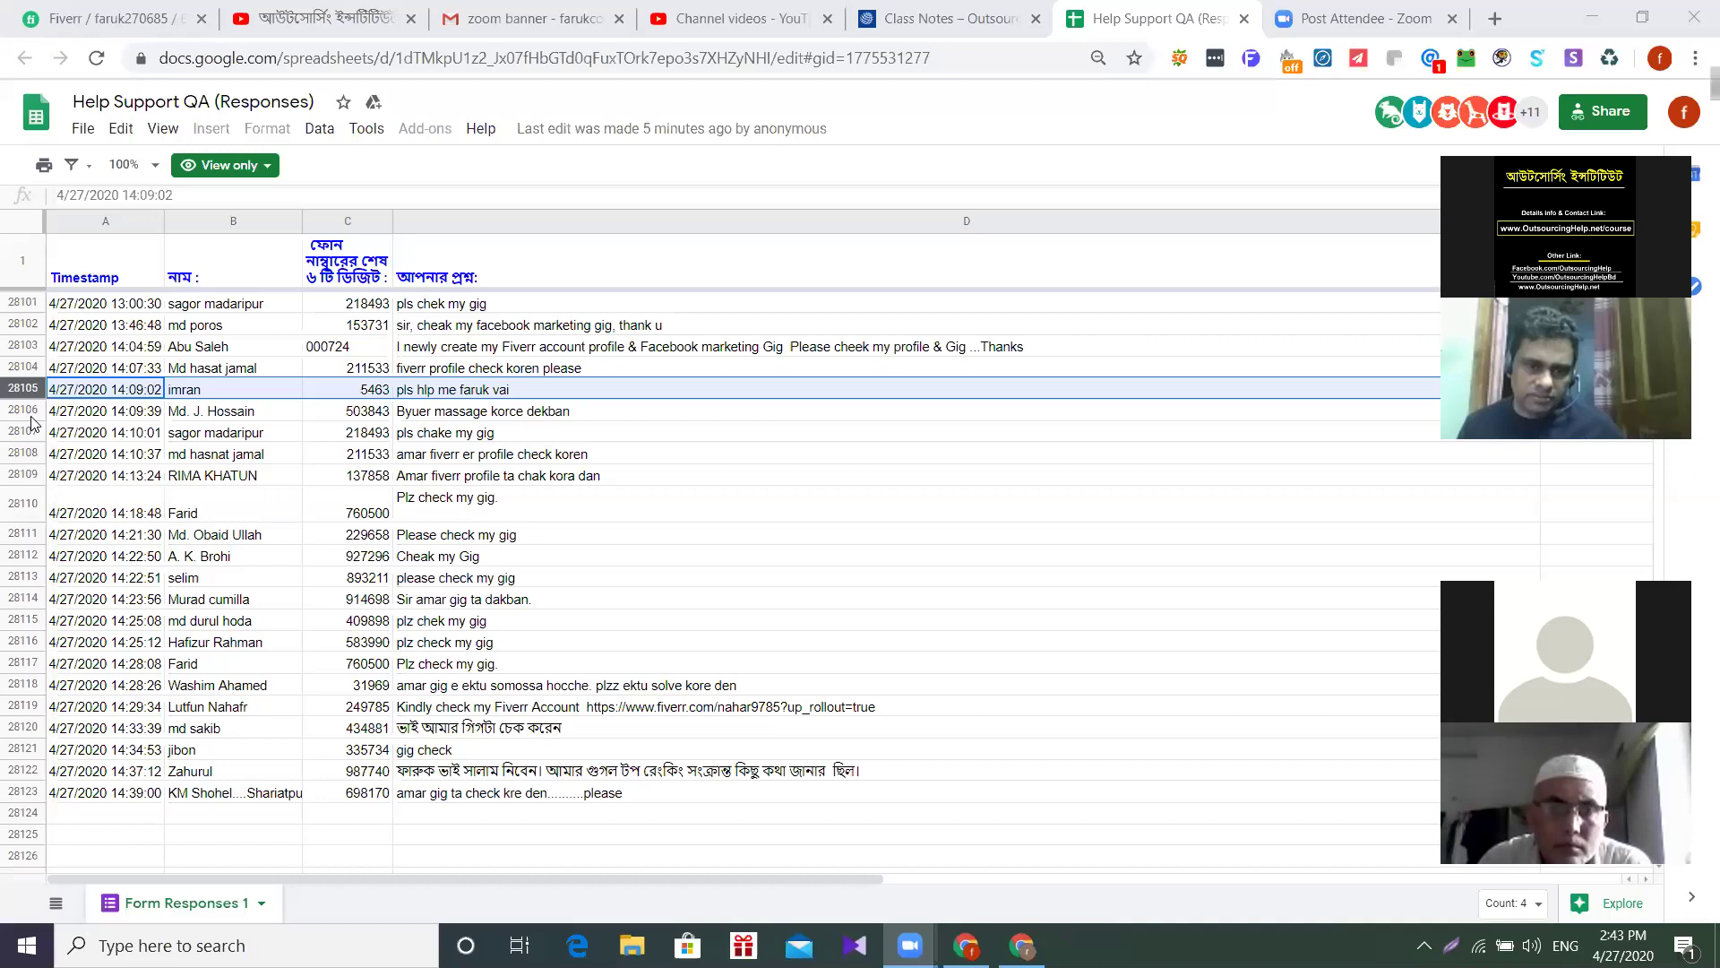
- Select the buyer-message help request in row 28106 and stop sharing the spreadsheet
{"action": "left_click", "coordinate": [23, 410]}
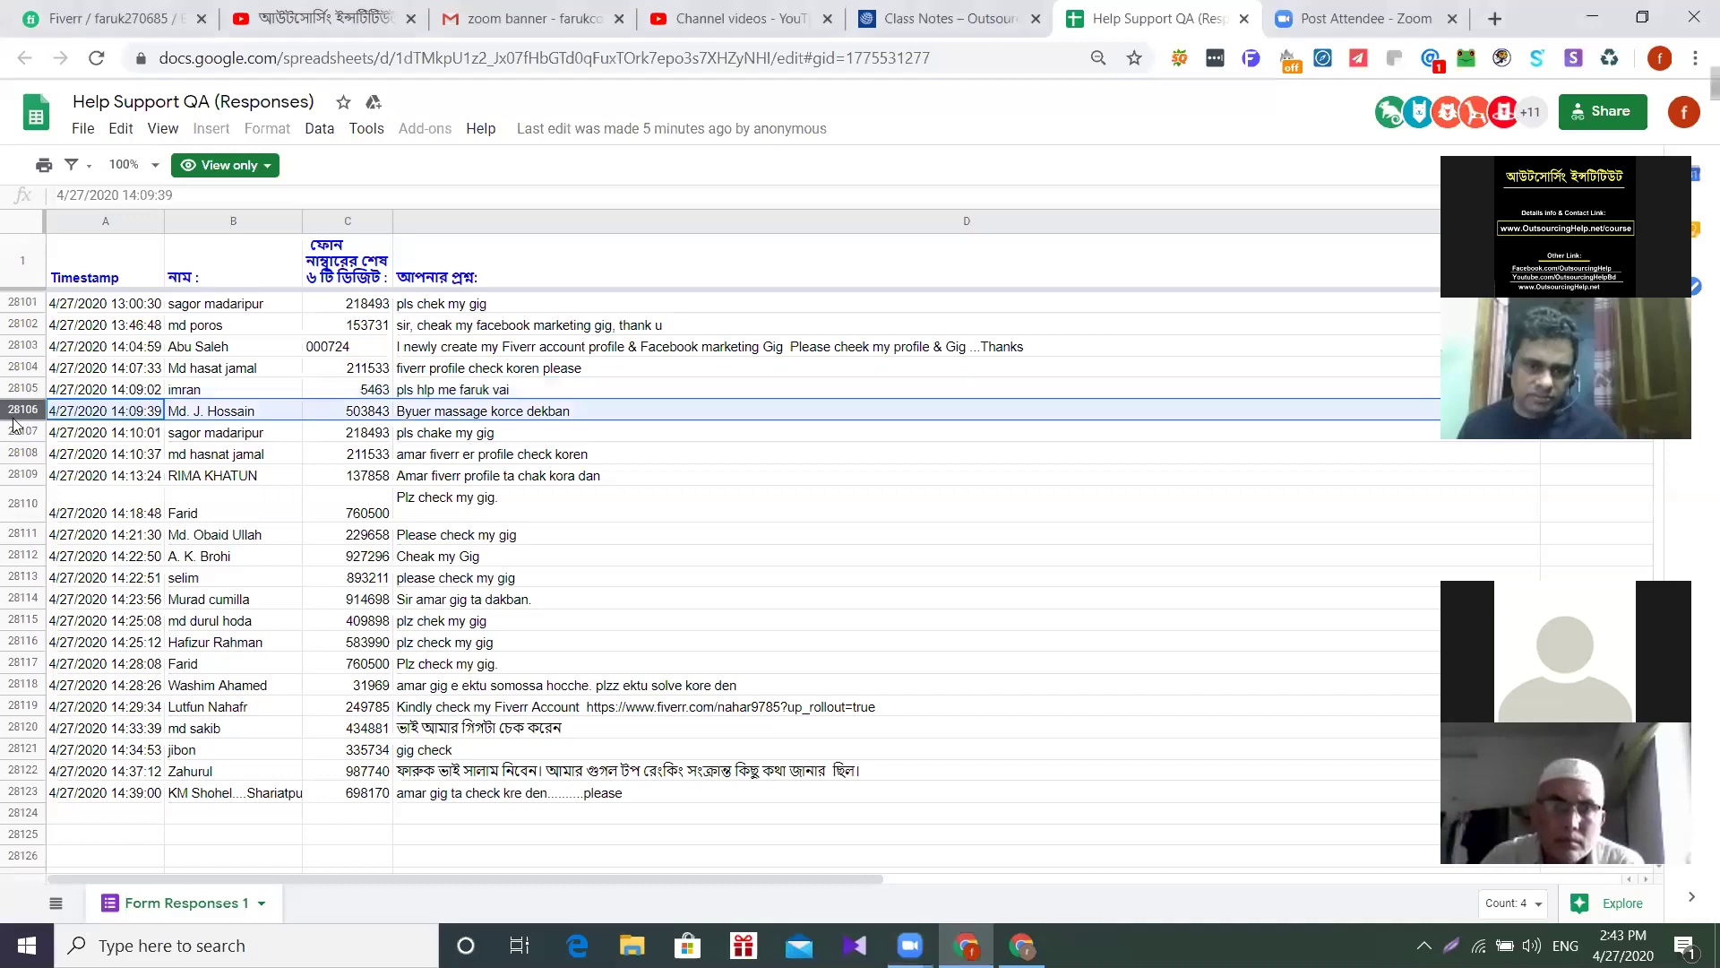
{"action": "left_click", "coordinate": [1694, 9]}
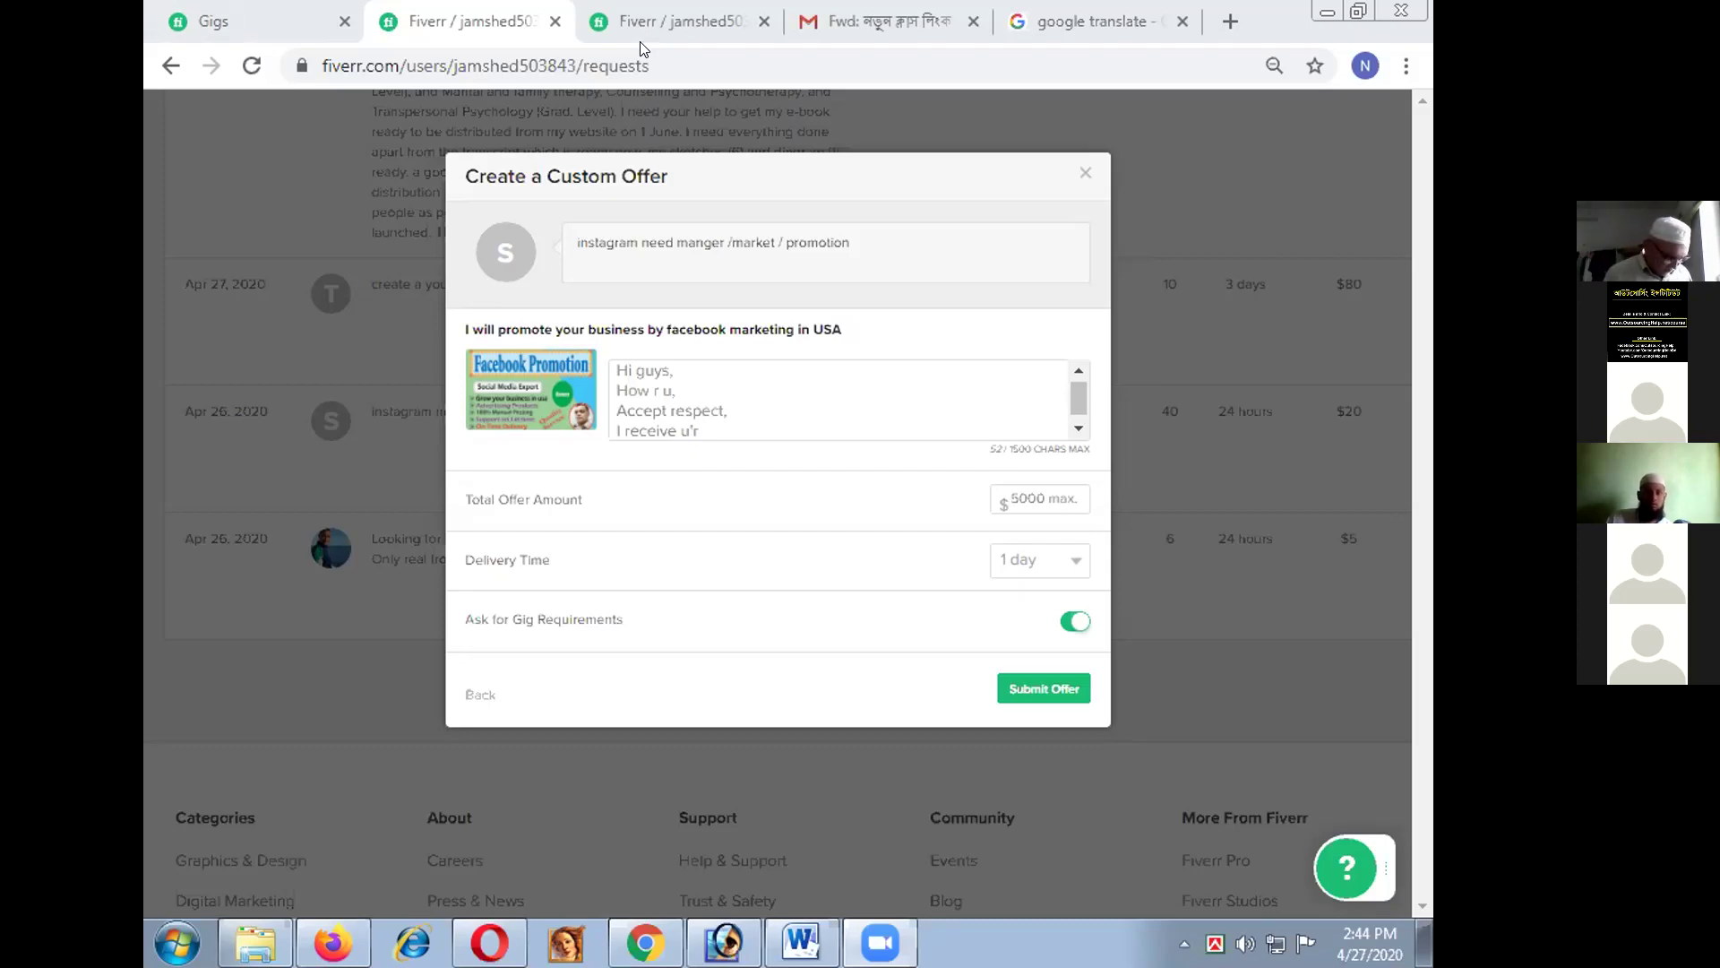
- From the Buyer Requests page, open the top conversation in the Messages Inbox
{"action": "left_click", "coordinate": [640, 39]}
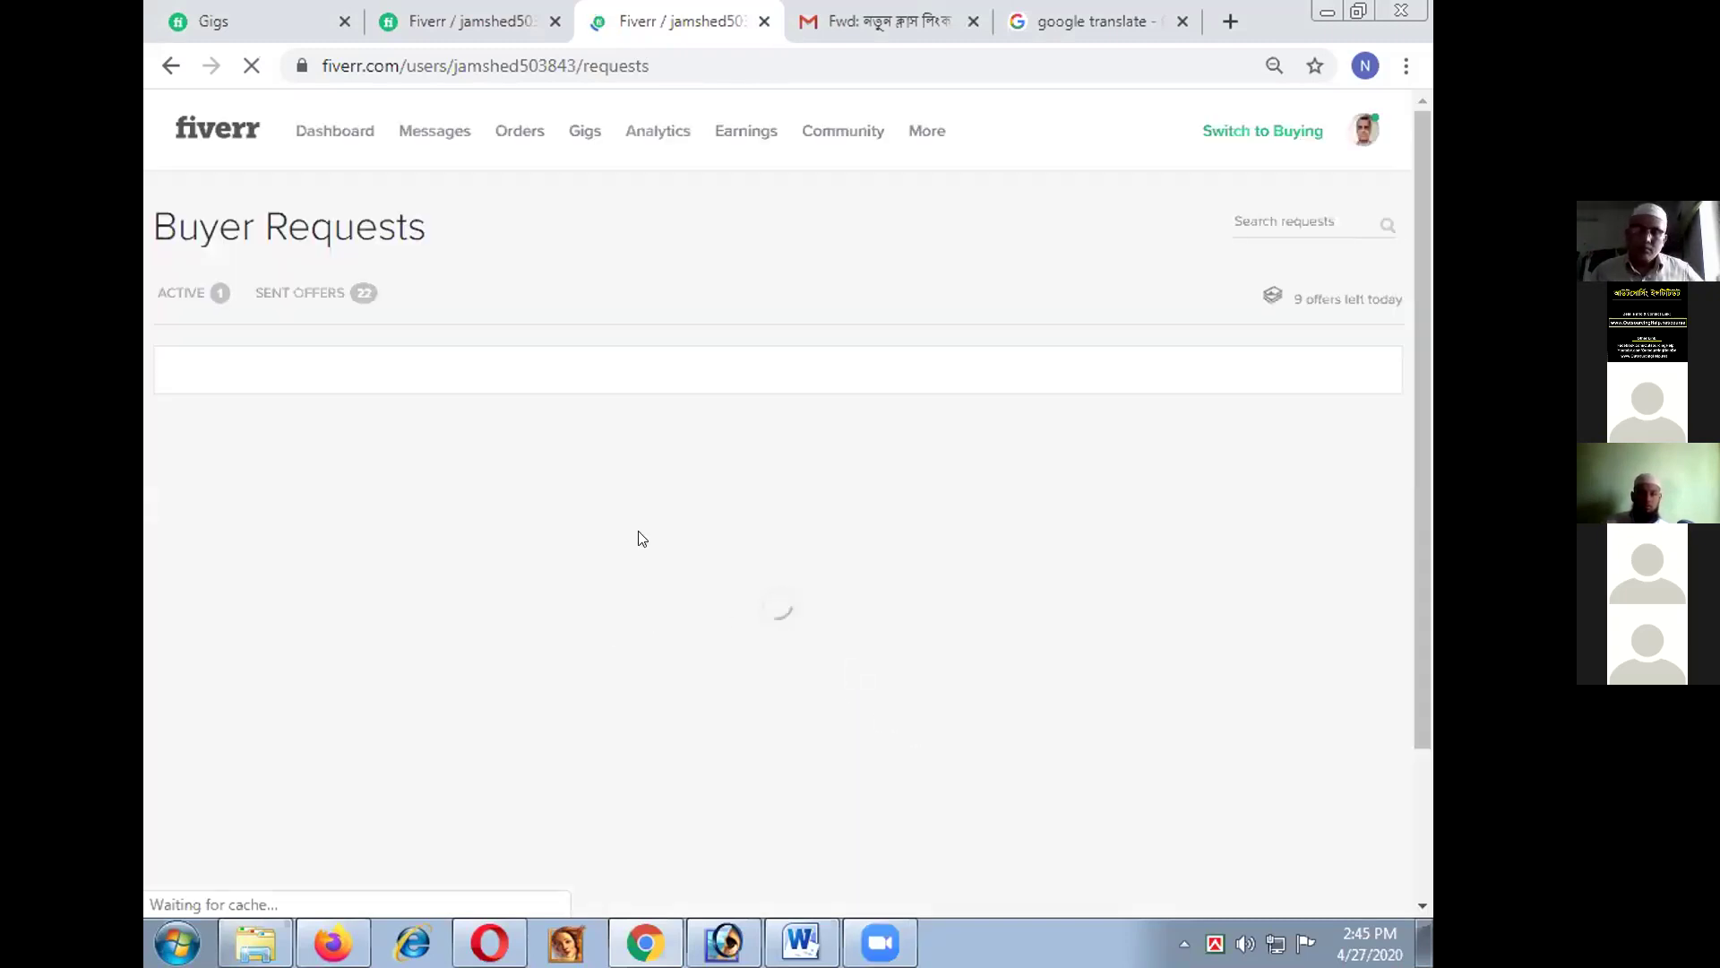
{"action": "left_click", "coordinate": [433, 133]}
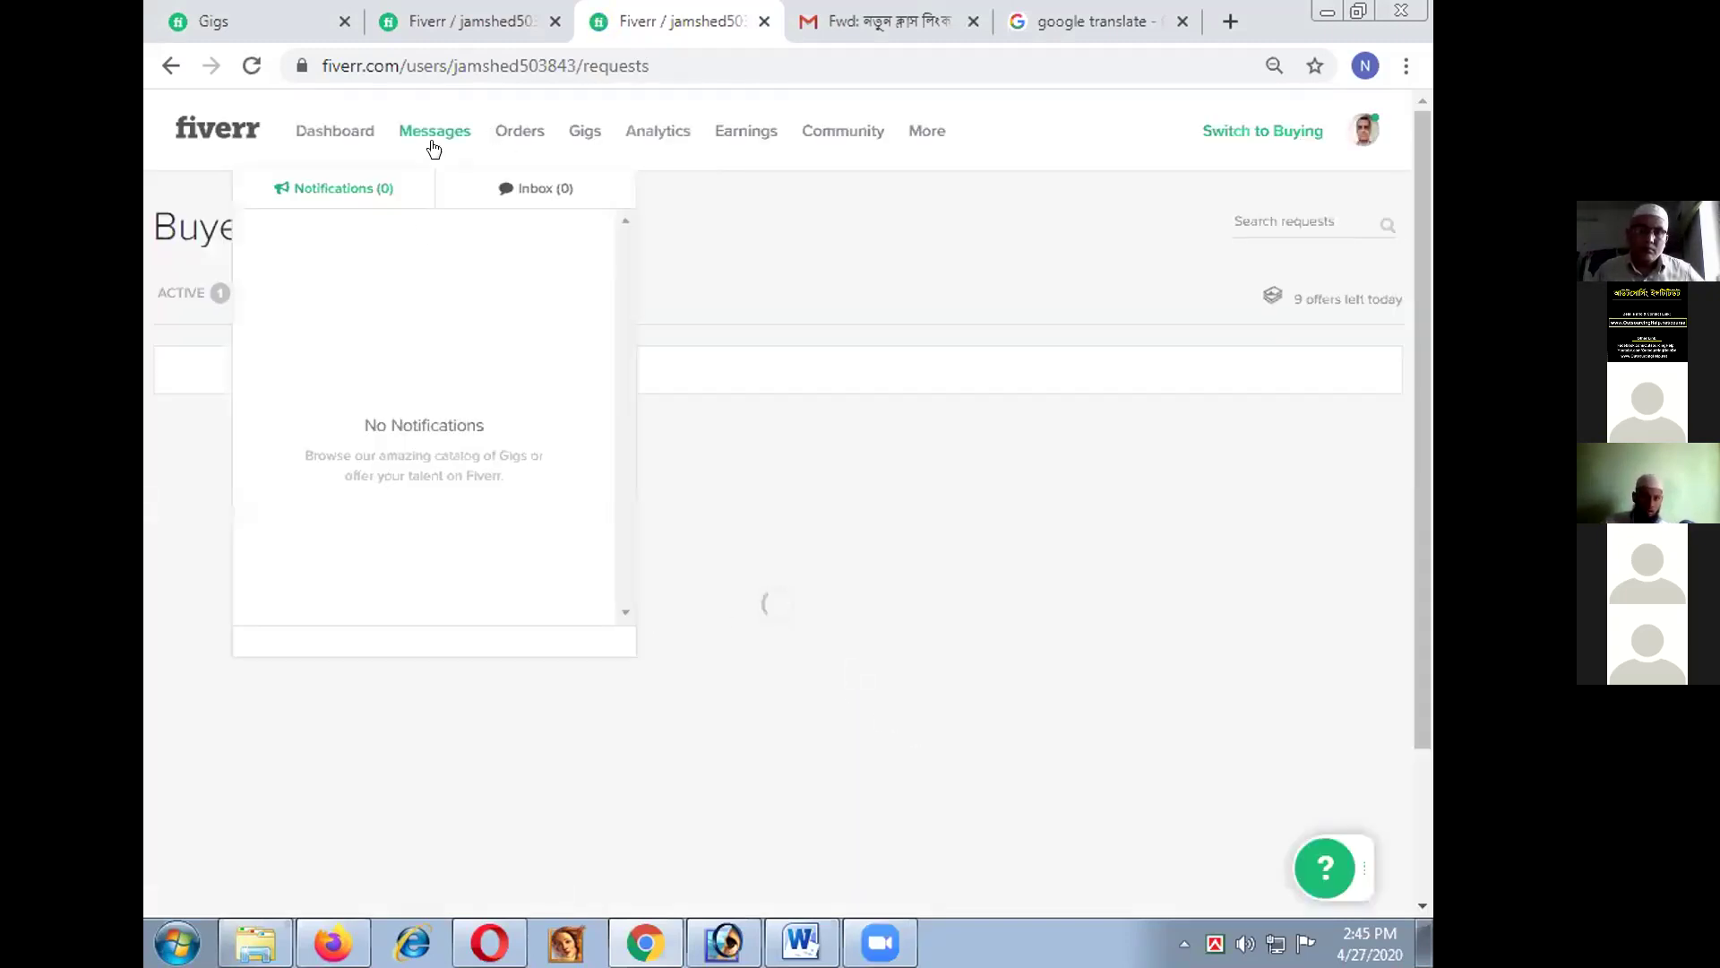
{"action": "left_click", "coordinate": [516, 188]}
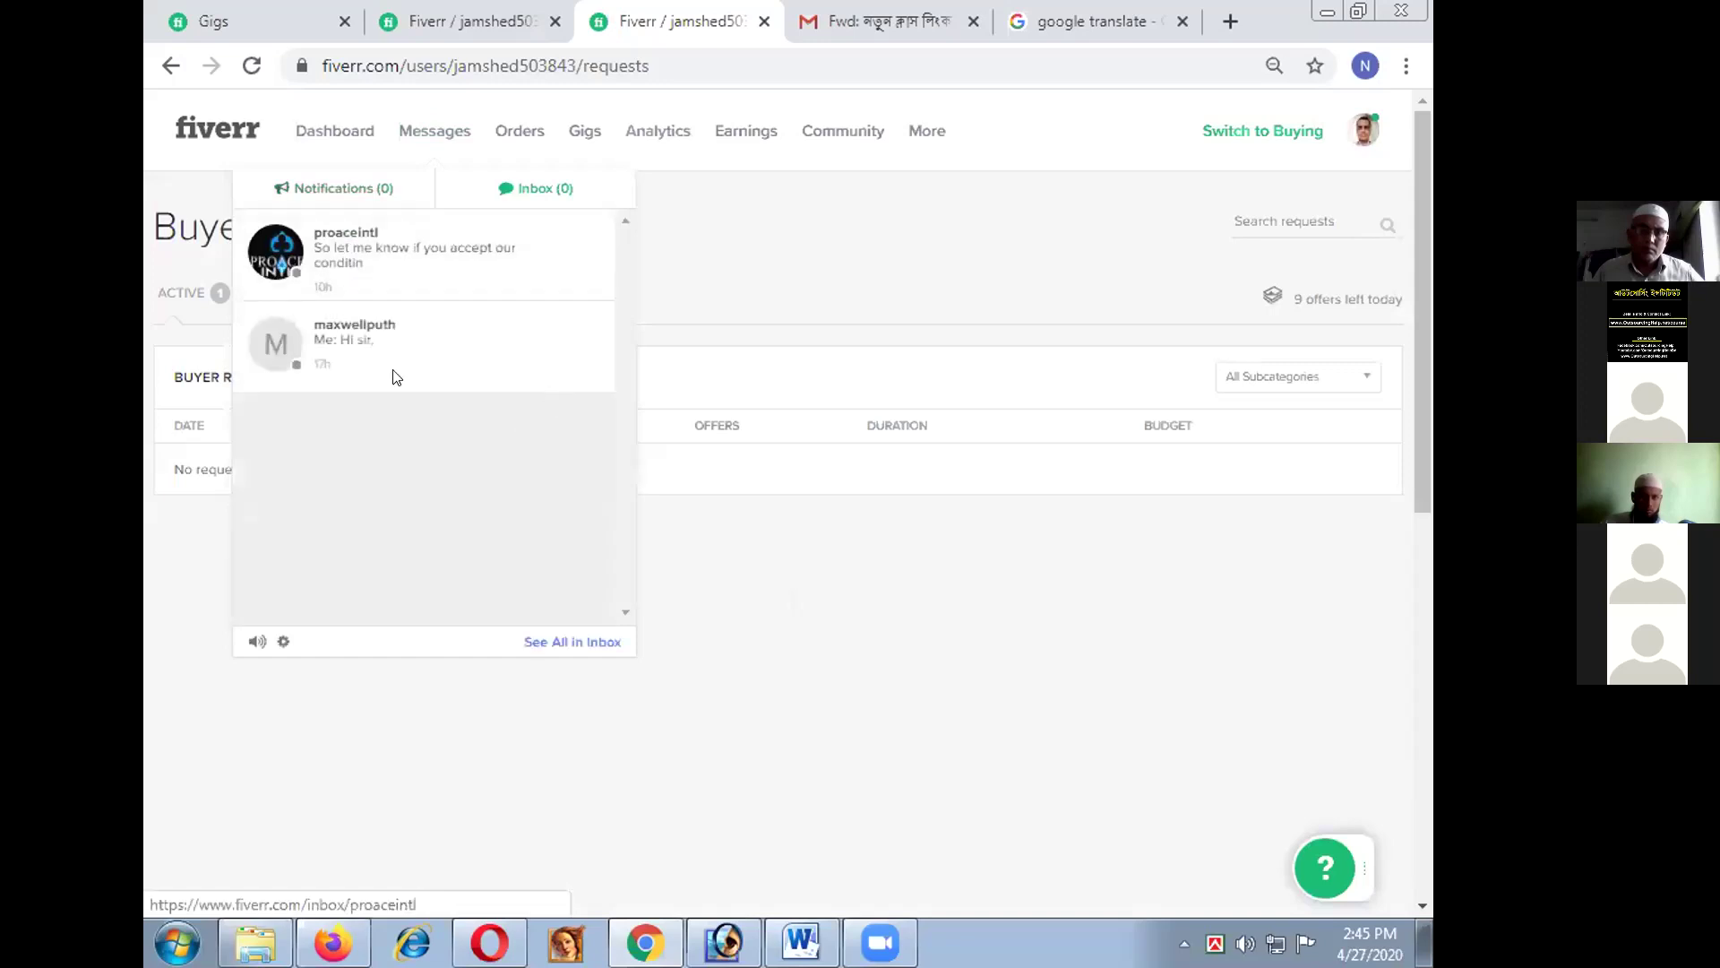
{"action": "left_click", "coordinate": [351, 260]}
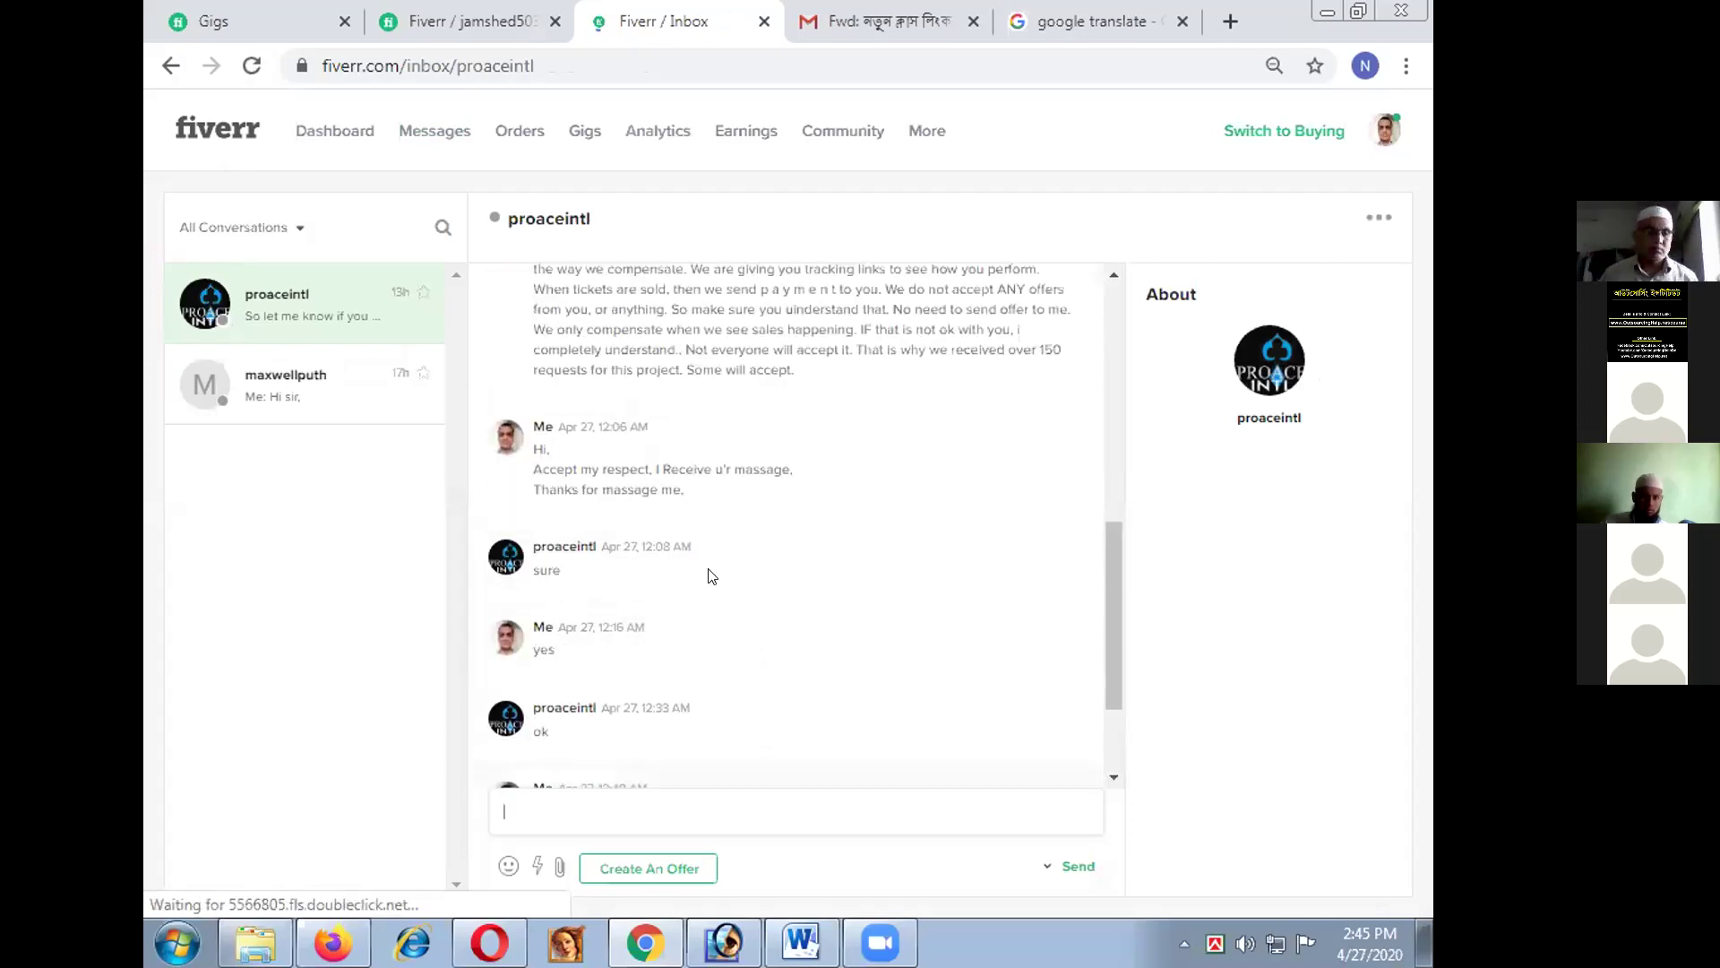
{"action": "scroll", "coordinate": [712, 575], "scroll_direction": "up", "scroll_amount": 5}
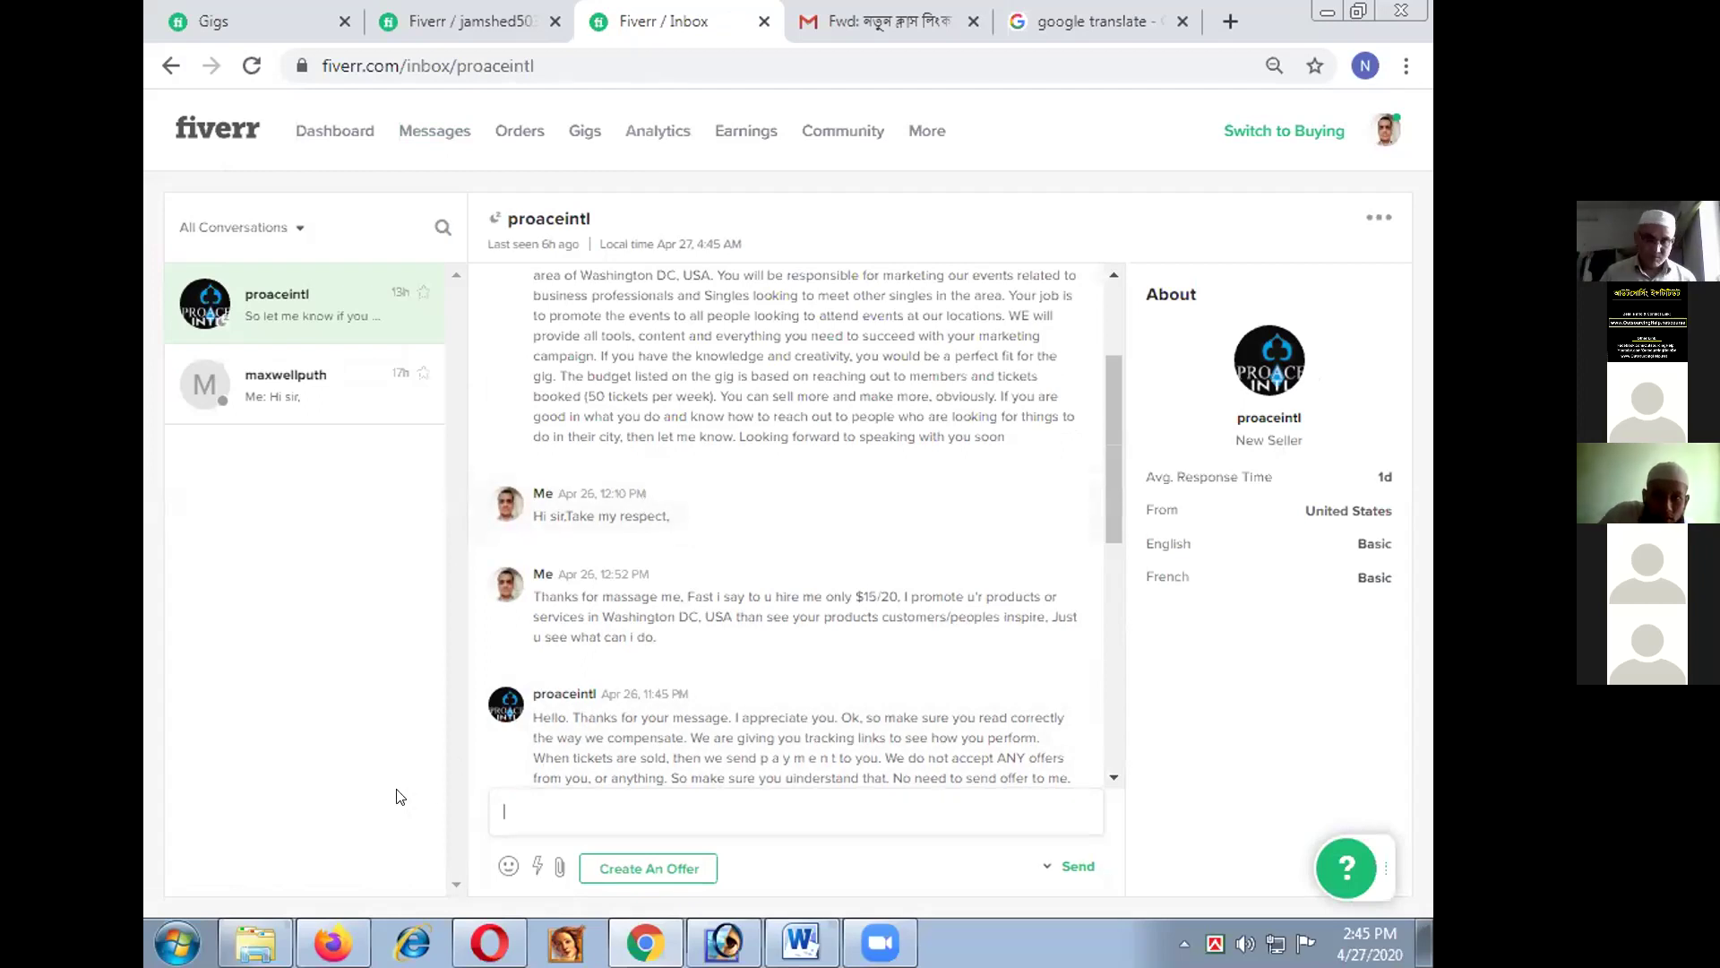
{"action": "left_click_drag", "start_coordinate": [554, 738], "coordinate": [701, 746]}
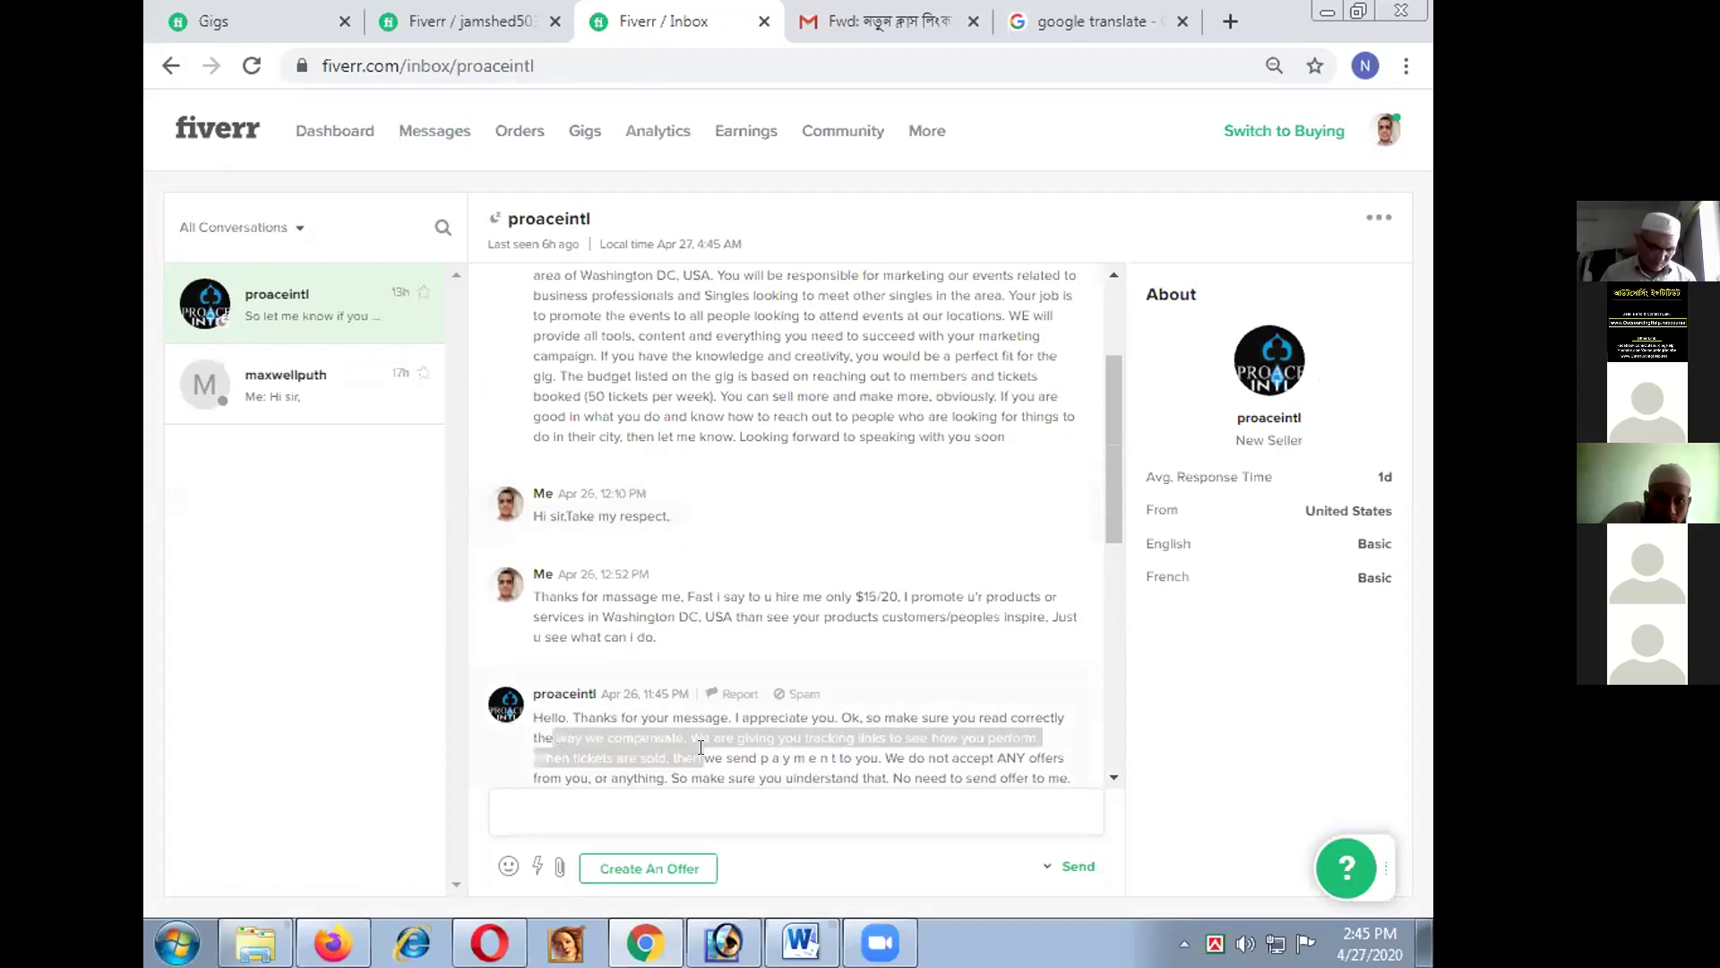
{"action": "left_click", "coordinate": [794, 799]}
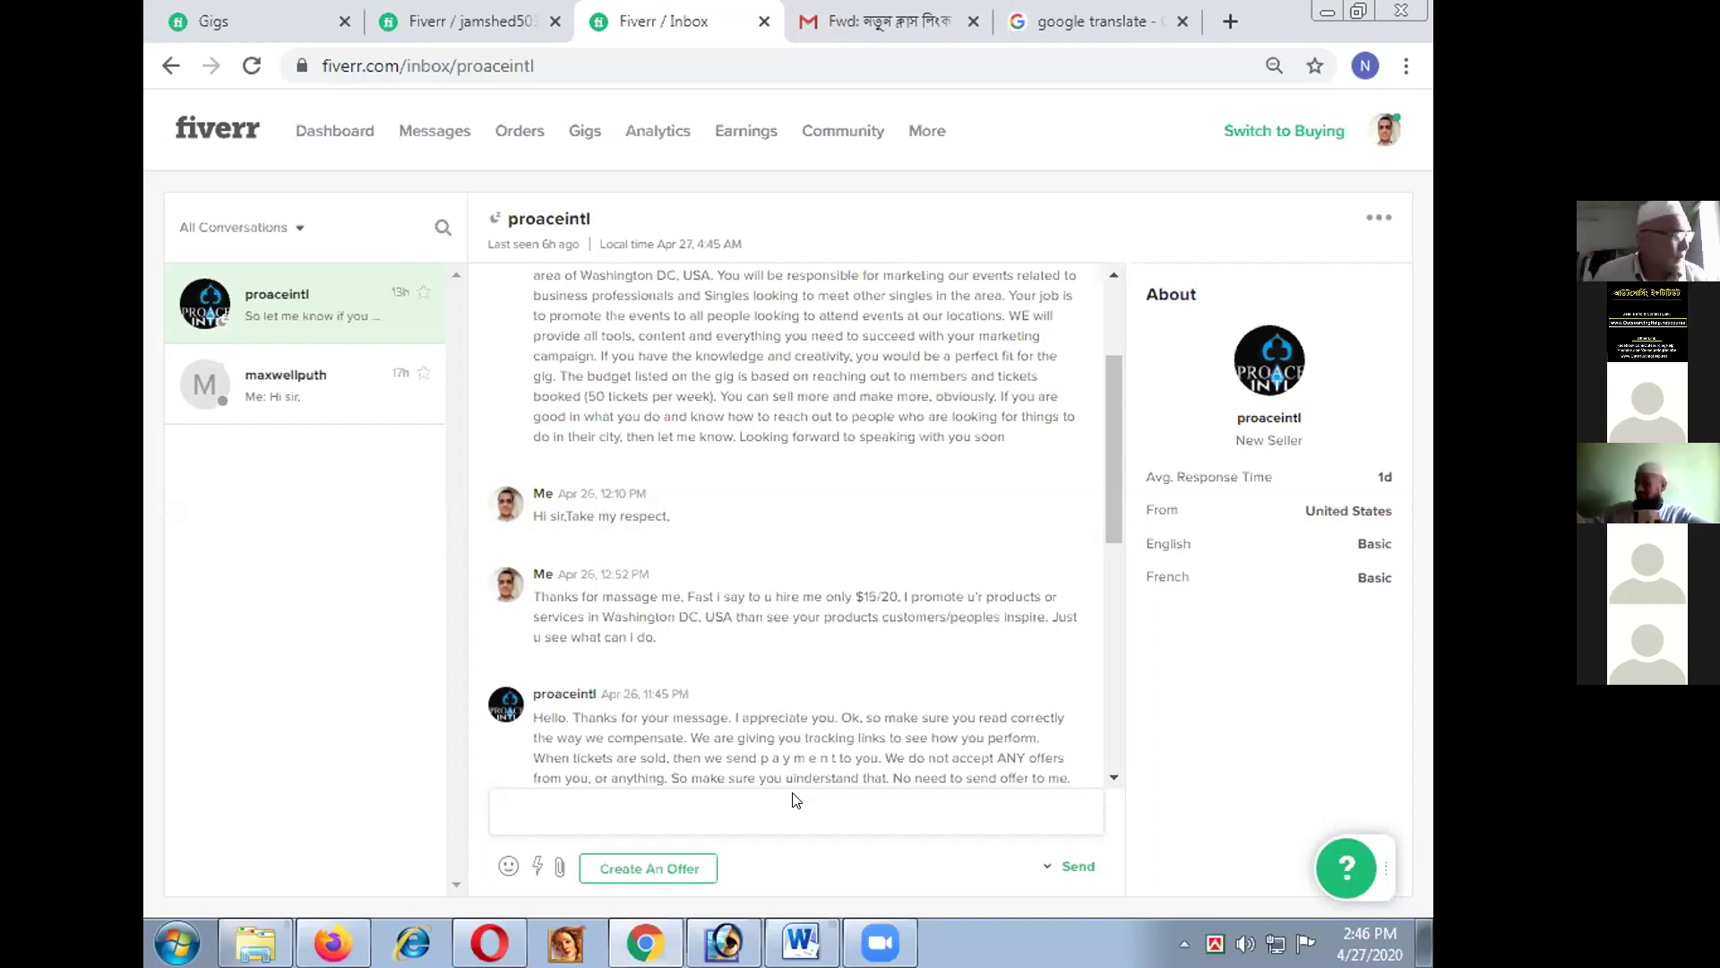
{"action": "scroll", "coordinate": [657, 727], "scroll_direction": "down", "scroll_amount": 3}
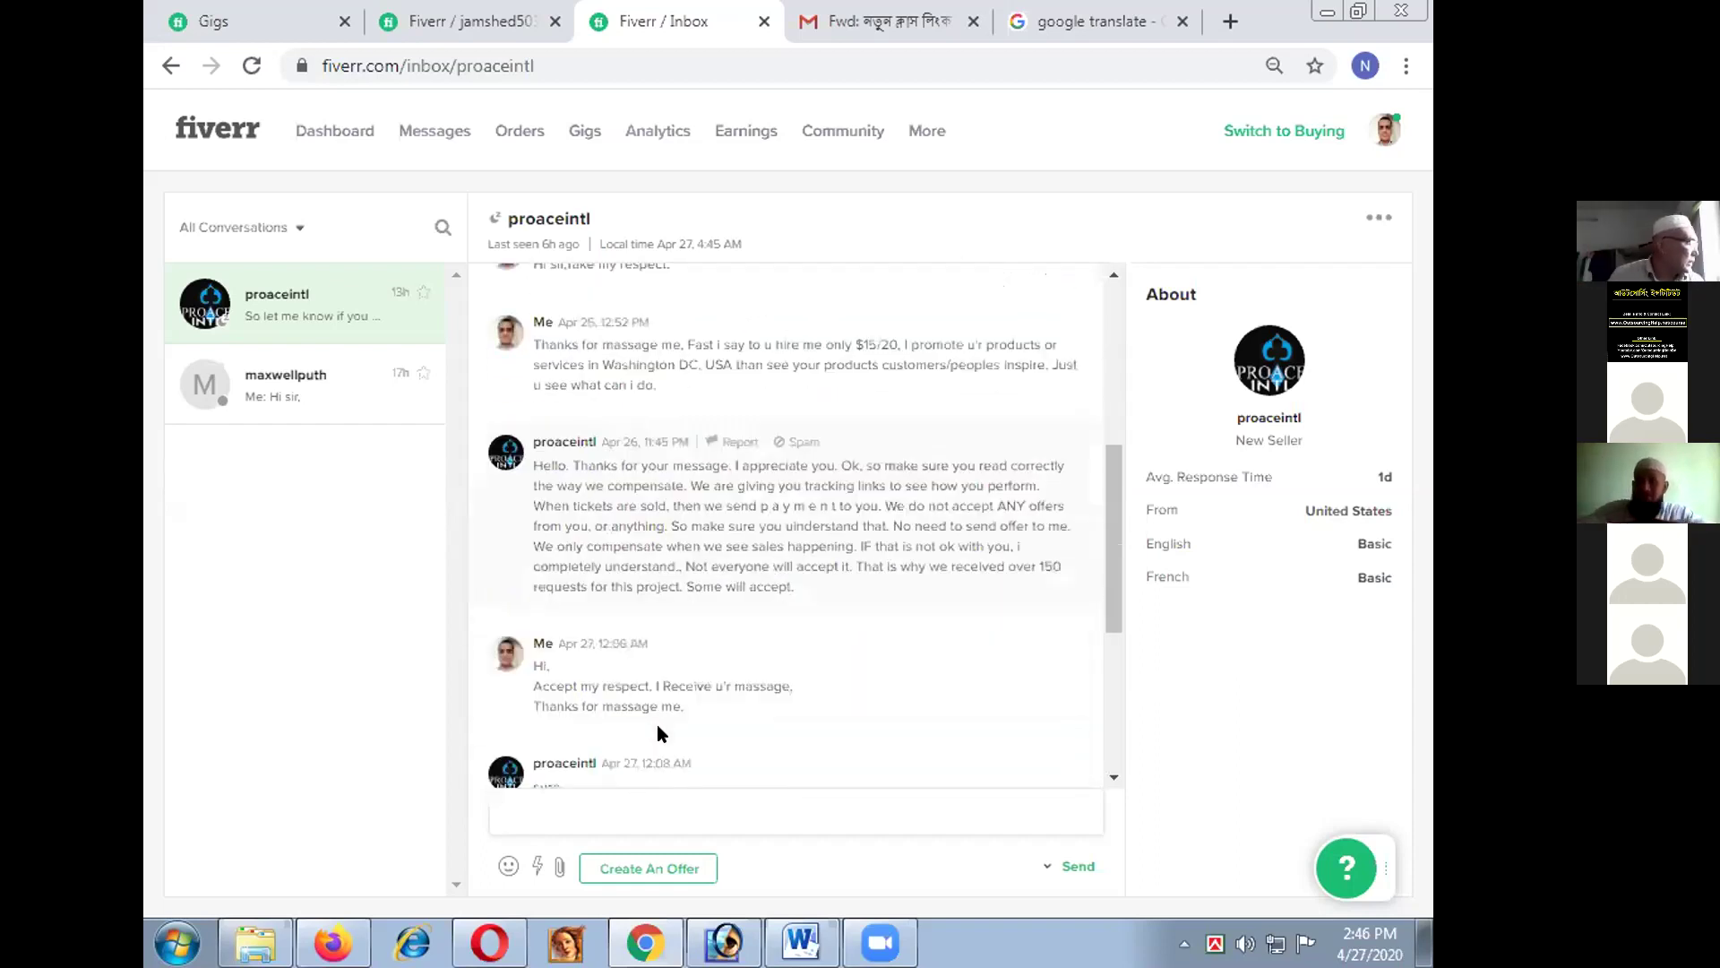
{"action": "scroll", "coordinate": [657, 727], "scroll_direction": "down", "scroll_amount": 3}
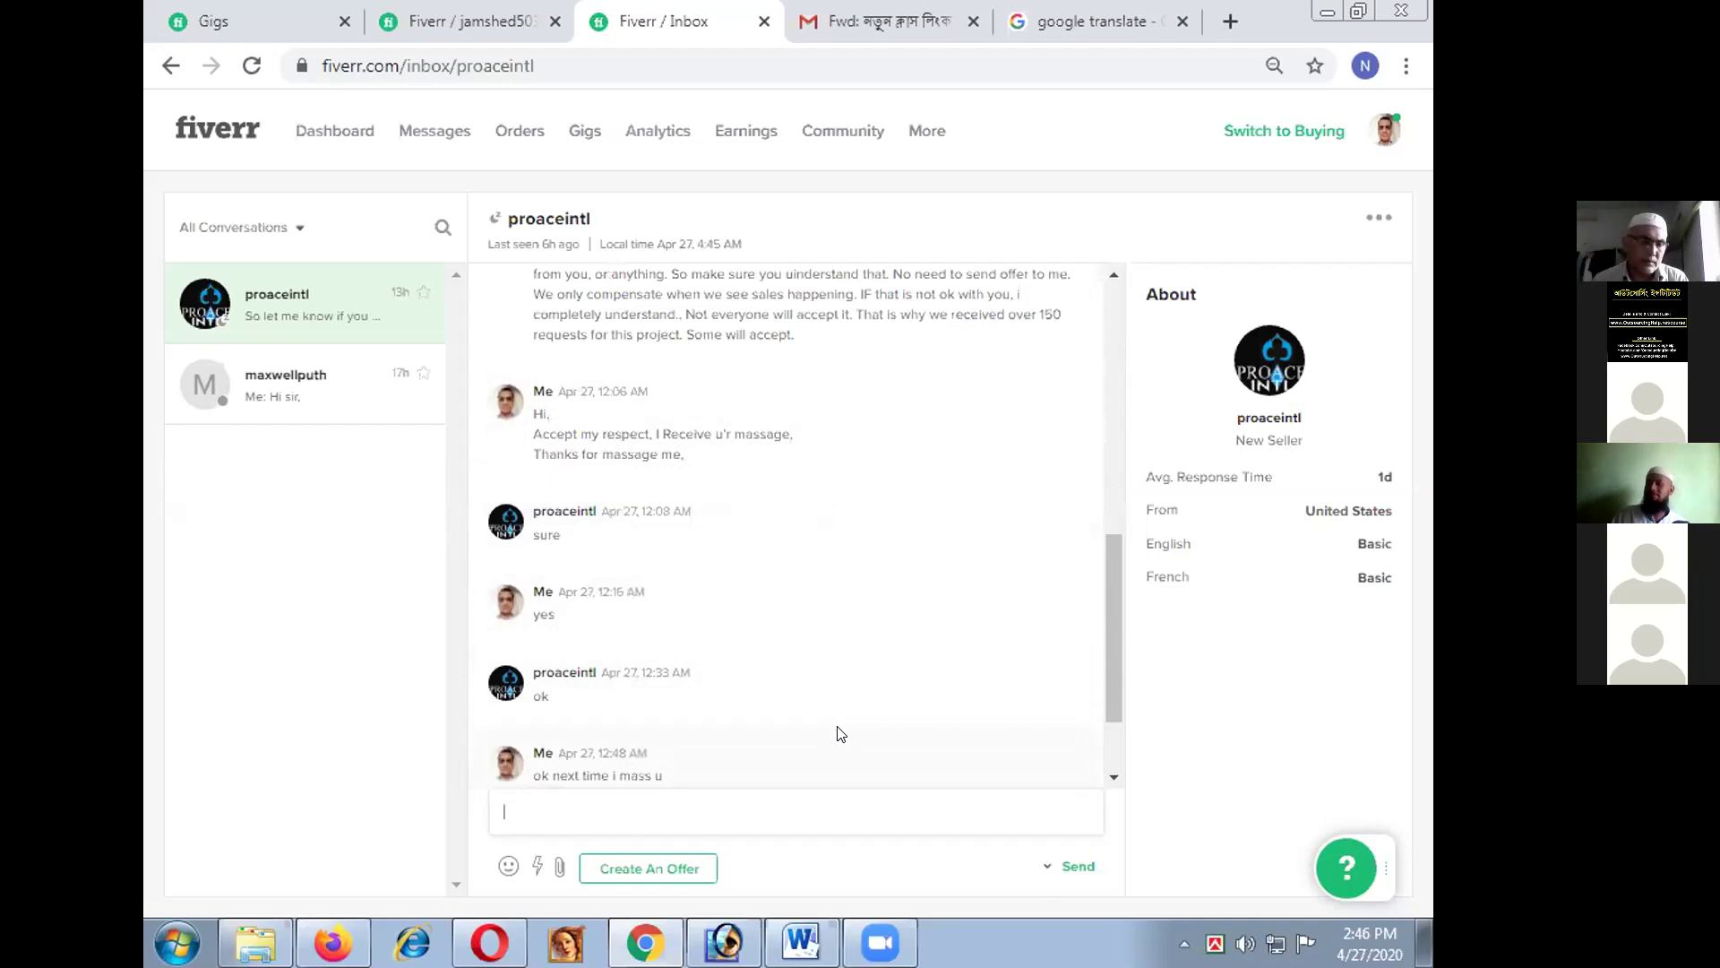
{"action": "scroll", "coordinate": [840, 734], "scroll_direction": "up", "scroll_amount": 2}
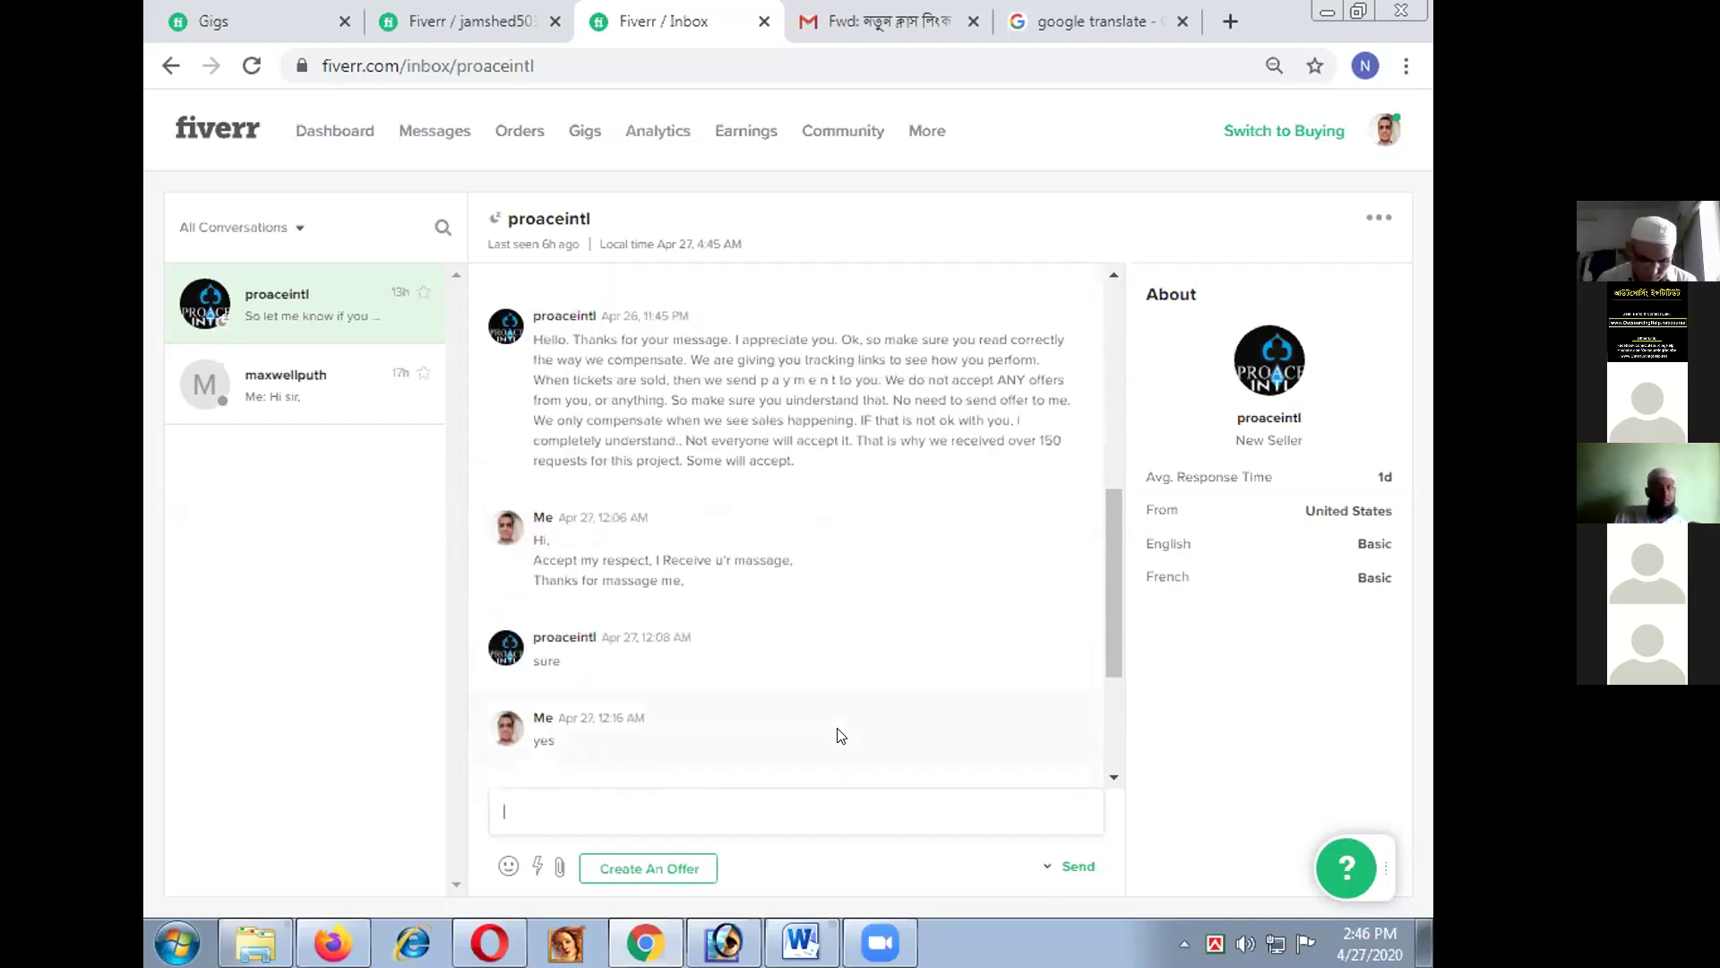
{"action": "scroll", "coordinate": [840, 737], "scroll_direction": "up", "scroll_amount": 4}
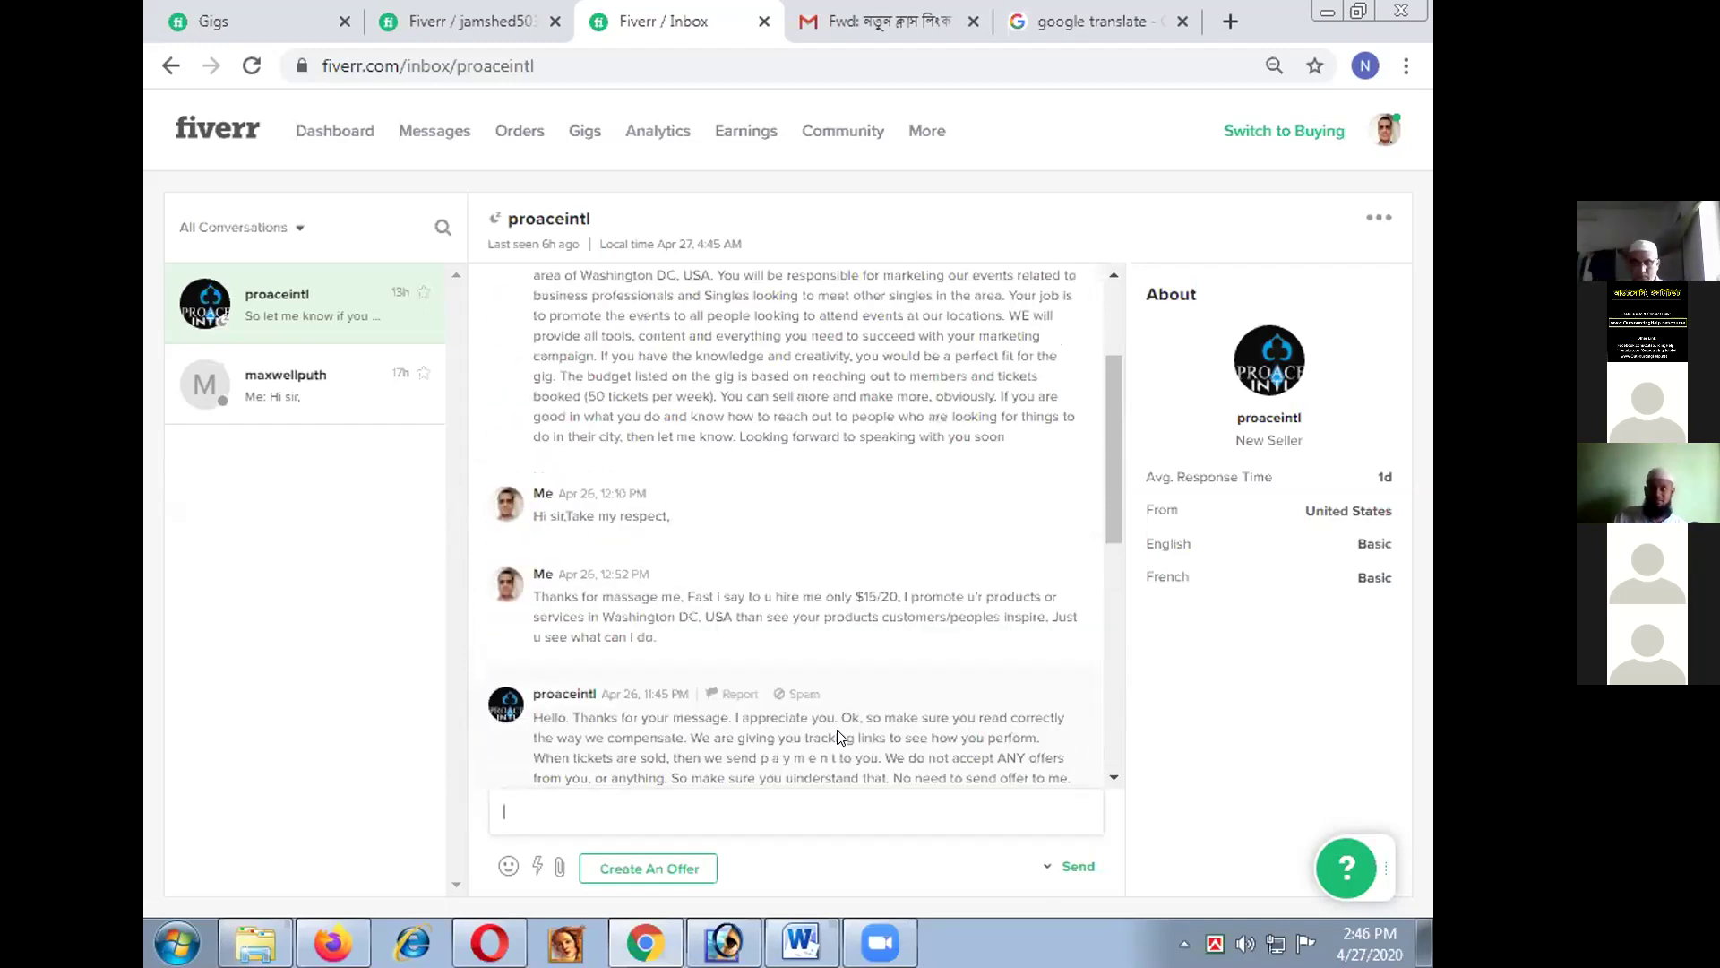
{"action": "scroll", "coordinate": [838, 724], "scroll_direction": "up", "scroll_amount": 1}
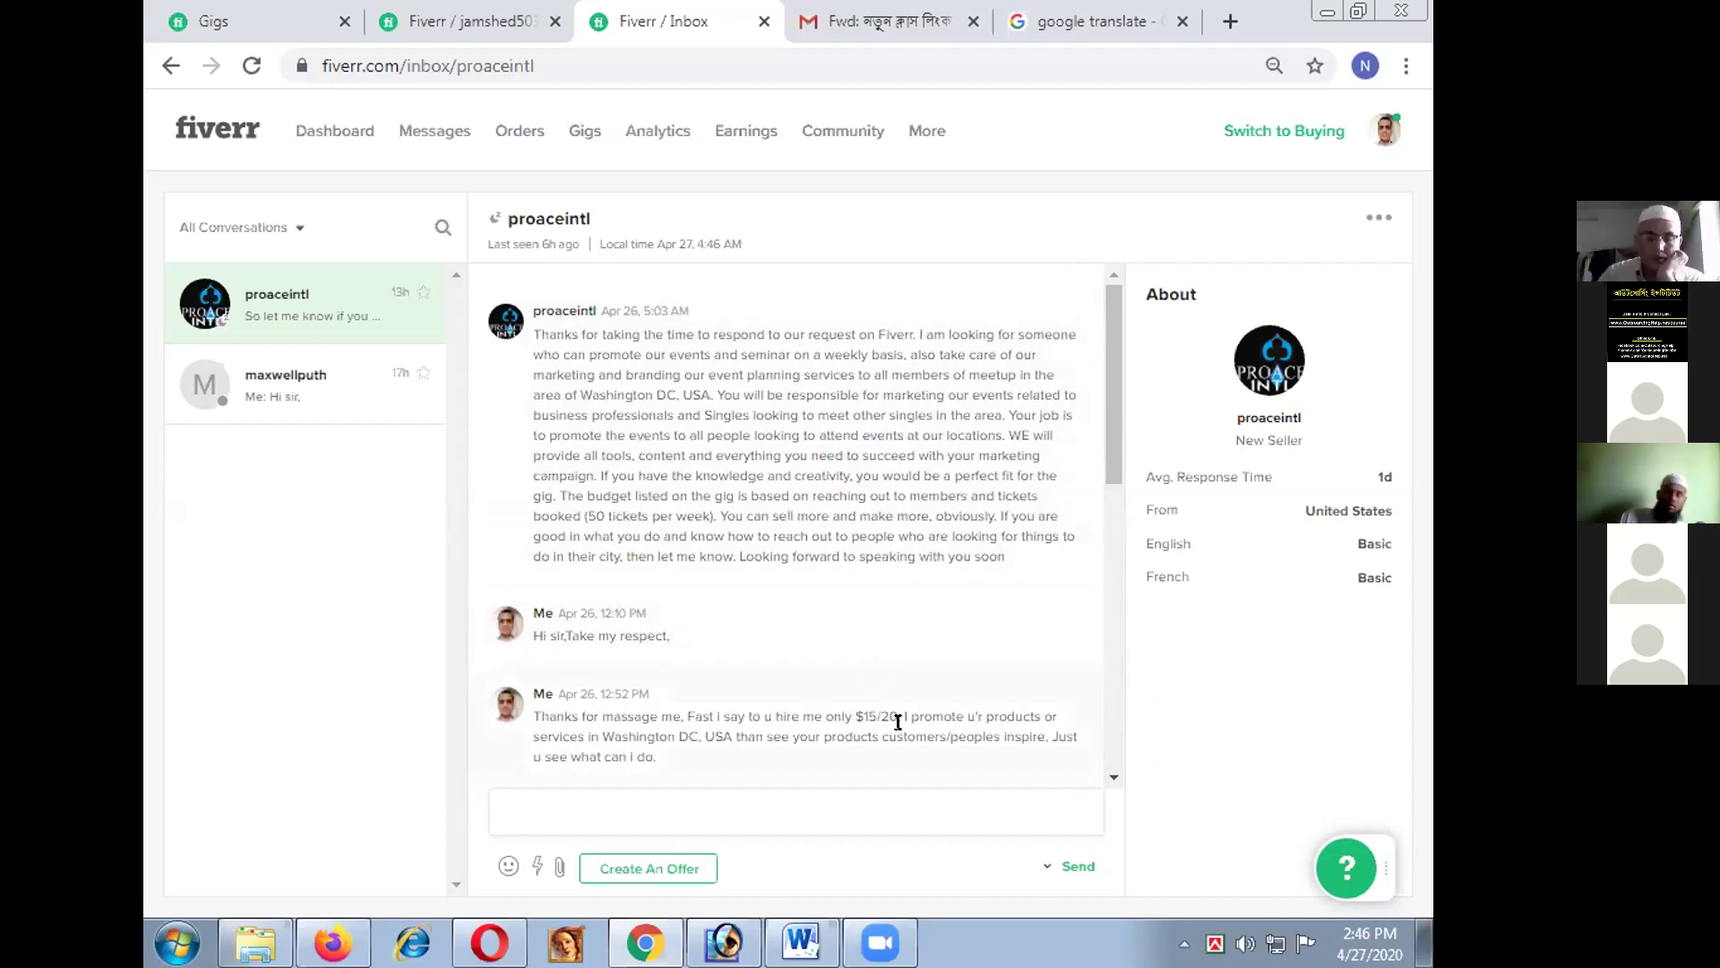
{"action": "scroll", "coordinate": [896, 683], "scroll_direction": "down", "scroll_amount": 6}
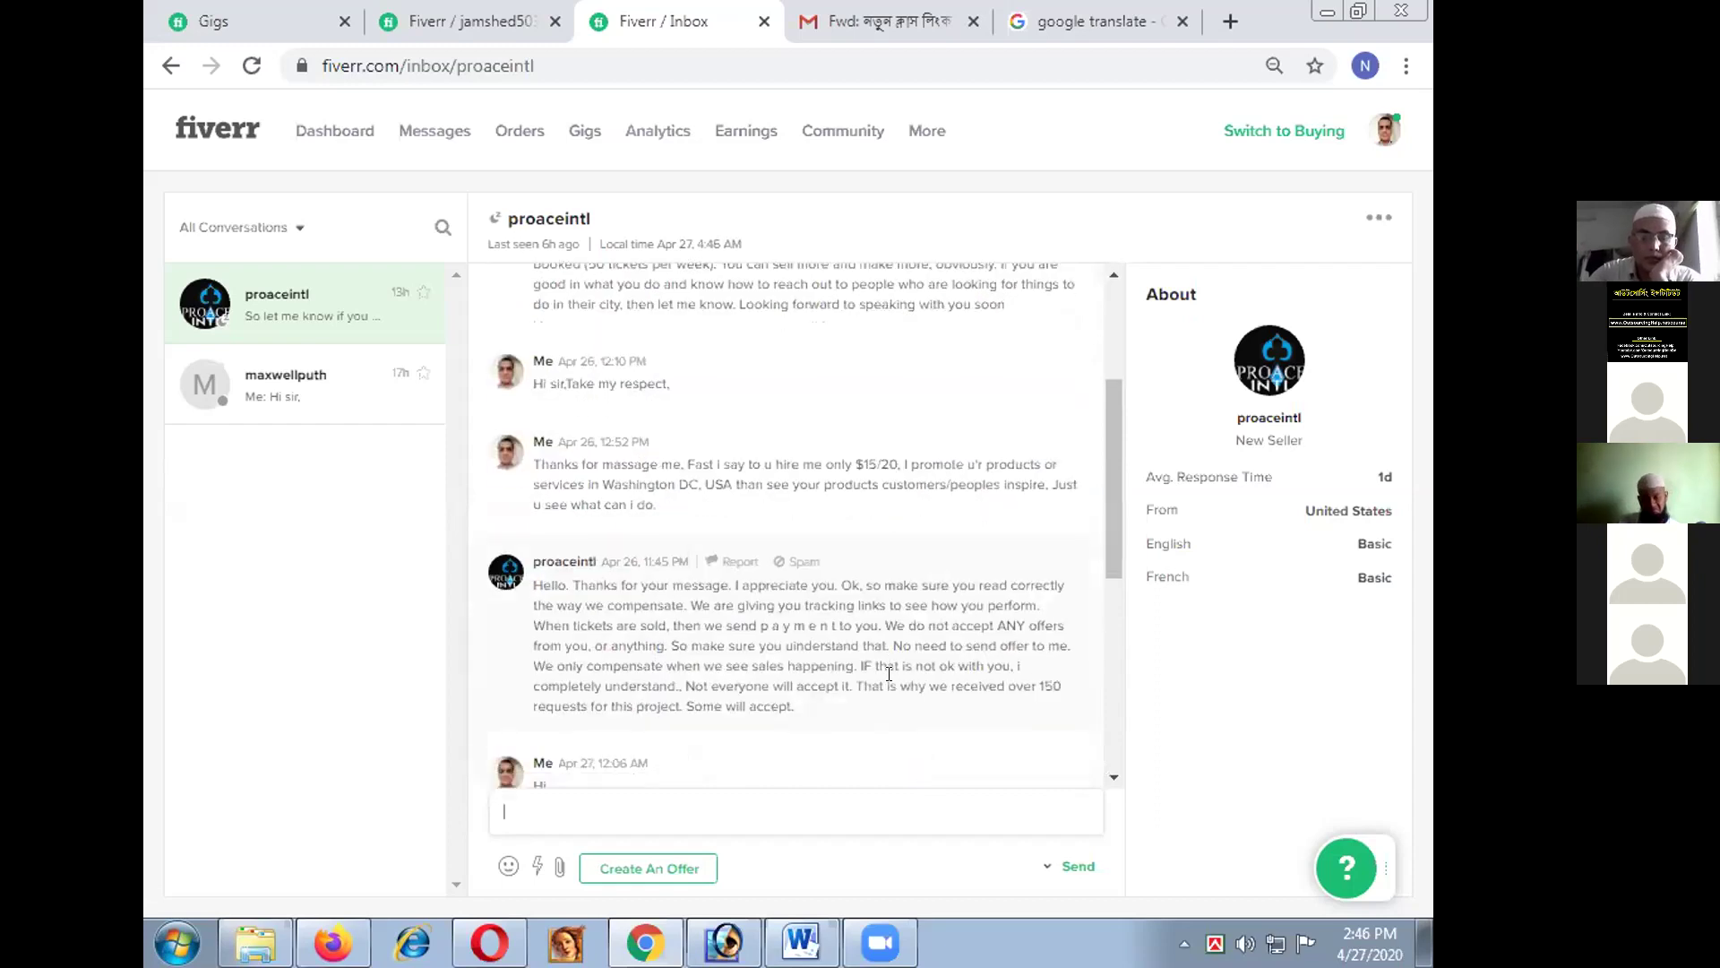
{"action": "scroll", "coordinate": [895, 682], "scroll_direction": "up", "scroll_amount": 1}
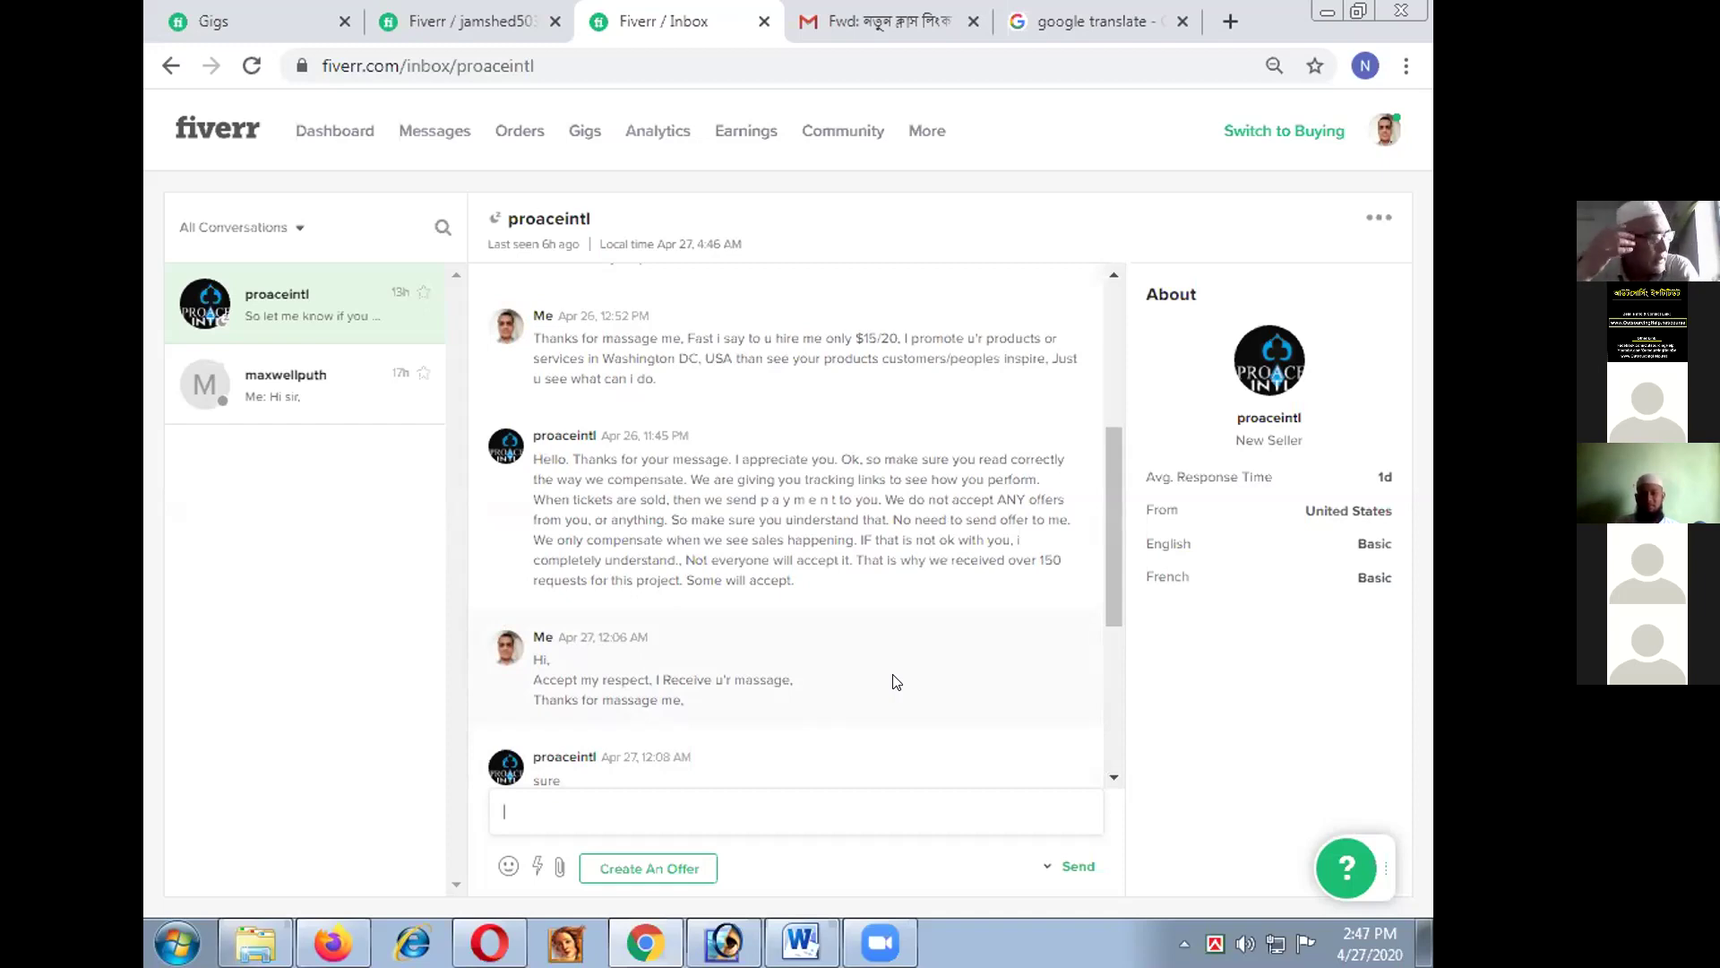
{"action": "scroll", "coordinate": [896, 683], "scroll_direction": "down", "scroll_amount": 3}
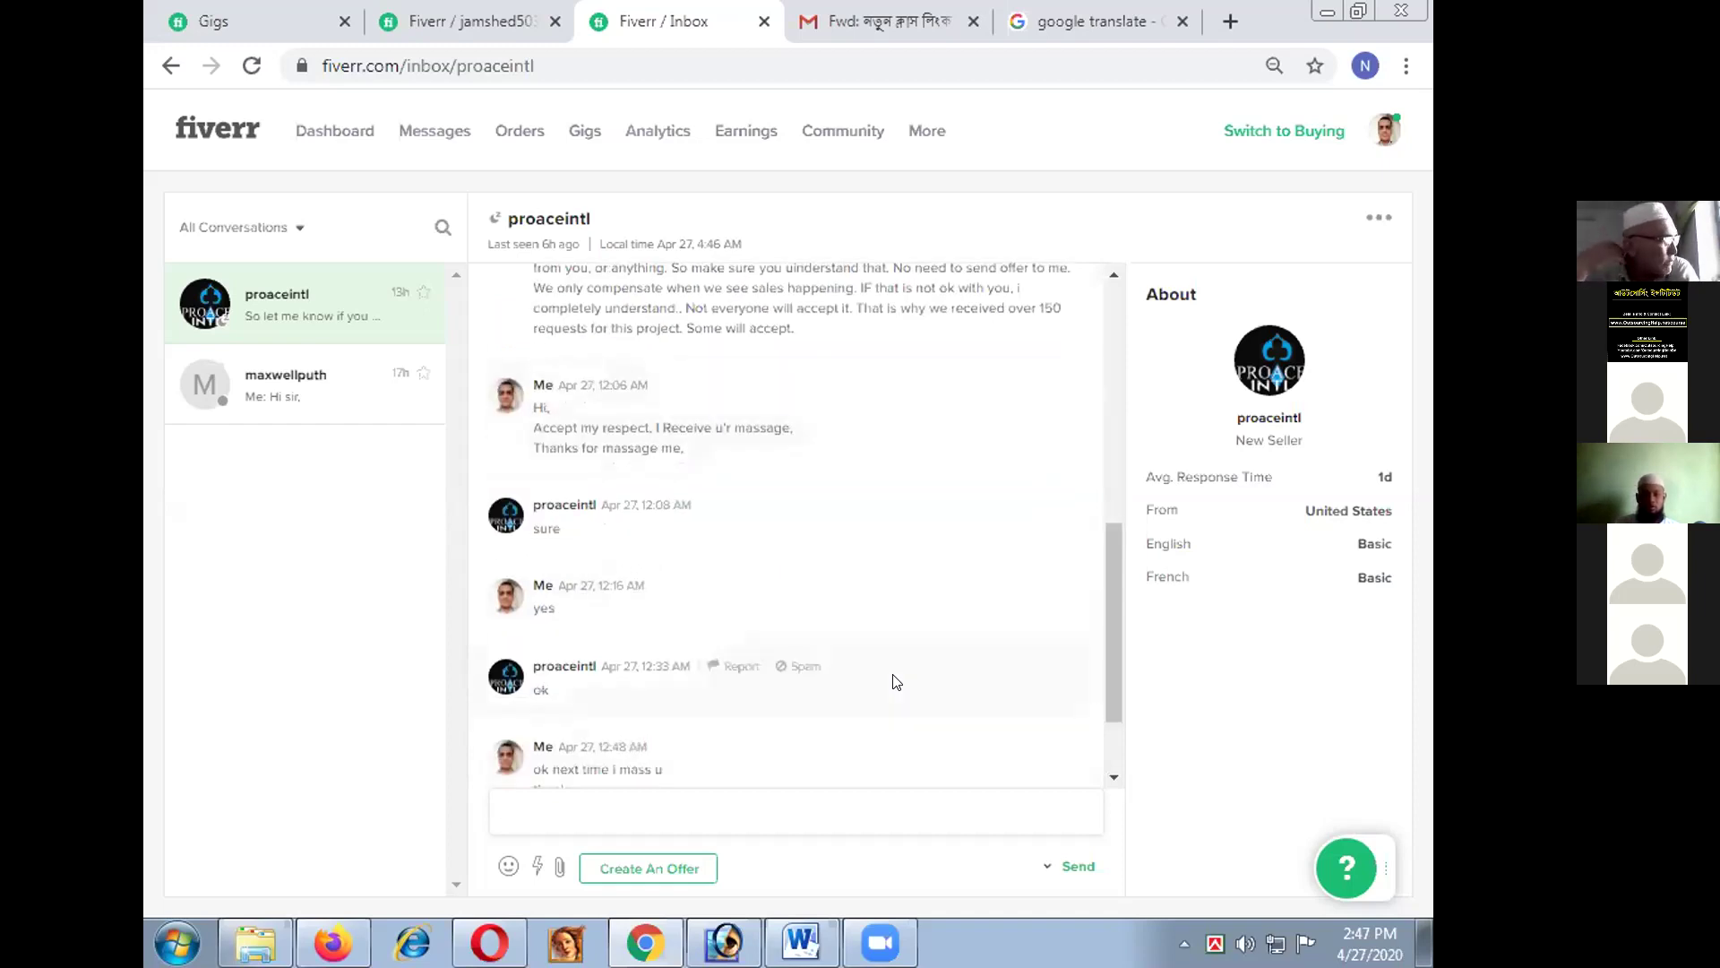
{"action": "scroll", "coordinate": [896, 683], "scroll_direction": "down", "scroll_amount": 2}
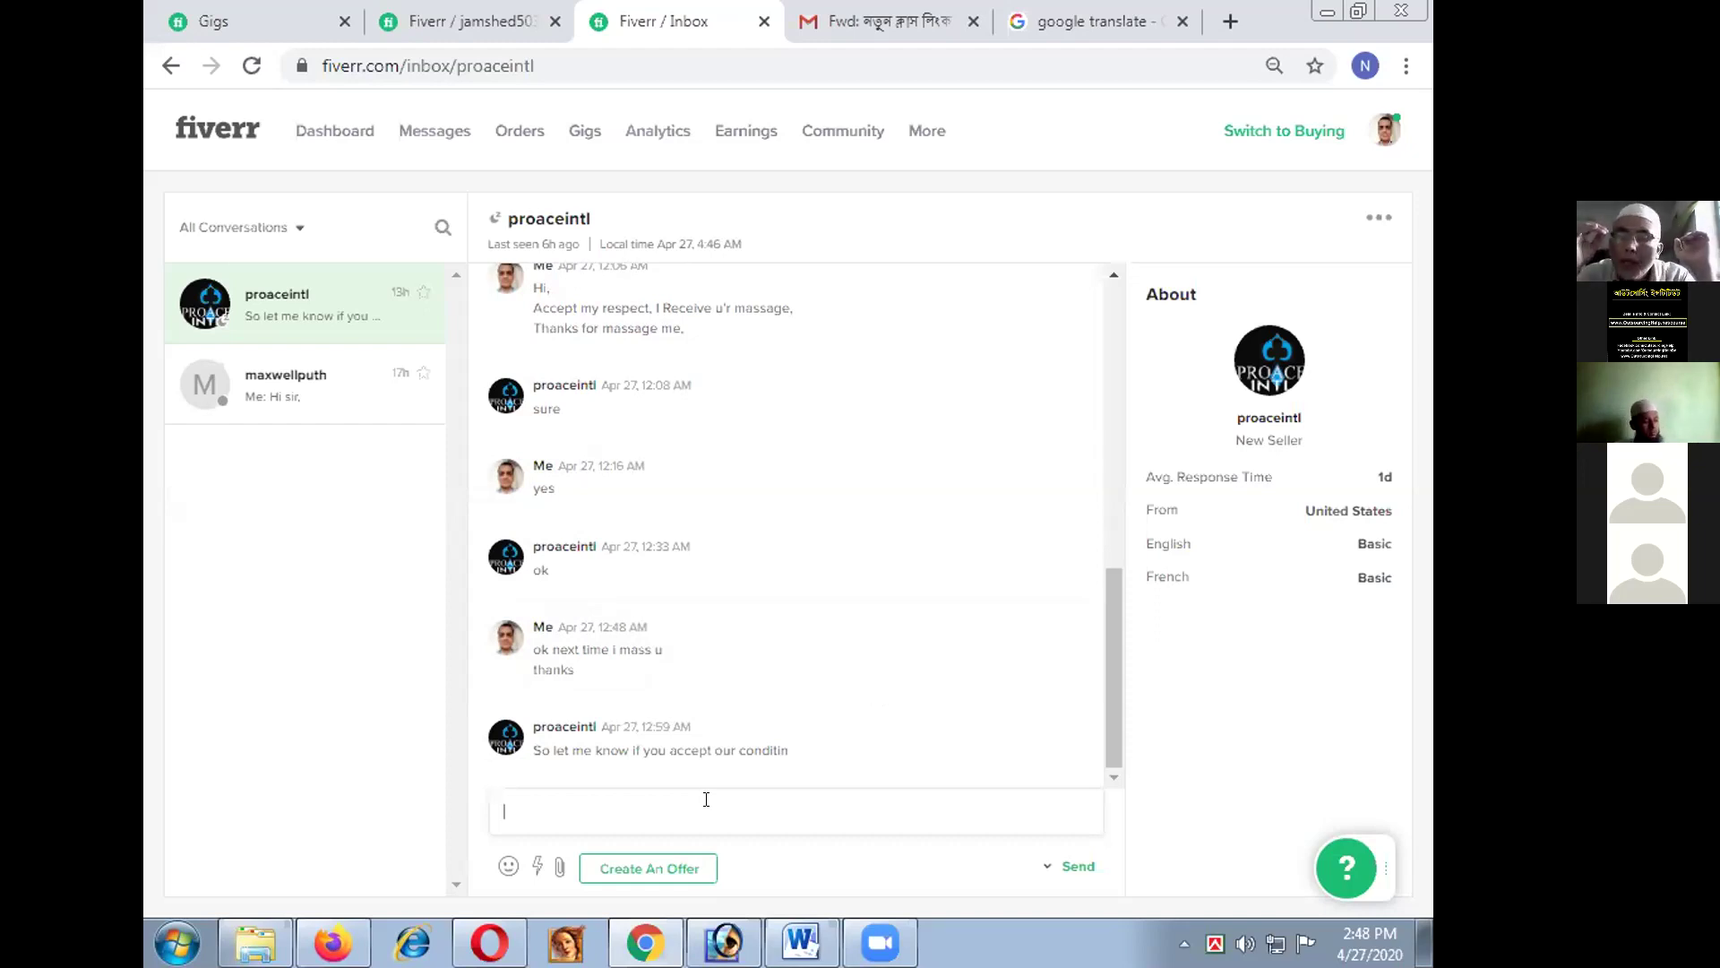
- Put the cursor in the buyer conversation's reply box
{"action": "left_click", "coordinate": [706, 799]}
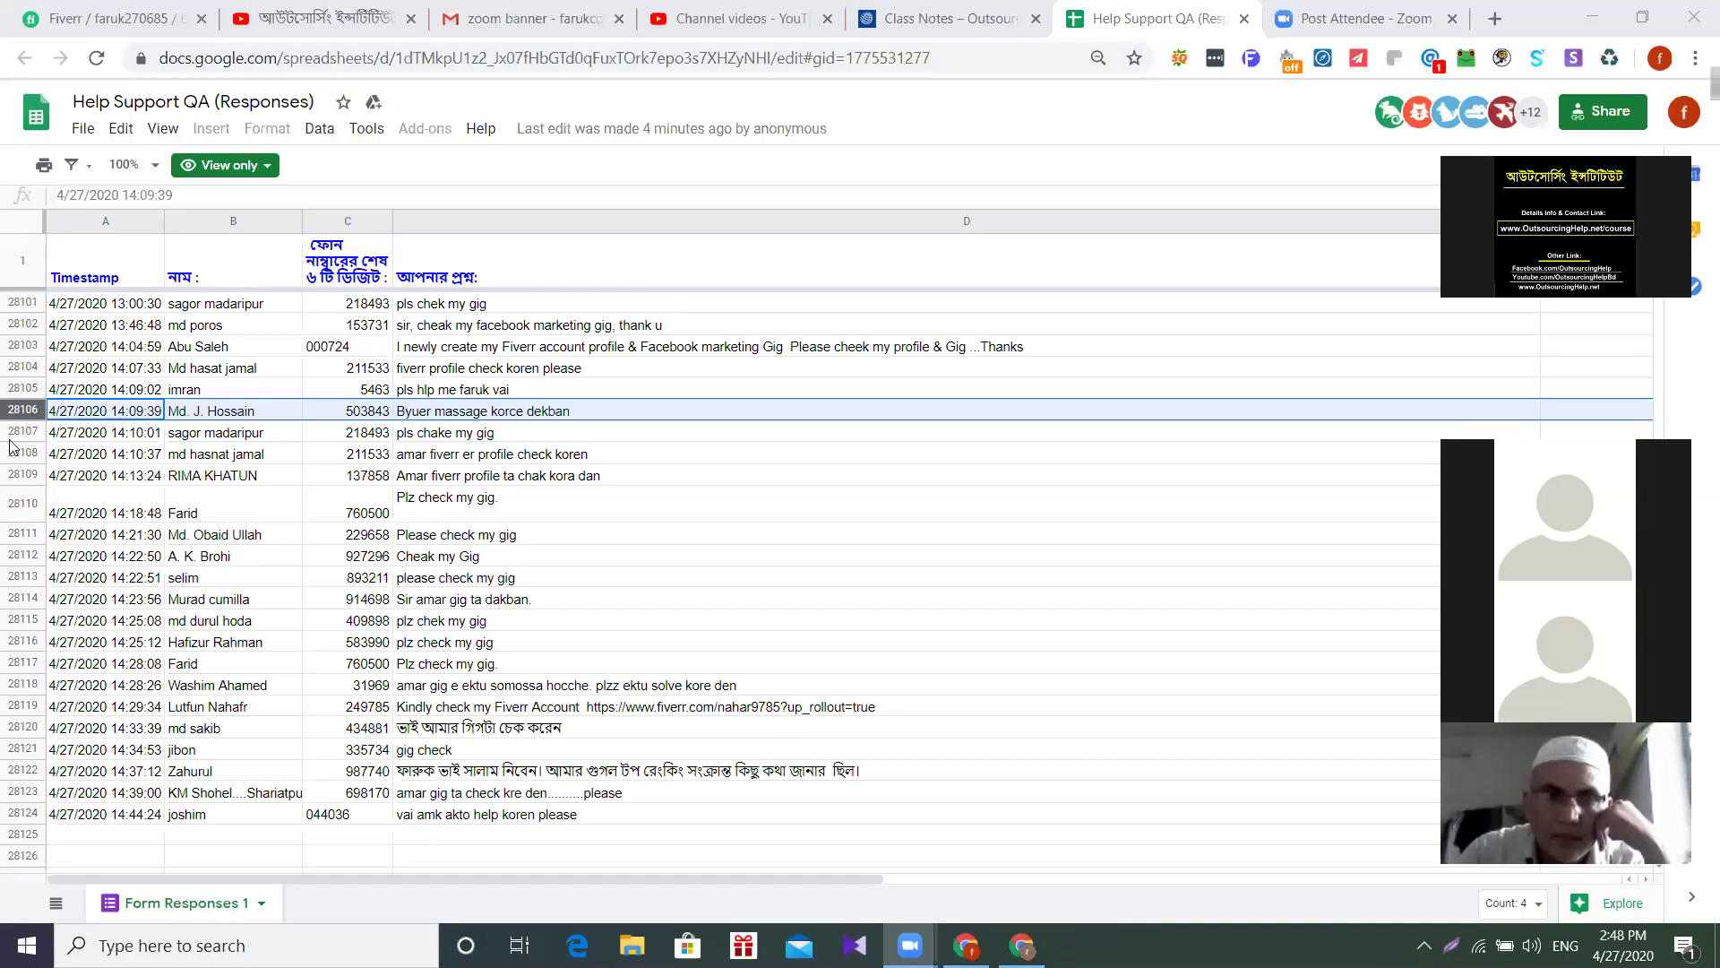
- Select help request row 28107, which asks for a gig check
{"action": "left_click", "coordinate": [11, 434]}
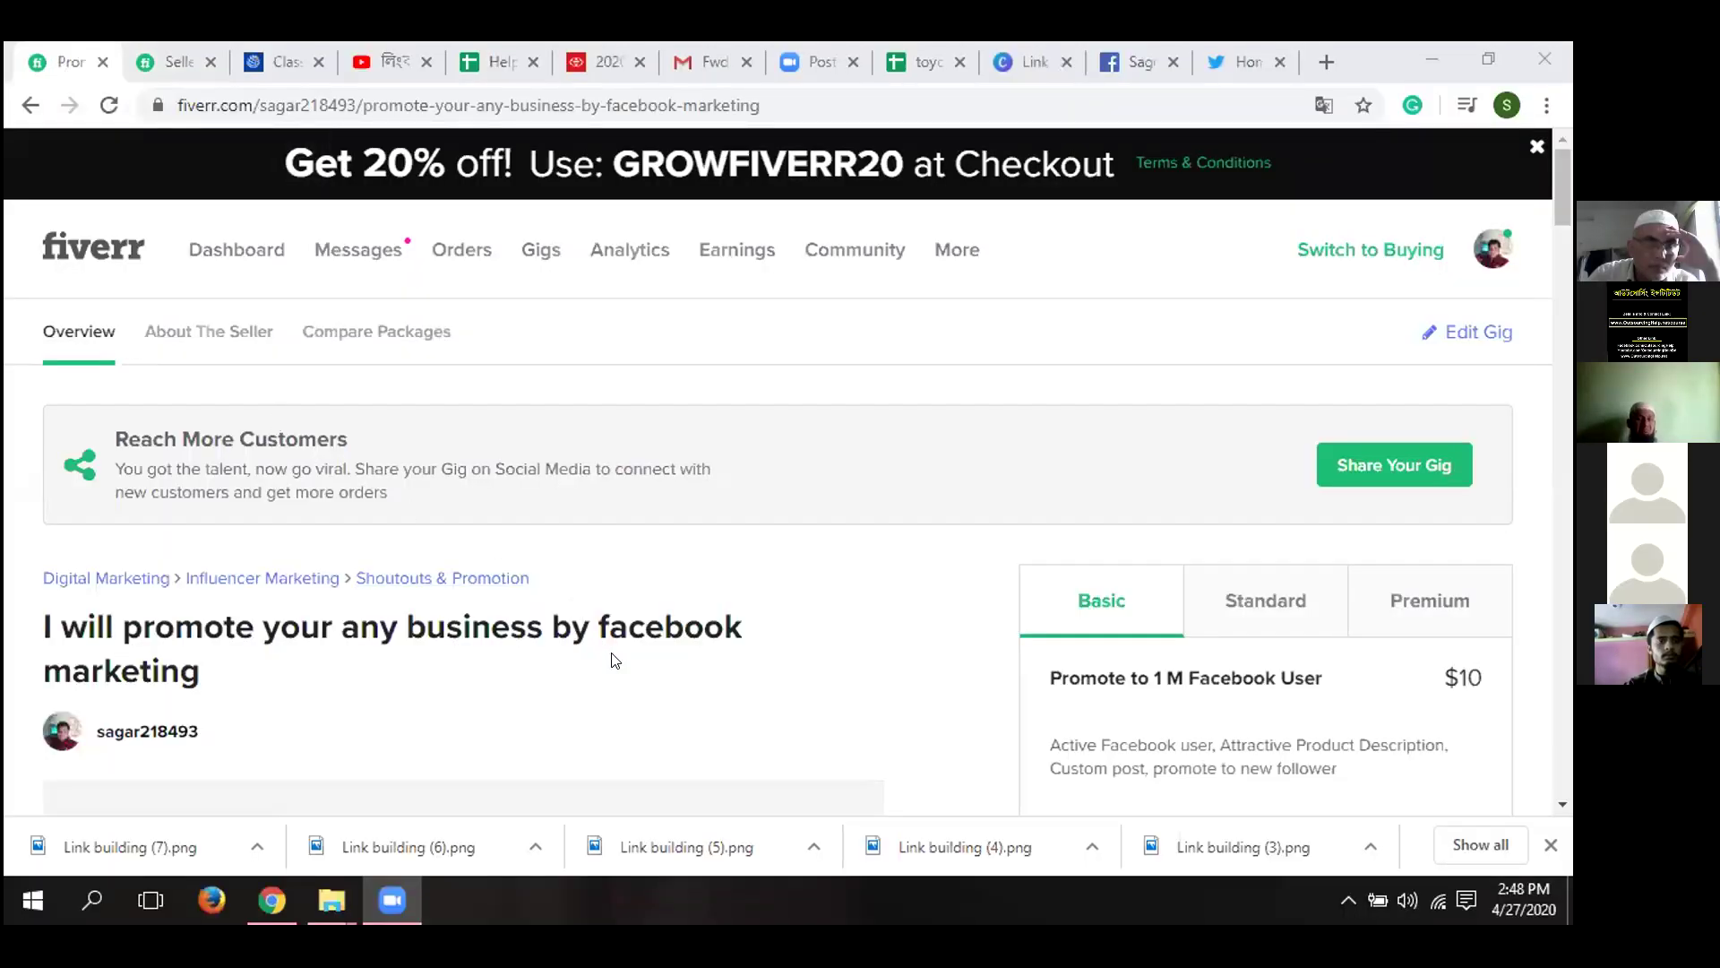
- Look over the Facebook marketing gig page, then go to the seller dashboard
{"action": "scroll", "coordinate": [633, 663], "scroll_direction": "down", "scroll_amount": 2}
{"action": "scroll", "coordinate": [403, 680], "scroll_direction": "down", "scroll_amount": 1}
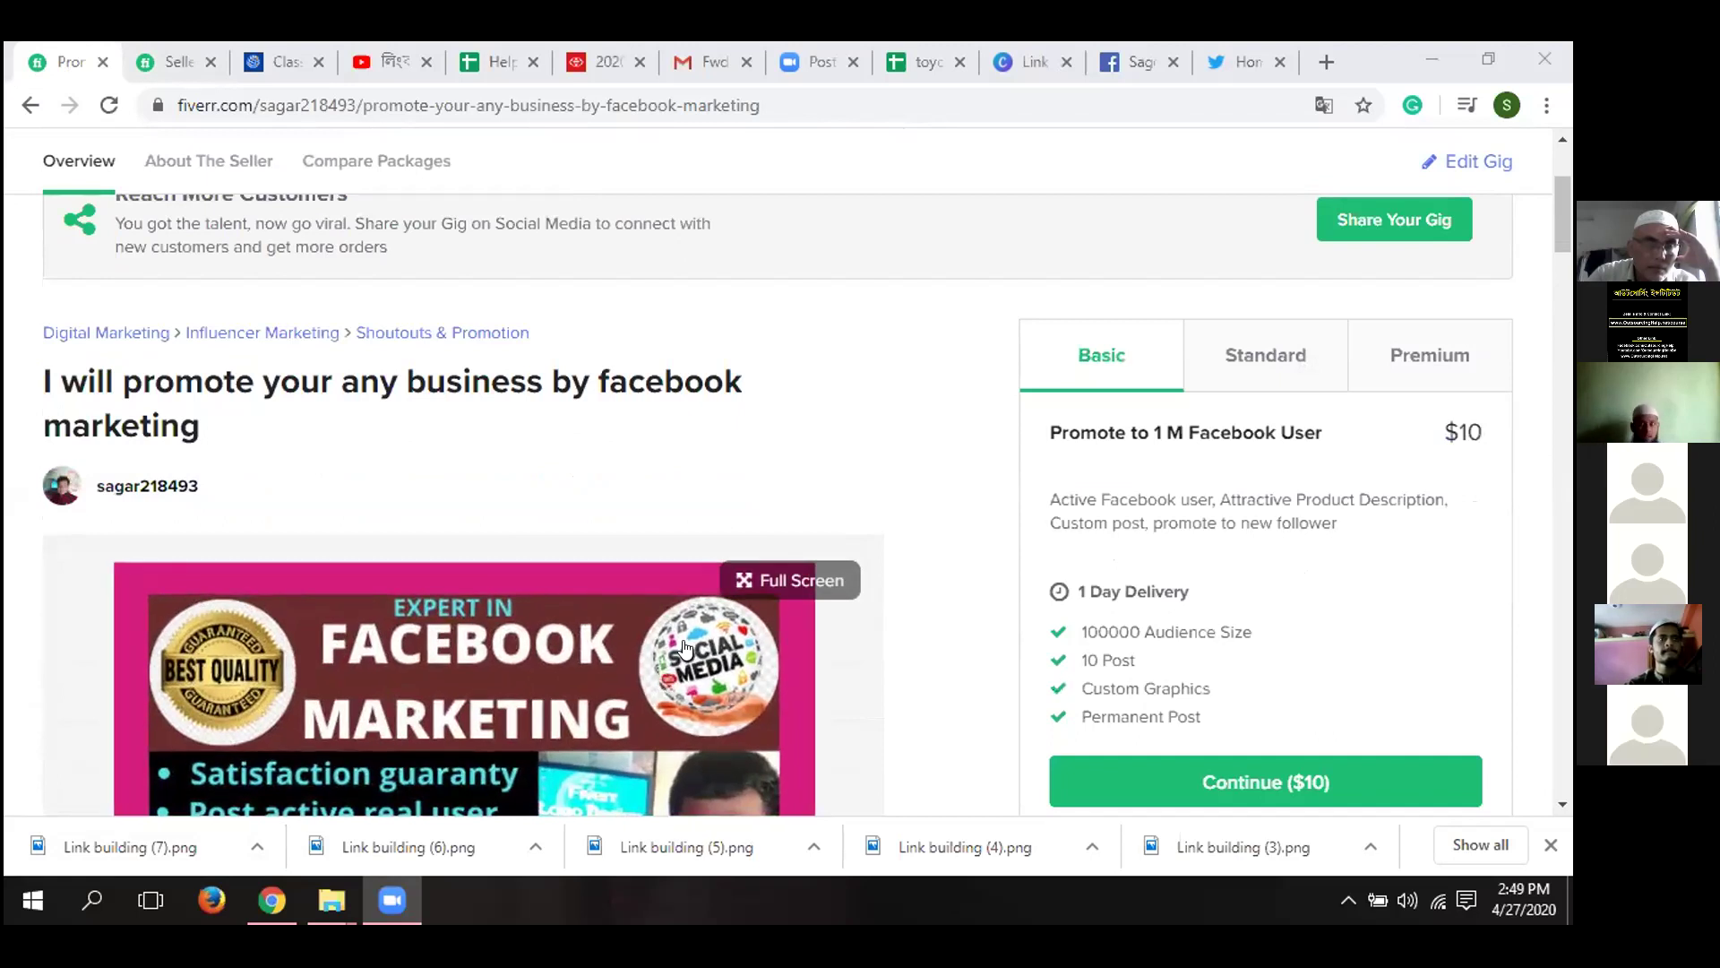
{"action": "scroll", "coordinate": [684, 602], "scroll_direction": "up", "scroll_amount": 3}
{"action": "scroll", "coordinate": [676, 599], "scroll_direction": "down", "scroll_amount": 1}
{"action": "scroll", "coordinate": [430, 475], "scroll_direction": "up", "scroll_amount": 2}
{"action": "left_click", "coordinate": [90, 254]}
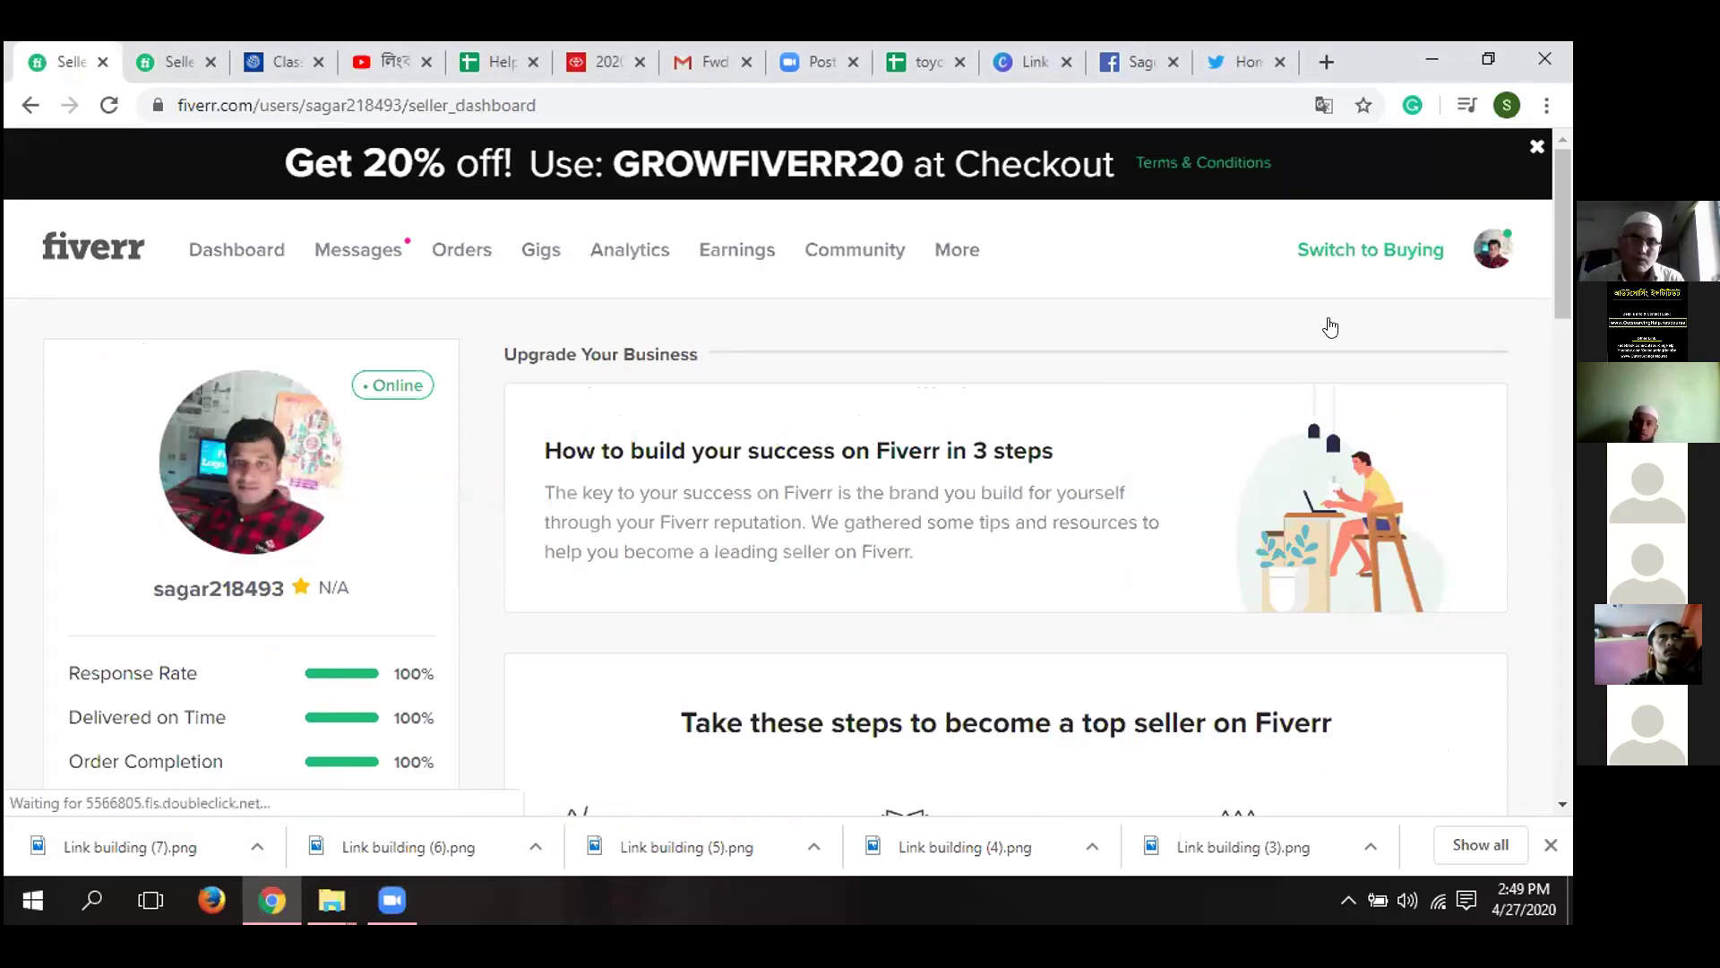
- Open the 'manual SEO backlinks' gig from the Drafts tab on the seller's profile
{"action": "left_click", "coordinate": [1493, 249]}
{"action": "left_click", "coordinate": [1272, 324]}
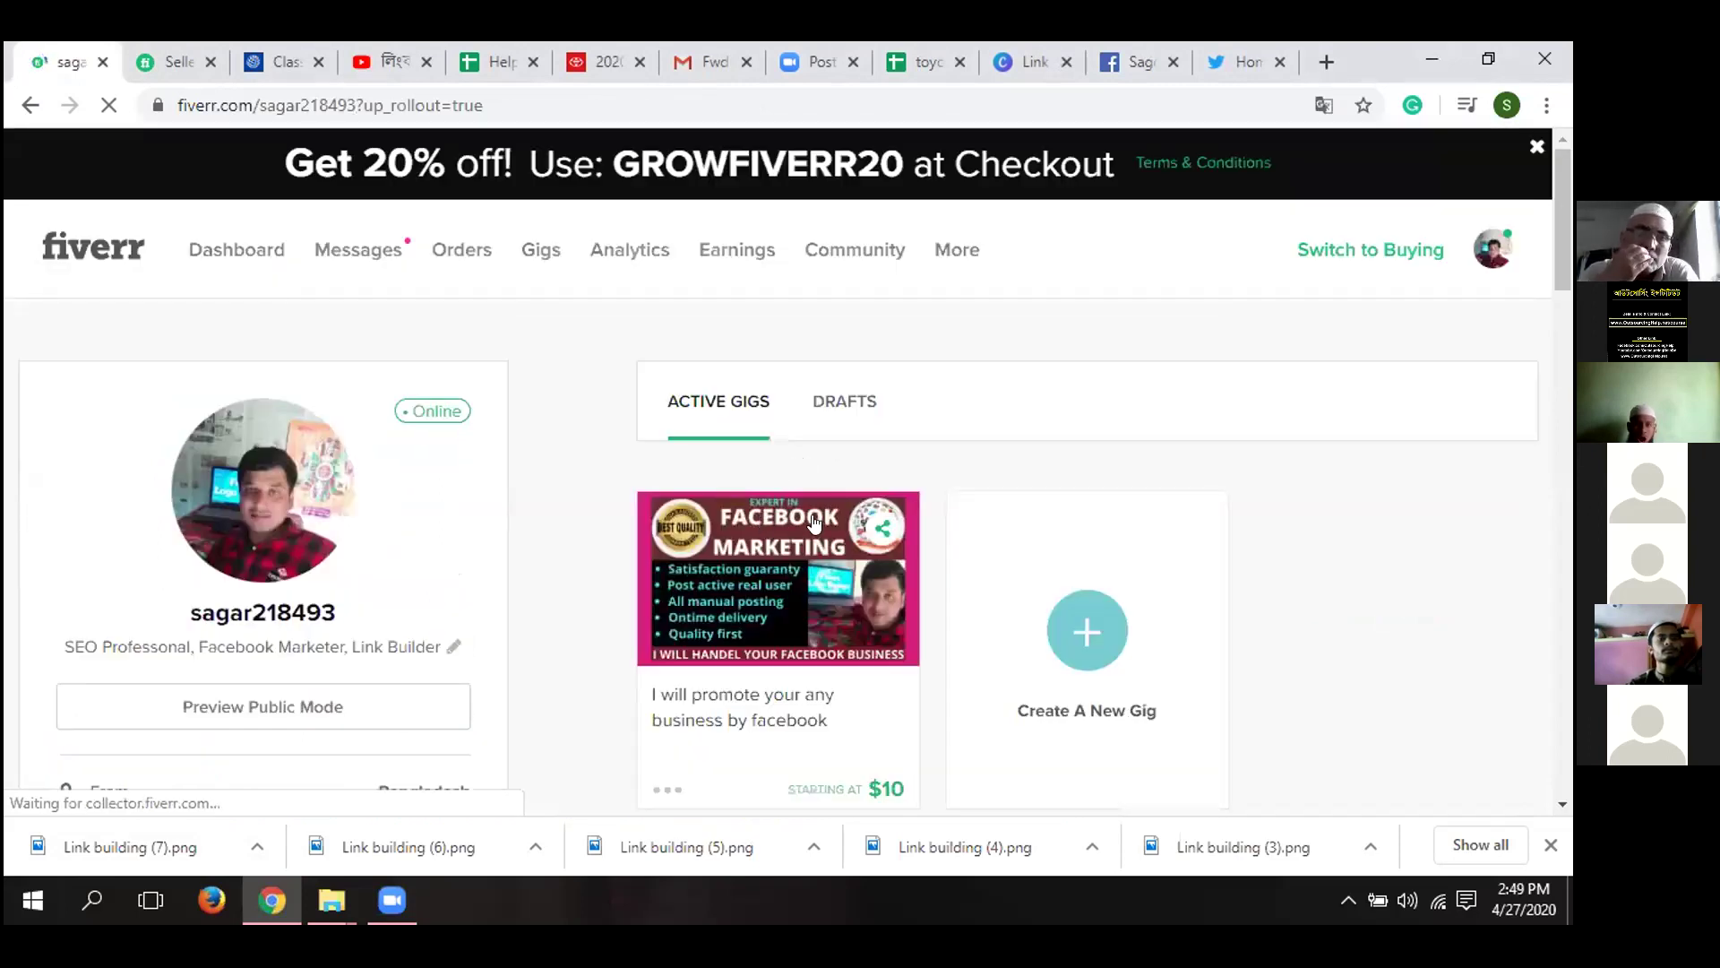
{"action": "left_click", "coordinate": [870, 403]}
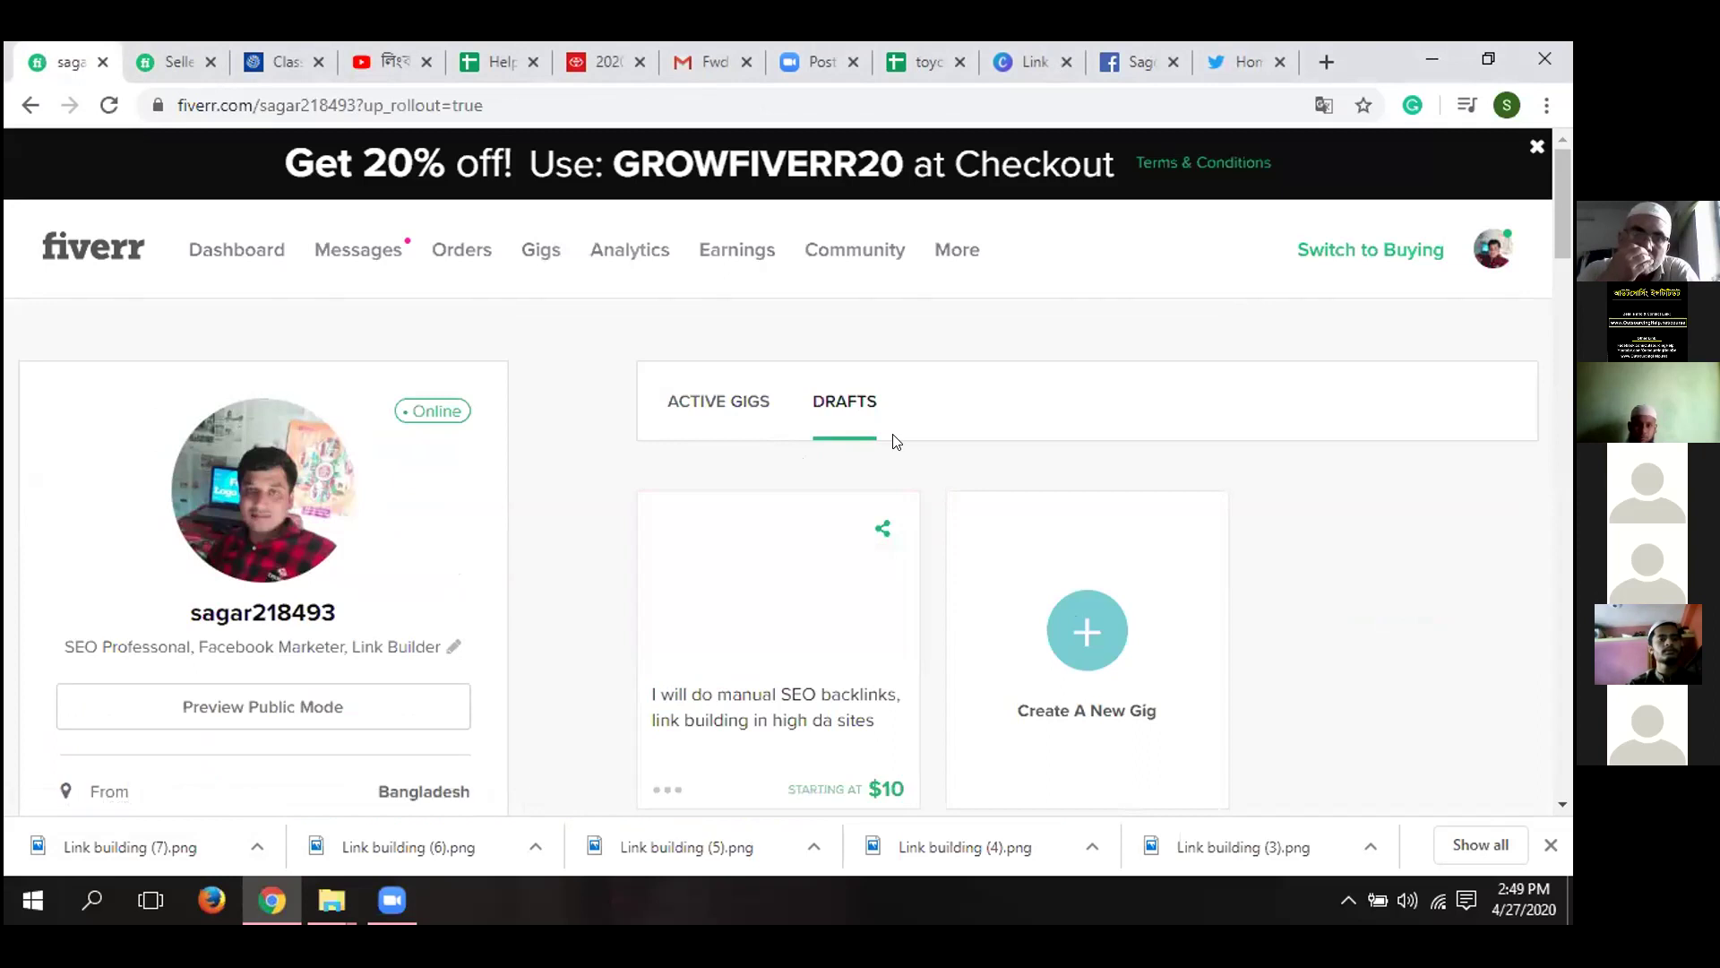
{"action": "left_click", "coordinate": [766, 565]}
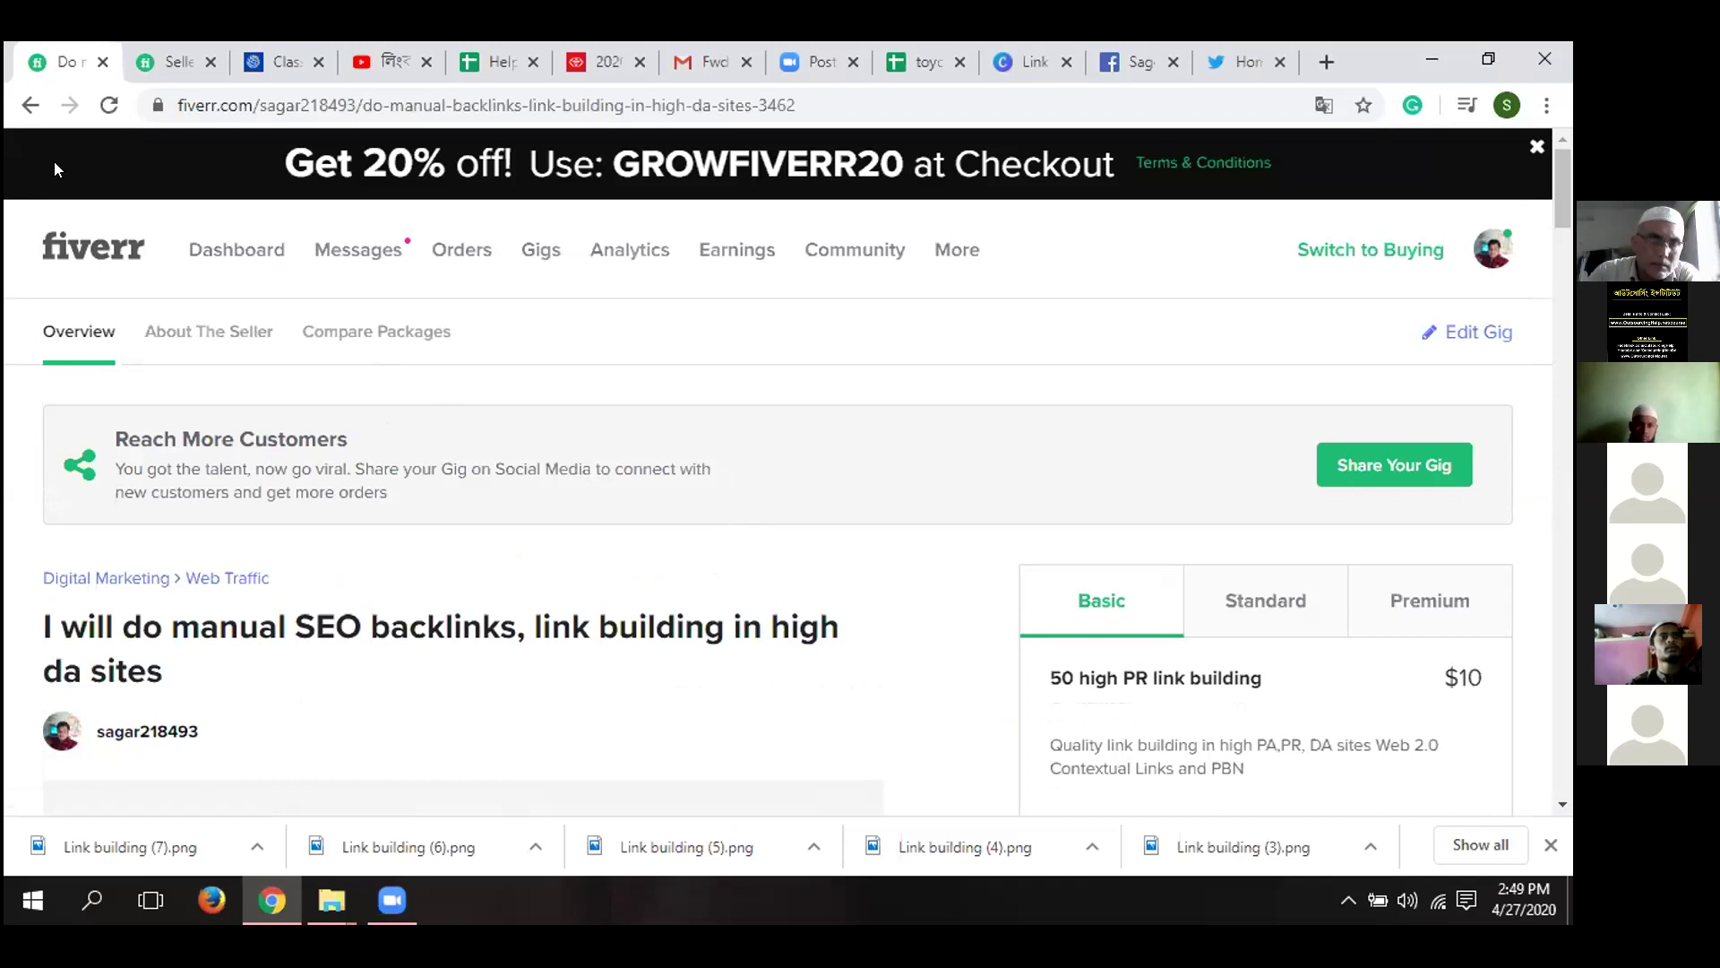
- Go back from the SEO backlinks gig page to the seller's profile
{"action": "left_click", "coordinate": [29, 106]}
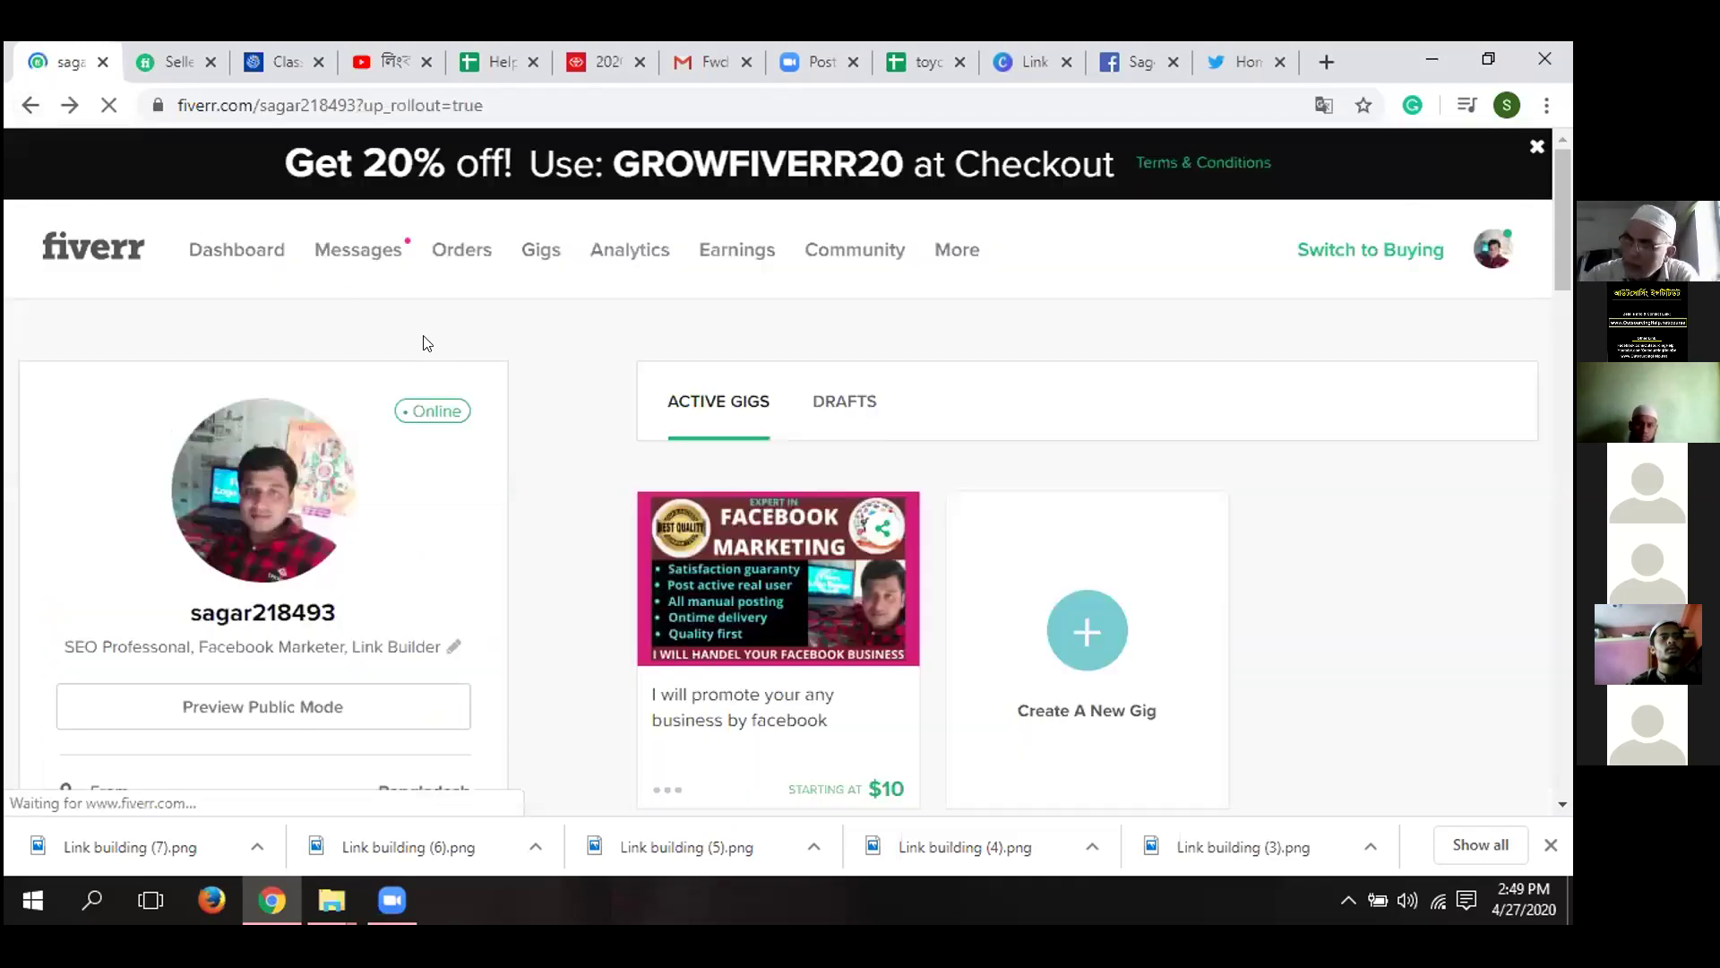
{"action": "left_click", "coordinate": [737, 571]}
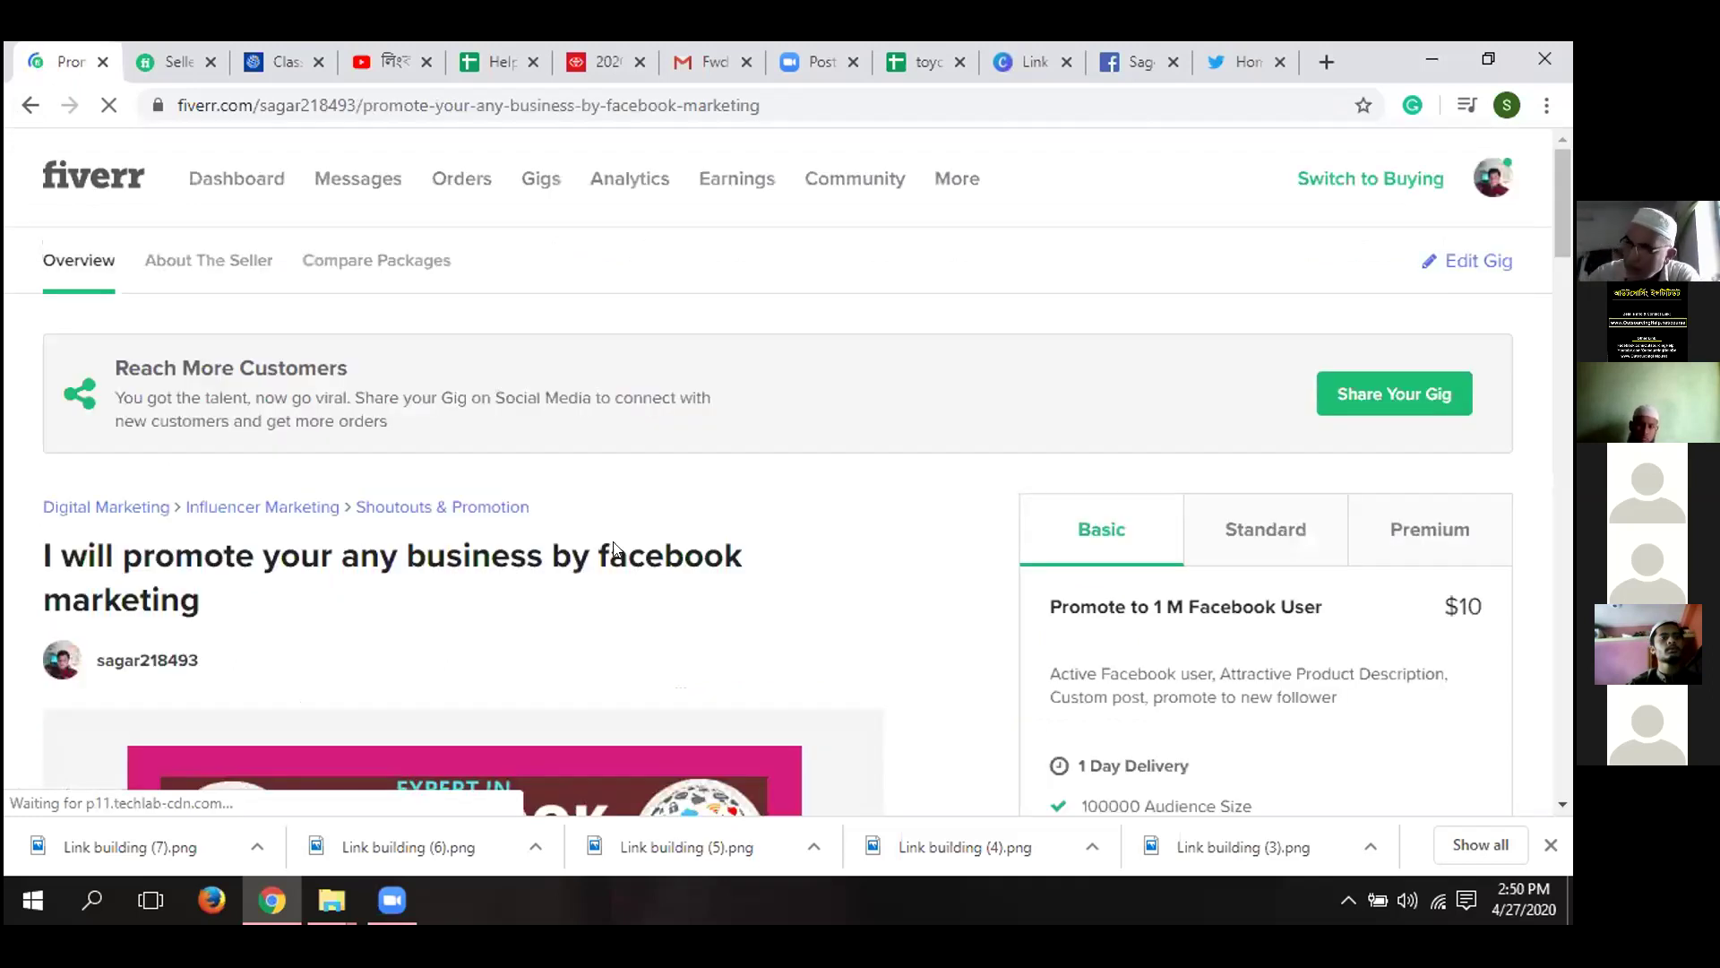
{"action": "scroll", "coordinate": [657, 469], "scroll_direction": "down", "scroll_amount": 3}
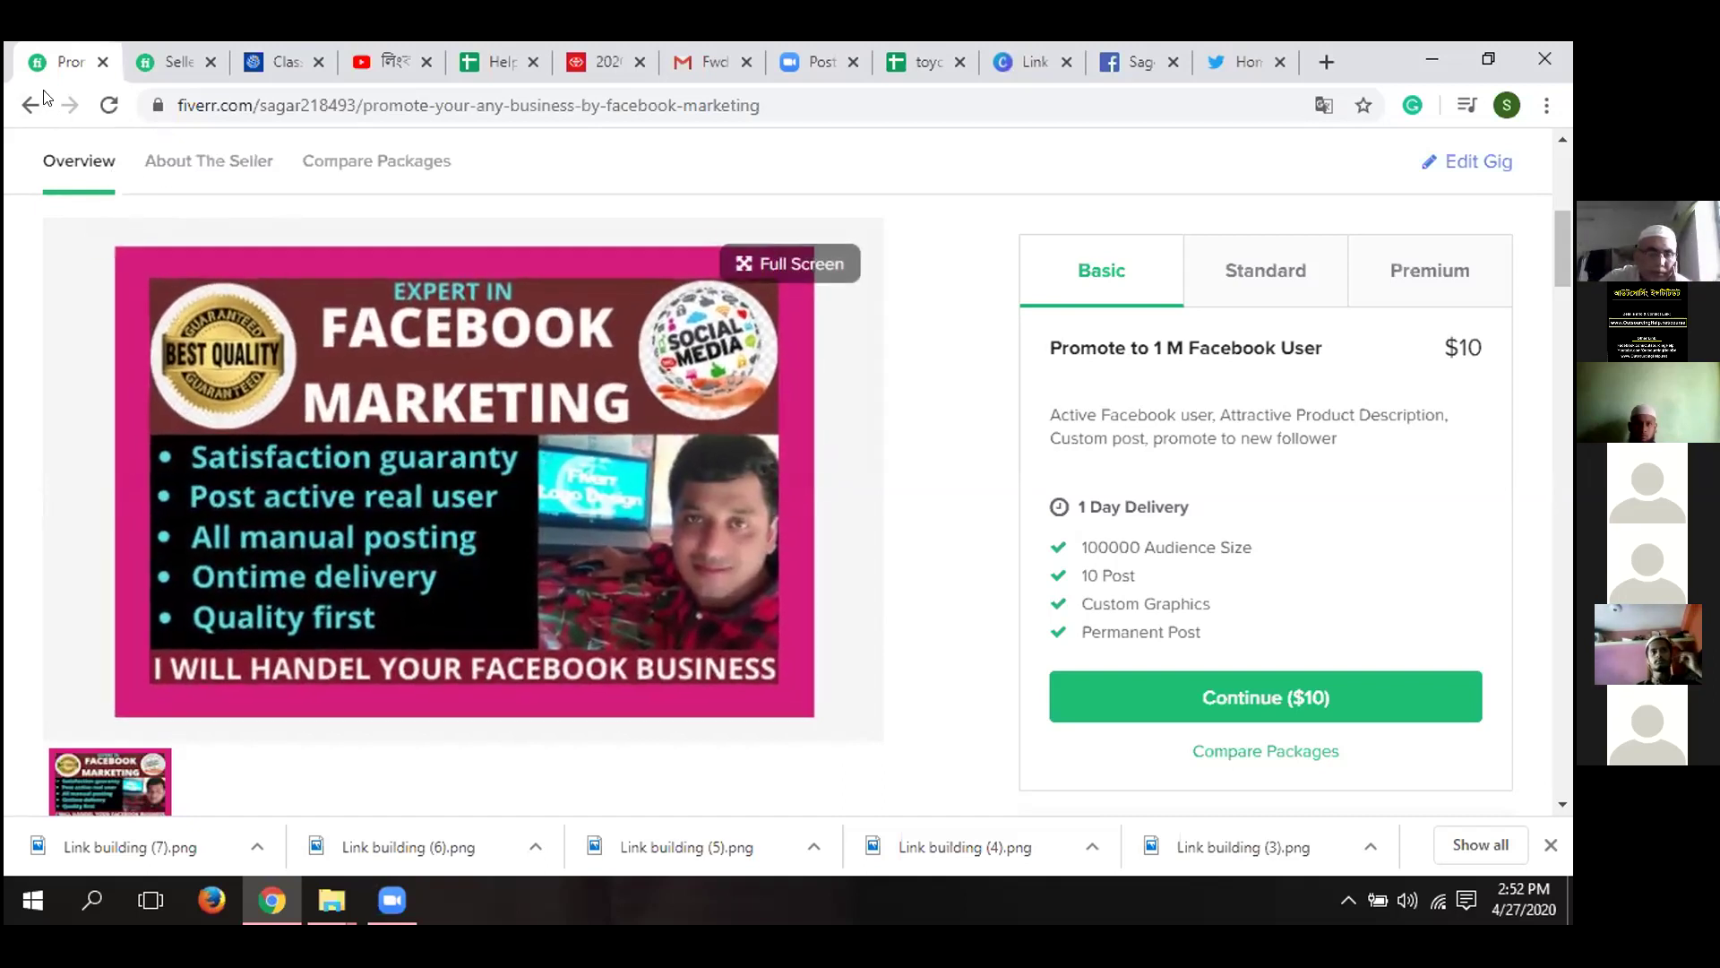
{"action": "left_click", "coordinate": [42, 111]}
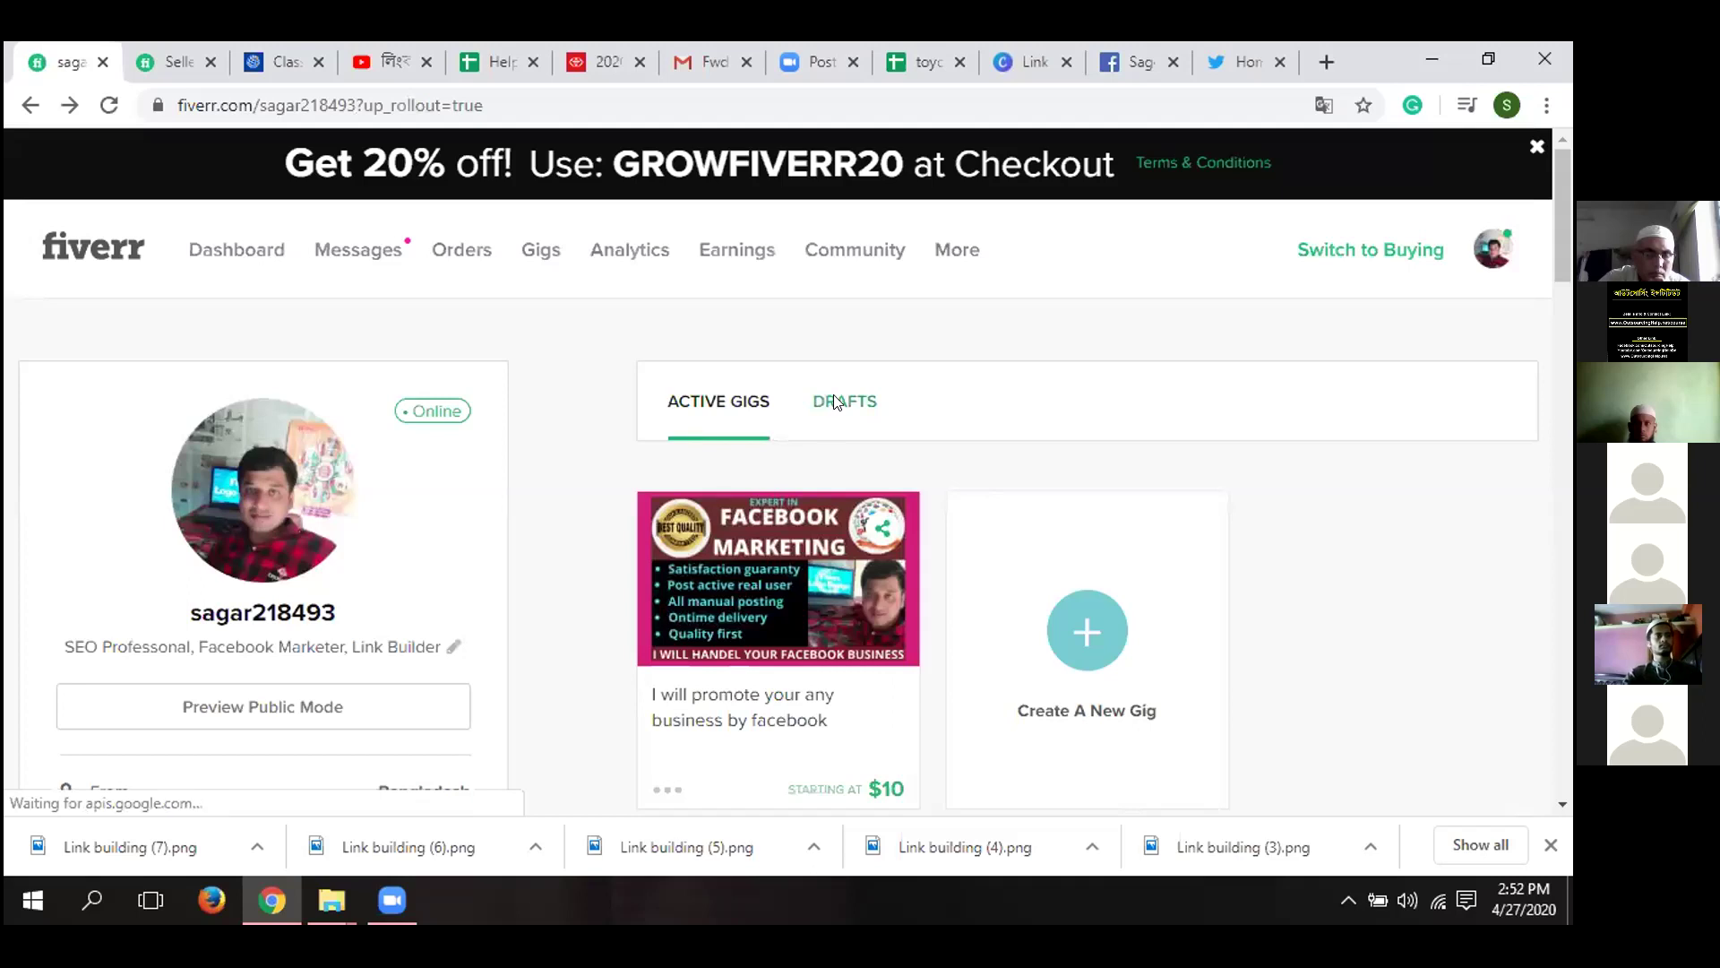
- Open the link-building gig from the profile's Drafts tab
{"action": "left_click", "coordinate": [836, 403]}
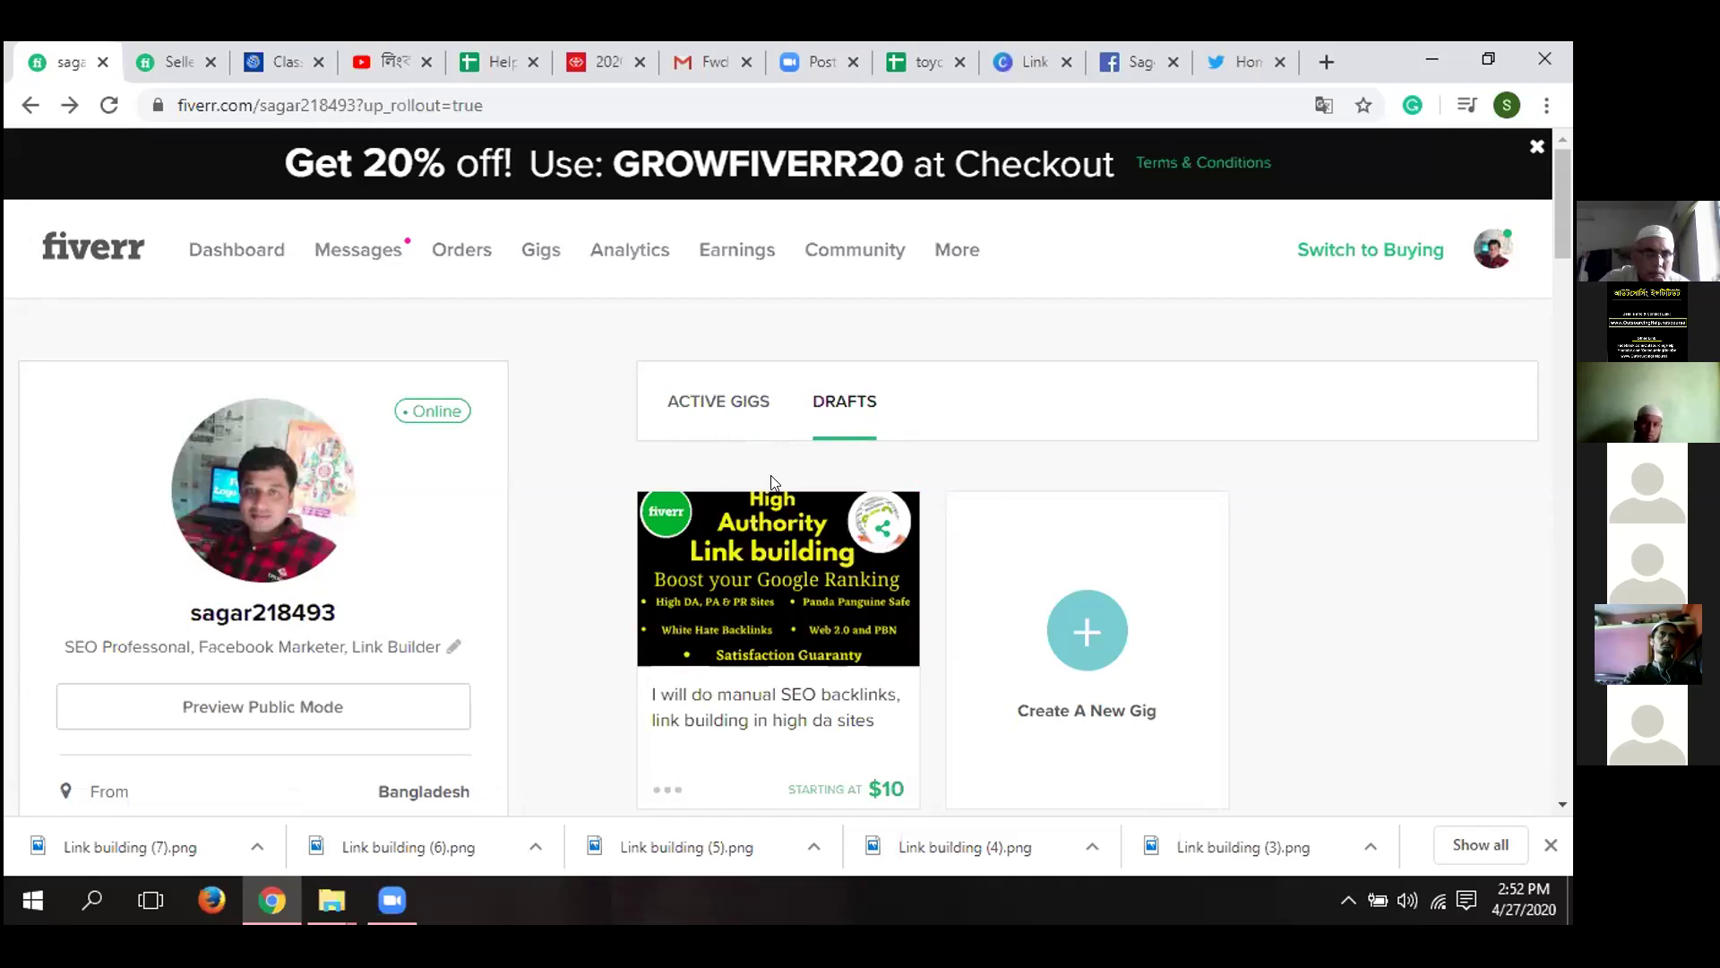
{"action": "left_click", "coordinate": [777, 582]}
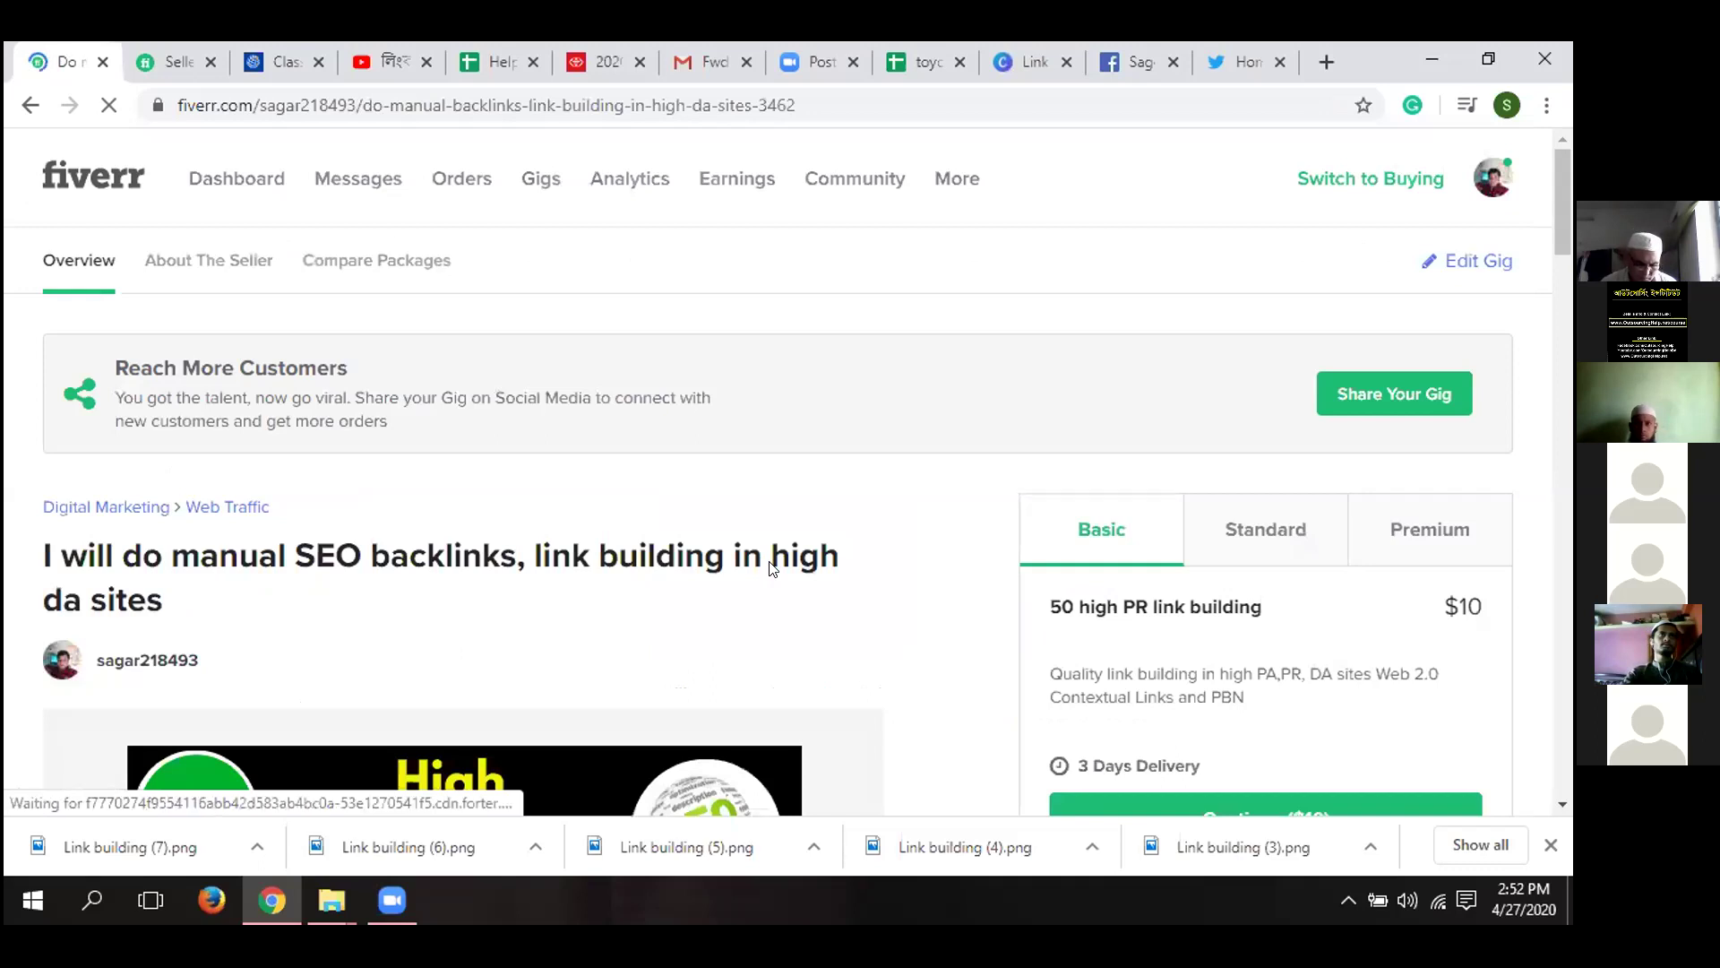
{"action": "scroll", "coordinate": [765, 570], "scroll_direction": "down", "scroll_amount": 5}
{"action": "mouse_move", "coordinate": [764, 569]}
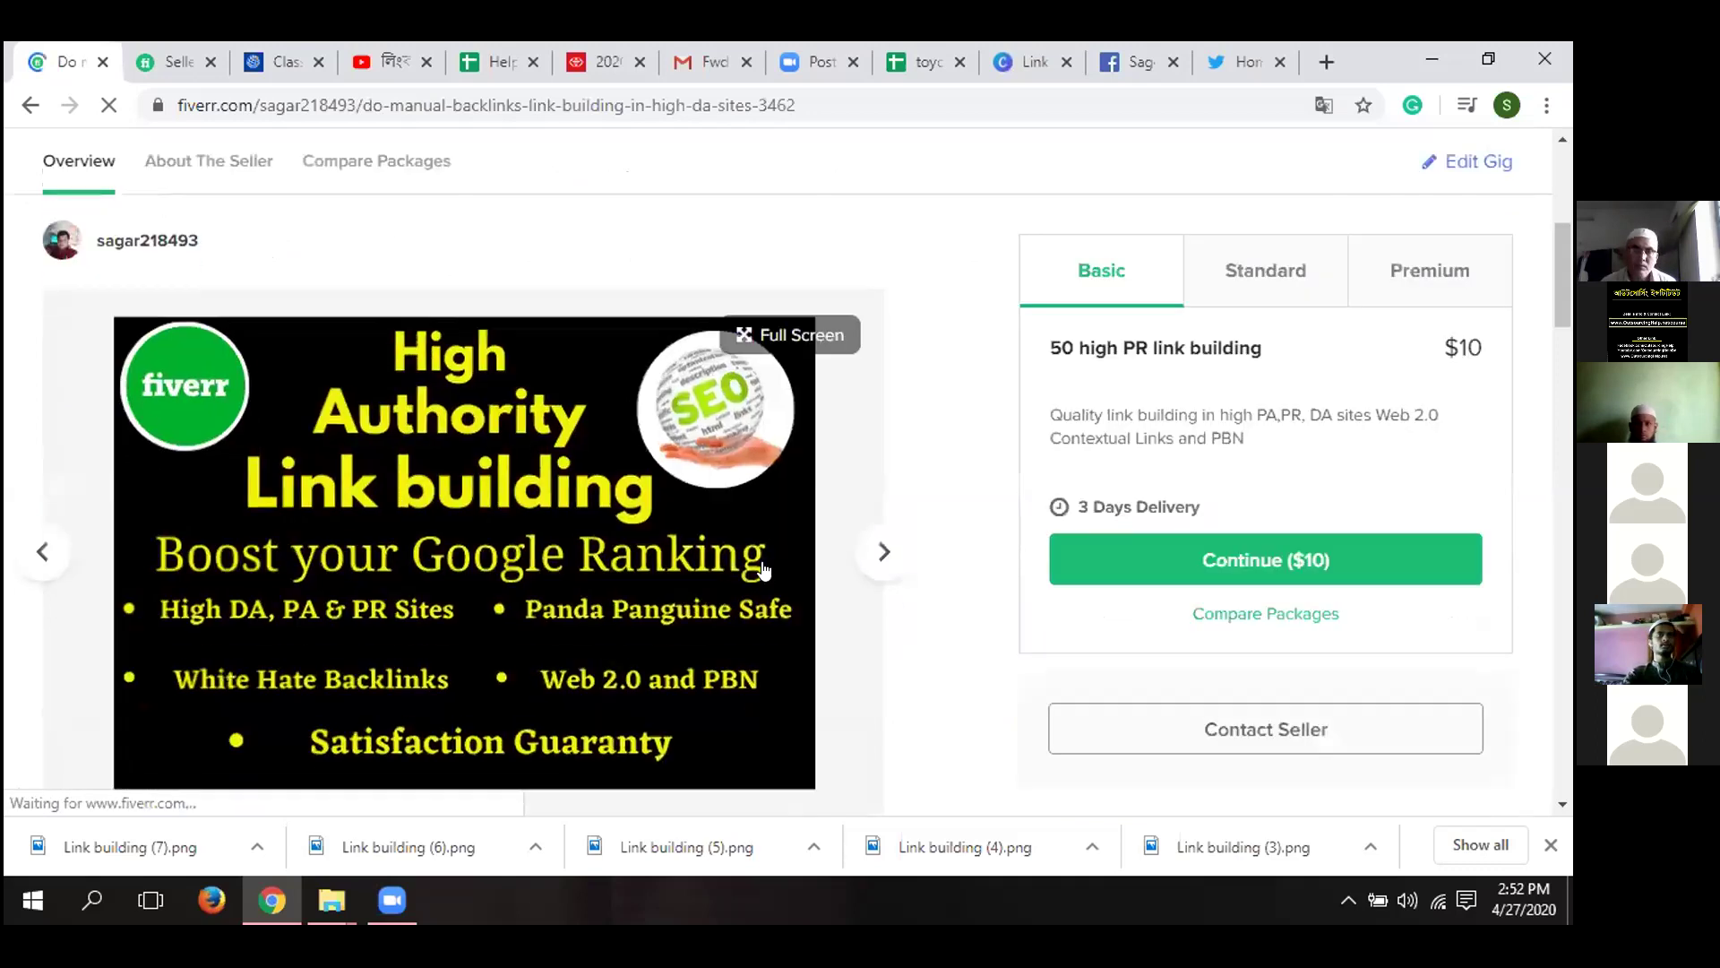
{"action": "scroll", "coordinate": [762, 569], "scroll_direction": "down", "scroll_amount": 1}
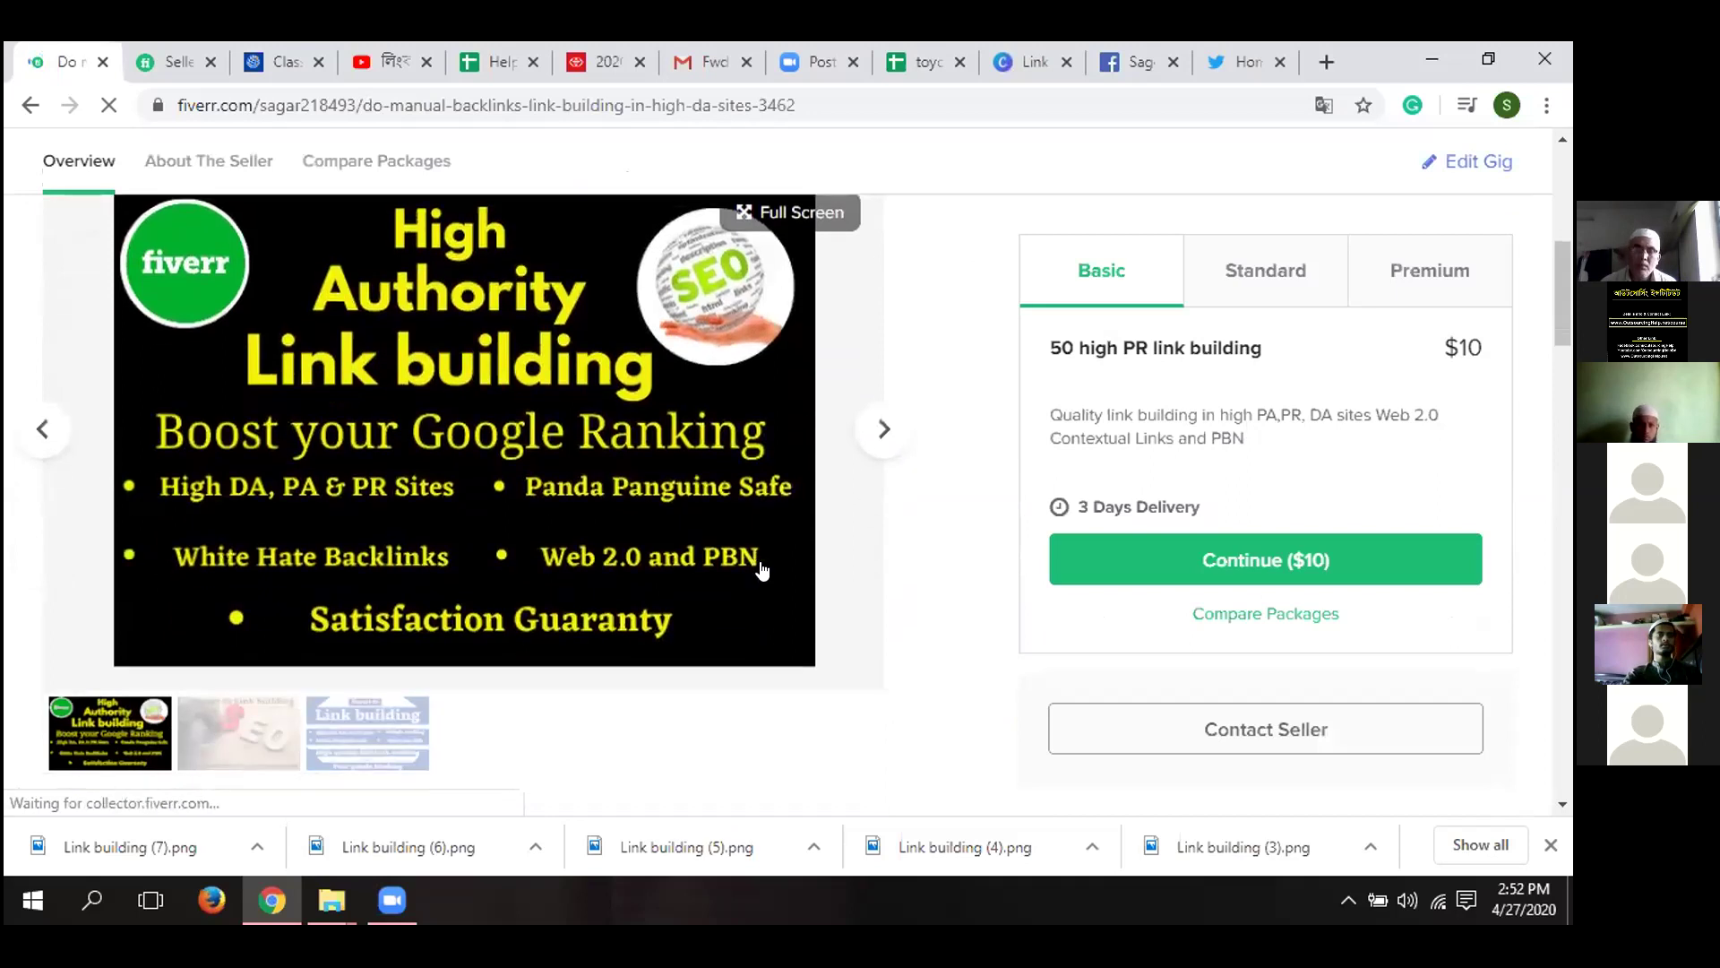
{"action": "scroll", "coordinate": [763, 570], "scroll_direction": "up", "scroll_amount": 2}
{"action": "scroll", "coordinate": [763, 569], "scroll_direction": "up", "scroll_amount": 2}
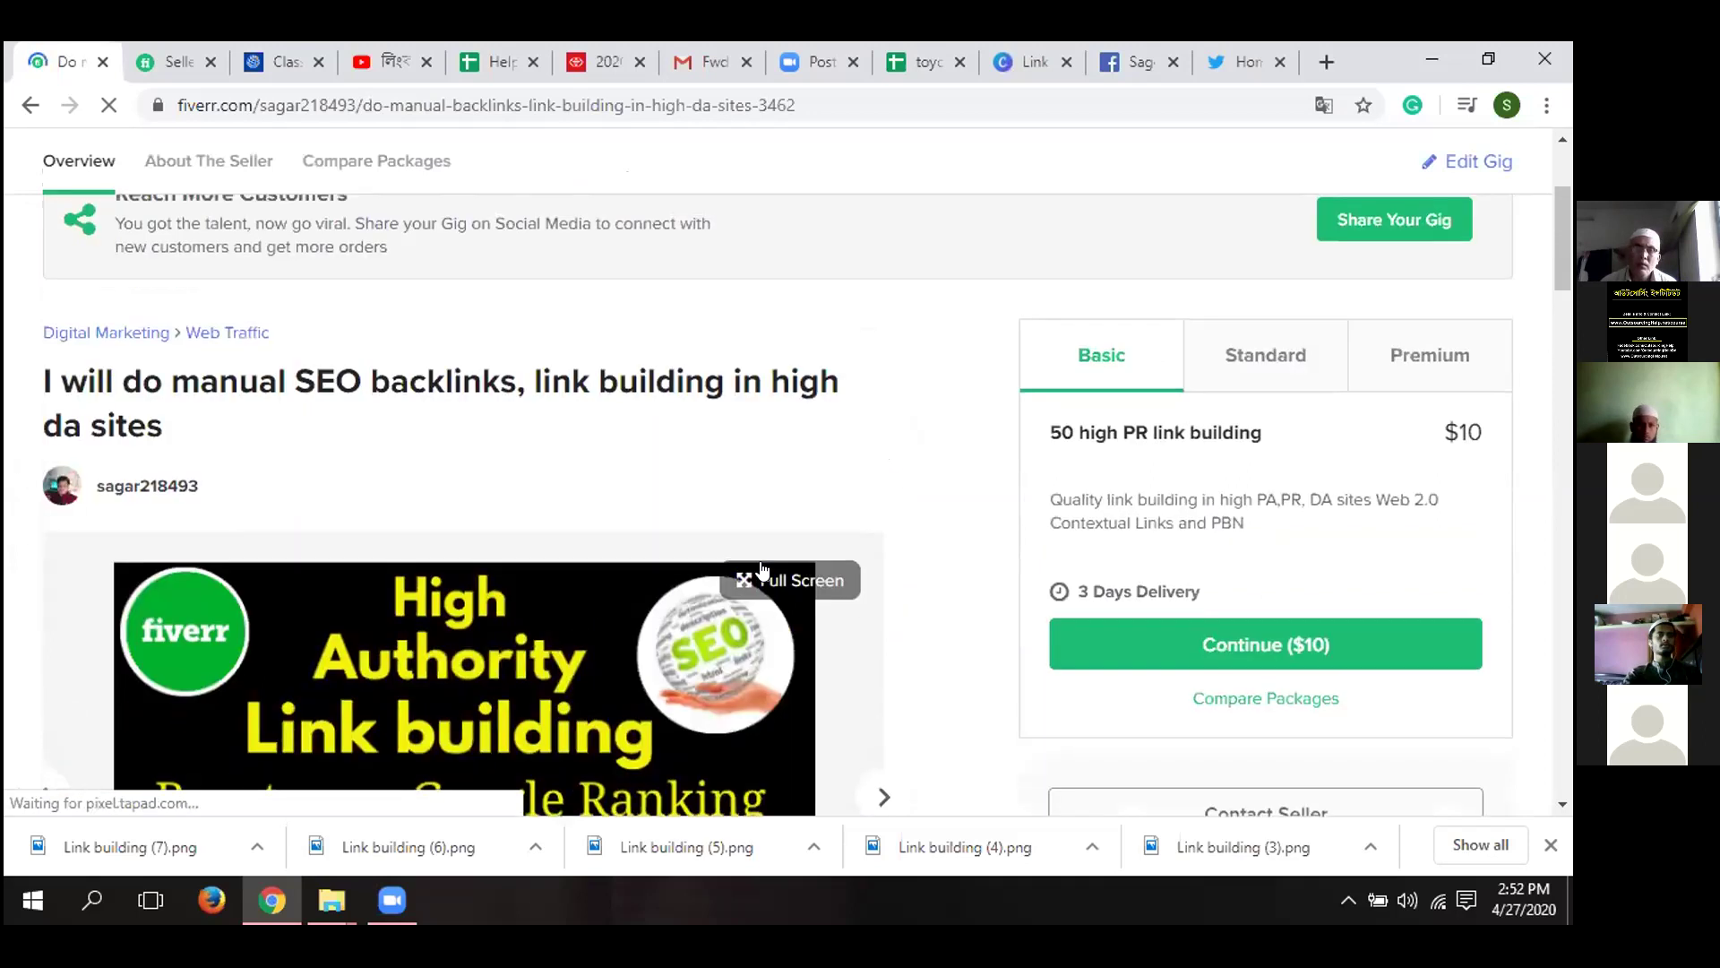
{"action": "scroll", "coordinate": [762, 570], "scroll_direction": "down", "scroll_amount": 1}
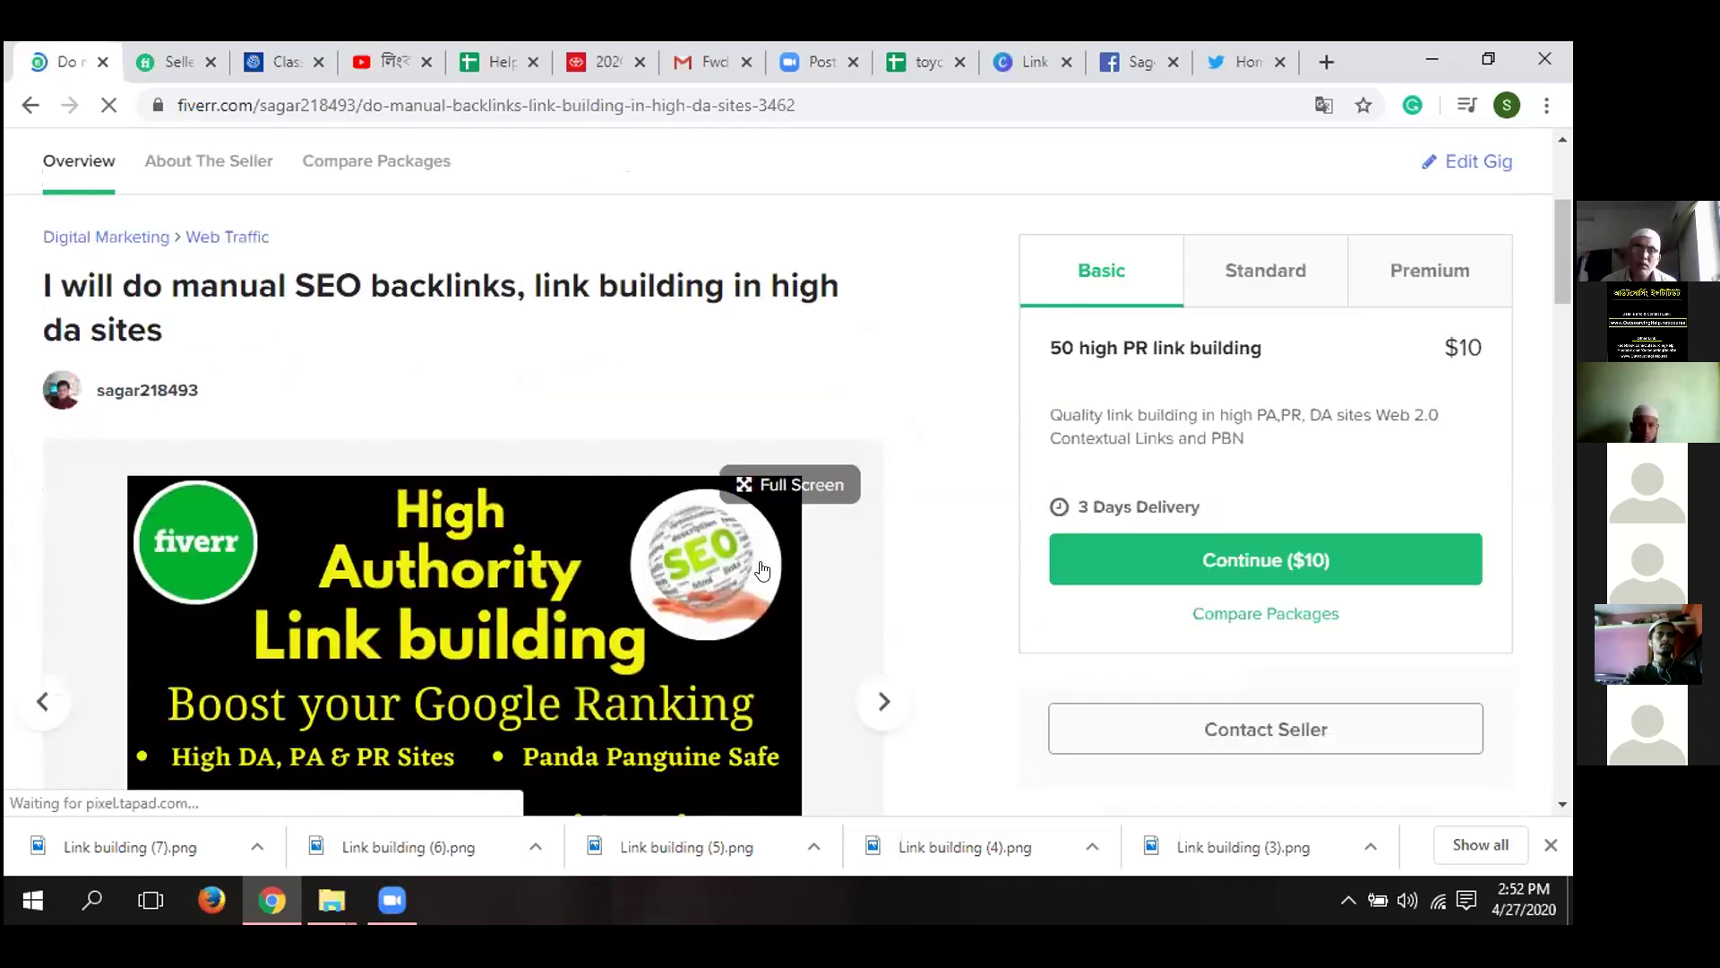
{"action": "scroll", "coordinate": [764, 624], "scroll_direction": "down", "scroll_amount": 1}
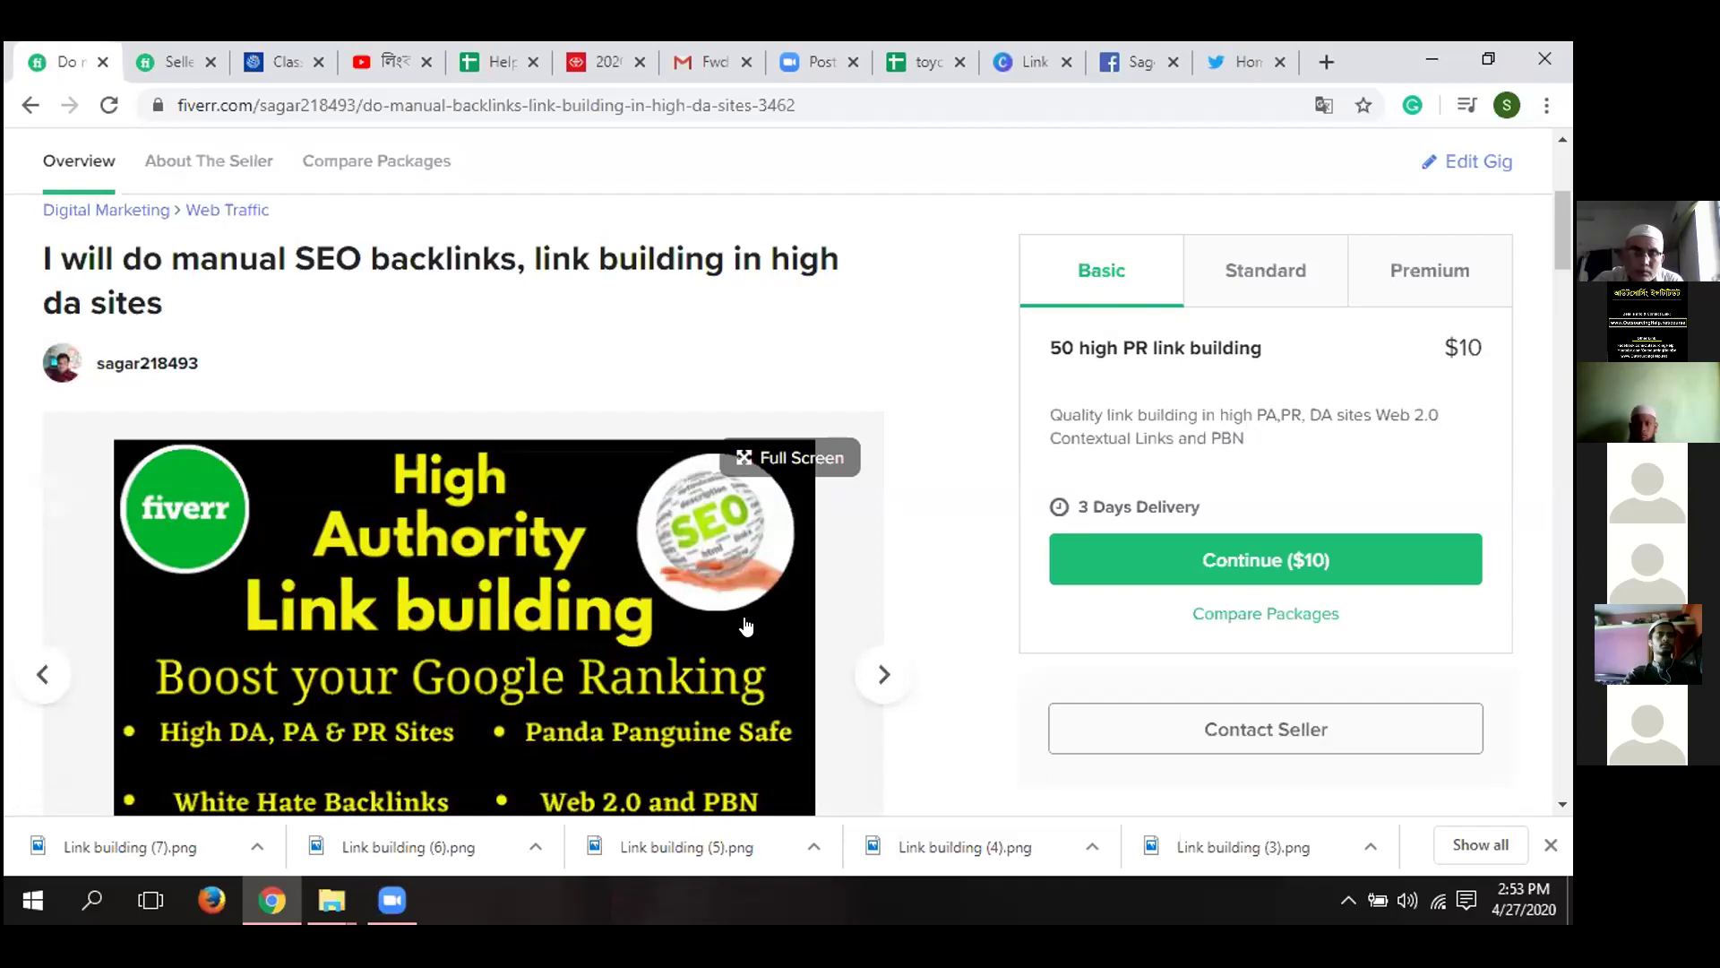
{"action": "scroll", "coordinate": [710, 642], "scroll_direction": "down", "scroll_amount": 1}
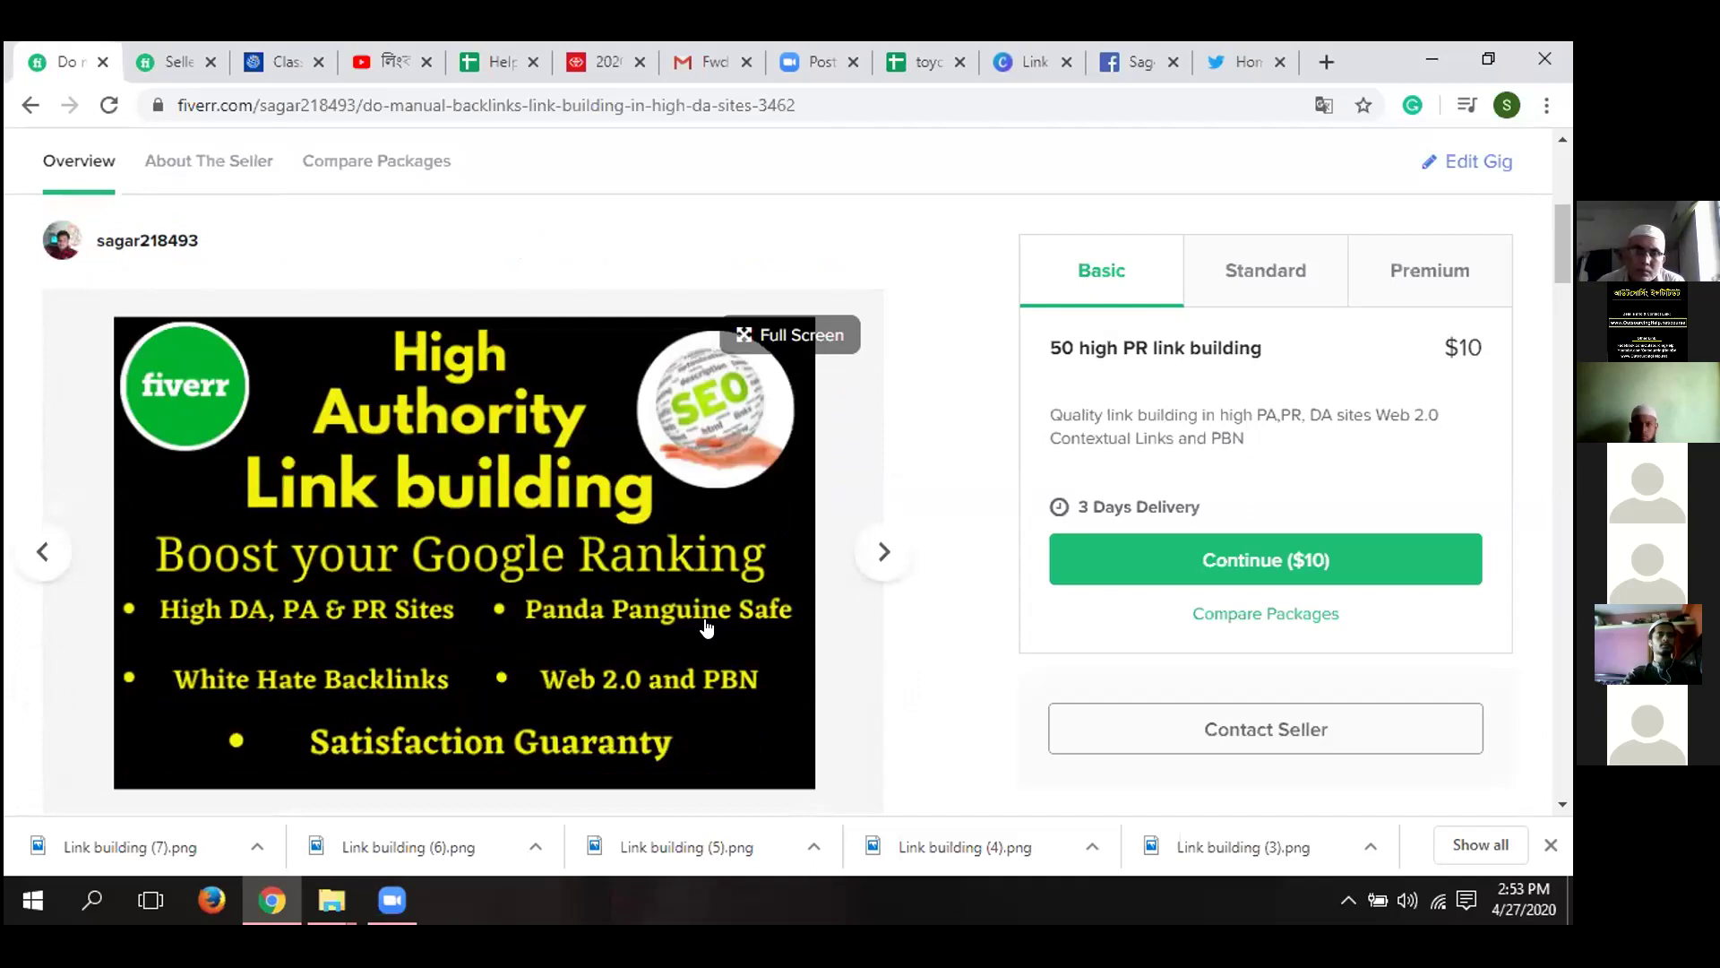
{"action": "scroll", "coordinate": [706, 627], "scroll_direction": "up", "scroll_amount": 2}
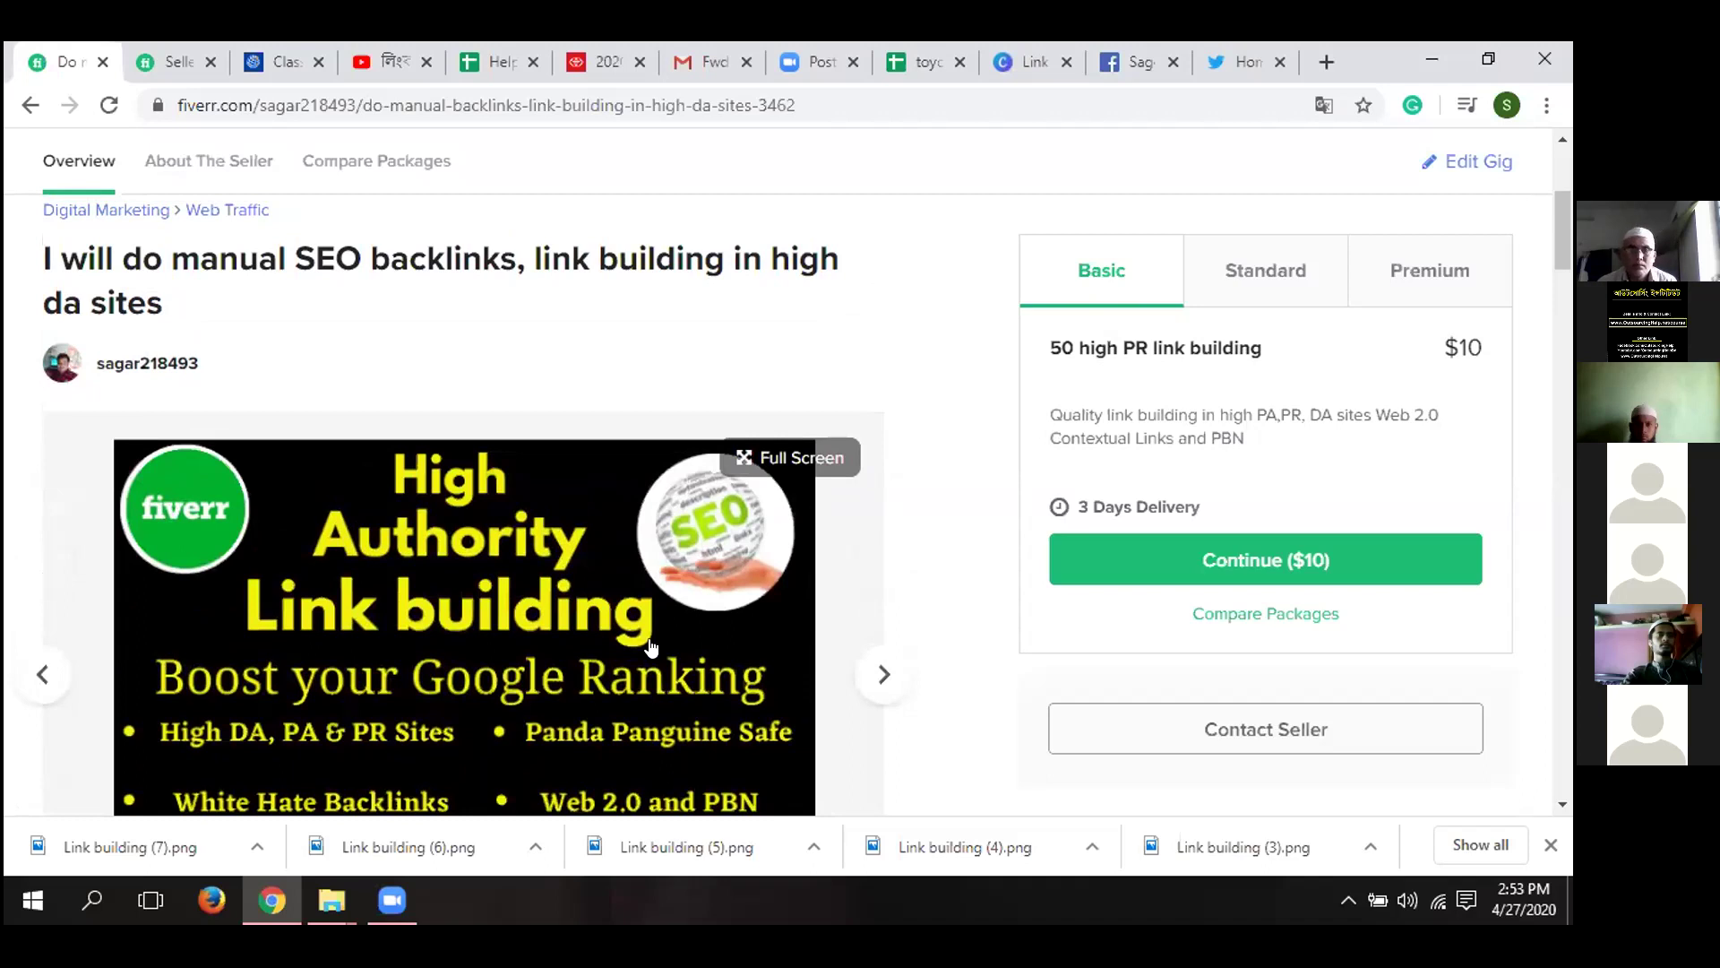
{"action": "scroll", "coordinate": [651, 647], "scroll_direction": "down", "scroll_amount": 1}
{"action": "scroll", "coordinate": [652, 647], "scroll_direction": "down", "scroll_amount": 1}
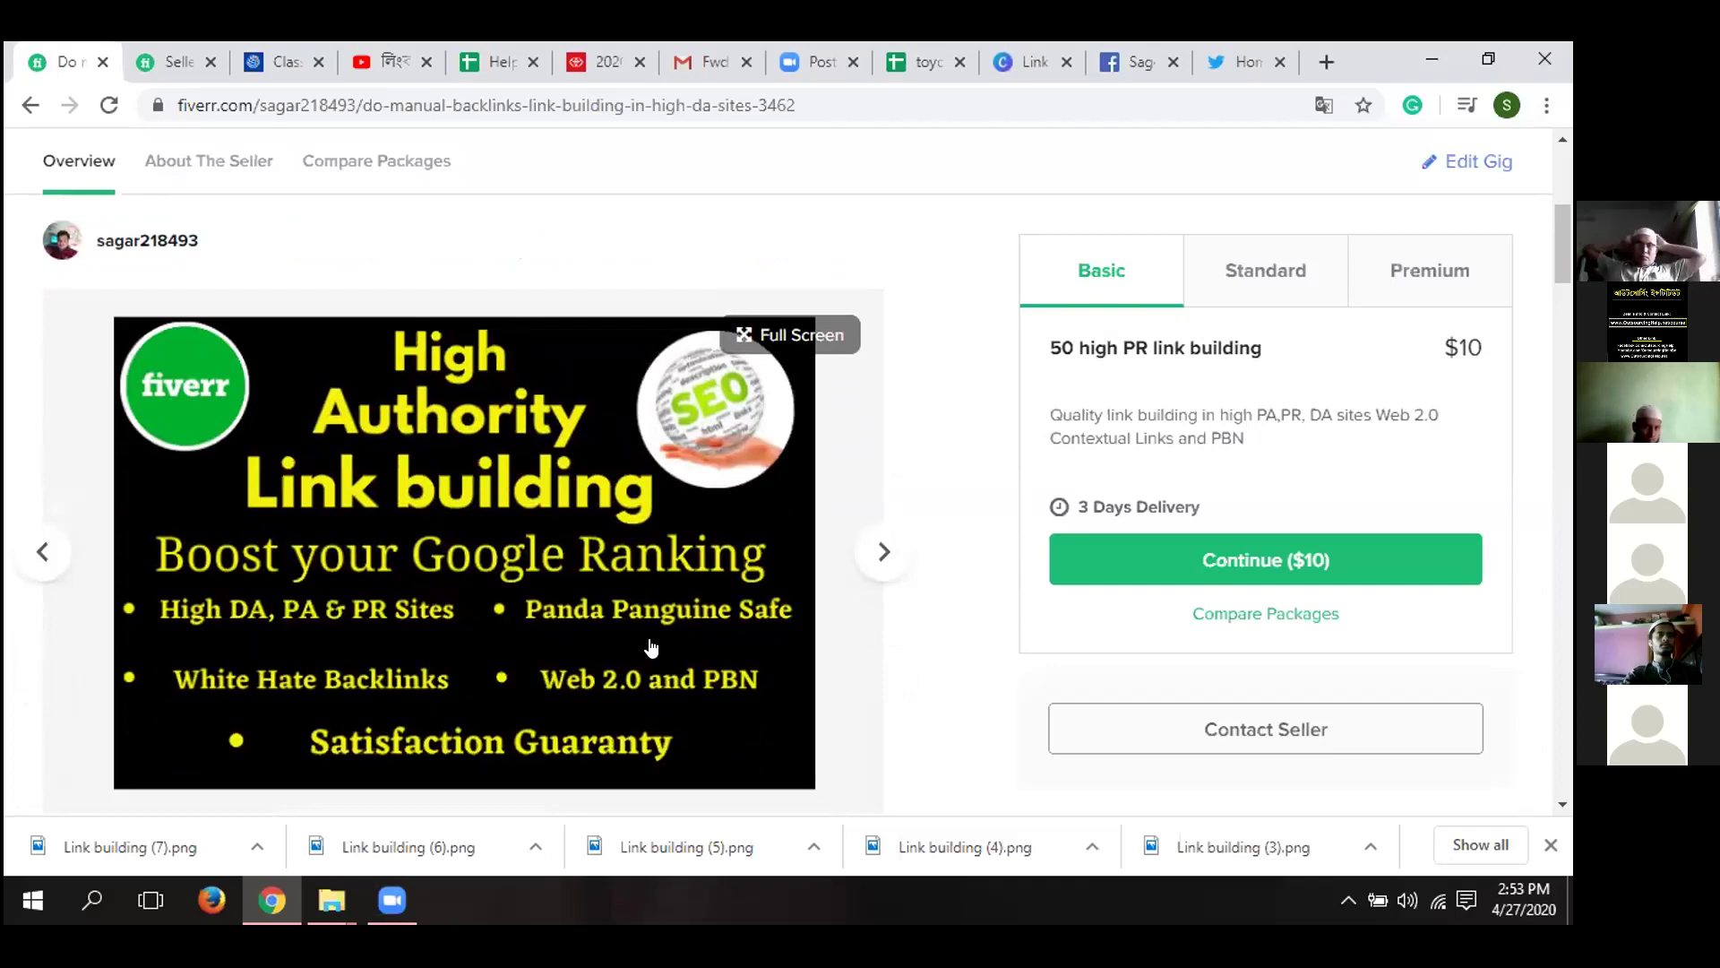
{"action": "scroll", "coordinate": [651, 647], "scroll_direction": "up", "scroll_amount": 1}
{"action": "scroll", "coordinate": [651, 646], "scroll_direction": "up", "scroll_amount": 2}
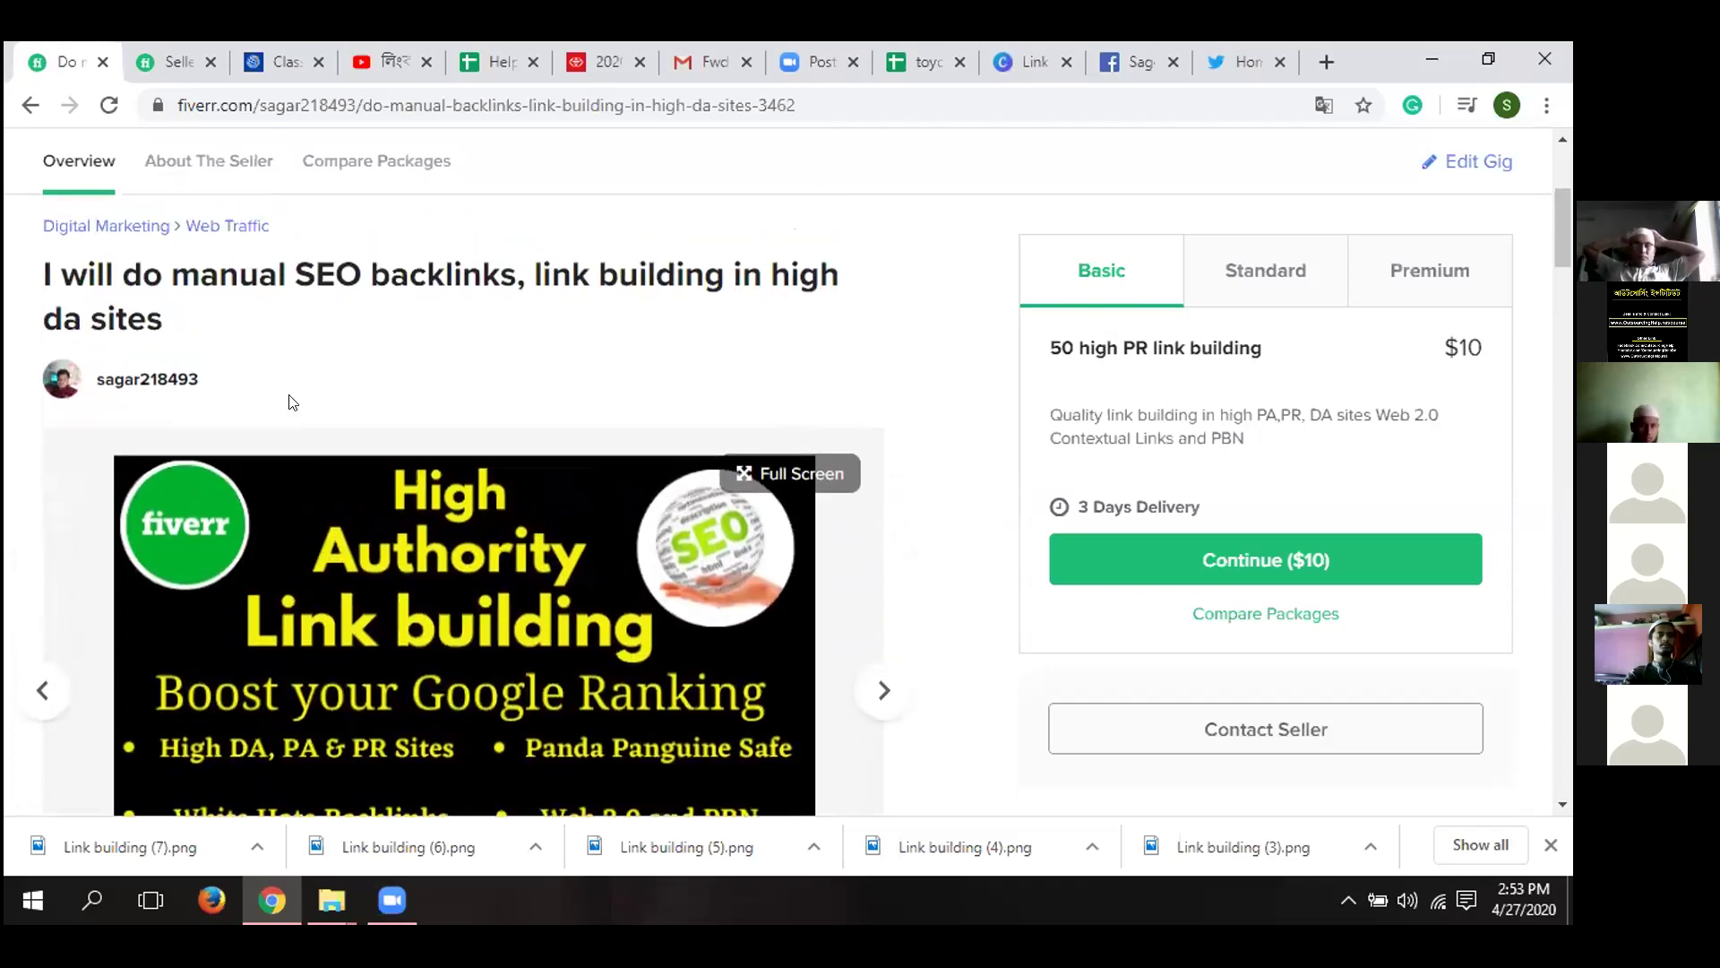
{"action": "scroll", "coordinate": [321, 489], "scroll_direction": "up", "scroll_amount": 2}
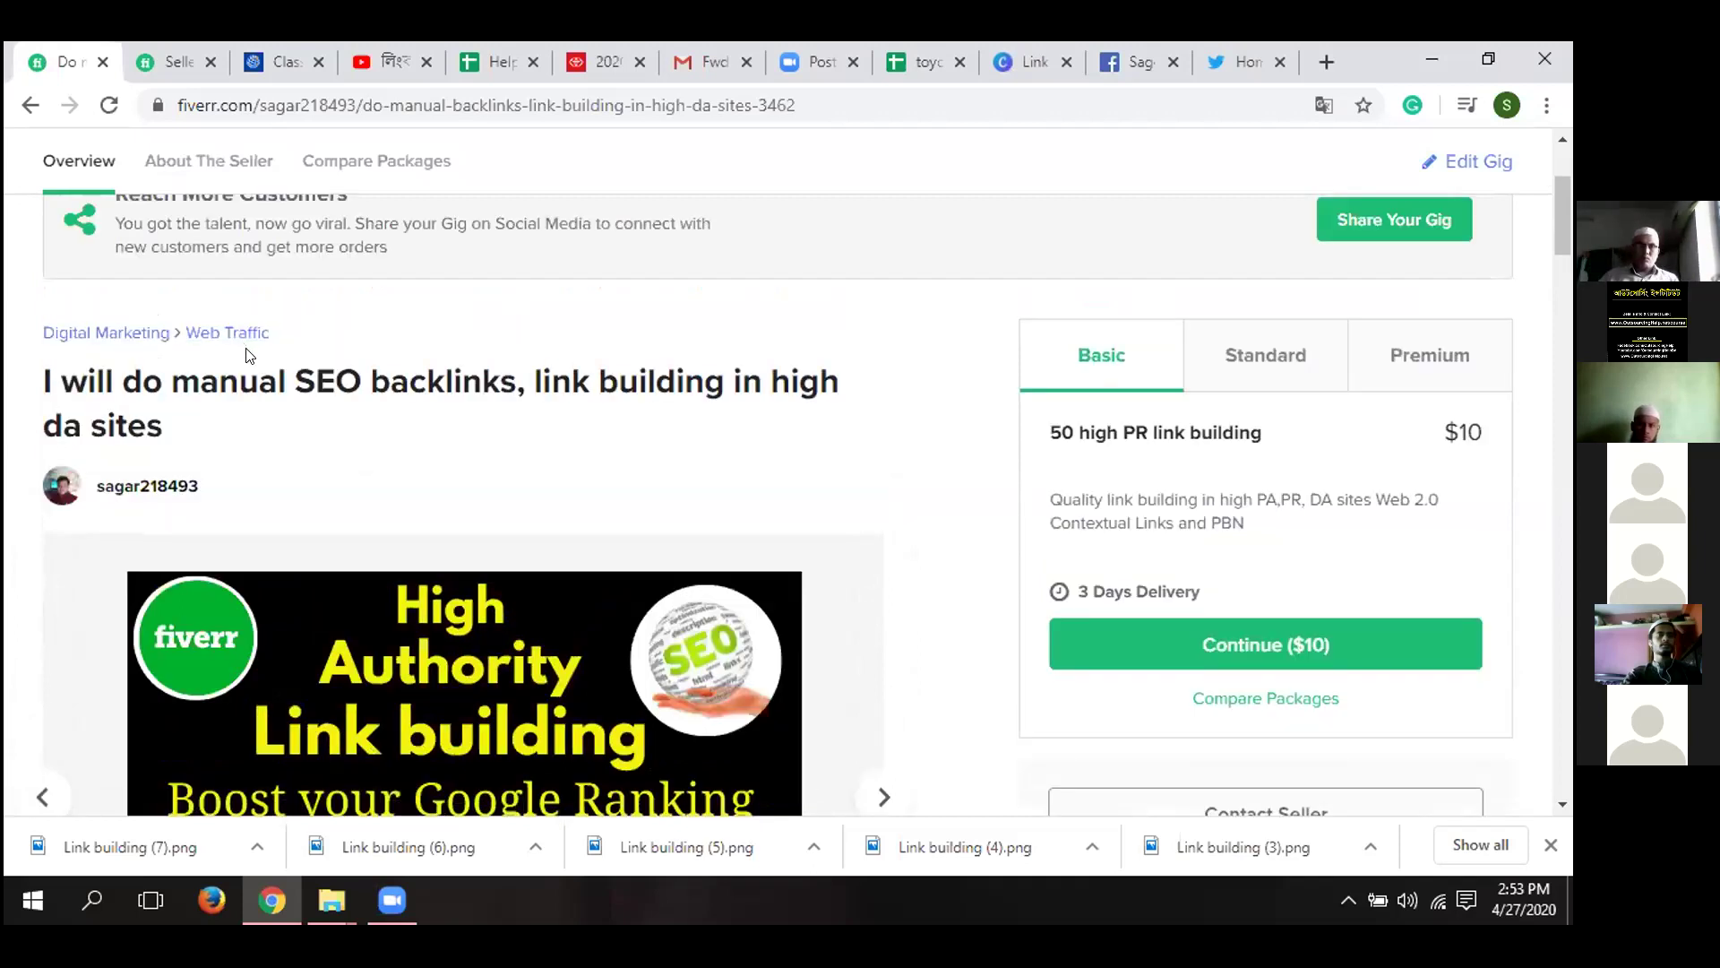
{"action": "mouse_move", "coordinate": [351, 564]}
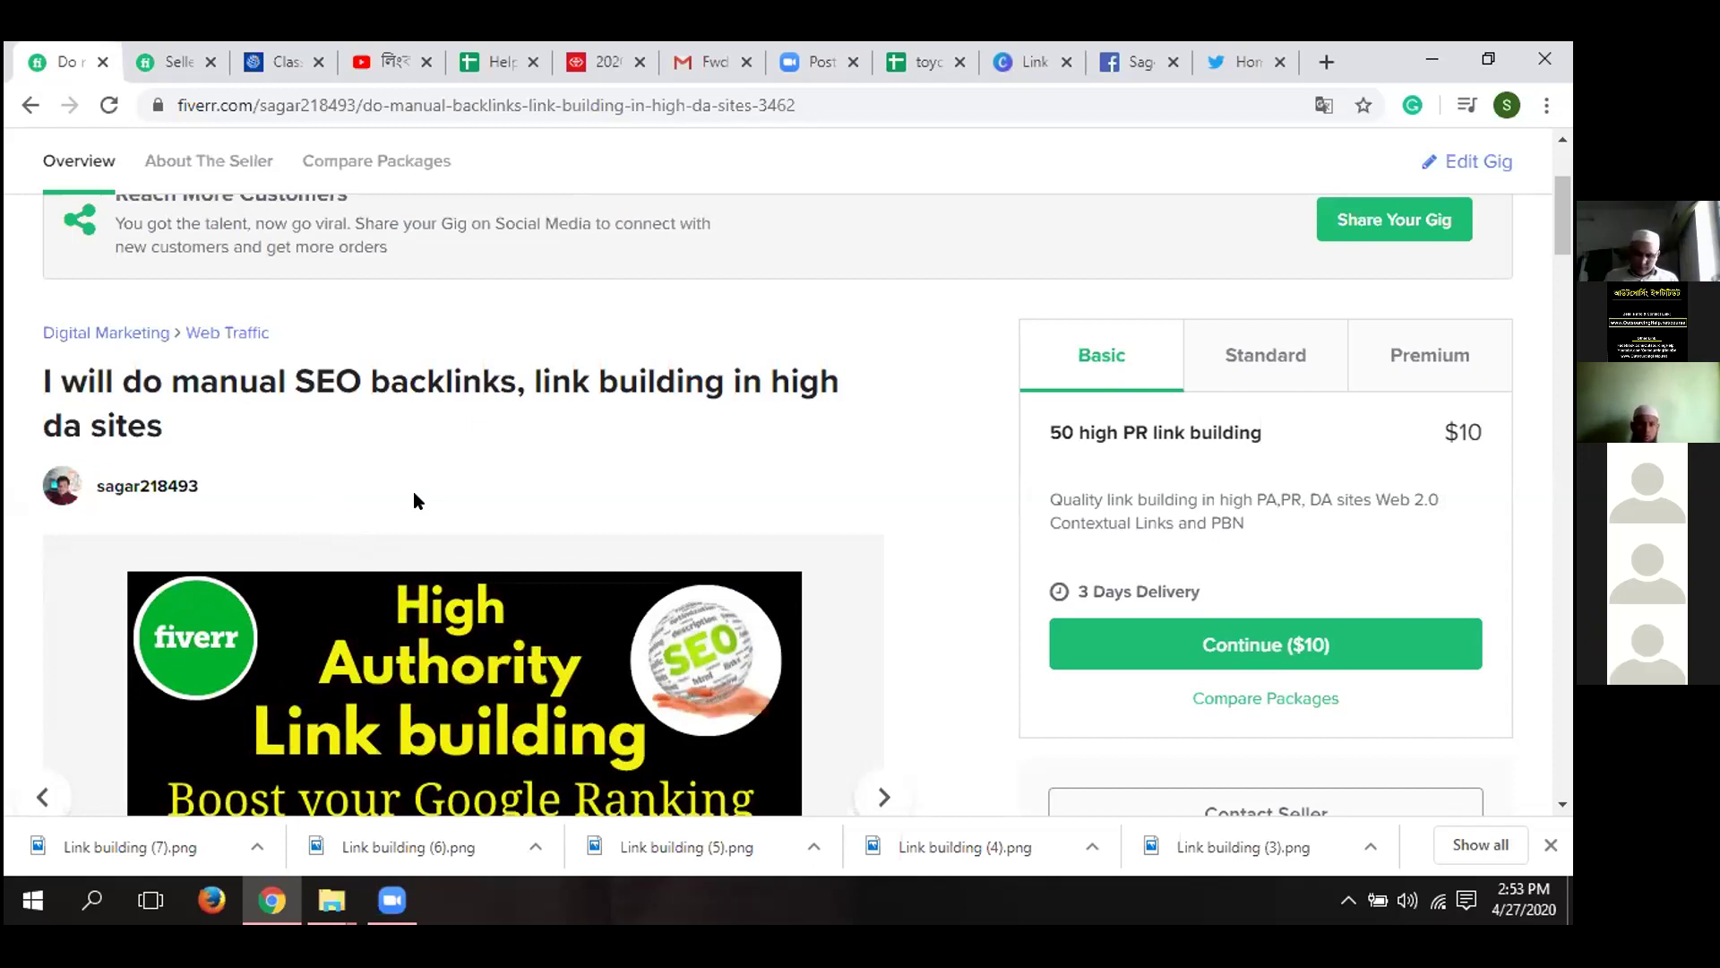
{"action": "scroll", "coordinate": [412, 500], "scroll_direction": "down", "scroll_amount": 1}
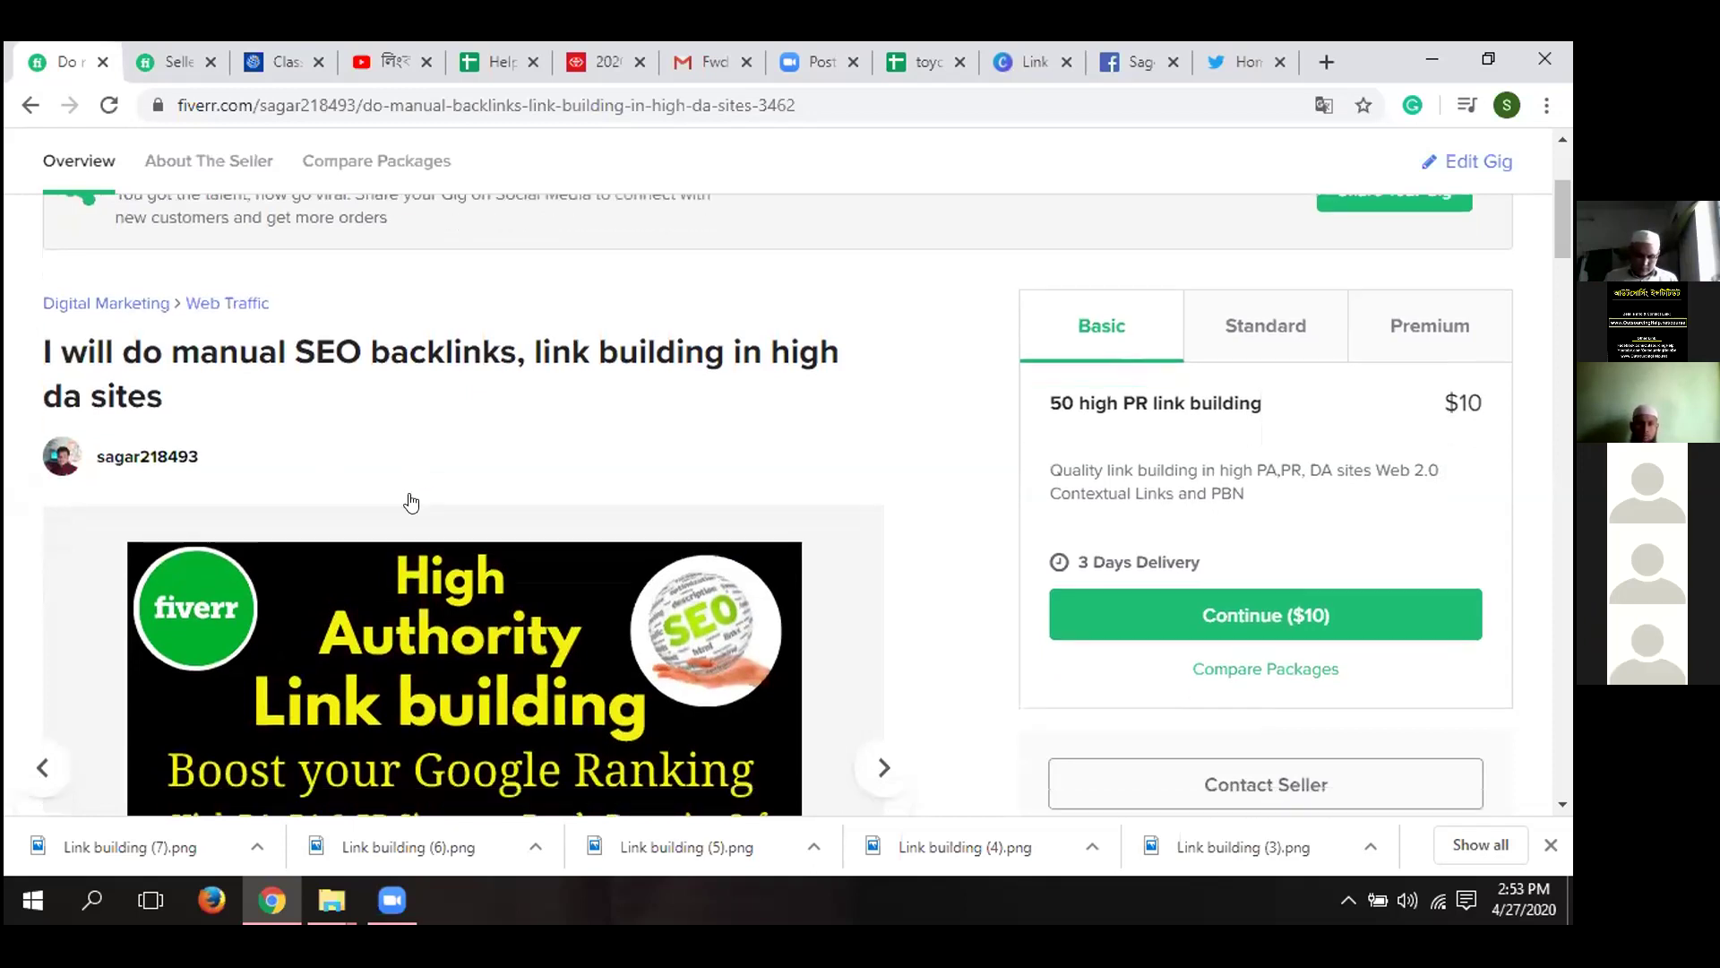
{"action": "scroll", "coordinate": [411, 503], "scroll_direction": "down", "scroll_amount": 1}
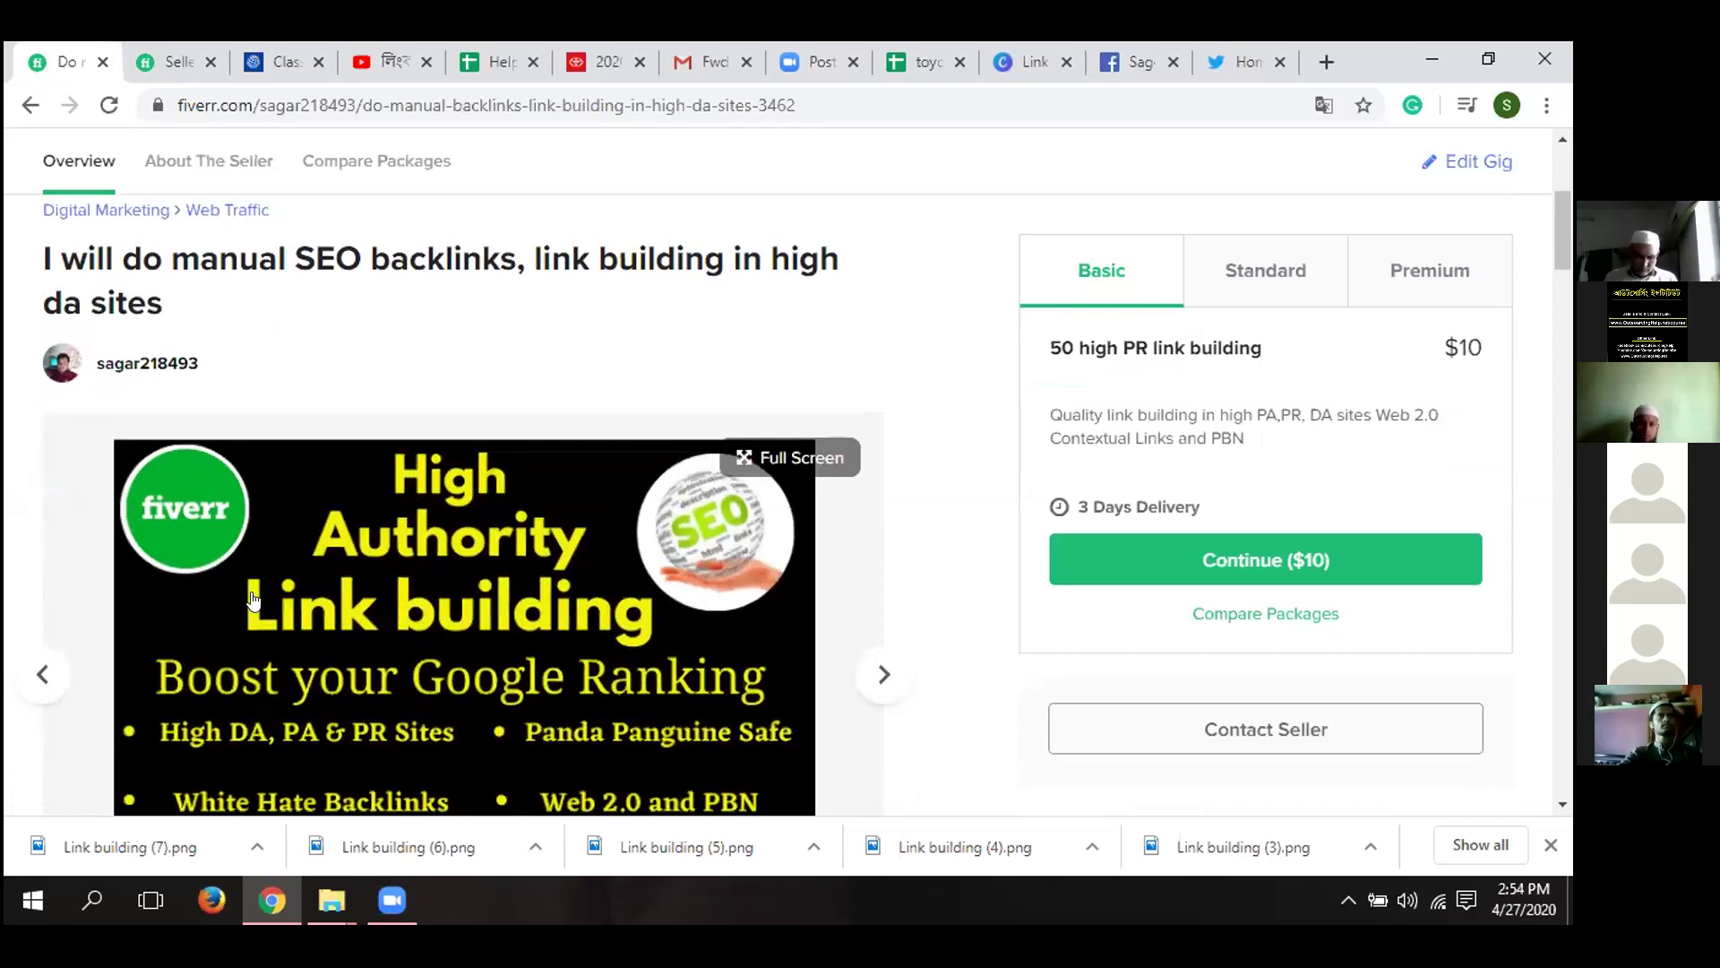
{"action": "scroll", "coordinate": [403, 555], "scroll_direction": "down", "scroll_amount": 4}
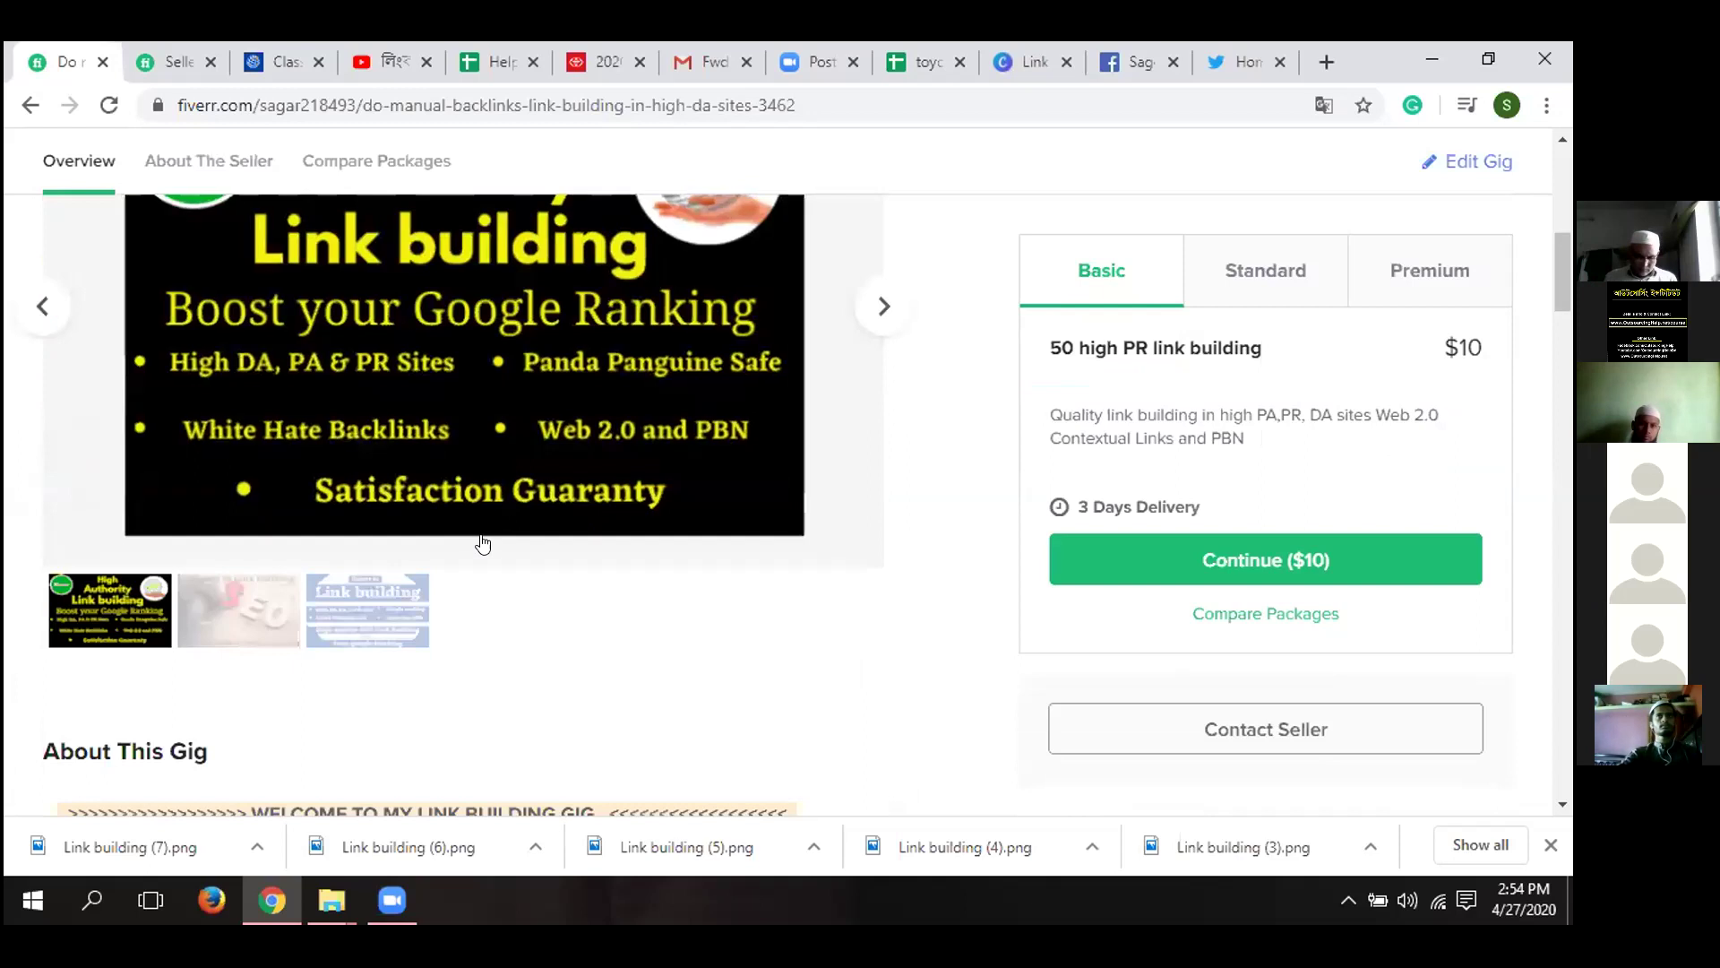
{"action": "scroll", "coordinate": [367, 724], "scroll_direction": "up", "scroll_amount": 4}
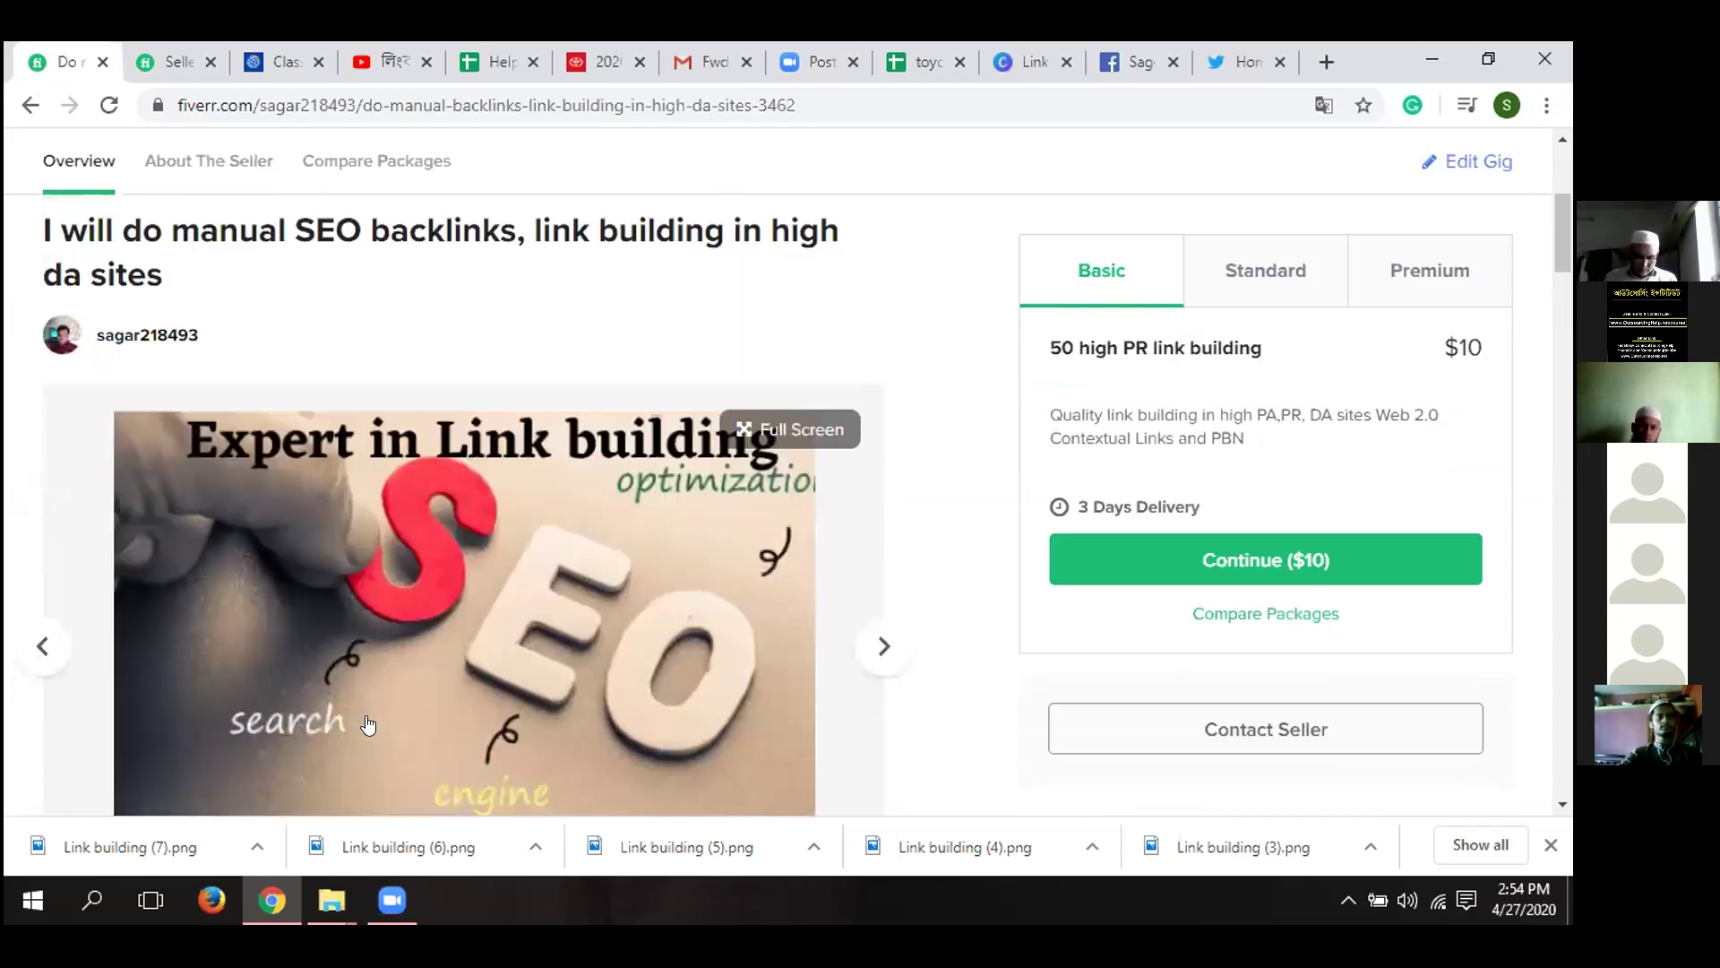
- Show the third gallery image, the blue 'Expert in Link building' graphic
{"action": "scroll", "coordinate": [368, 724], "scroll_direction": "down", "scroll_amount": 2}
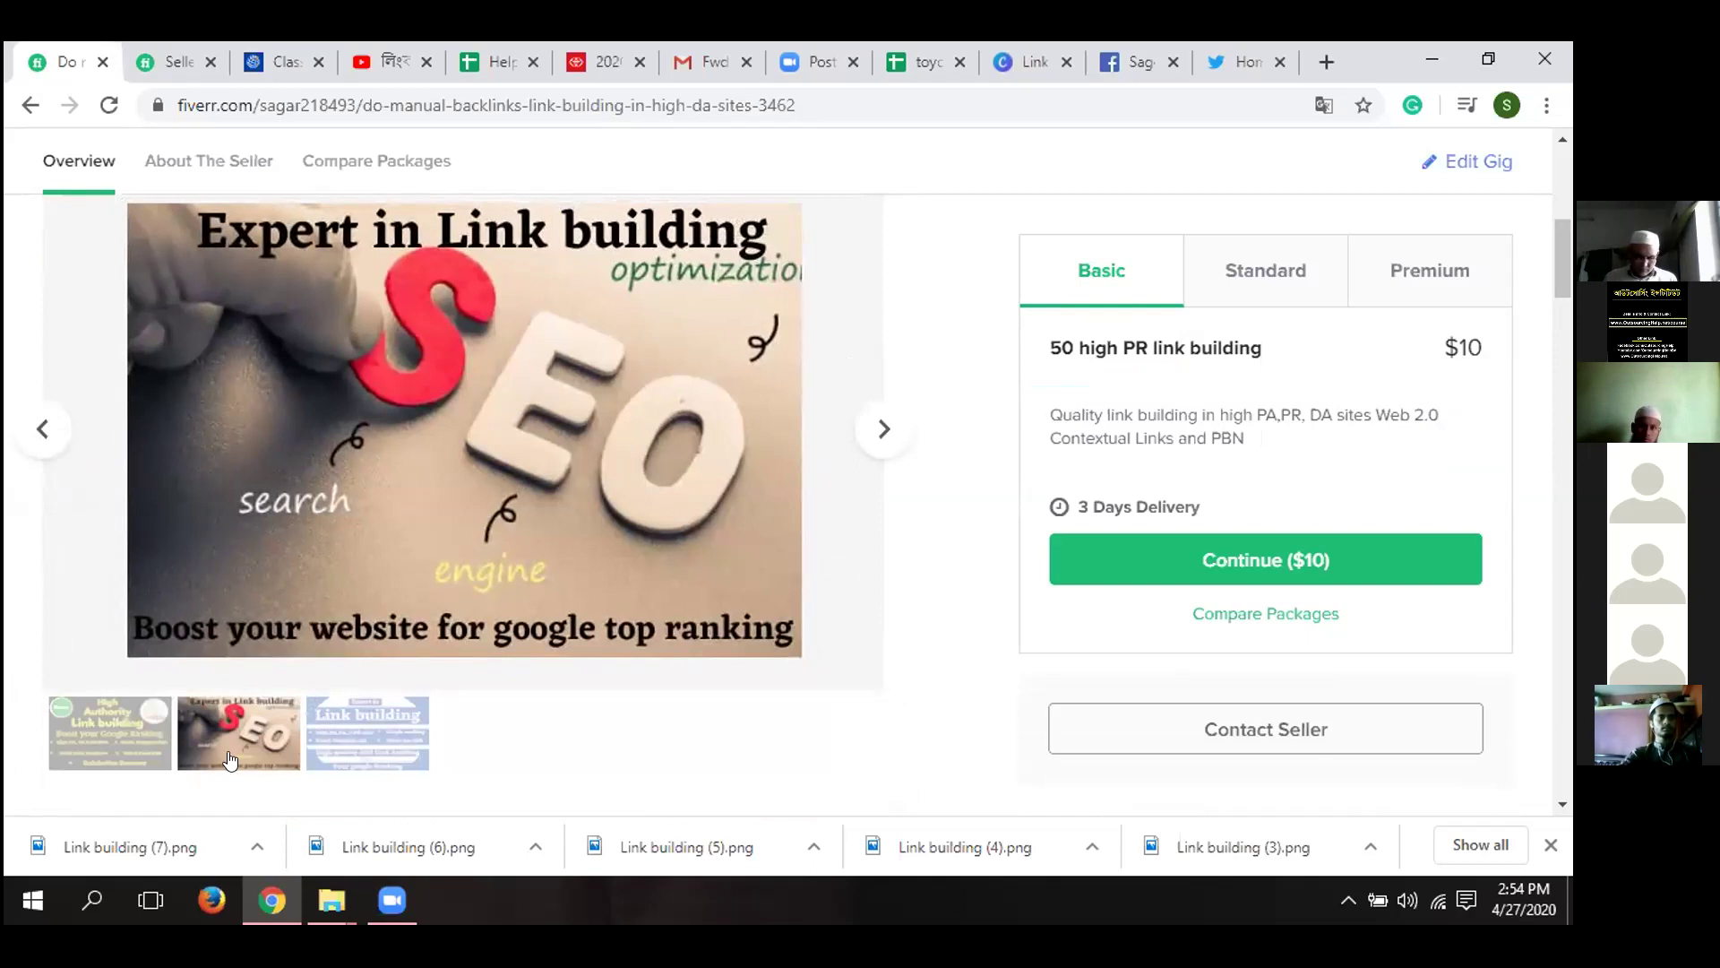
{"action": "left_click", "coordinate": [364, 757]}
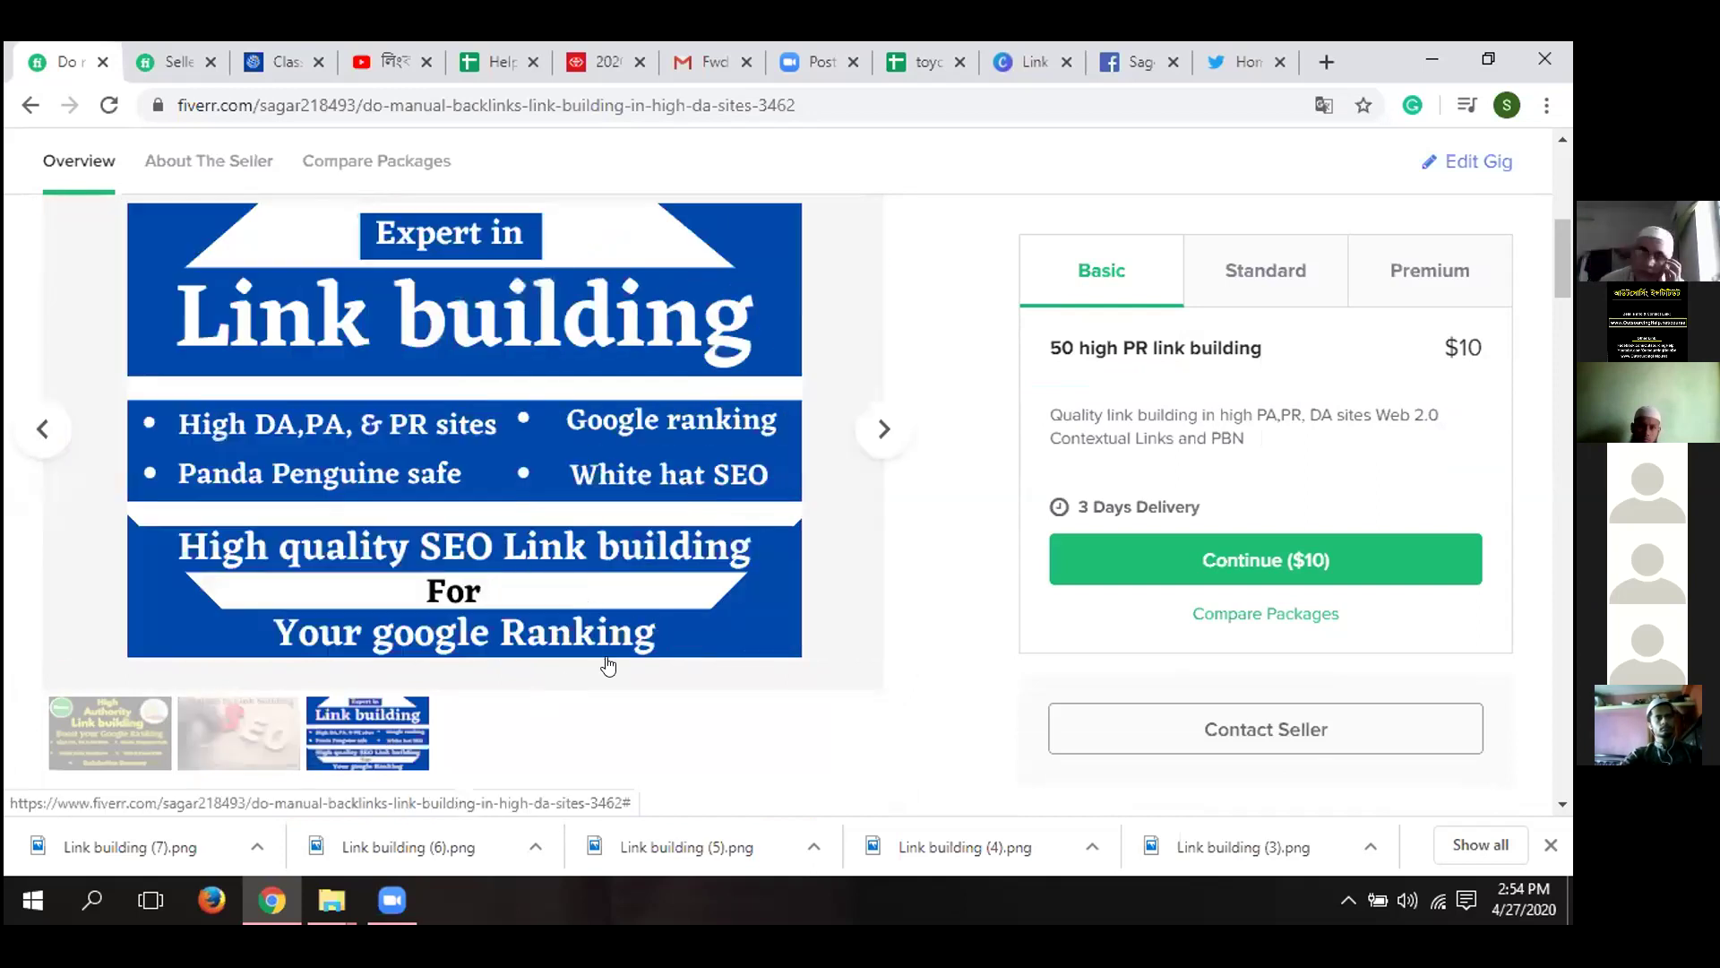
{"action": "scroll", "coordinate": [608, 665], "scroll_direction": "up", "scroll_amount": 2}
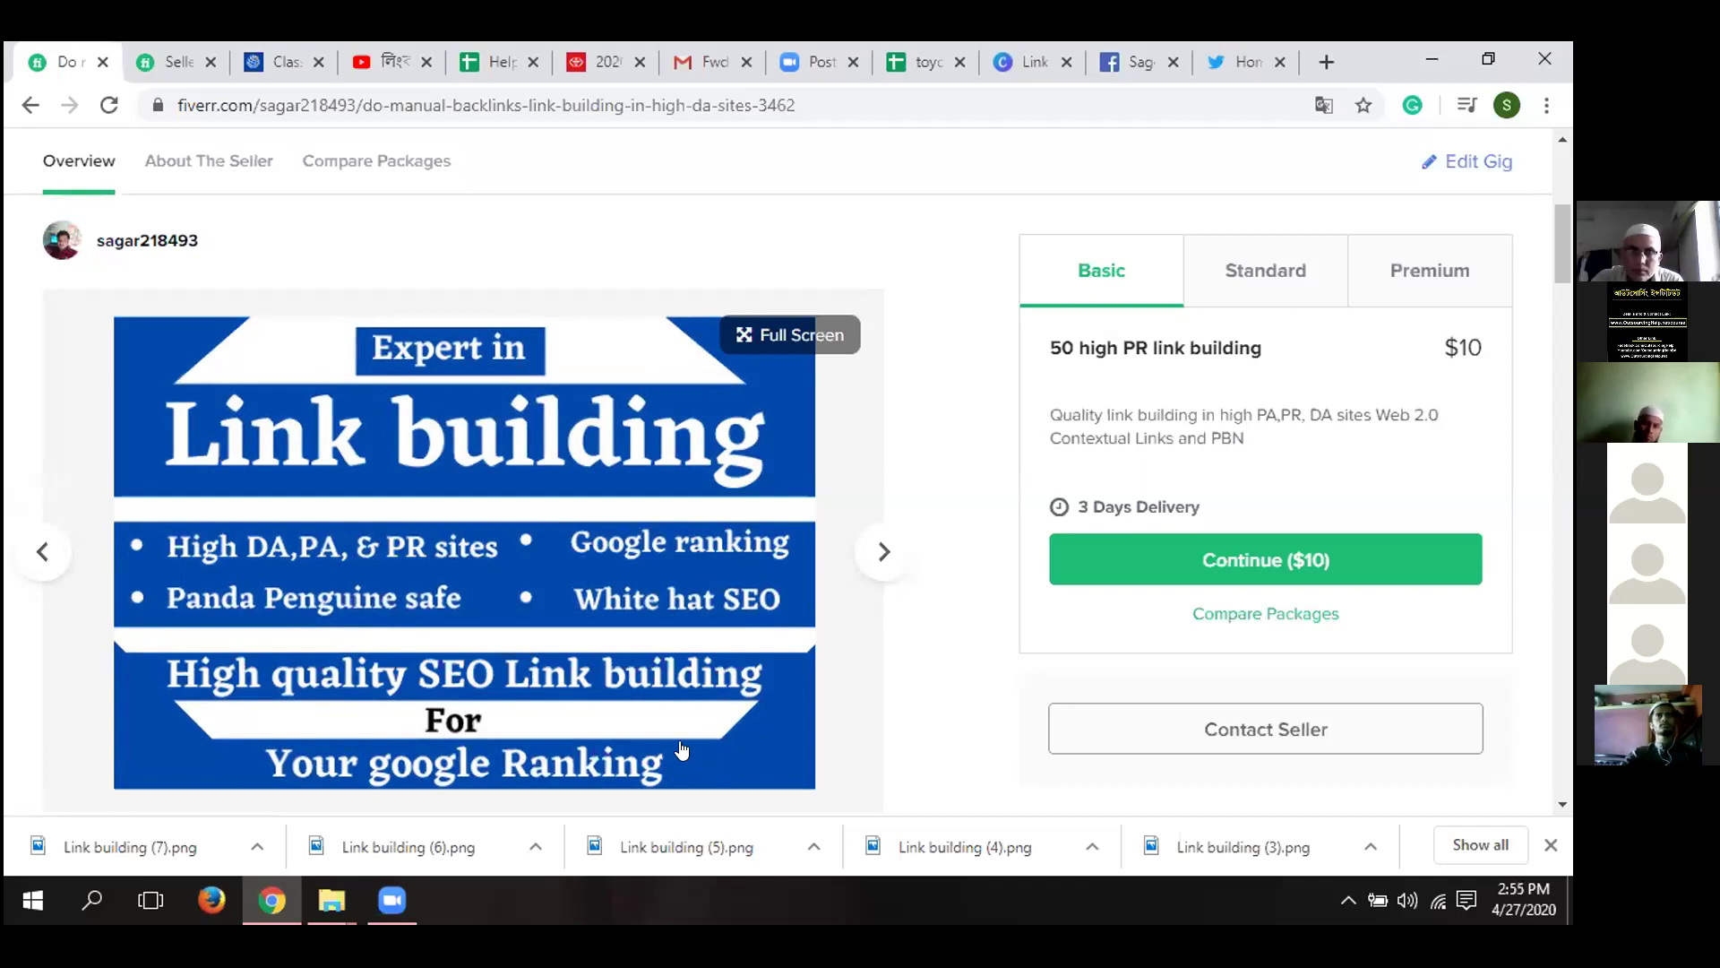
- Scroll the About This Gig description from the expert service list to 'Thank you.'
{"action": "scroll", "coordinate": [681, 749], "scroll_direction": "down", "scroll_amount": 2}
{"action": "scroll", "coordinate": [682, 746], "scroll_direction": "down", "scroll_amount": 2}
{"action": "scroll", "coordinate": [682, 746], "scroll_direction": "down", "scroll_amount": 2}
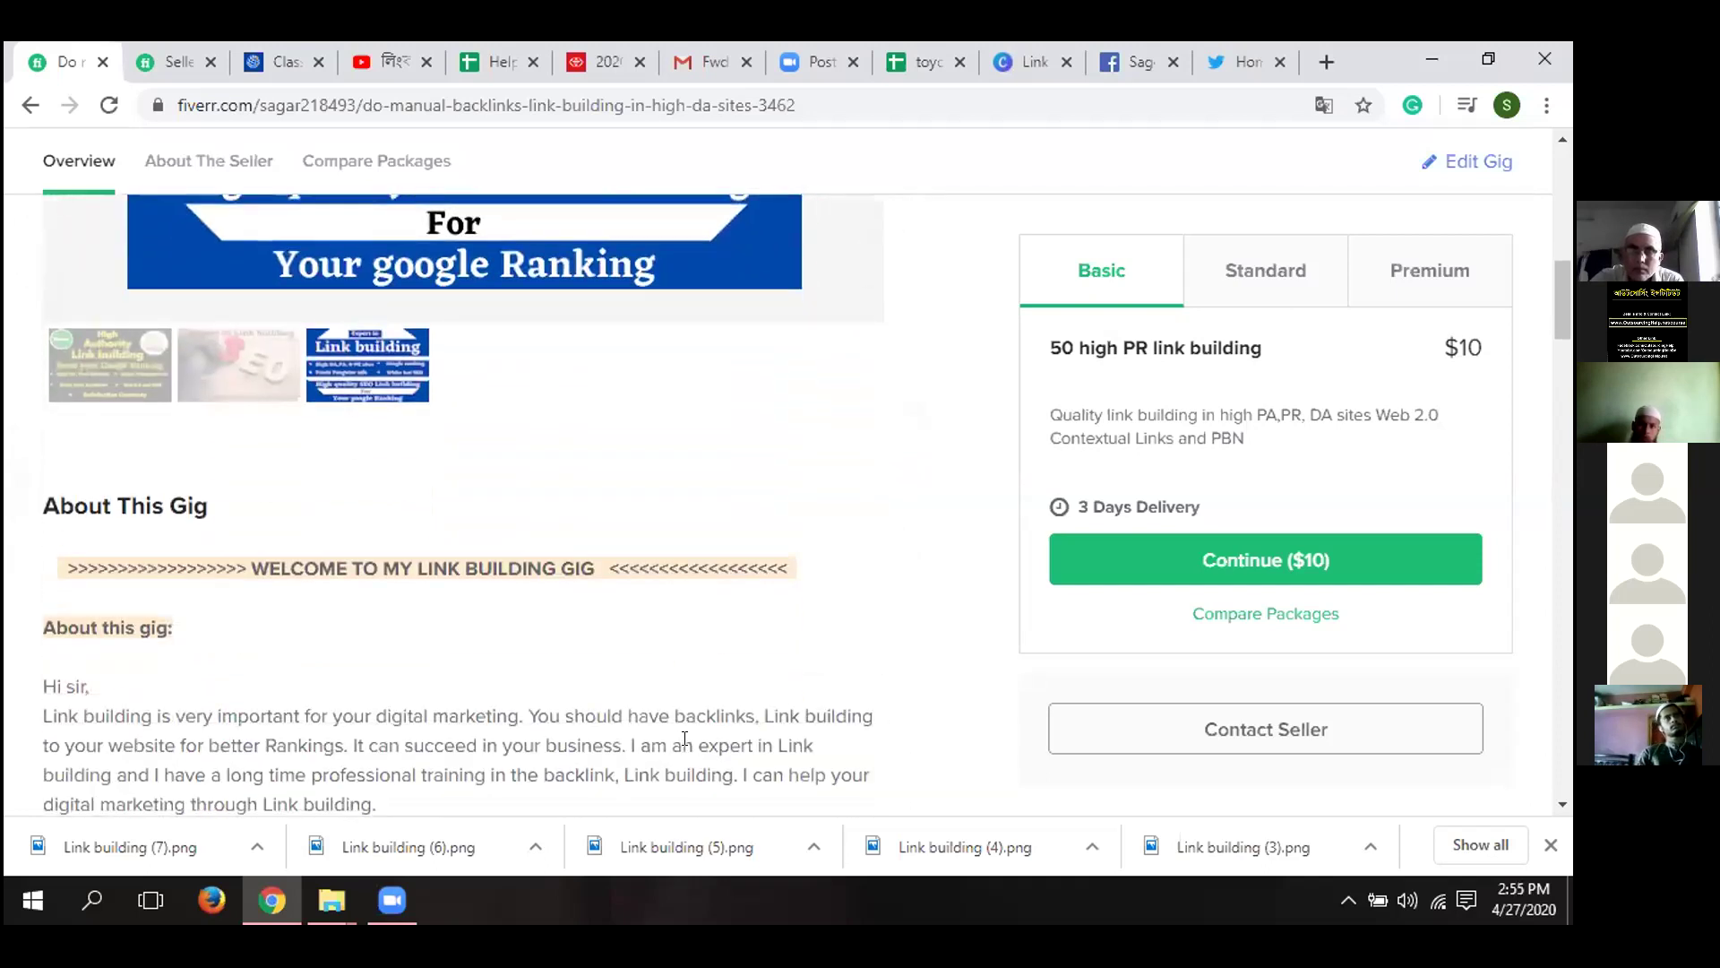
{"action": "scroll", "coordinate": [685, 739], "scroll_direction": "down", "scroll_amount": 1}
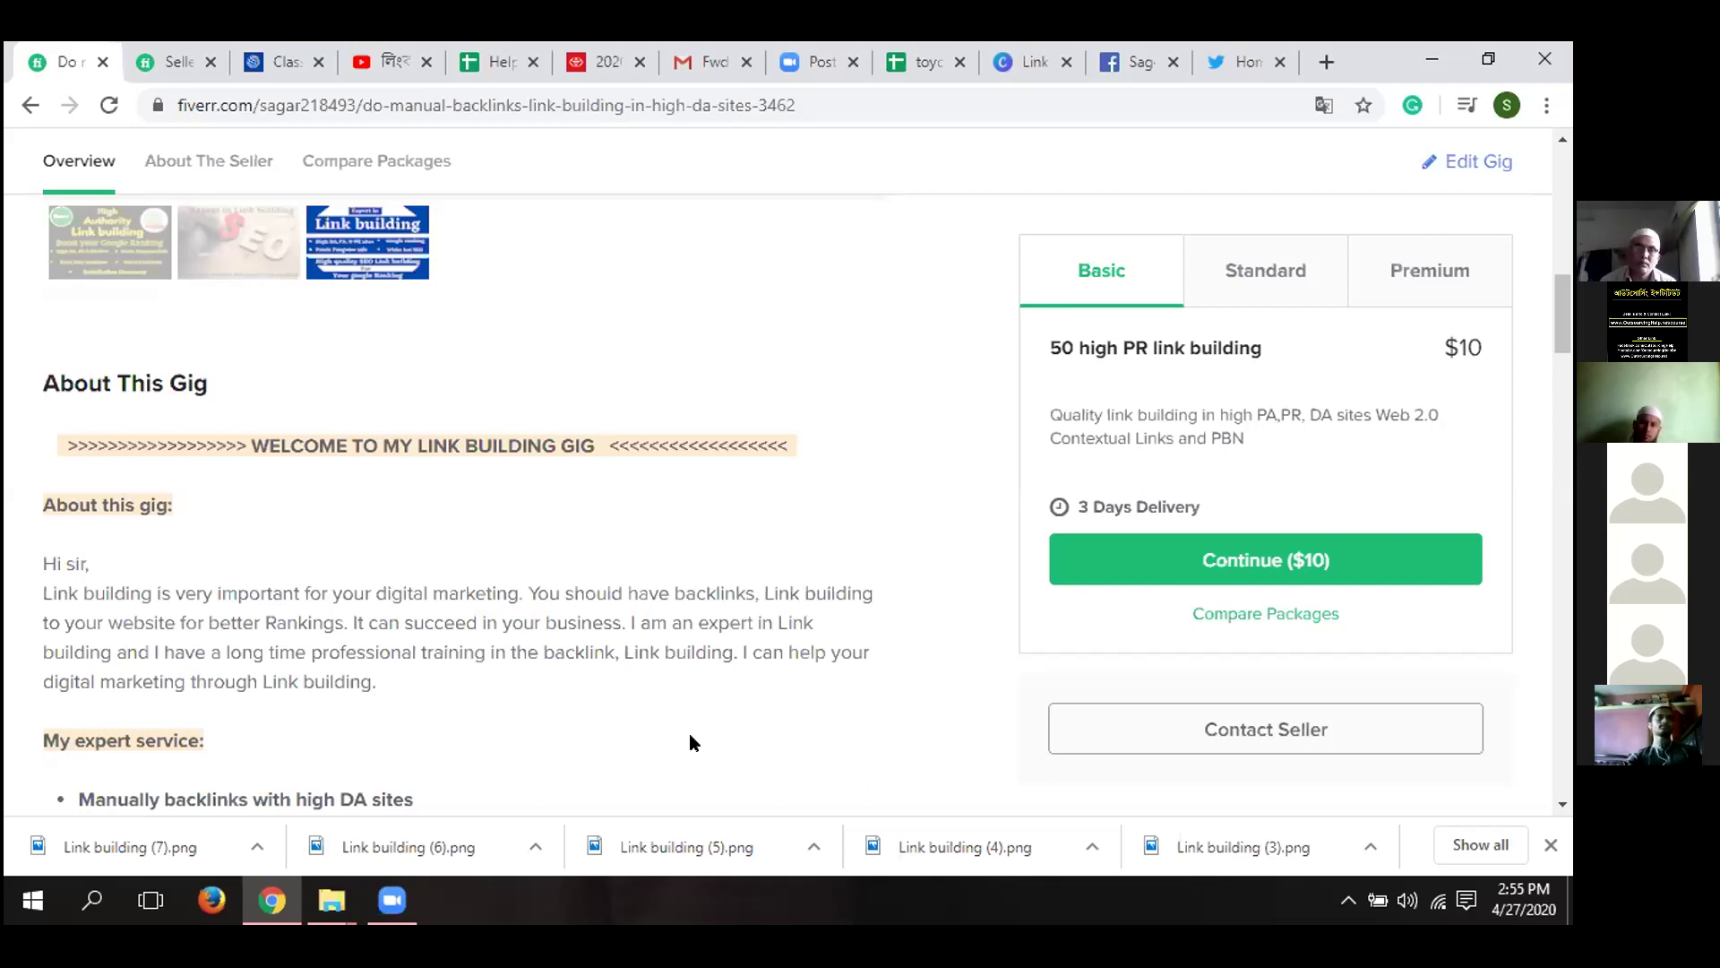
{"action": "scroll", "coordinate": [690, 735], "scroll_direction": "down", "scroll_amount": 1}
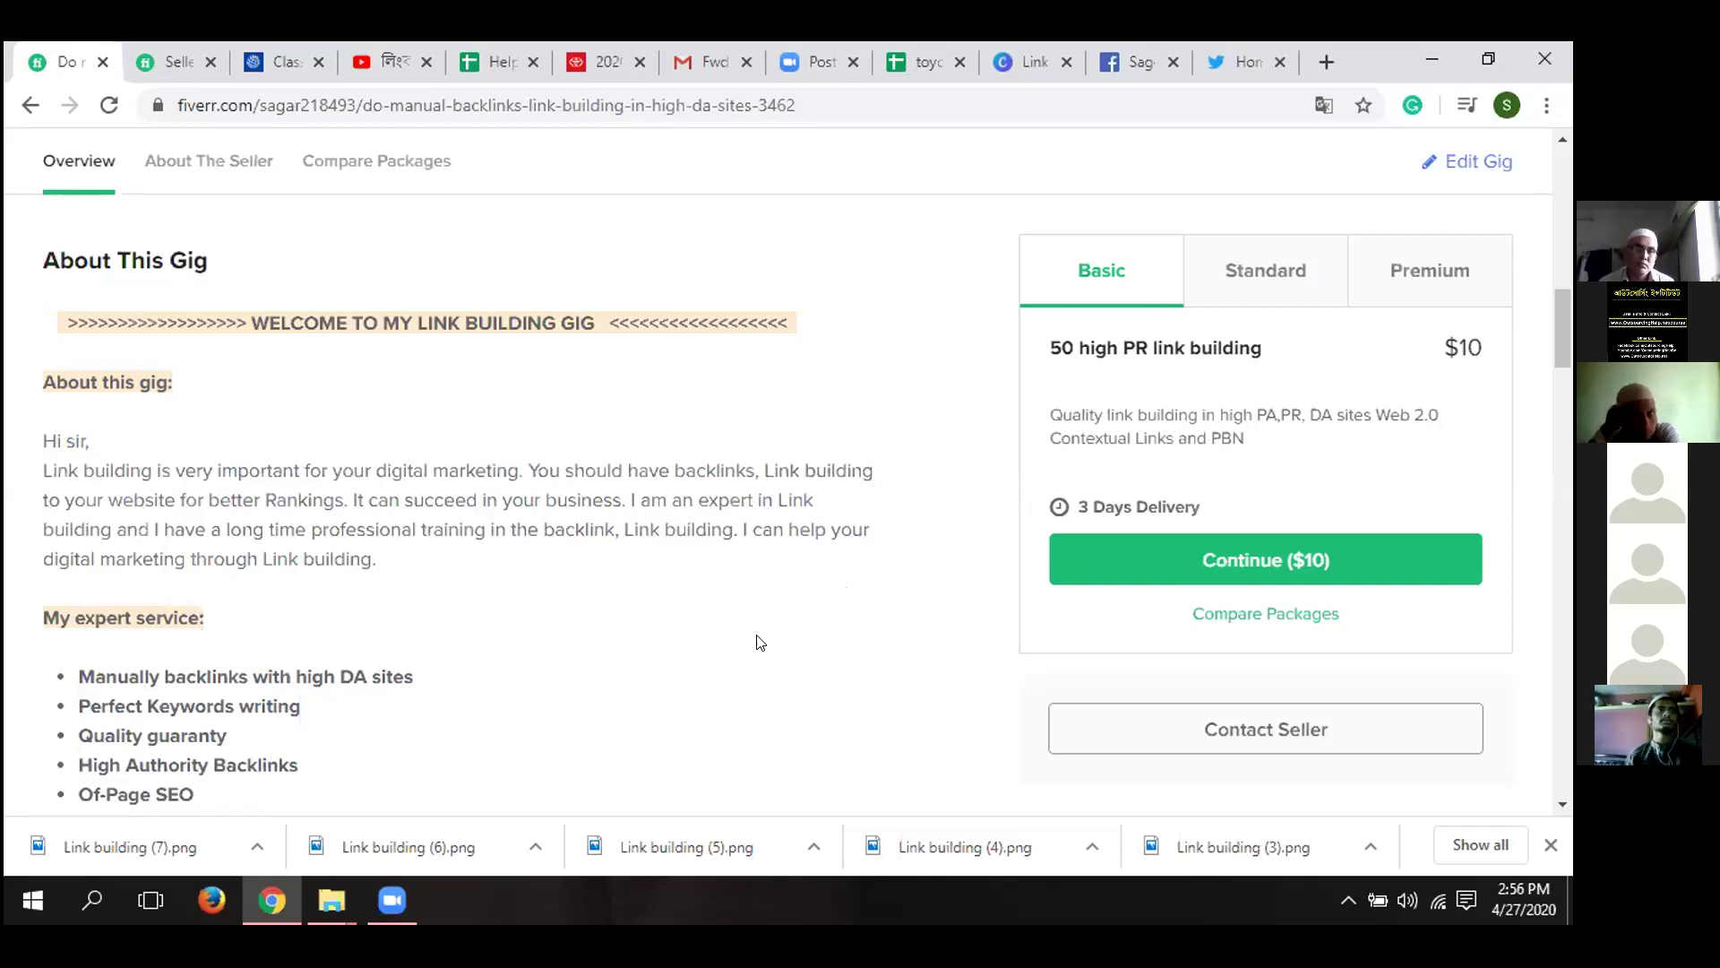
{"action": "scroll", "coordinate": [723, 682], "scroll_direction": "down", "scroll_amount": 3}
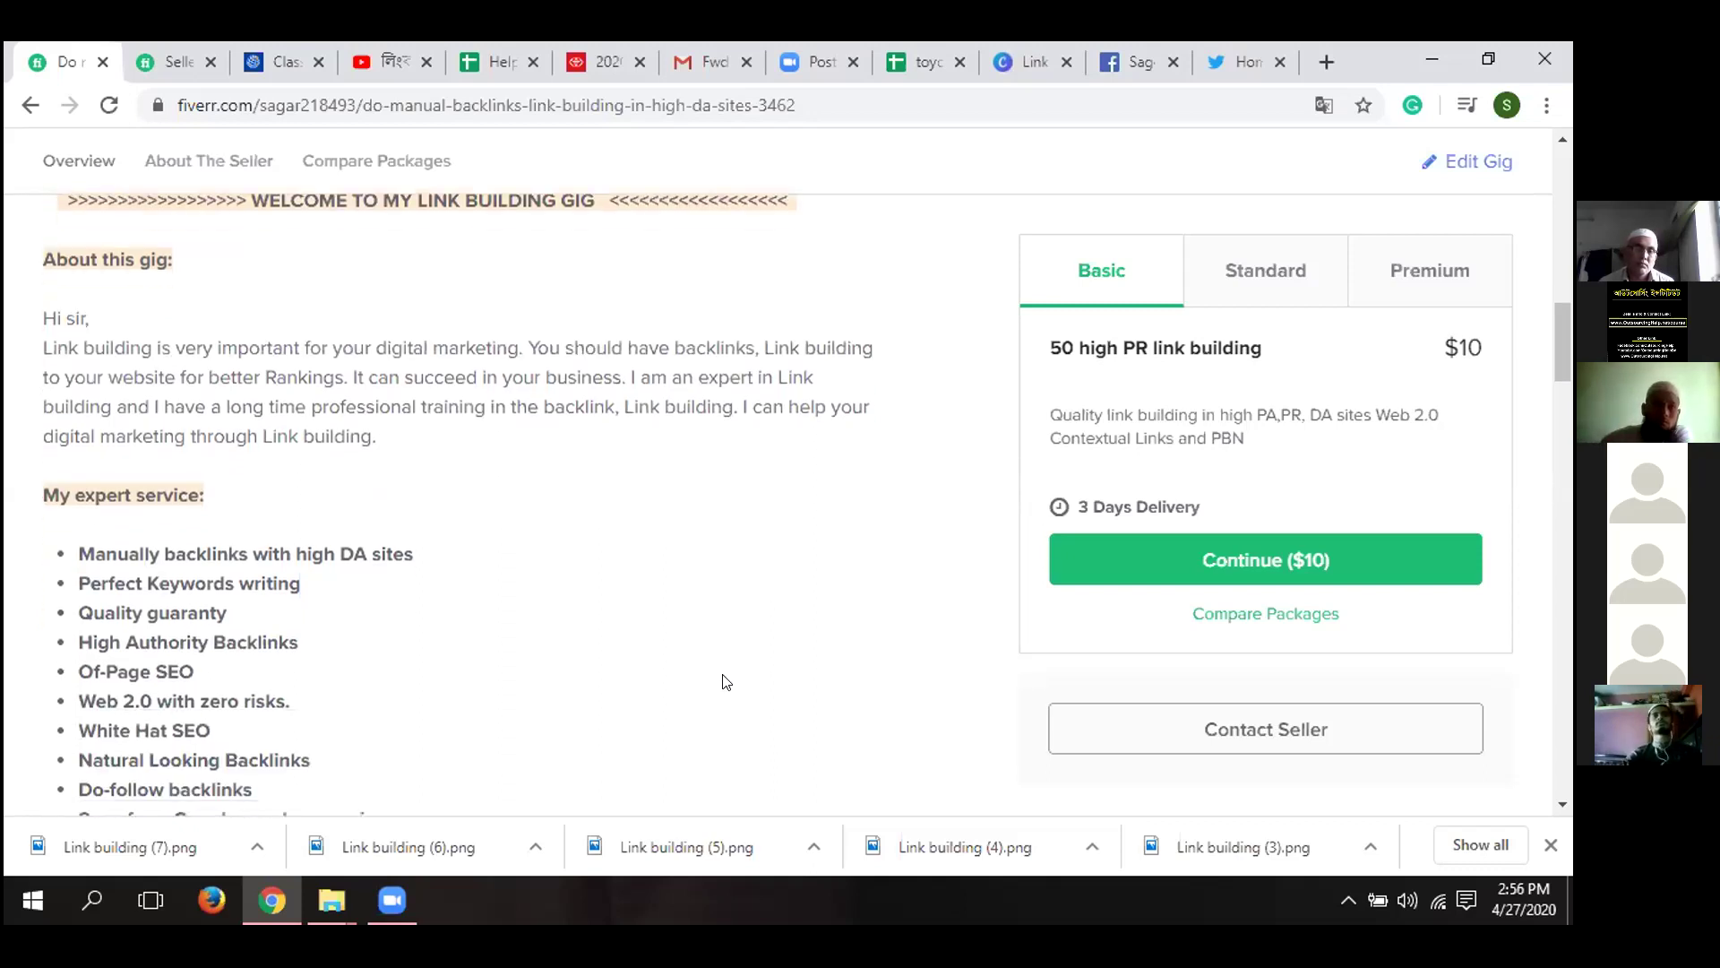
{"action": "scroll", "coordinate": [726, 681], "scroll_direction": "down", "scroll_amount": 1}
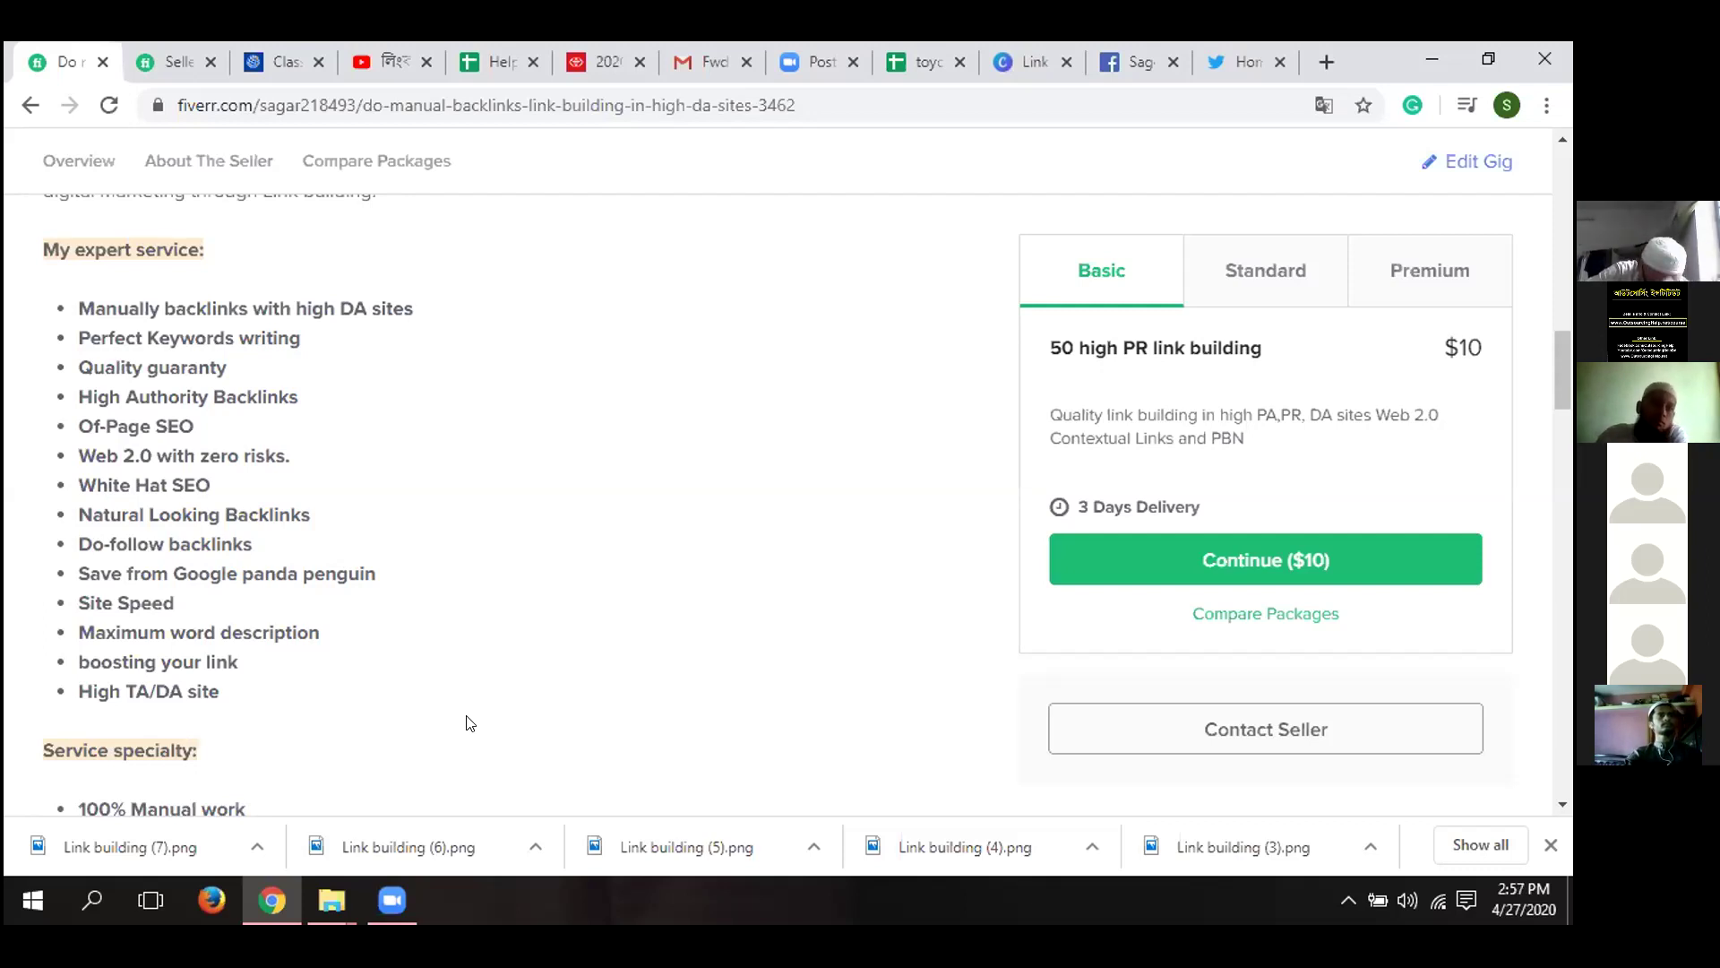
{"action": "scroll", "coordinate": [465, 723], "scroll_direction": "down", "scroll_amount": 3}
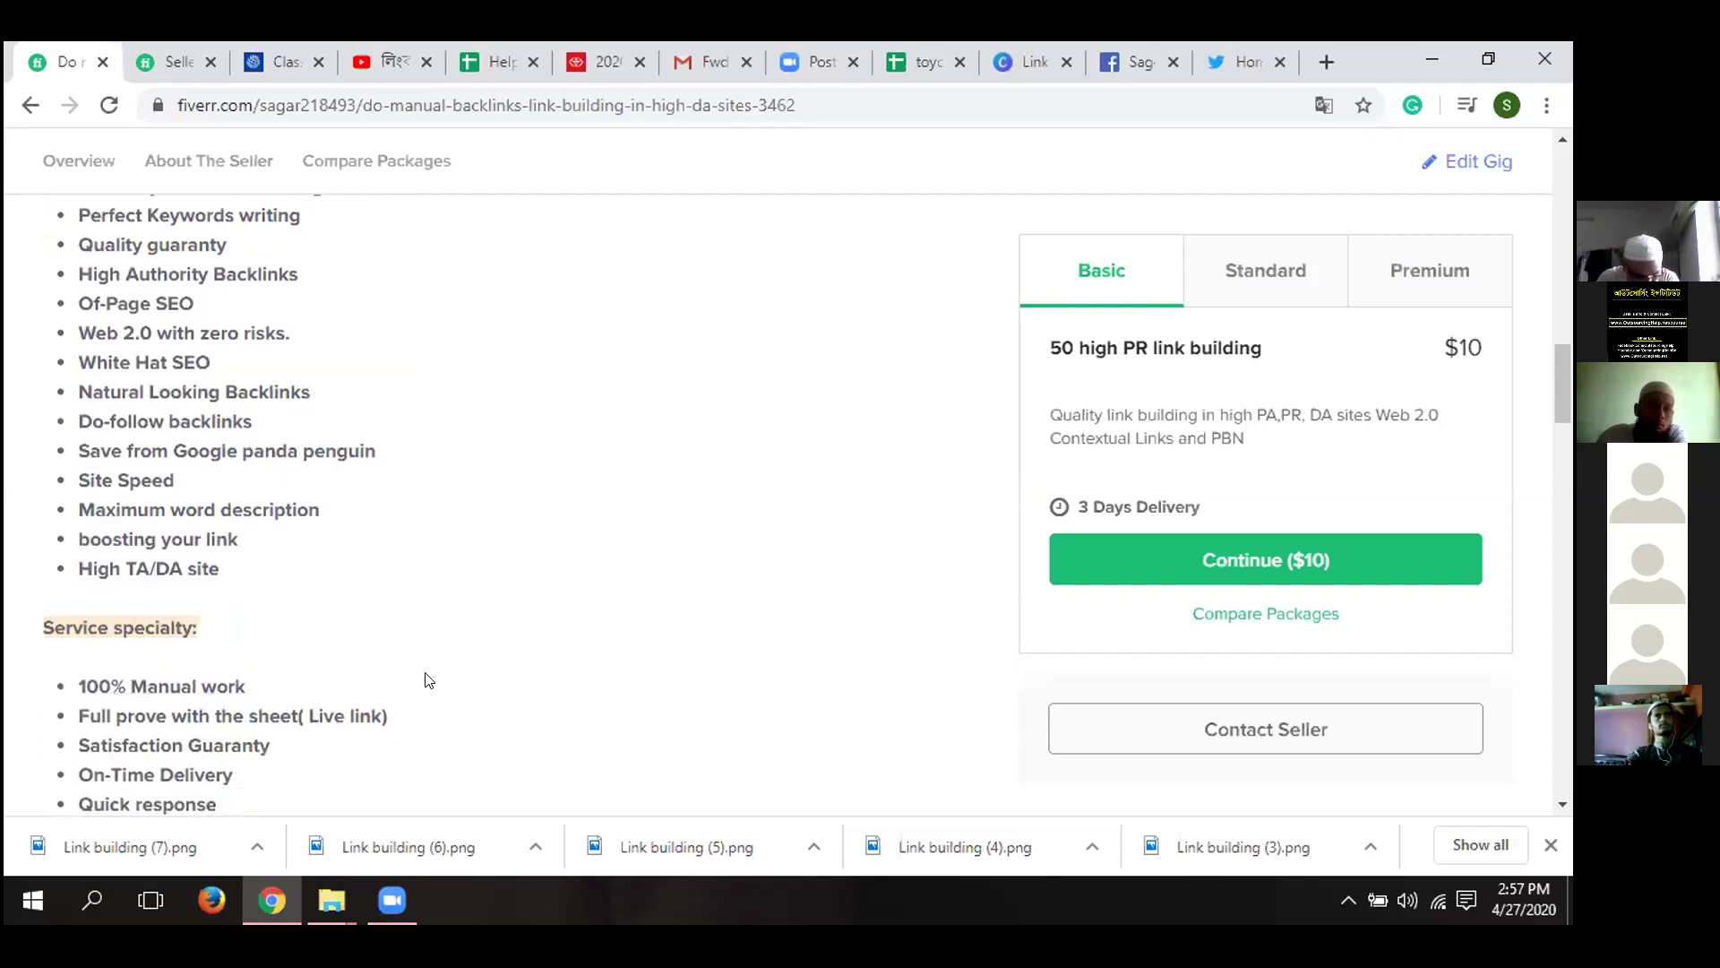
{"action": "scroll", "coordinate": [426, 680], "scroll_direction": "up", "scroll_amount": 3}
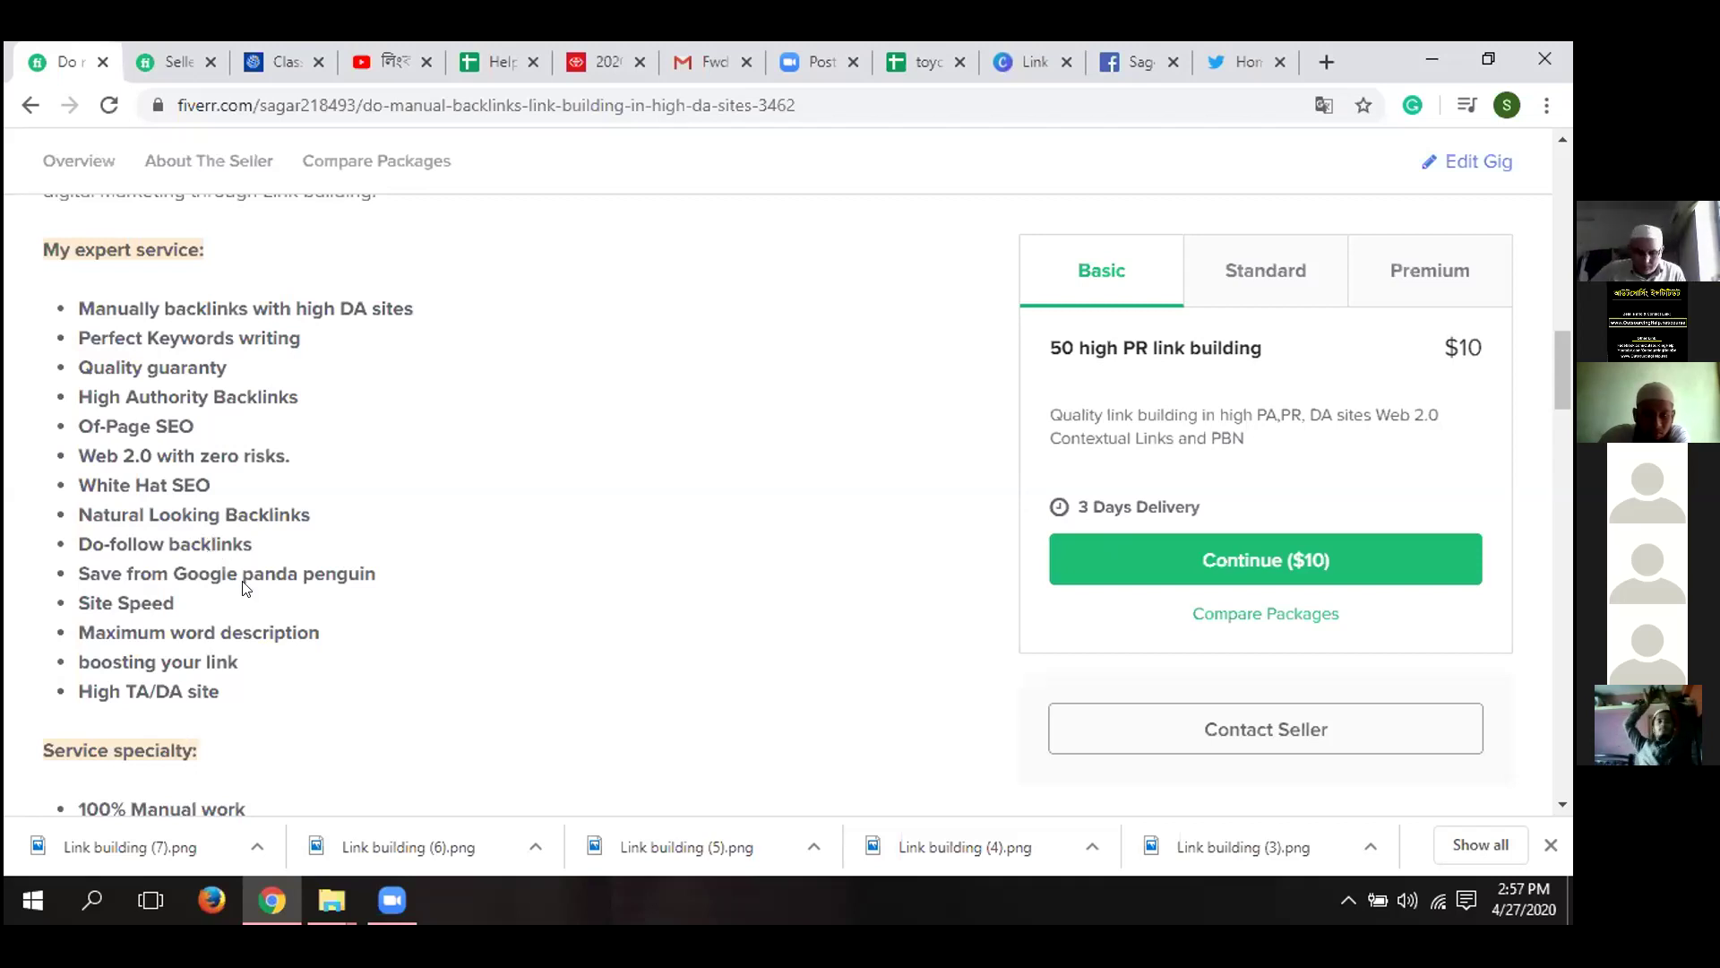
{"action": "scroll", "coordinate": [245, 587], "scroll_direction": "down", "scroll_amount": 2}
{"action": "scroll", "coordinate": [244, 592], "scroll_direction": "down", "scroll_amount": 4}
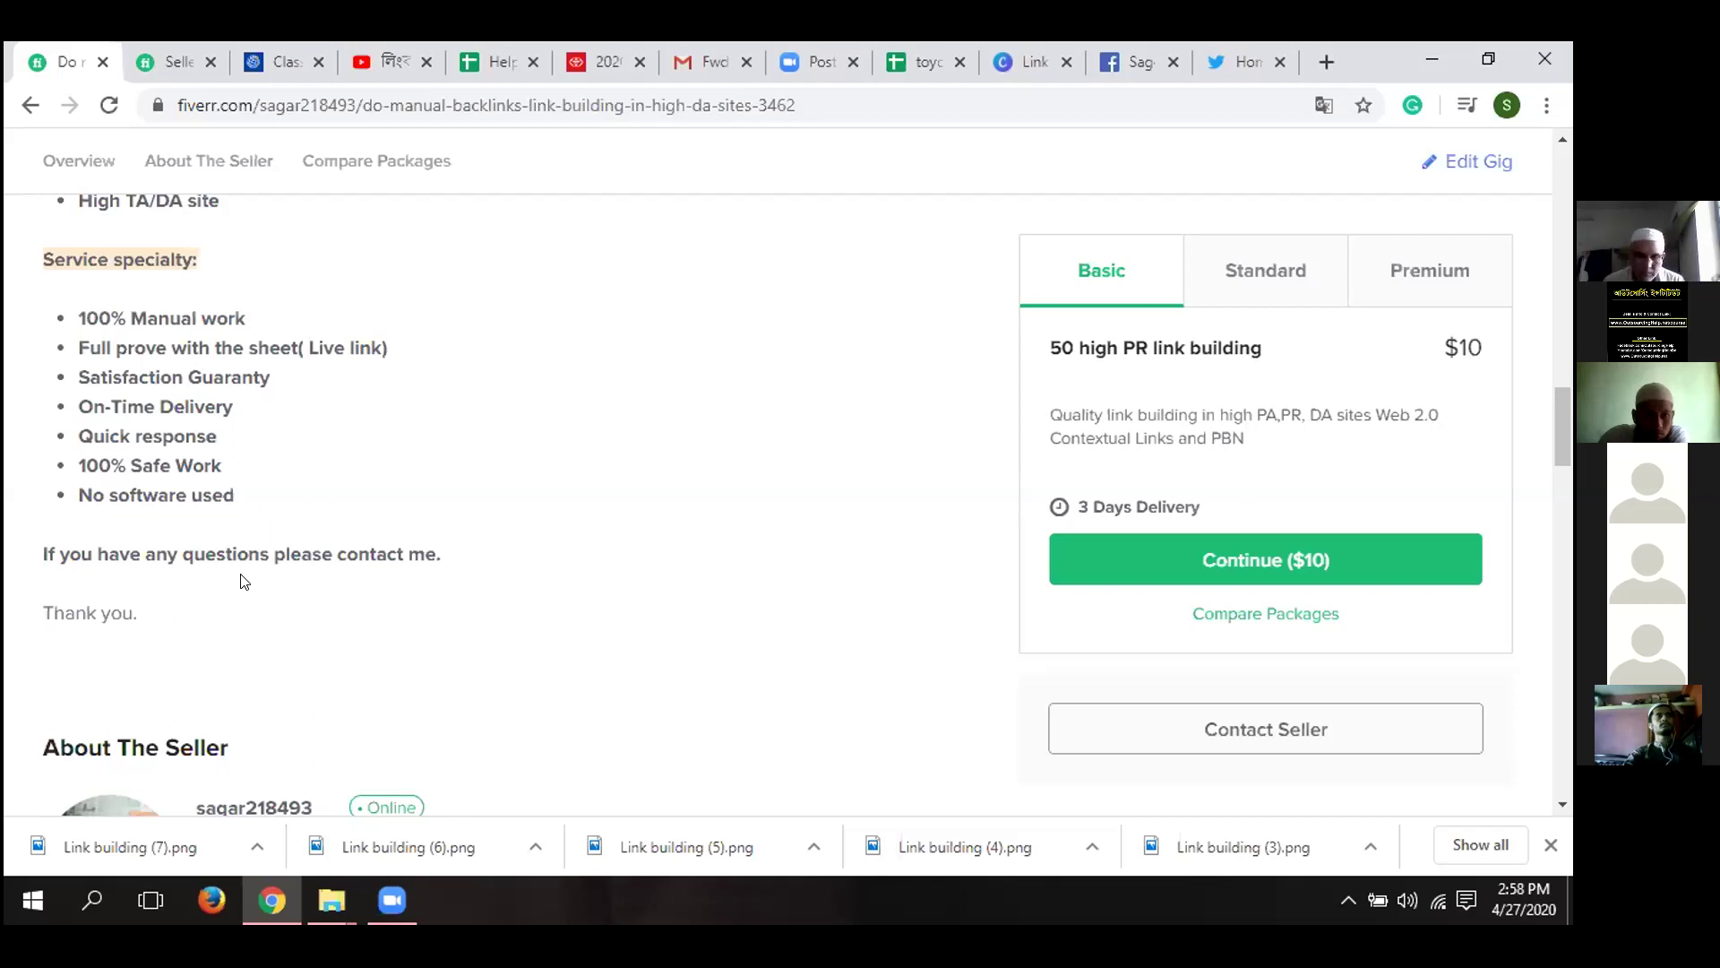
- Scroll down to Compare Packages: Basic $10, Standard $20, Premium $30 with 3, 4 and 5 days delivery
{"action": "scroll", "coordinate": [244, 581], "scroll_direction": "down", "scroll_amount": 1}
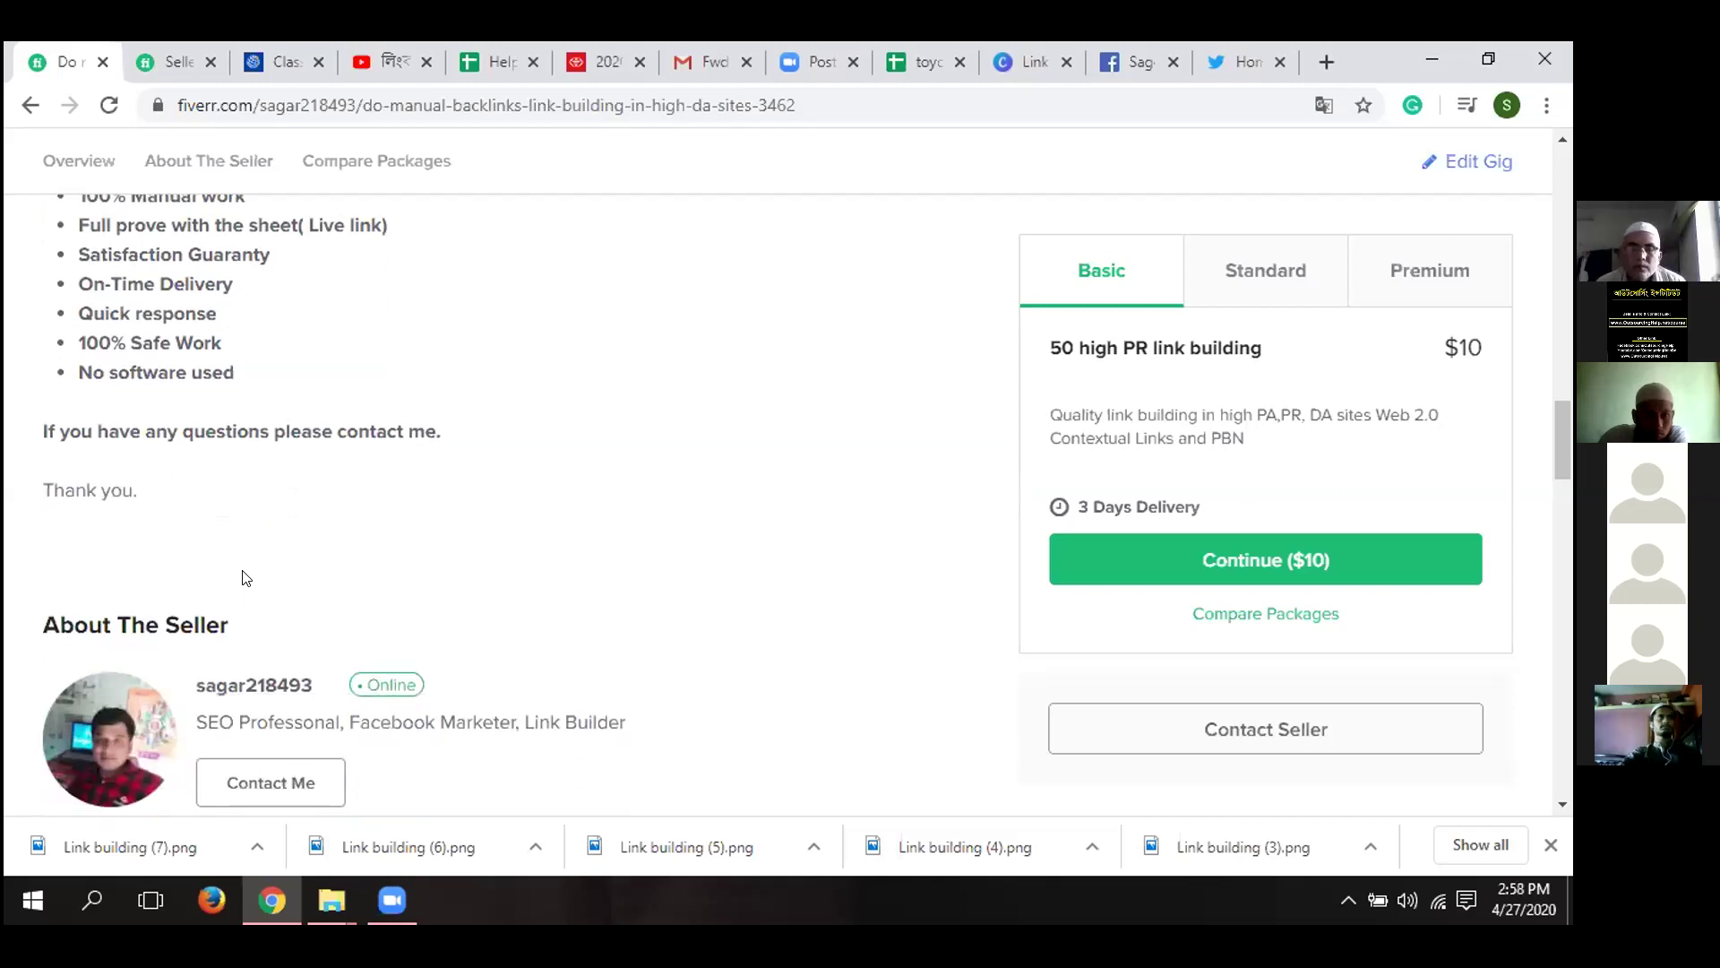
{"action": "scroll", "coordinate": [243, 578], "scroll_direction": "down", "scroll_amount": 6}
{"action": "scroll", "coordinate": [243, 578], "scroll_direction": "down", "scroll_amount": 5}
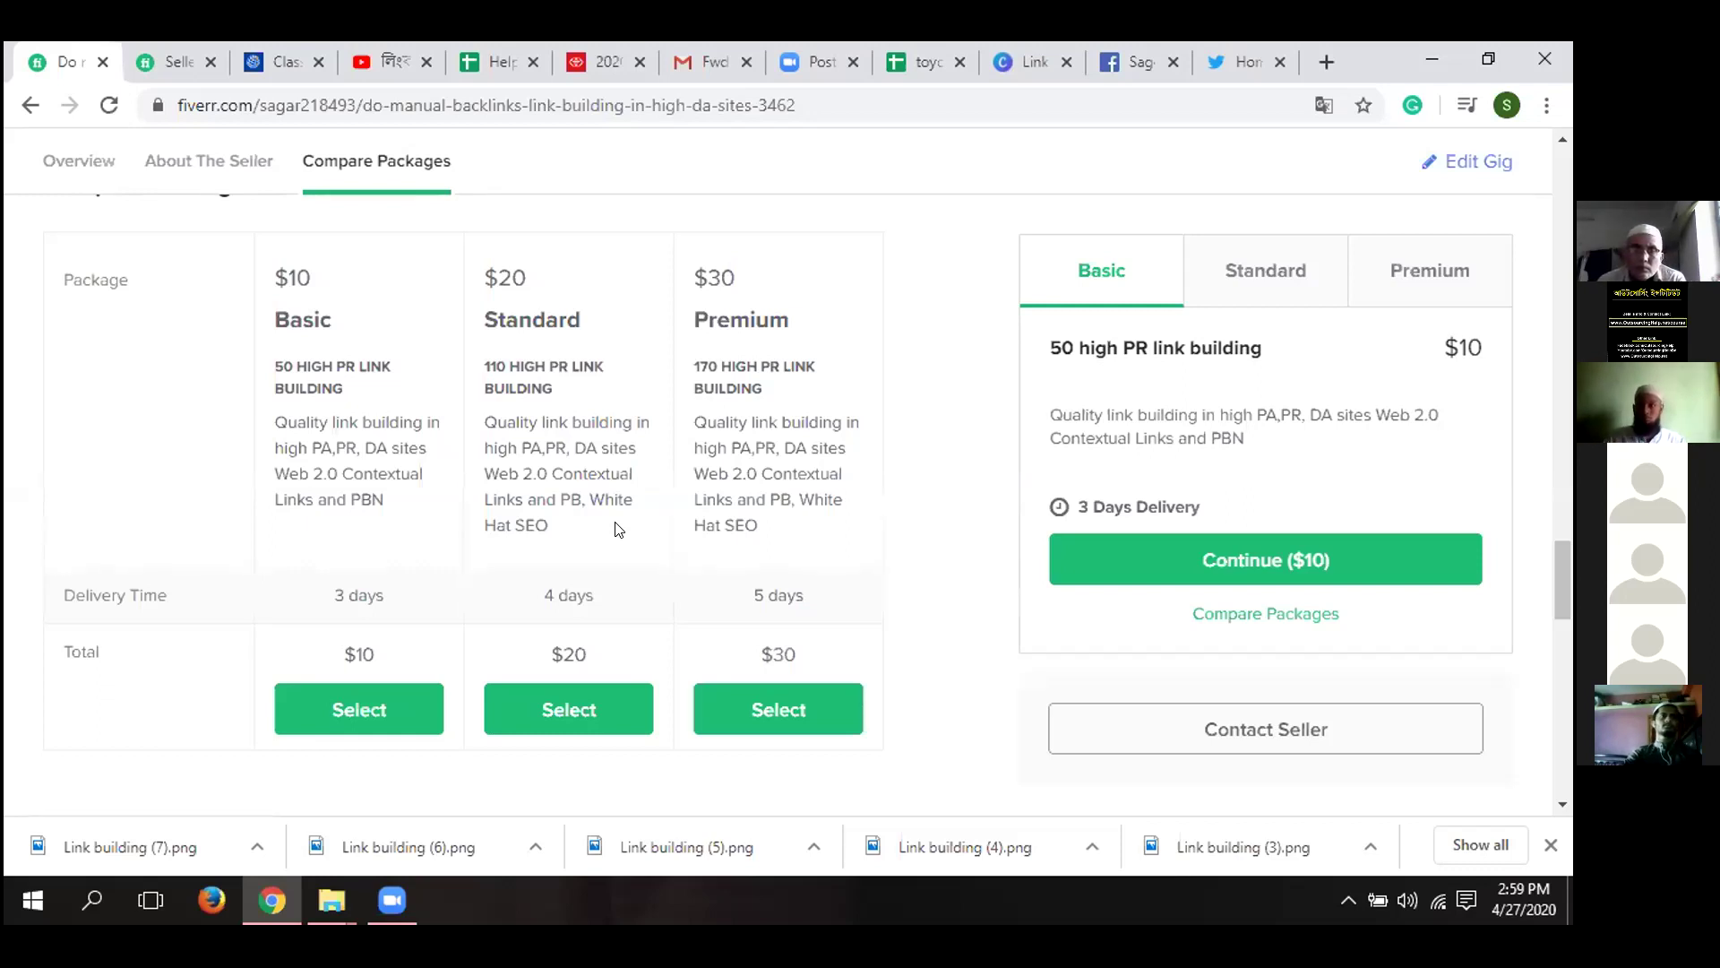
- Scroll back up to the 'Expert in Link building' image beside the Basic $10, 3-day package
{"action": "scroll", "coordinate": [616, 530], "scroll_direction": "up", "scroll_amount": 1}
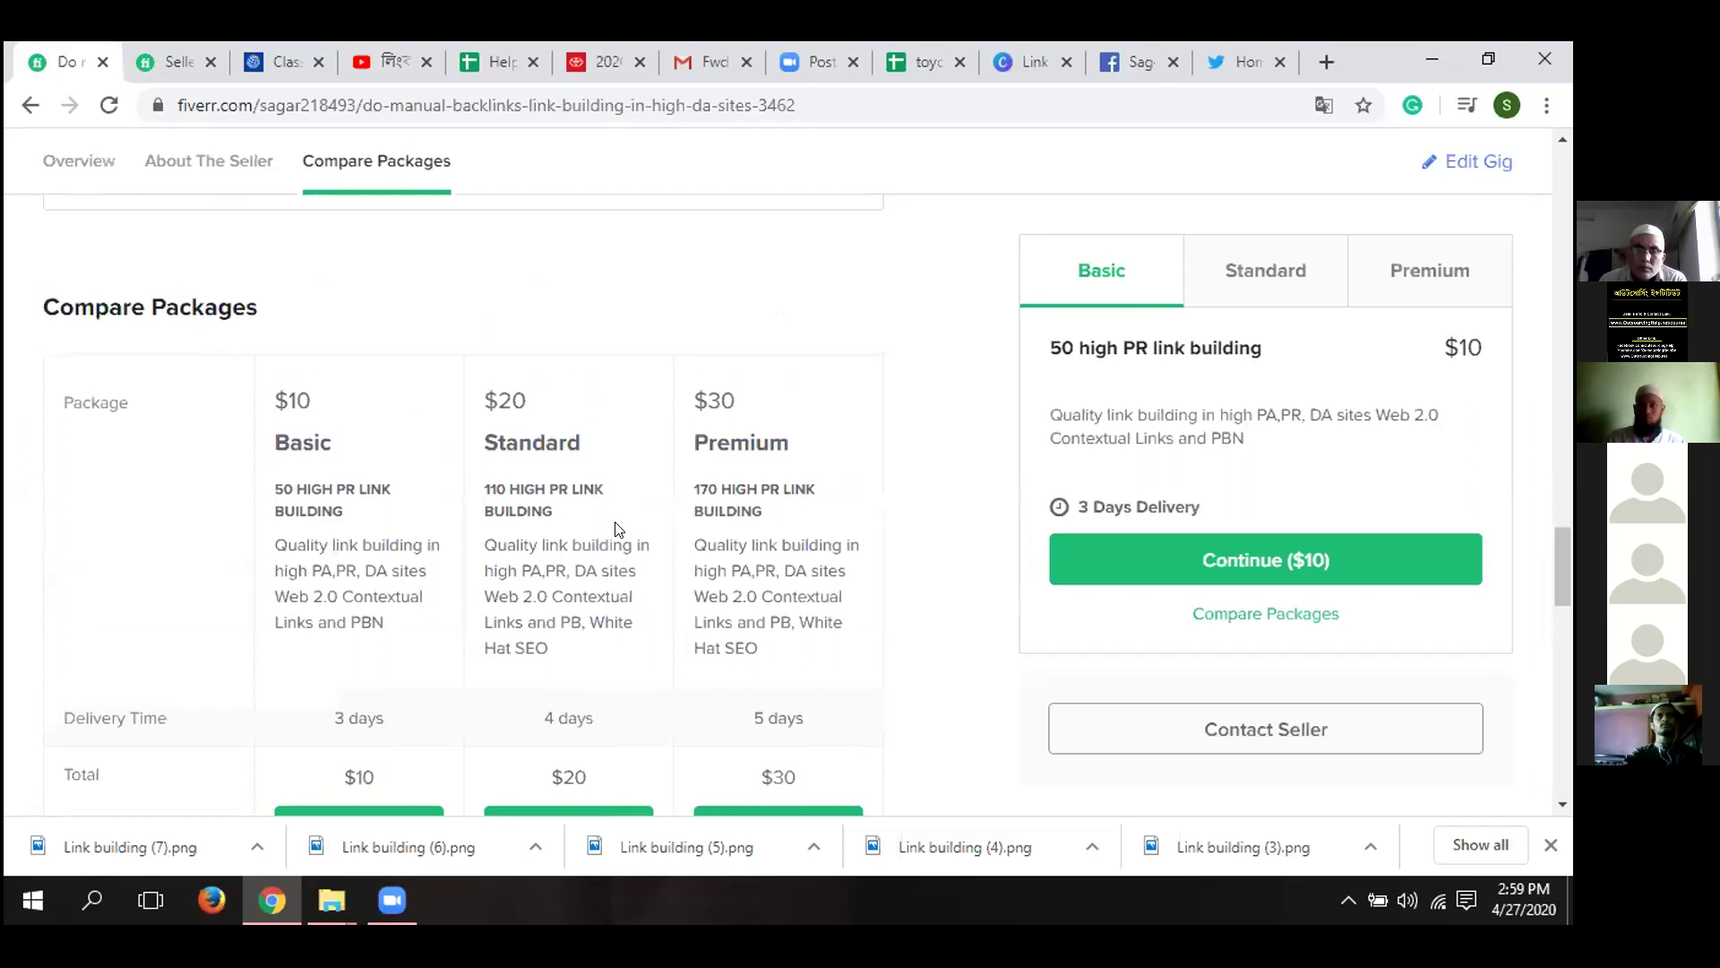
{"action": "scroll", "coordinate": [624, 560], "scroll_direction": "down", "scroll_amount": 1}
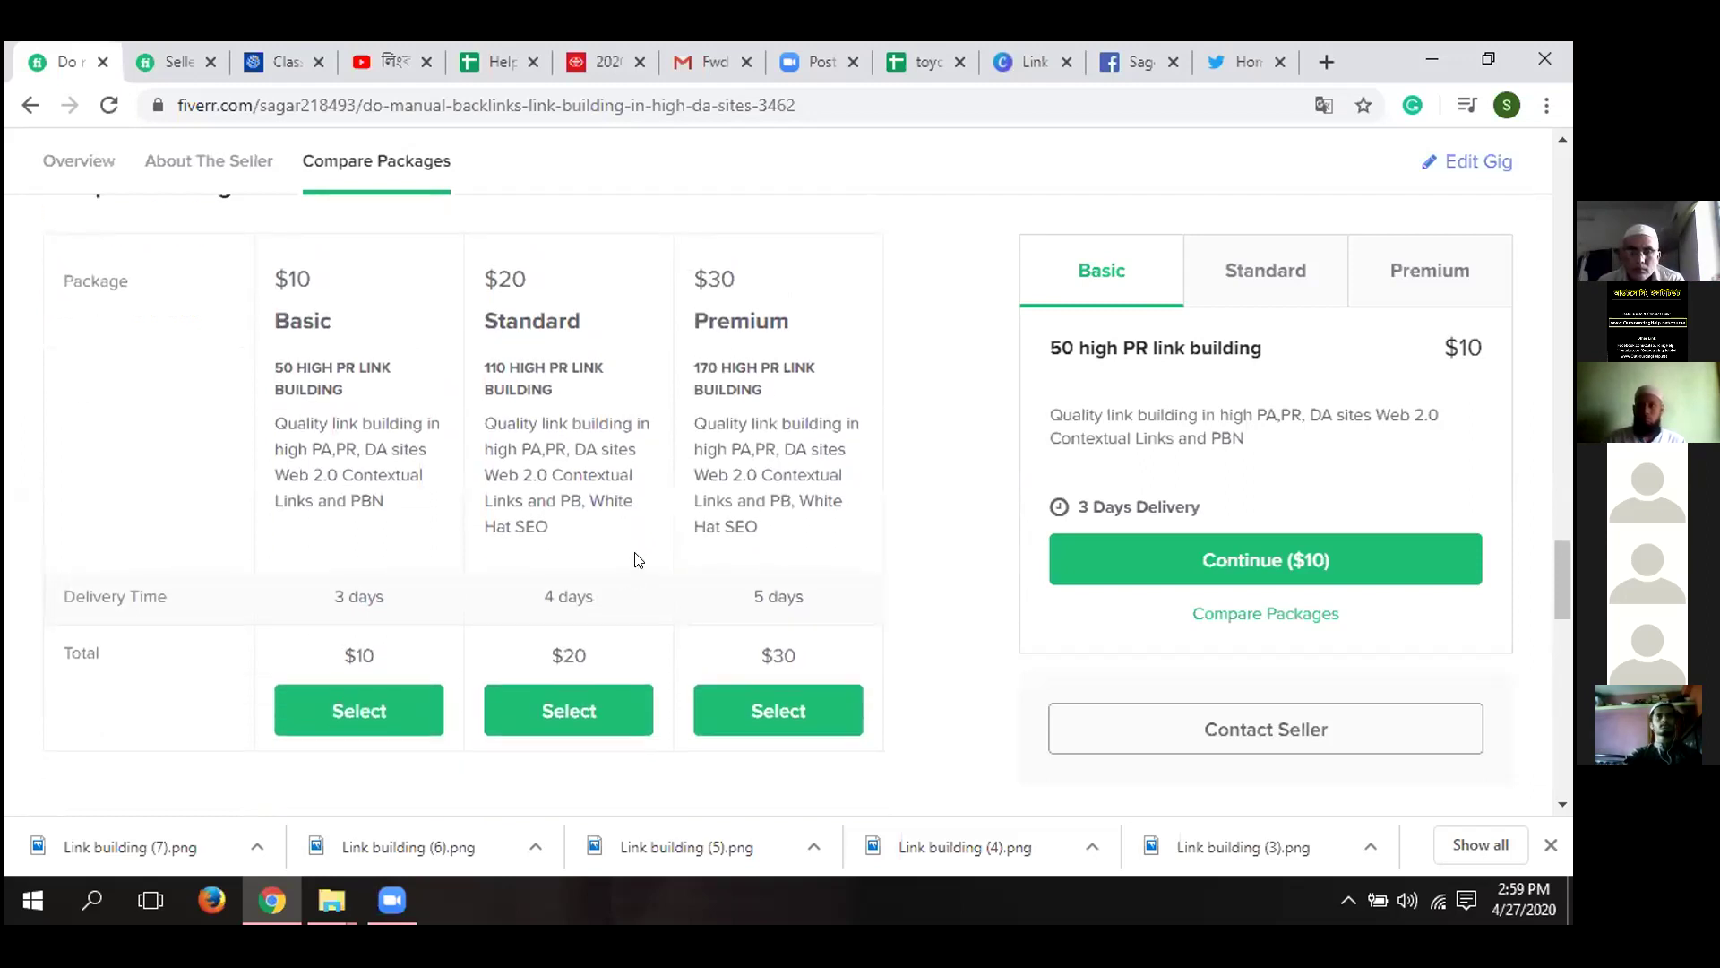
{"action": "scroll", "coordinate": [634, 564], "scroll_direction": "up", "scroll_amount": 12}
{"action": "scroll", "coordinate": [167, 445], "scroll_direction": "up", "scroll_amount": 4}
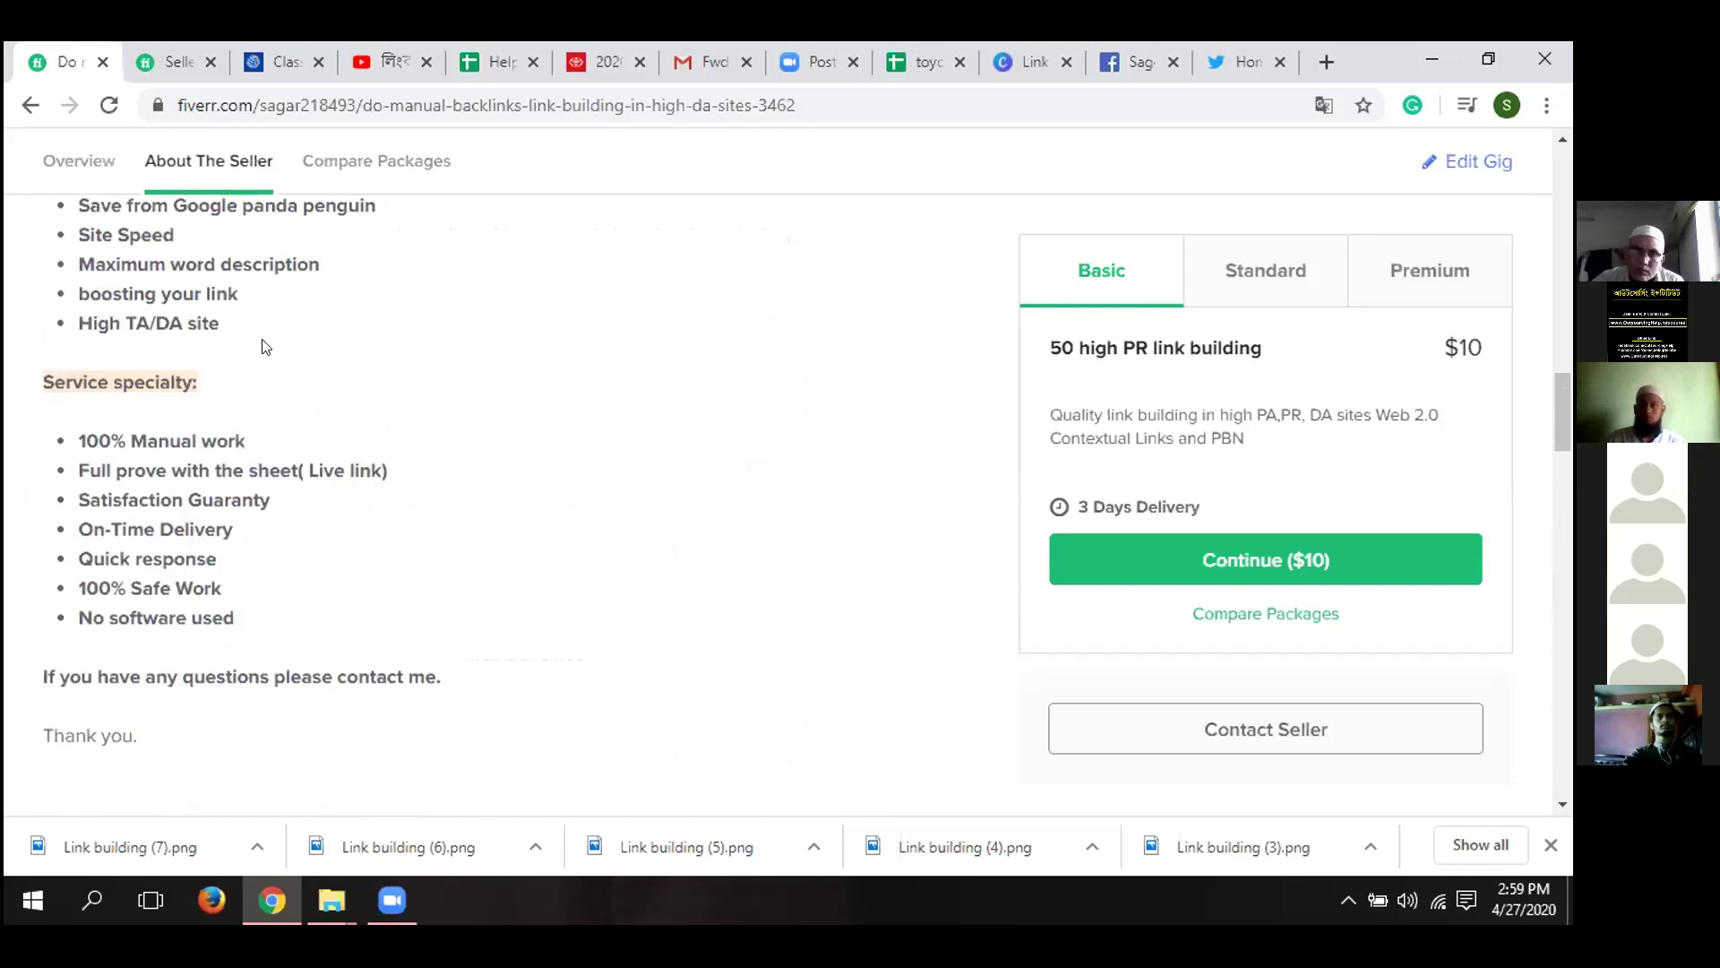
{"action": "scroll", "coordinate": [265, 460], "scroll_direction": "up", "scroll_amount": 3}
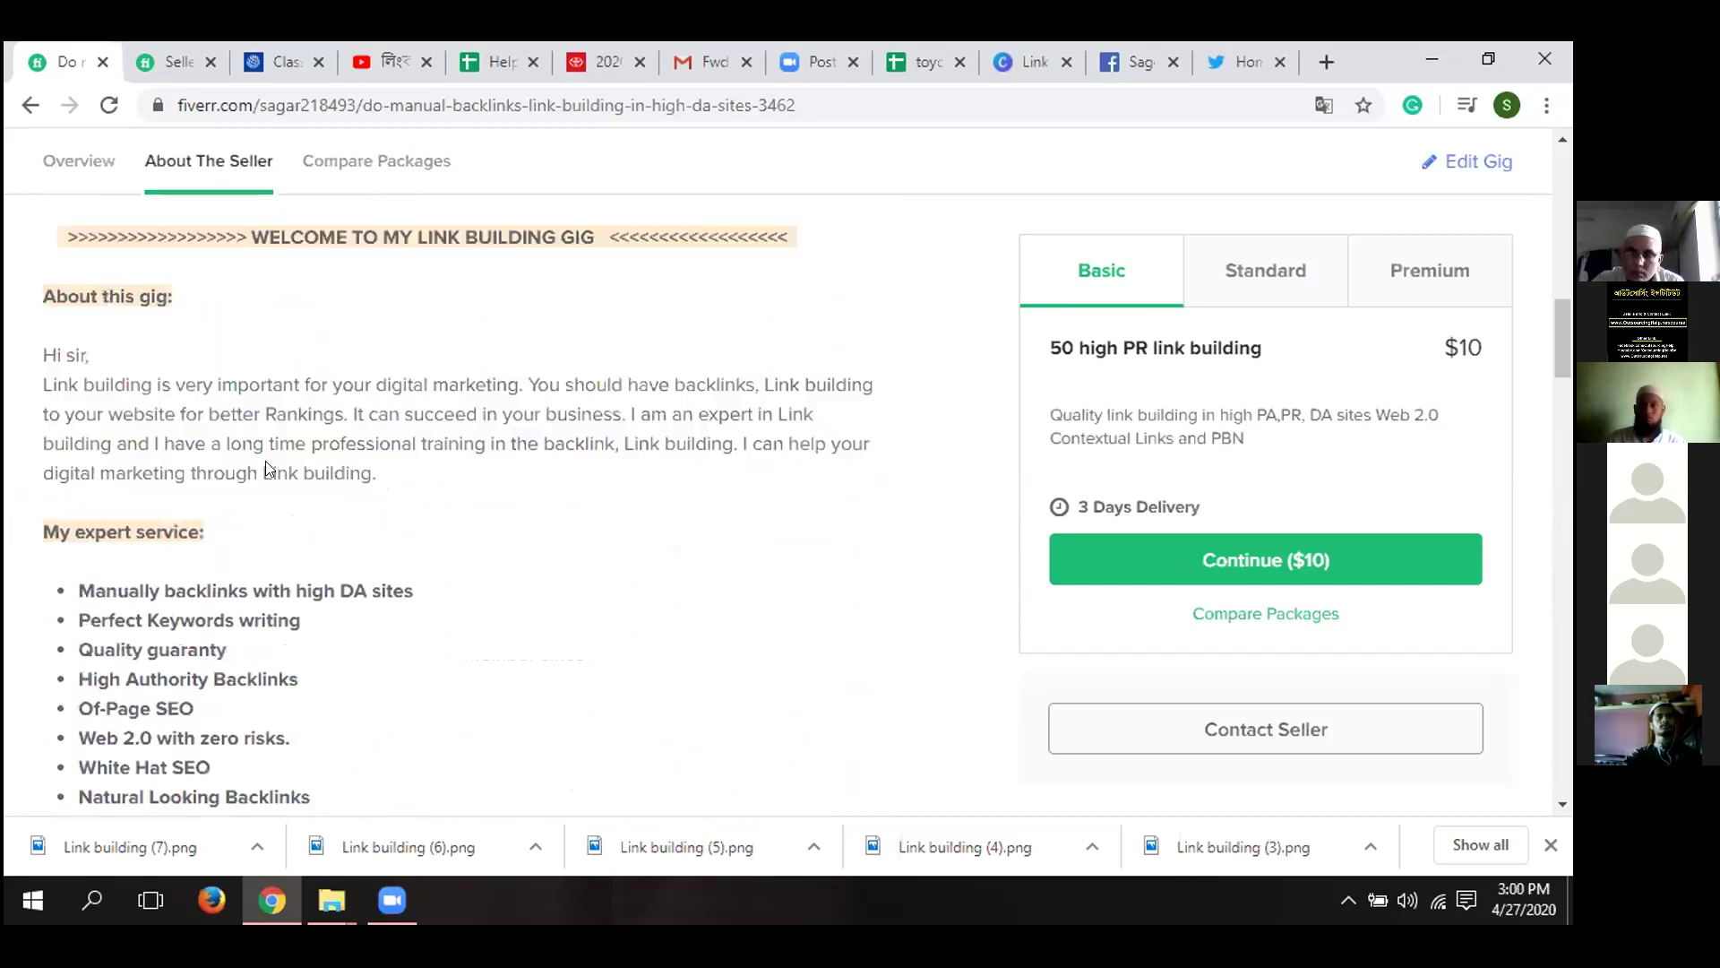
{"action": "scroll", "coordinate": [504, 814], "scroll_direction": "up", "scroll_amount": 2}
{"action": "scroll", "coordinate": [849, 672], "scroll_direction": "down", "scroll_amount": 1}
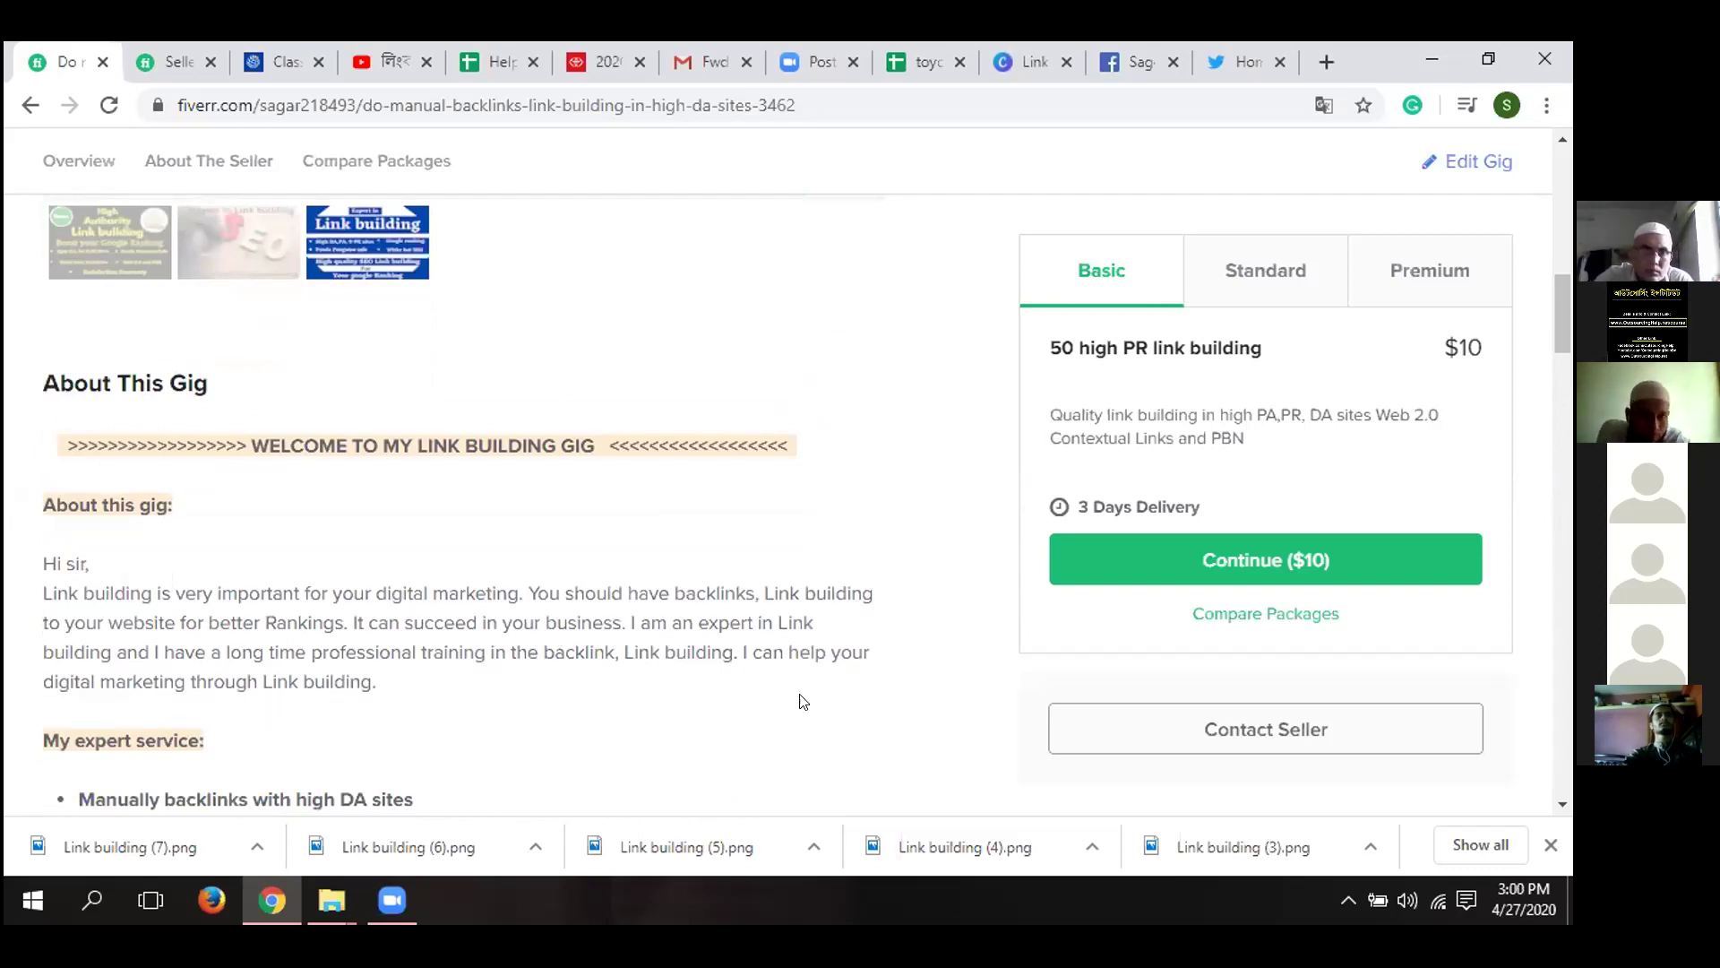
{"action": "scroll", "coordinate": [566, 638], "scroll_direction": "up", "scroll_amount": 2}
{"action": "scroll", "coordinate": [567, 638], "scroll_direction": "up", "scroll_amount": 1}
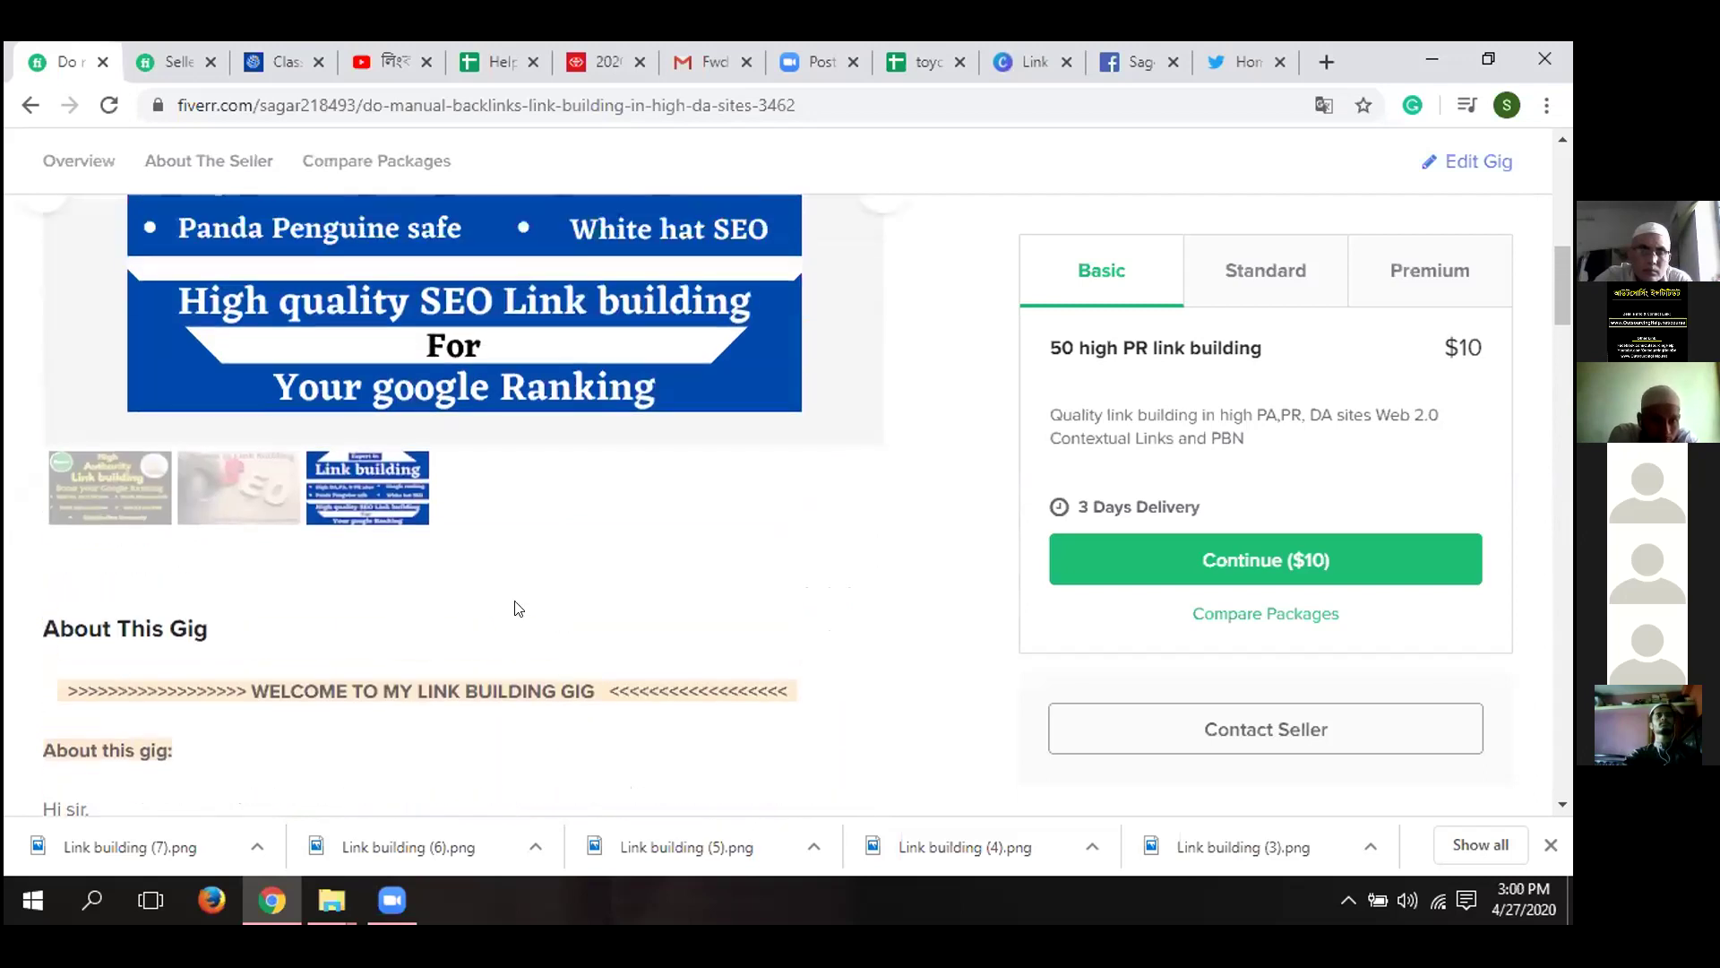
{"action": "scroll", "coordinate": [520, 606], "scroll_direction": "up", "scroll_amount": 1}
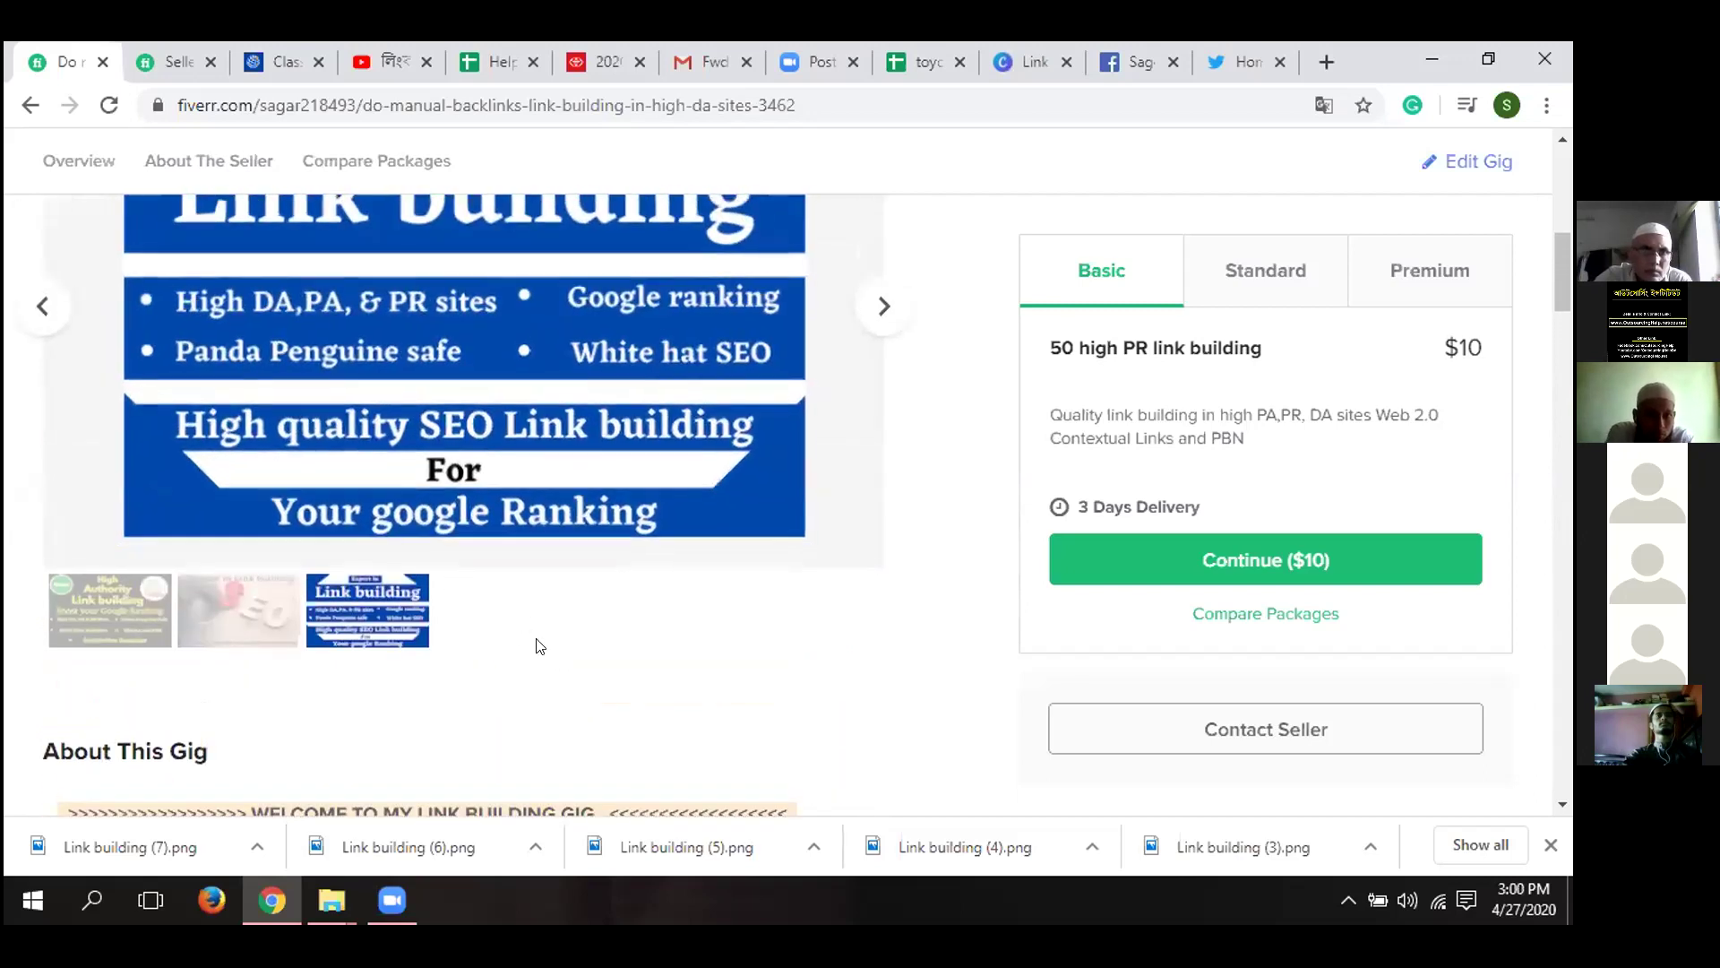
{"action": "scroll", "coordinate": [537, 646], "scroll_direction": "down", "scroll_amount": 5}
{"action": "scroll", "coordinate": [539, 646], "scroll_direction": "up", "scroll_amount": 3}
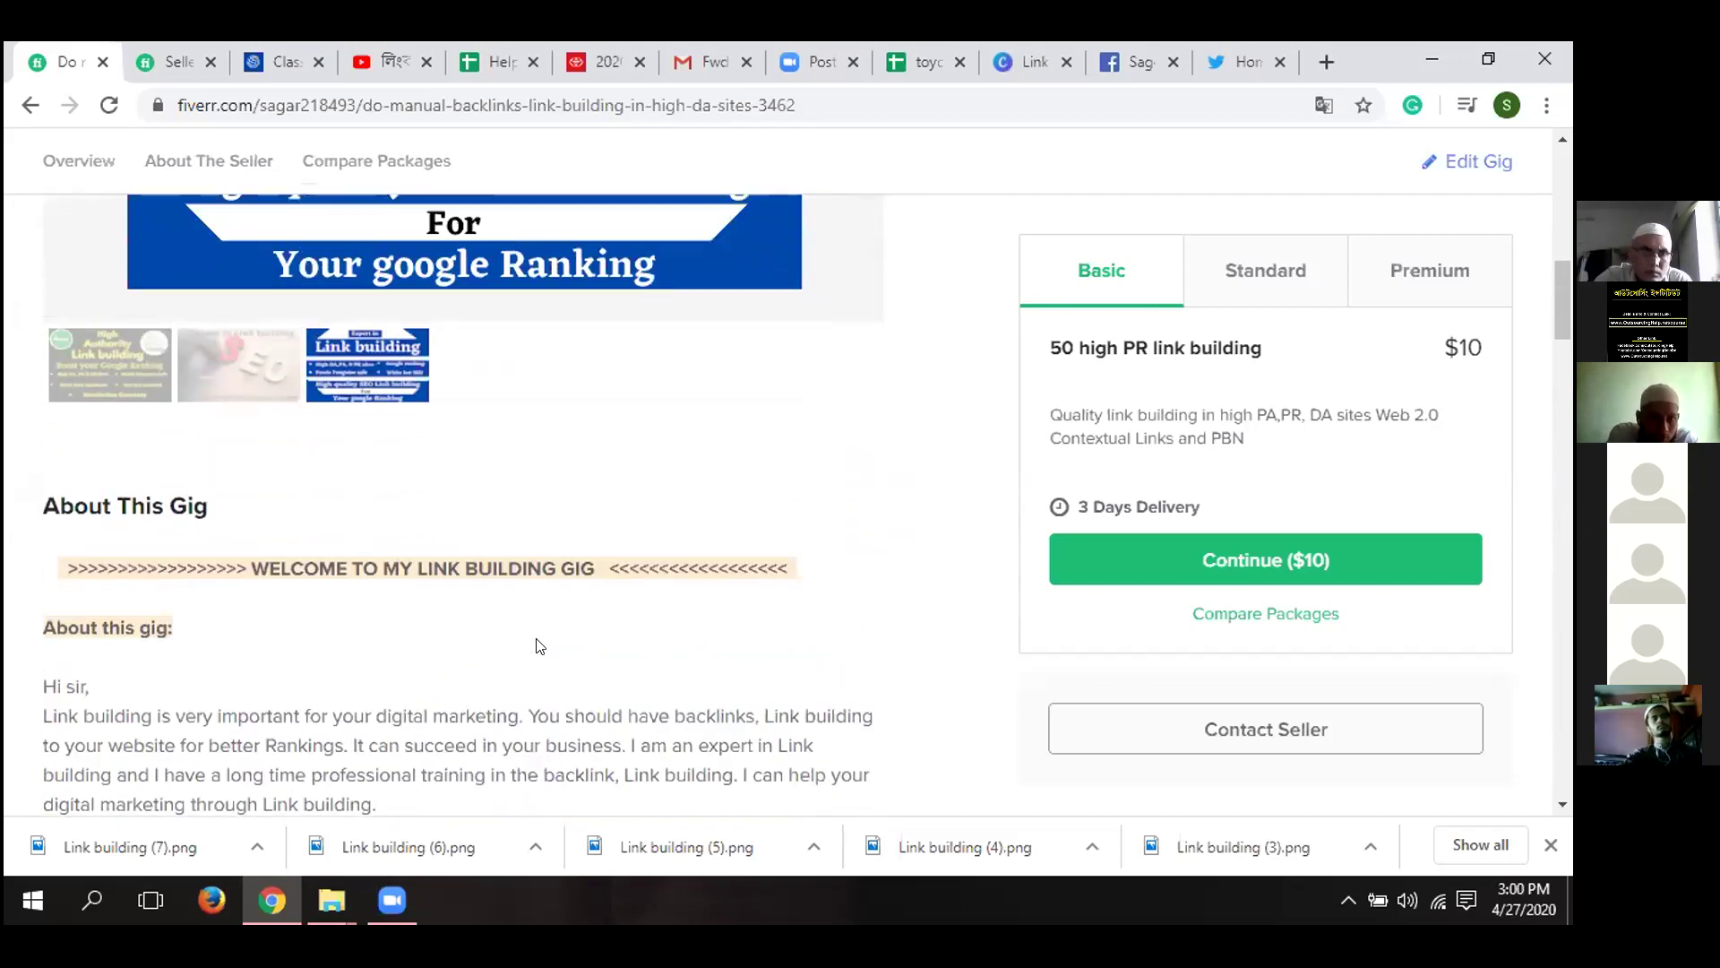
{"action": "scroll", "coordinate": [538, 645], "scroll_direction": "up", "scroll_amount": 4}
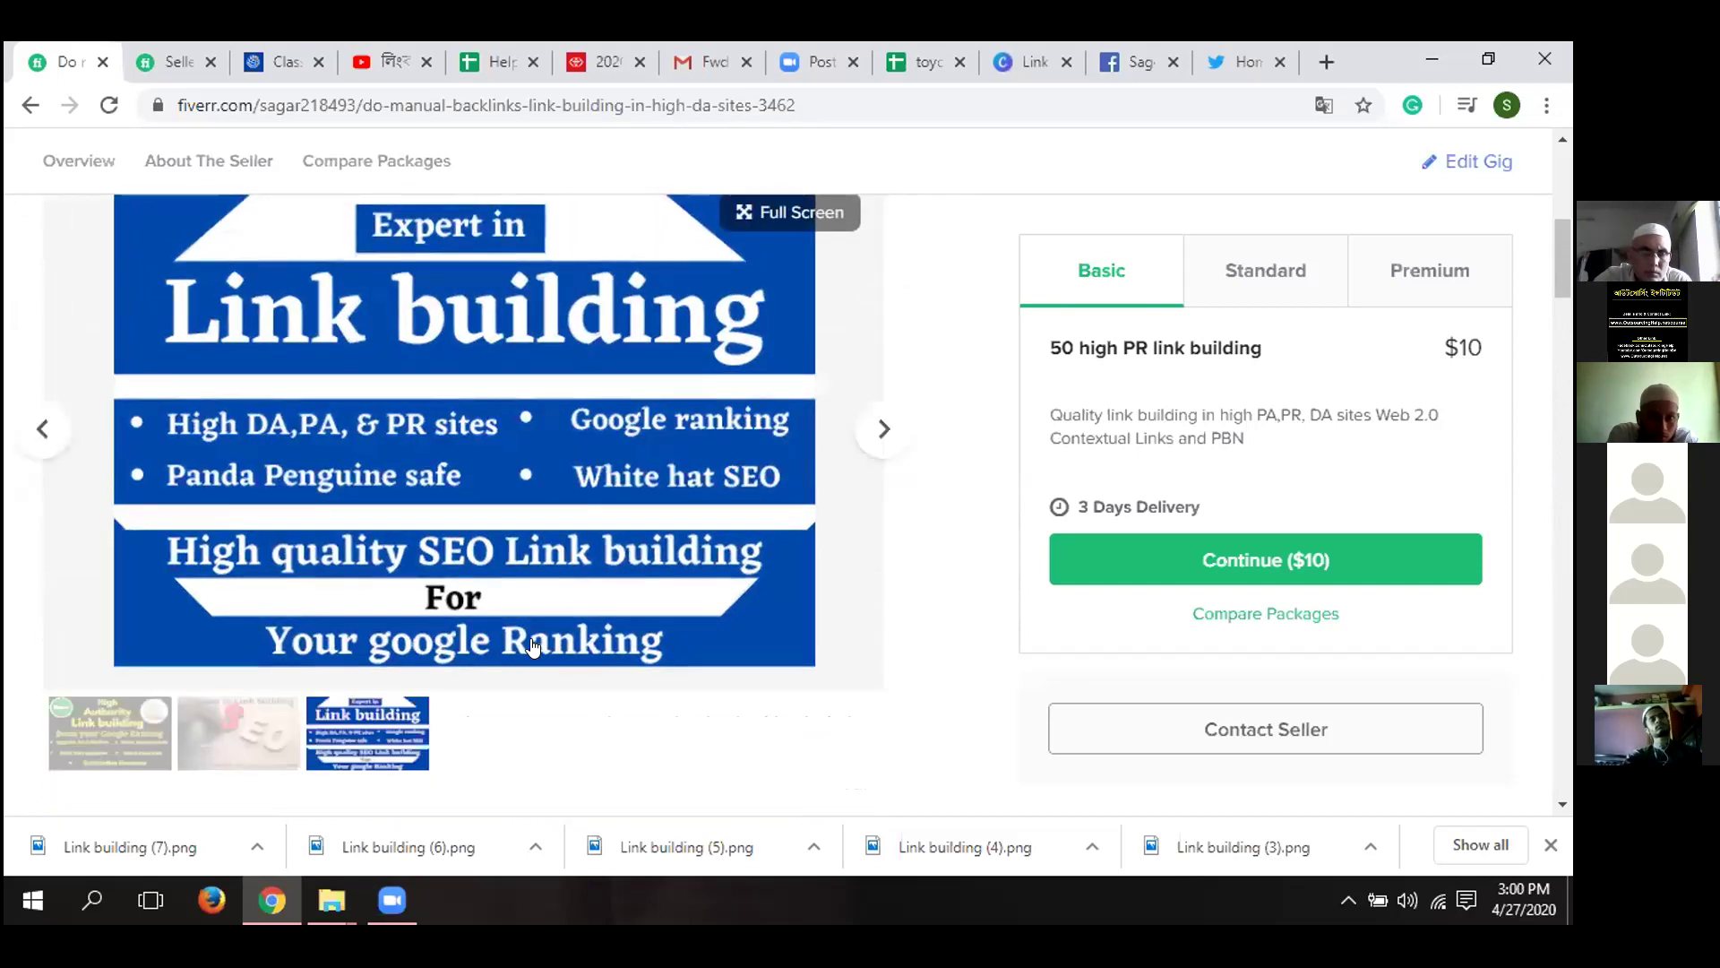
{"action": "scroll", "coordinate": [533, 645], "scroll_direction": "up", "scroll_amount": 1}
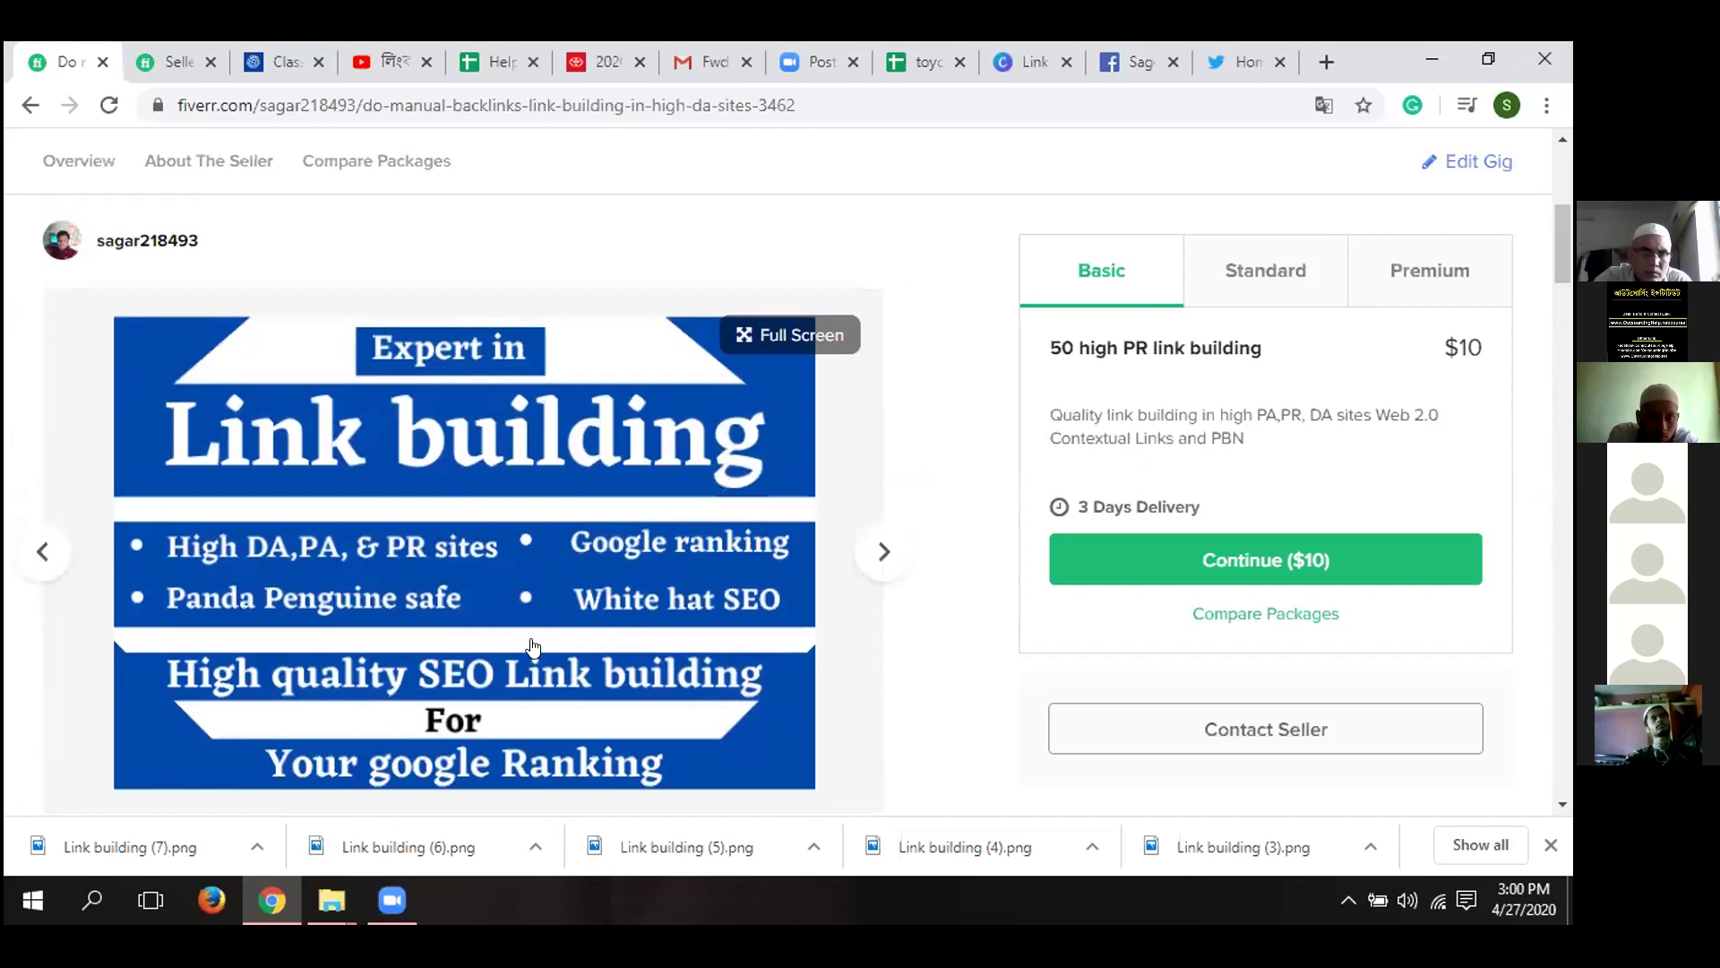
{"action": "scroll", "coordinate": [533, 645], "scroll_direction": "down", "scroll_amount": 1}
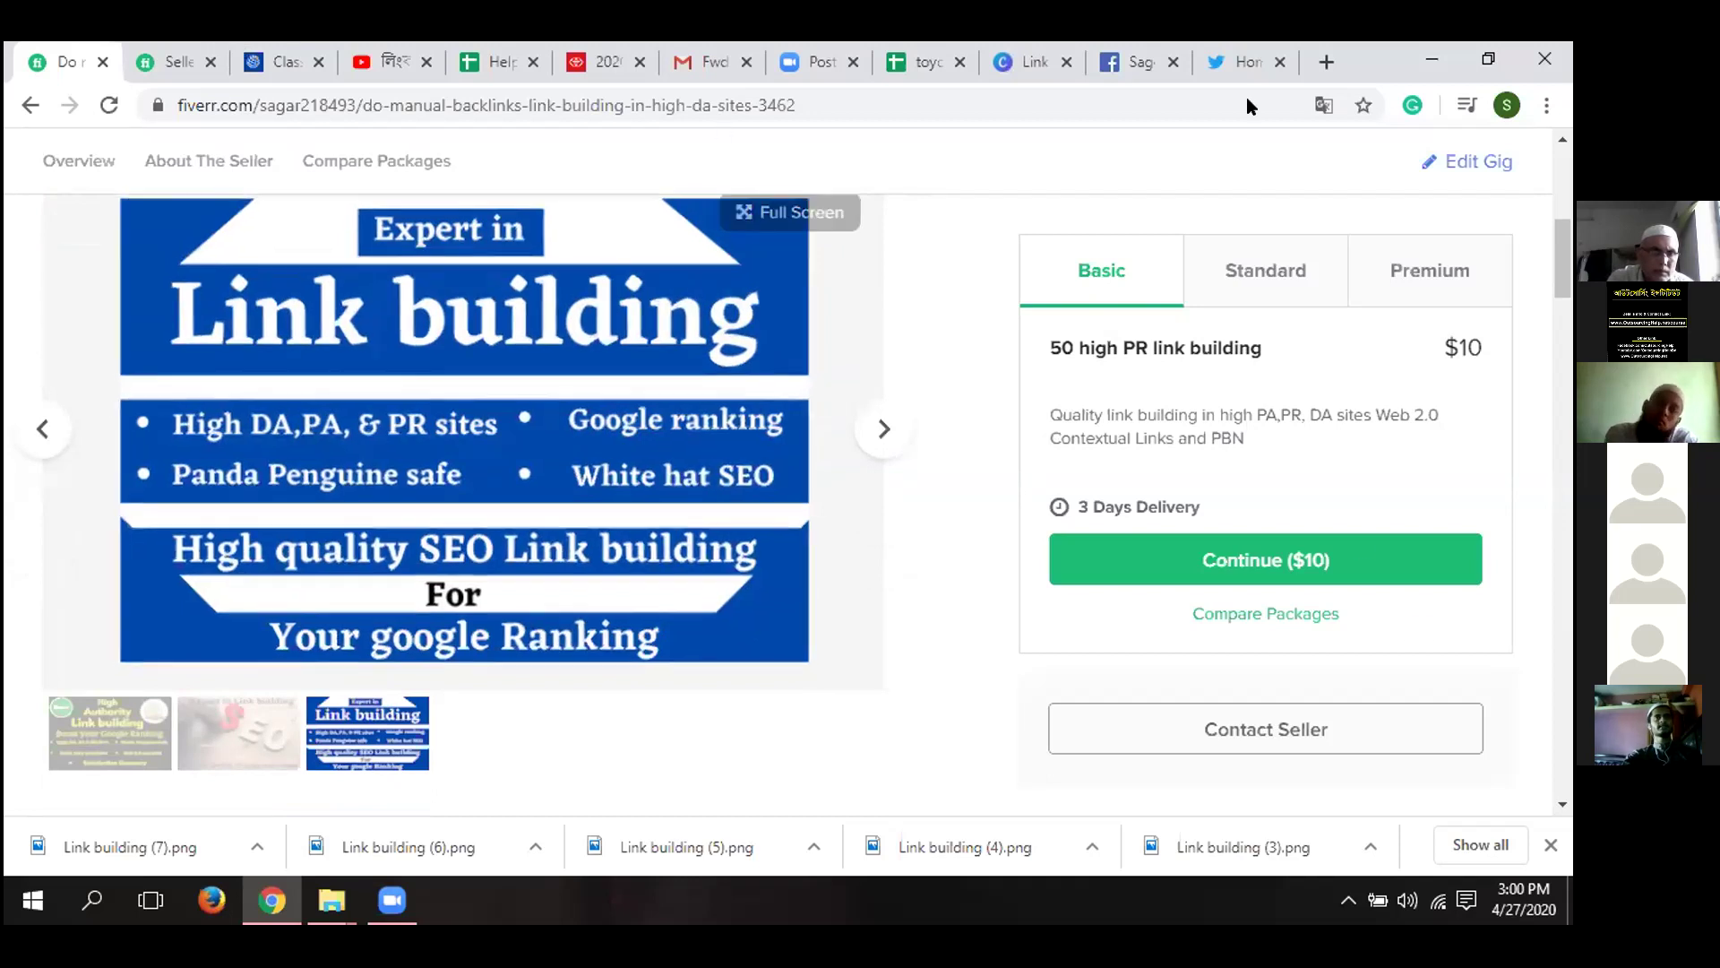
- Switch to Facebook and search for the student's full name plus 'chittagong'
{"action": "left_click", "coordinate": [1136, 61]}
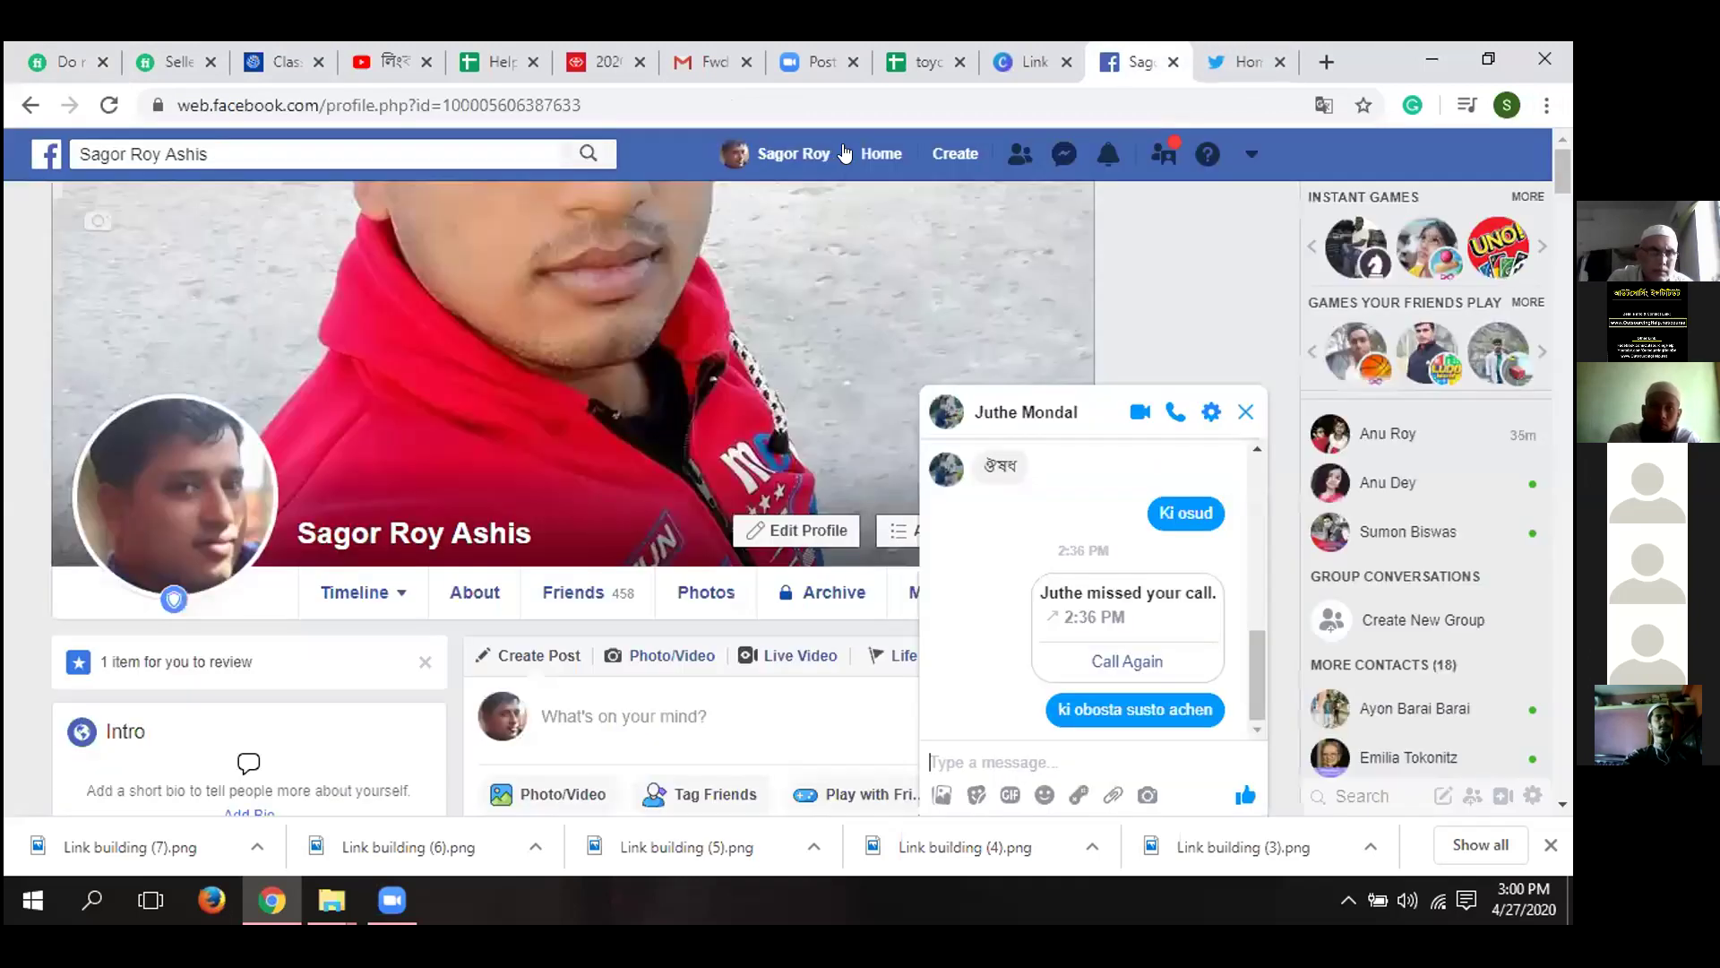
{"action": "left_click", "coordinate": [448, 135]}
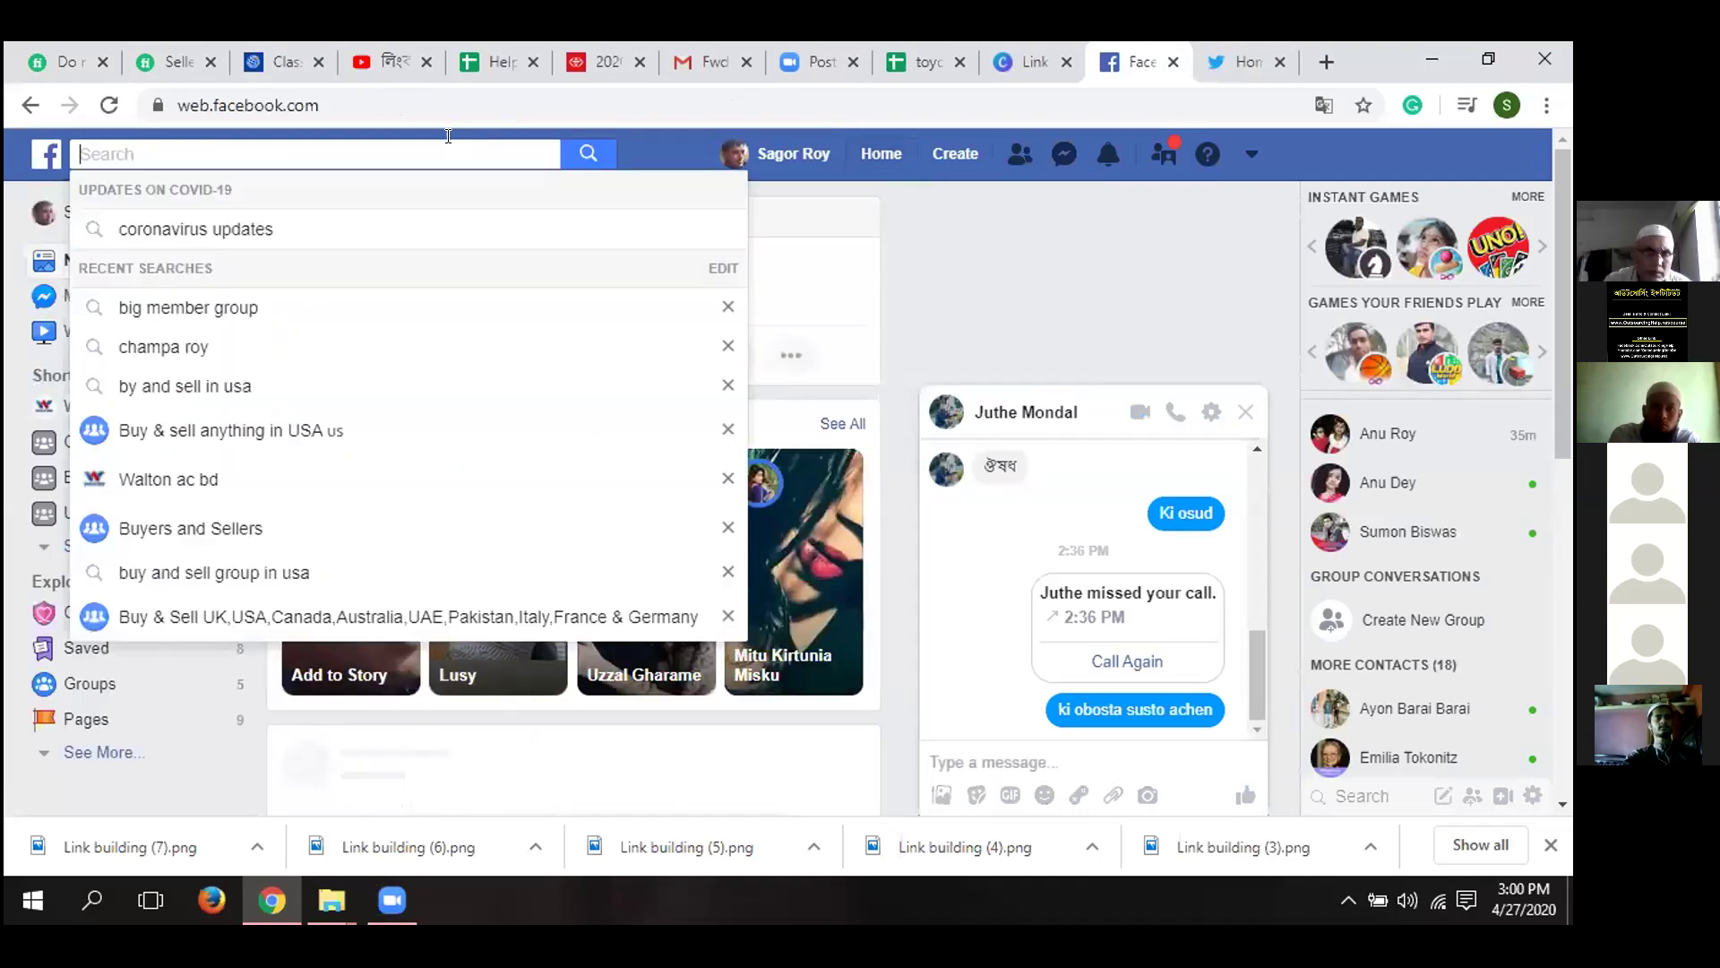
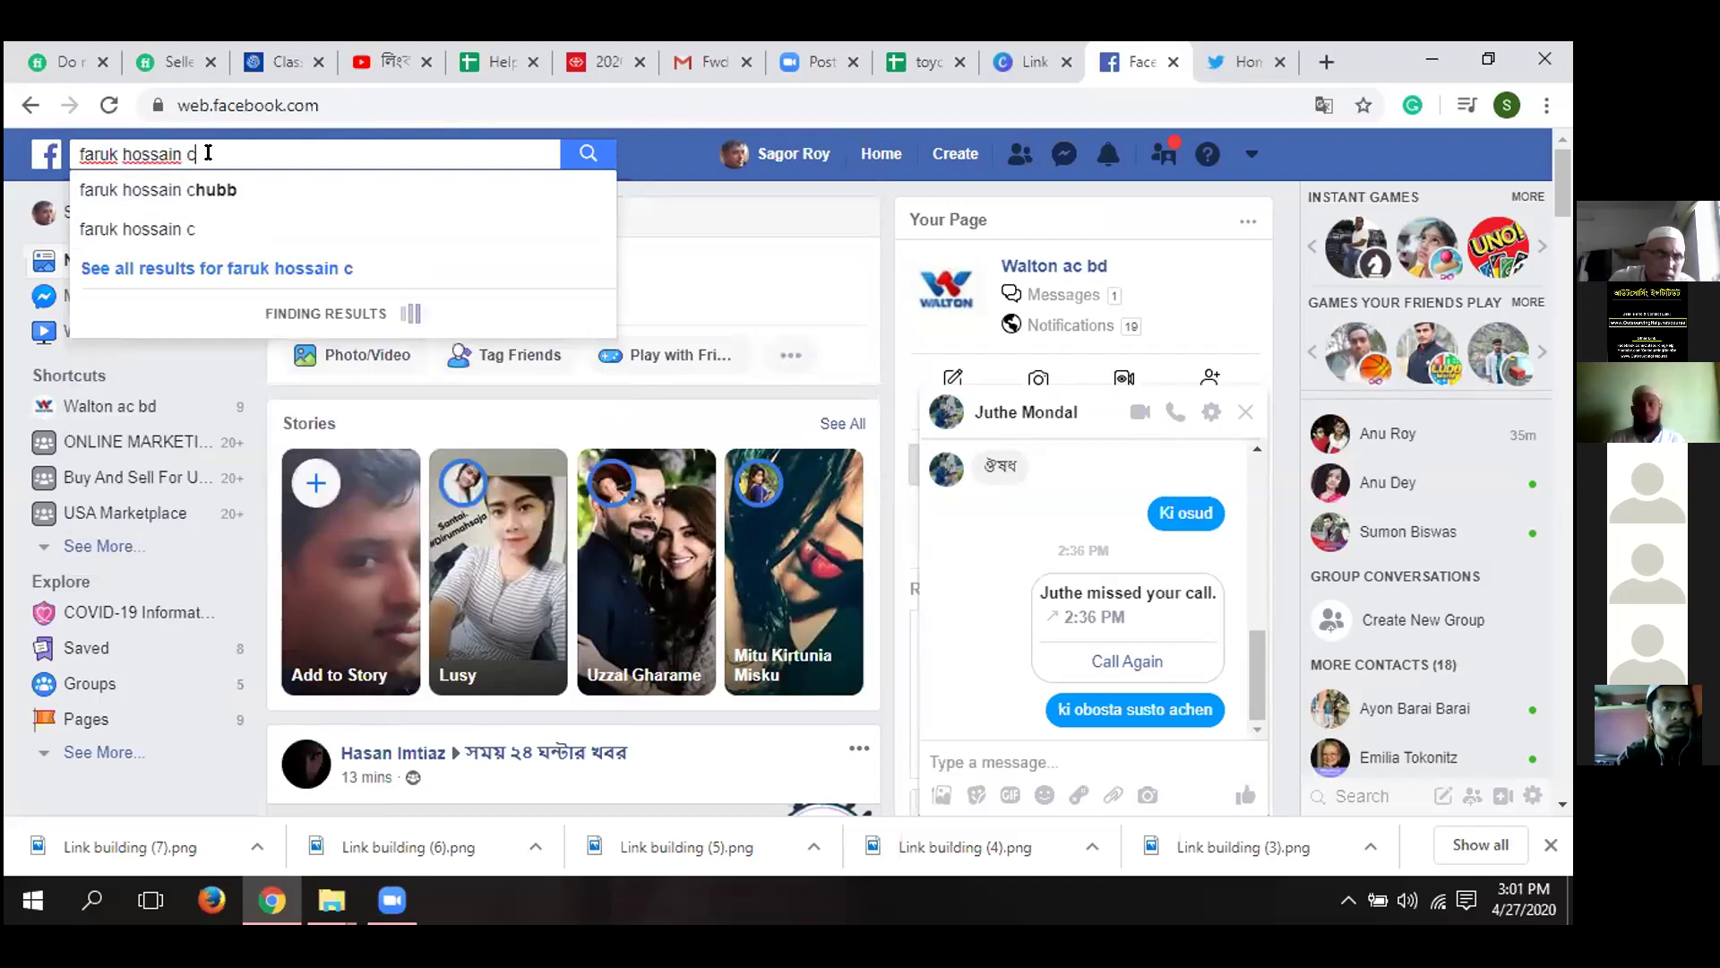
{"action": "type", "text": "hit"}
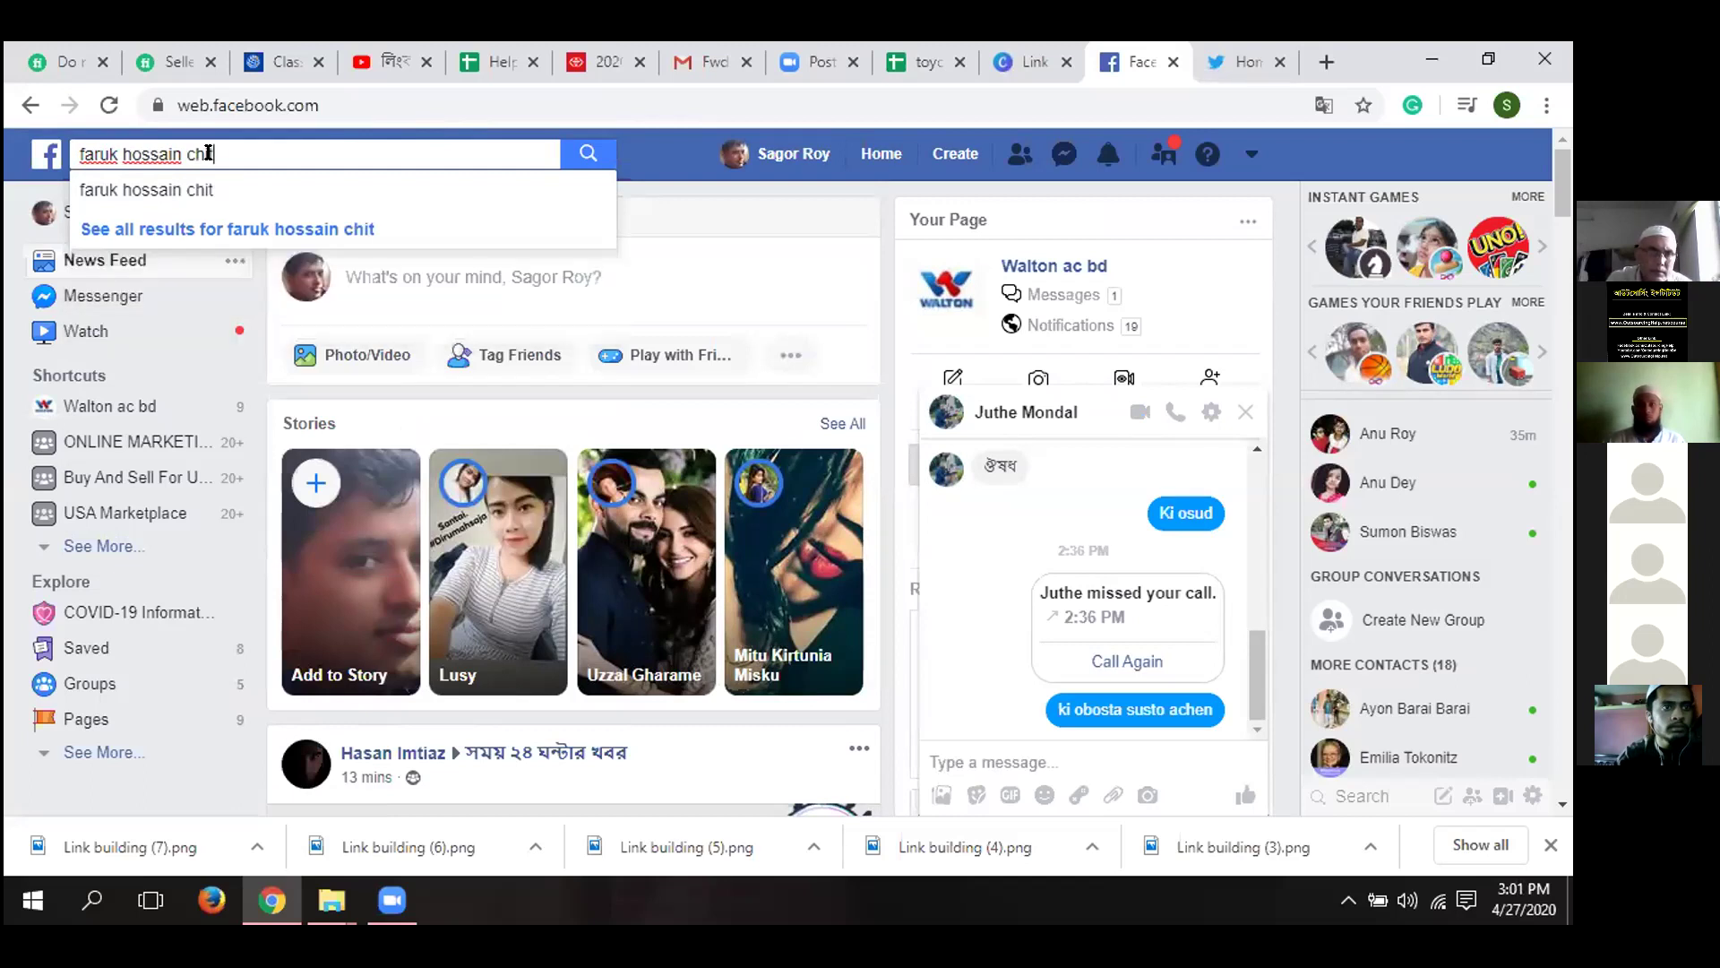
{"action": "type", "text": "a"}
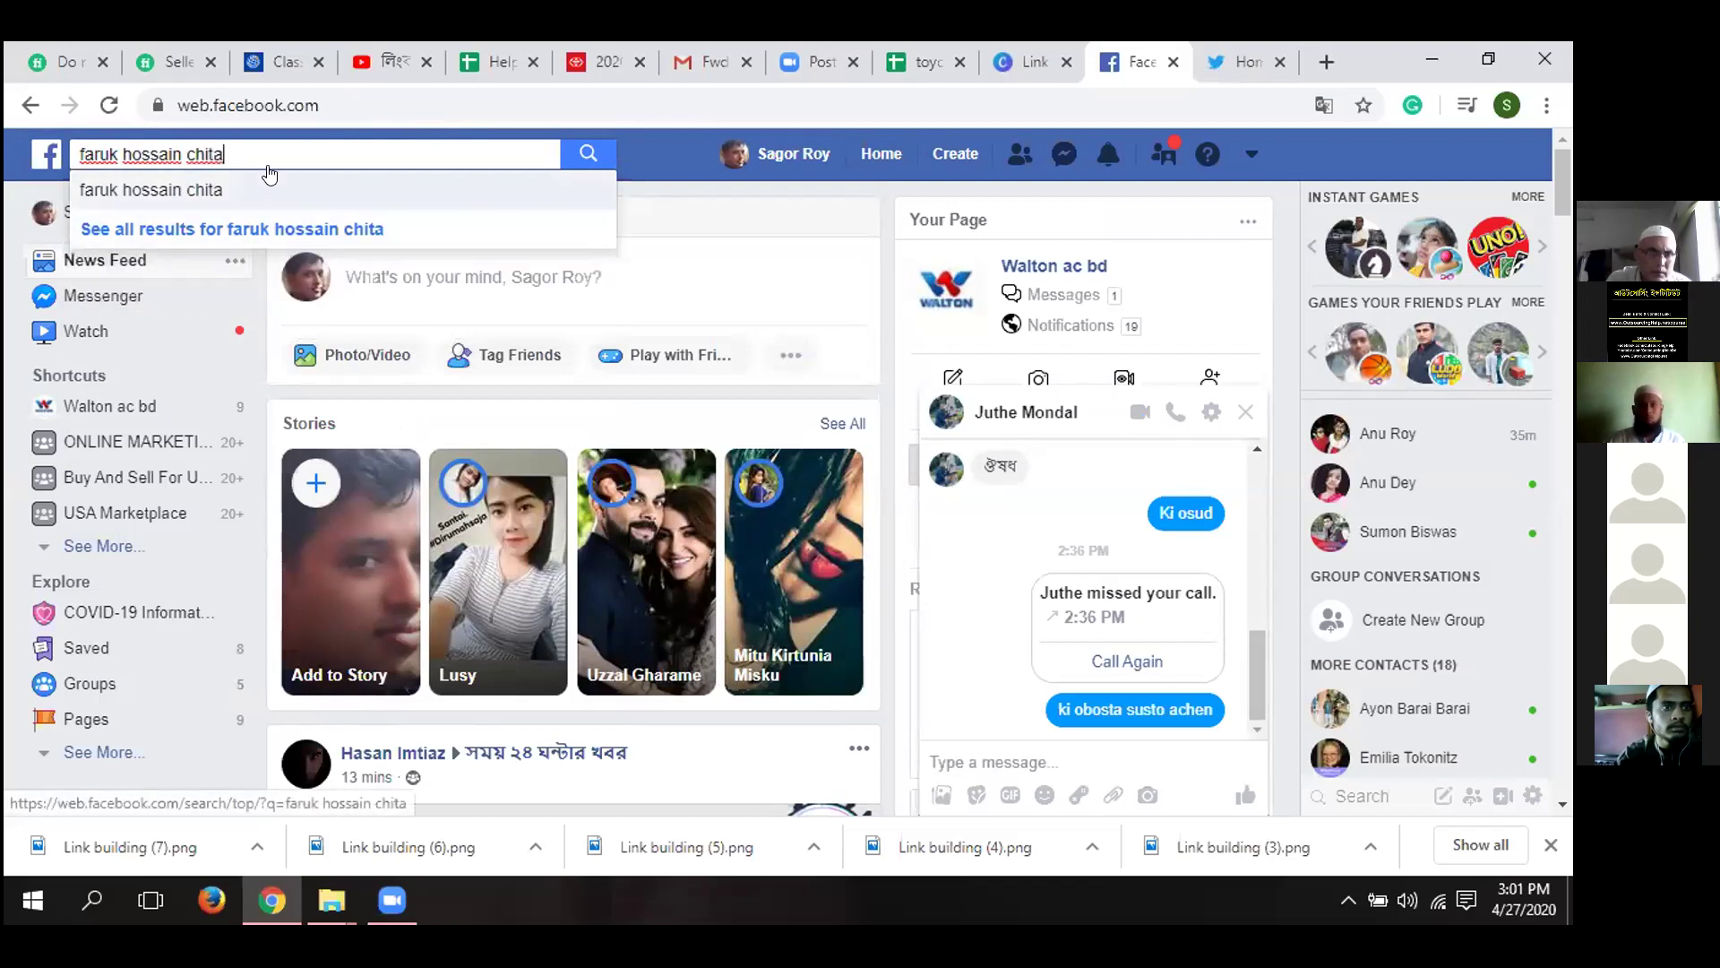
{"action": "key", "text": "BackSpace"}
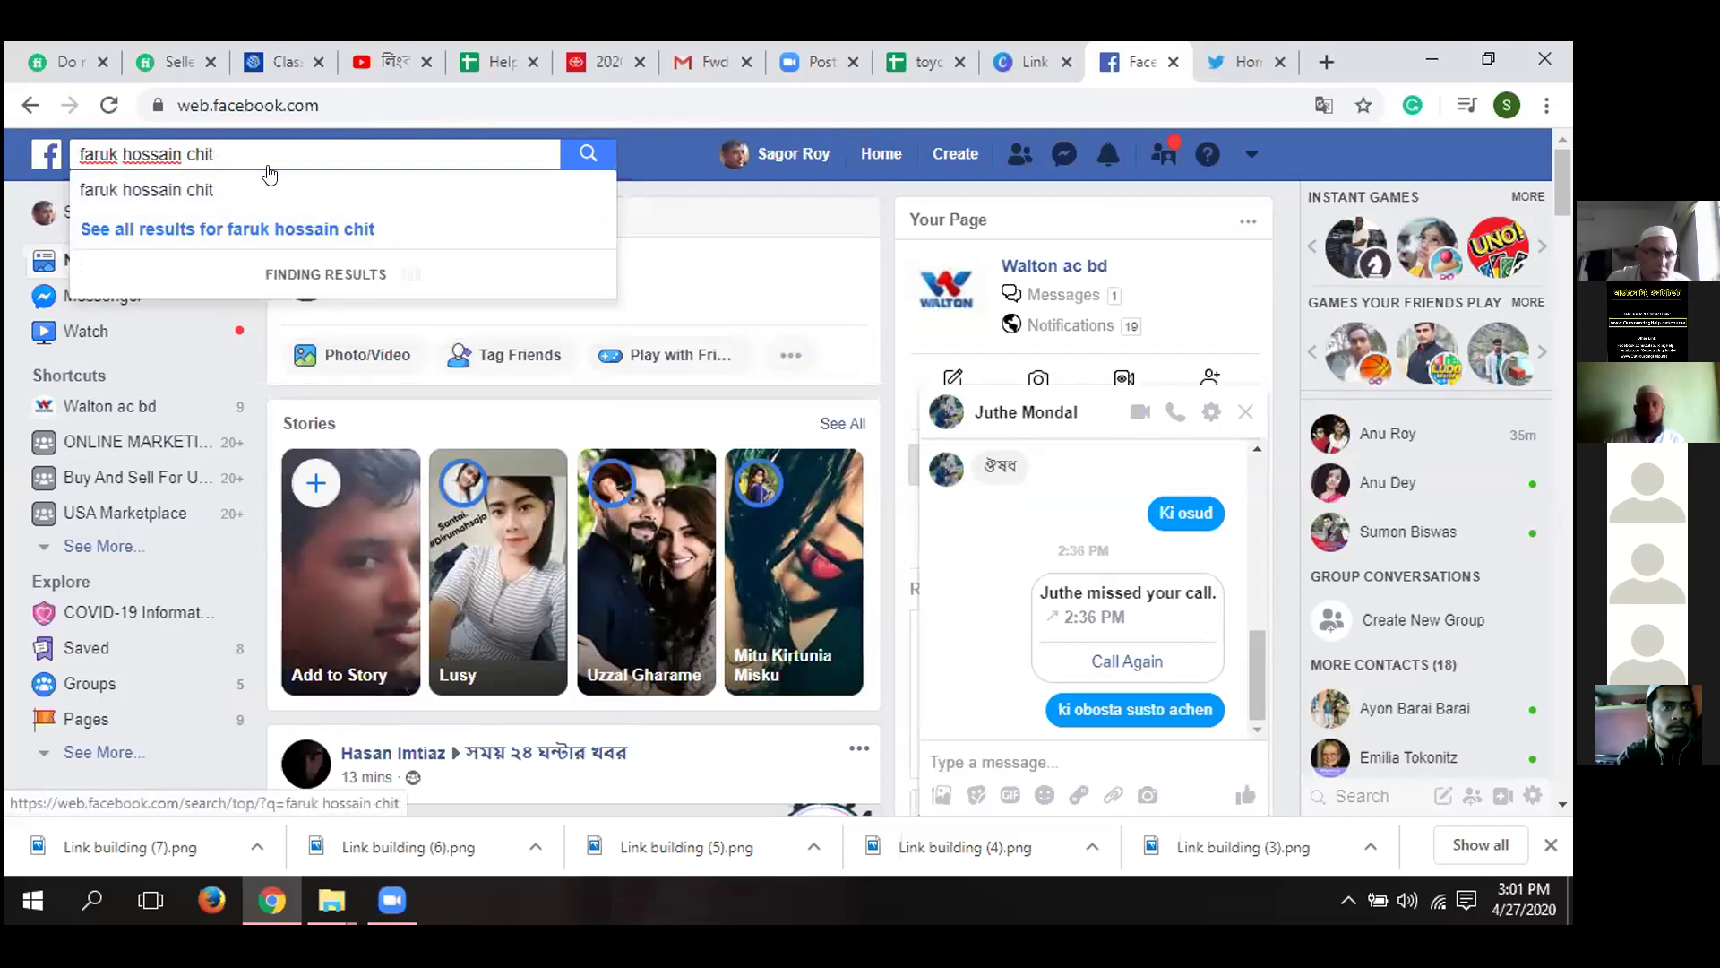
{"action": "type", "text": "a"}
{"action": "key", "text": "BackSpace"}
{"action": "type", "text": "ta"}
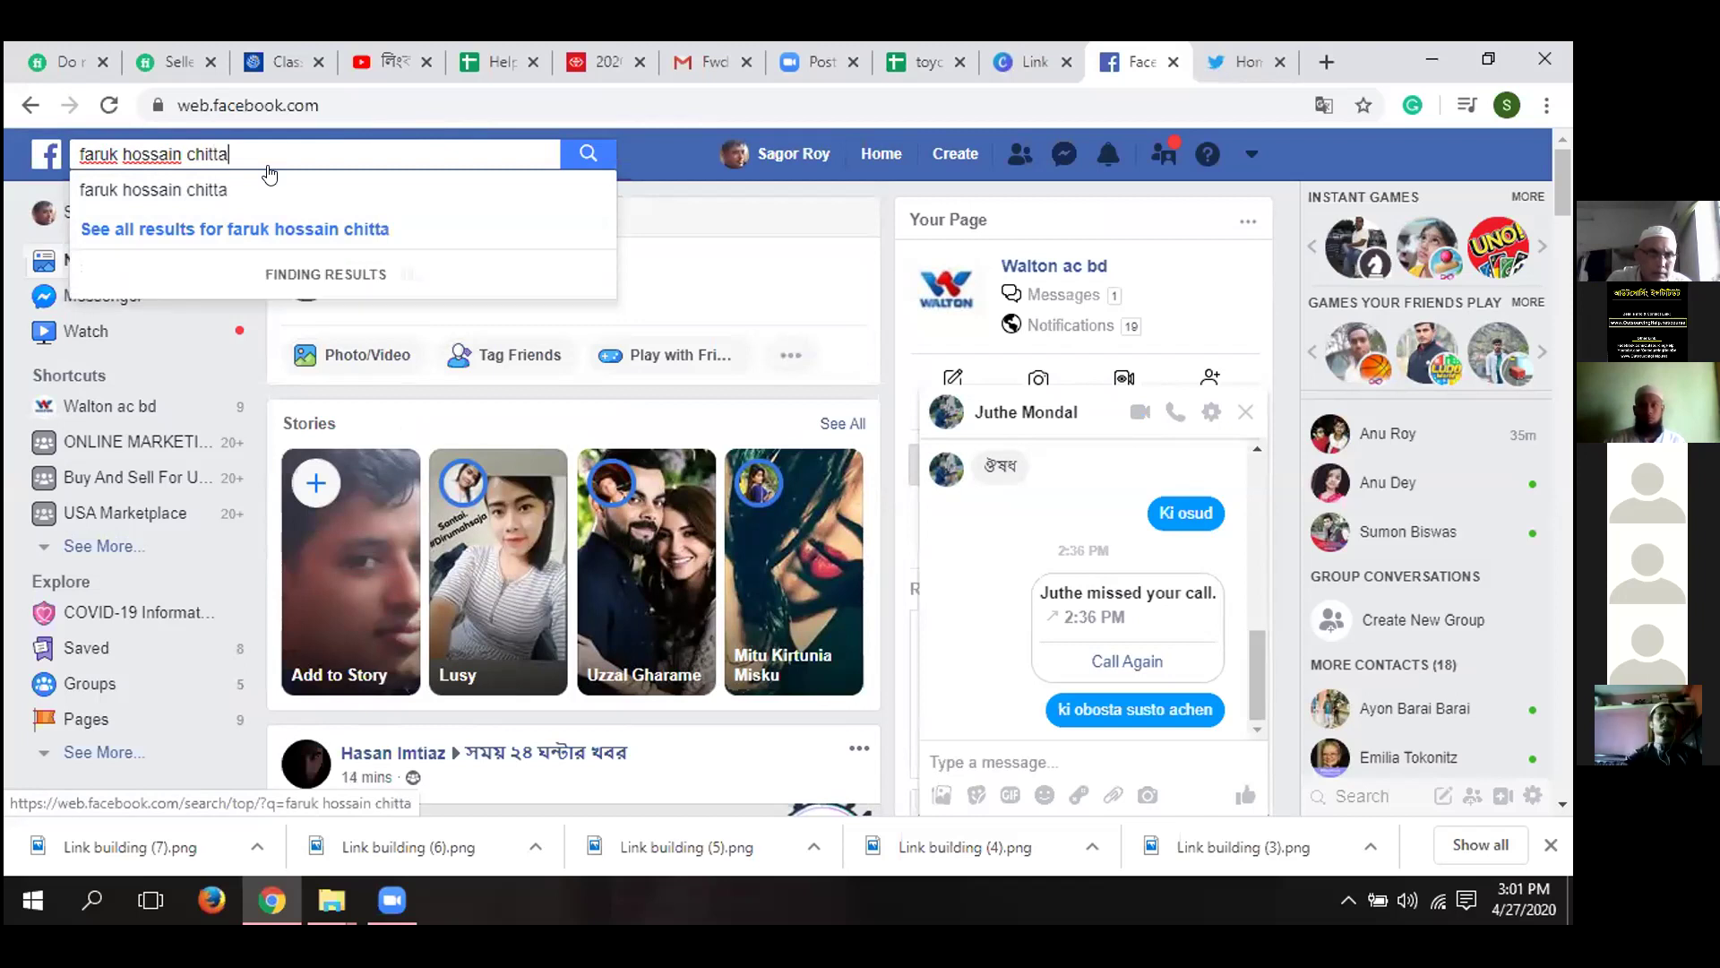
{"action": "type", "text": "gon"}
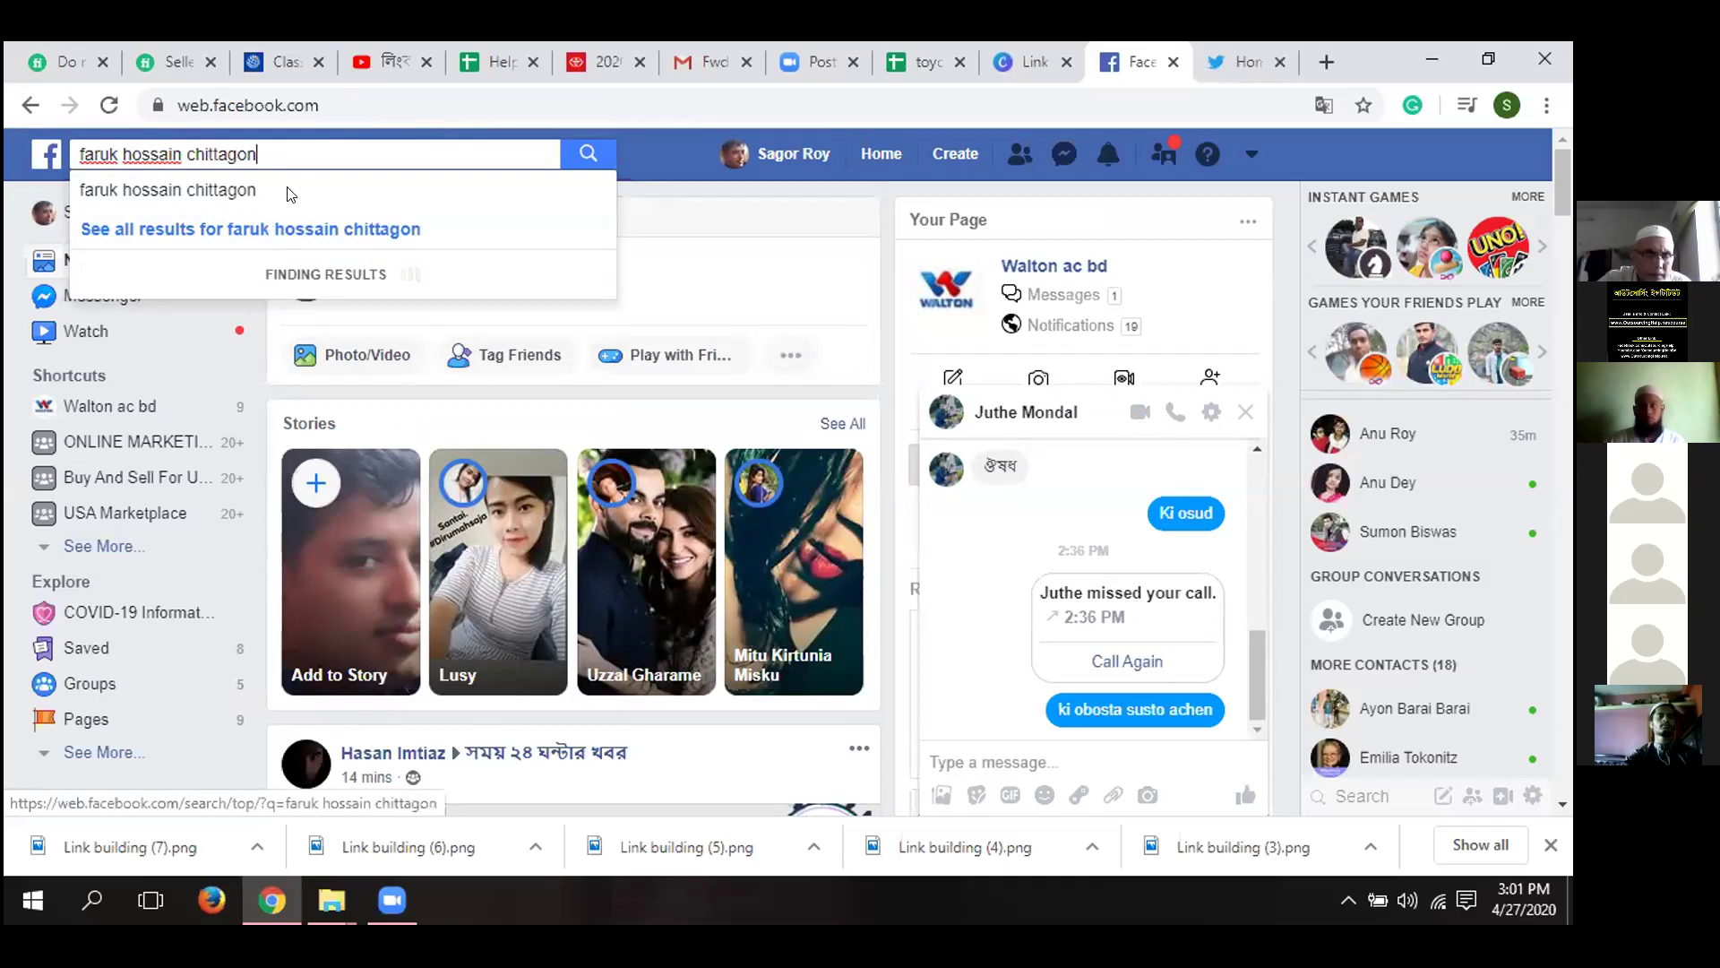
{"action": "type", "text": "g"}
{"action": "key", "text": "Return"}
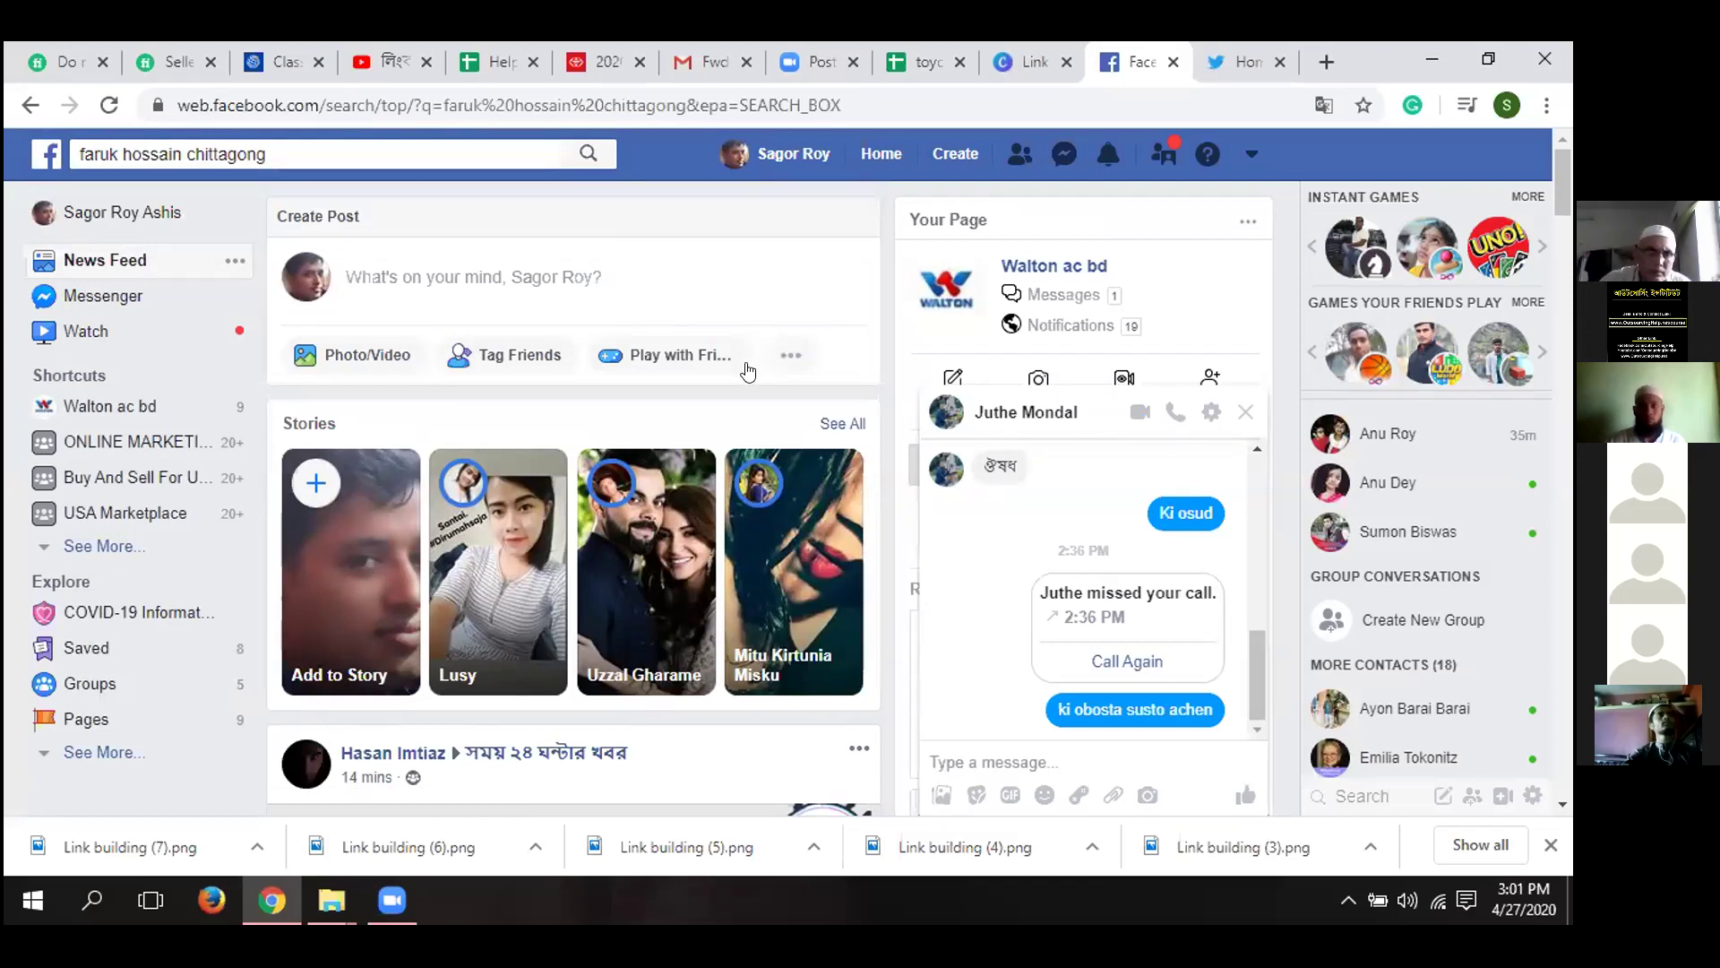
- Friend-request the first matching result, filter Posts From to Public, and minimize the chat
{"action": "left_click", "coordinate": [738, 315]}
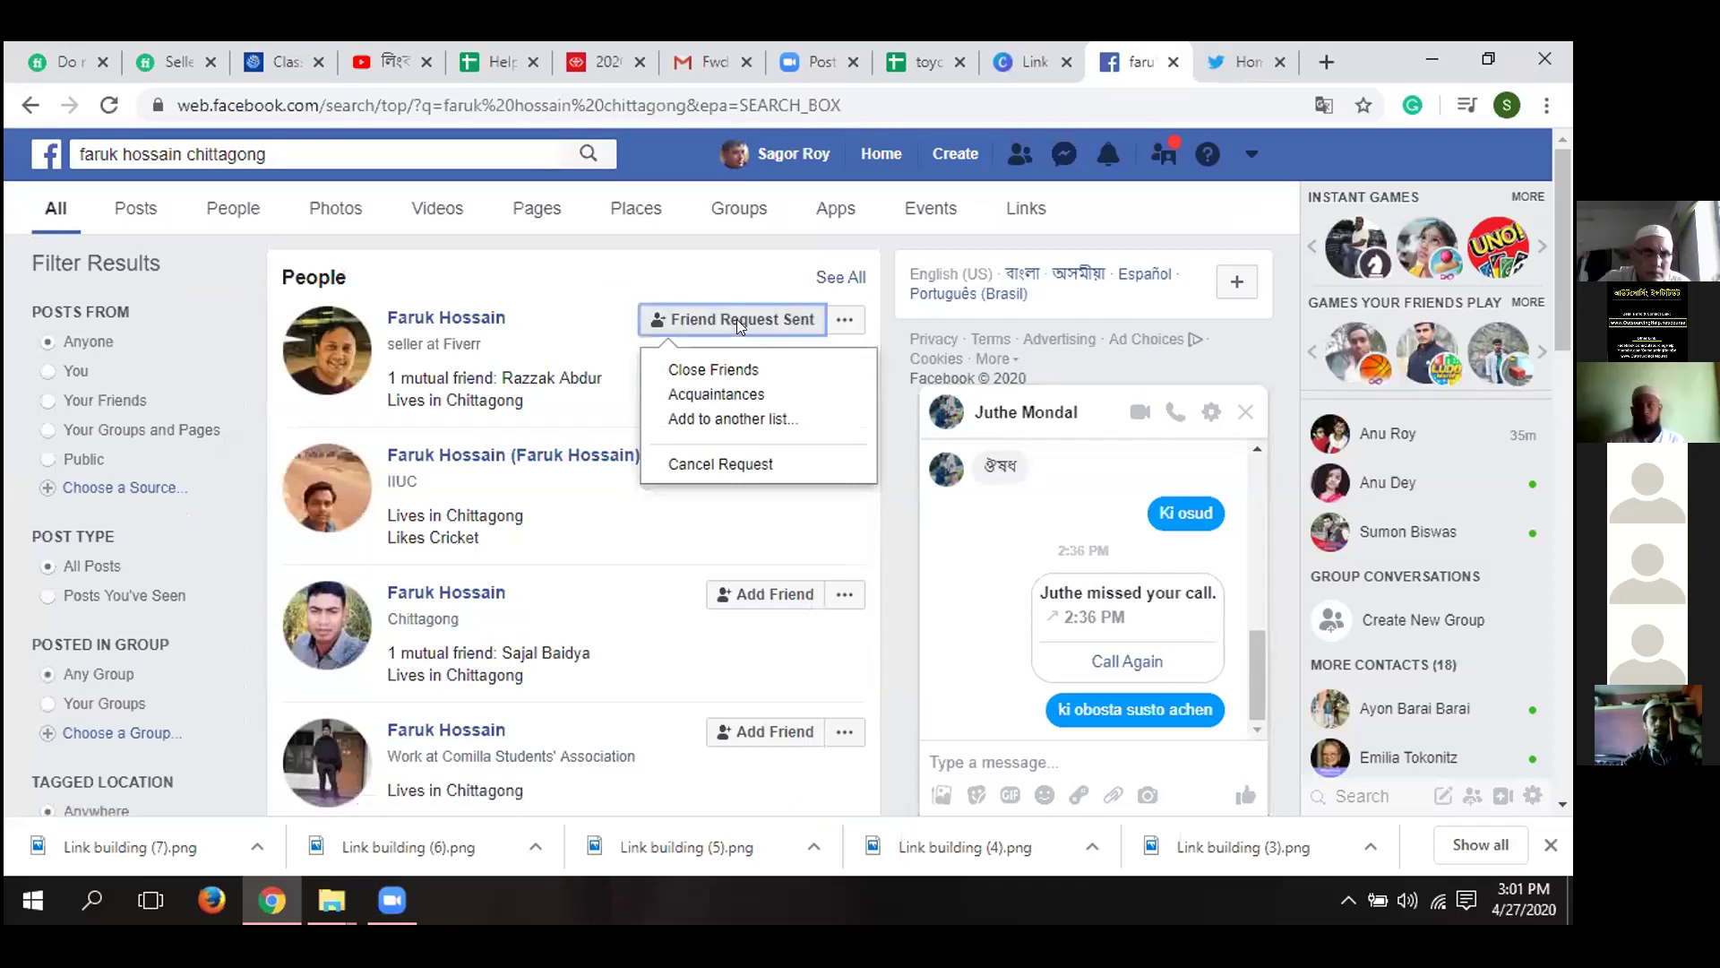
{"action": "key", "text": "Down"}
{"action": "key", "text": "Down"}
{"action": "key", "text": "Down"}
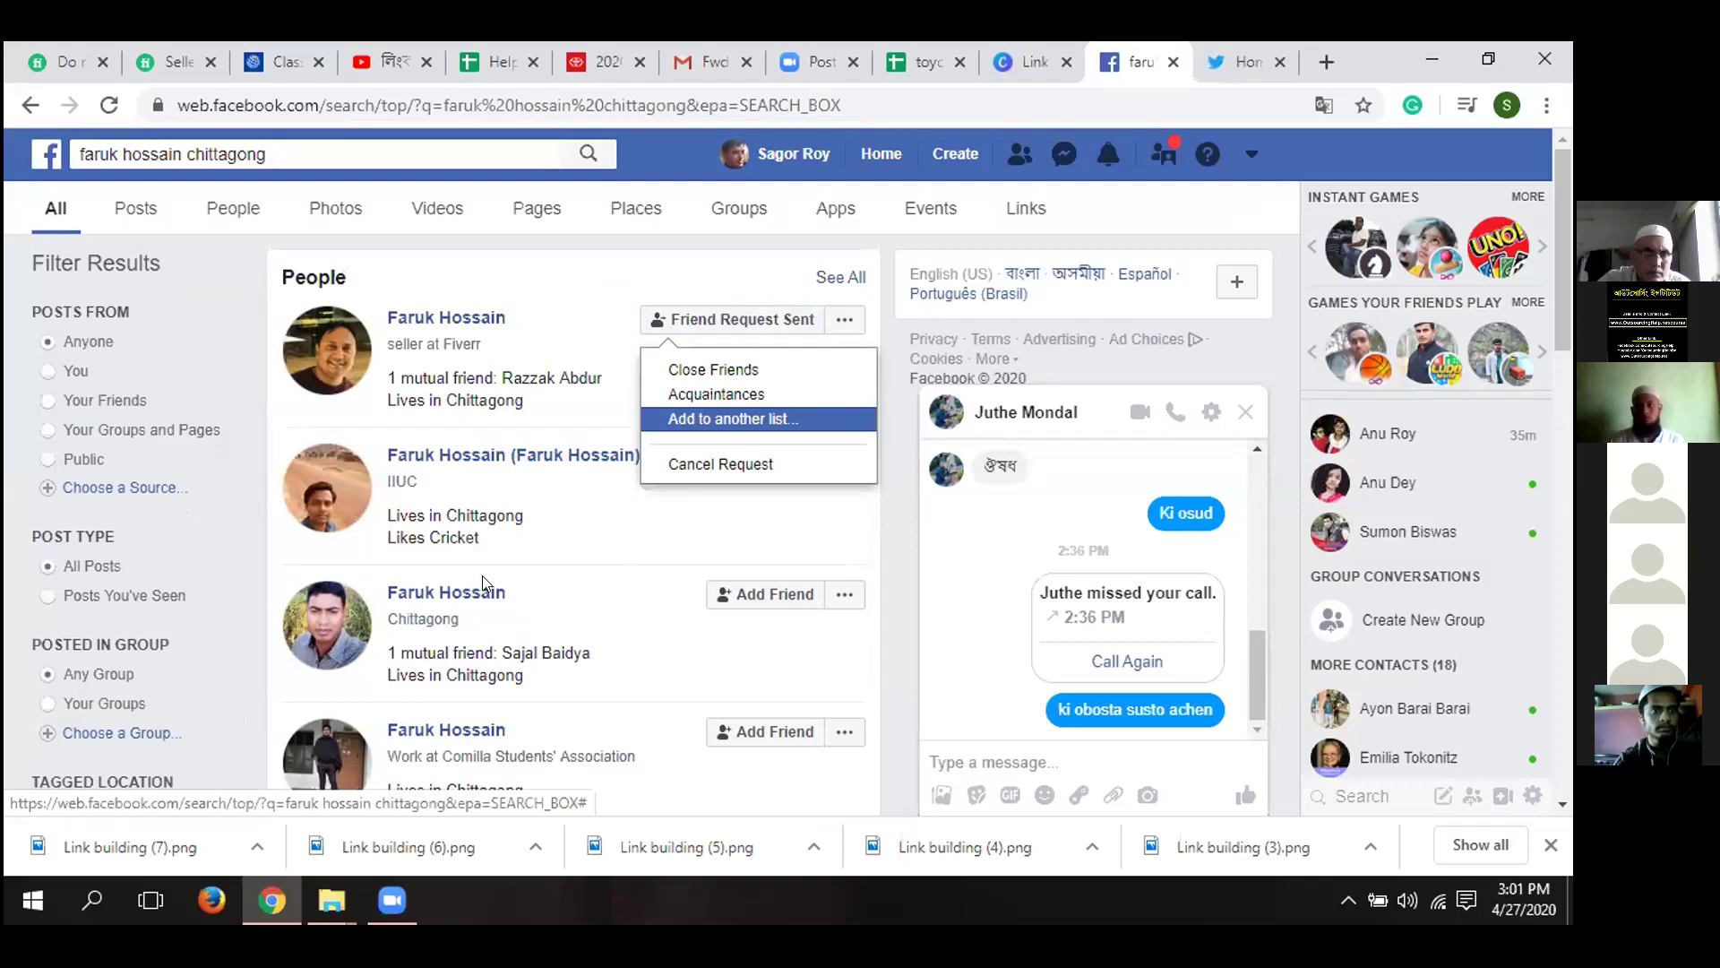
{"action": "left_click", "coordinate": [236, 470]}
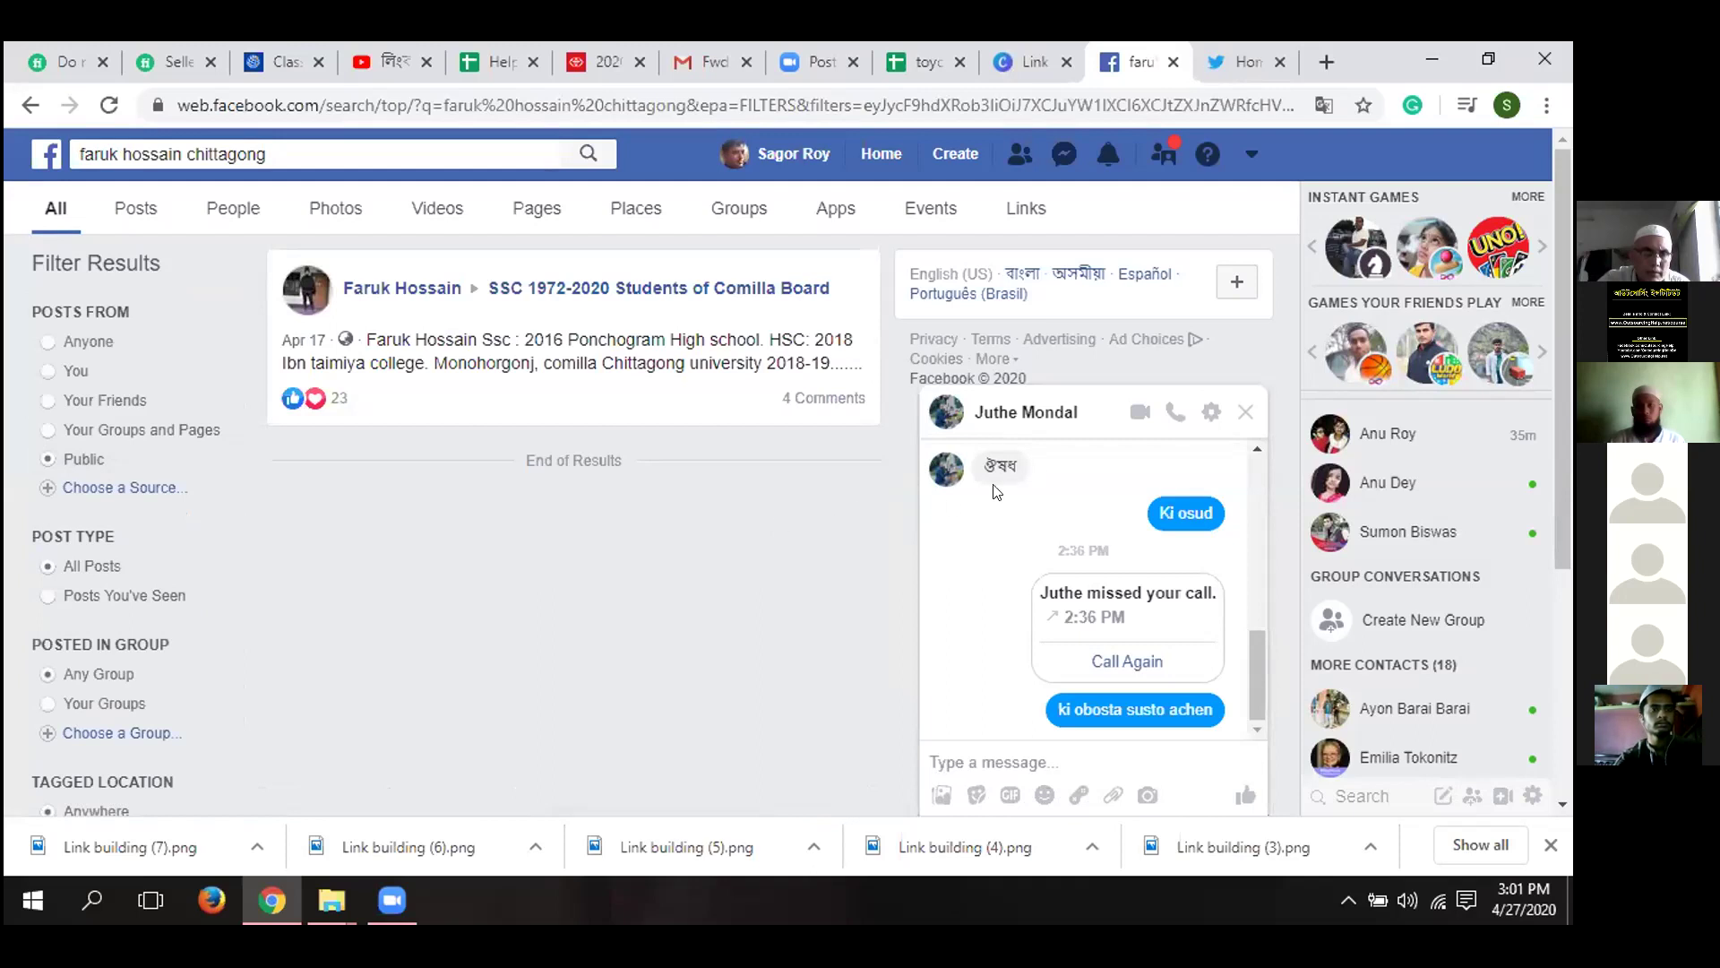
{"action": "left_click", "coordinate": [1250, 417]}
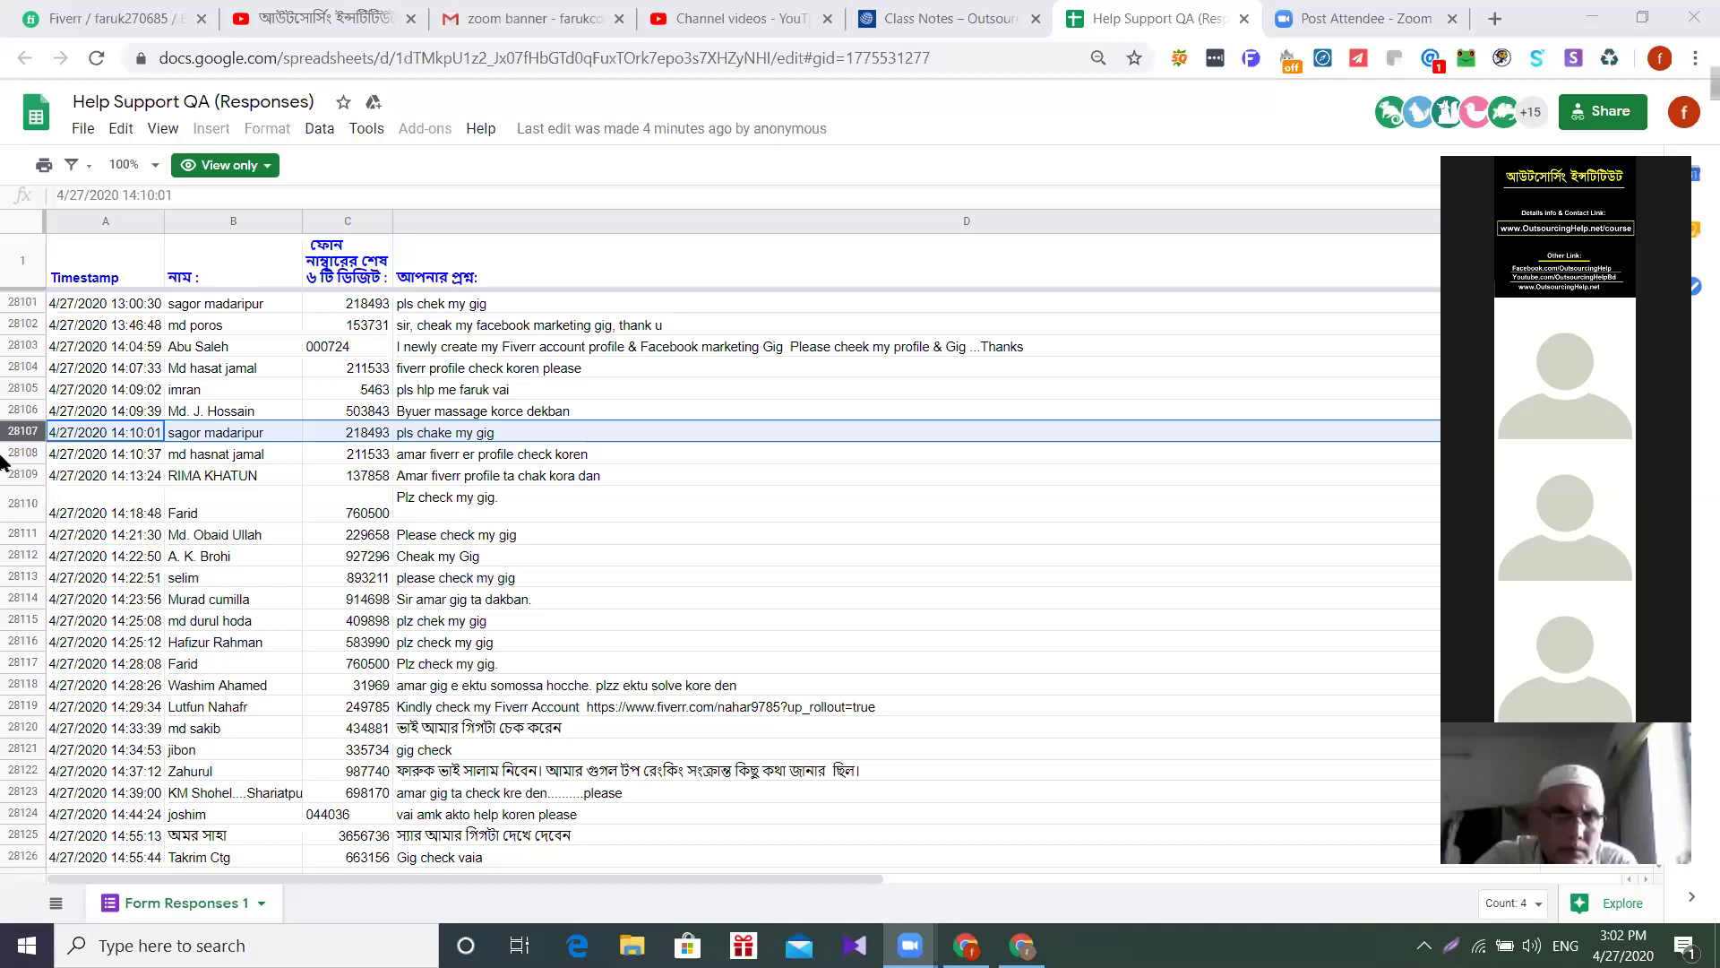
- Select the Form Responses rows 28108 and then 28109
{"action": "left_click", "coordinate": [3, 455]}
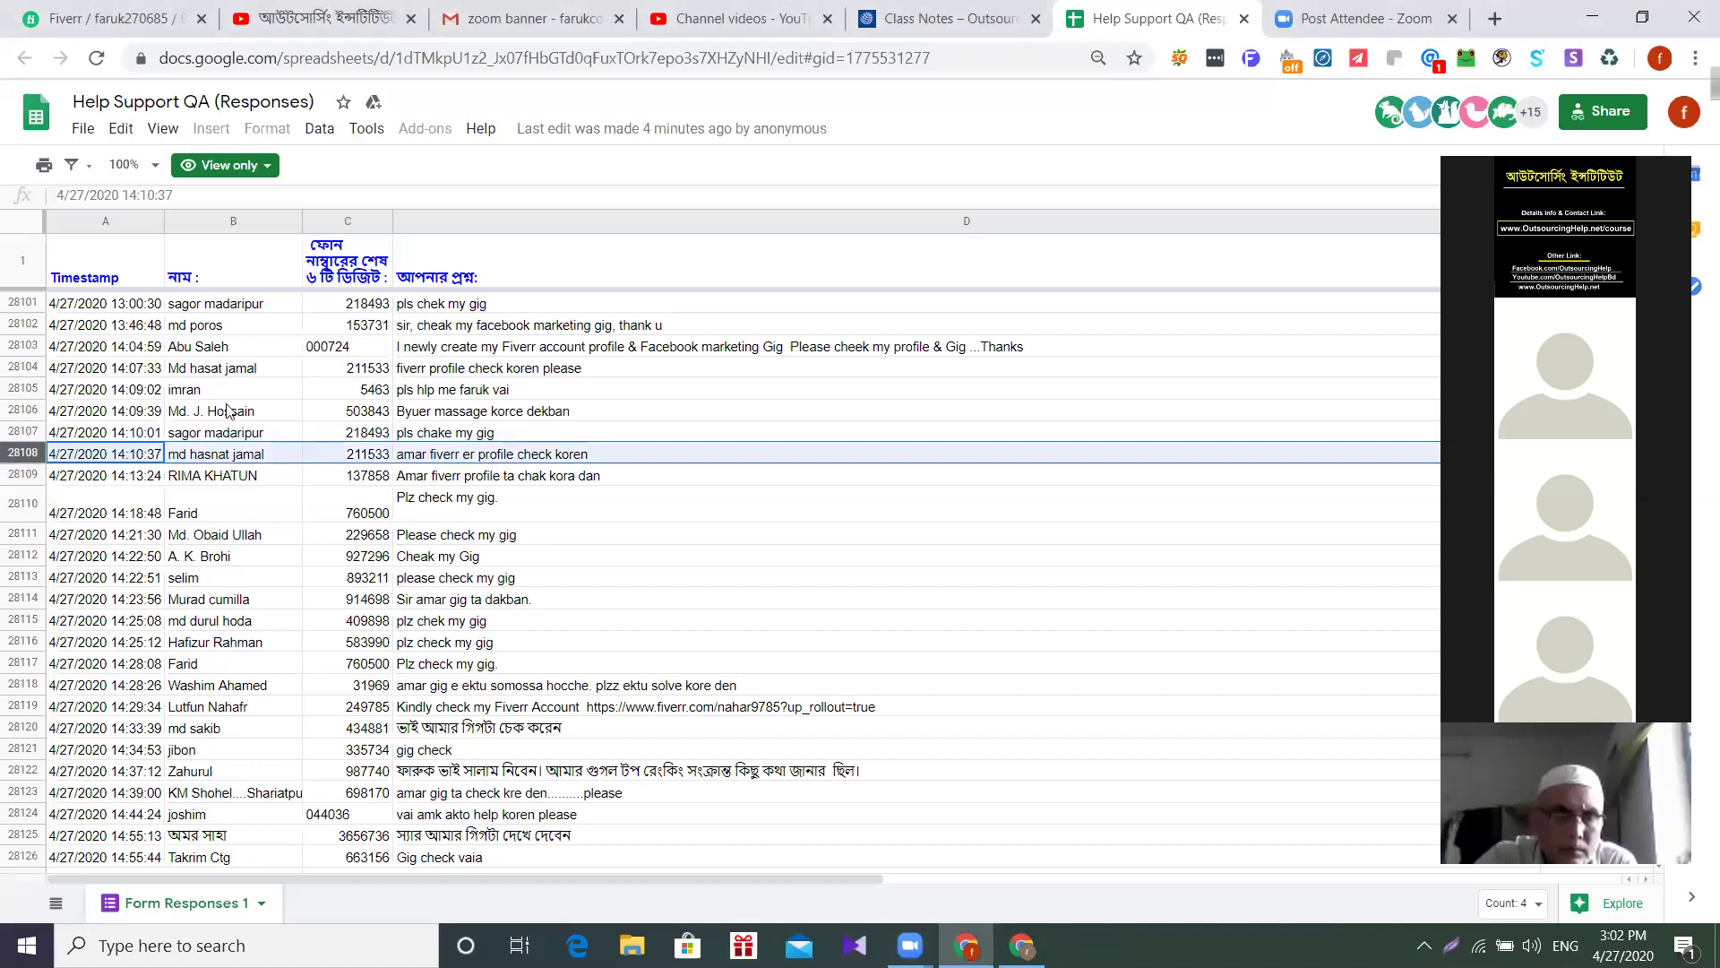
{"action": "left_click", "coordinate": [14, 477]}
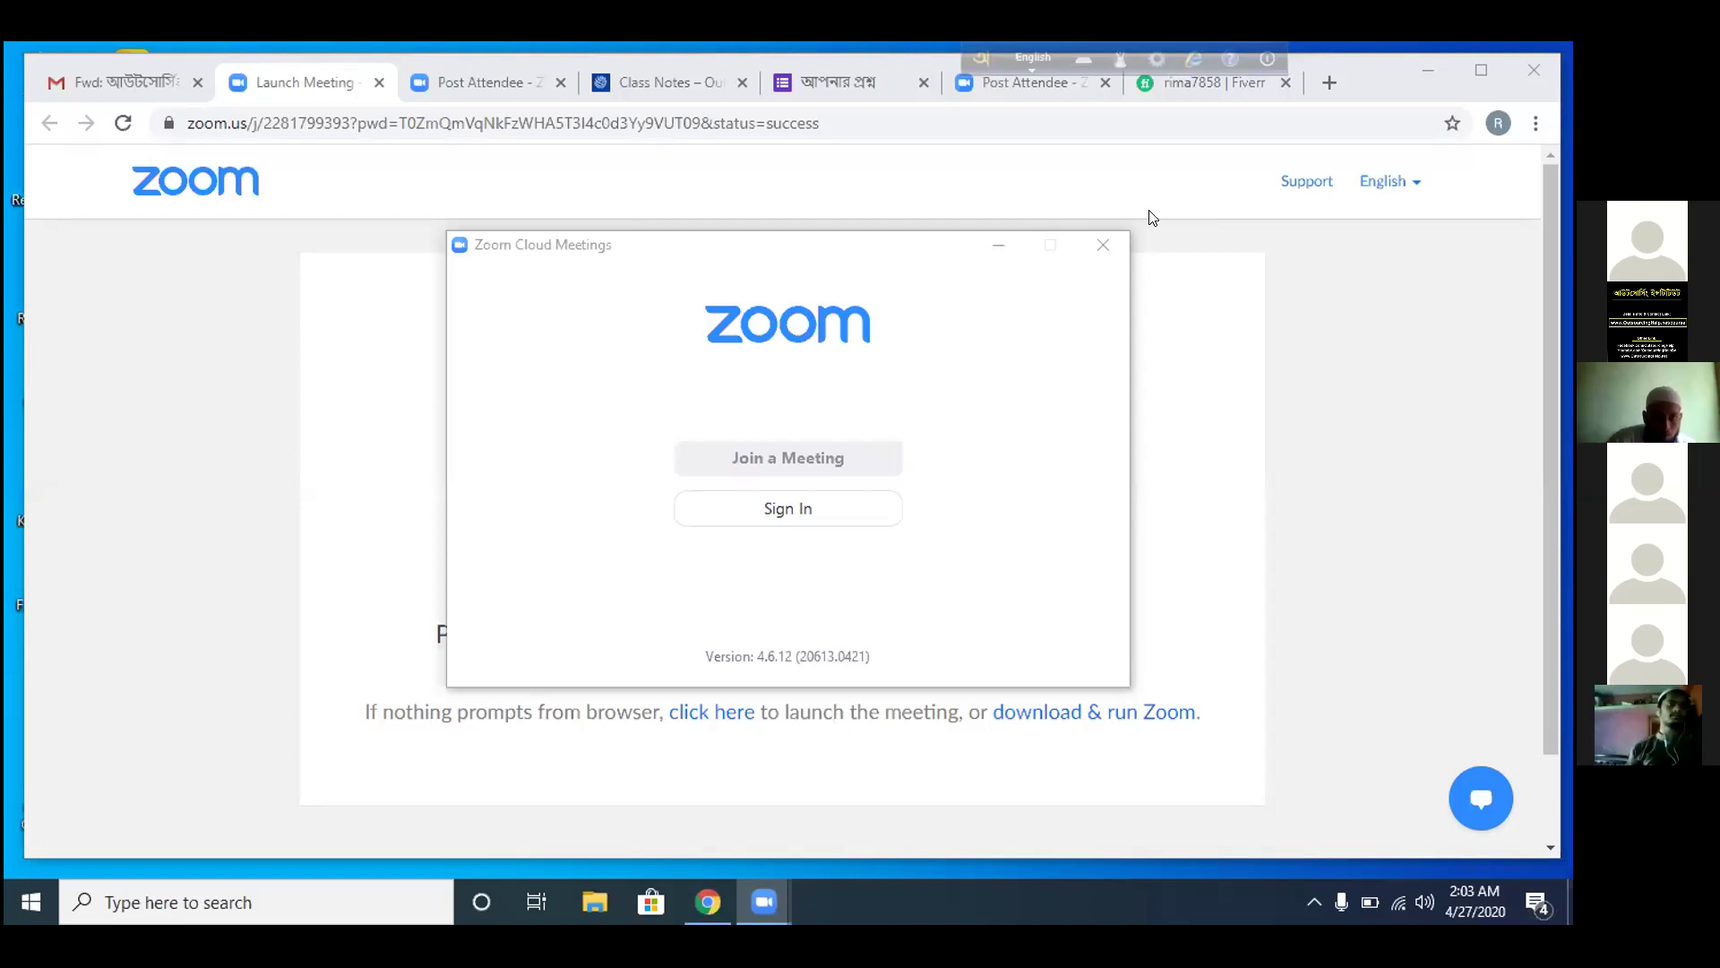
- Close the Zoom start window, return to the Fiverr tab in Chrome, and cancel leaving the meeting
{"action": "left_click", "coordinate": [1108, 237]}
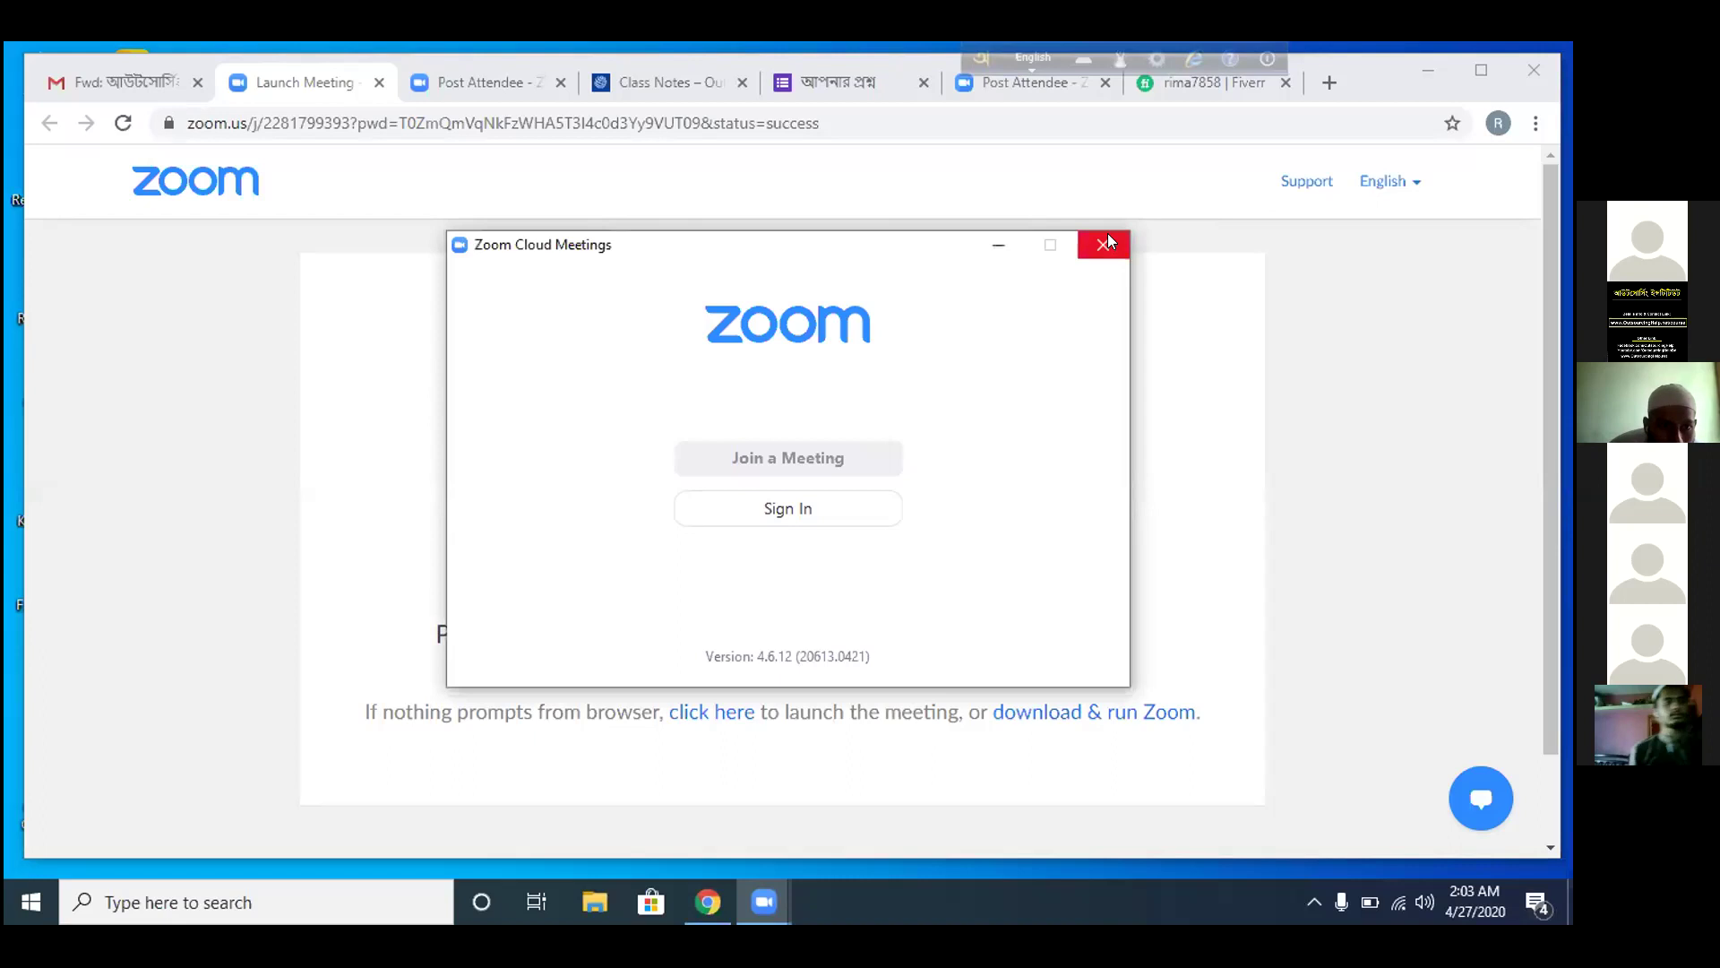
{"action": "left_click", "coordinate": [1203, 110]}
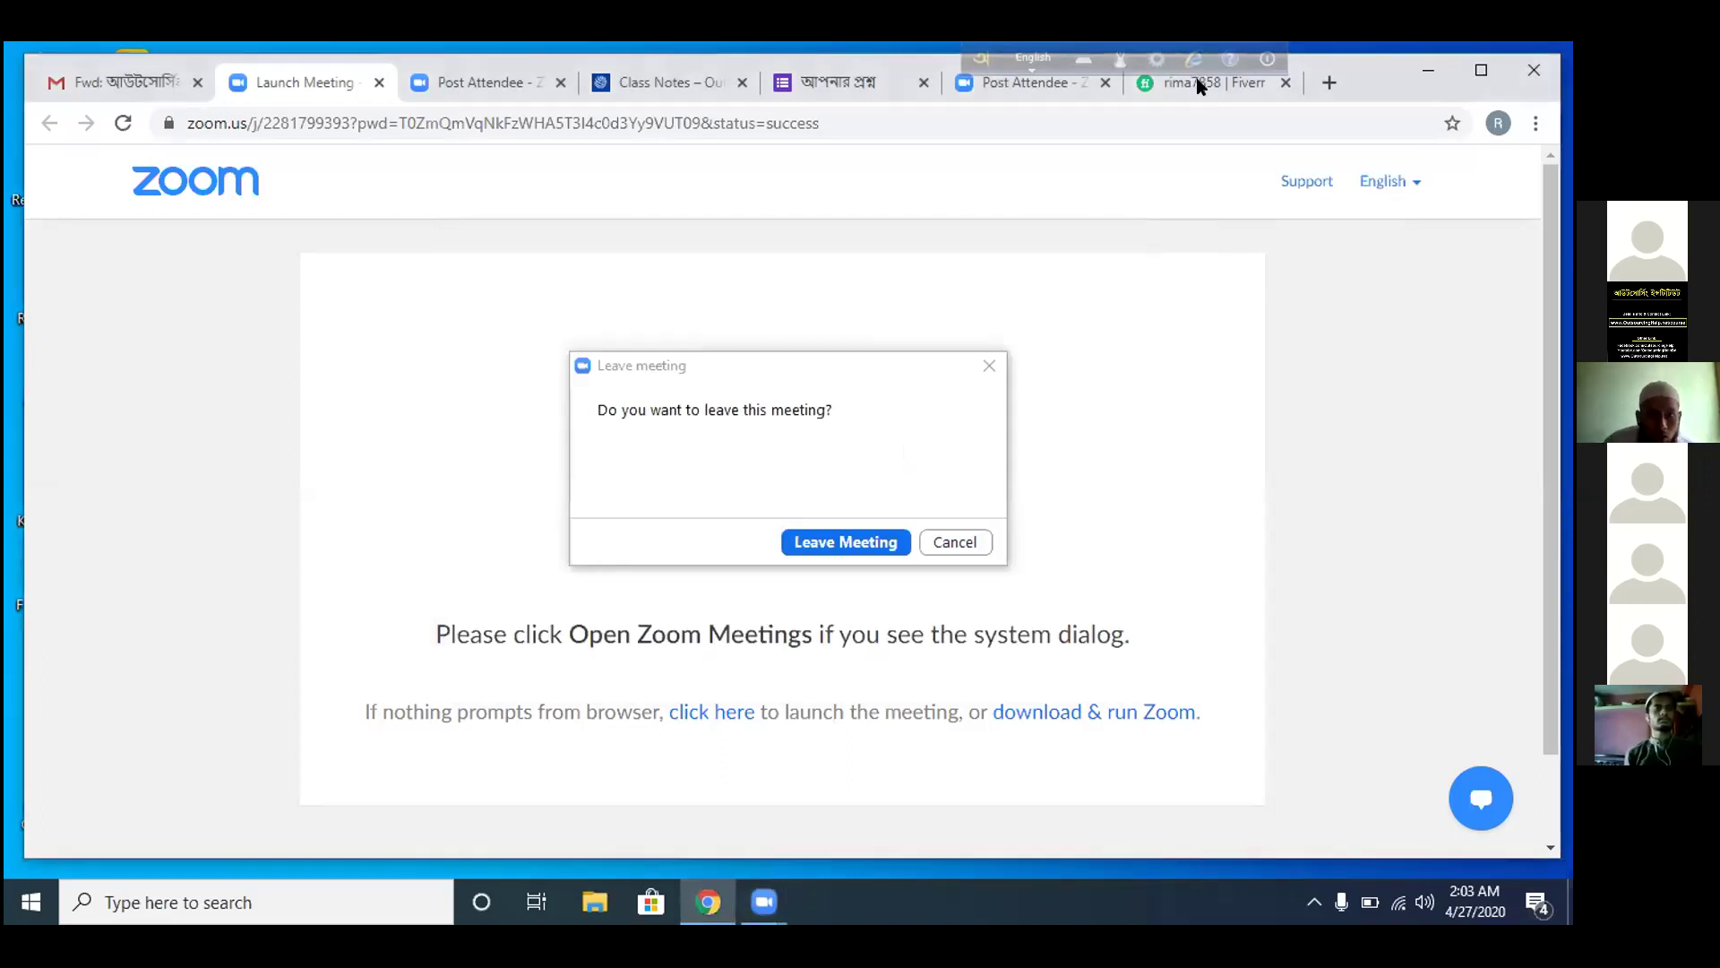
{"action": "left_click", "coordinate": [1198, 83]}
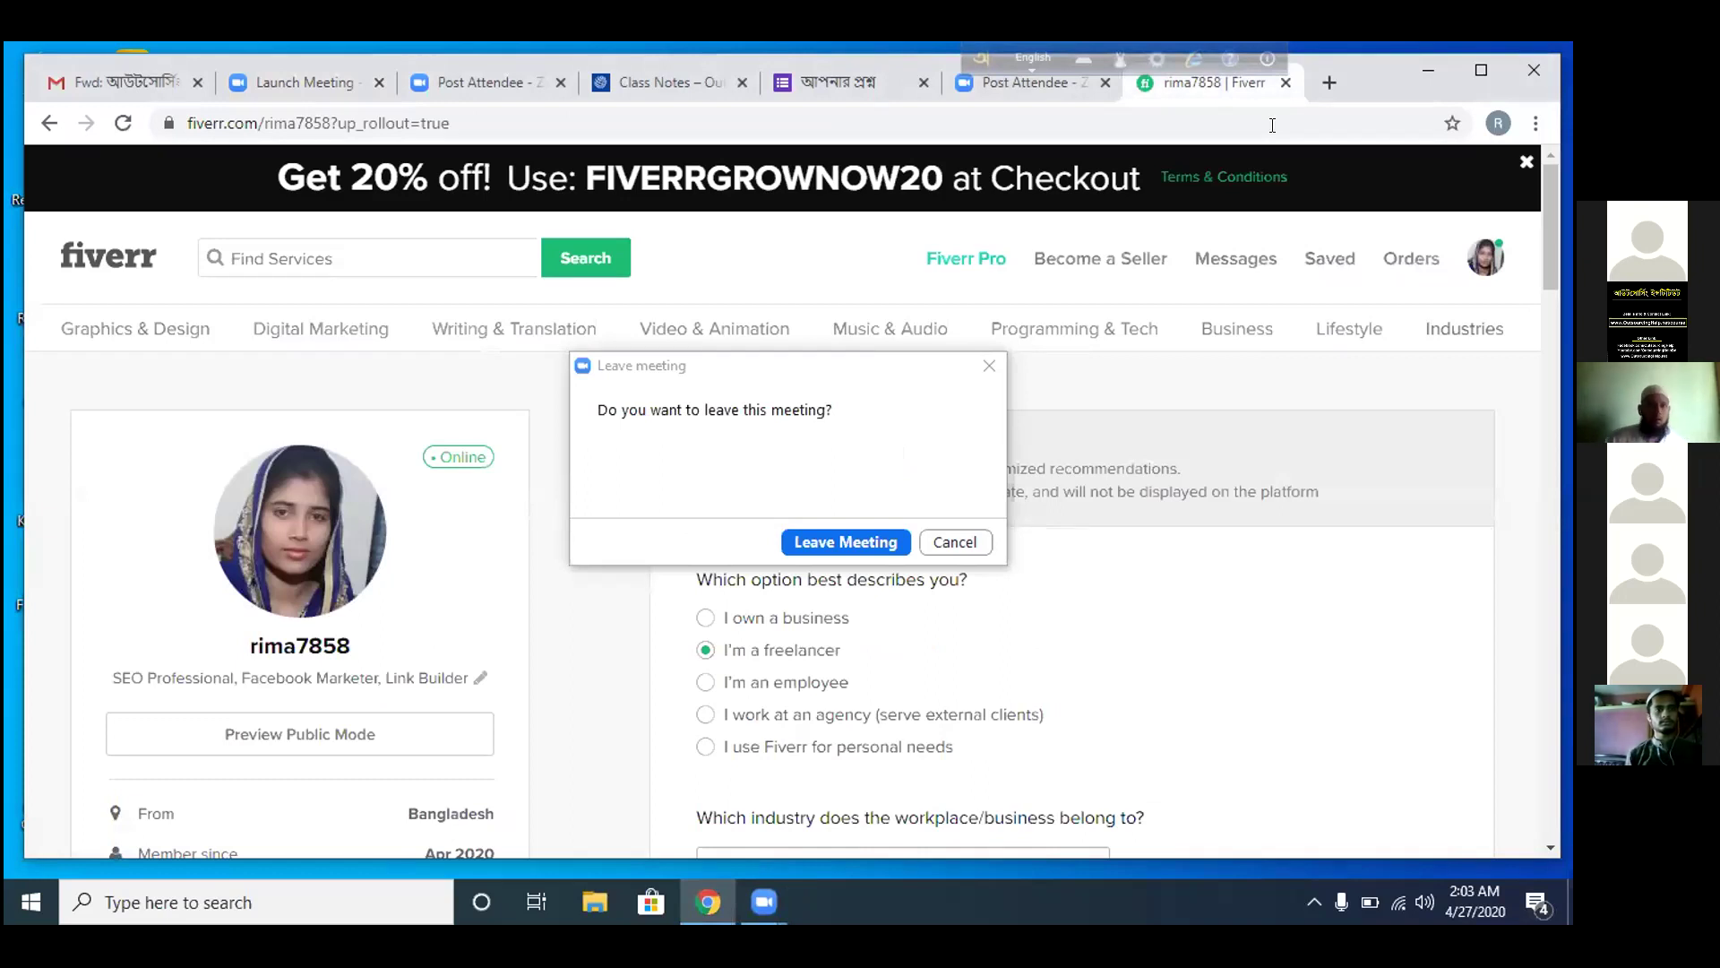
{"action": "left_click", "coordinate": [934, 538]}
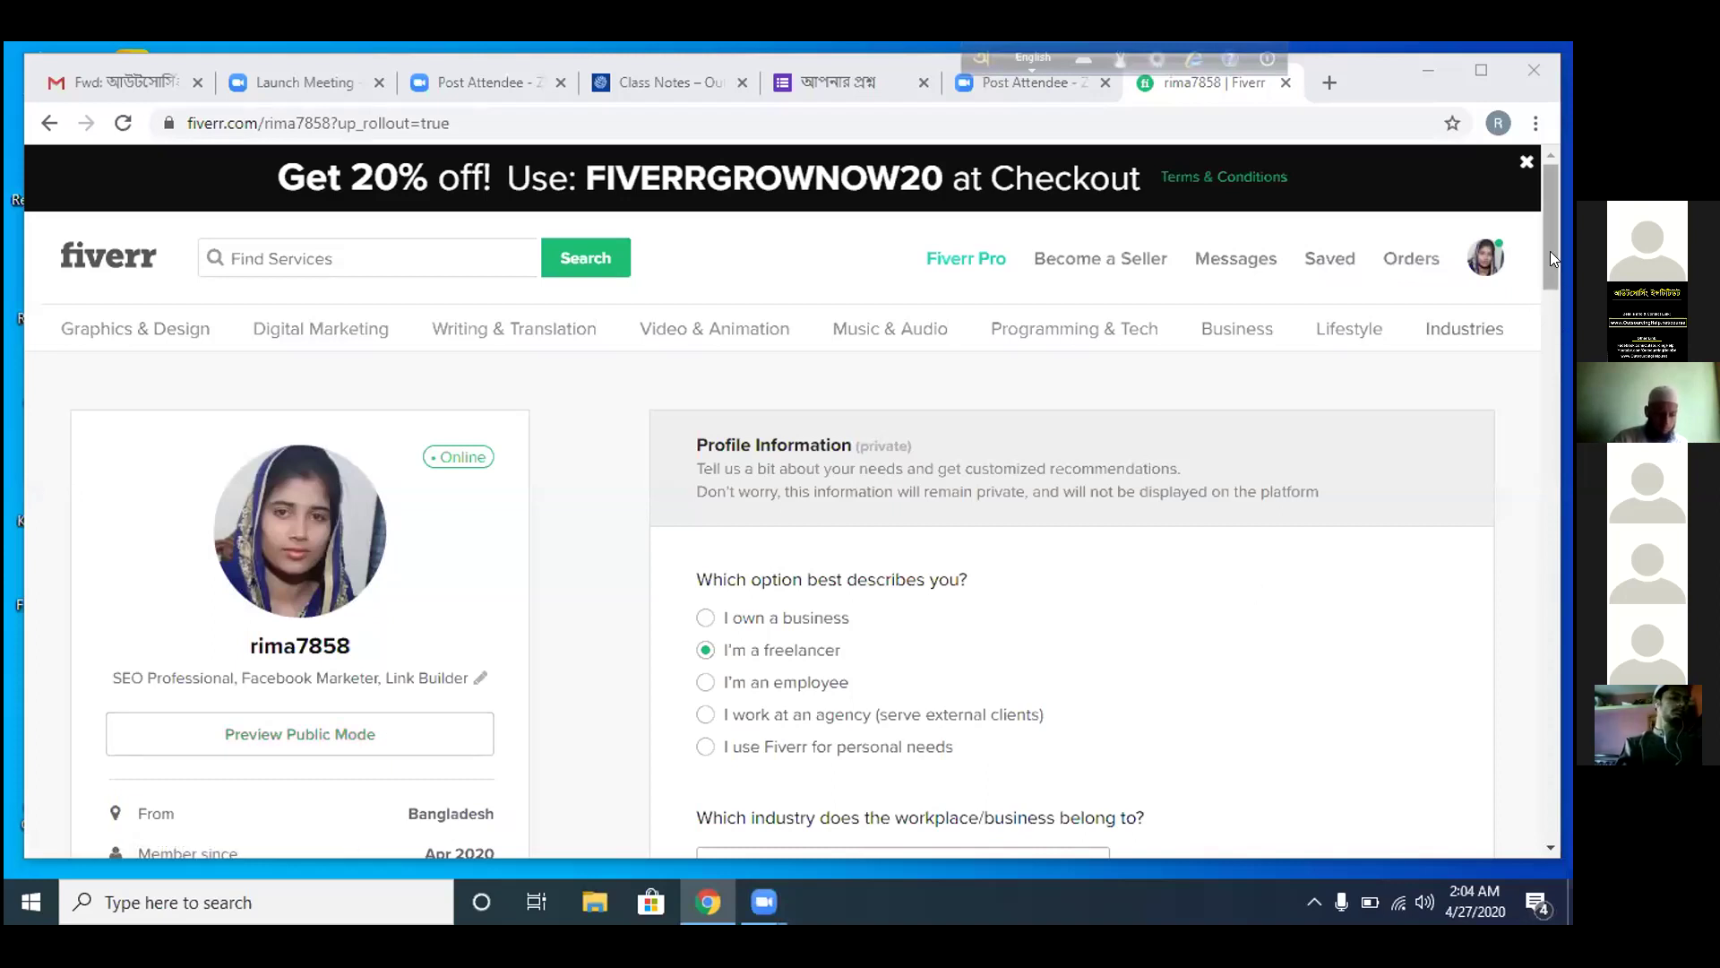
{"action": "left_click_drag", "start_coordinate": [1550, 258], "coordinate": [1555, 419]}
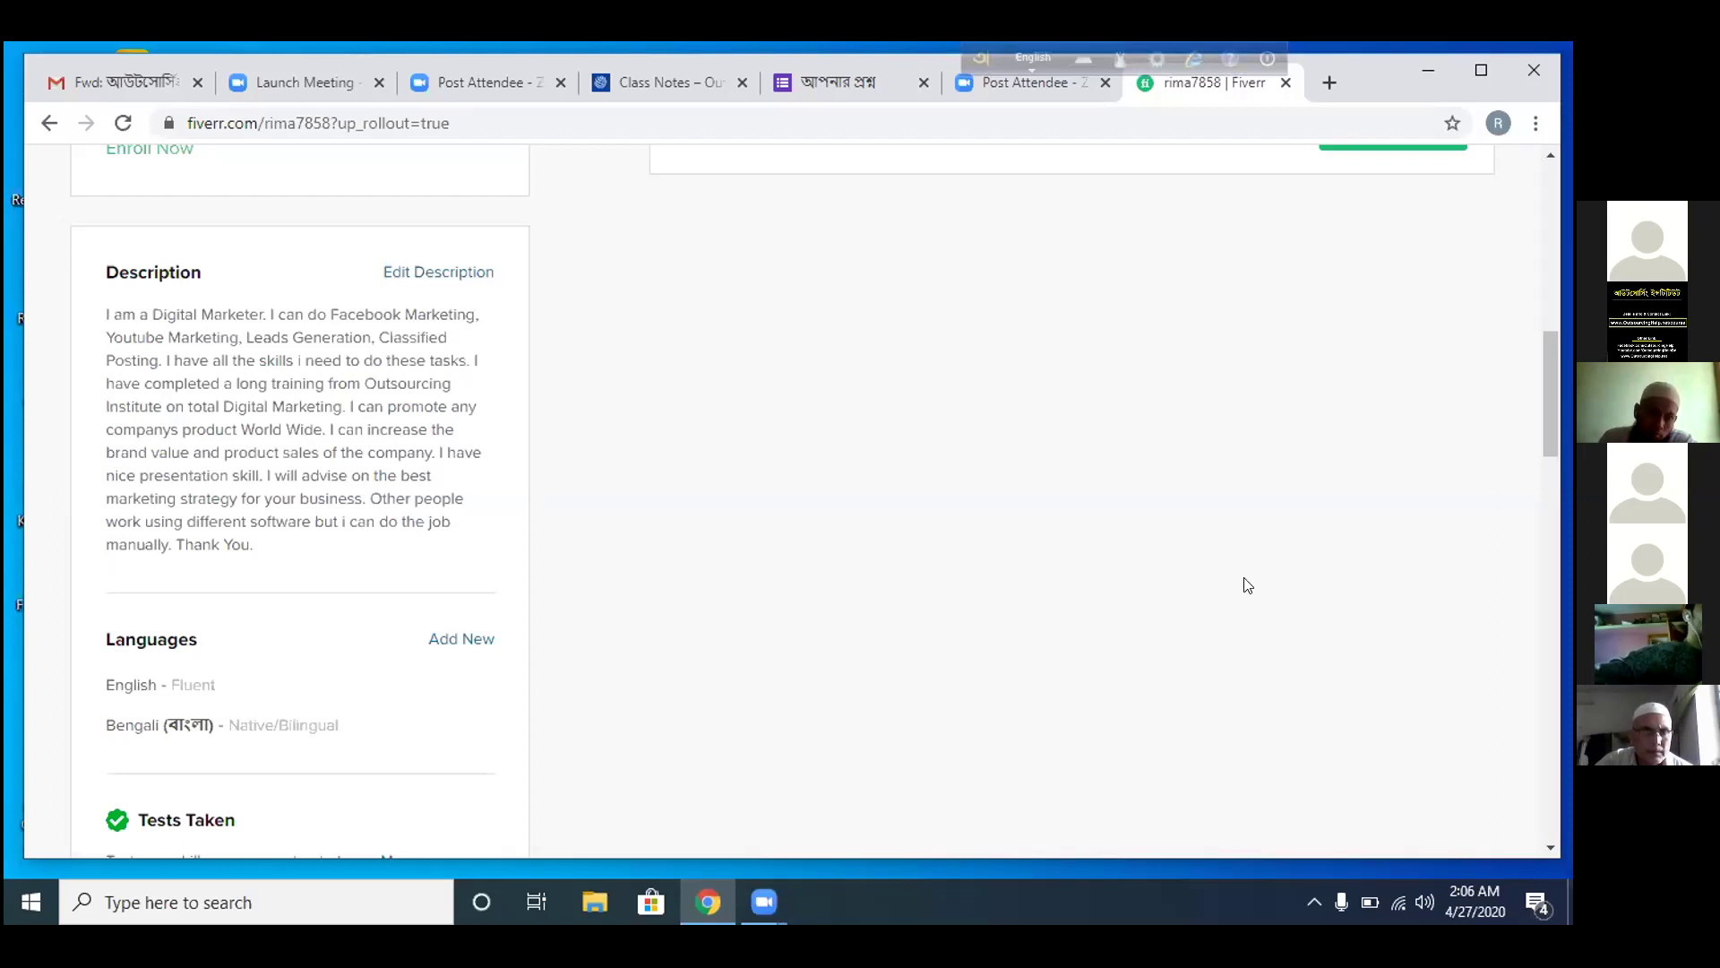
{"action": "scroll", "coordinate": [1550, 382], "scroll_direction": "down", "scroll_amount": 8}
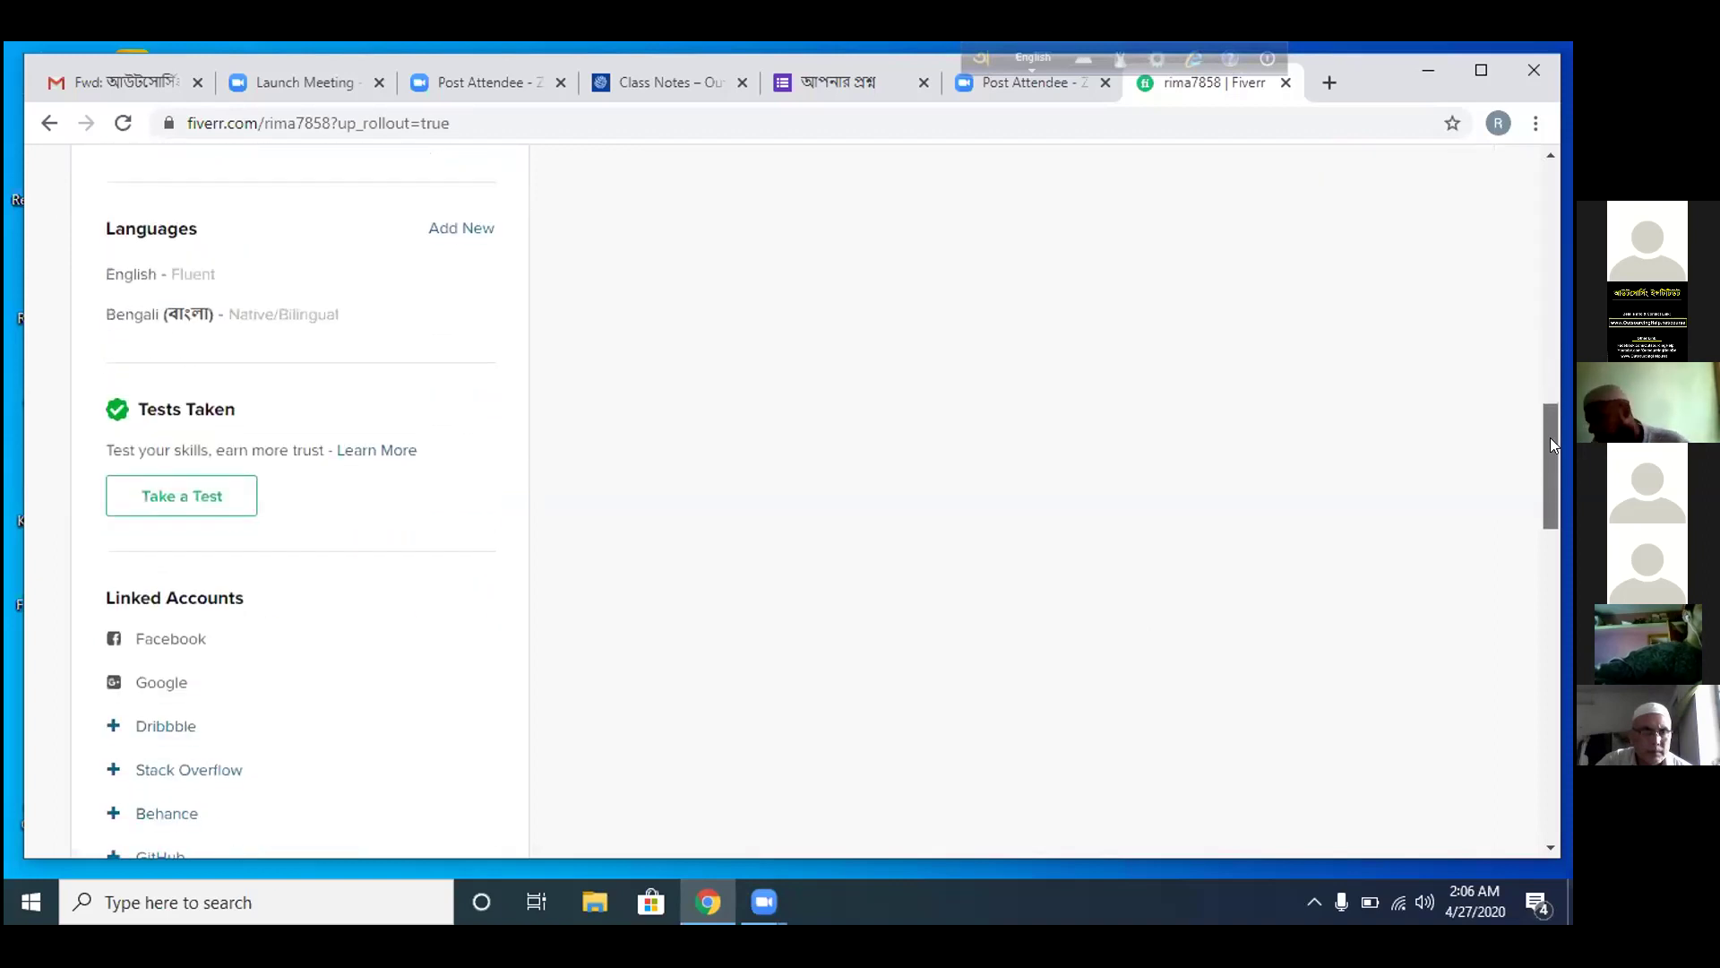
{"action": "scroll", "coordinate": [1553, 444], "scroll_direction": "down", "scroll_amount": 1}
{"action": "scroll", "coordinate": [1553, 443], "scroll_direction": "down", "scroll_amount": 4}
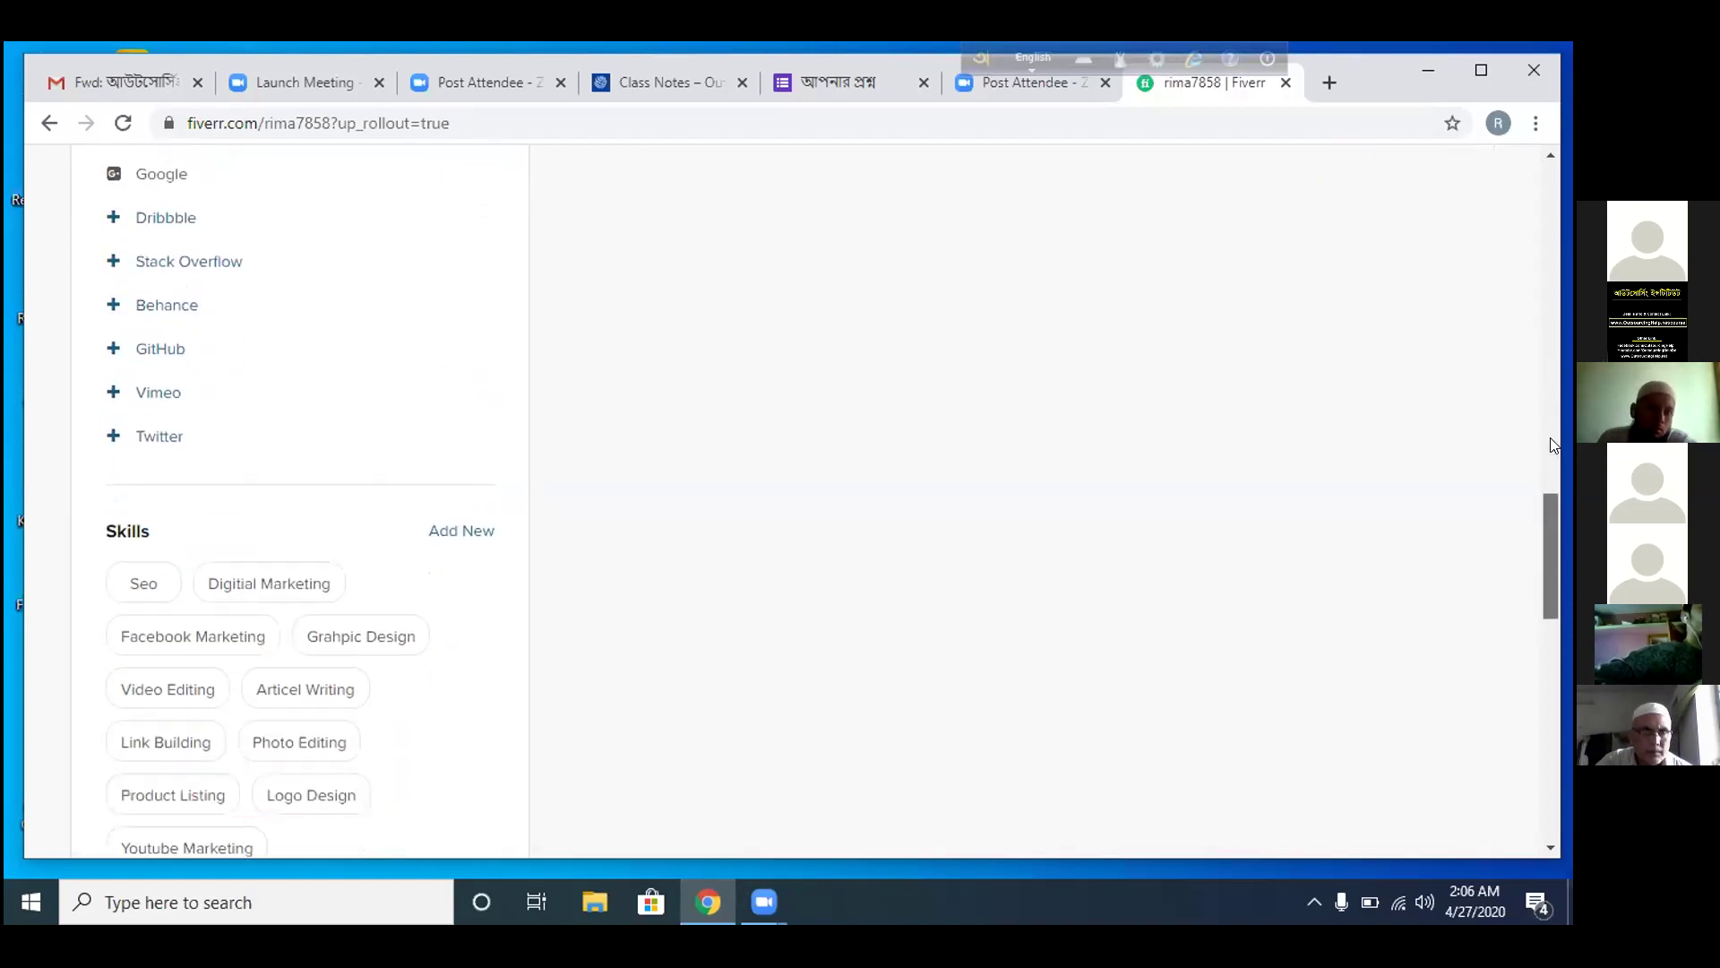
{"action": "scroll", "coordinate": [1552, 444], "scroll_direction": "down", "scroll_amount": 5}
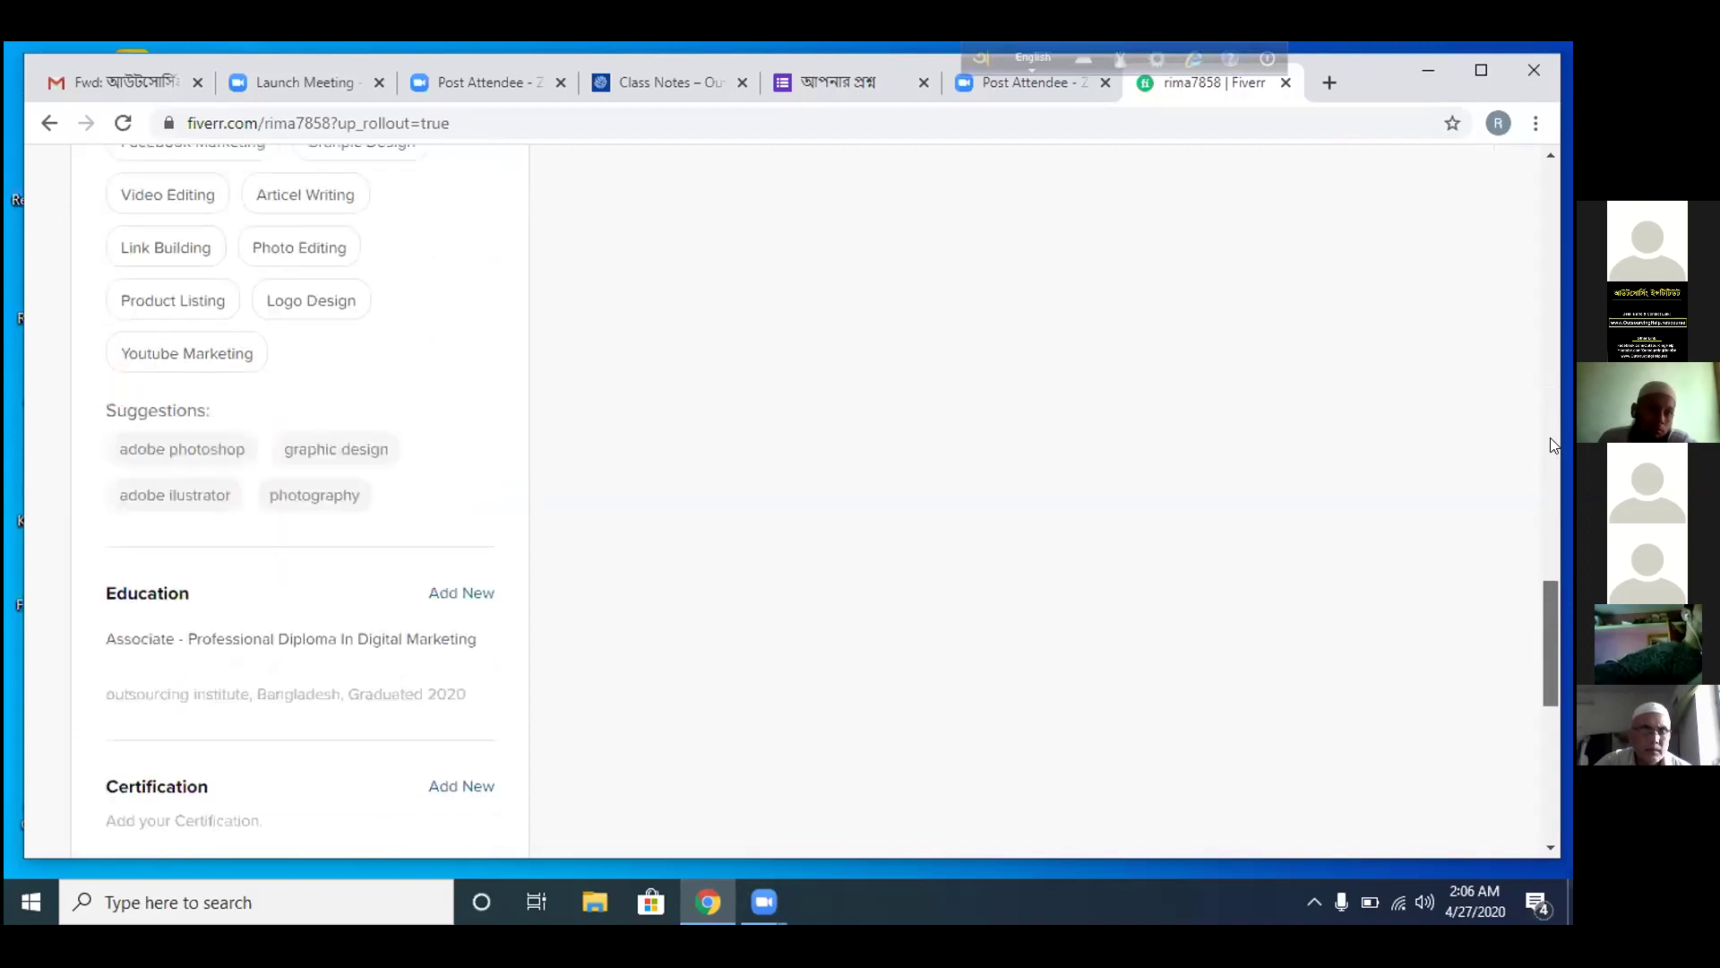
{"action": "scroll", "coordinate": [1552, 444], "scroll_direction": "up", "scroll_amount": 4}
{"action": "scroll", "coordinate": [1553, 443], "scroll_direction": "down", "scroll_amount": 4}
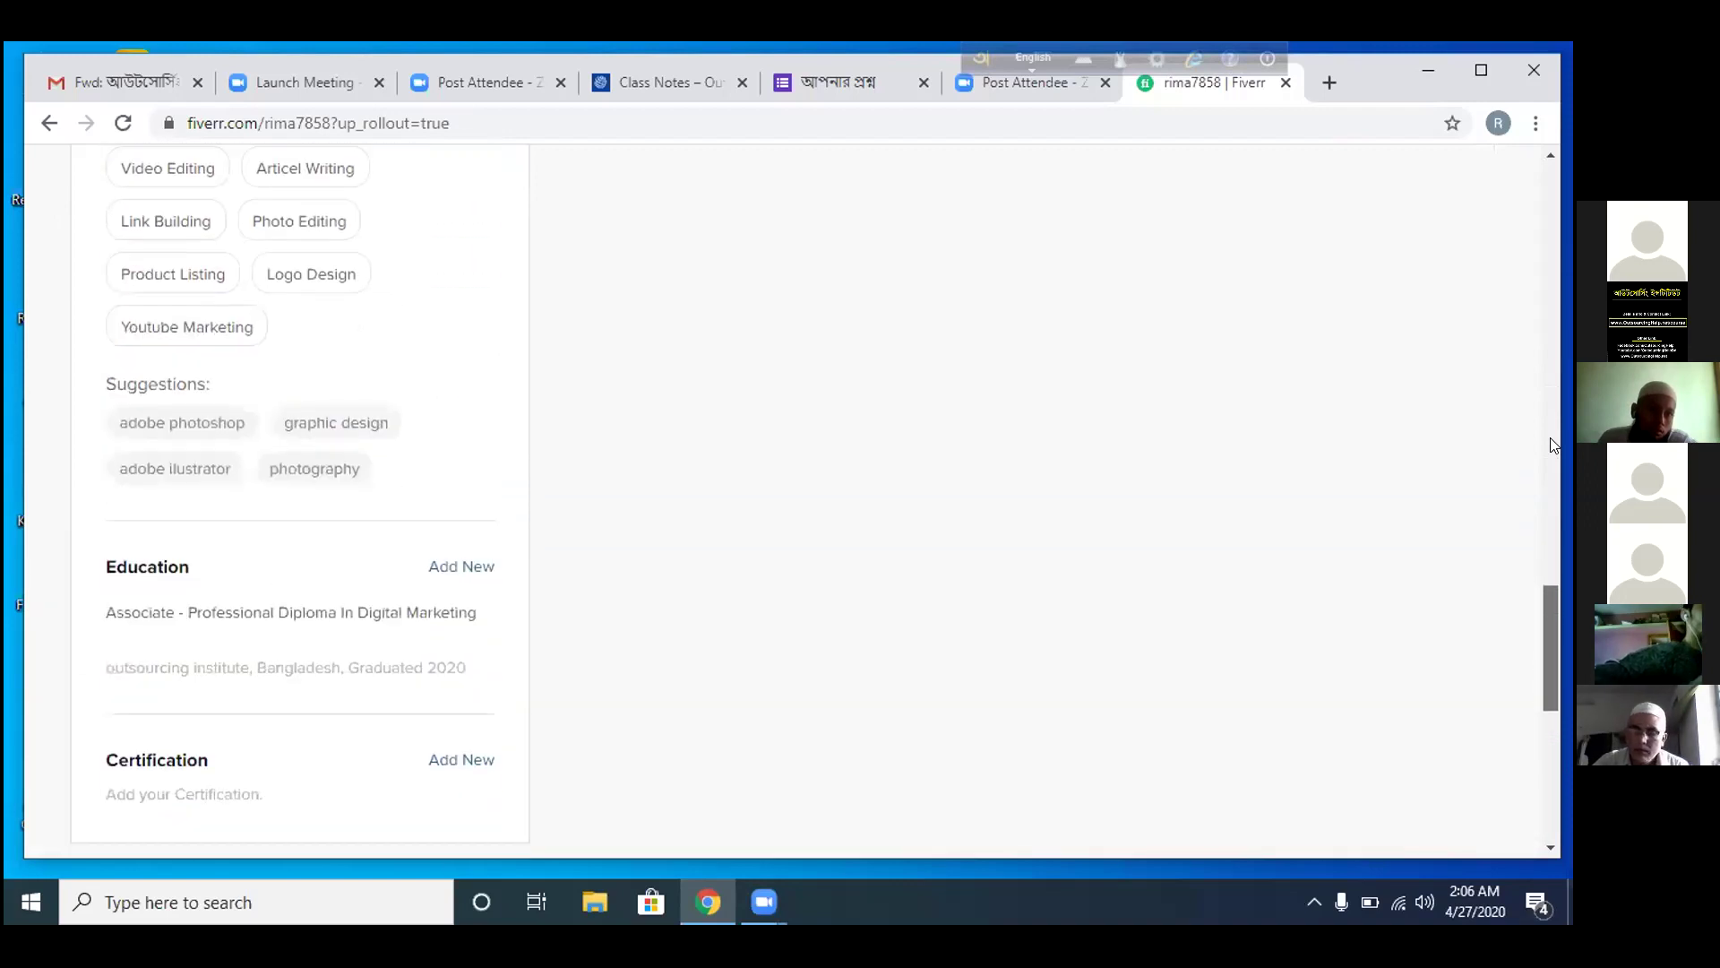
{"action": "scroll", "coordinate": [1554, 446], "scroll_direction": "up", "scroll_amount": 3}
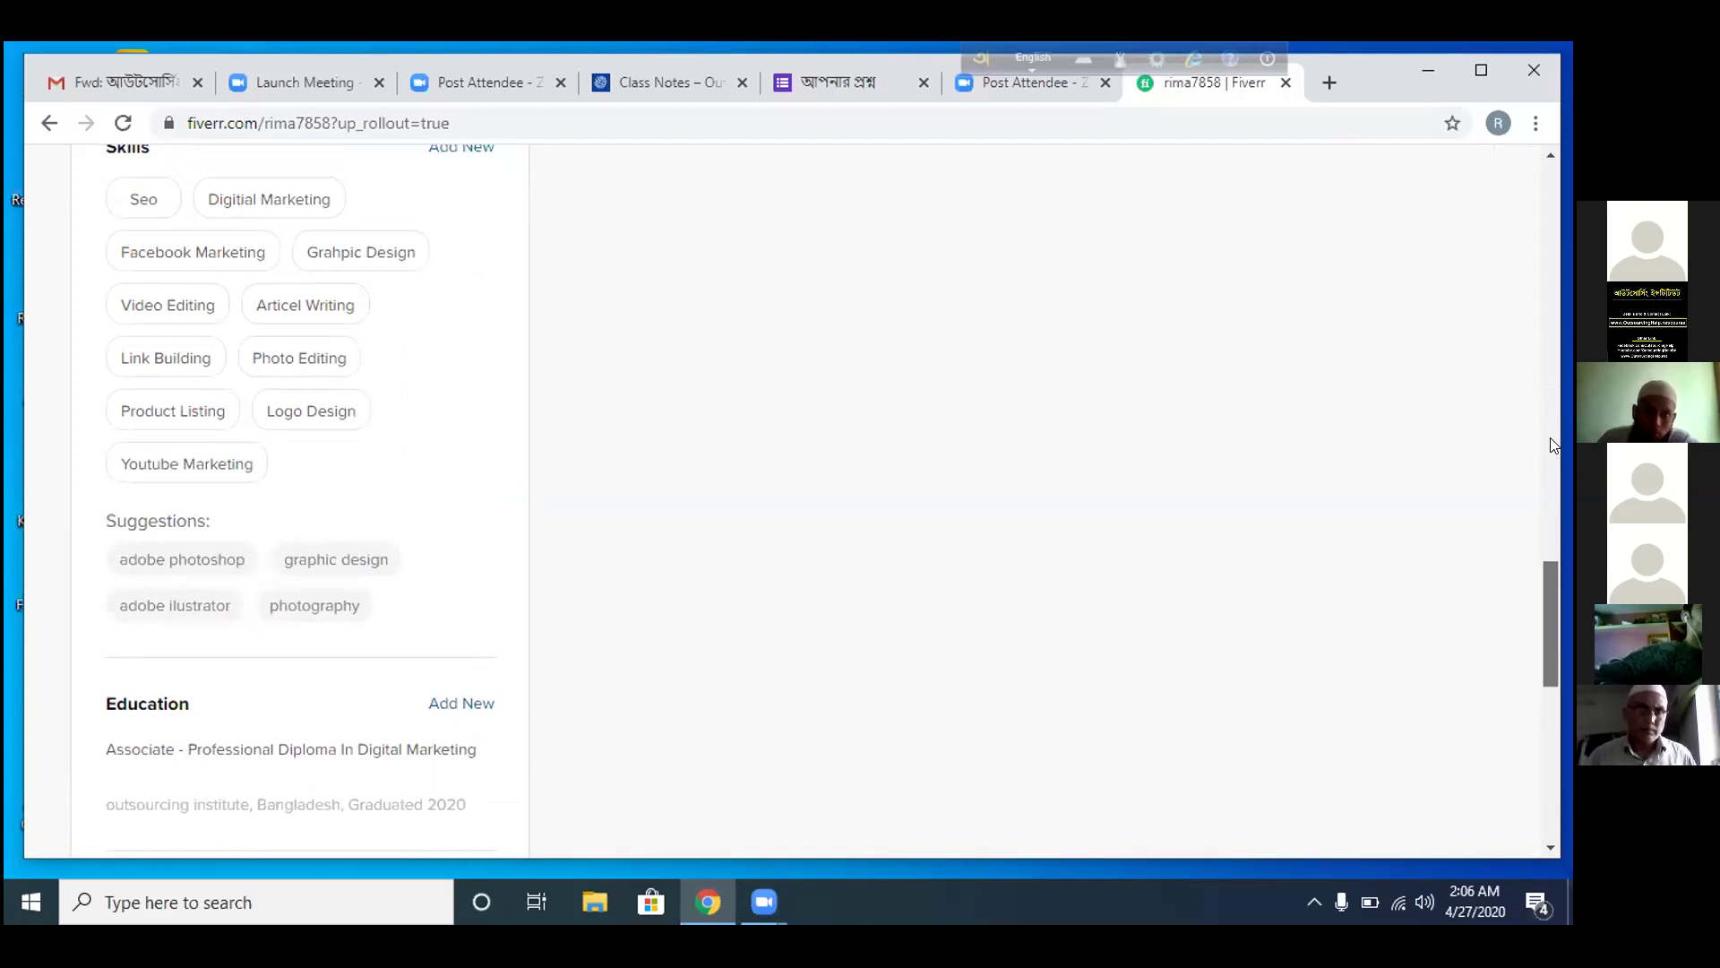
{"action": "scroll", "coordinate": [1553, 444], "scroll_direction": "up", "scroll_amount": 1}
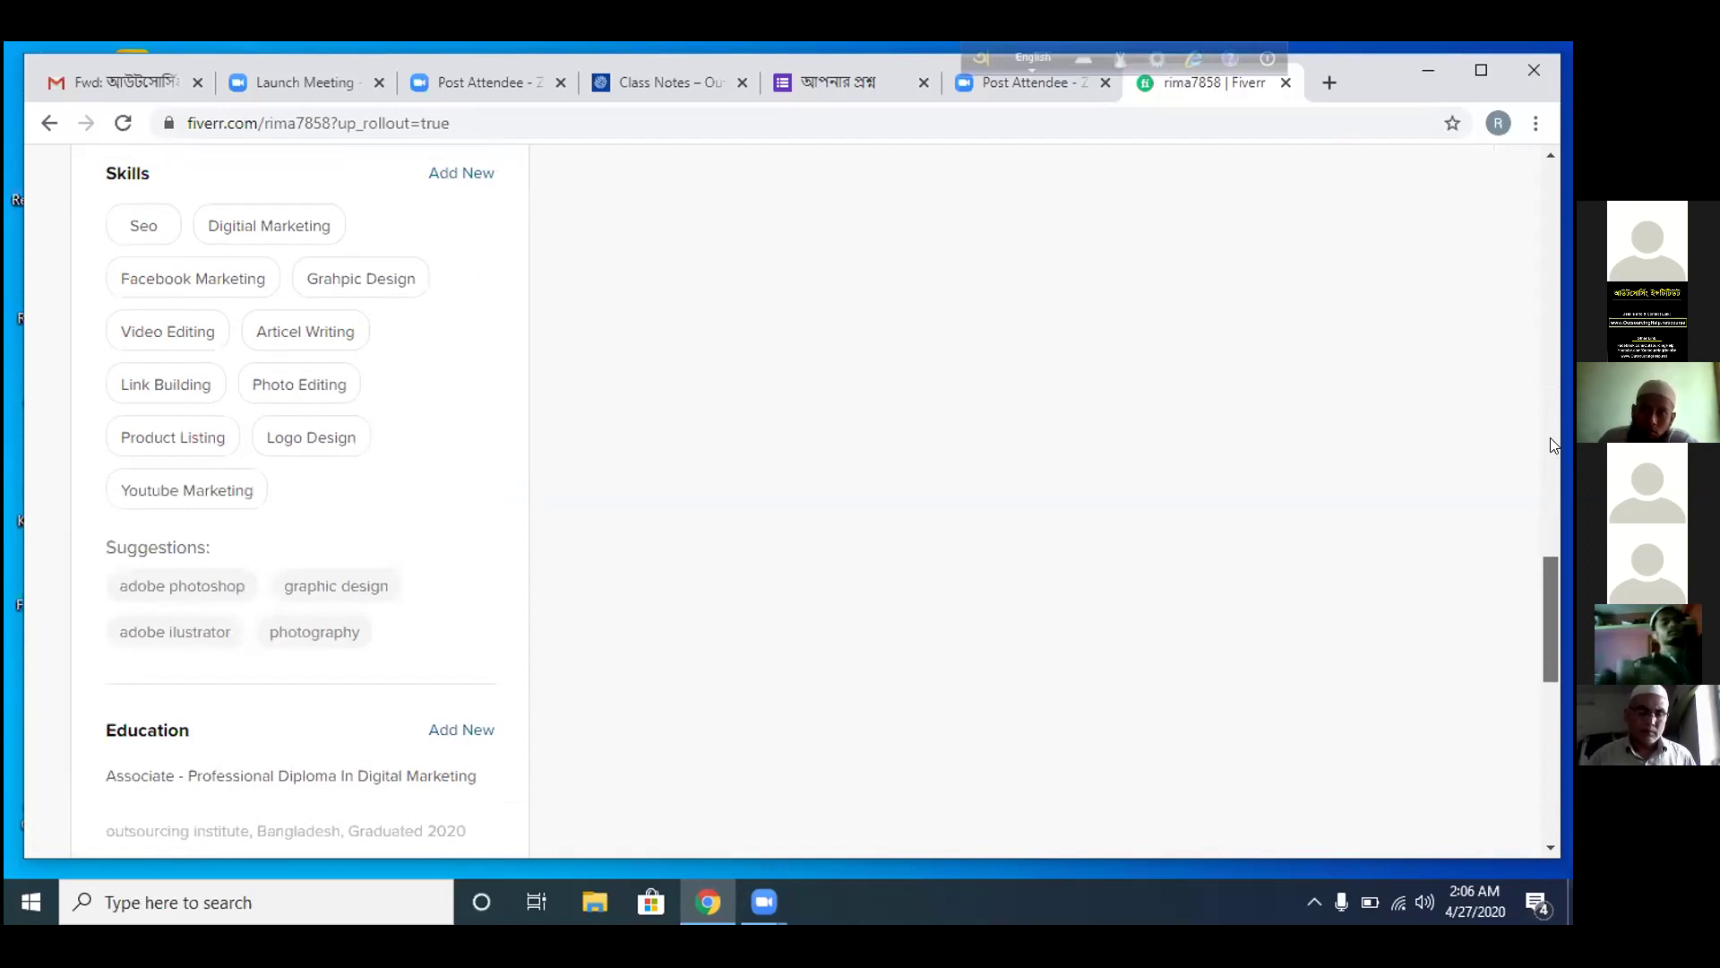
{"action": "scroll", "coordinate": [1553, 444], "scroll_direction": "up", "scroll_amount": 2}
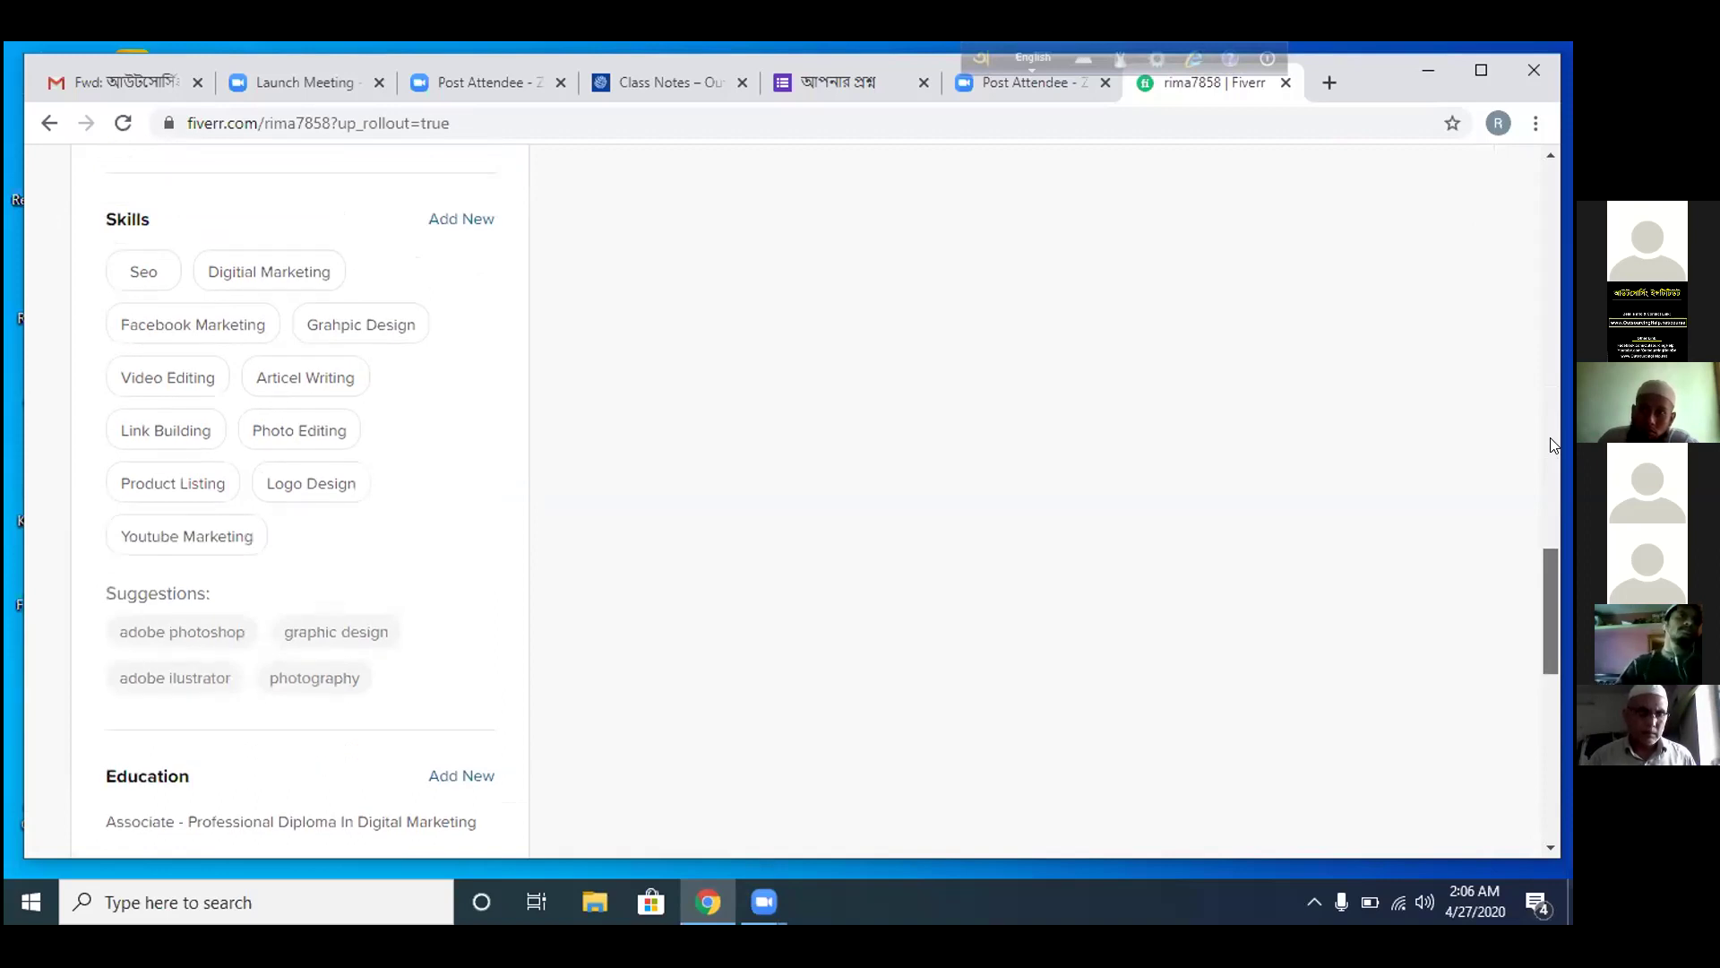
{"action": "scroll", "coordinate": [1552, 443], "scroll_direction": "up", "scroll_amount": 6}
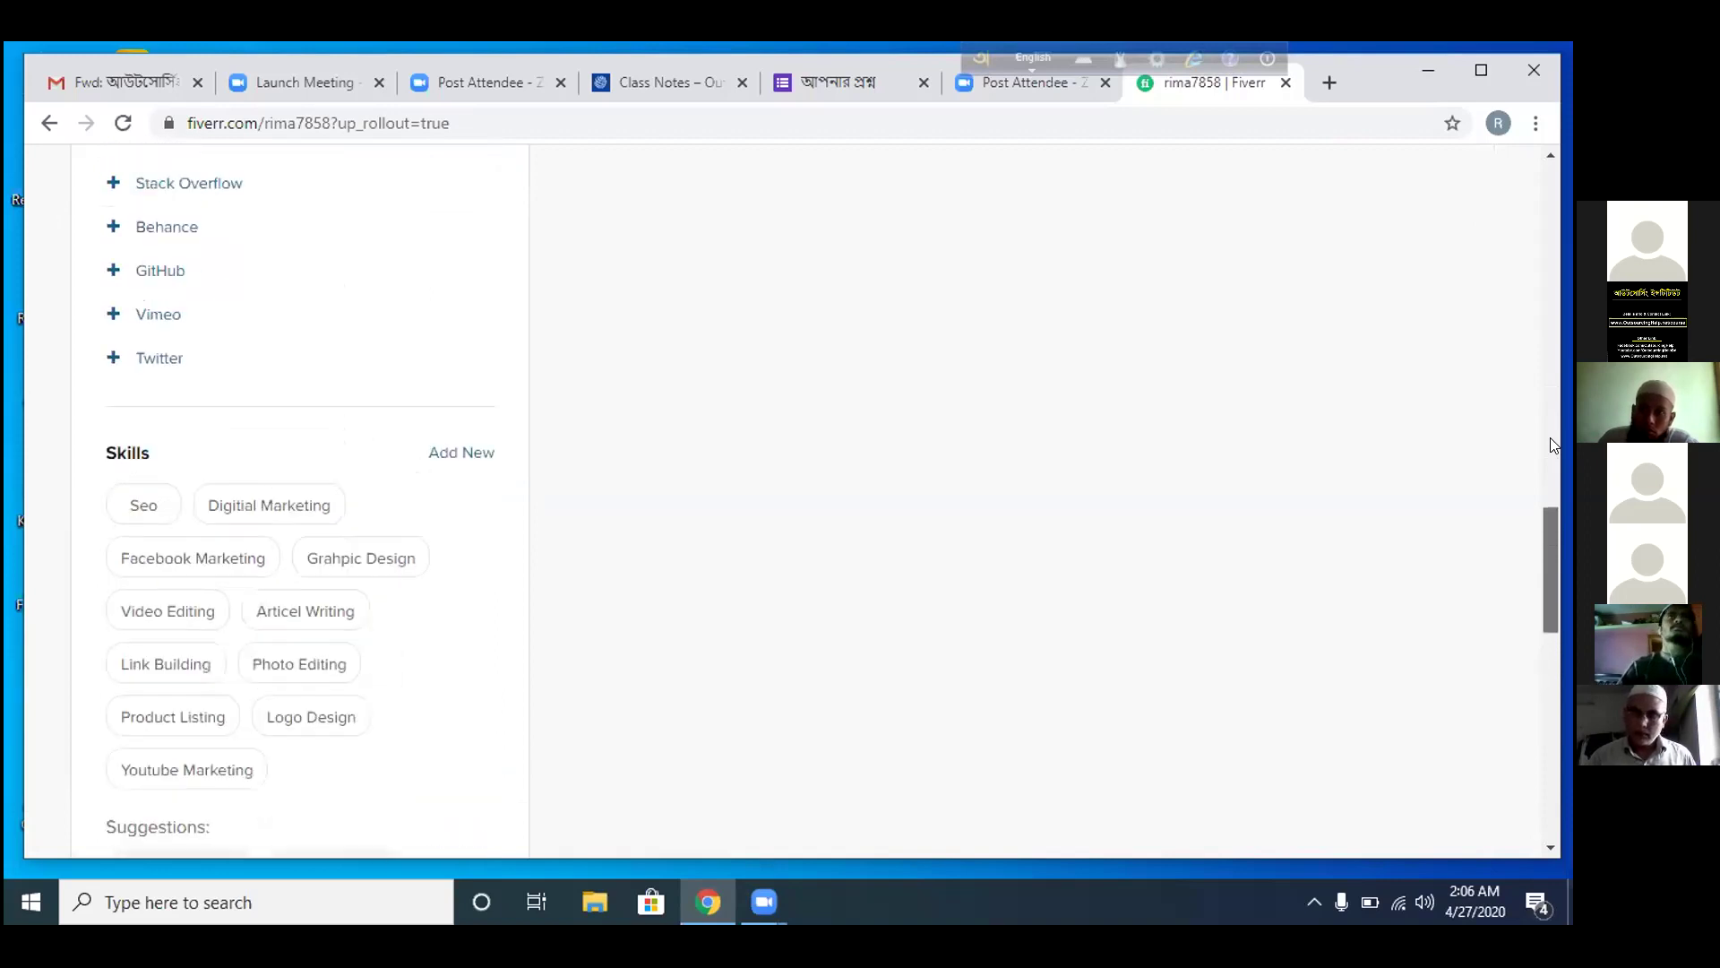
{"action": "scroll", "coordinate": [1554, 444], "scroll_direction": "up", "scroll_amount": 6}
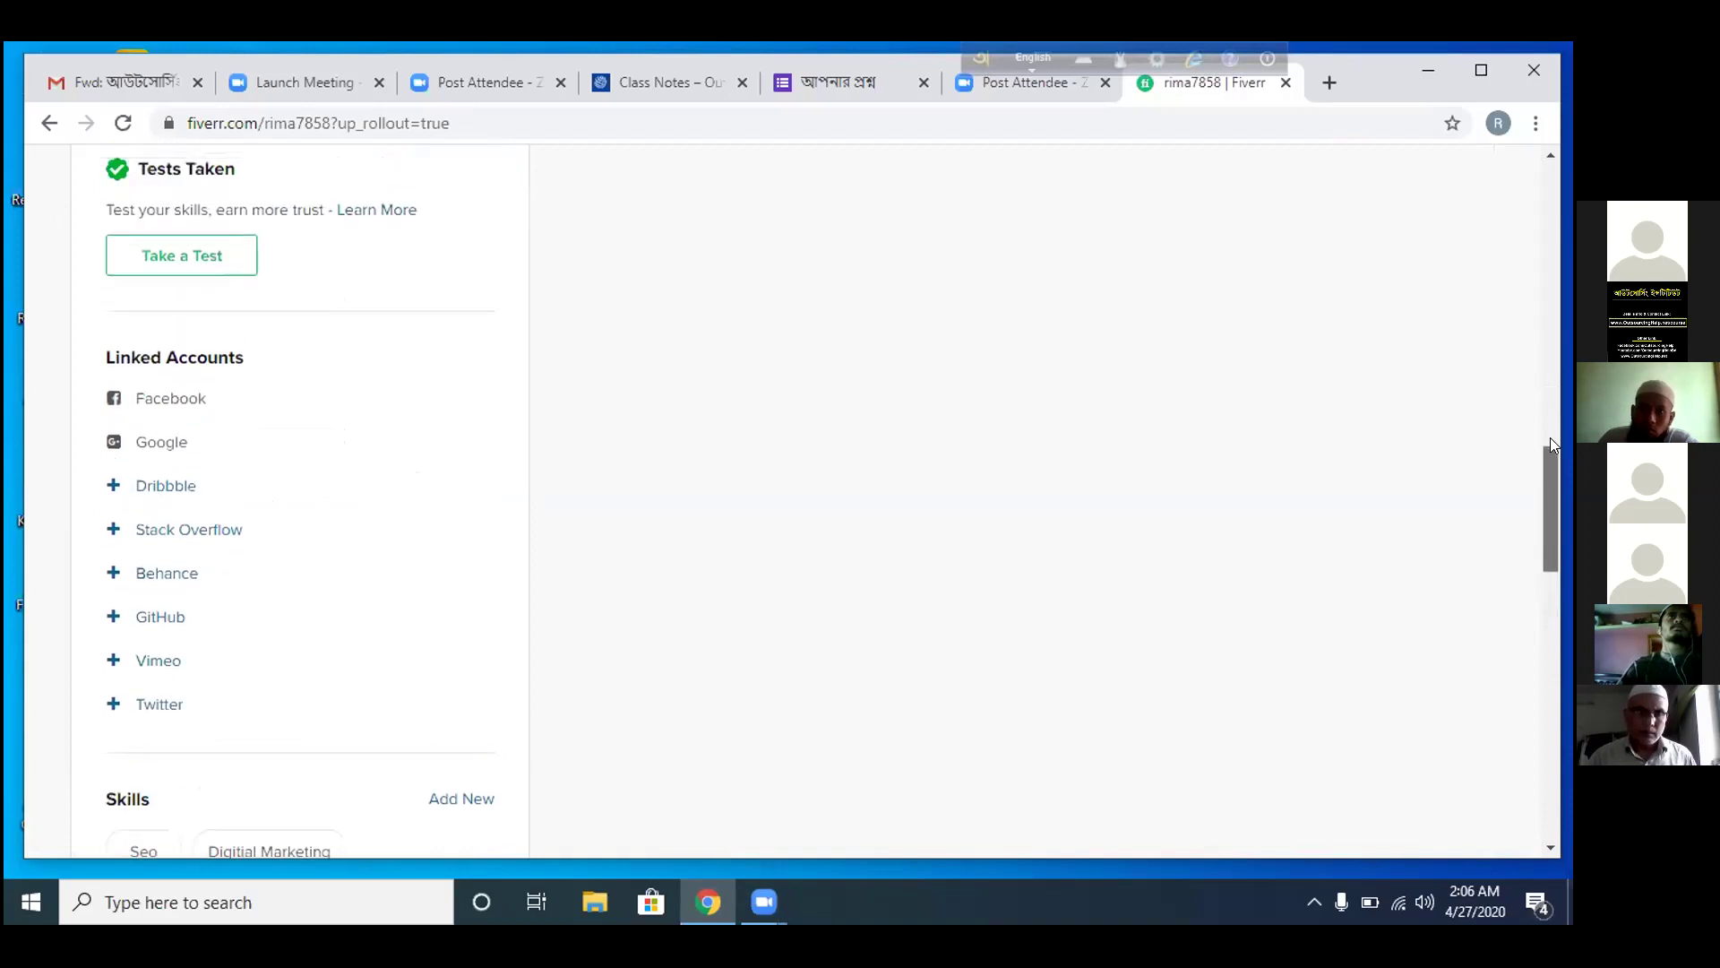
{"action": "scroll", "coordinate": [1554, 430], "scroll_direction": "up", "scroll_amount": 3}
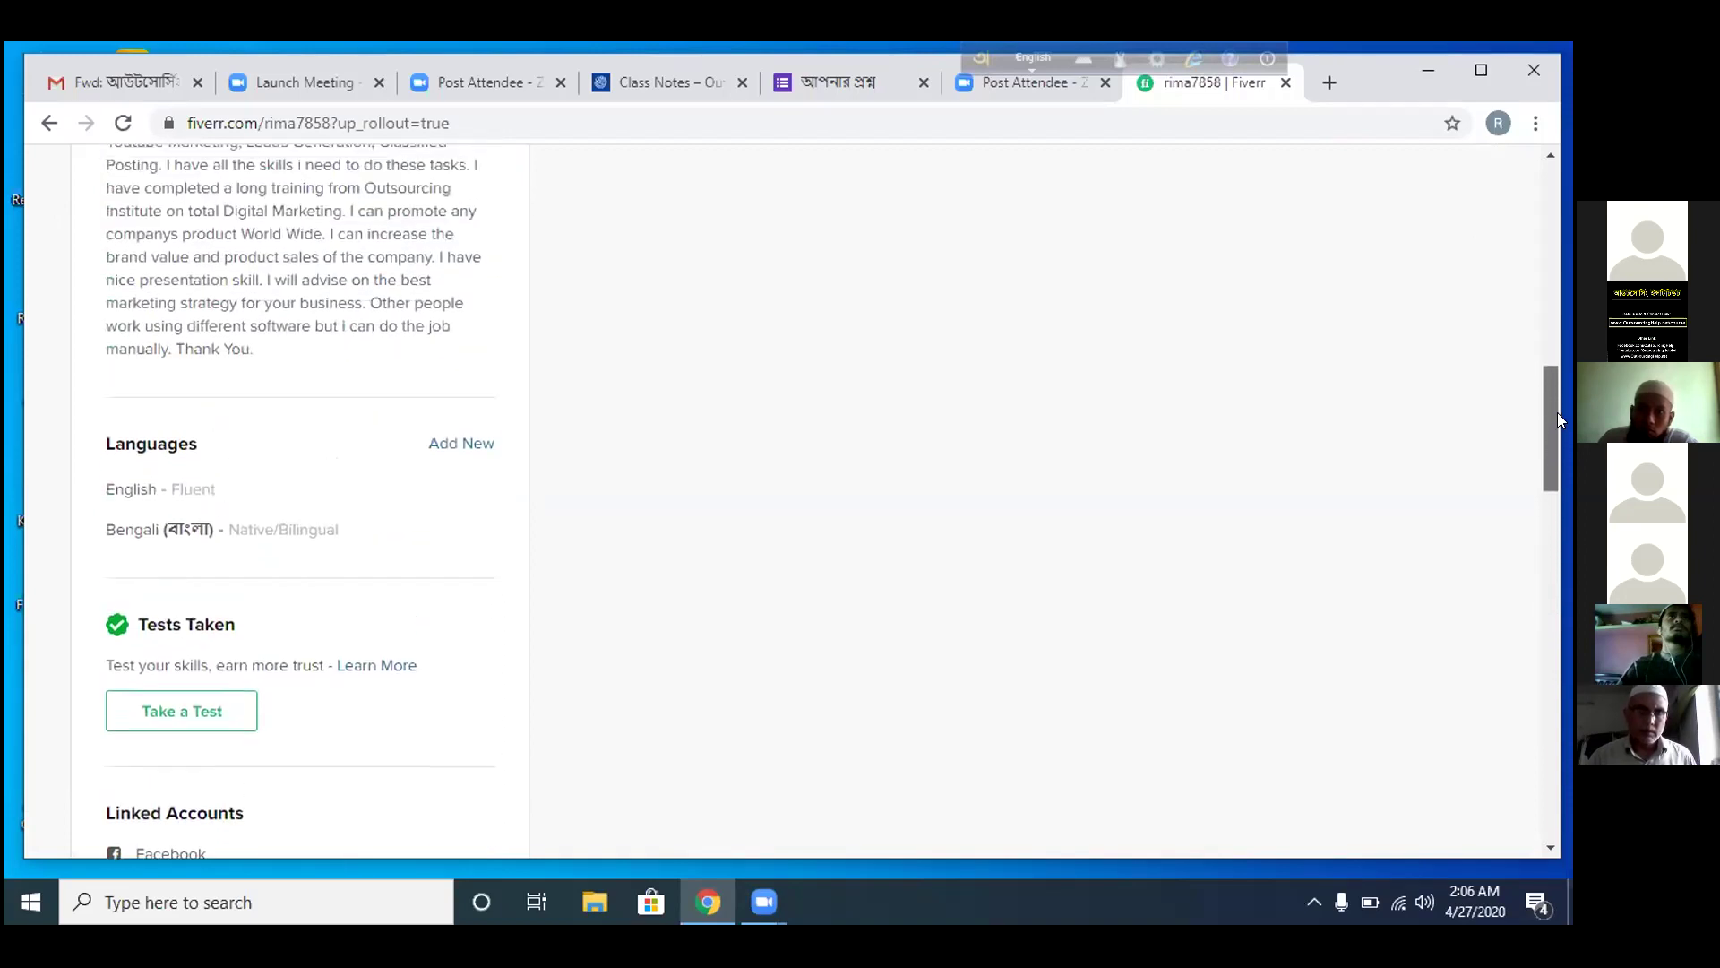
{"action": "scroll", "coordinate": [1568, 386], "scroll_direction": "up", "scroll_amount": 2}
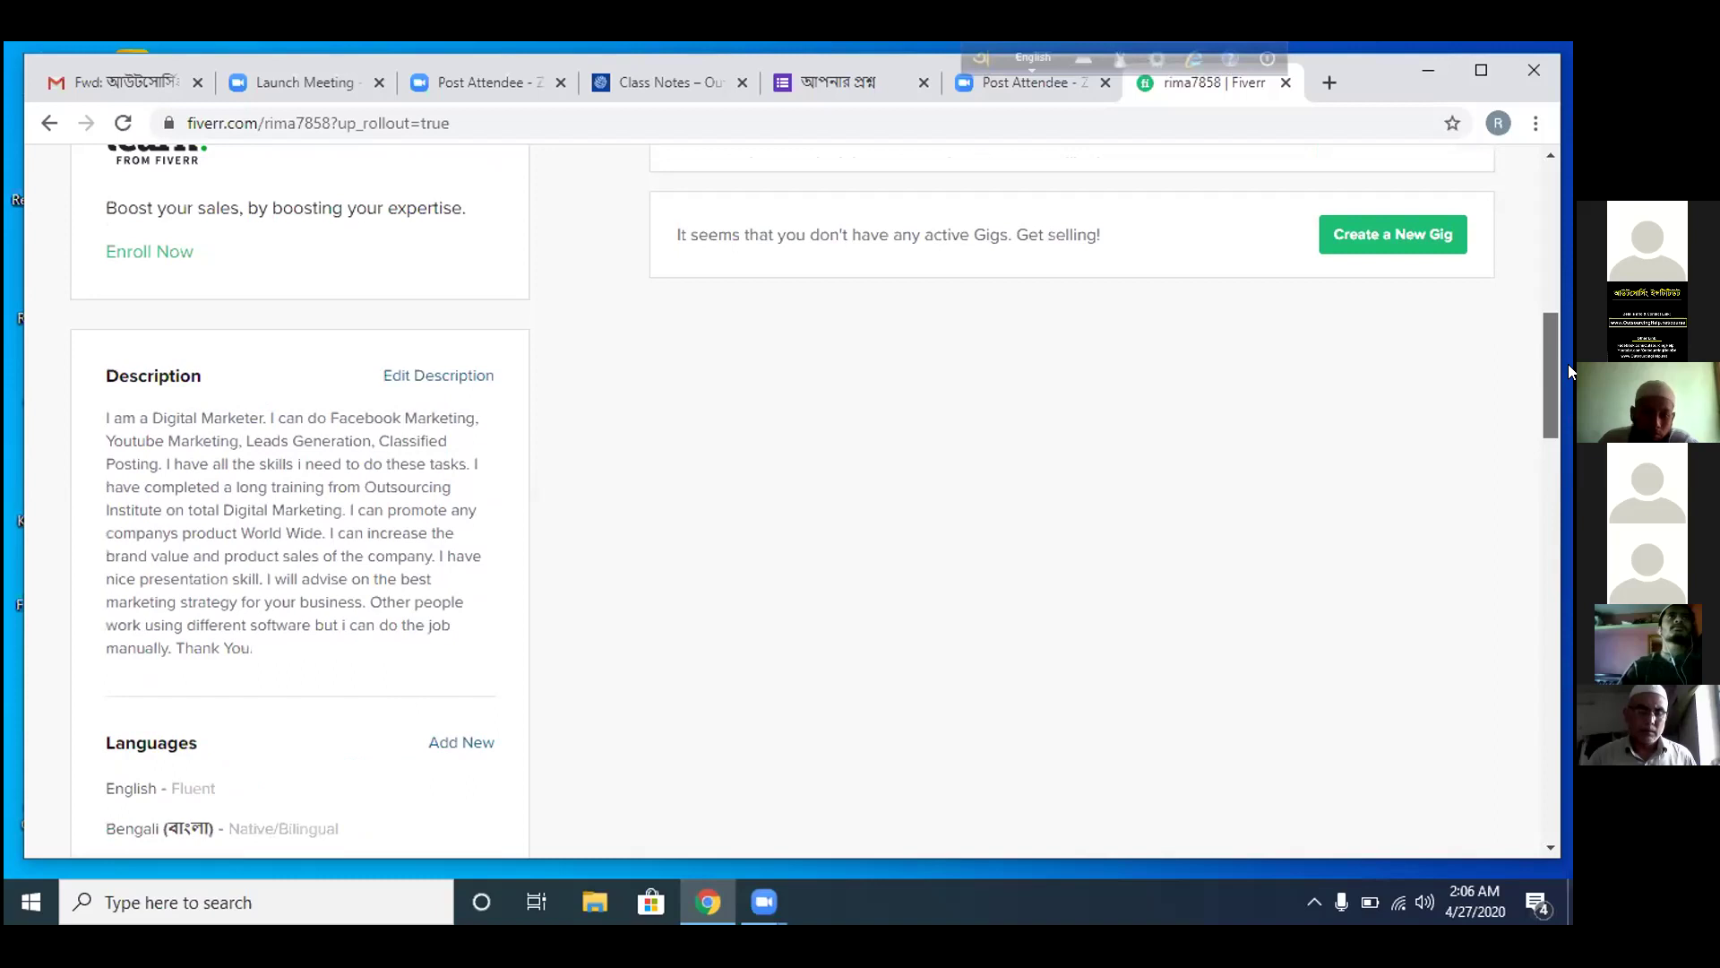
{"action": "scroll", "coordinate": [1568, 361], "scroll_direction": "up", "scroll_amount": 1}
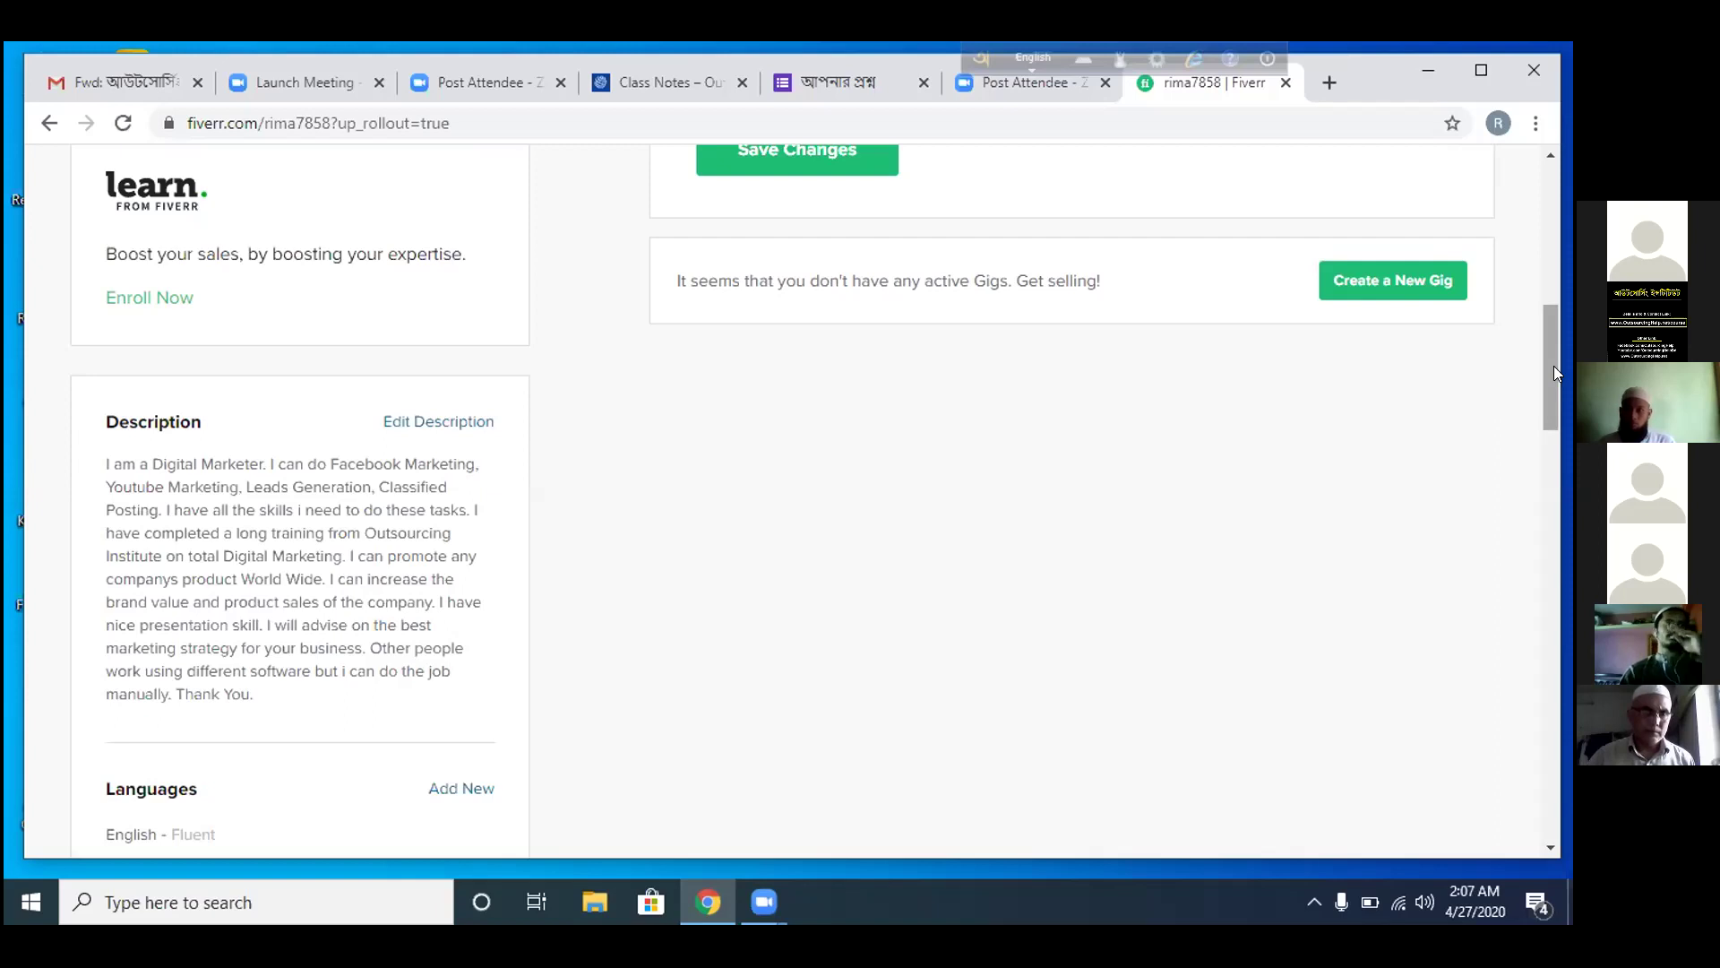
{"action": "scroll", "coordinate": [1553, 358], "scroll_direction": "up", "scroll_amount": 6}
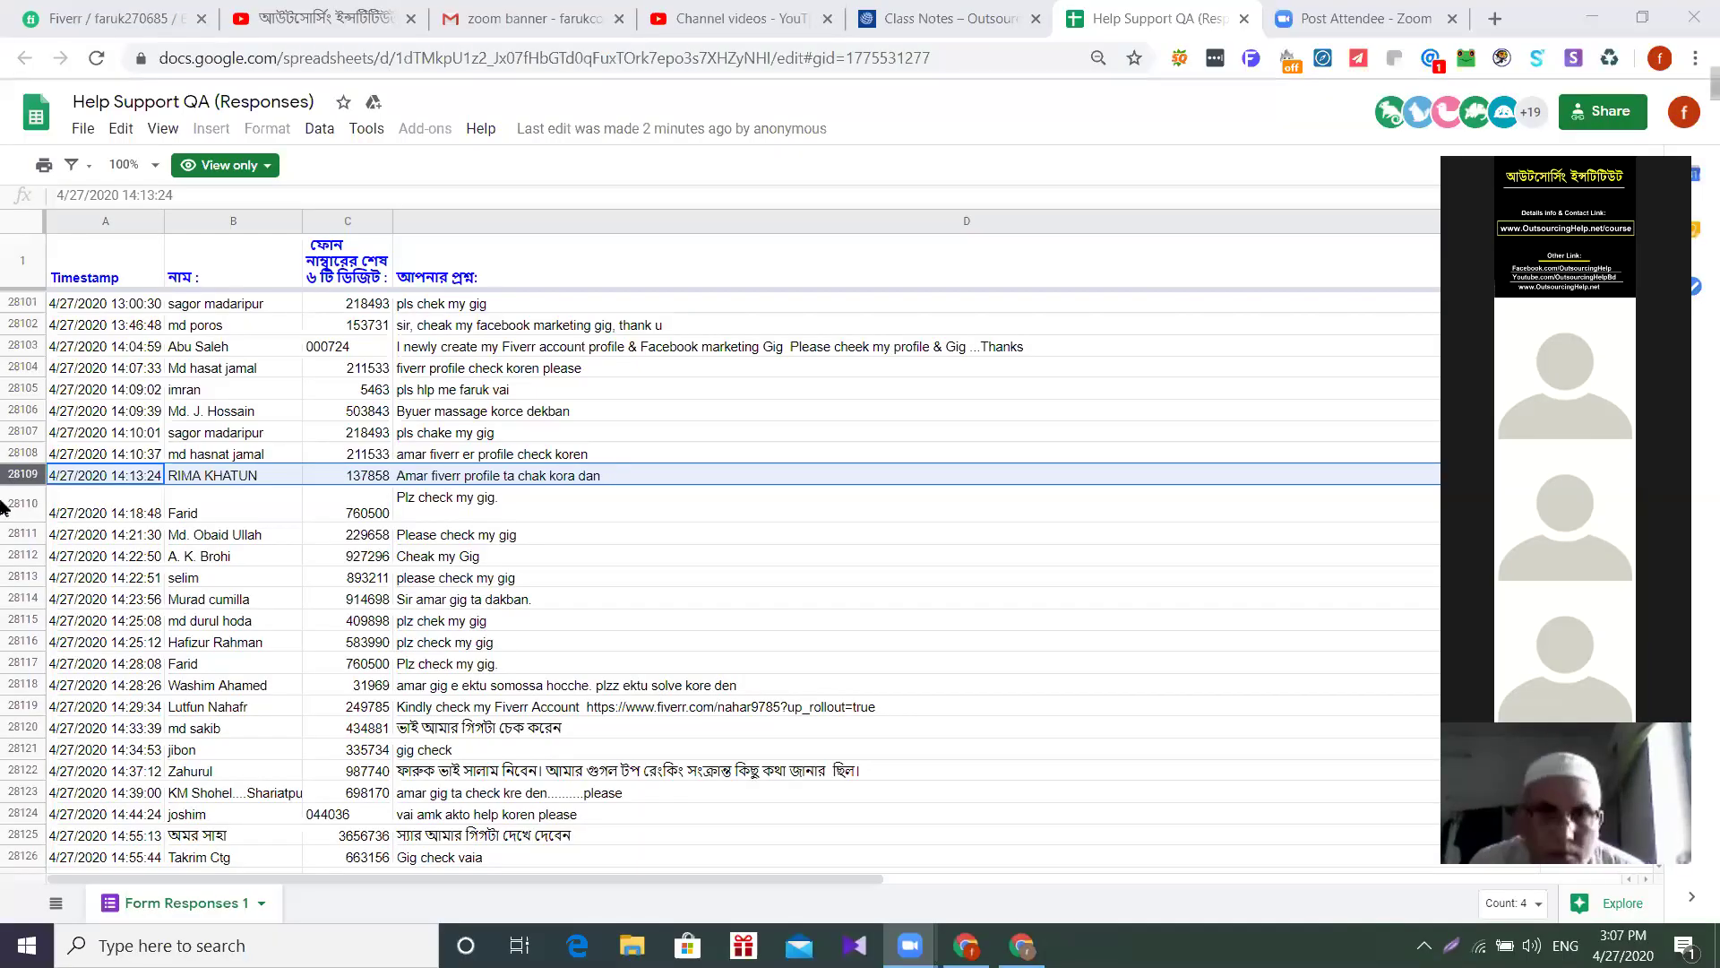
- Select response row 28110 in the Help Support QA sheet
{"action": "left_click", "coordinate": [3, 506]}
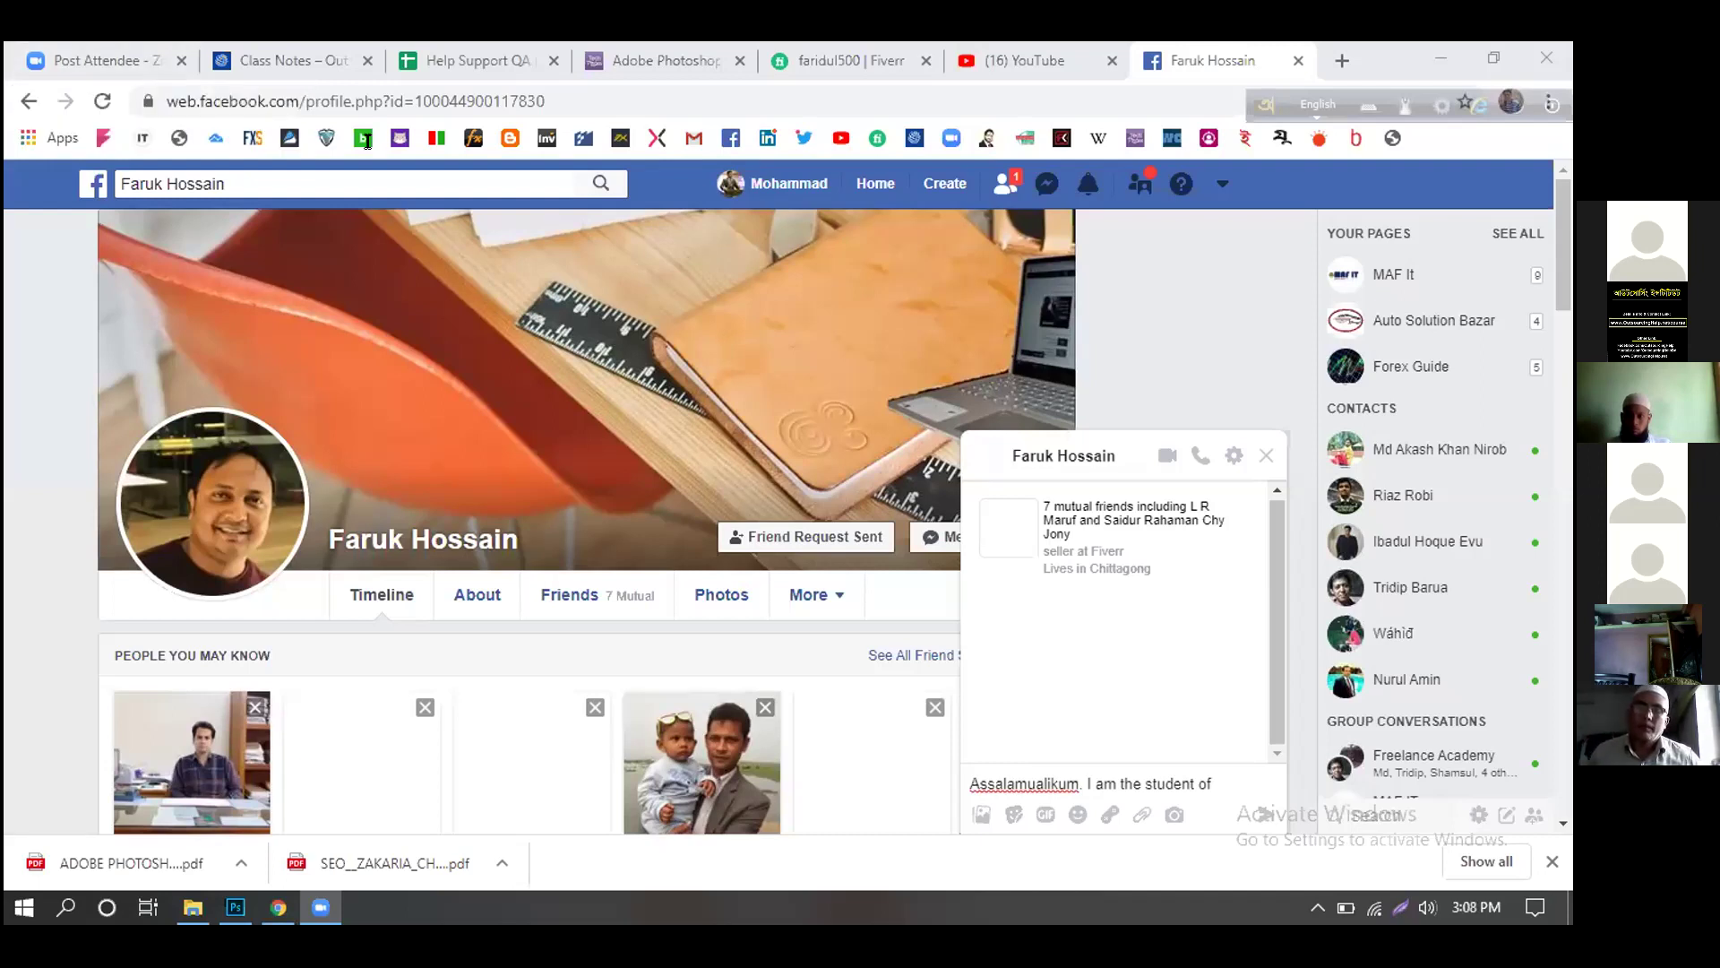
- Go from Facebook via the YouTube tab to the student's Fiverr profile tab
{"action": "left_click", "coordinate": [1021, 60]}
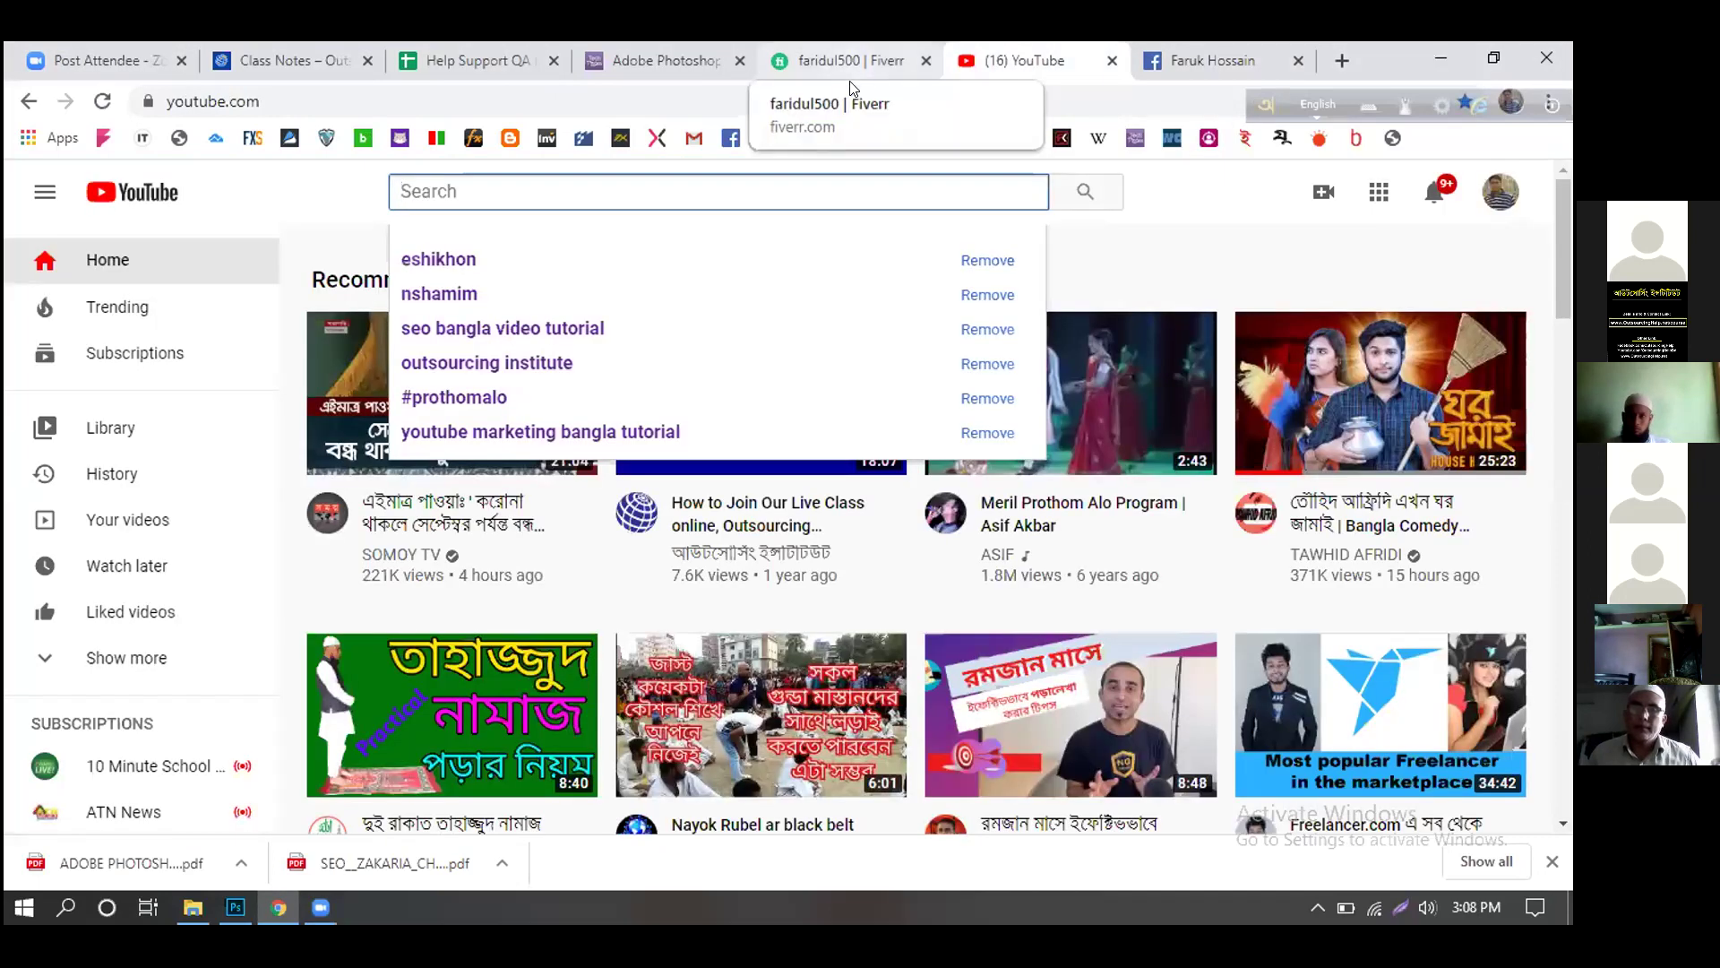
{"action": "left_click", "coordinate": [851, 83]}
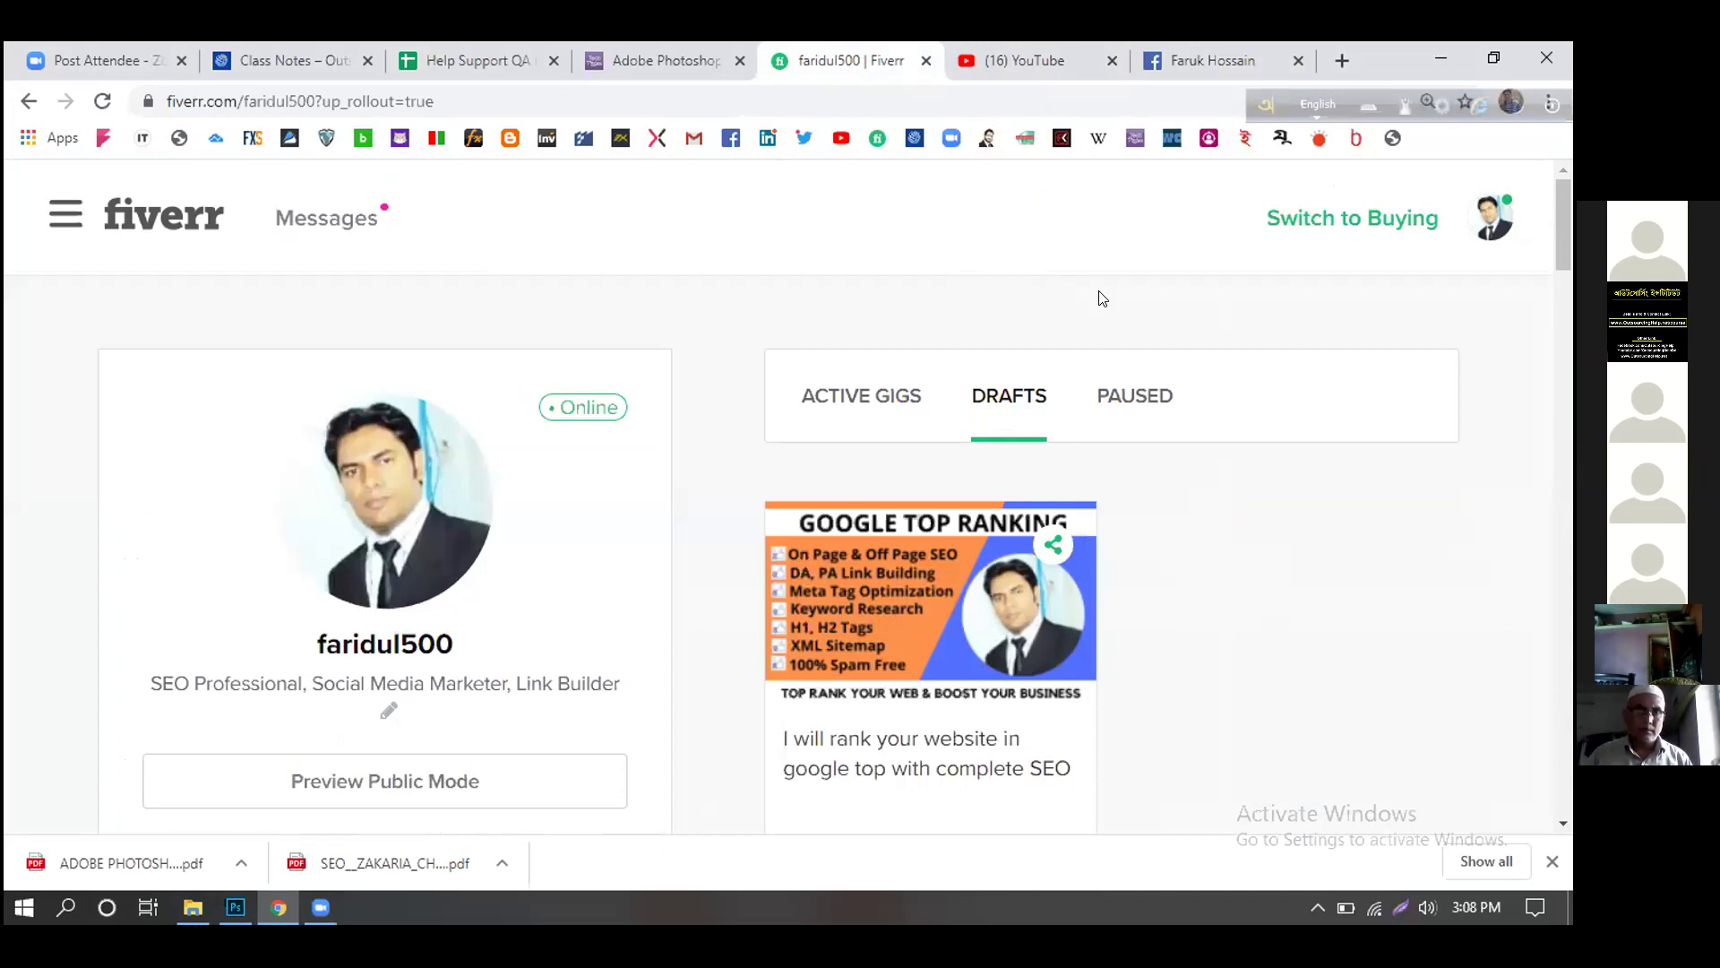
- Choose Edit from the Gig Actions menu of the draft 'rank your website in google' gig
{"action": "scroll", "coordinate": [1147, 435], "scroll_direction": "down", "scroll_amount": 1}
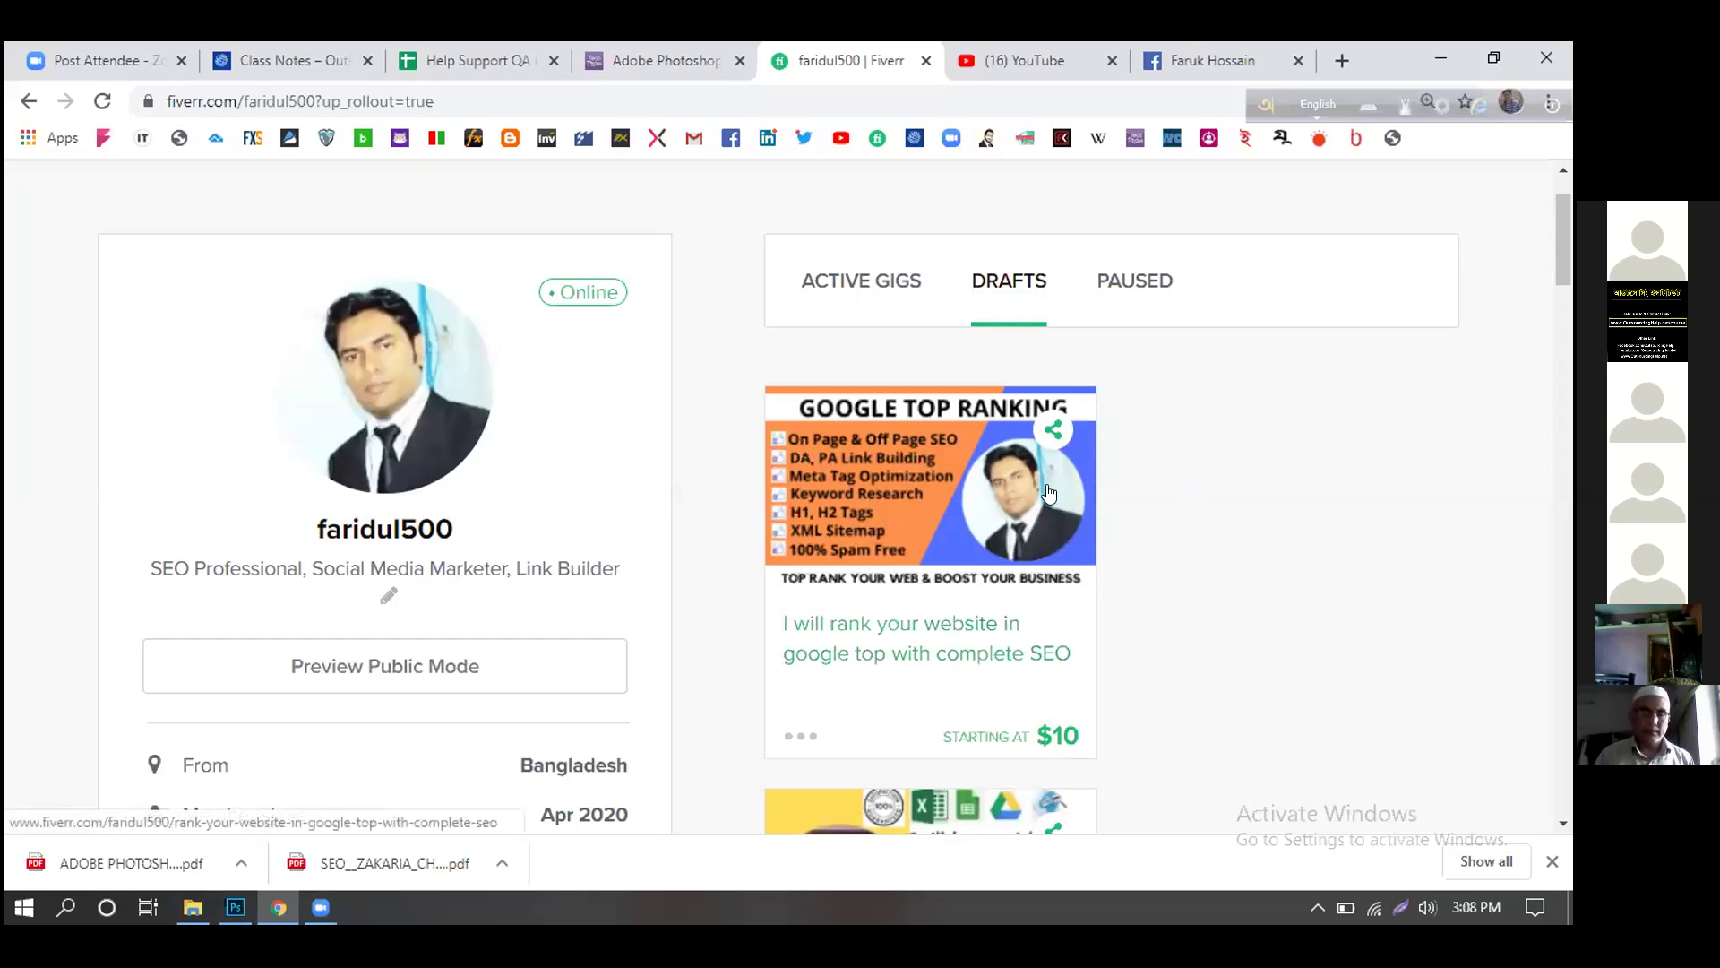
{"action": "left_click", "coordinate": [806, 737]}
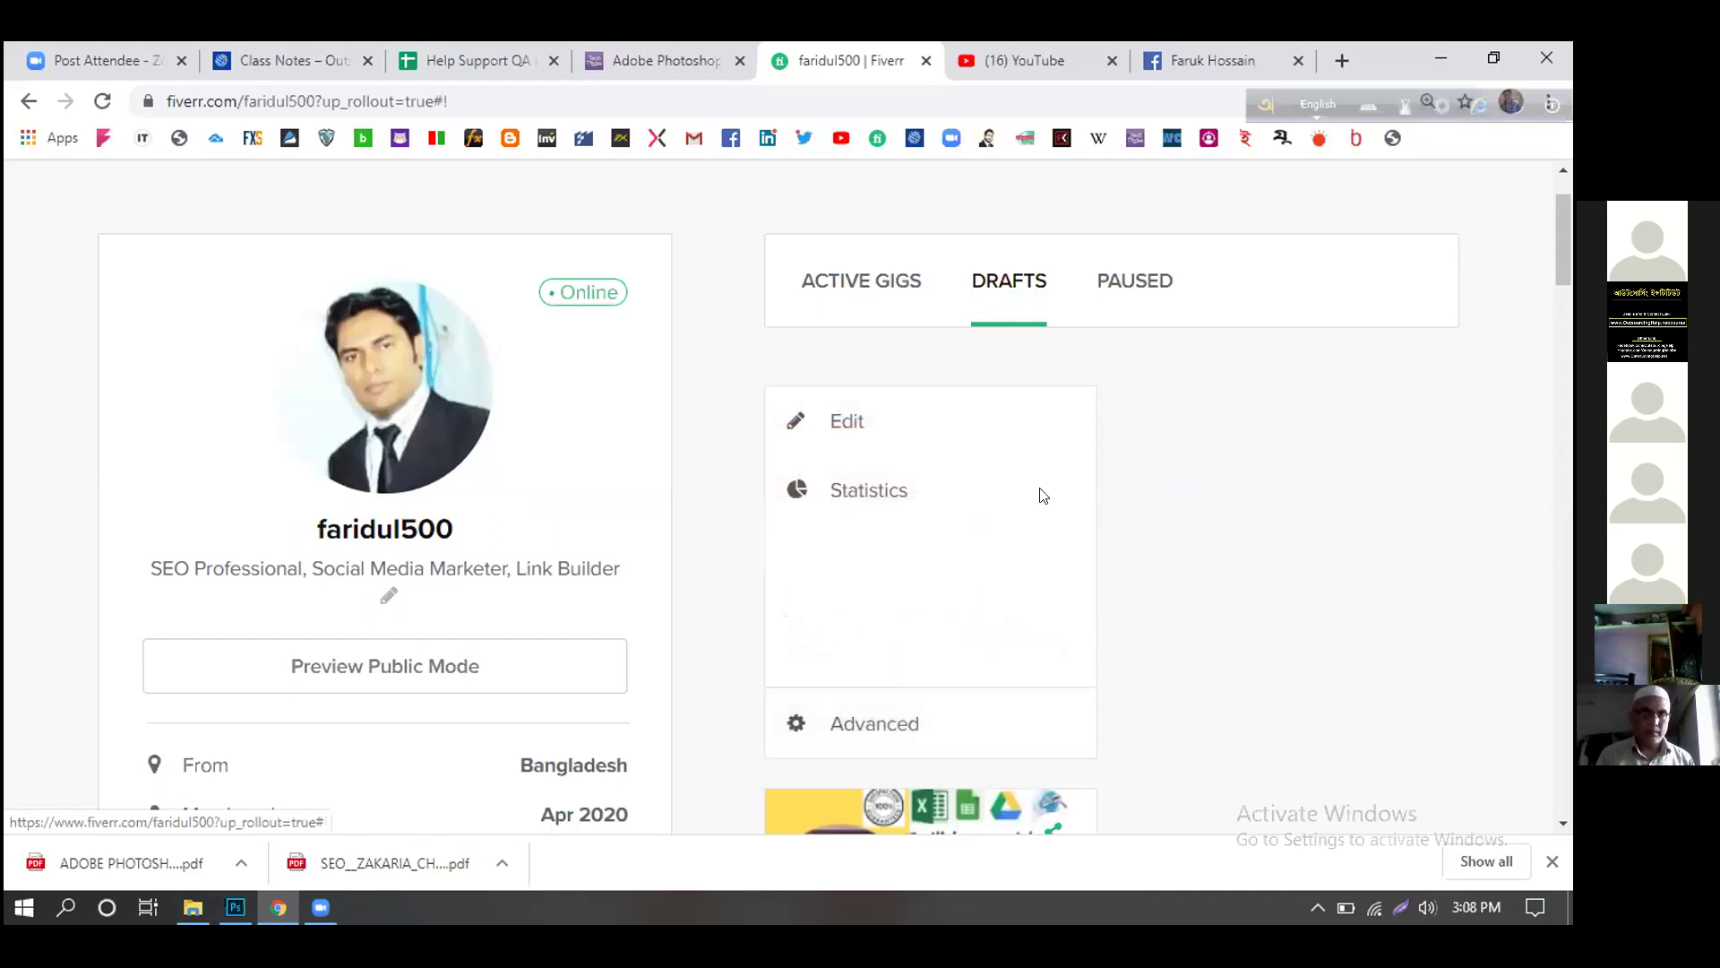
{"action": "left_click", "coordinate": [878, 422]}
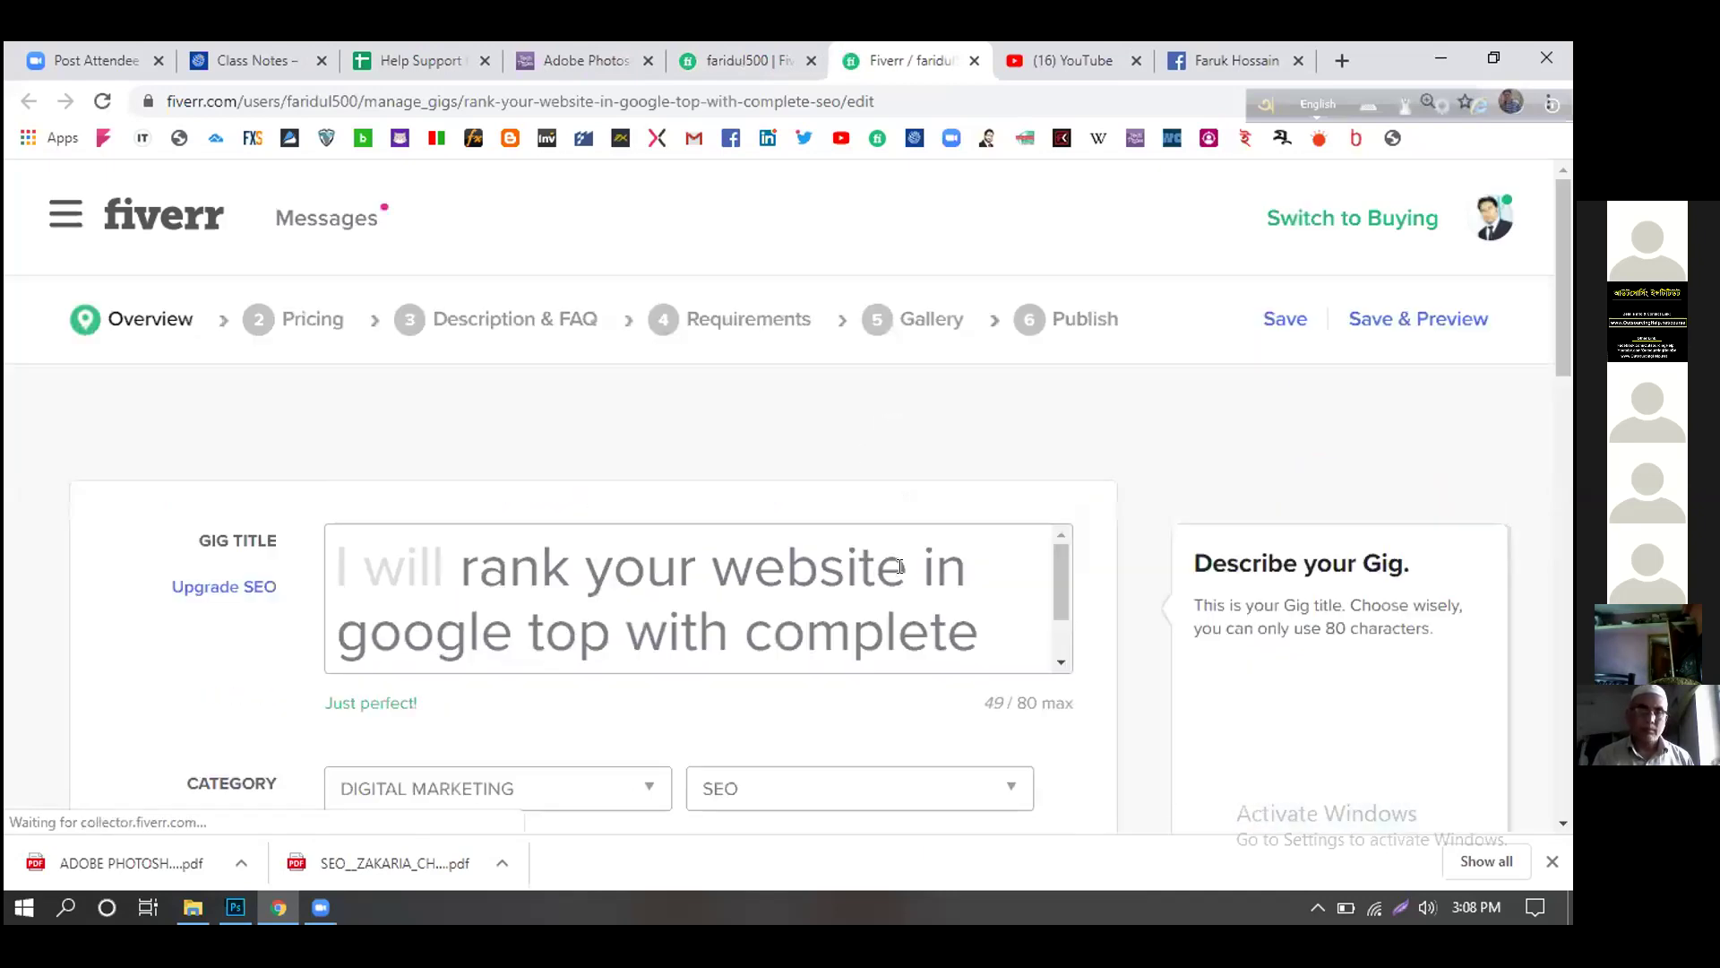
{"action": "scroll", "coordinate": [895, 545], "scroll_direction": "down", "scroll_amount": 1}
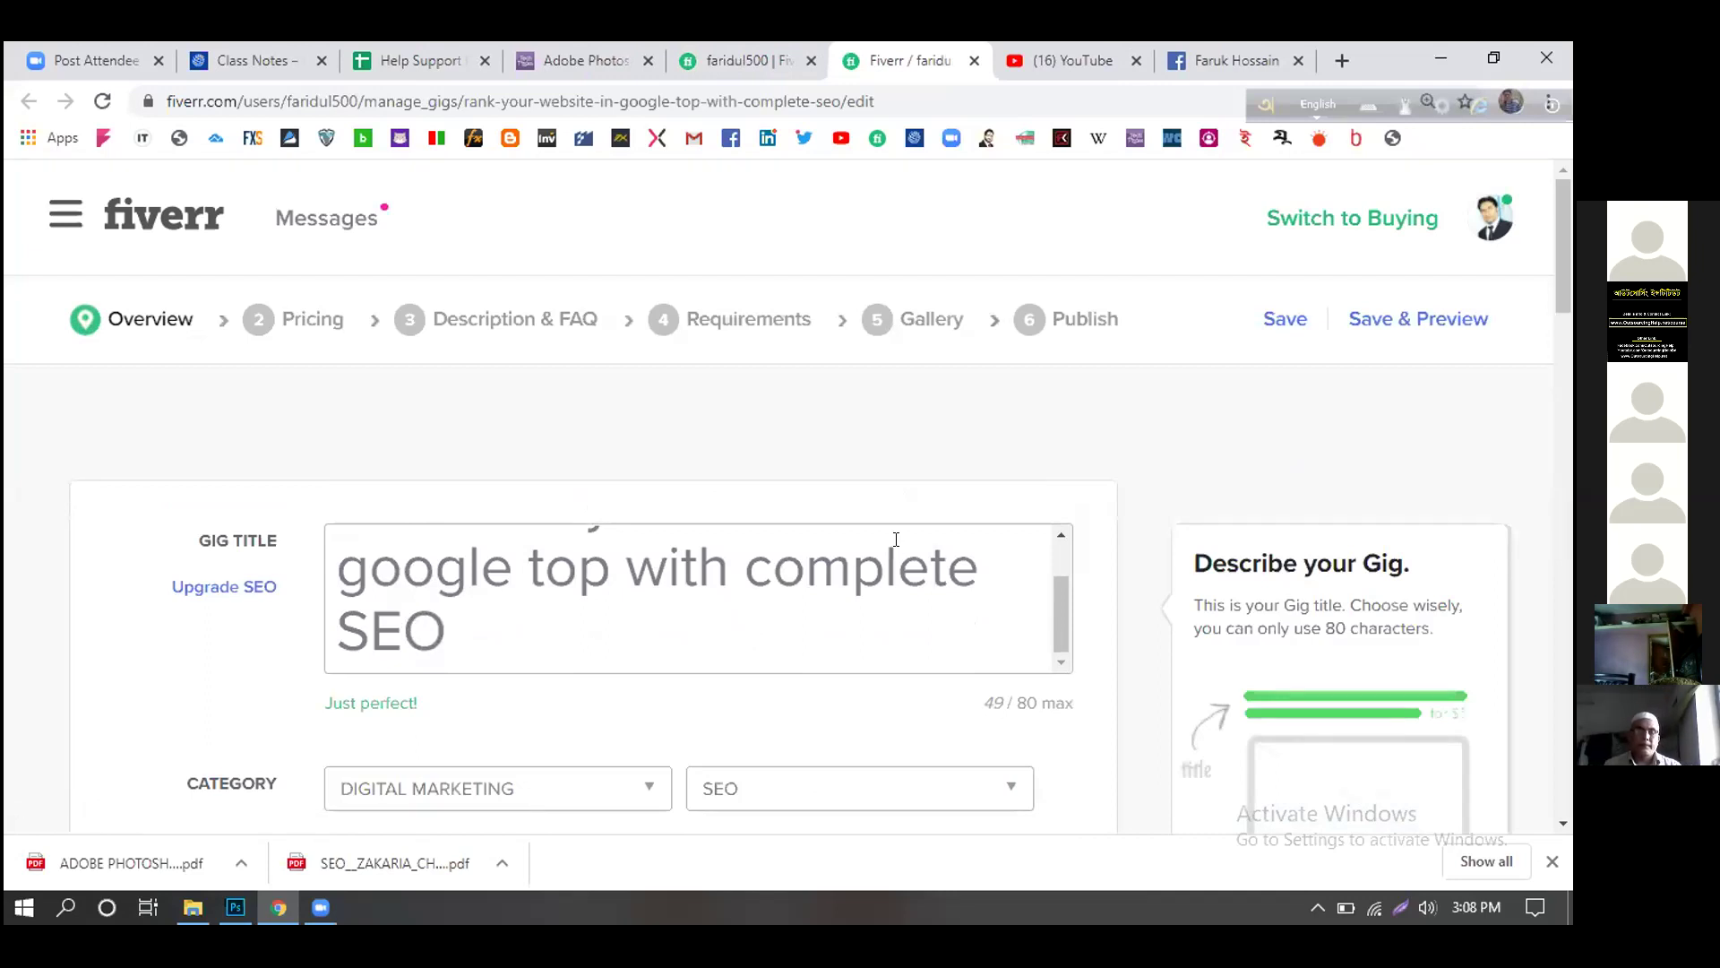
{"action": "scroll", "coordinate": [1003, 672], "scroll_direction": "down", "scroll_amount": 5}
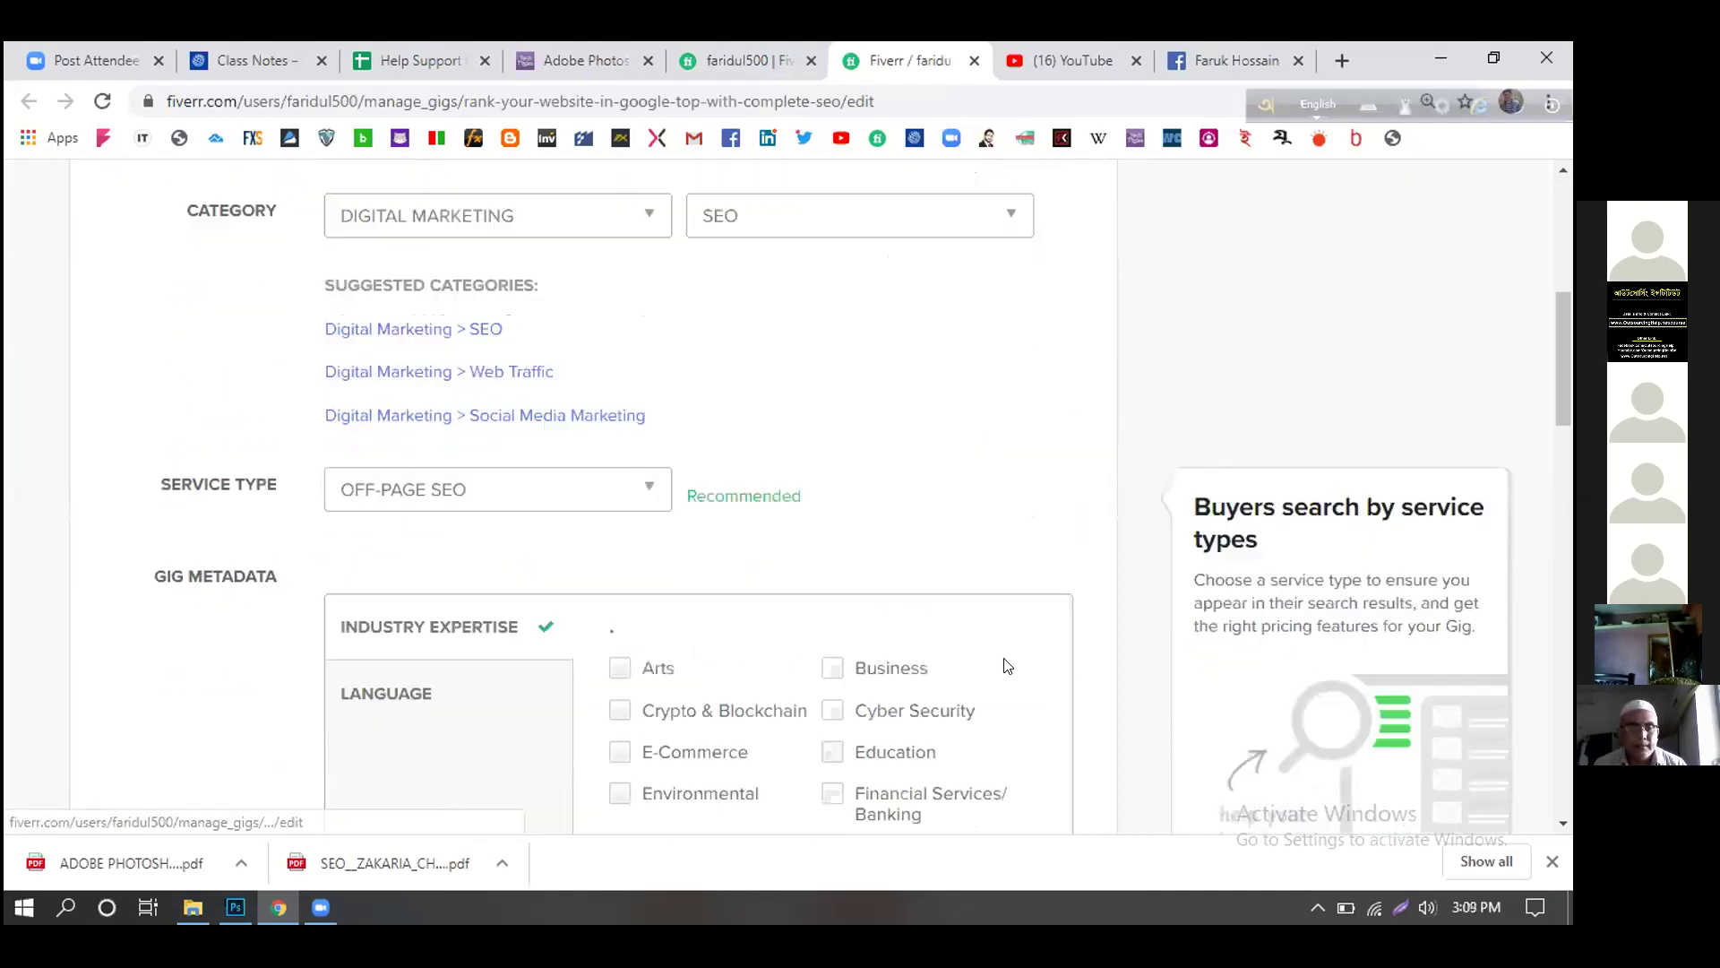
{"action": "scroll", "coordinate": [1007, 665], "scroll_direction": "down", "scroll_amount": 1}
{"action": "scroll", "coordinate": [1007, 665], "scroll_direction": "up", "scroll_amount": 5}
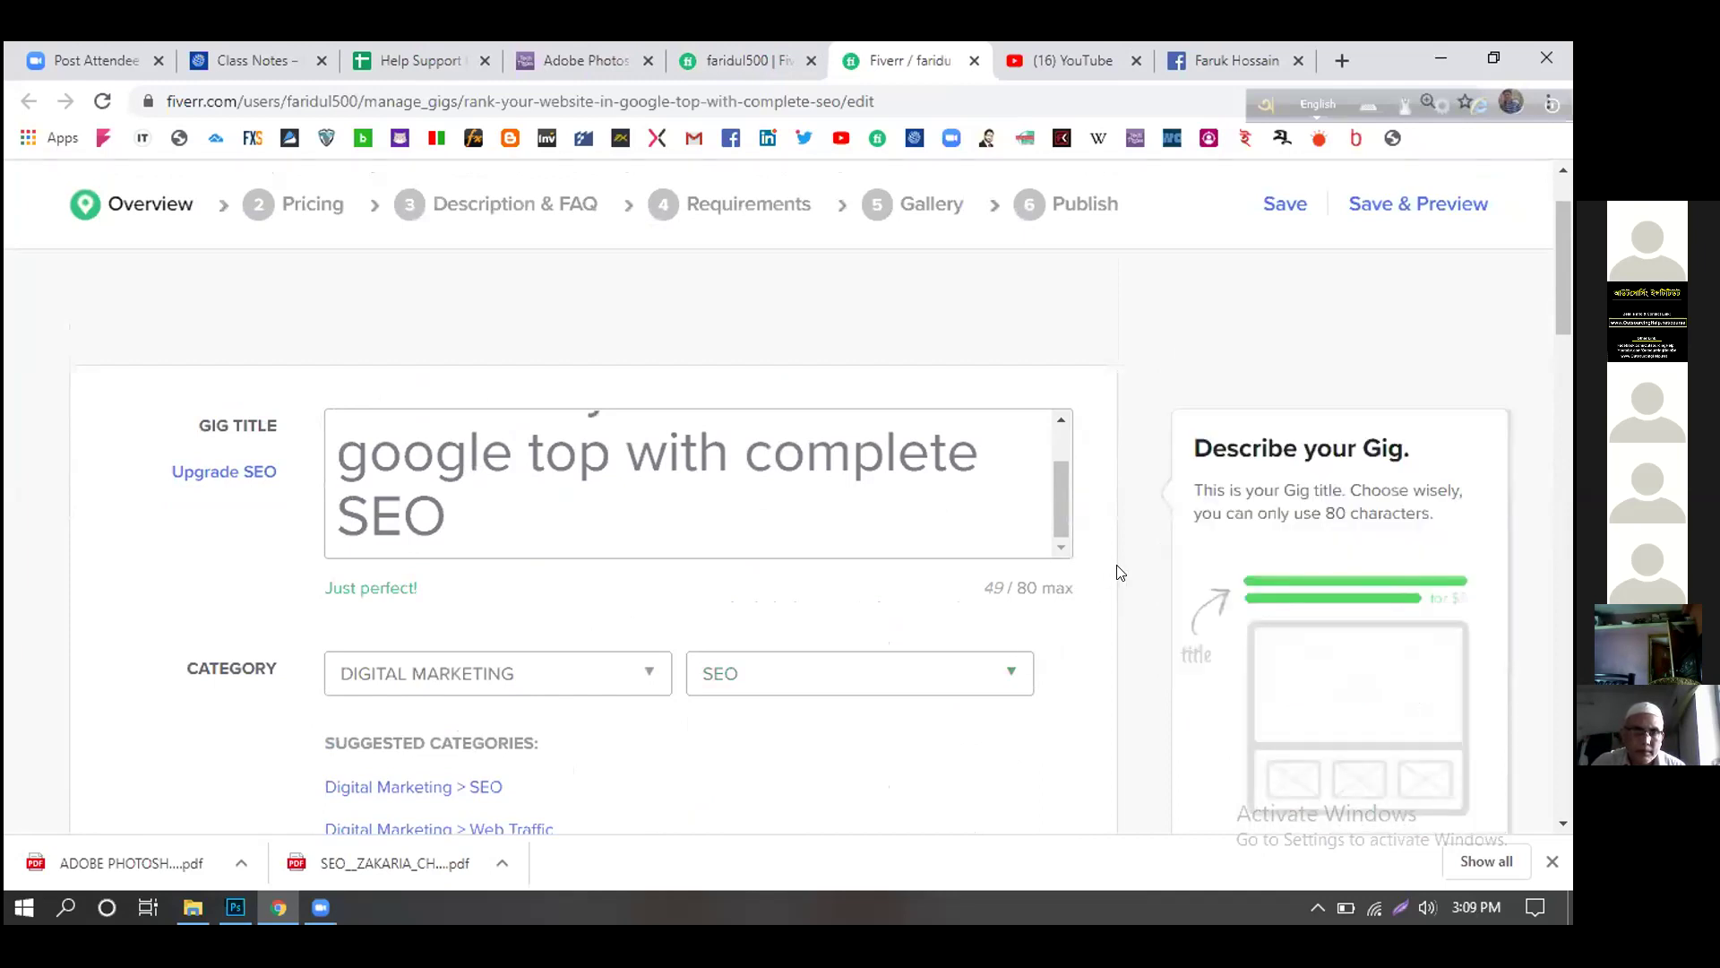
{"action": "scroll", "coordinate": [1111, 577], "scroll_direction": "up", "scroll_amount": 1}
{"action": "scroll", "coordinate": [925, 583], "scroll_direction": "up", "scroll_amount": 1}
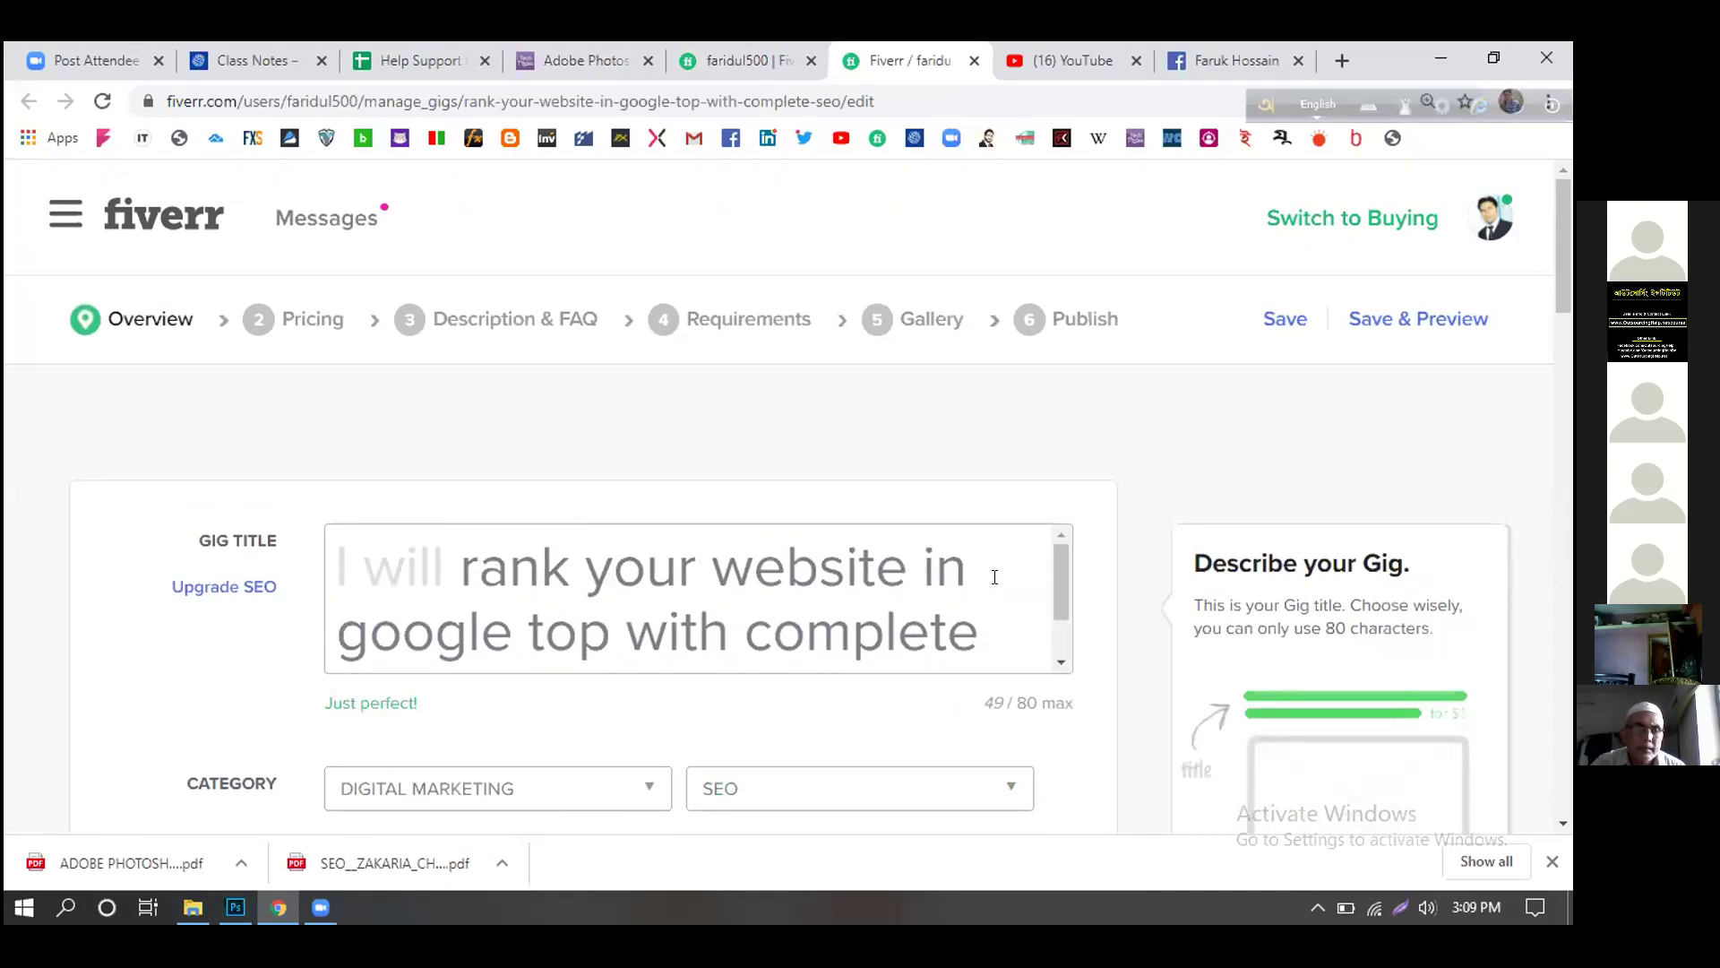
{"action": "scroll", "coordinate": [995, 582], "scroll_direction": "down", "scroll_amount": 1}
{"action": "scroll", "coordinate": [994, 582], "scroll_direction": "up", "scroll_amount": 1}
{"action": "scroll", "coordinate": [994, 582], "scroll_direction": "down", "scroll_amount": 4}
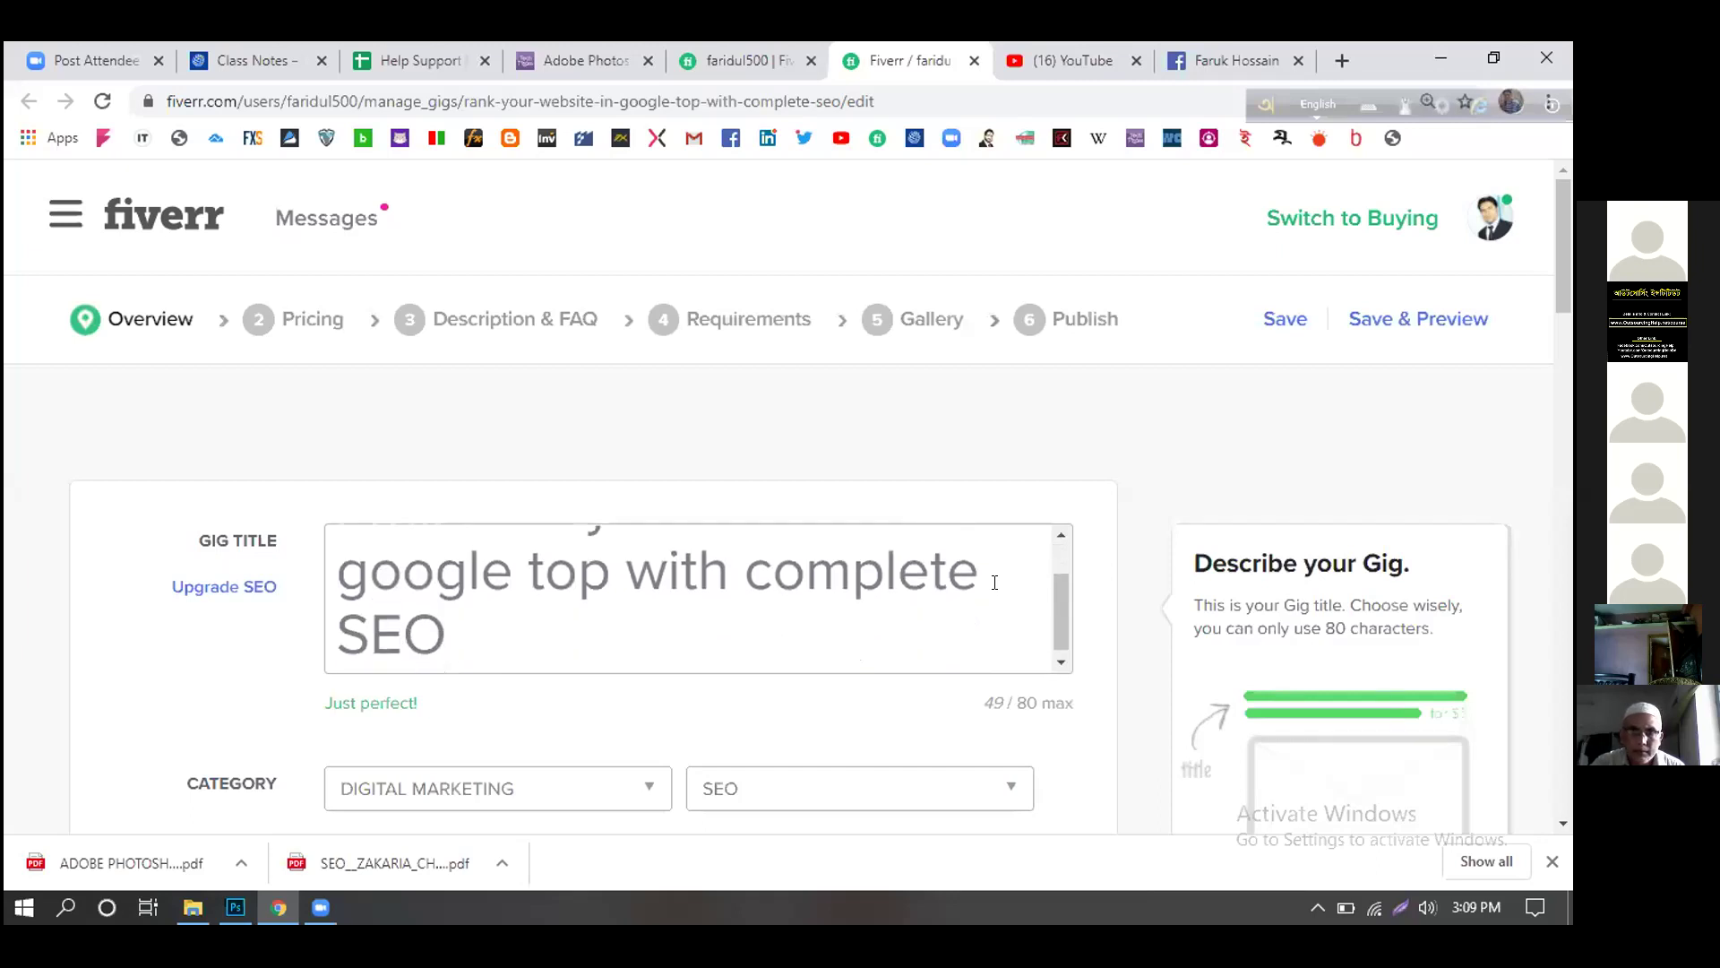
{"action": "scroll", "coordinate": [1120, 663], "scroll_direction": "down", "scroll_amount": 1}
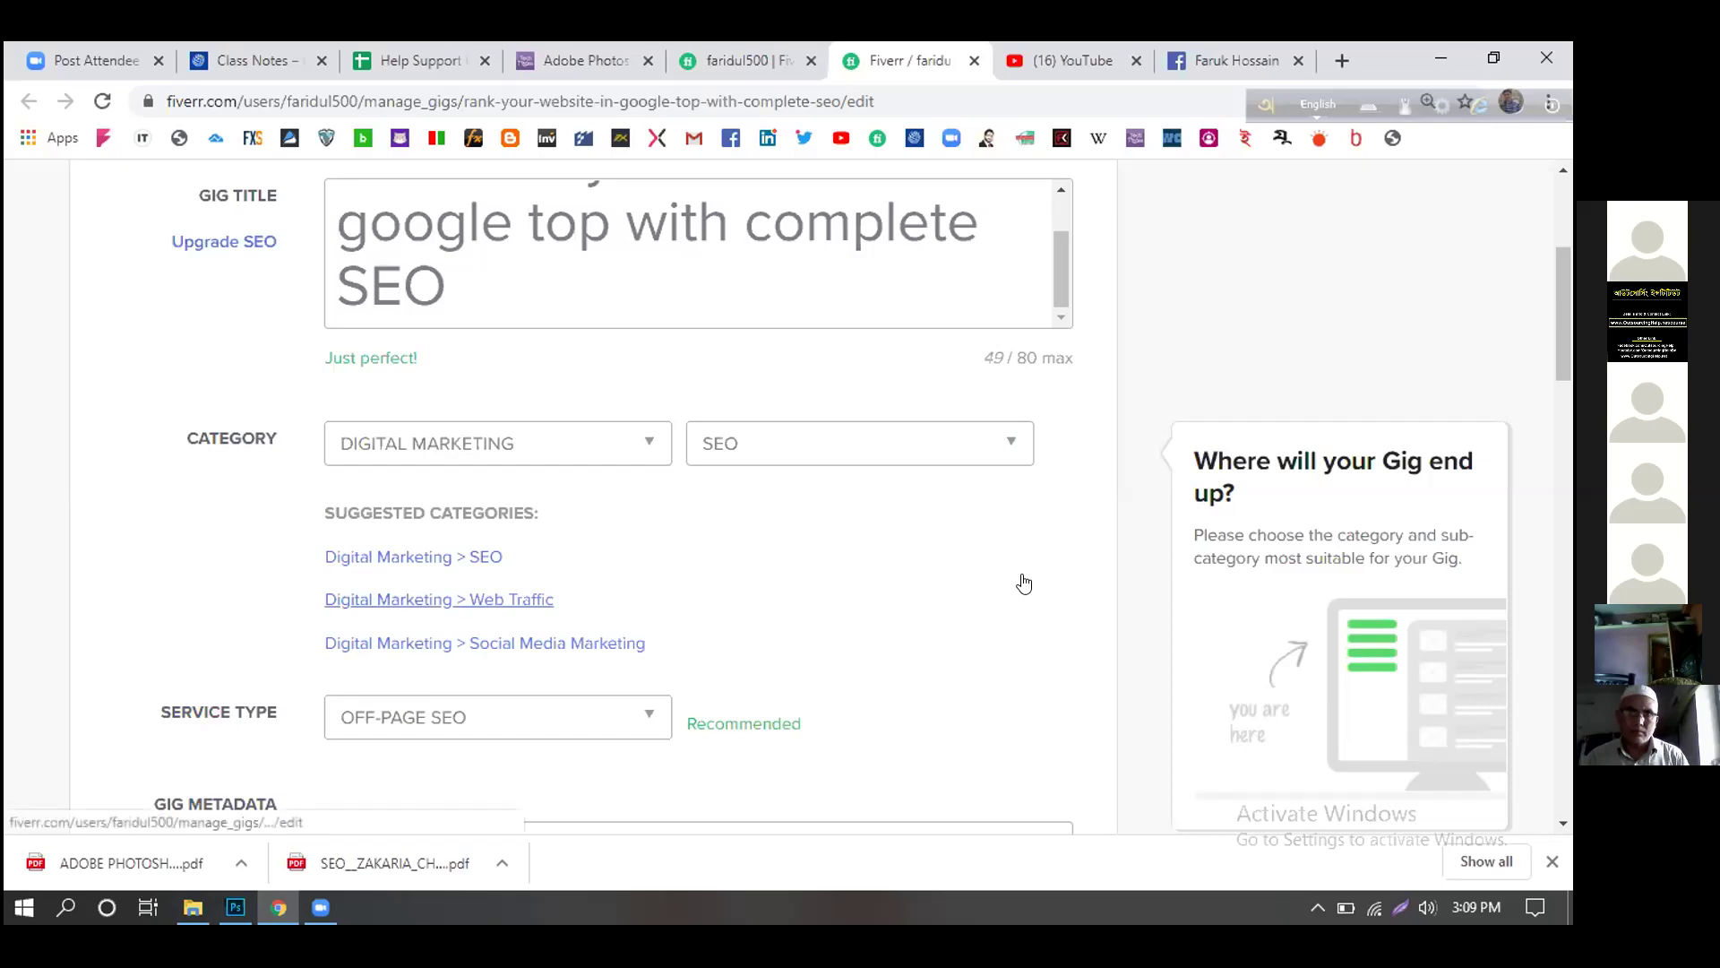
{"action": "scroll", "coordinate": [1021, 582], "scroll_direction": "down", "scroll_amount": 1}
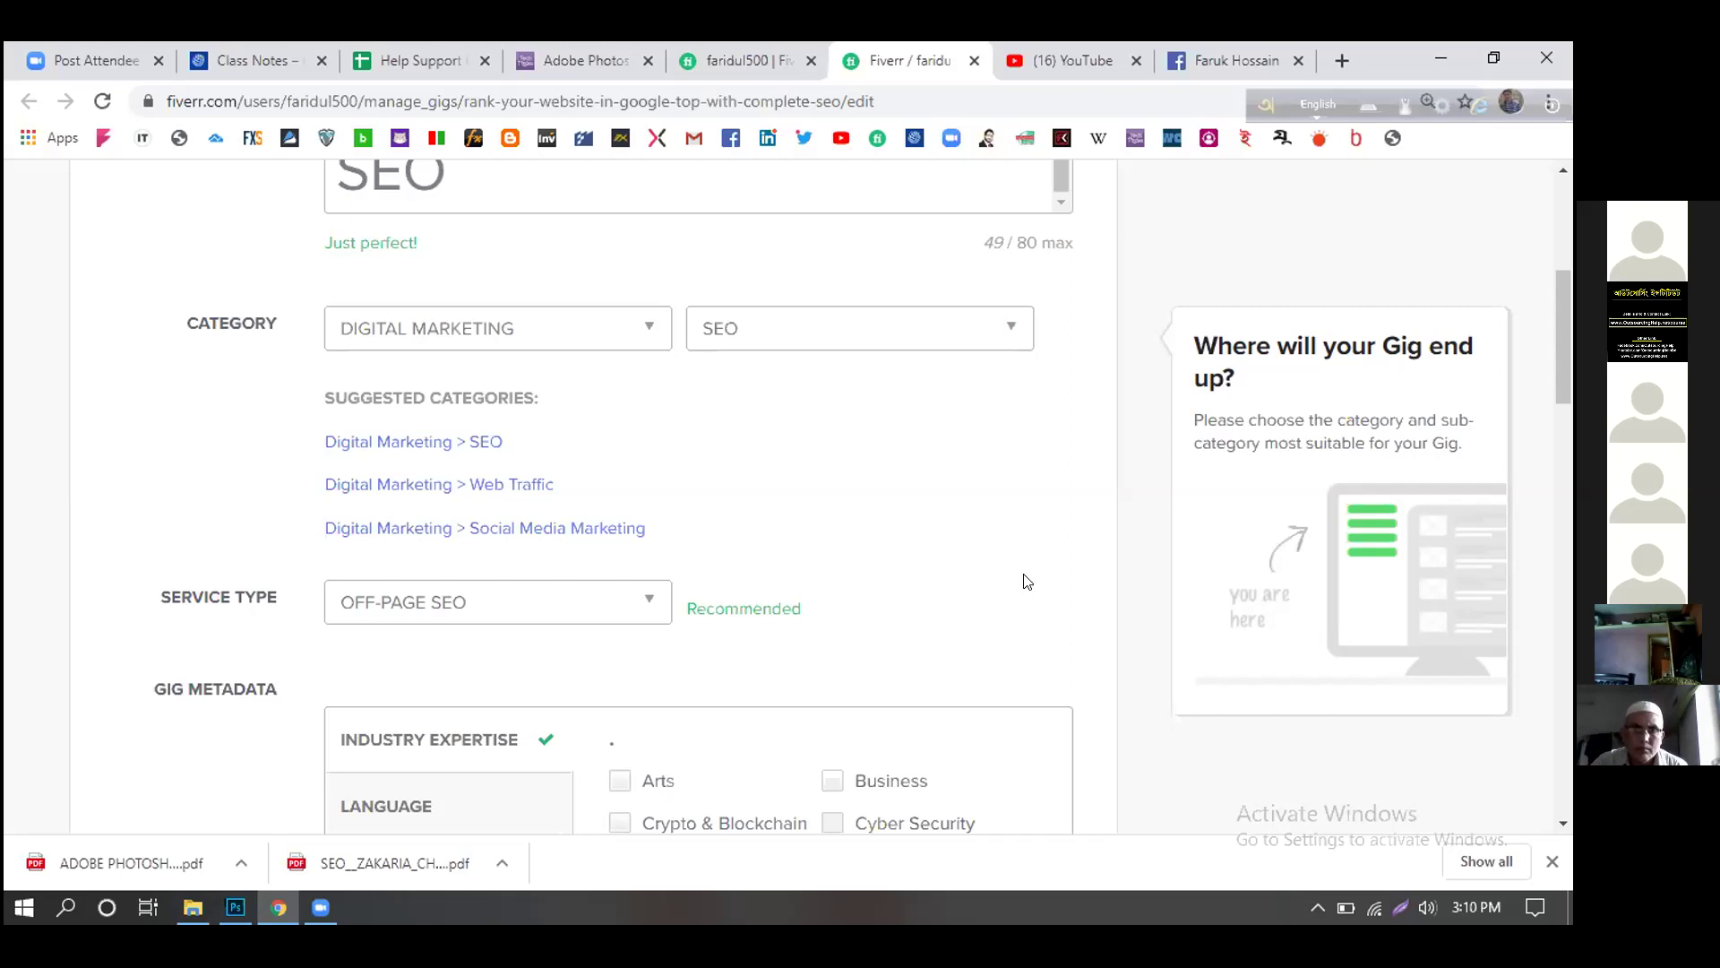
- Switch the subcategory dropdown from SEO to WEB TRAFFIC under Digital Marketing
{"action": "left_click", "coordinate": [999, 331]}
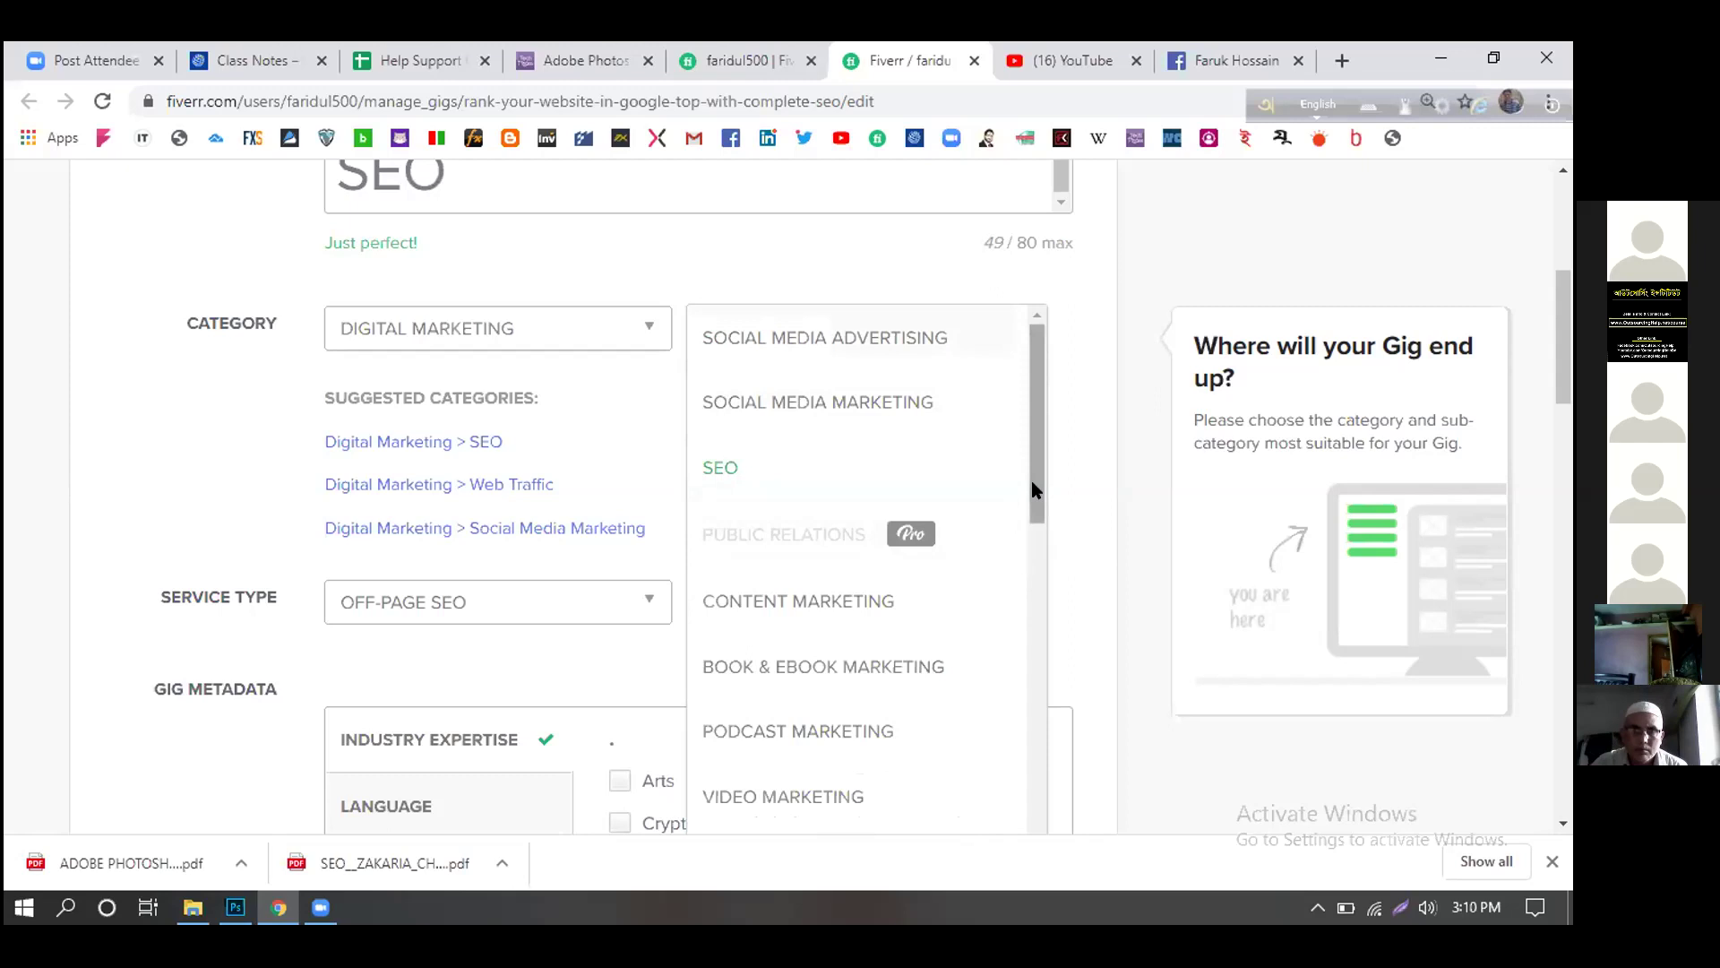
{"action": "scroll", "coordinate": [933, 485], "scroll_direction": "down", "scroll_amount": 5}
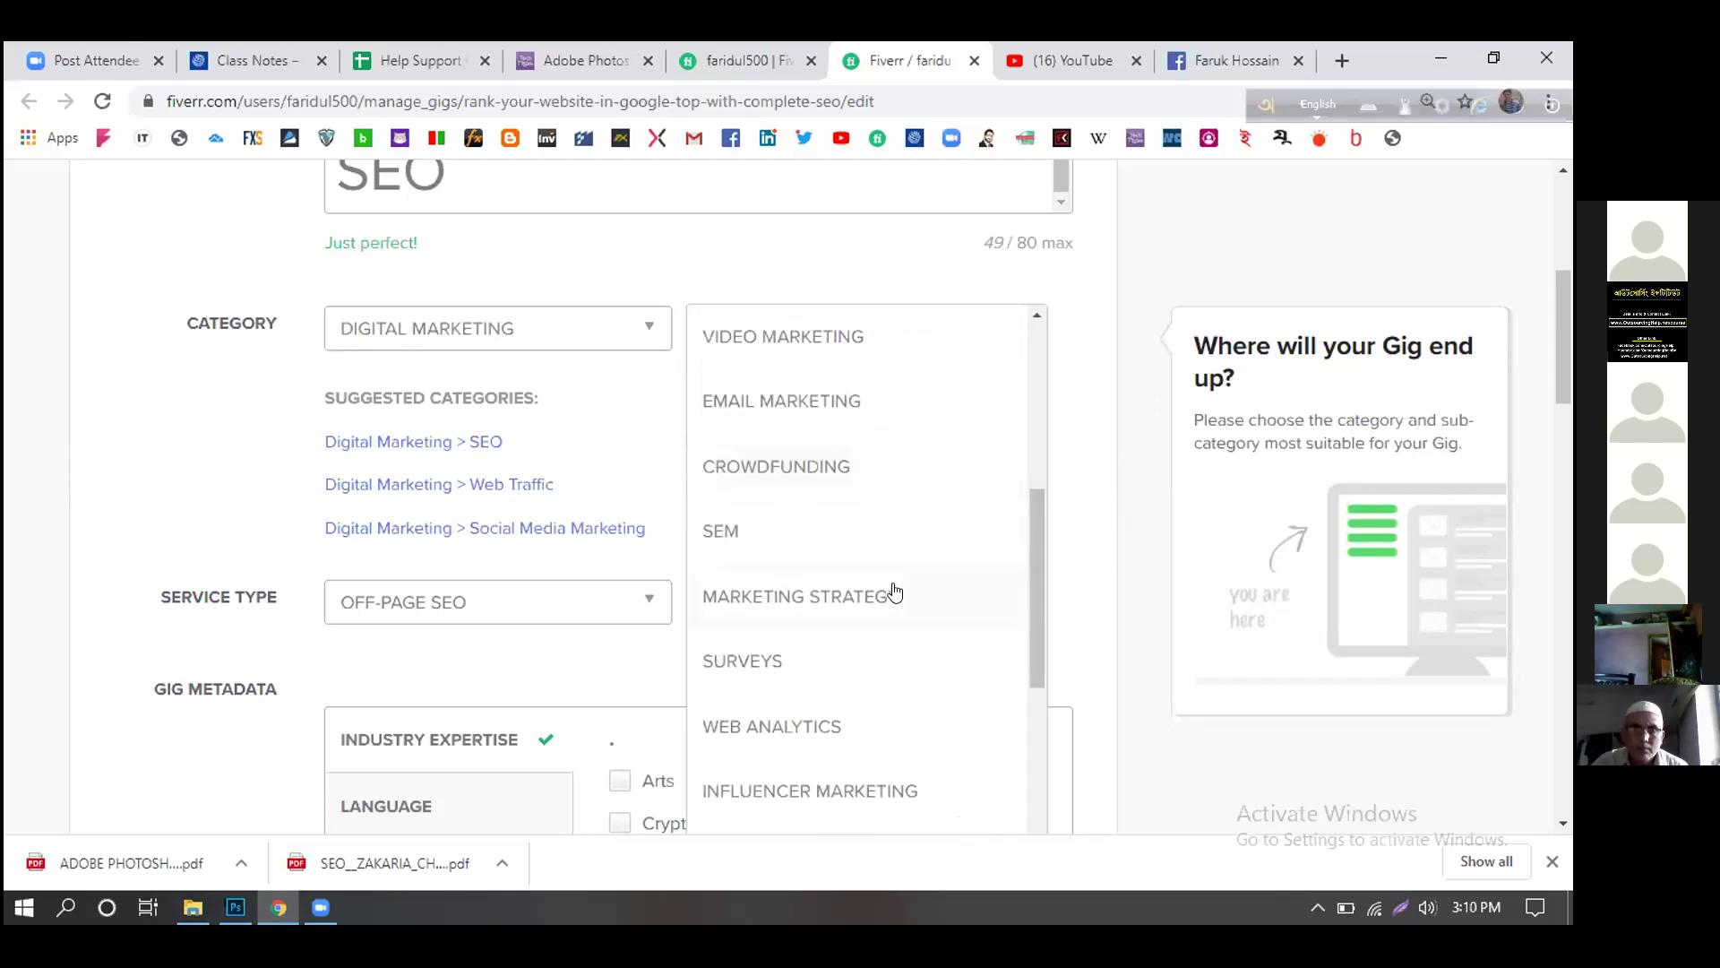
{"action": "scroll", "coordinate": [894, 591], "scroll_direction": "down", "scroll_amount": 5}
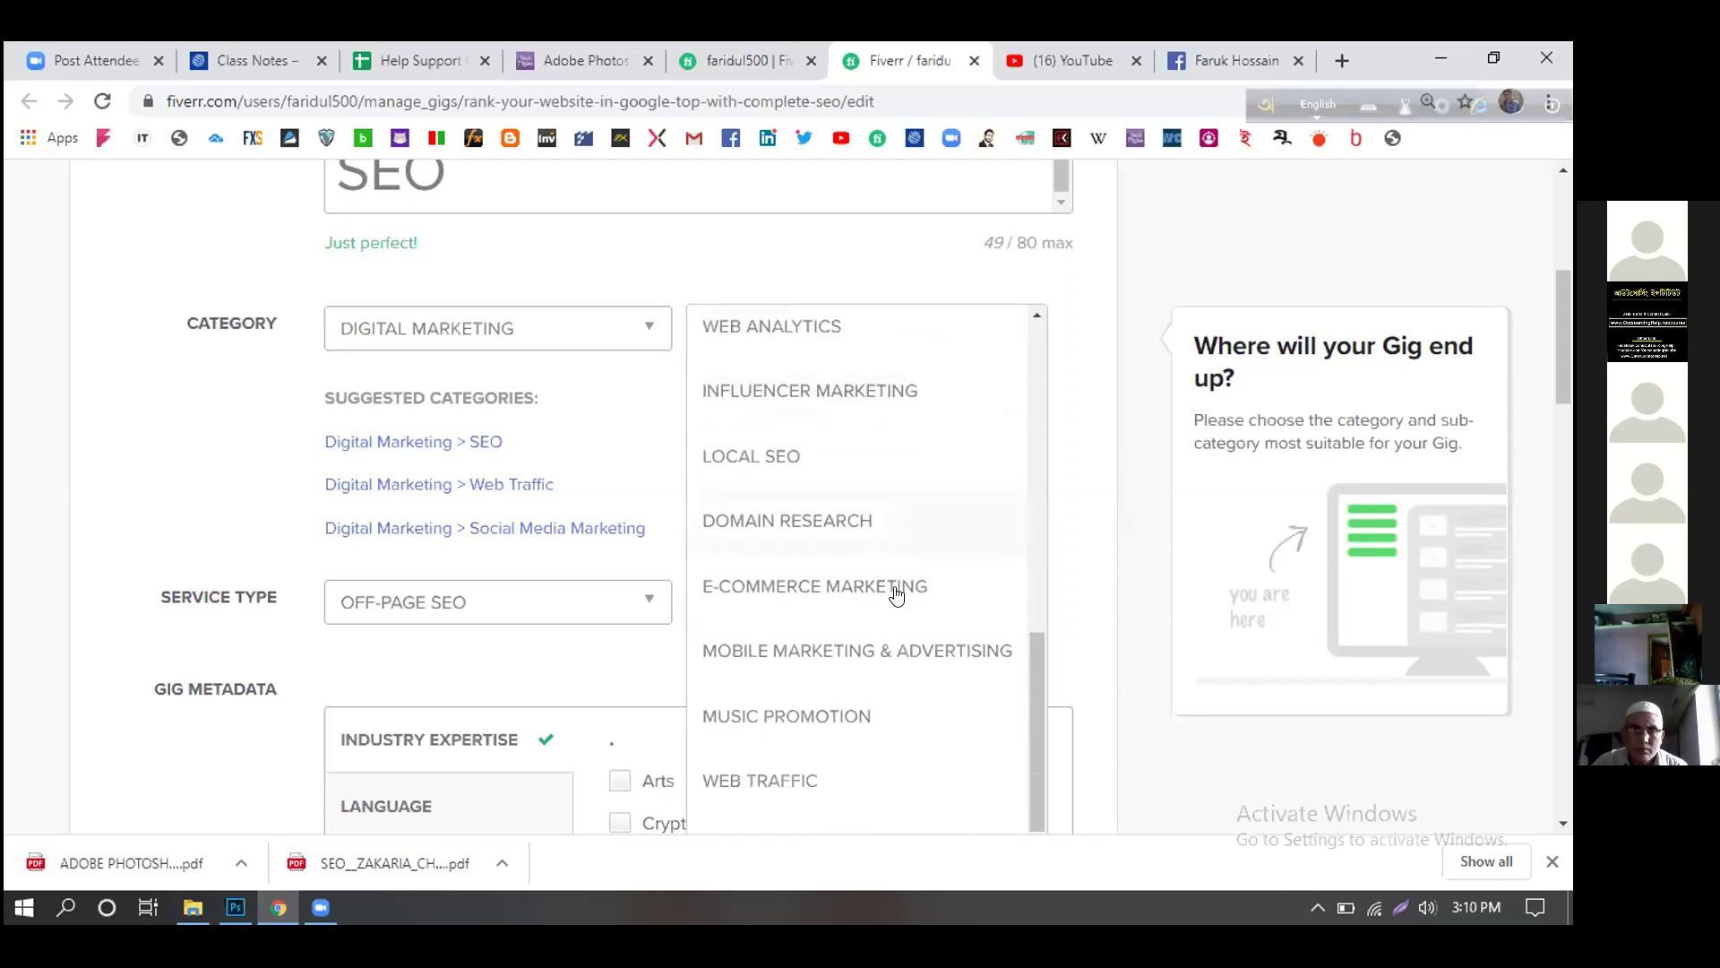
{"action": "scroll", "coordinate": [896, 594], "scroll_direction": "down", "scroll_amount": 1}
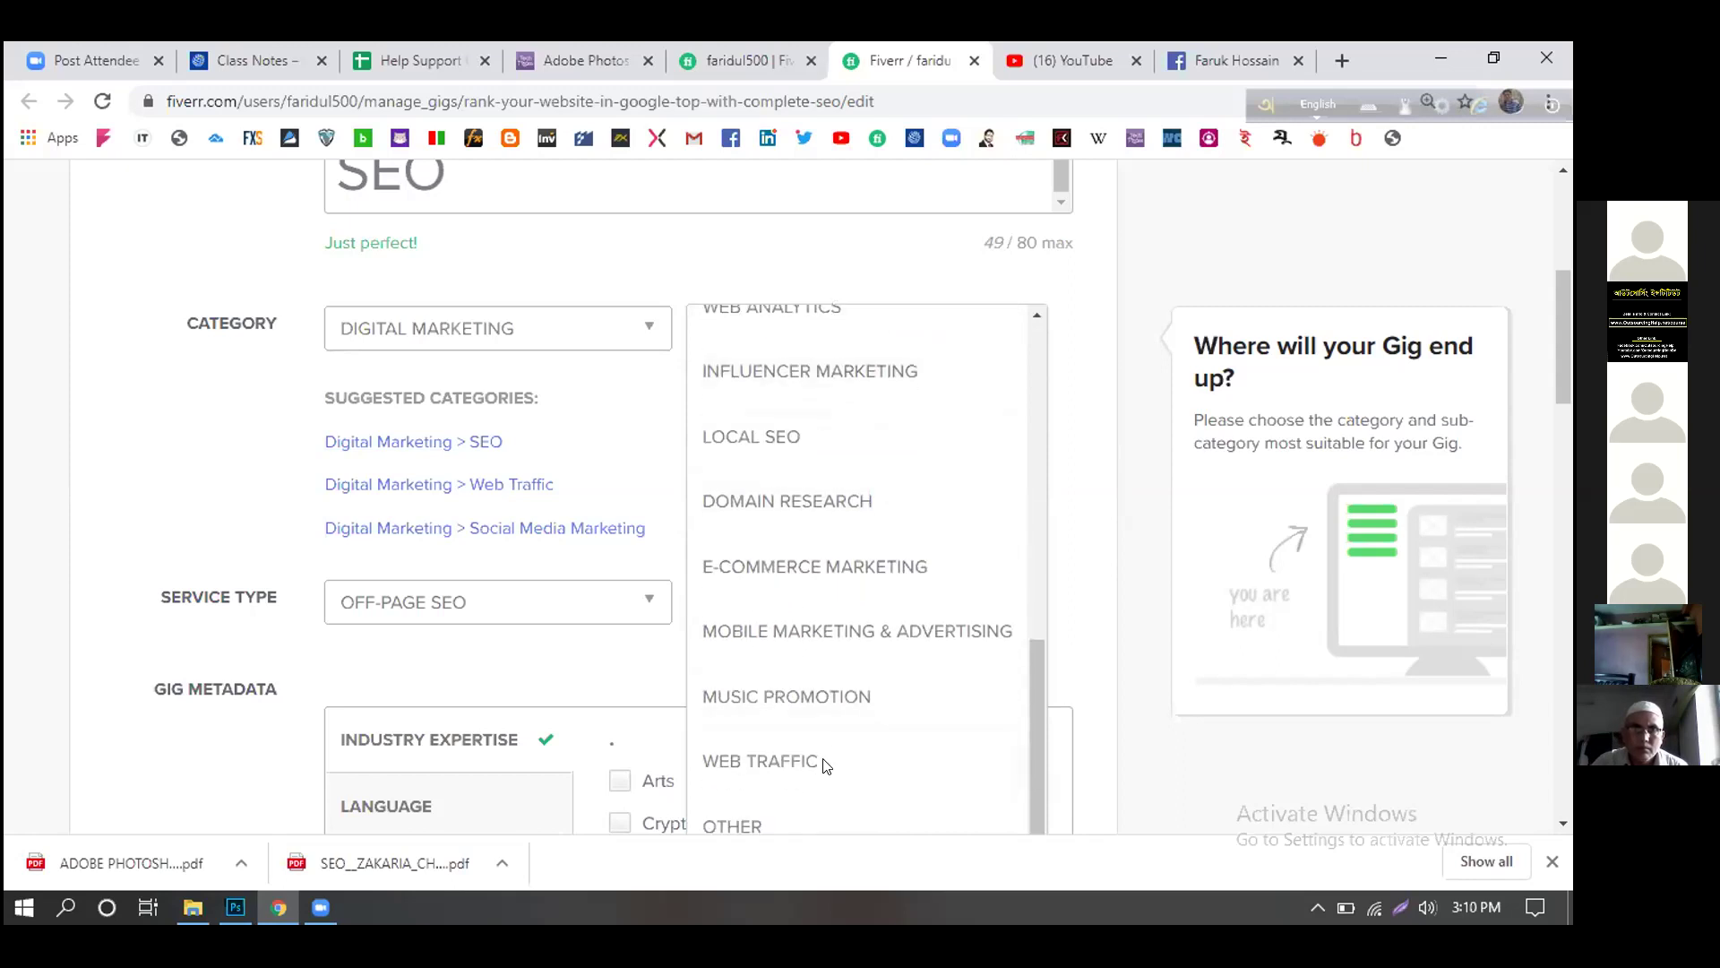
{"action": "left_click", "coordinate": [760, 761]}
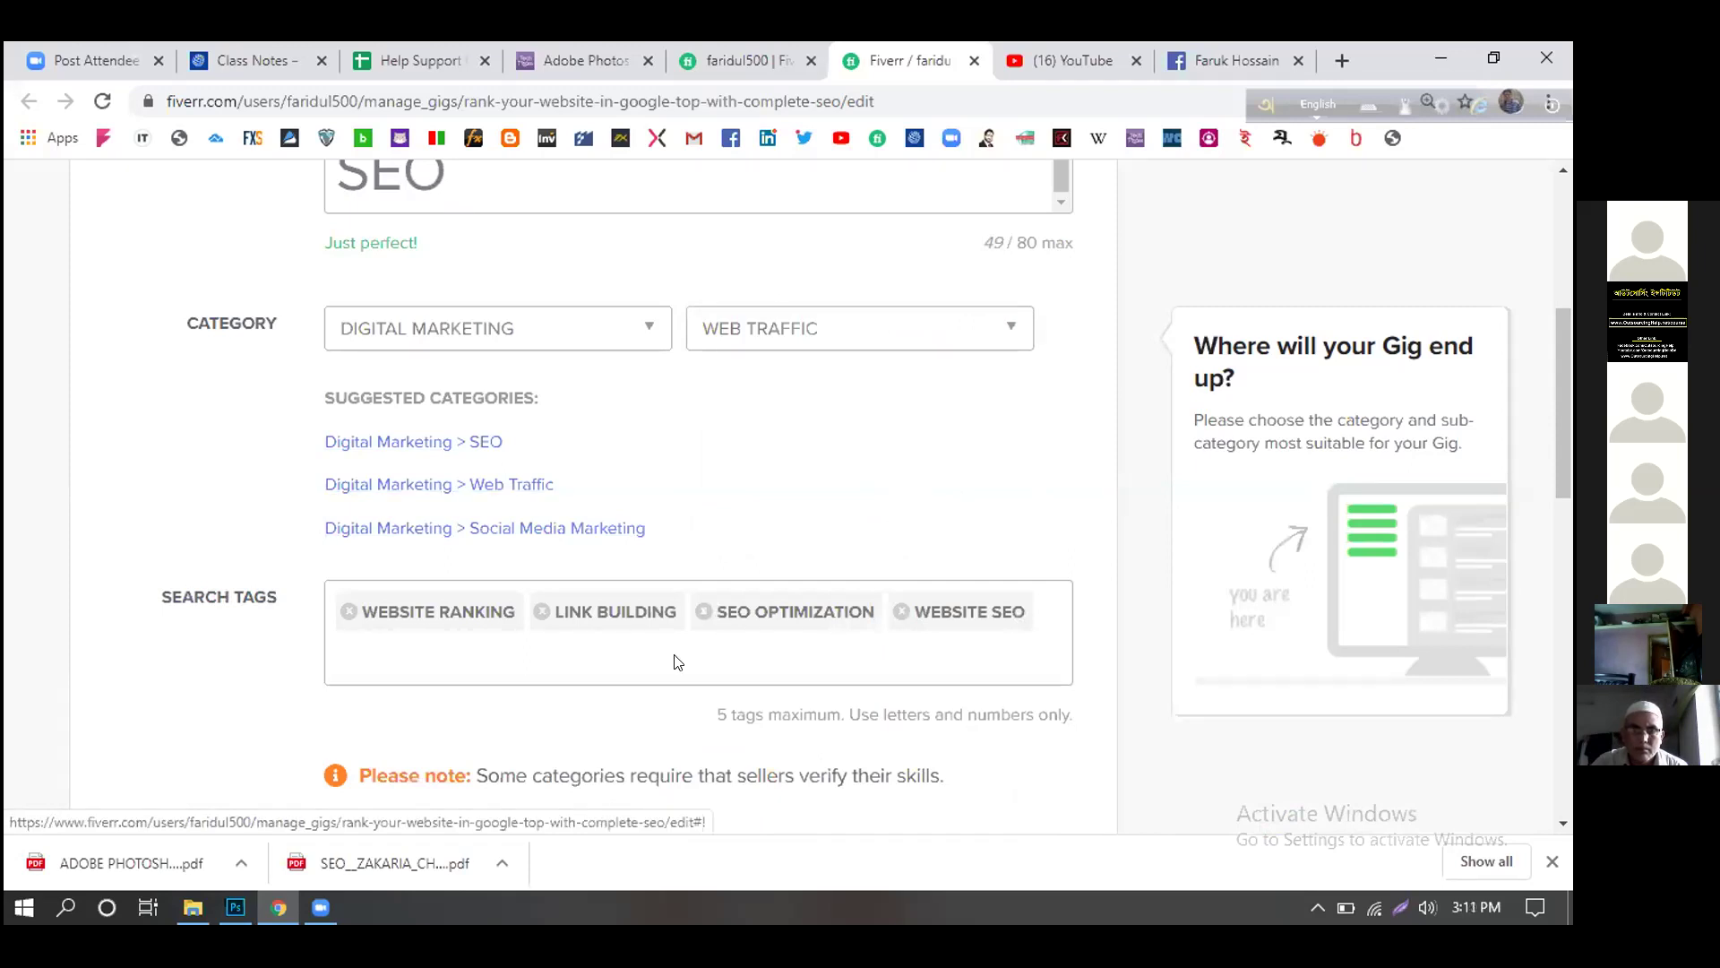
{"action": "left_click", "coordinate": [550, 664]}
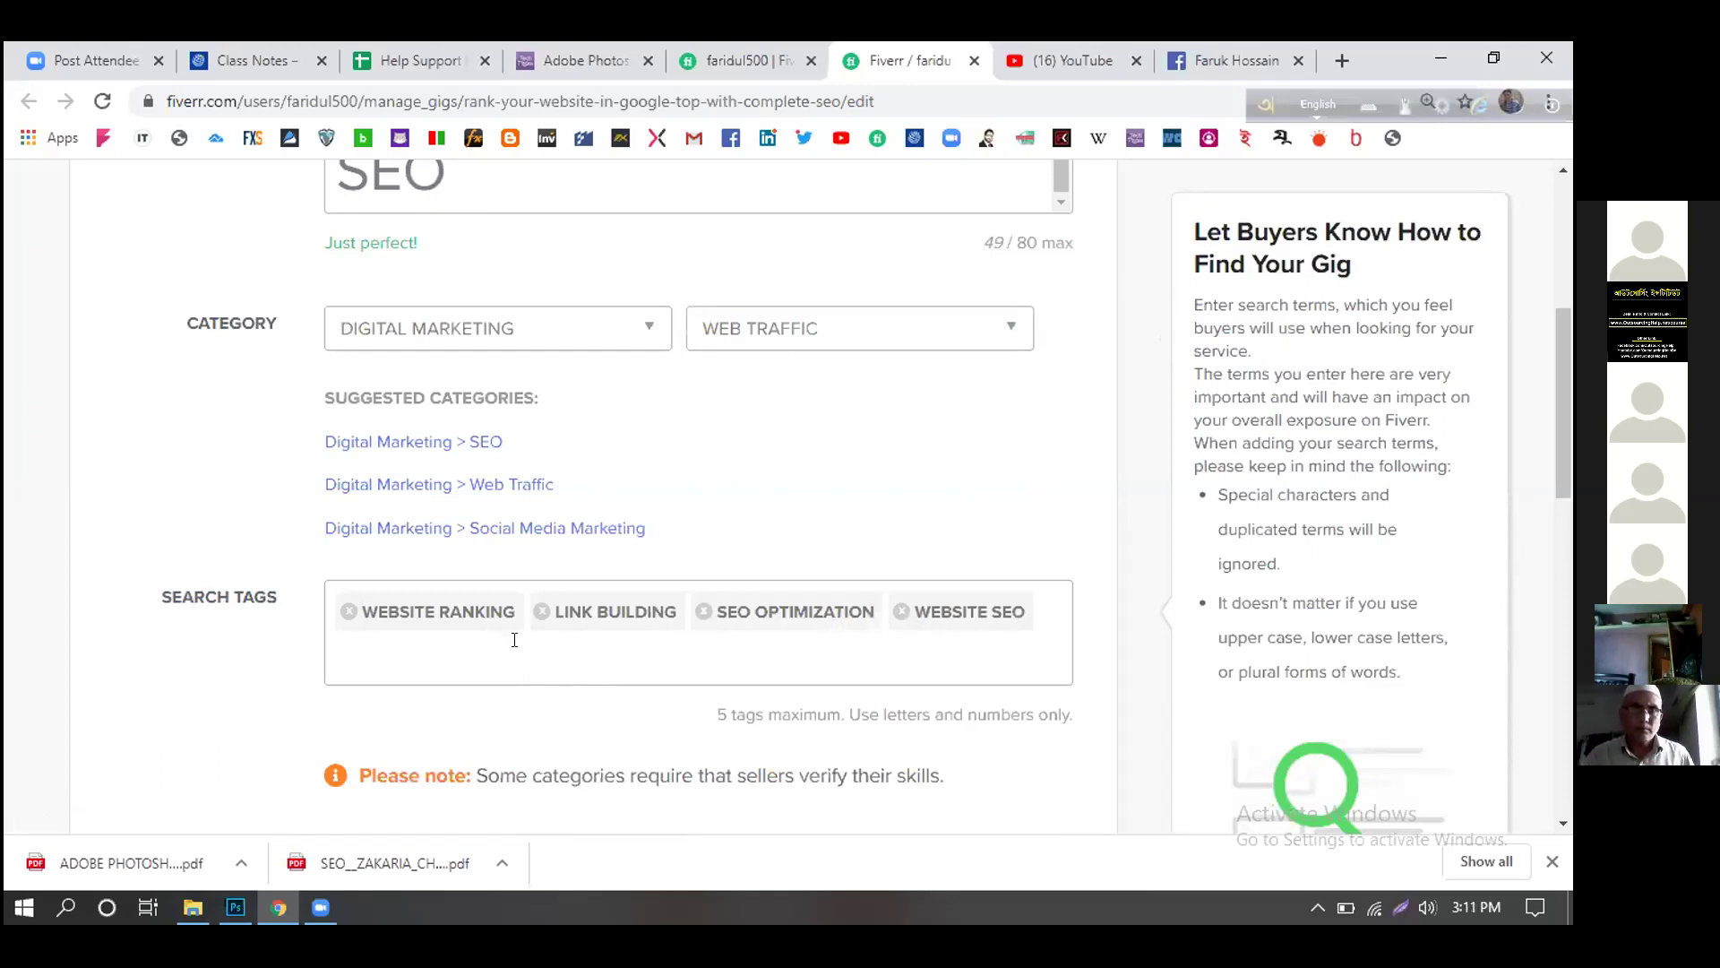
- Enter 'google top' in the Search Tags field as a fifth tag after the existing four
{"action": "left_click", "coordinate": [516, 659]}
{"action": "type", "text": "google t"}
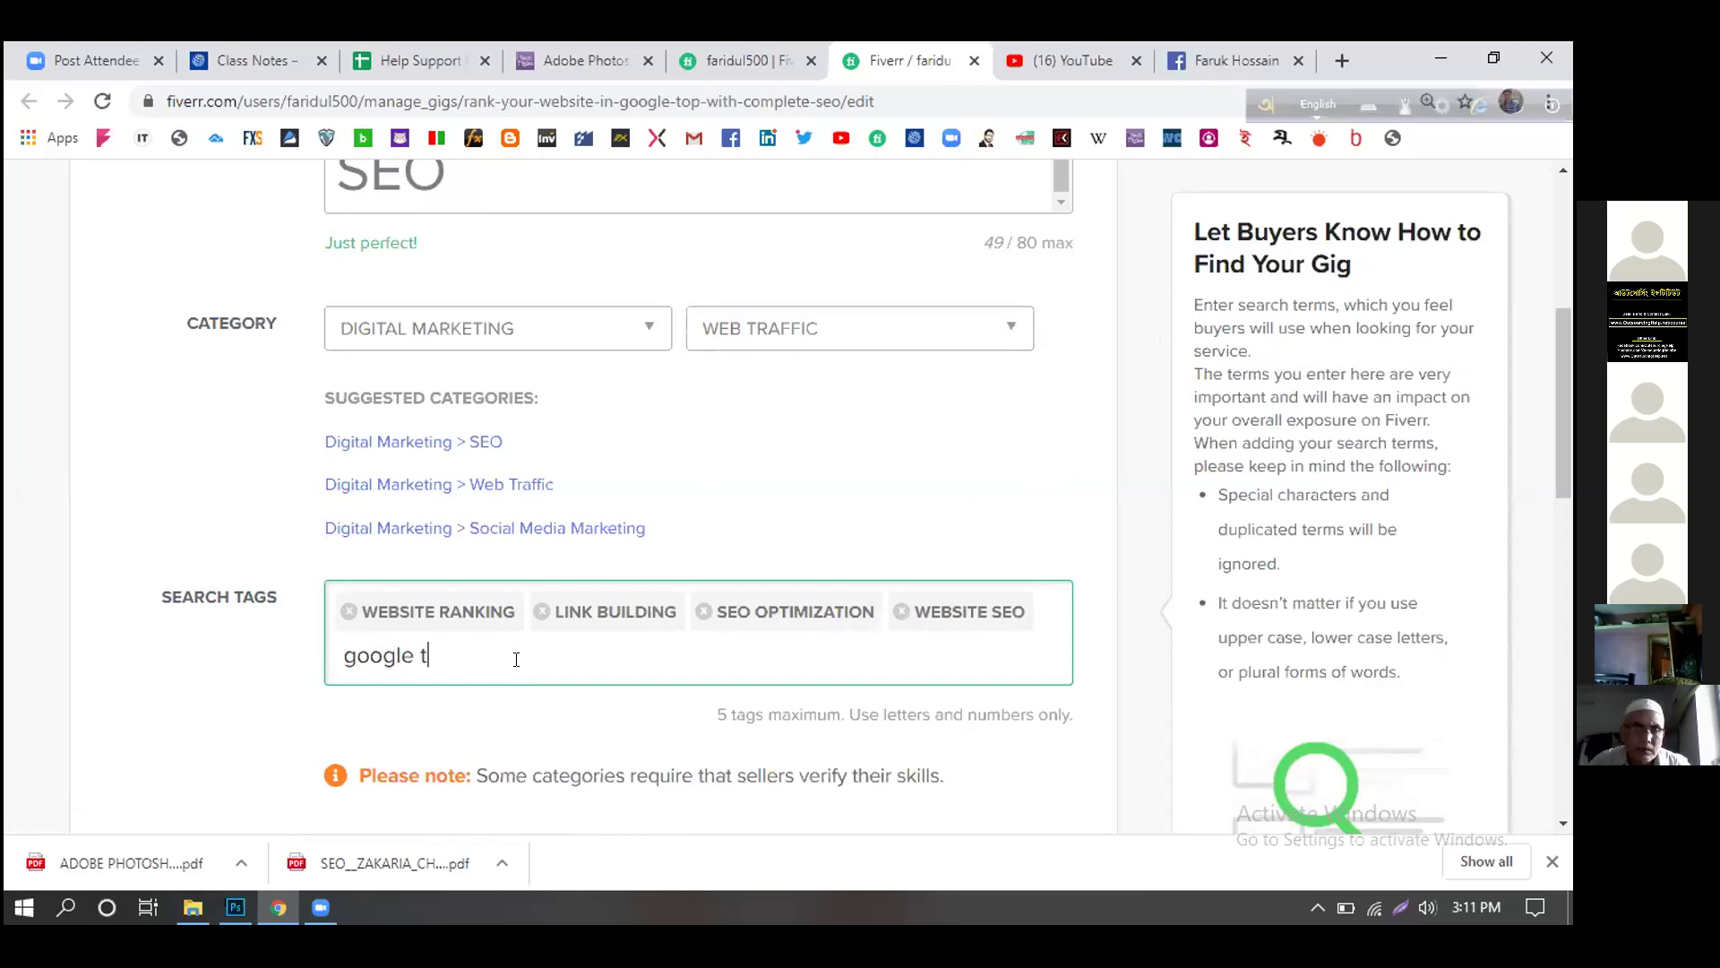
{"action": "key", "text": "BackSpace"}
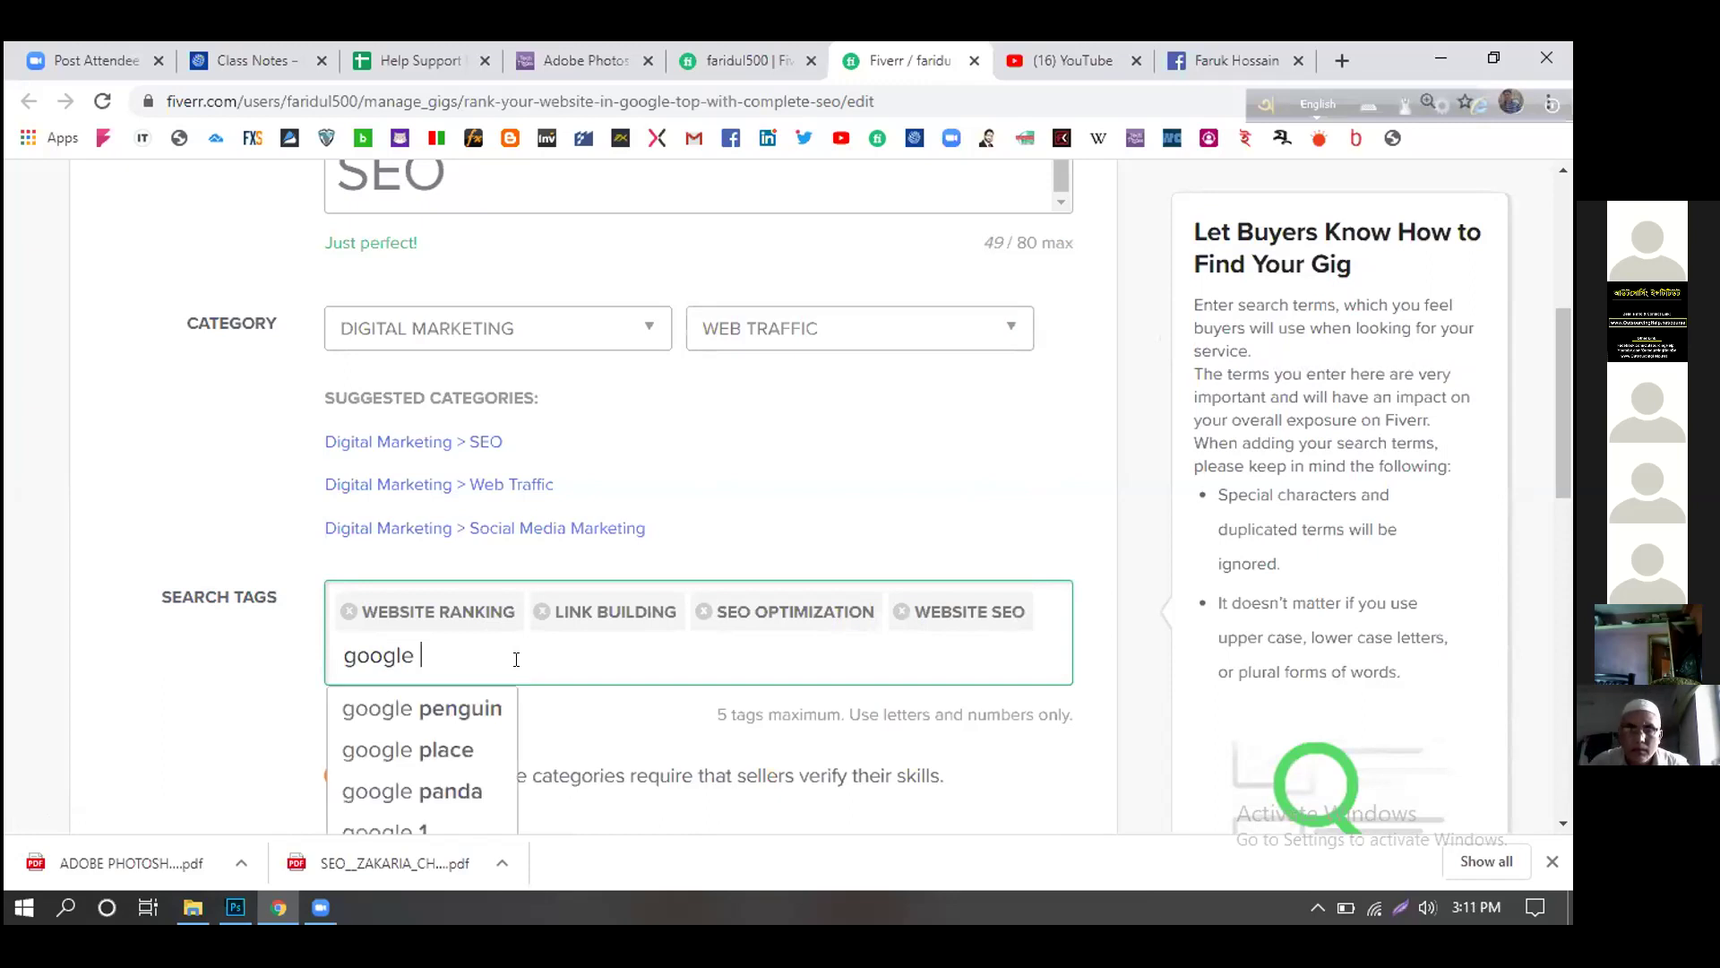
{"action": "type", "text": "top"}
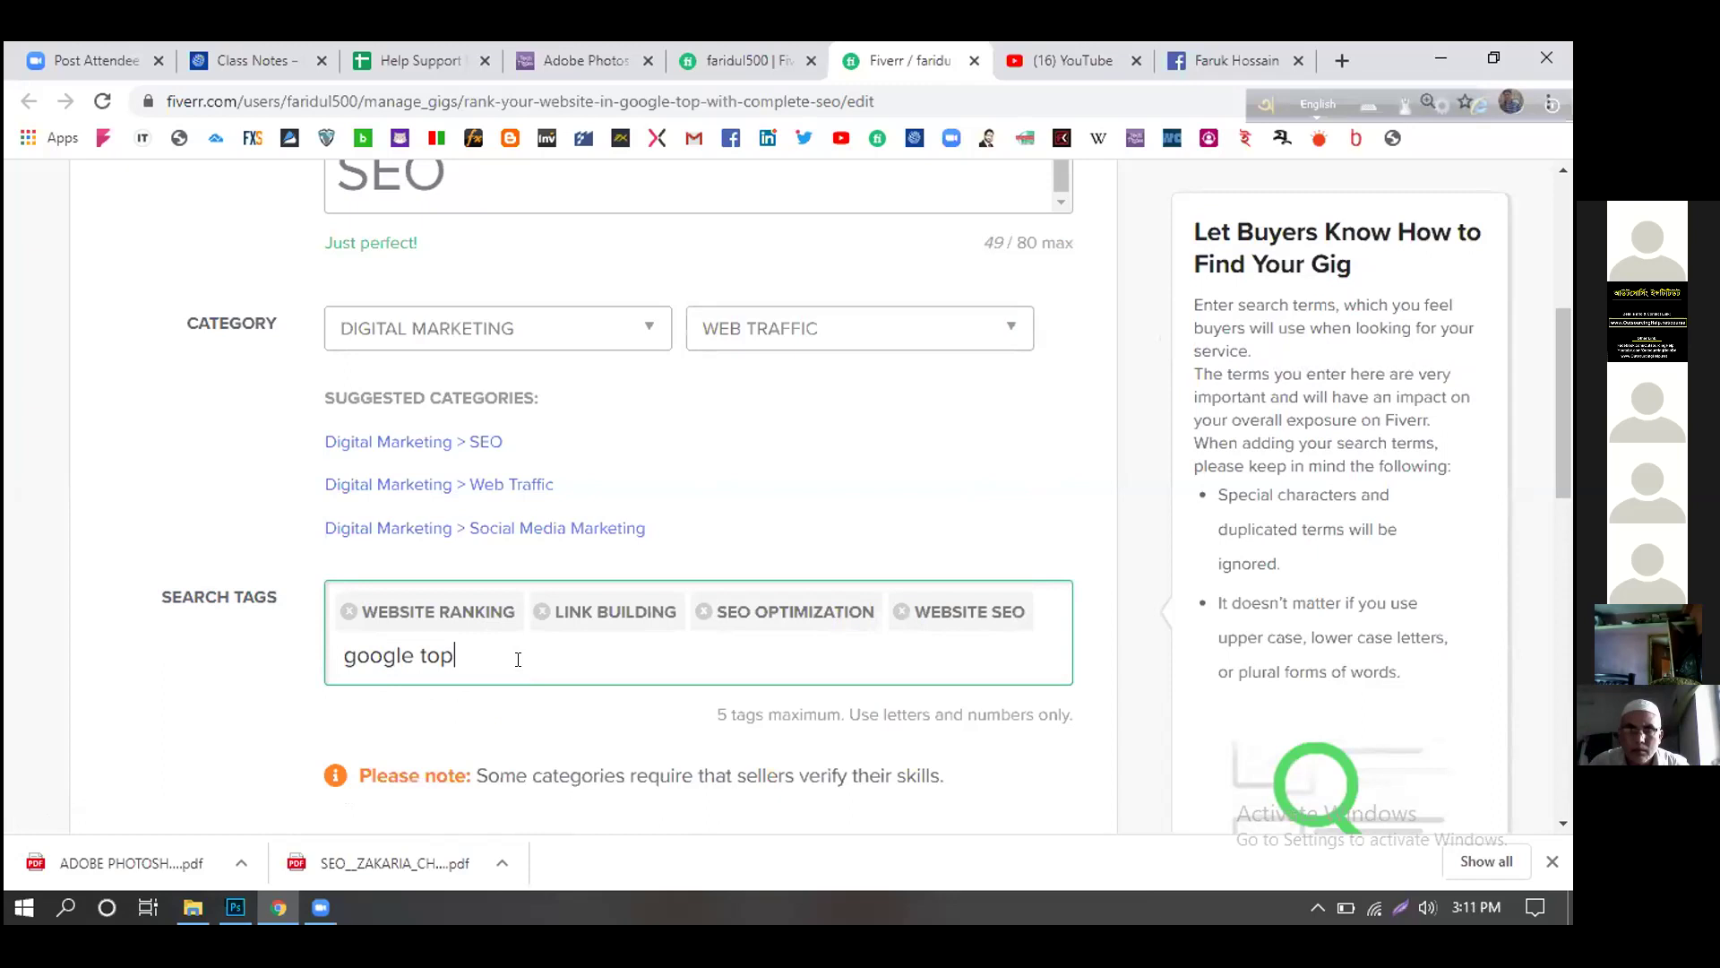
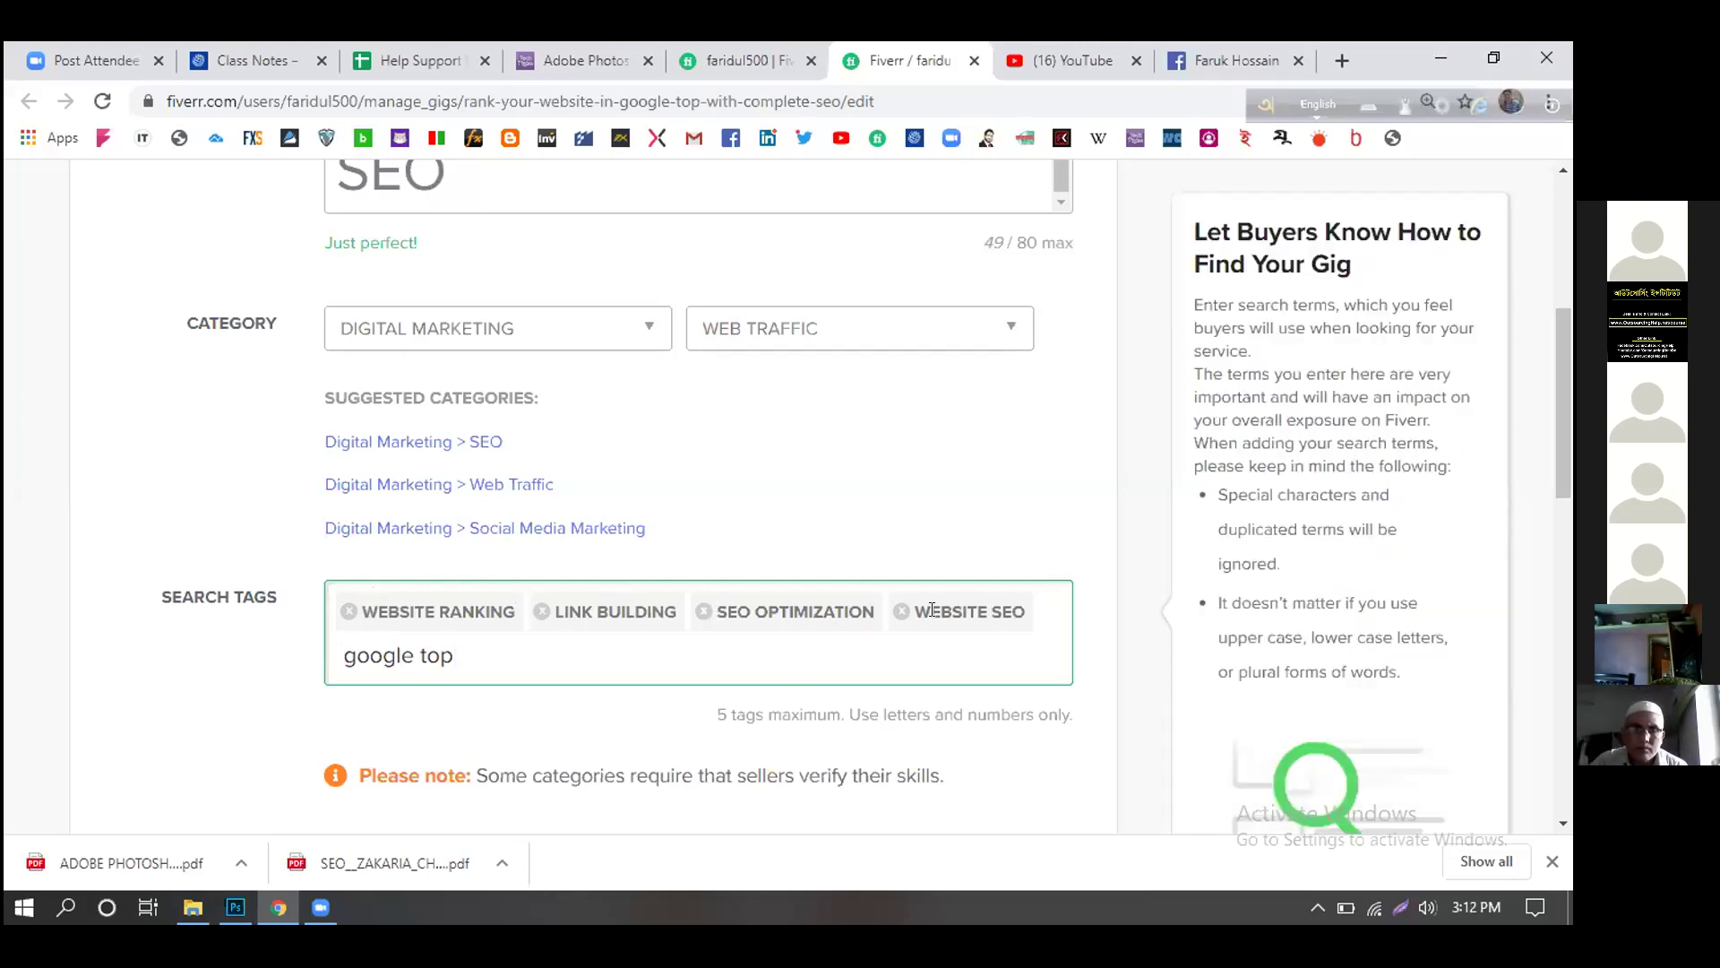
- Remove the LINK BUILDING and GOOGLE TOP search tags from the gig
{"action": "left_click", "coordinate": [542, 611]}
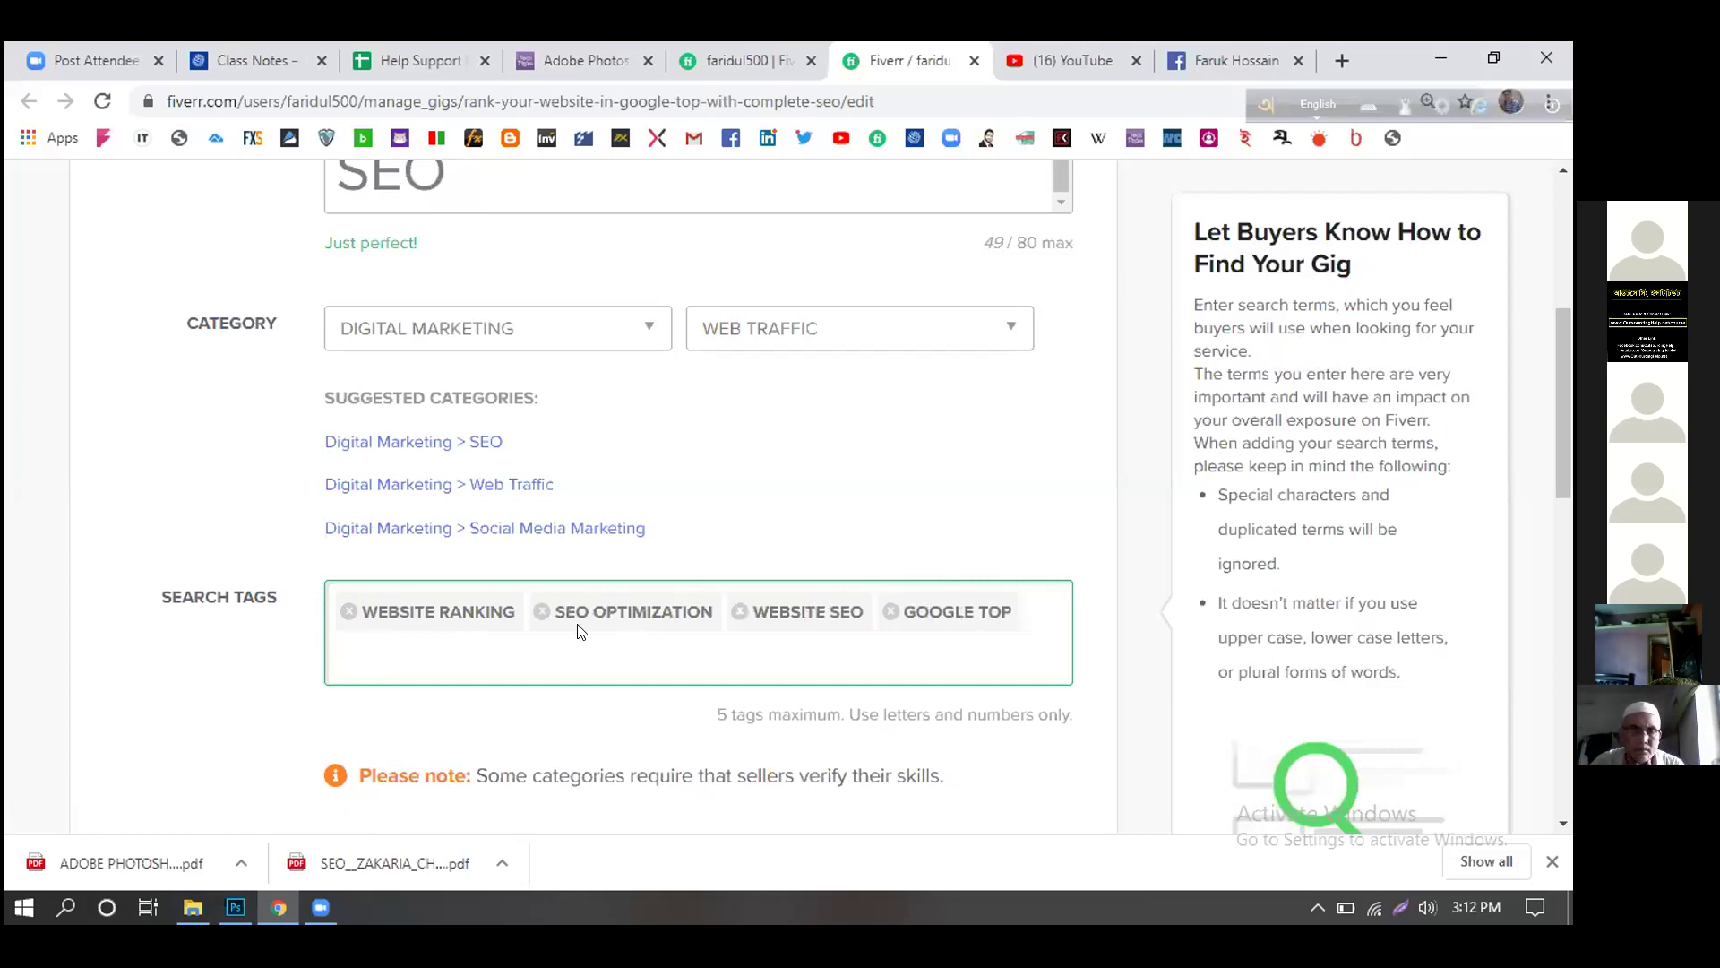
{"action": "type", "text": "goo"}
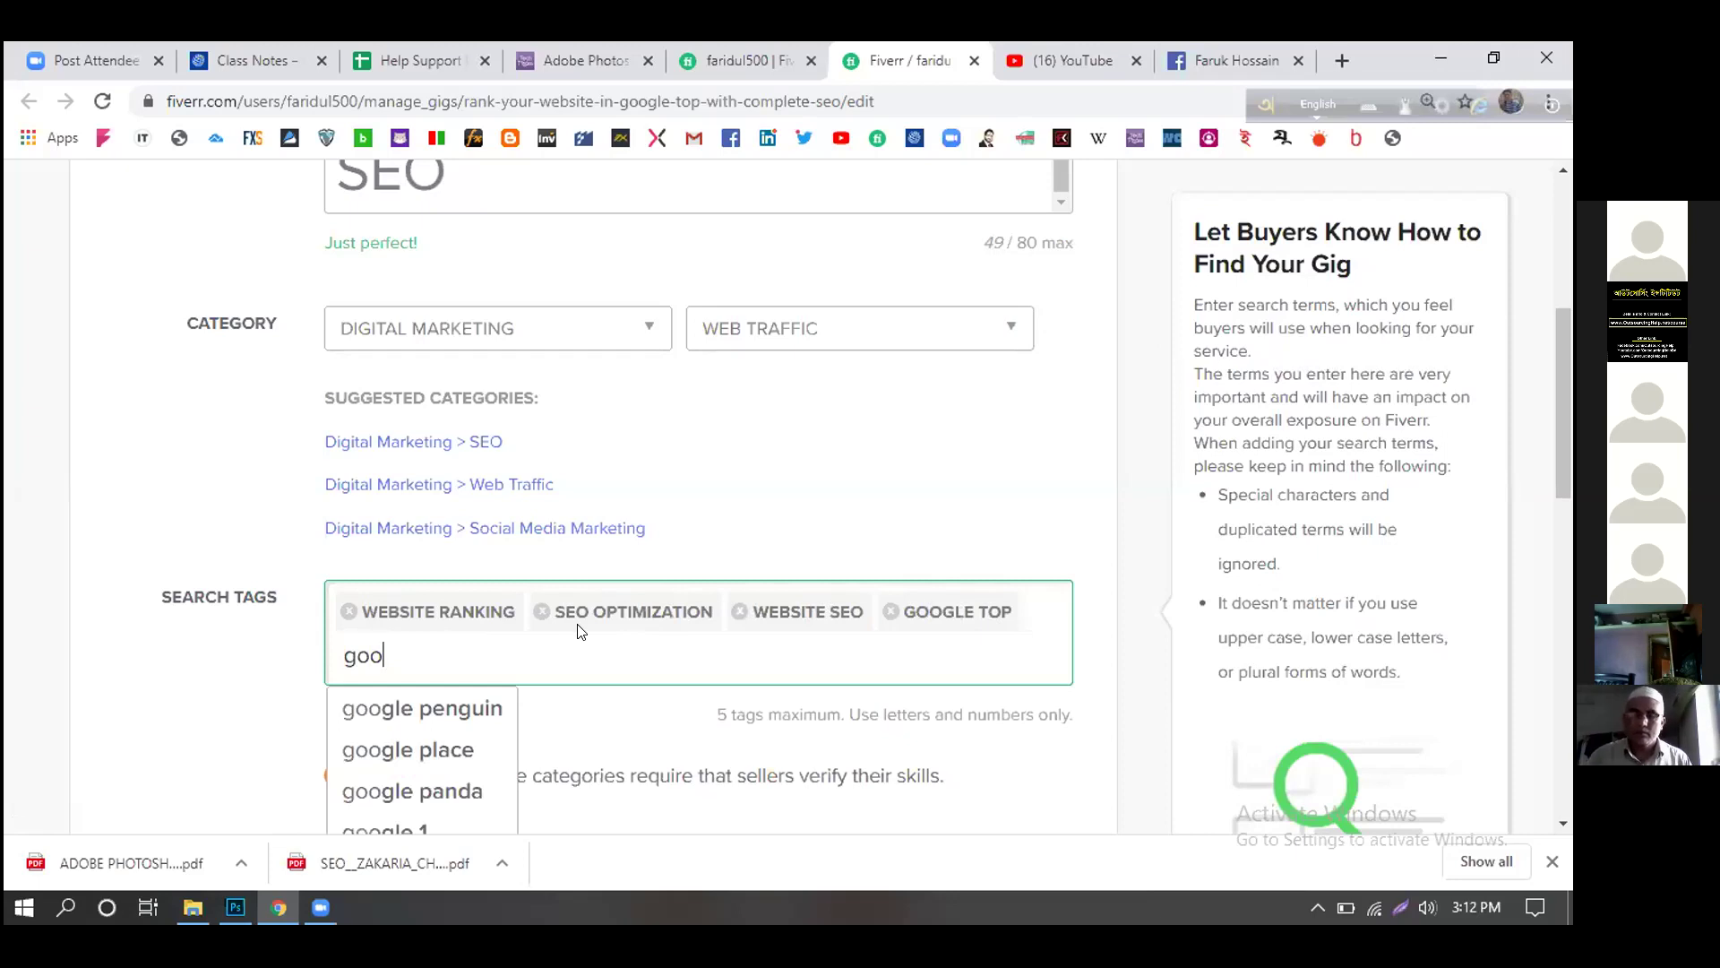
{"action": "key", "text": "BackSpace"}
{"action": "key", "text": "BackSpace"}
{"action": "key", "text": "BackSpace"}
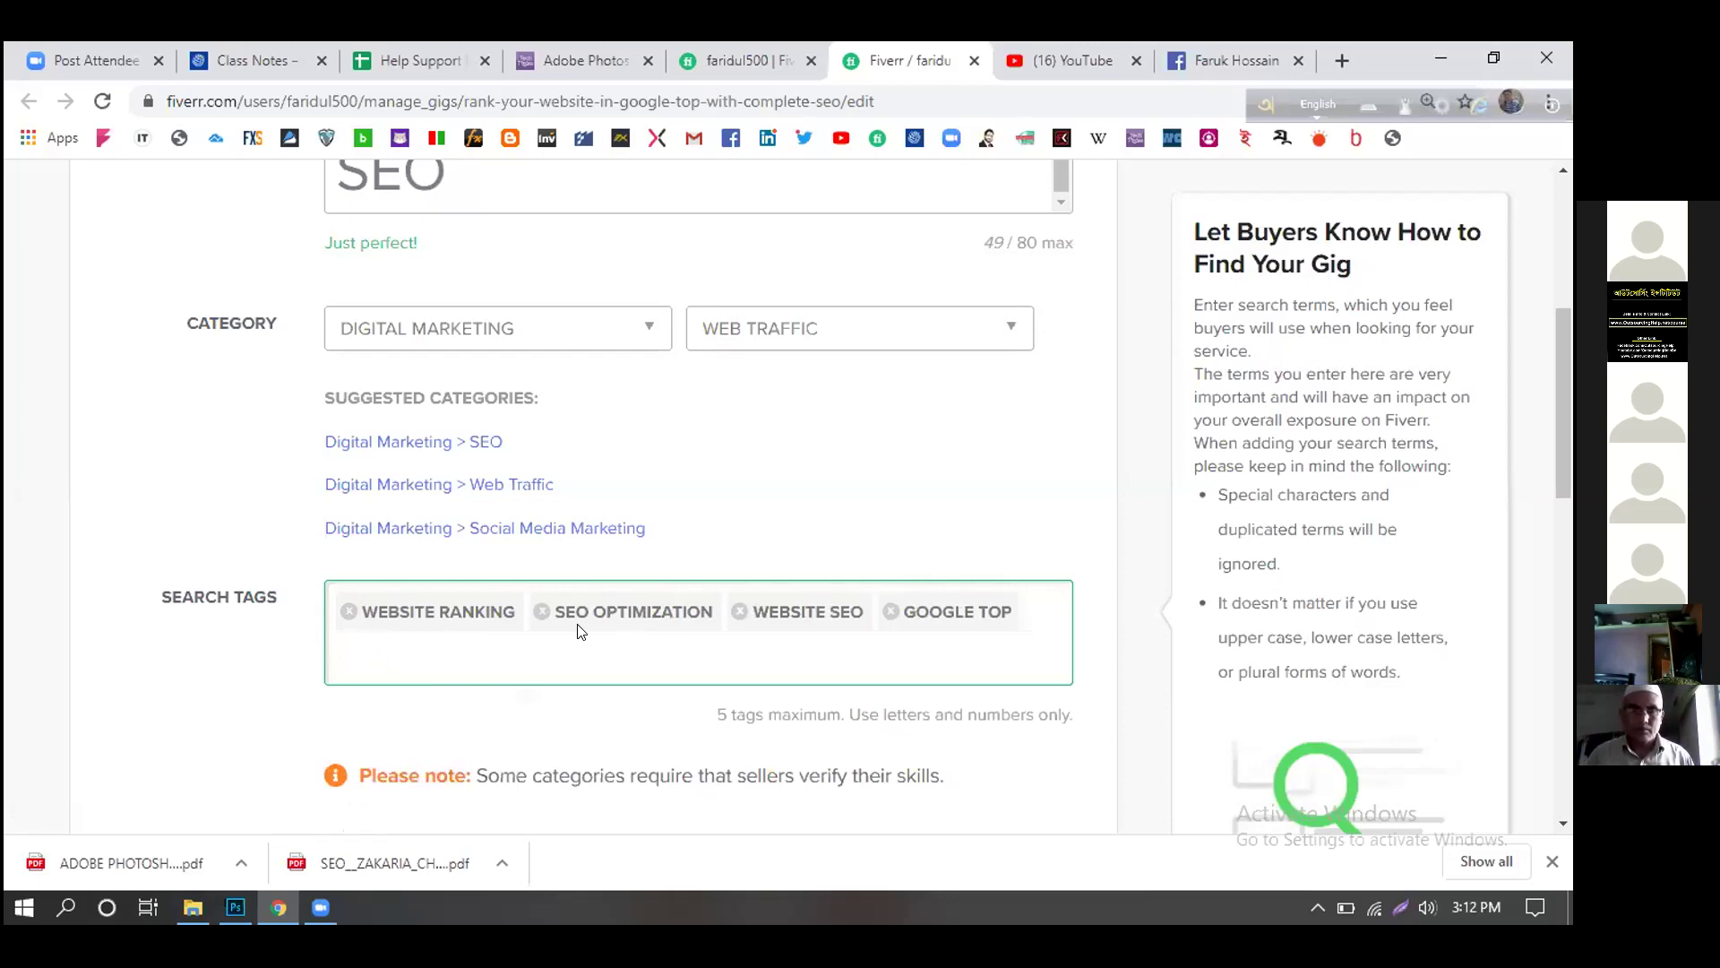
{"action": "left_click", "coordinate": [890, 612]}
- Add the search tags 'google top ranking' and 'google top page' to fill all five slots
{"action": "type", "text": "g"}
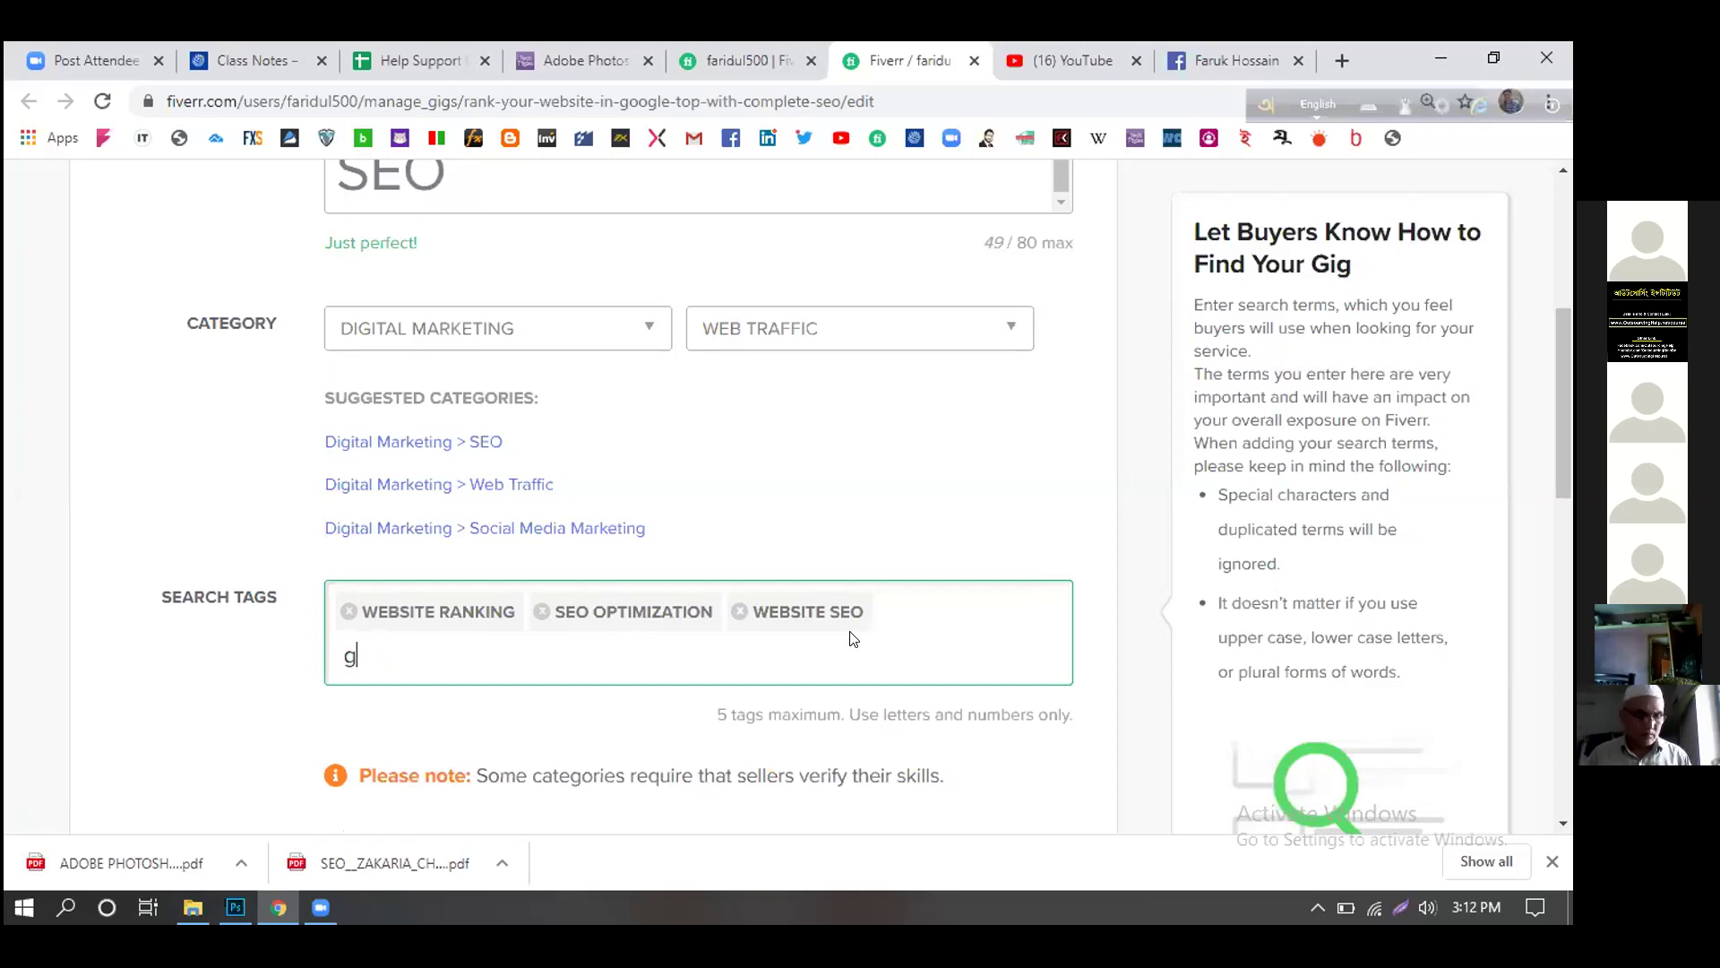
{"action": "type", "text": "oogle "}
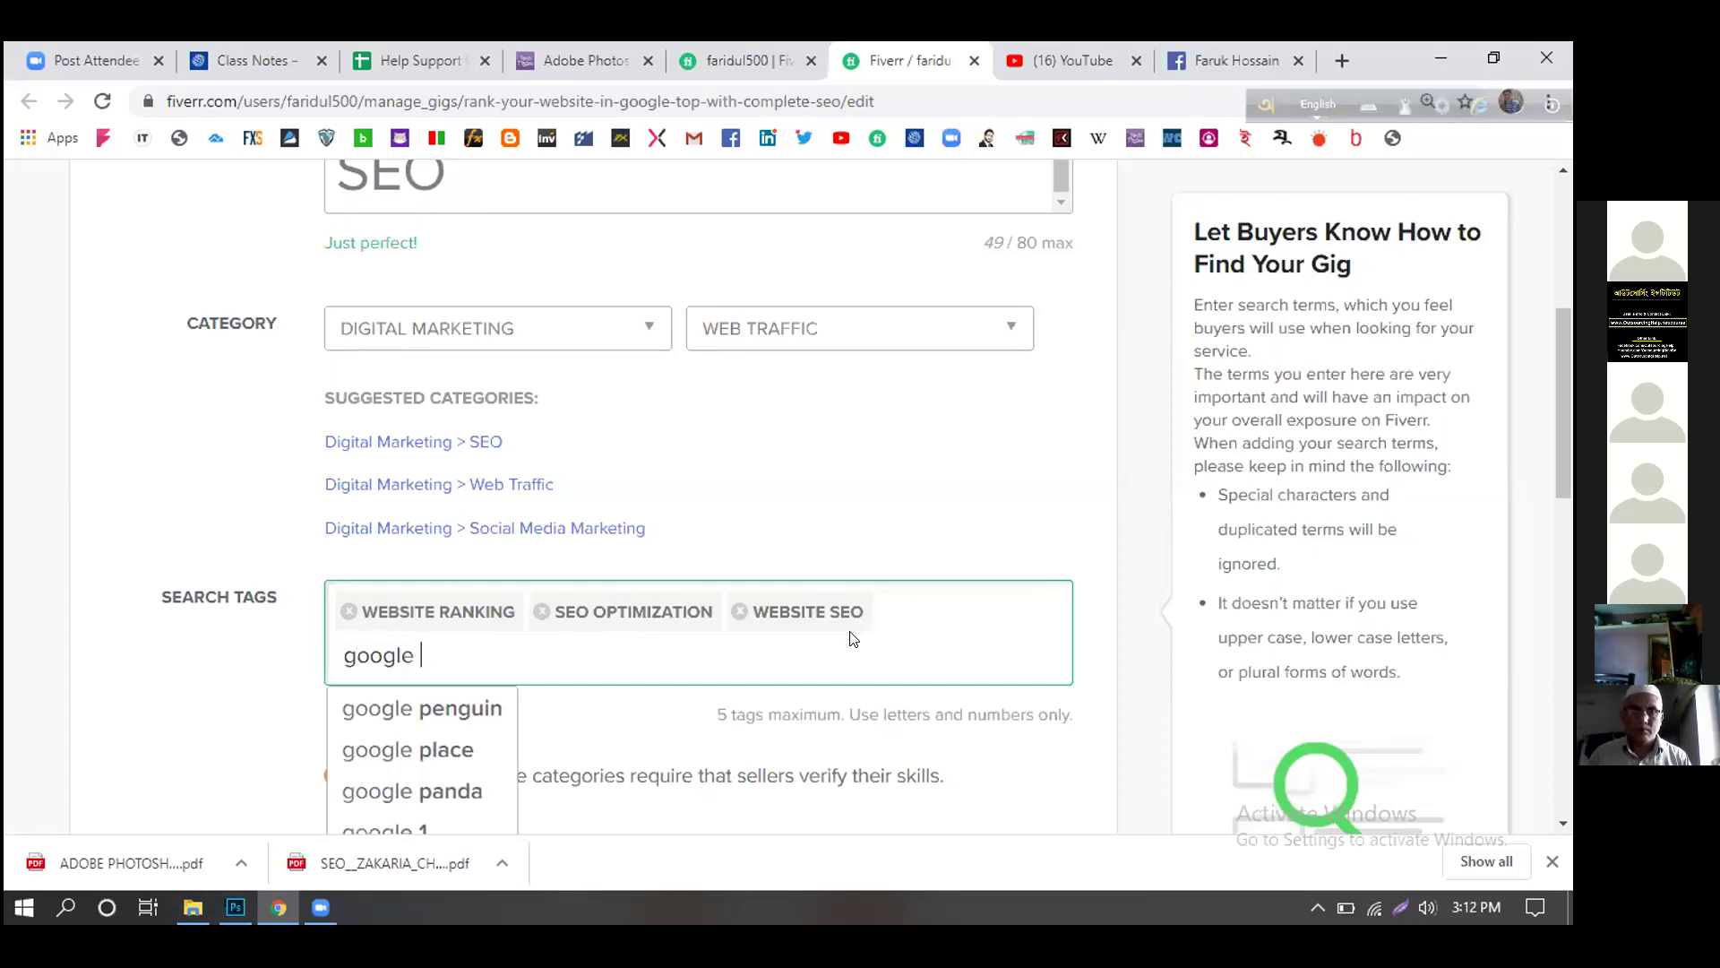
{"action": "type", "text": "top"}
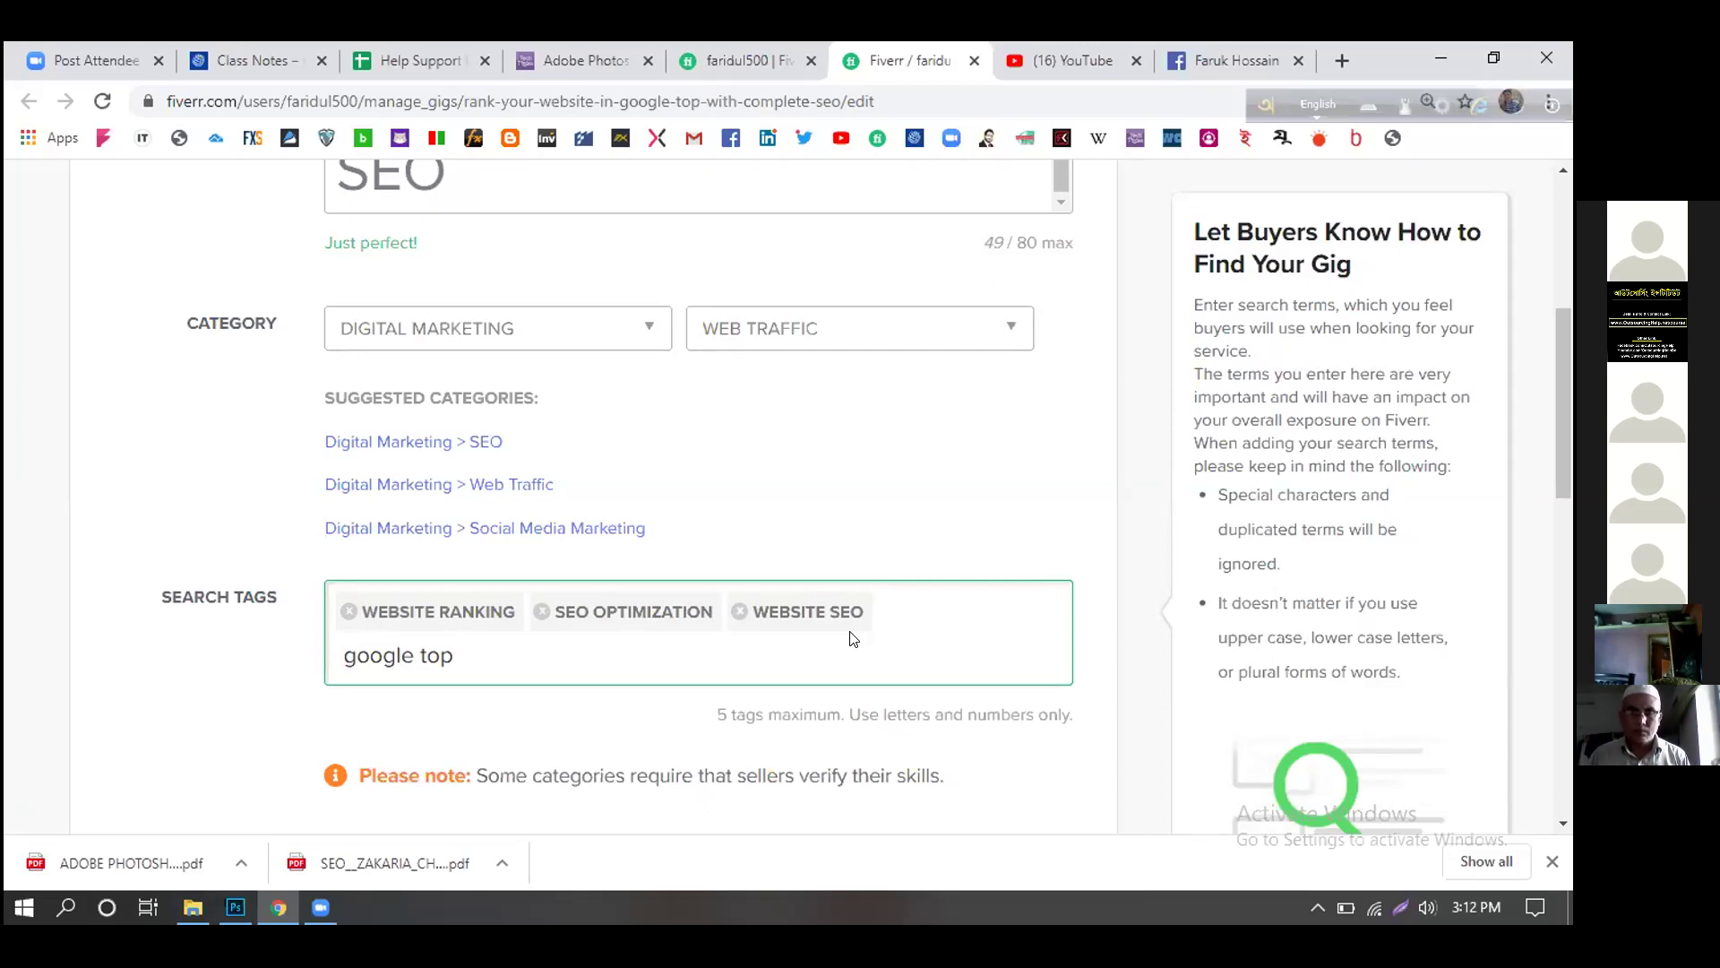
{"action": "type", "text": "ranking"}
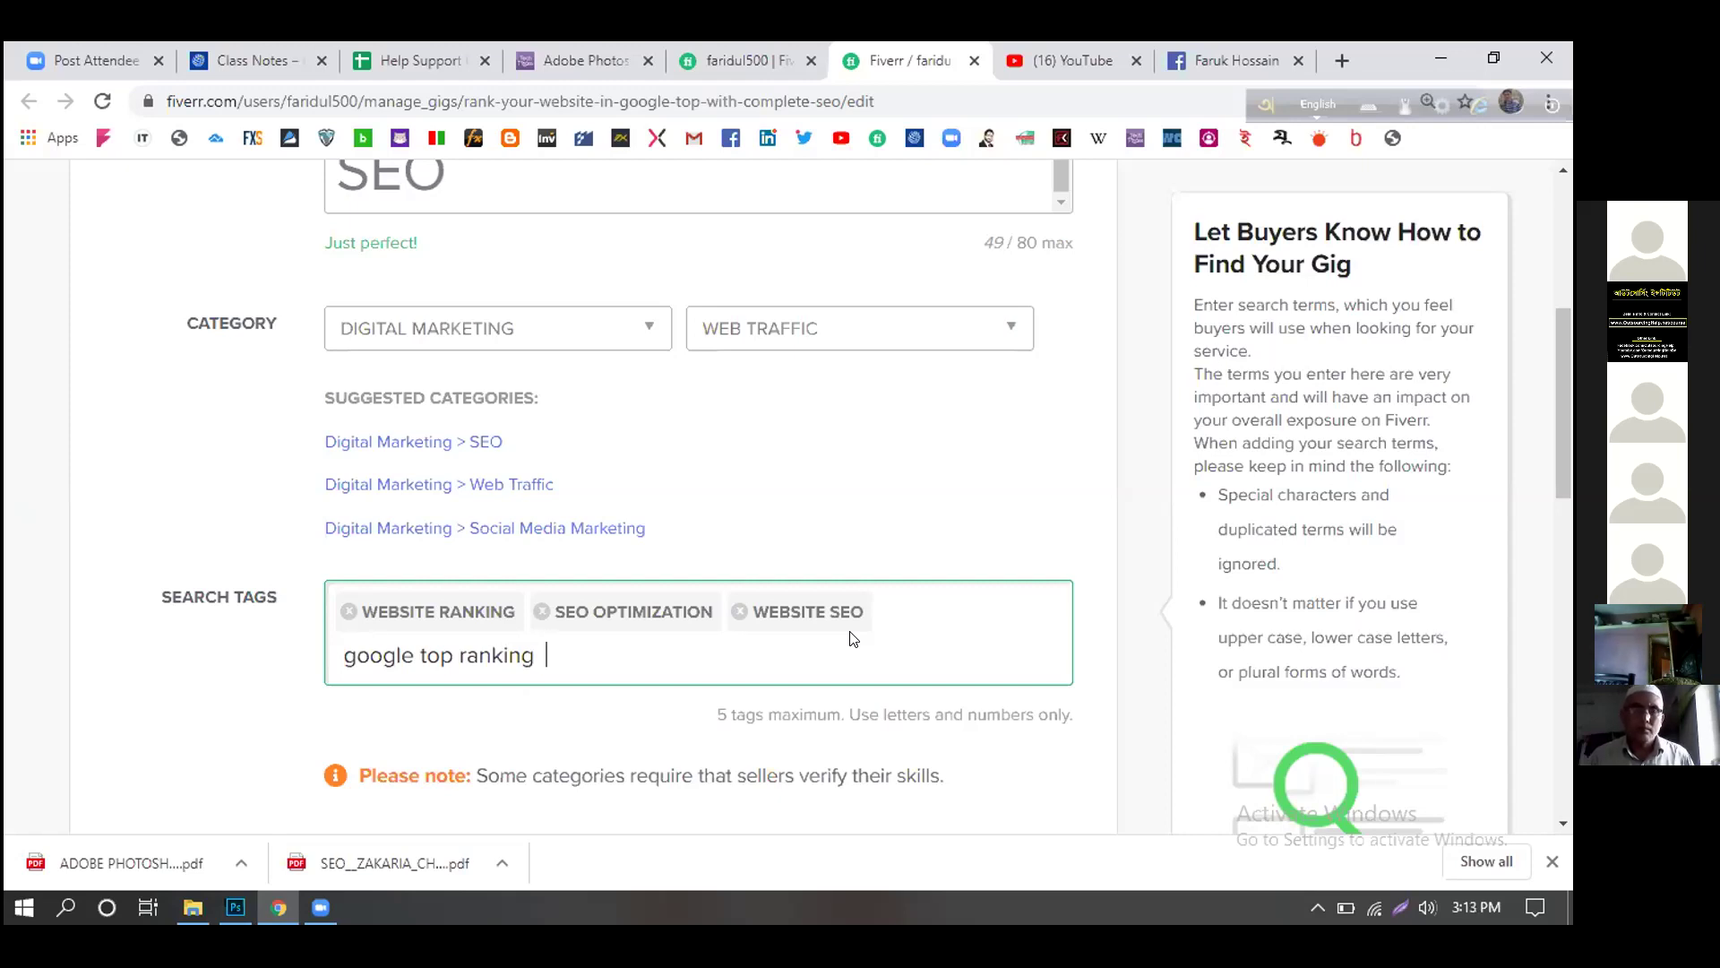
{"action": "key", "text": "Return"}
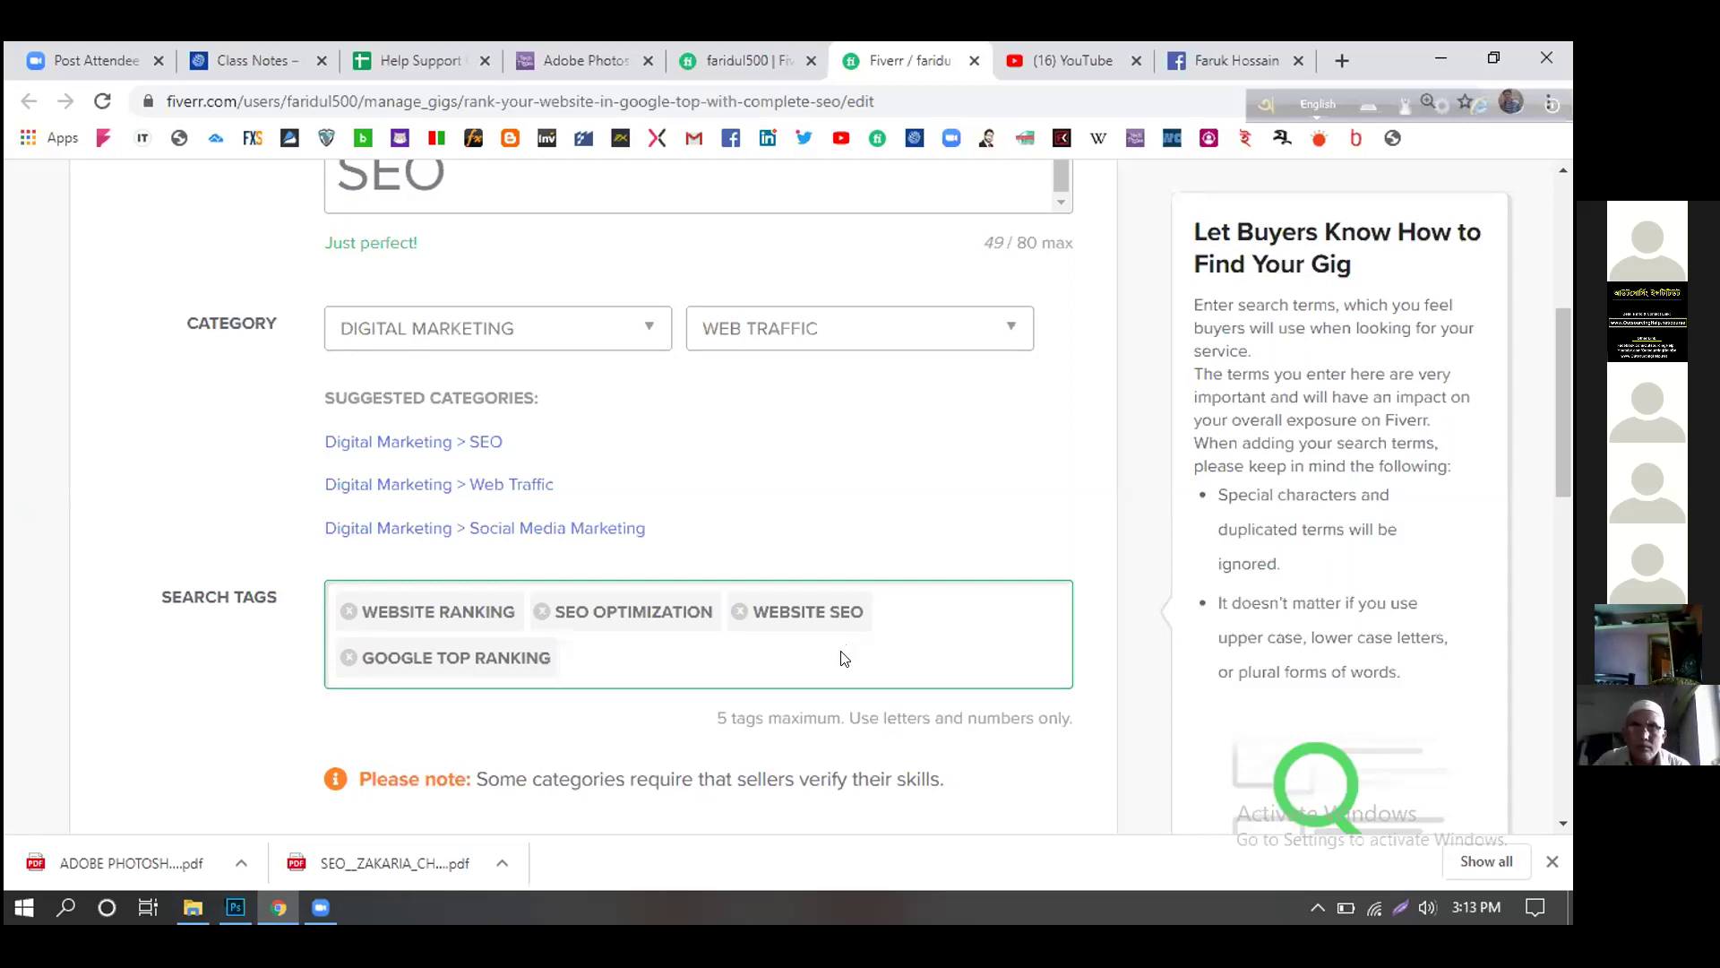
{"action": "type", "text": "g"}
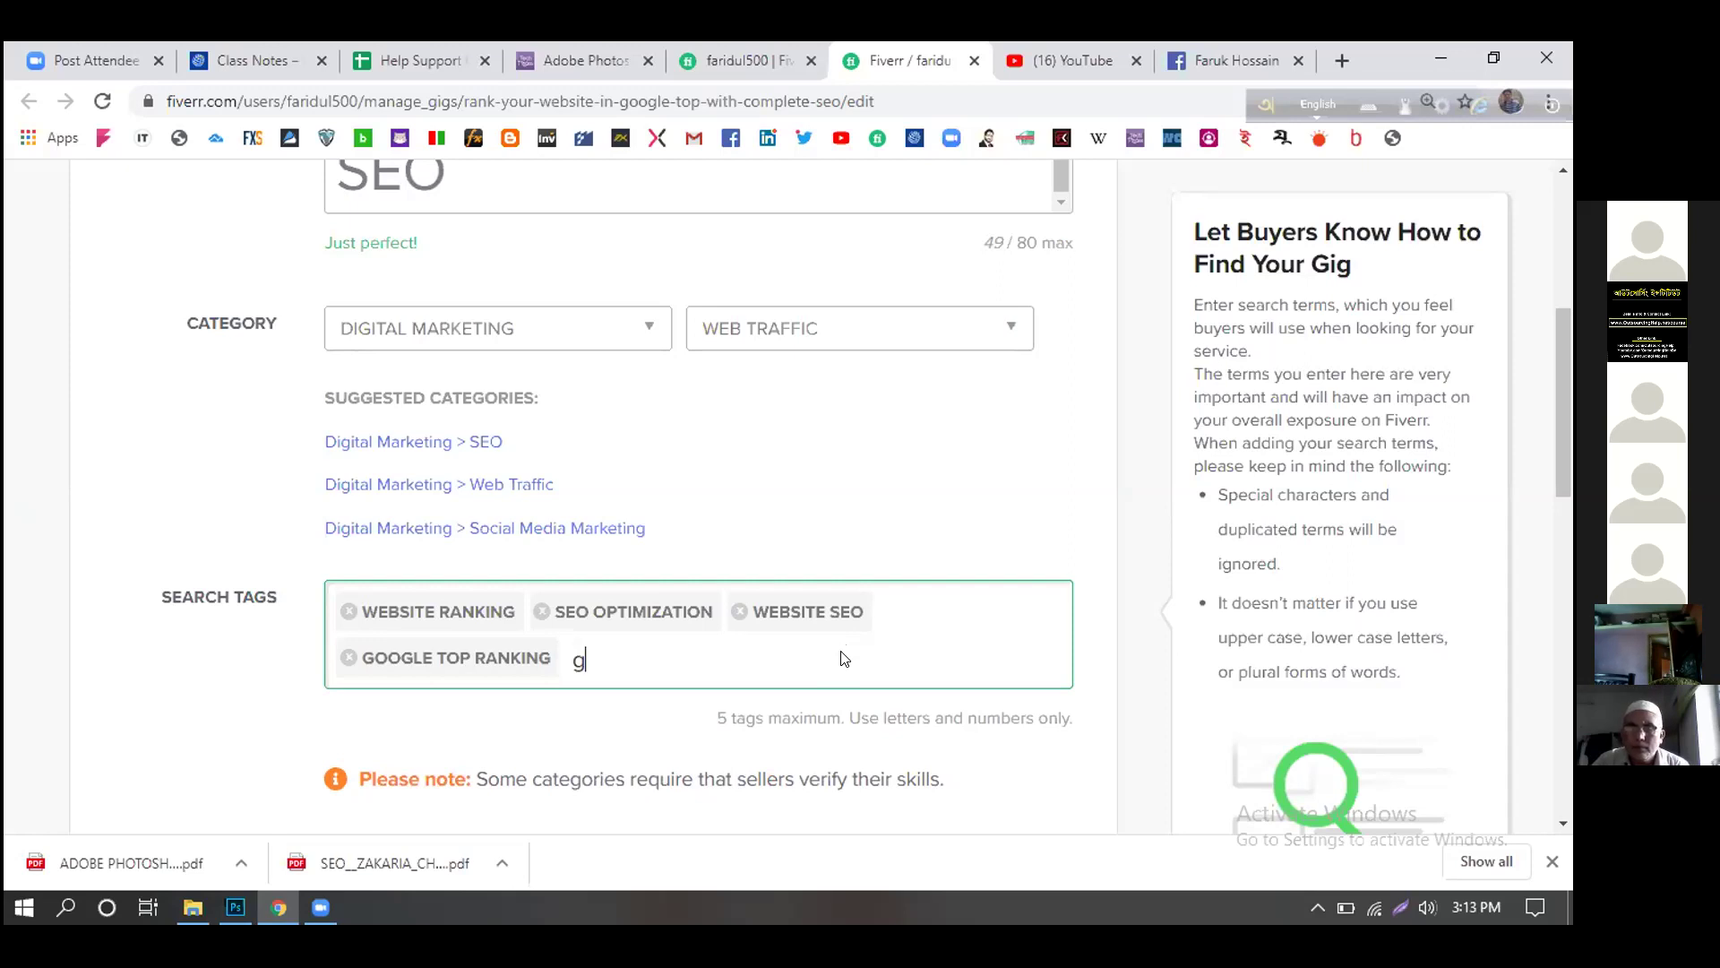
{"action": "type", "text": "oogl"}
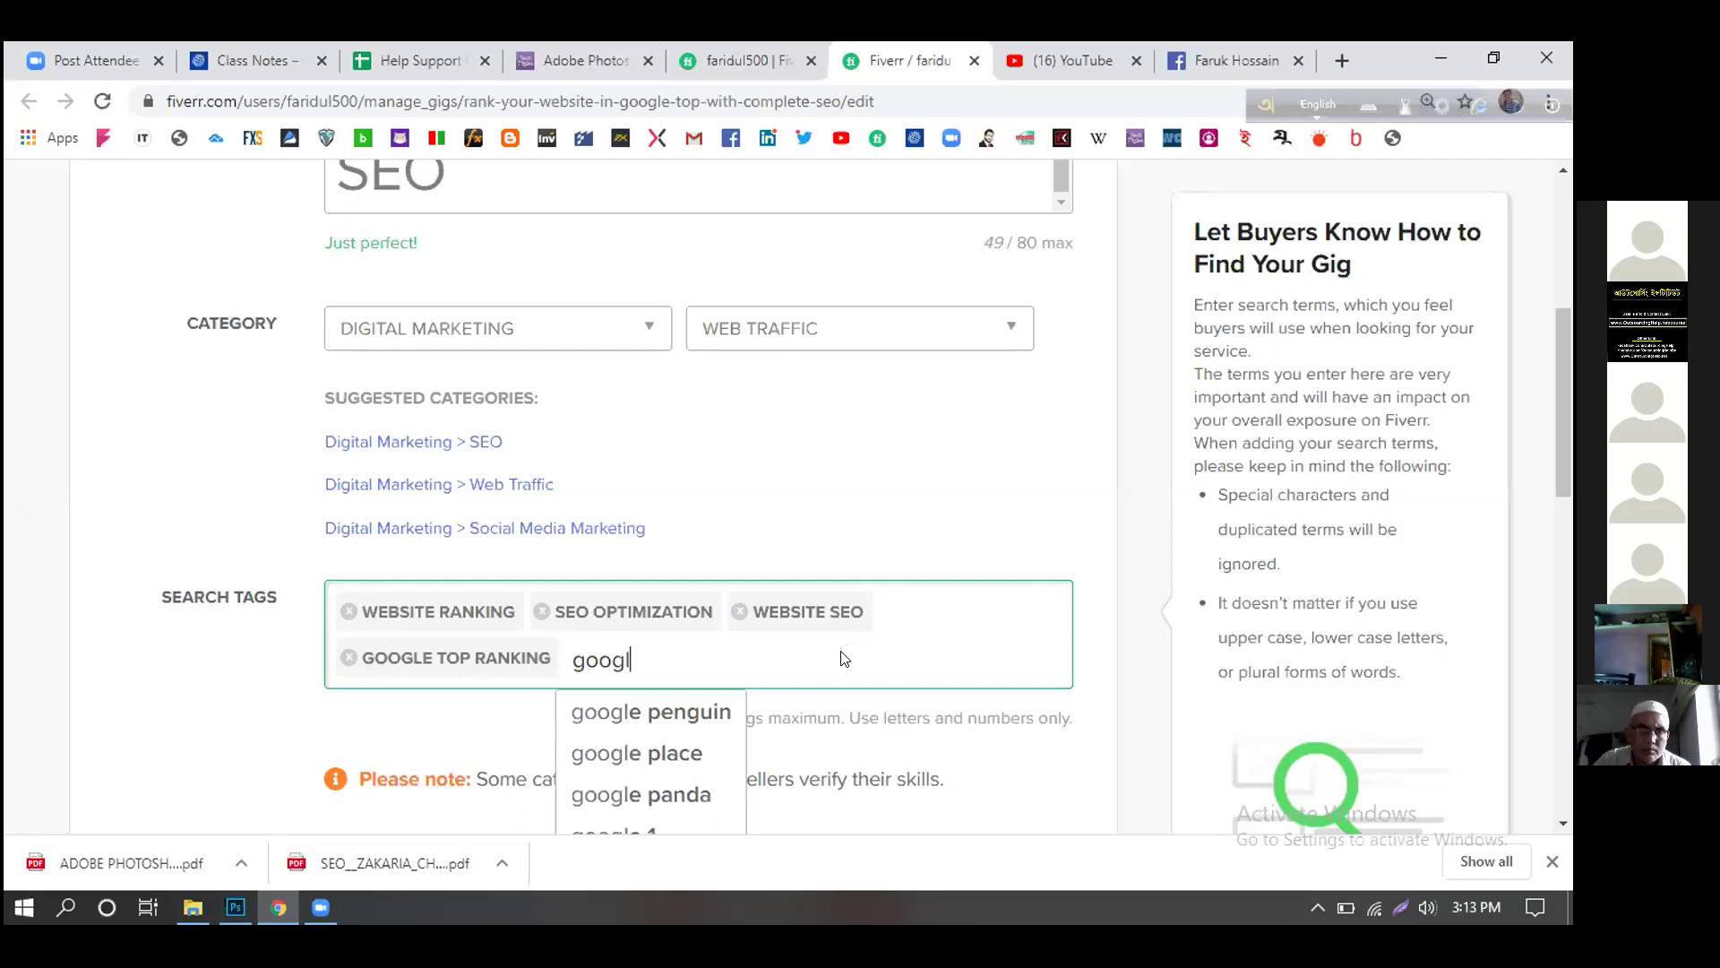
{"action": "type", "text": "e top page"}
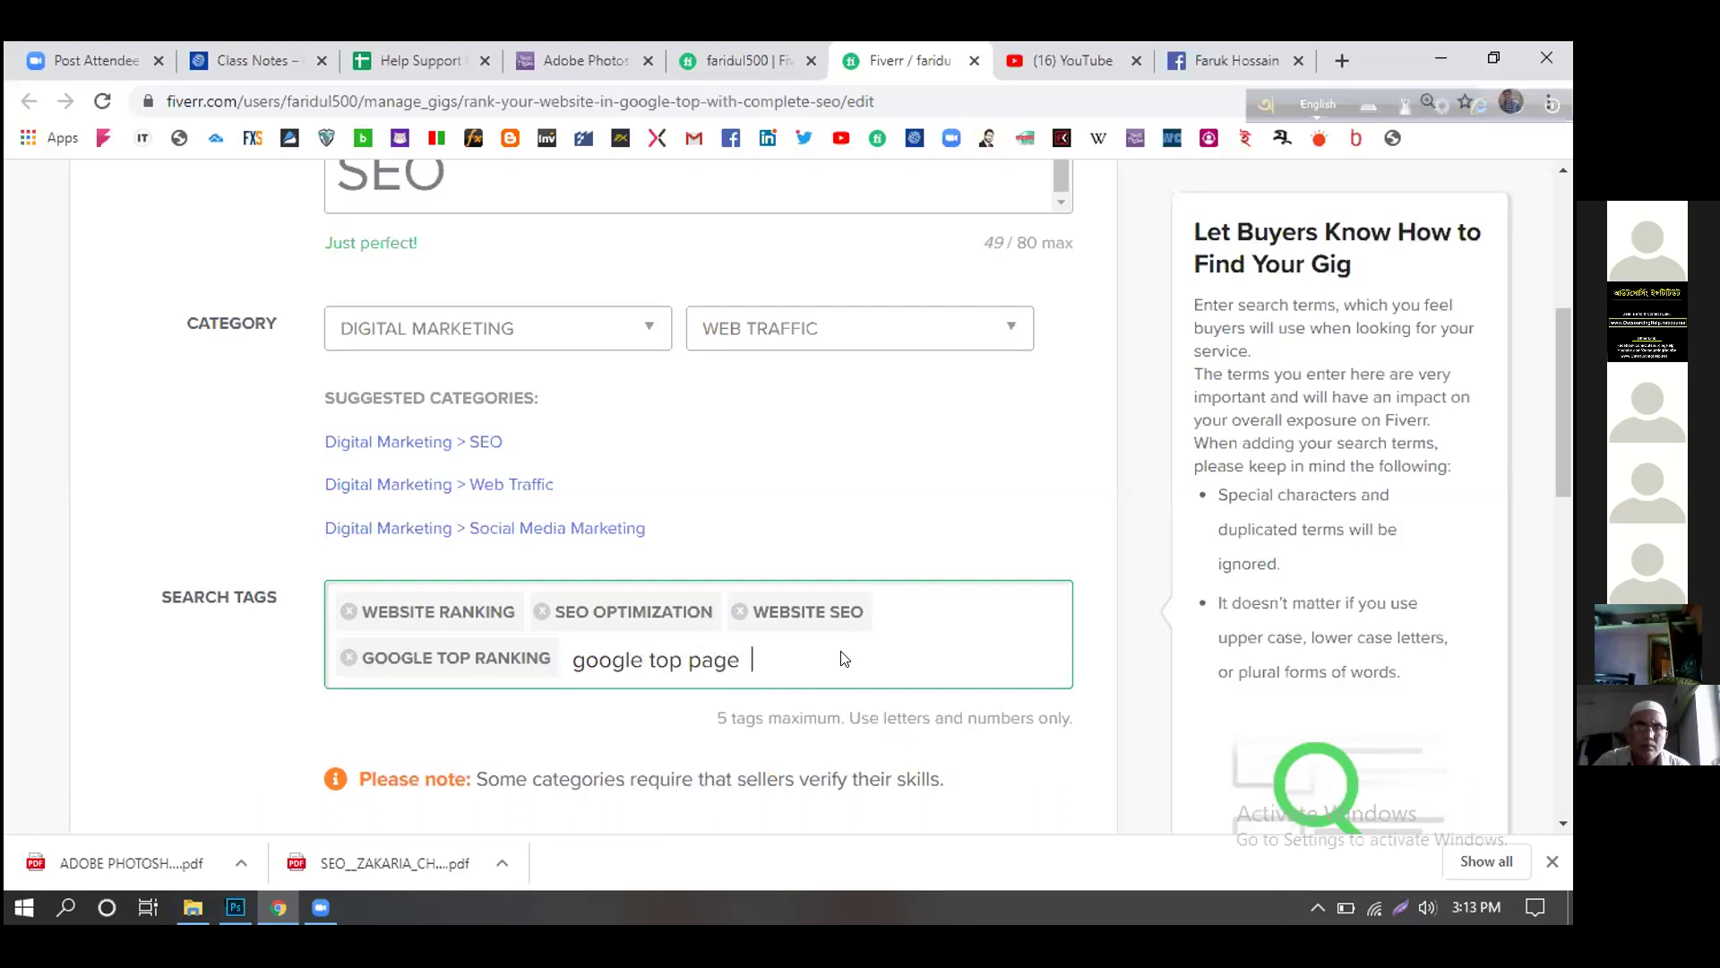
{"action": "key", "text": "Return"}
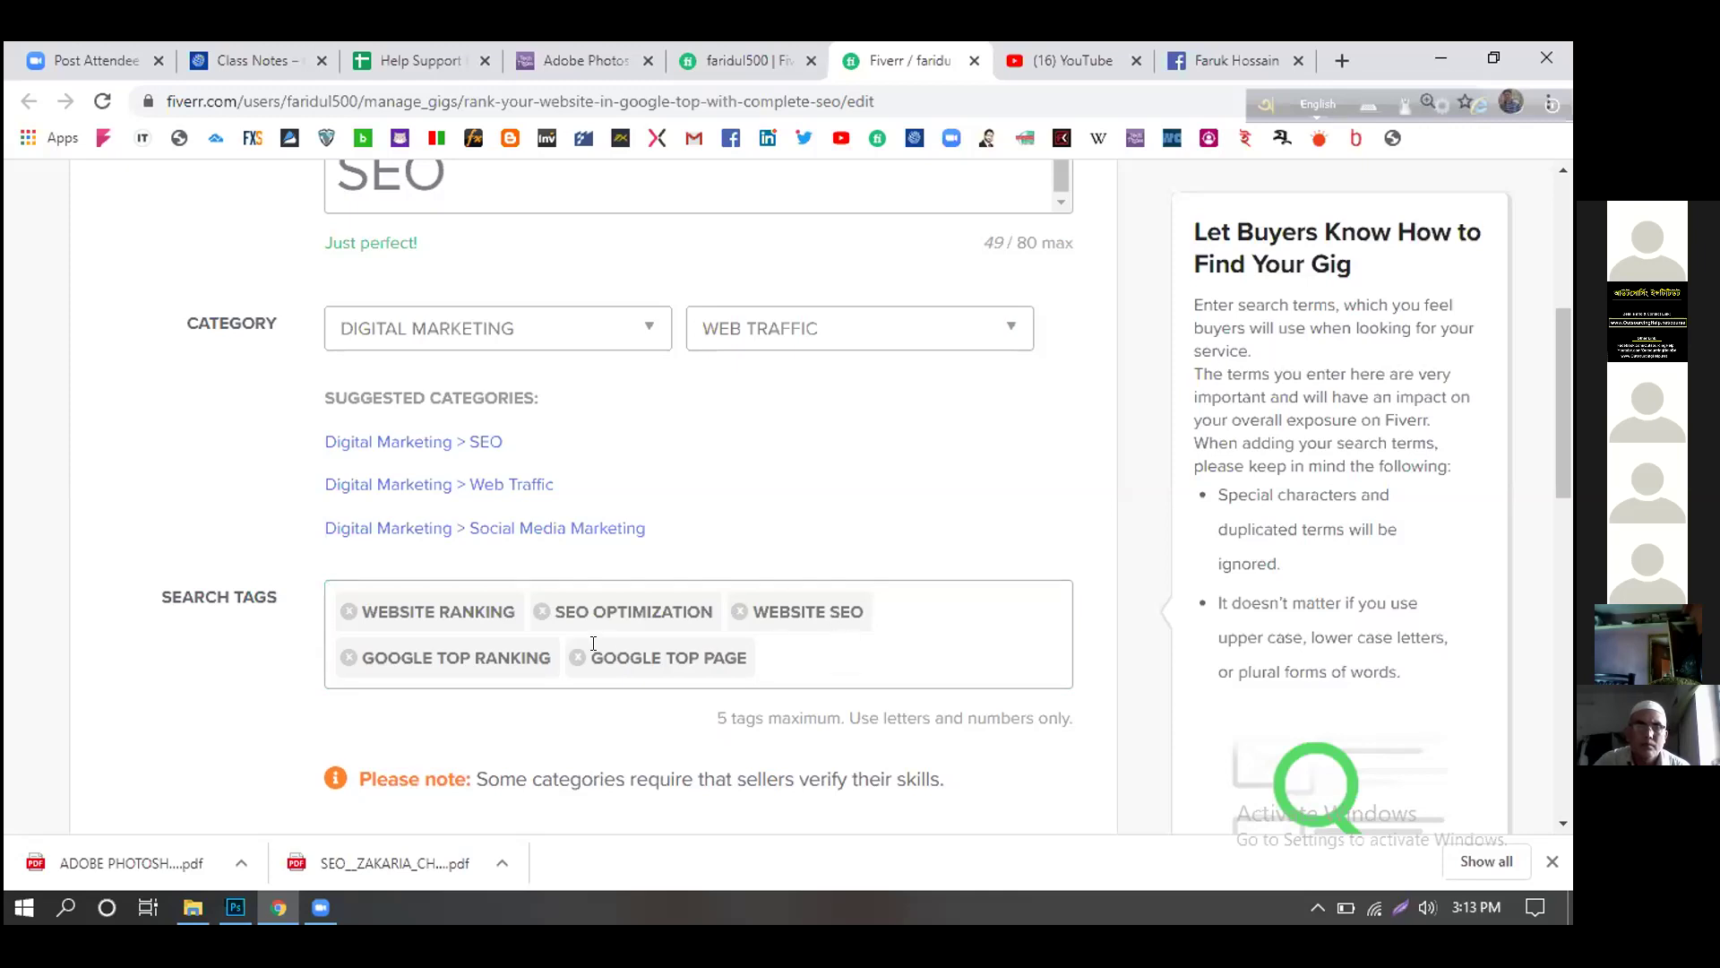
{"action": "scroll", "coordinate": [982, 624], "scroll_direction": "down", "scroll_amount": 3}
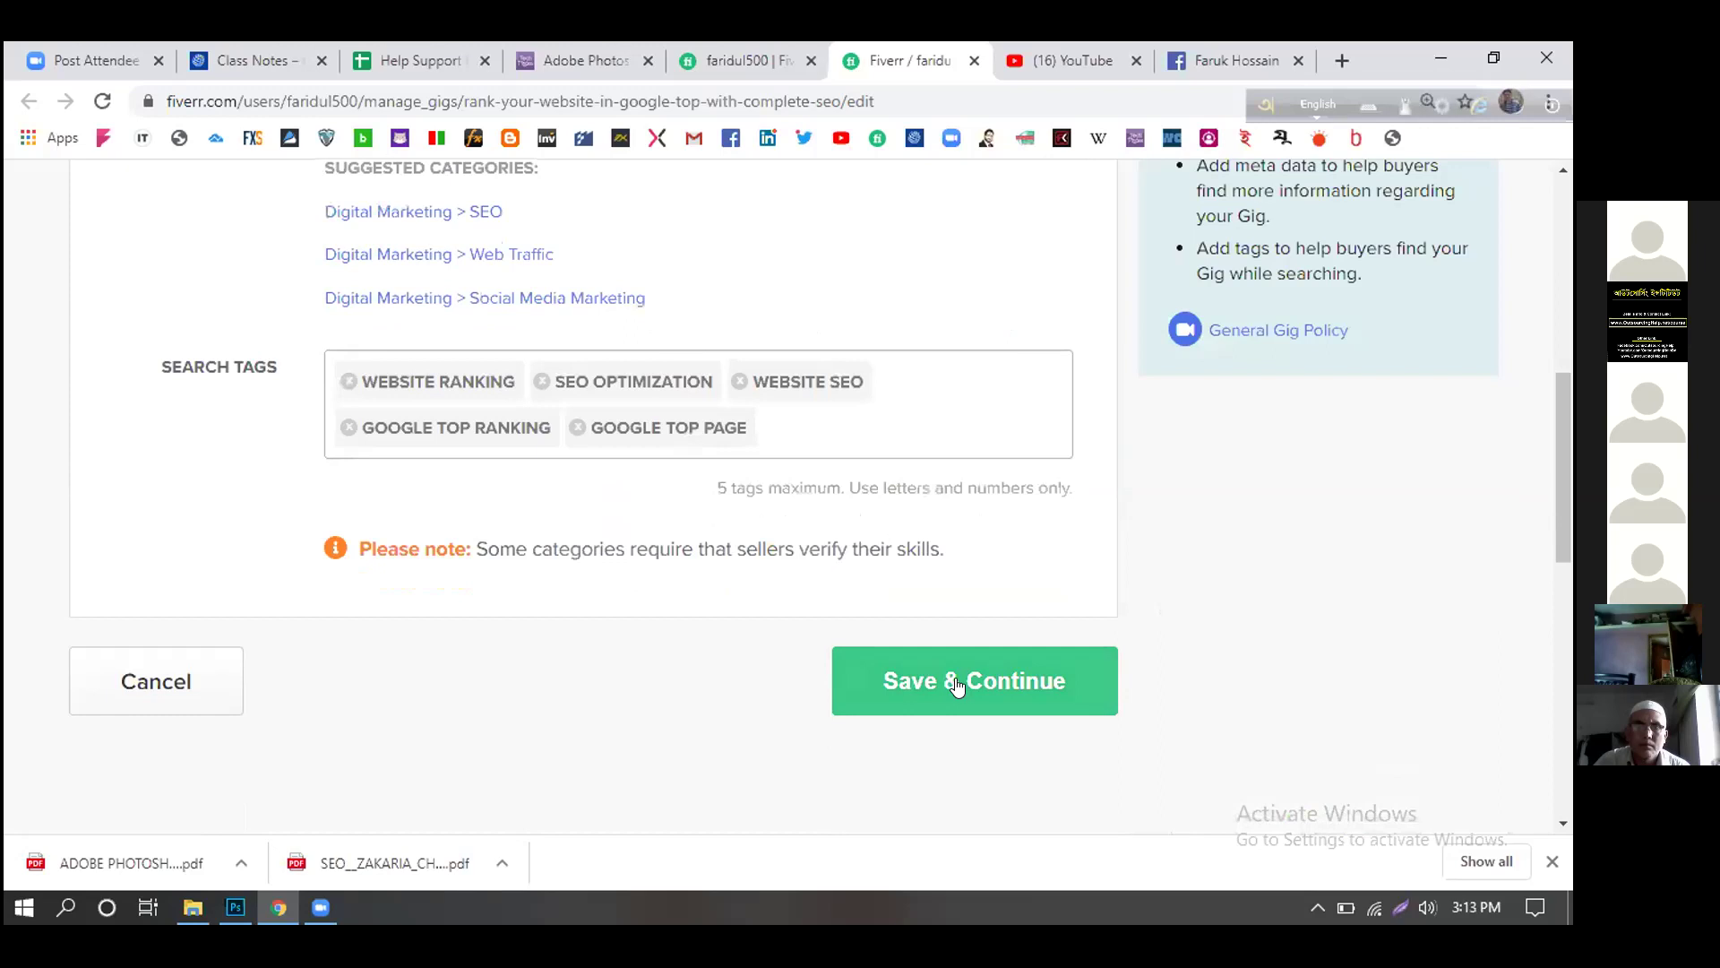
- Save the gig overview and review the three packages at 5, 7 and 10 days delivery
{"action": "left_click", "coordinate": [958, 680]}
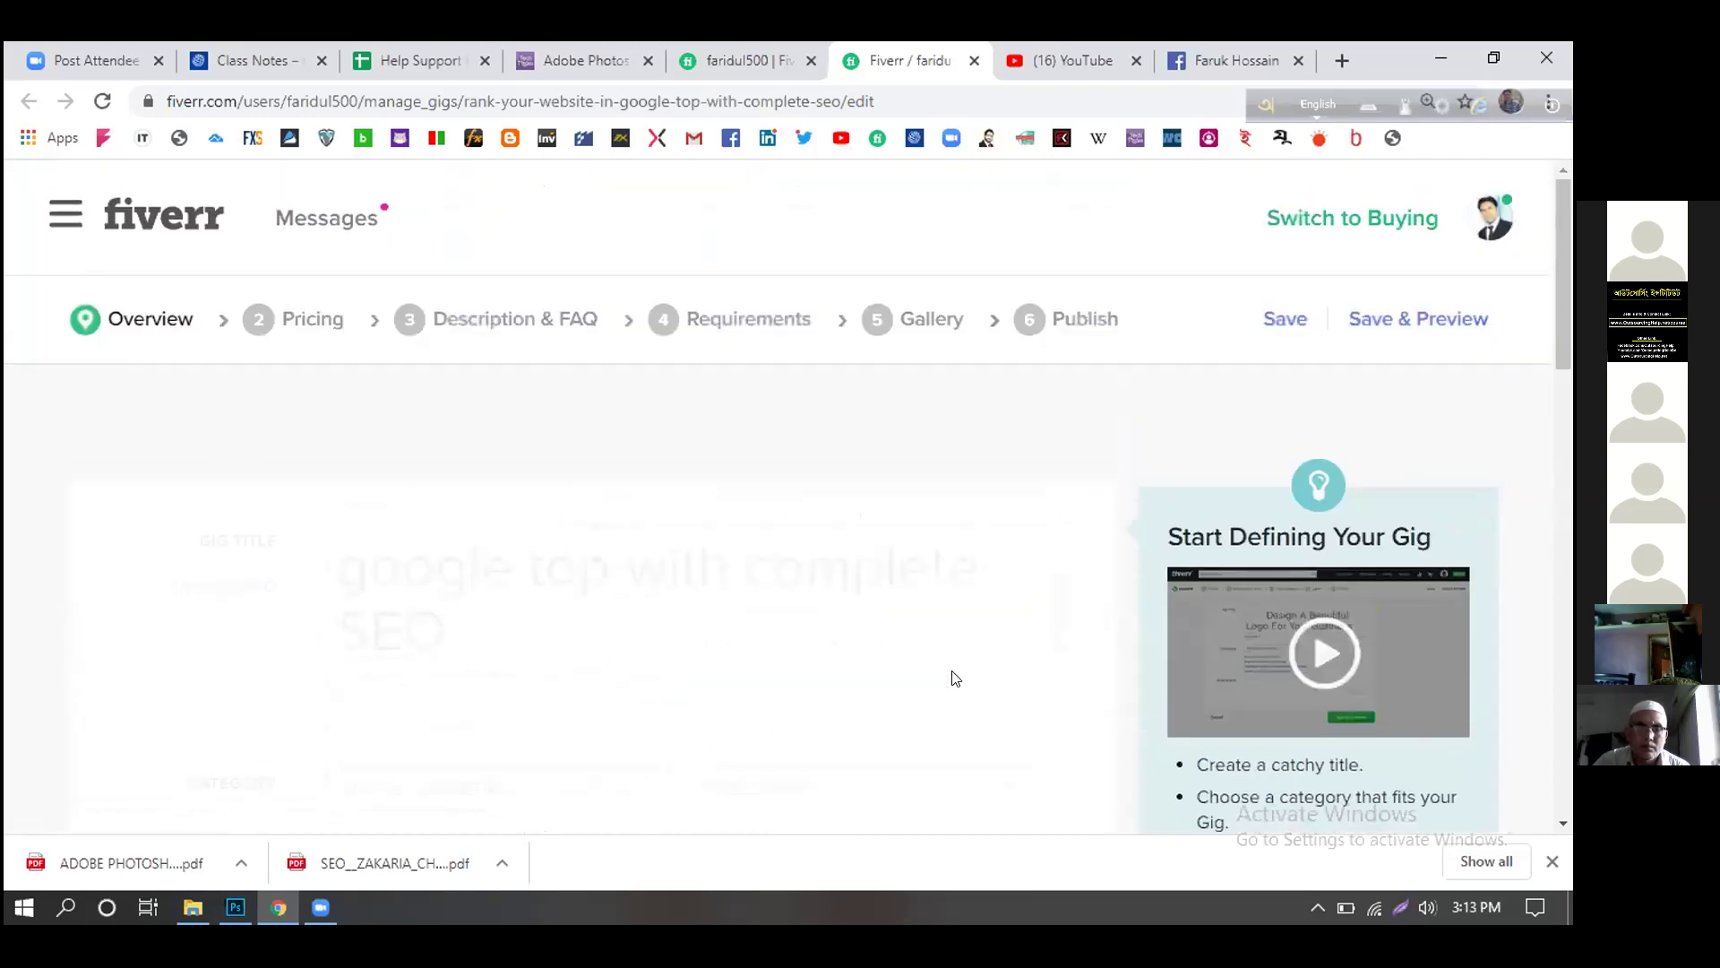
{"action": "scroll", "coordinate": [963, 677], "scroll_direction": "down", "scroll_amount": 5}
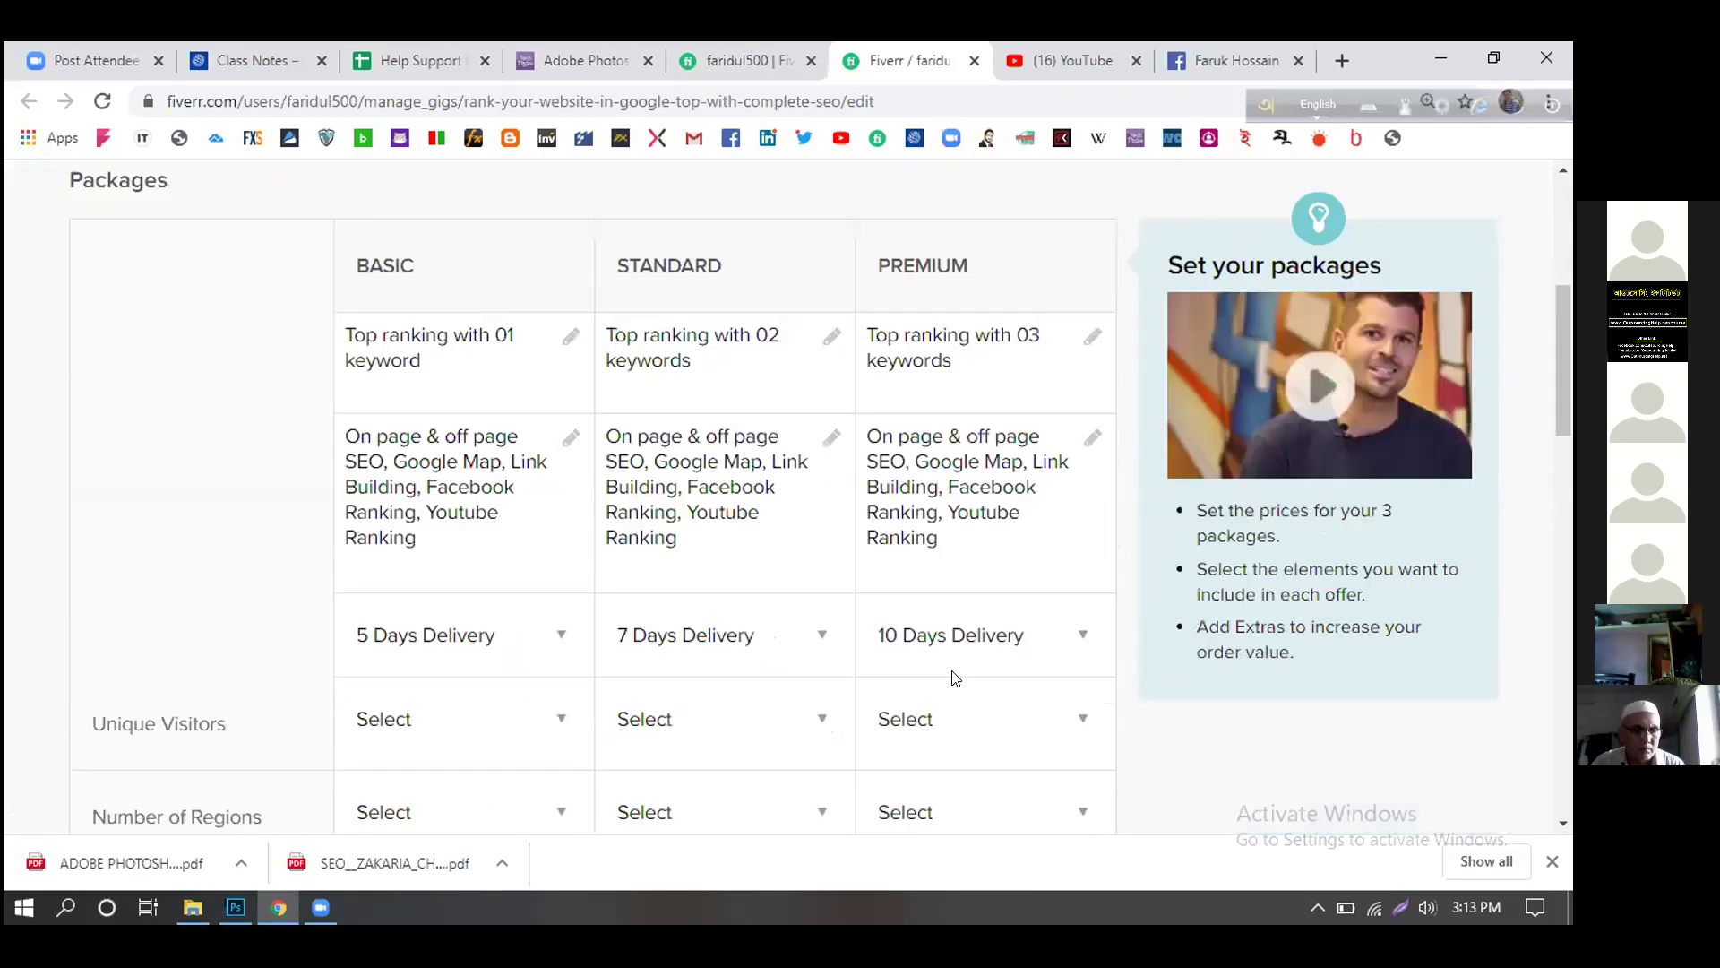
{"action": "scroll", "coordinate": [971, 676], "scroll_direction": "up", "scroll_amount": 2}
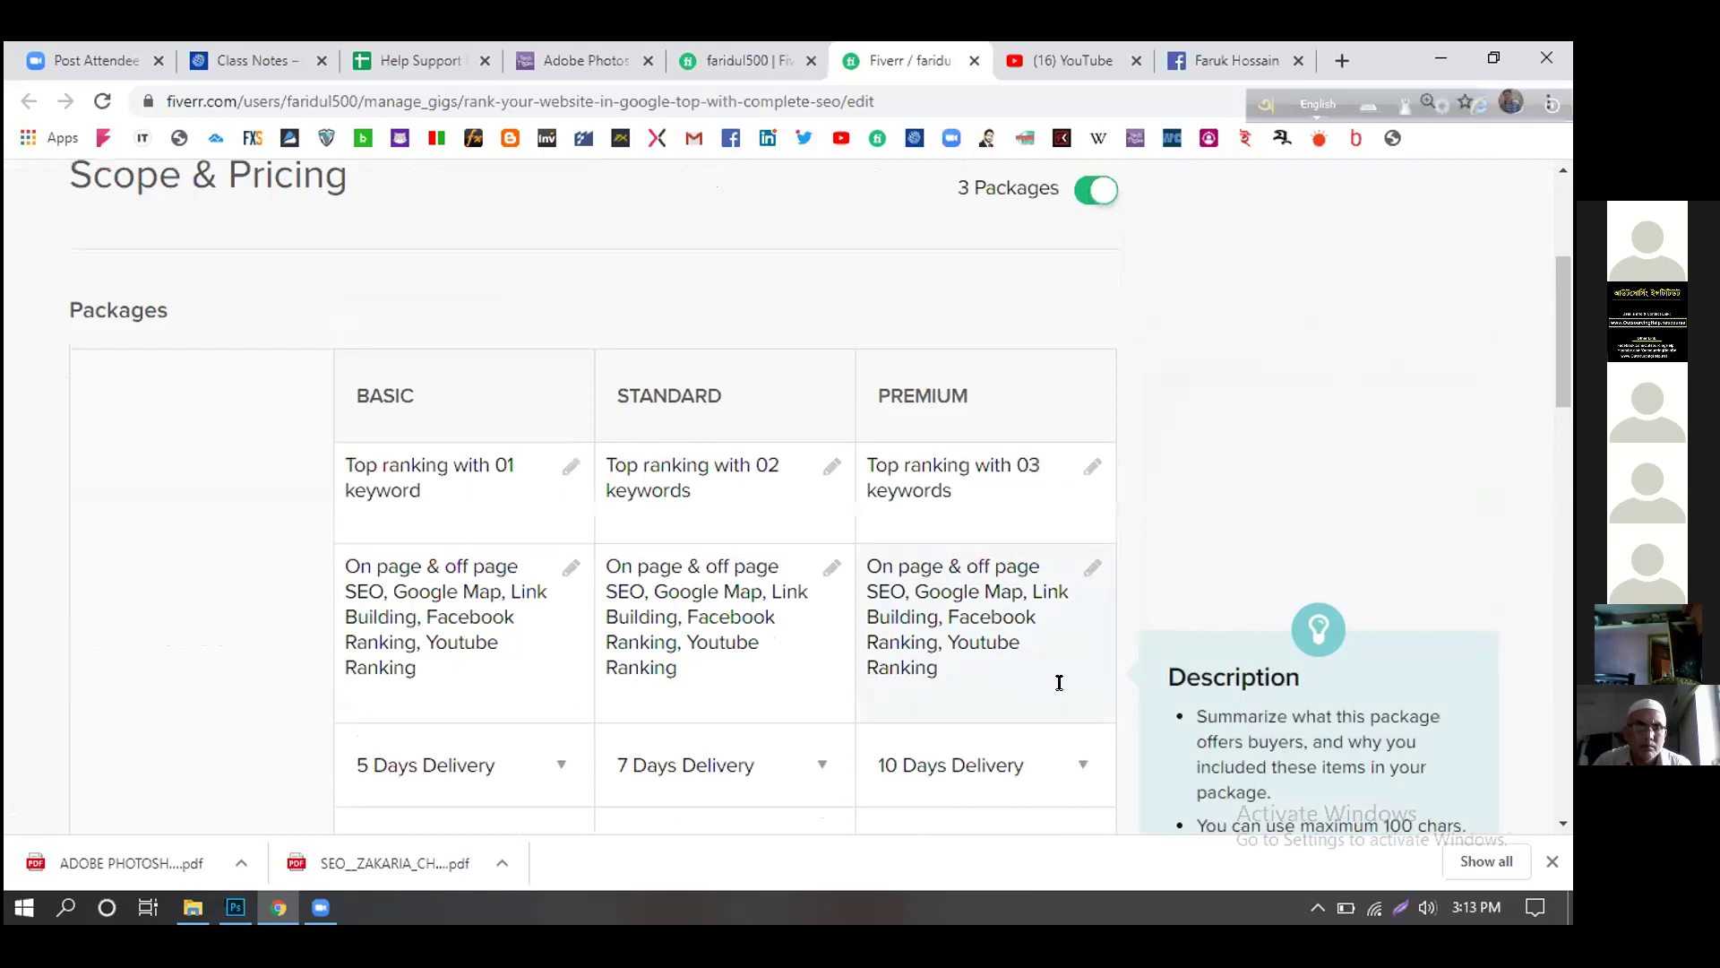
{"action": "scroll", "coordinate": [1058, 685], "scroll_direction": "down", "scroll_amount": 1}
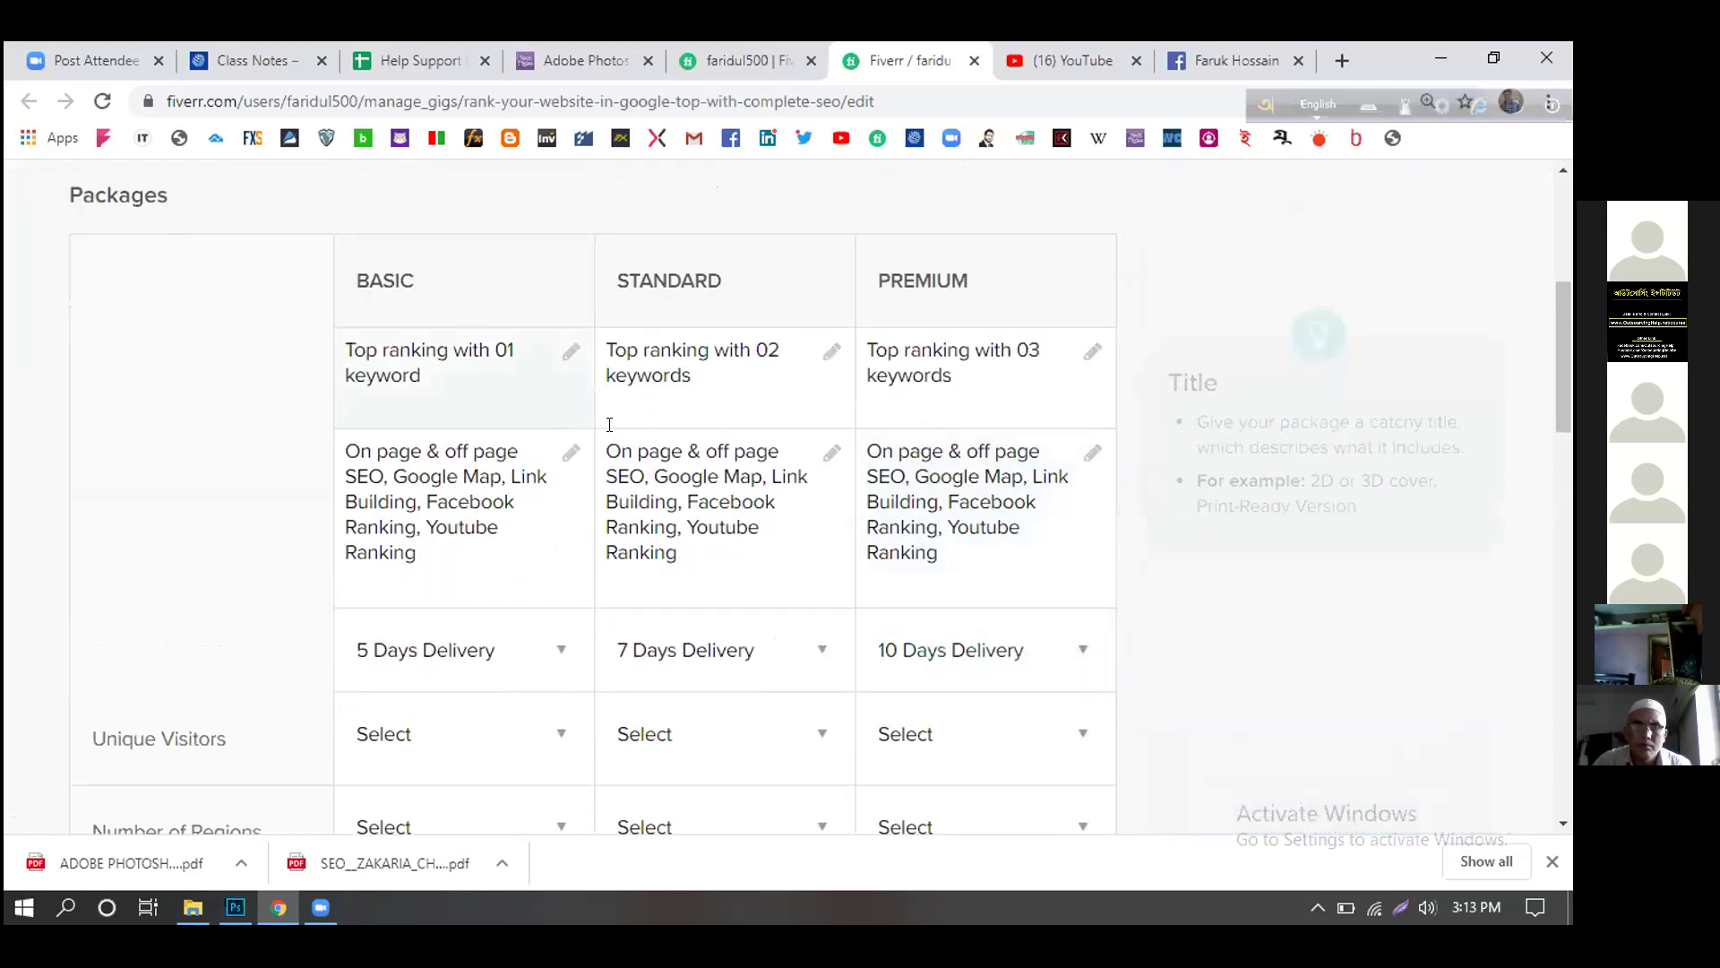
{"action": "scroll", "coordinate": [627, 448], "scroll_direction": "down", "scroll_amount": 2}
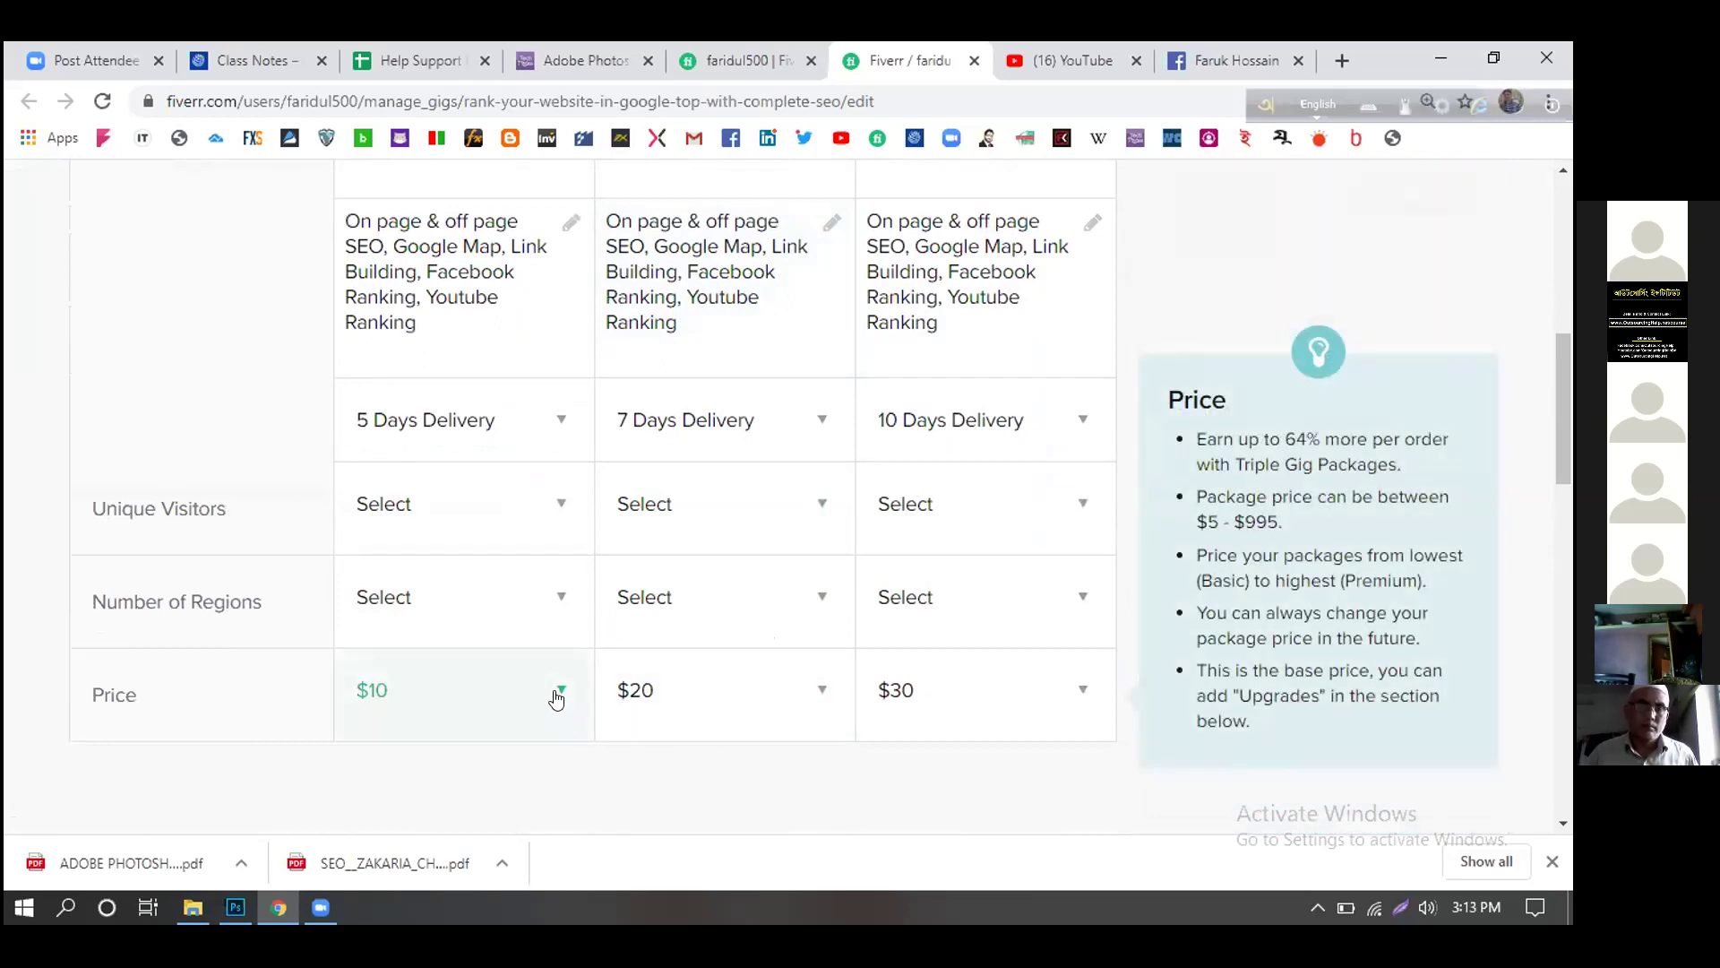
- Price the Basic package at $20 and the Standard package at $40
{"action": "left_click", "coordinate": [556, 698]}
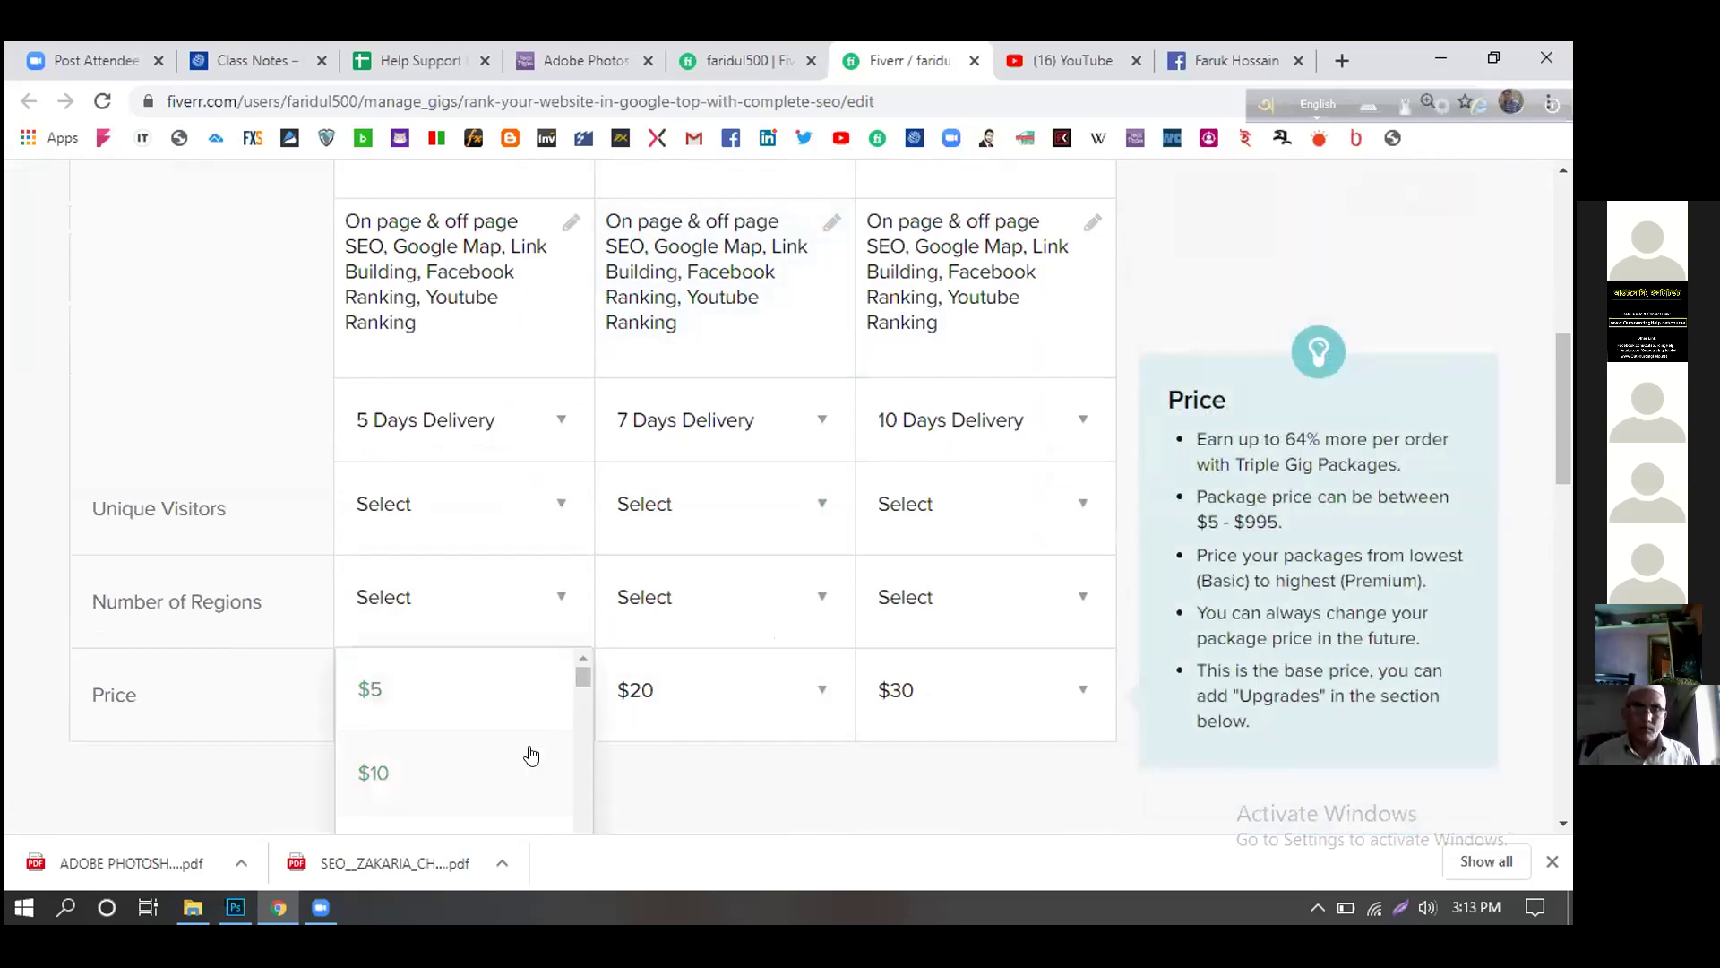
{"action": "scroll", "coordinate": [527, 752], "scroll_direction": "down", "scroll_amount": 1}
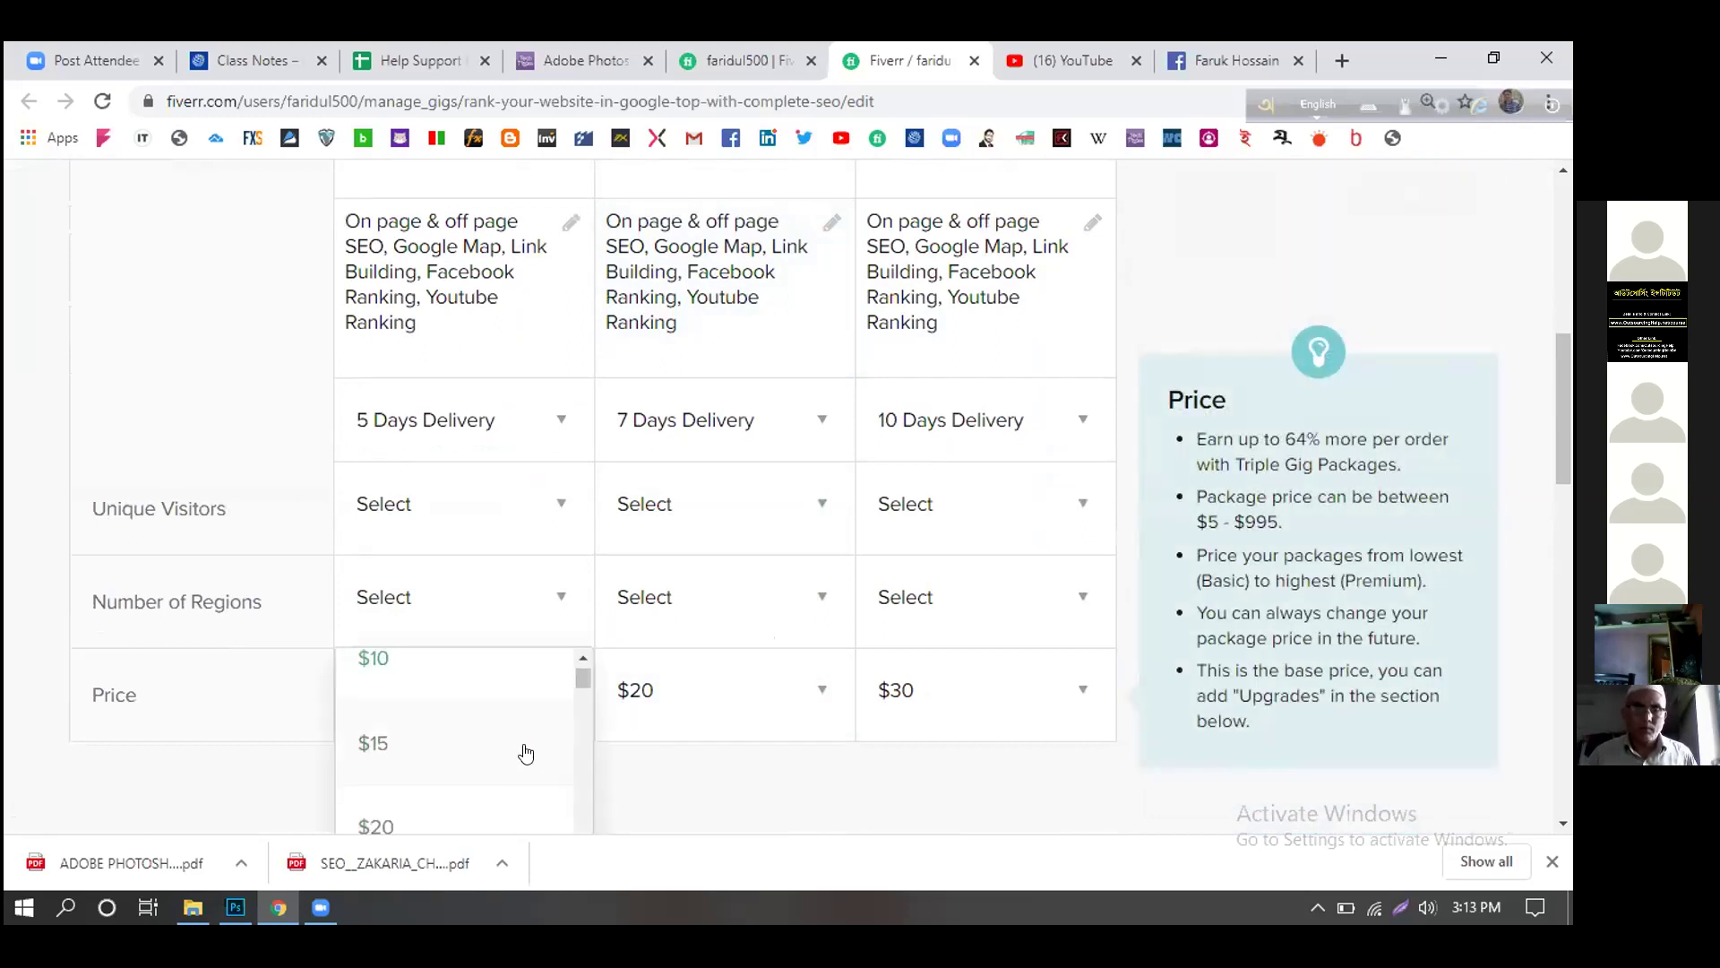
{"action": "left_click", "coordinate": [418, 815]}
{"action": "left_click", "coordinate": [810, 695]}
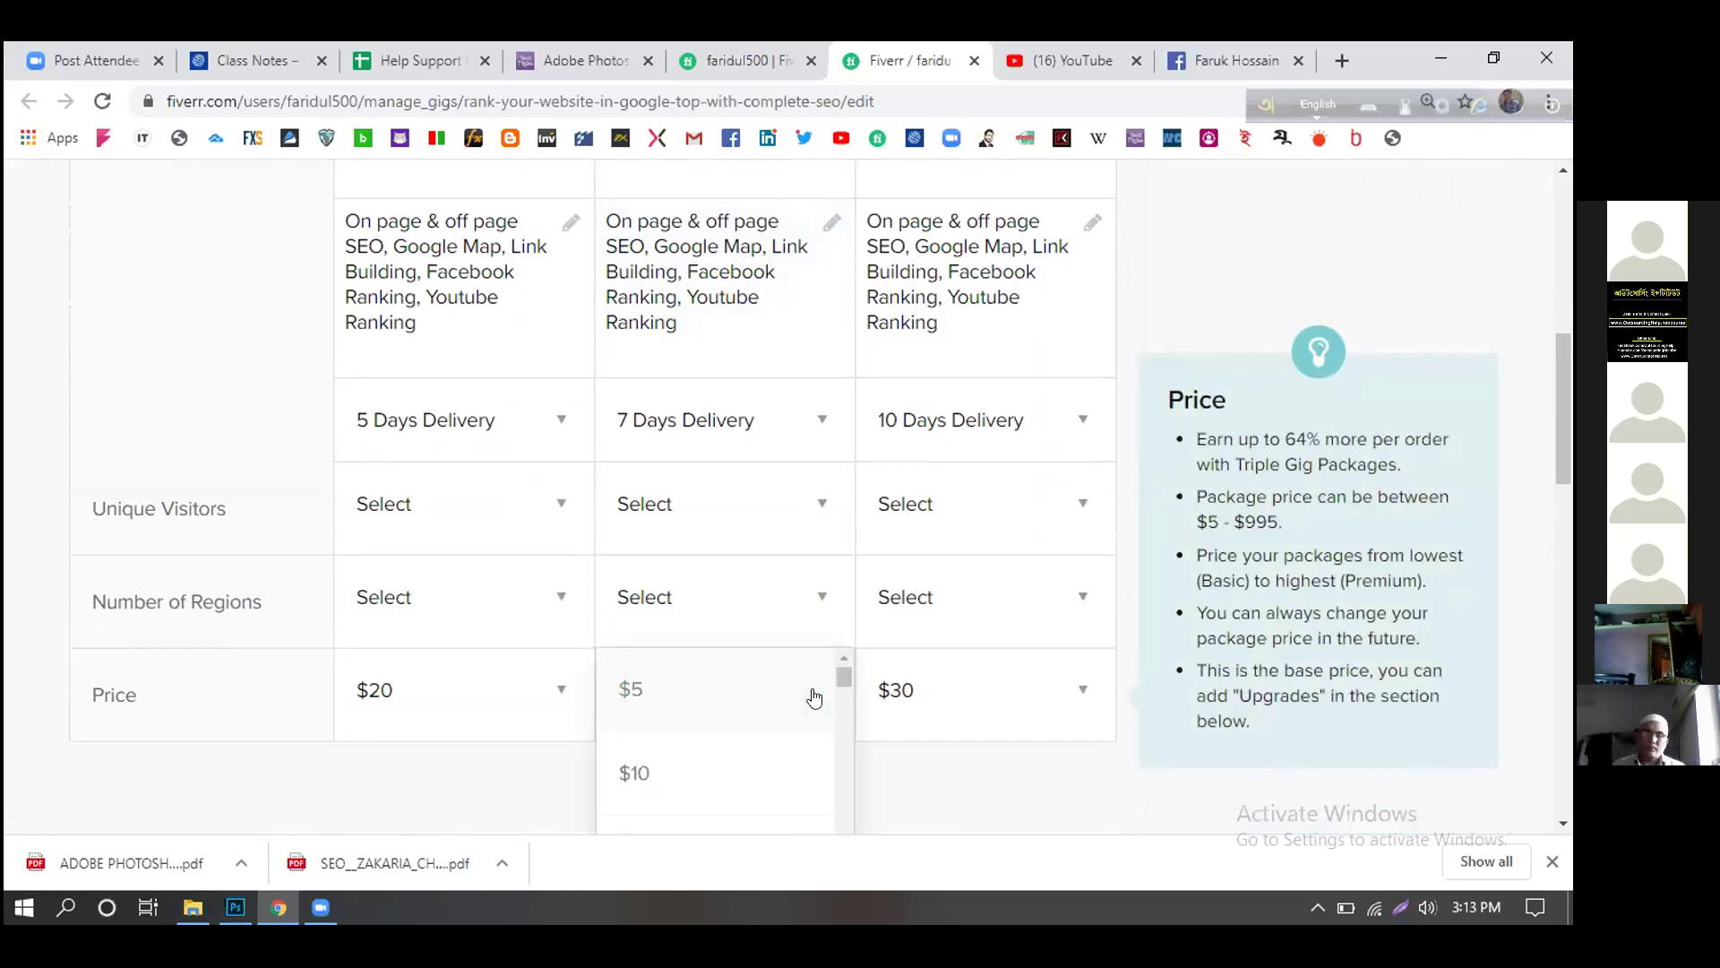
{"action": "left_click", "coordinate": [708, 775]}
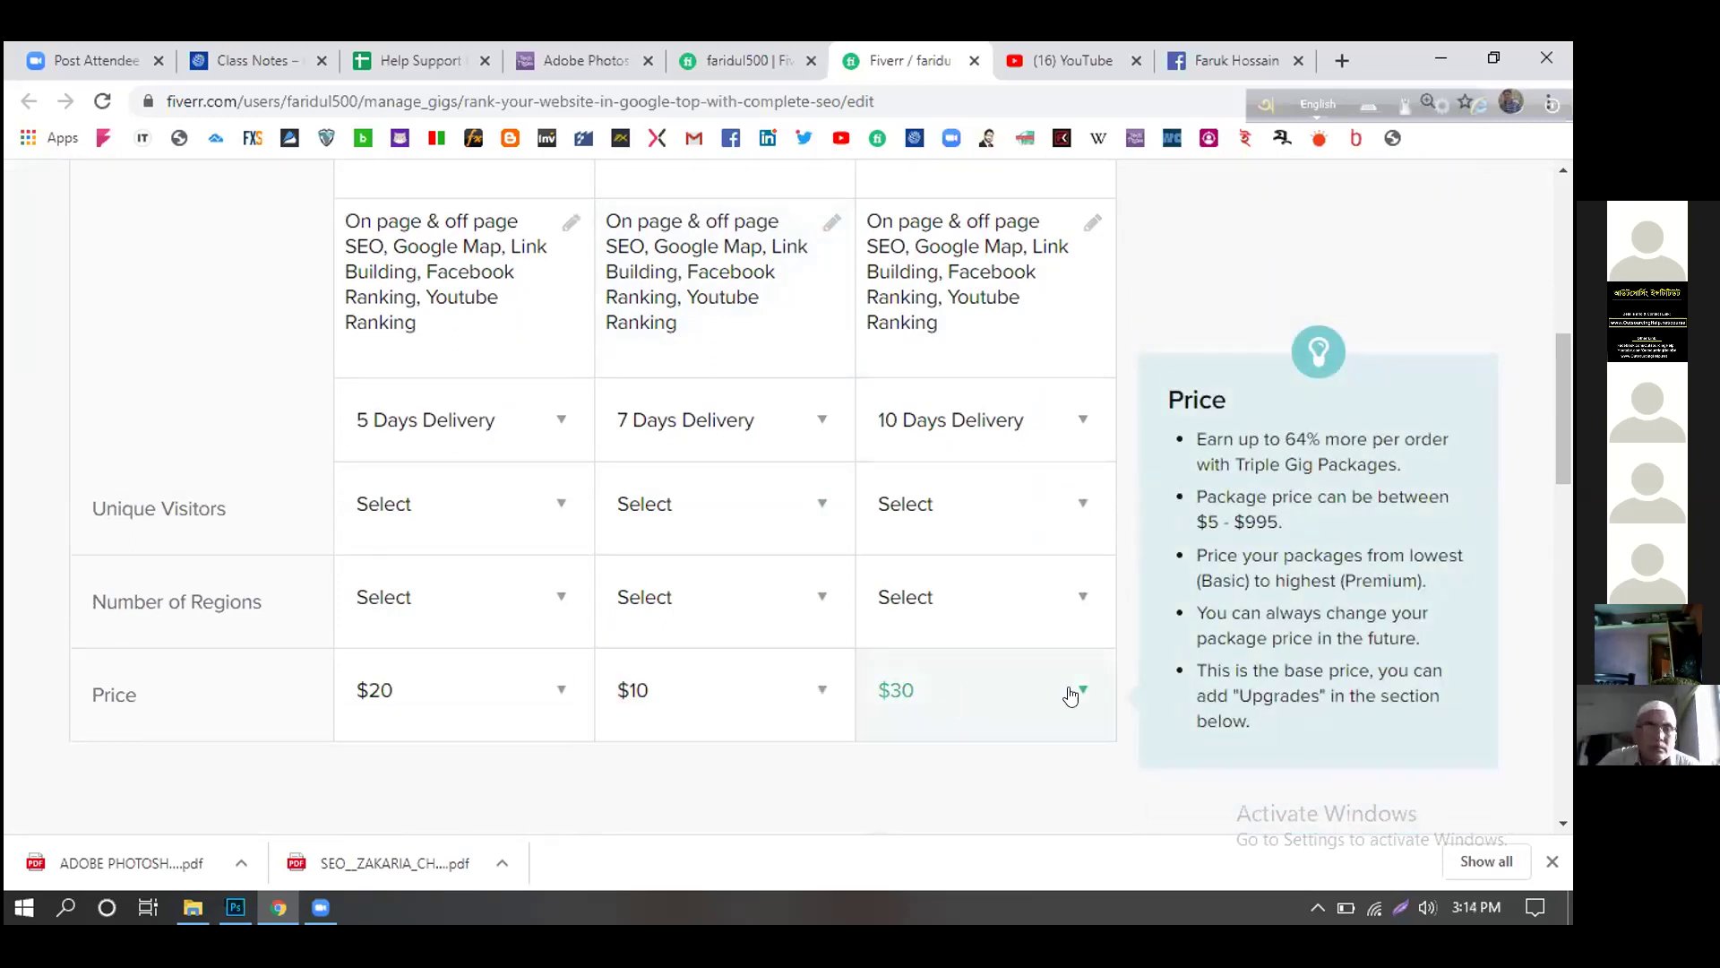
{"action": "left_click", "coordinate": [812, 695]}
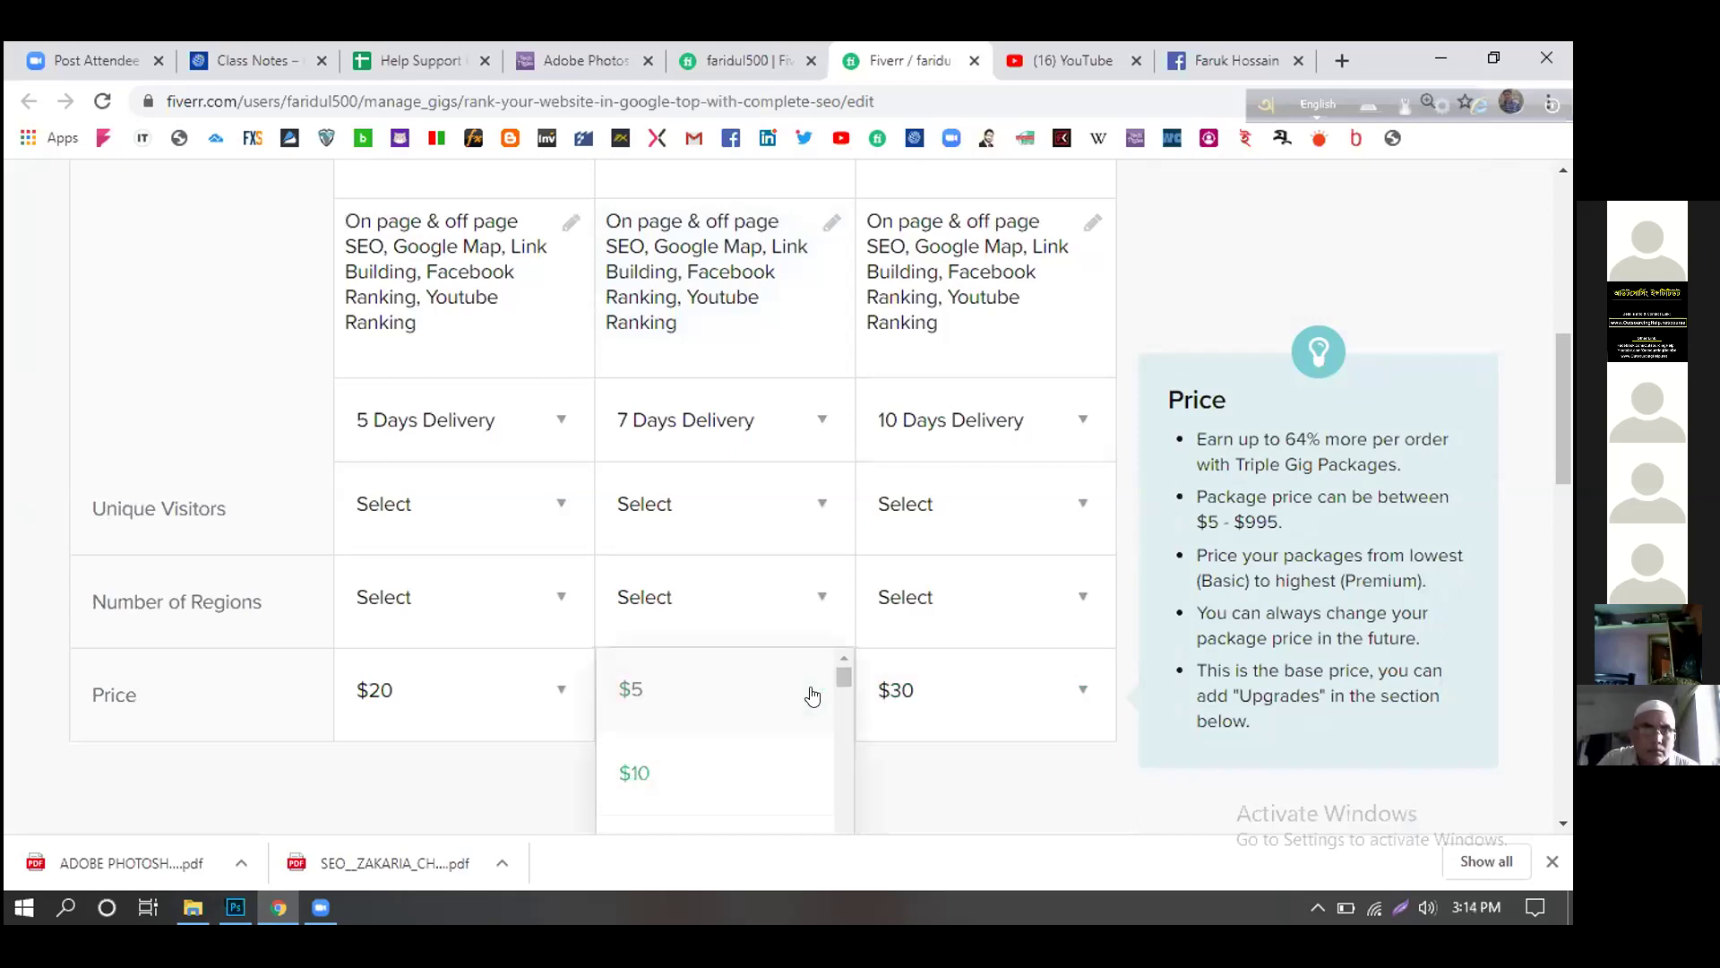
{"action": "scroll", "coordinate": [812, 695], "scroll_direction": "down", "scroll_amount": 3}
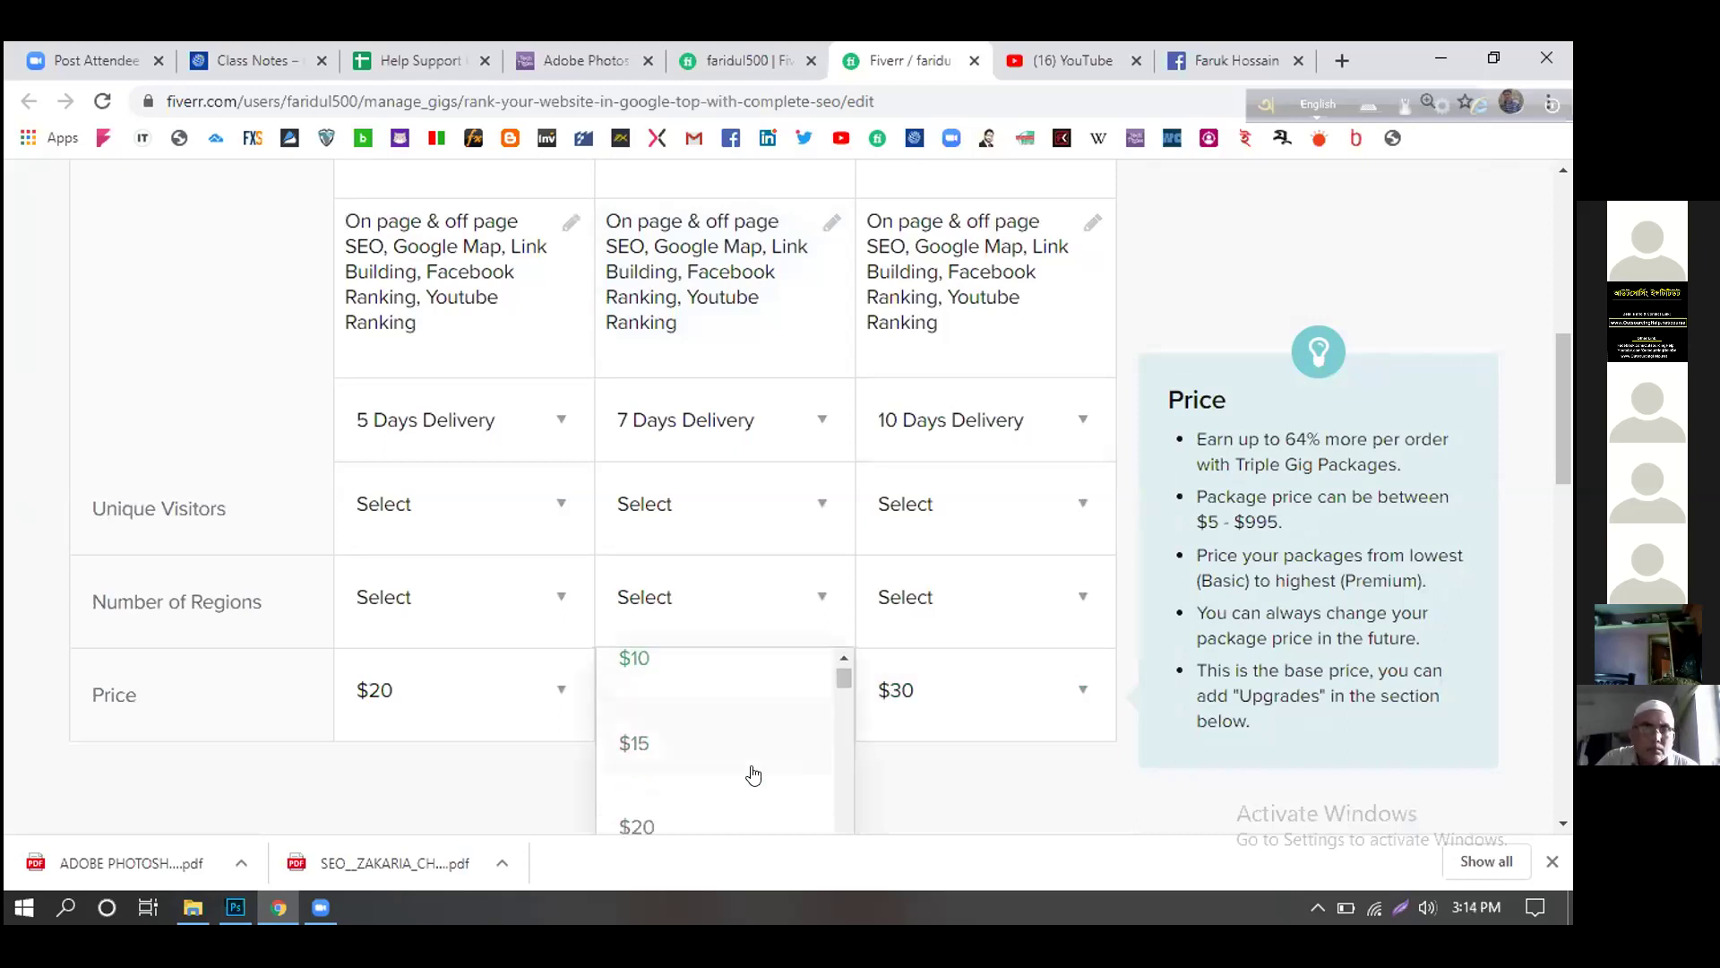
{"action": "scroll", "coordinate": [740, 782], "scroll_direction": "down", "scroll_amount": 3}
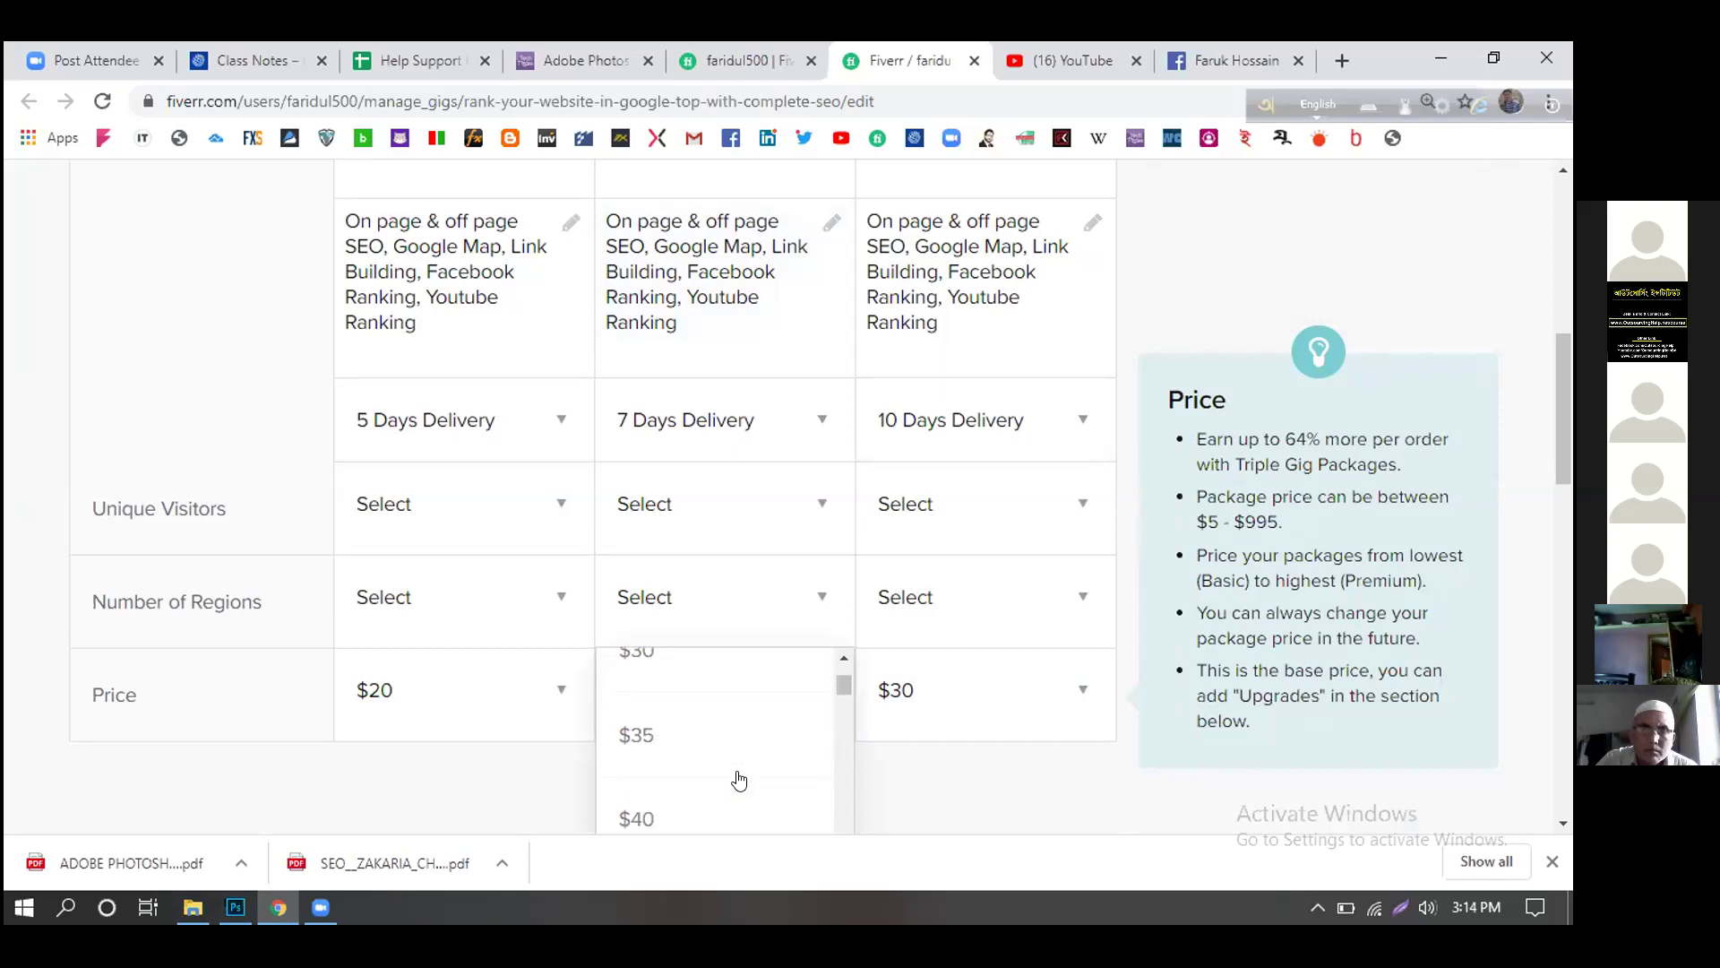
{"action": "left_click", "coordinate": [712, 812]}
- Set the Premium package price to $60
{"action": "left_click", "coordinate": [1071, 697]}
{"action": "scroll", "coordinate": [1065, 714], "scroll_direction": "down", "scroll_amount": 5}
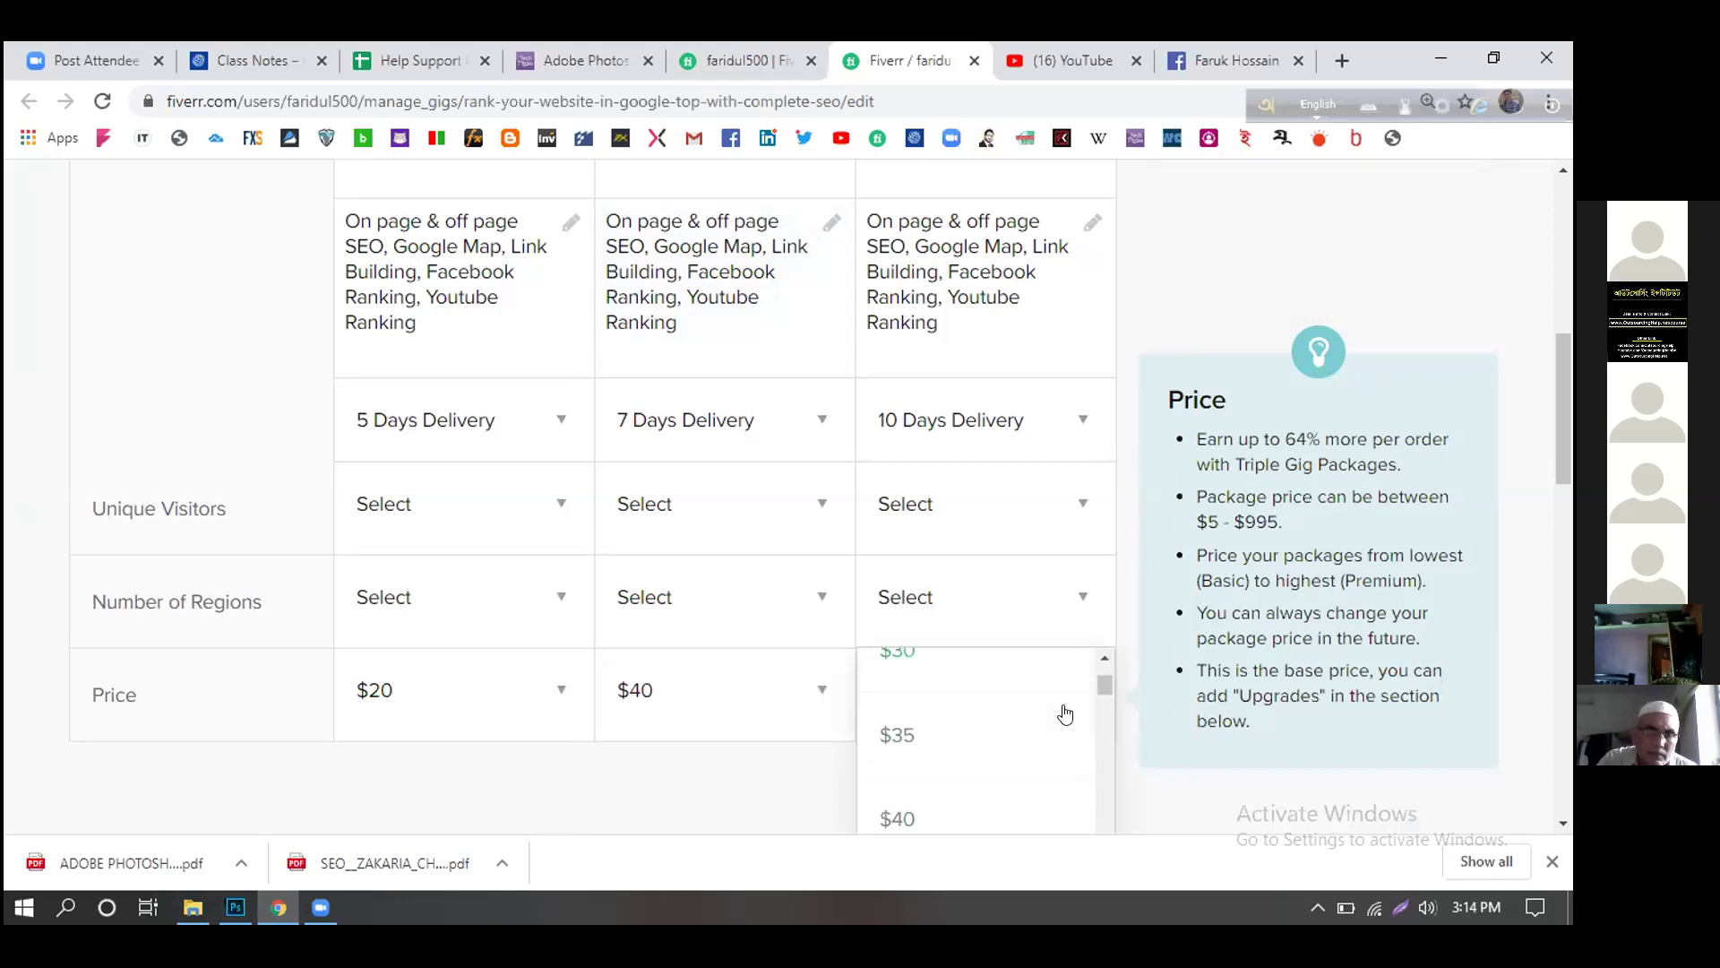
{"action": "scroll", "coordinate": [1065, 714], "scroll_direction": "down", "scroll_amount": 6}
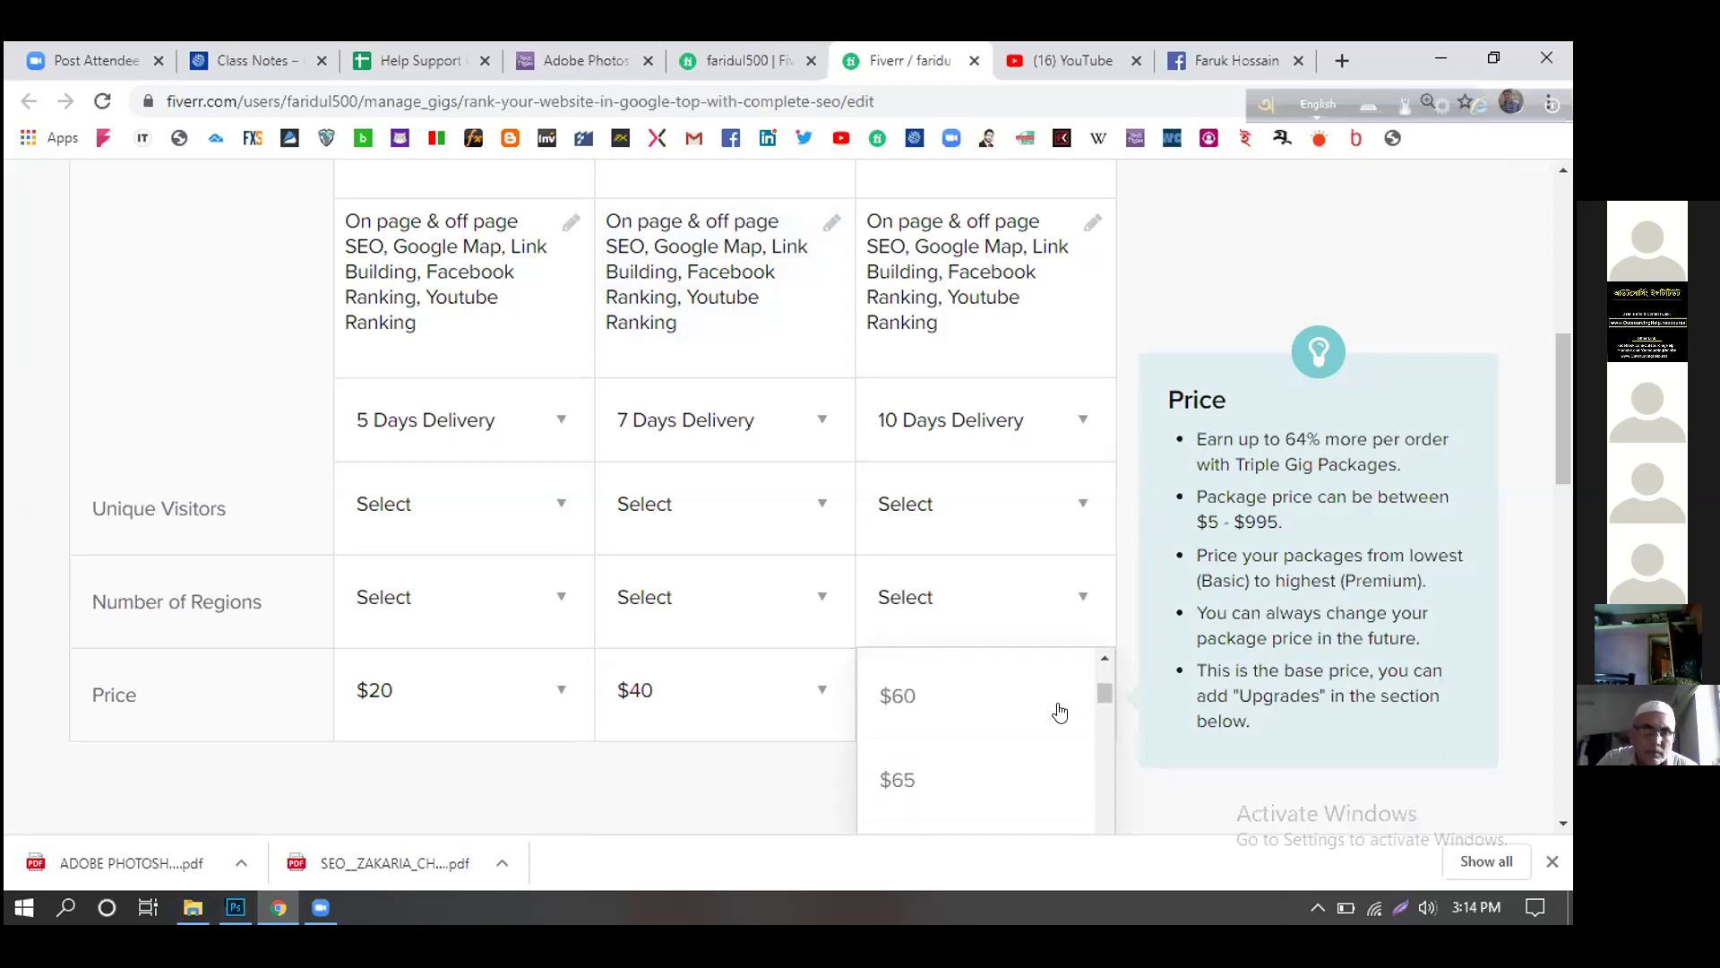
{"action": "left_click", "coordinate": [1013, 701]}
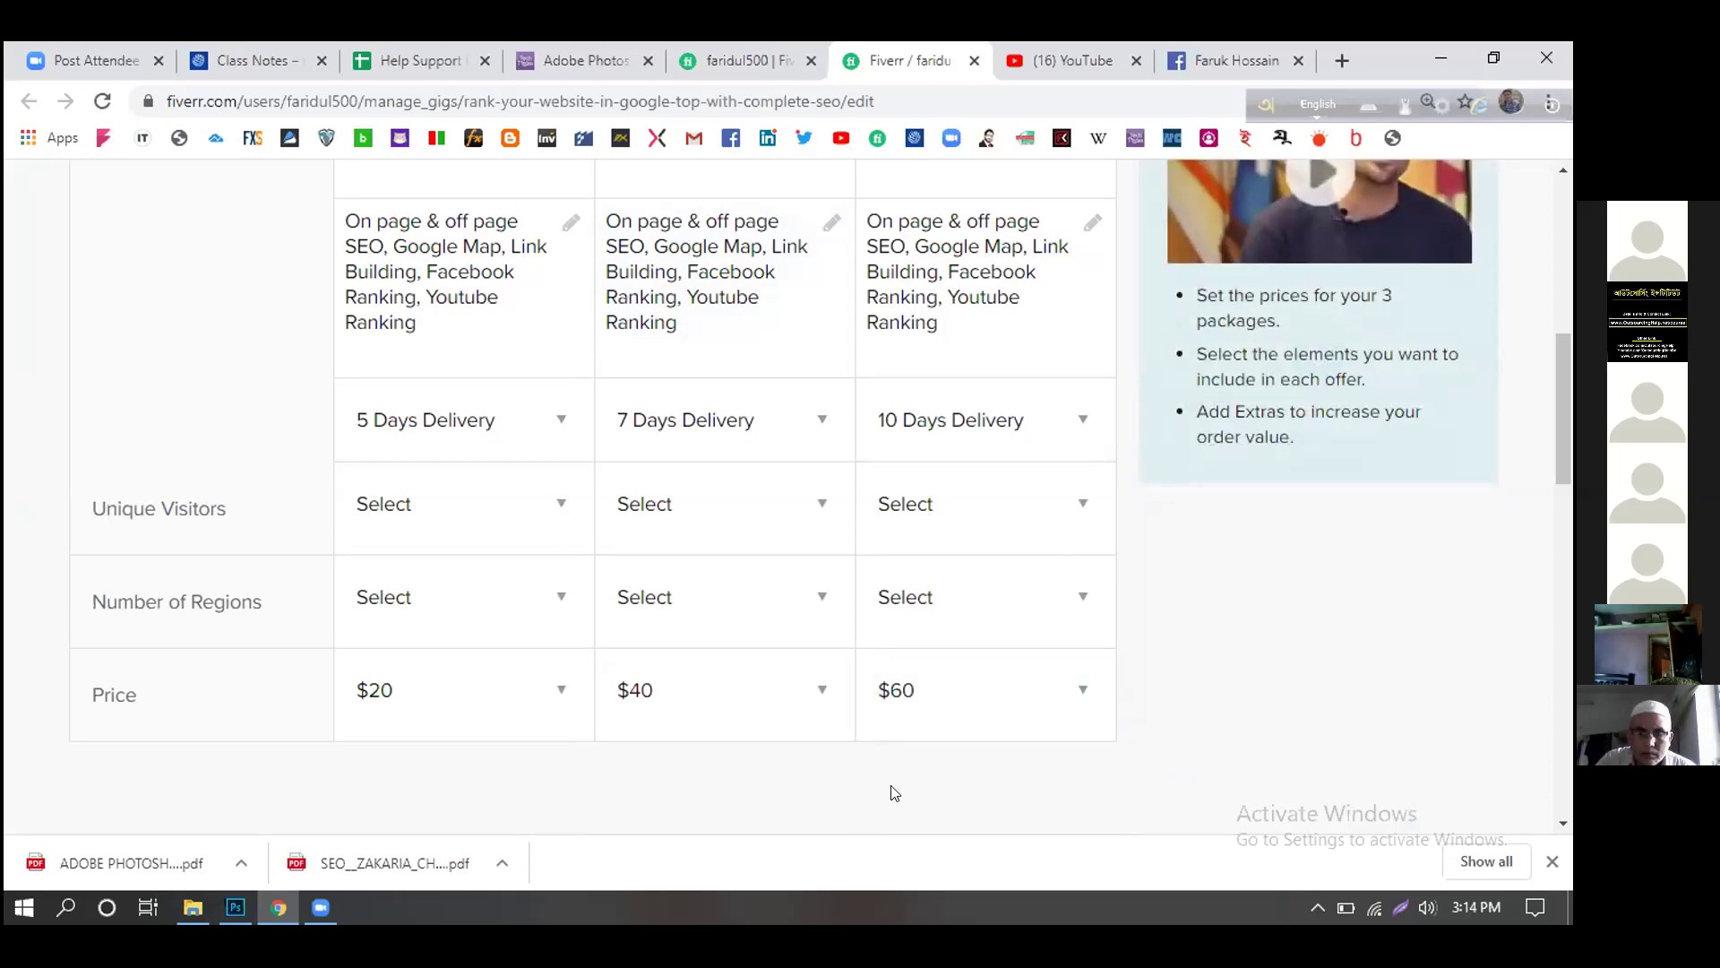
{"action": "scroll", "coordinate": [891, 794], "scroll_direction": "up", "scroll_amount": 1}
{"action": "scroll", "coordinate": [891, 797], "scroll_direction": "up", "scroll_amount": 1}
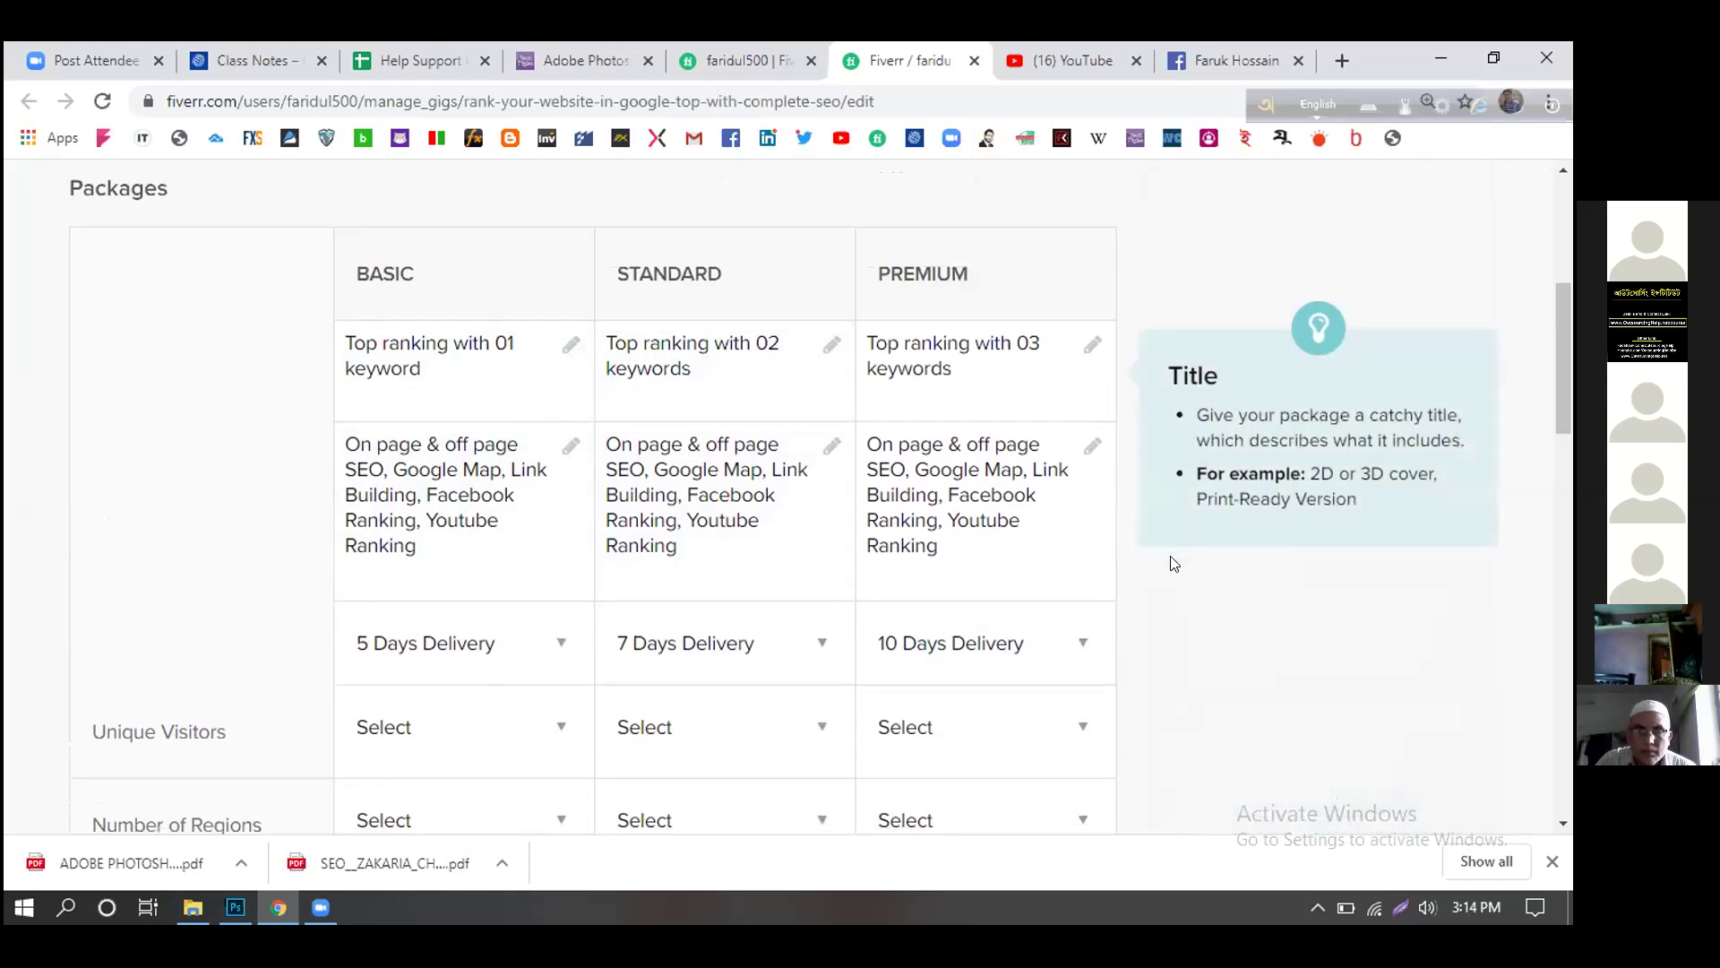
{"action": "scroll", "coordinate": [1149, 642], "scroll_direction": "down", "scroll_amount": 1}
{"action": "scroll", "coordinate": [1141, 642], "scroll_direction": "down", "scroll_amount": 1}
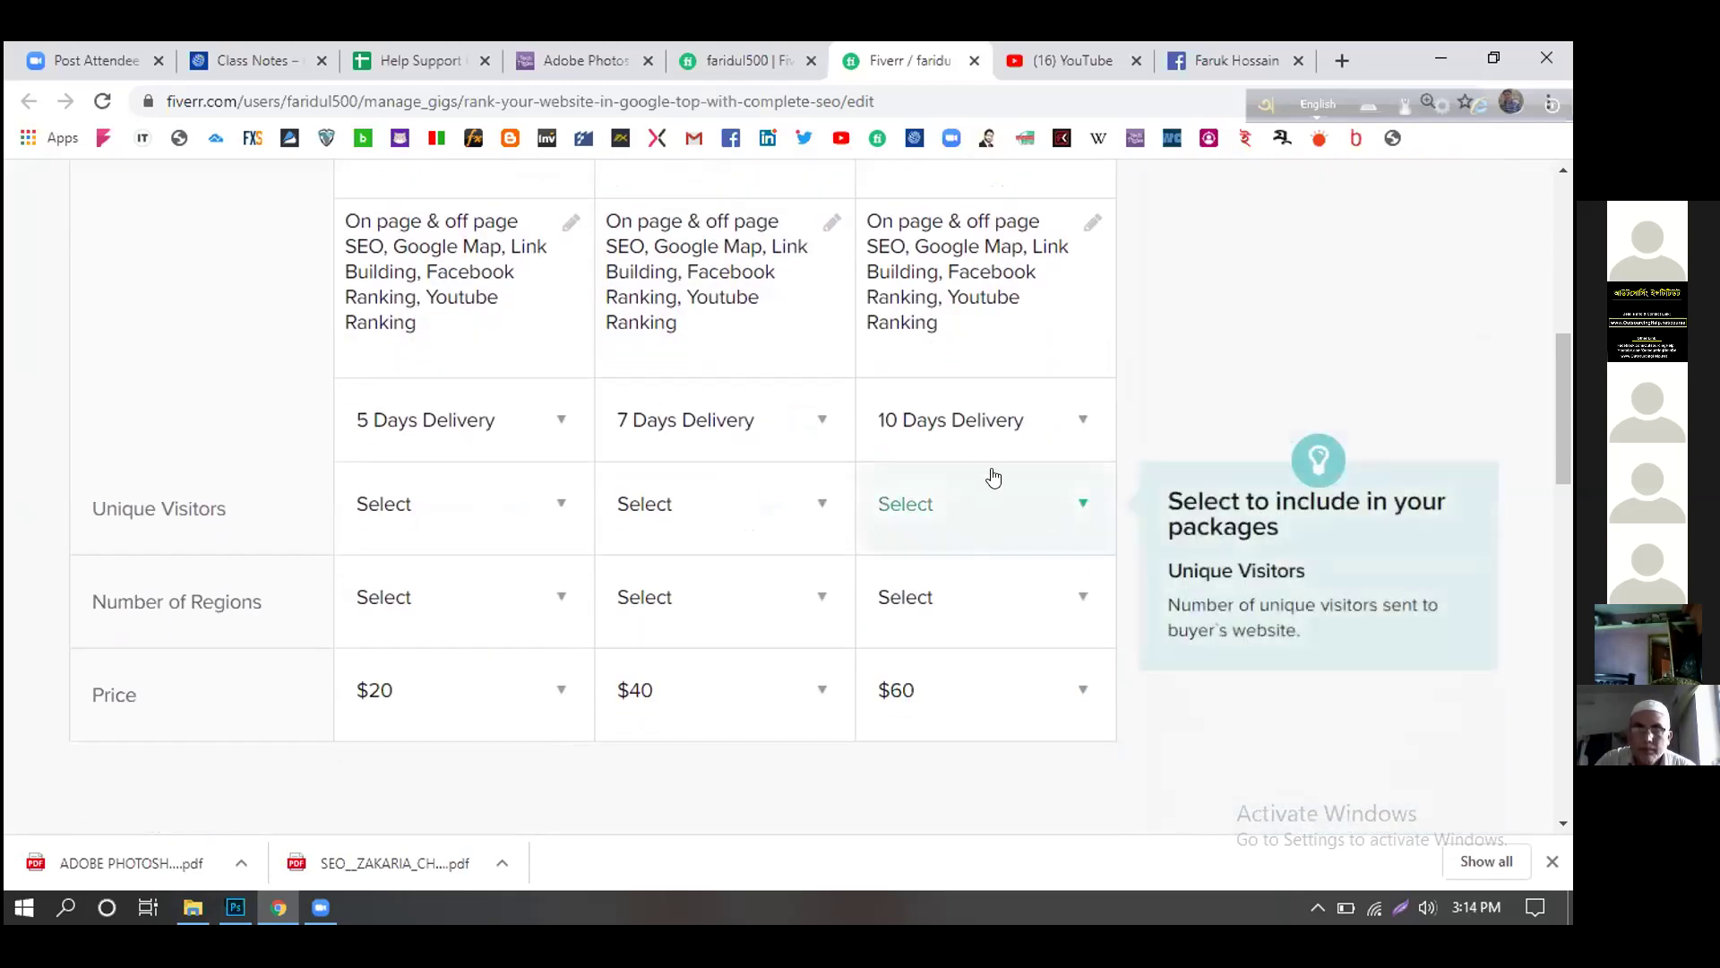
- Set the Basic package delivery time to 7 days
{"action": "left_click", "coordinate": [548, 427]}
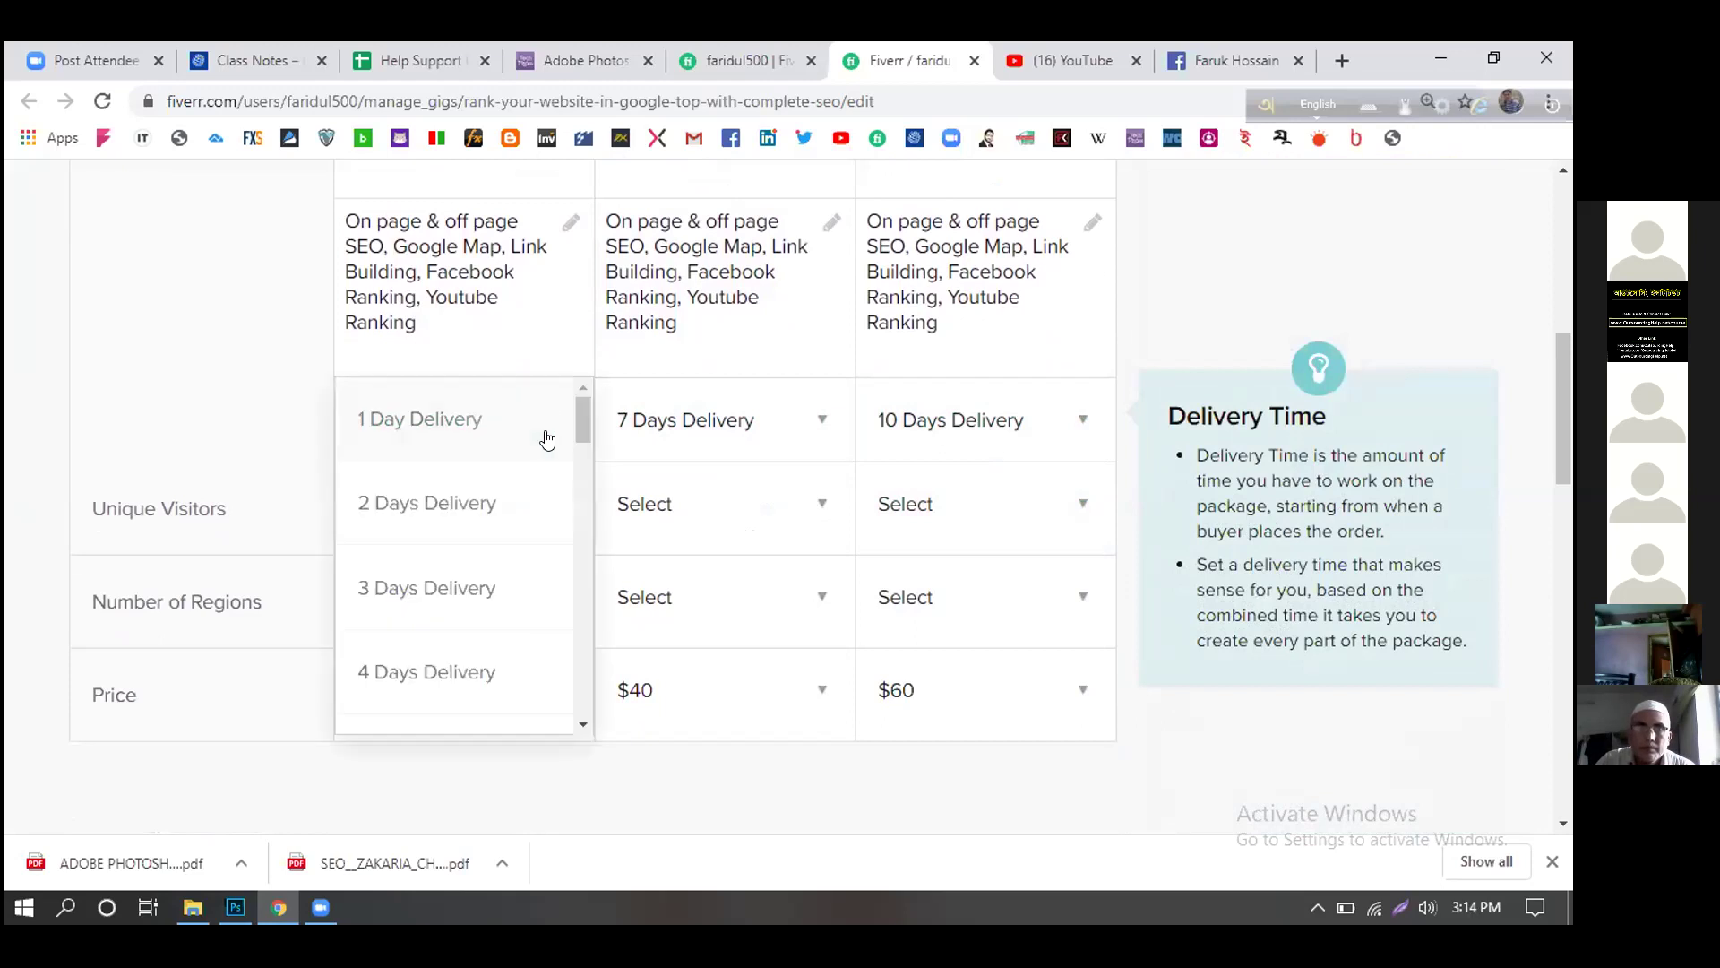
{"action": "scroll", "coordinate": [502, 596], "scroll_direction": "down", "scroll_amount": 1}
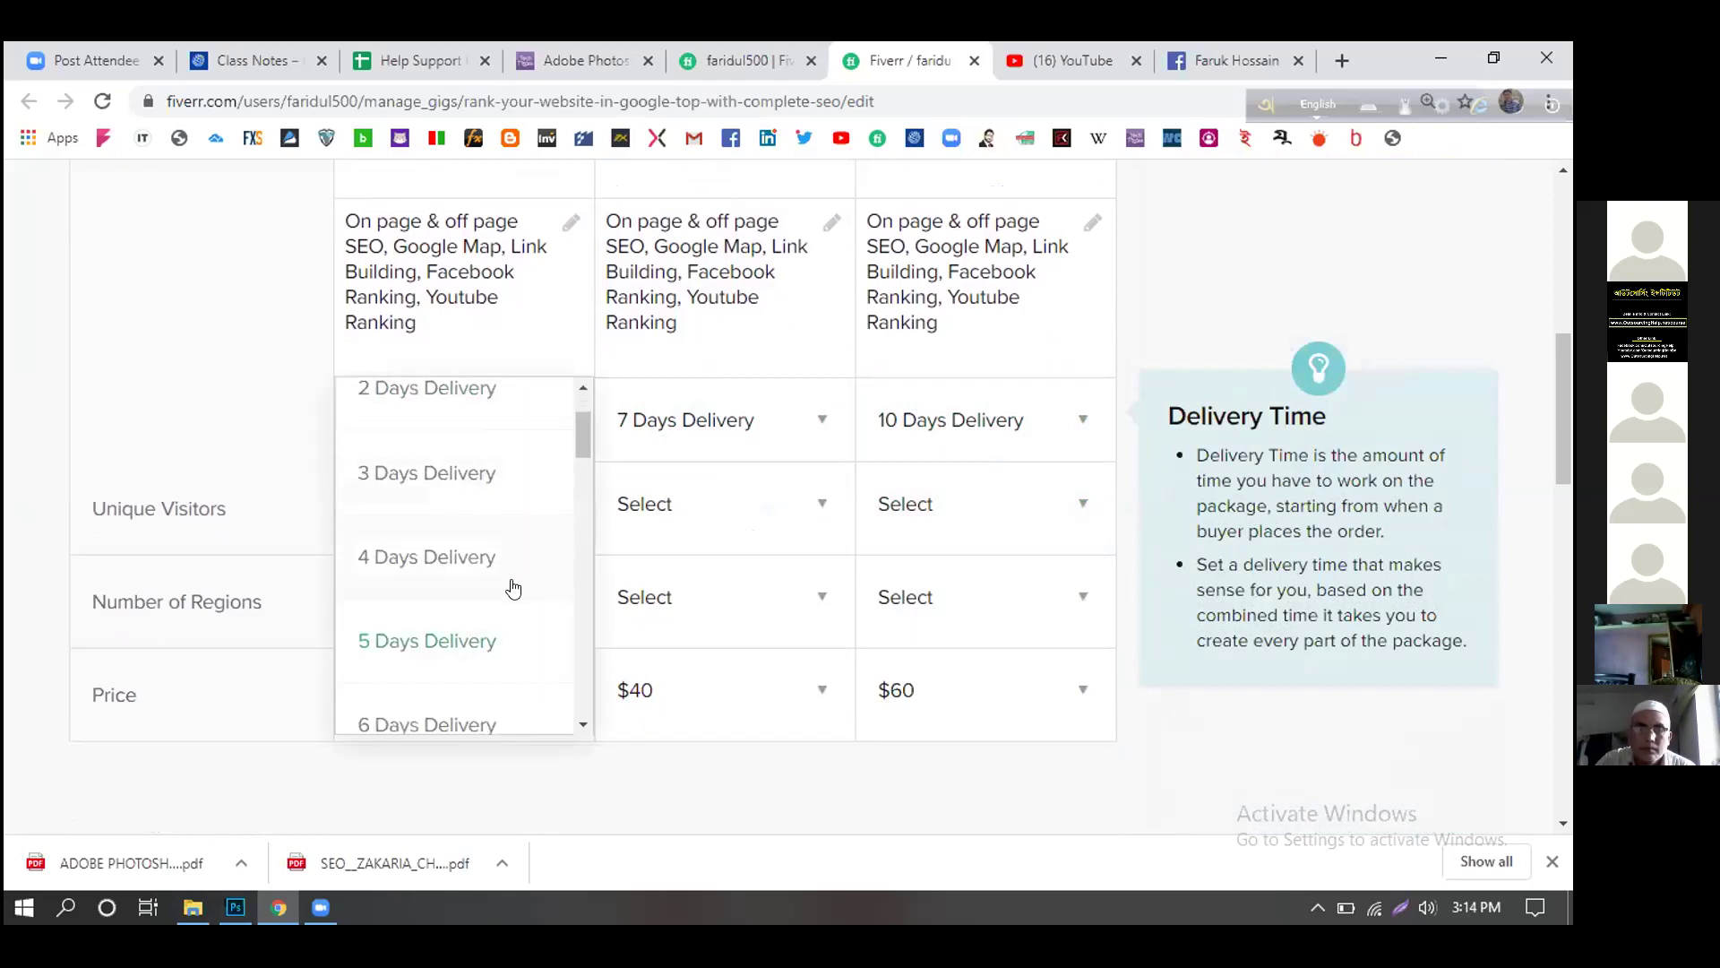
{"action": "scroll", "coordinate": [493, 628], "scroll_direction": "down", "scroll_amount": 1}
{"action": "left_click", "coordinate": [473, 688]}
- Set Standard package delivery to 9 days and Premium package delivery to 12 days
{"action": "left_click", "coordinate": [816, 421]}
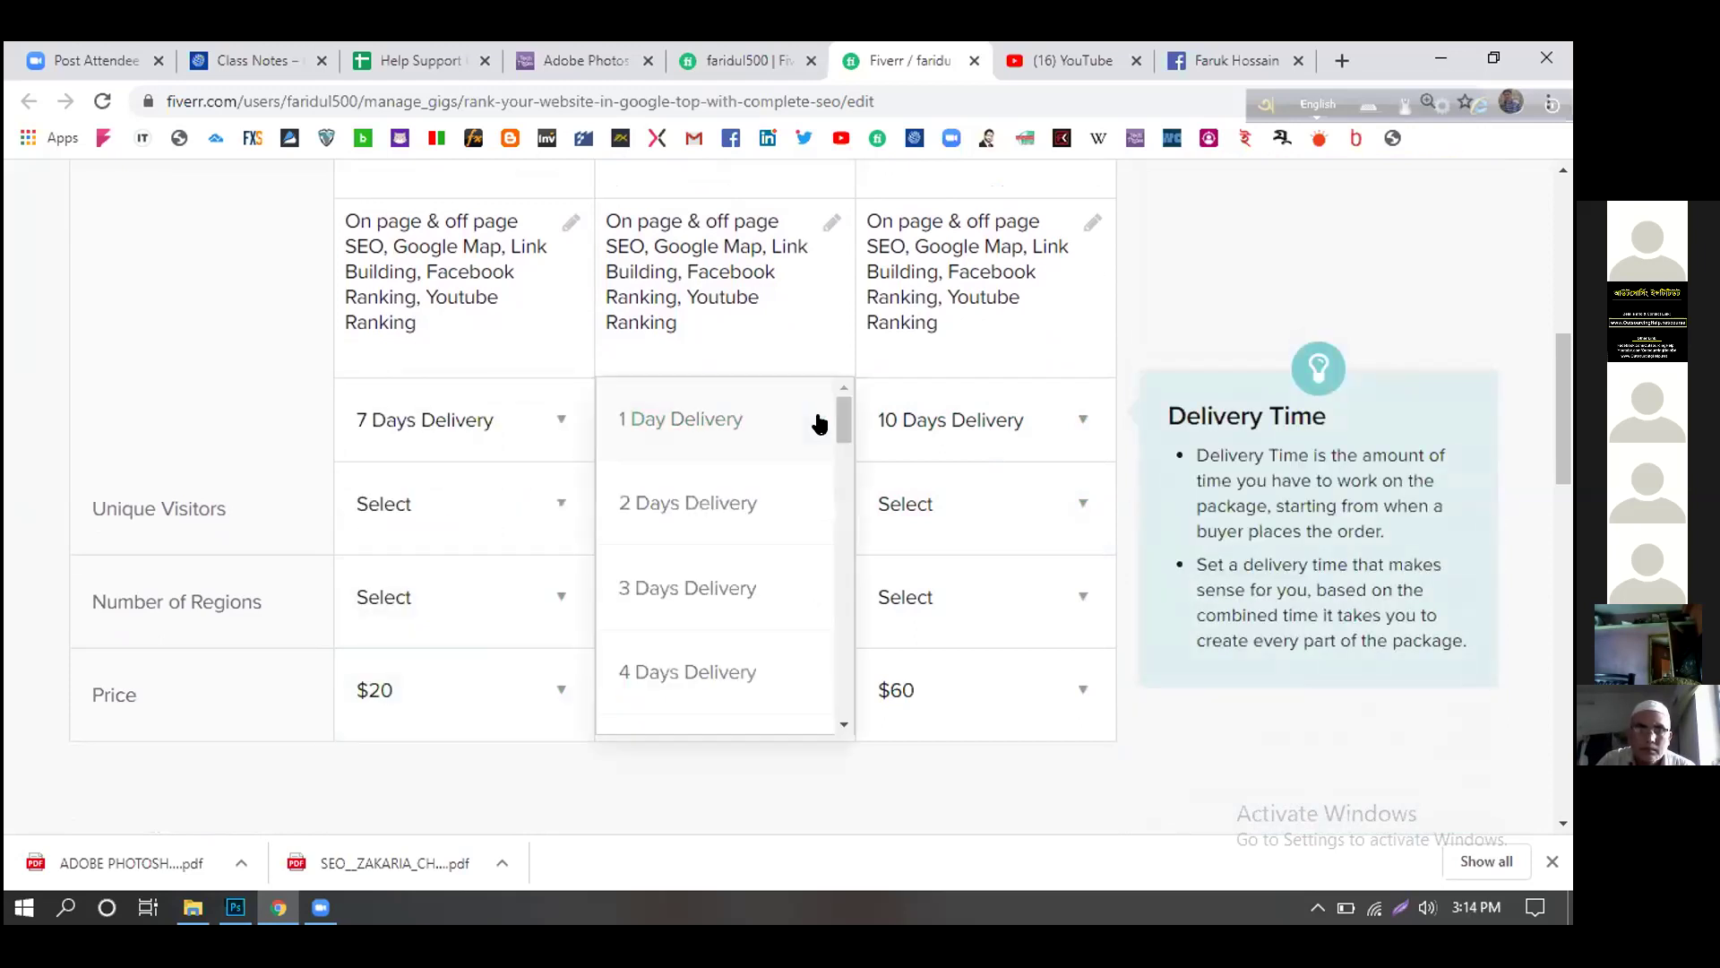
{"action": "scroll", "coordinate": [781, 559], "scroll_direction": "down", "scroll_amount": 4}
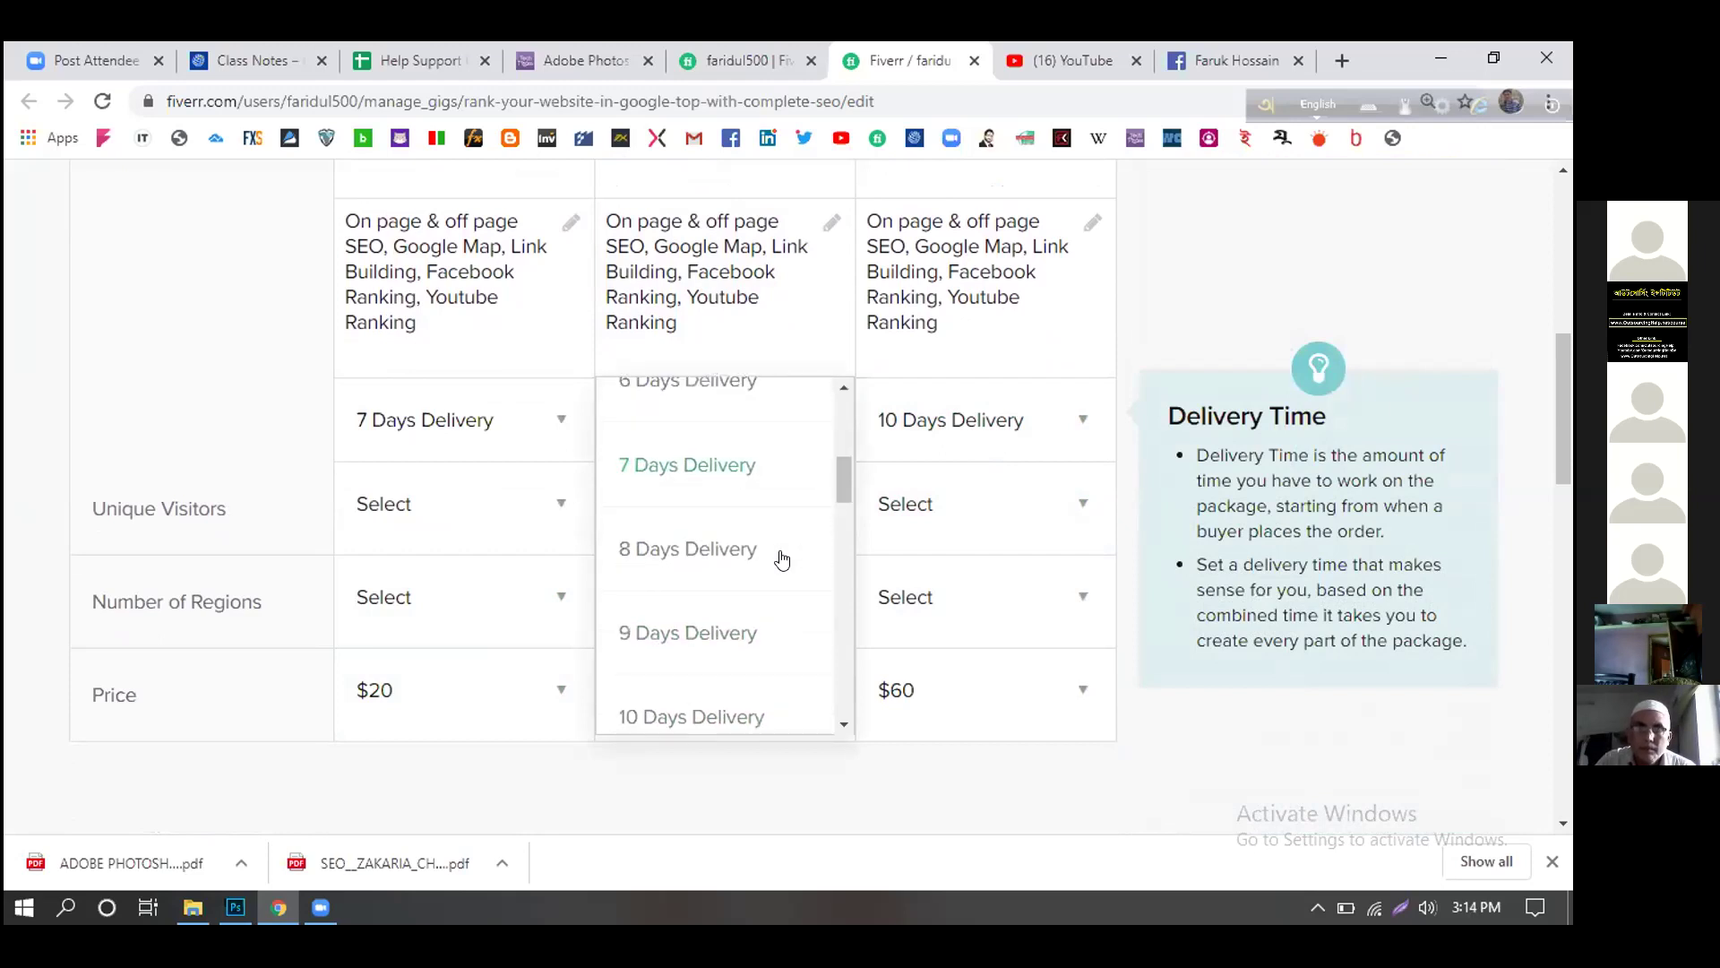
{"action": "left_click", "coordinate": [748, 714]}
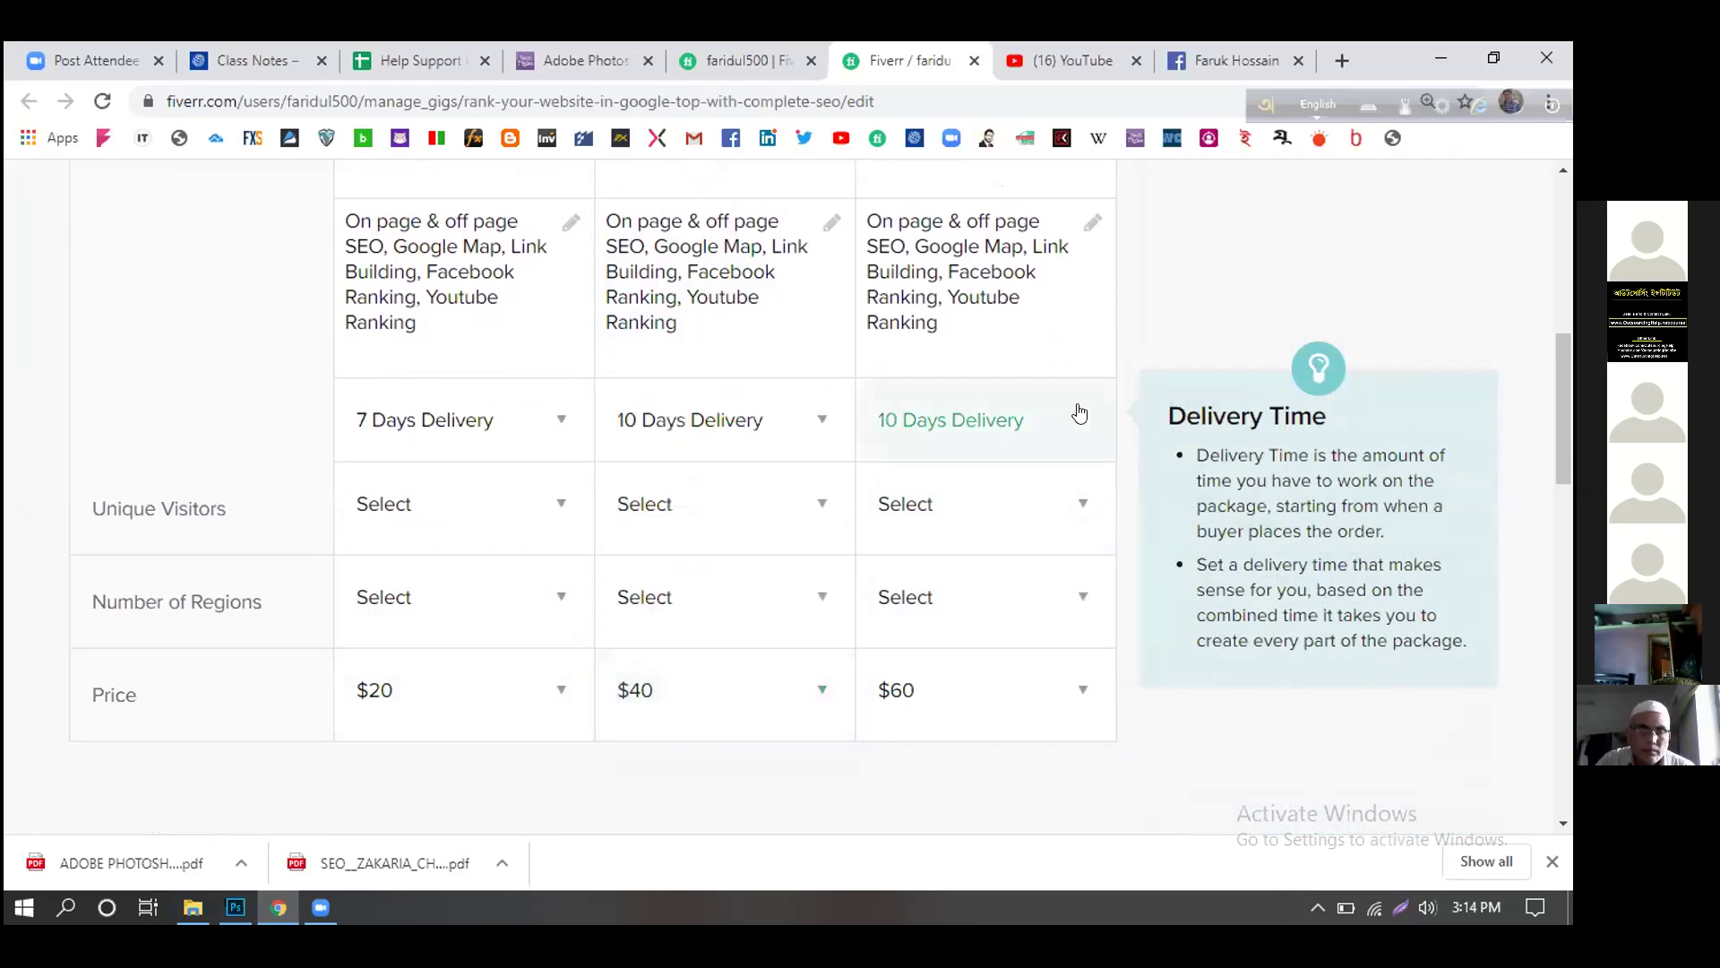
{"action": "left_click", "coordinate": [1057, 421]}
{"action": "scroll", "coordinate": [1026, 493], "scroll_direction": "down", "scroll_amount": 5}
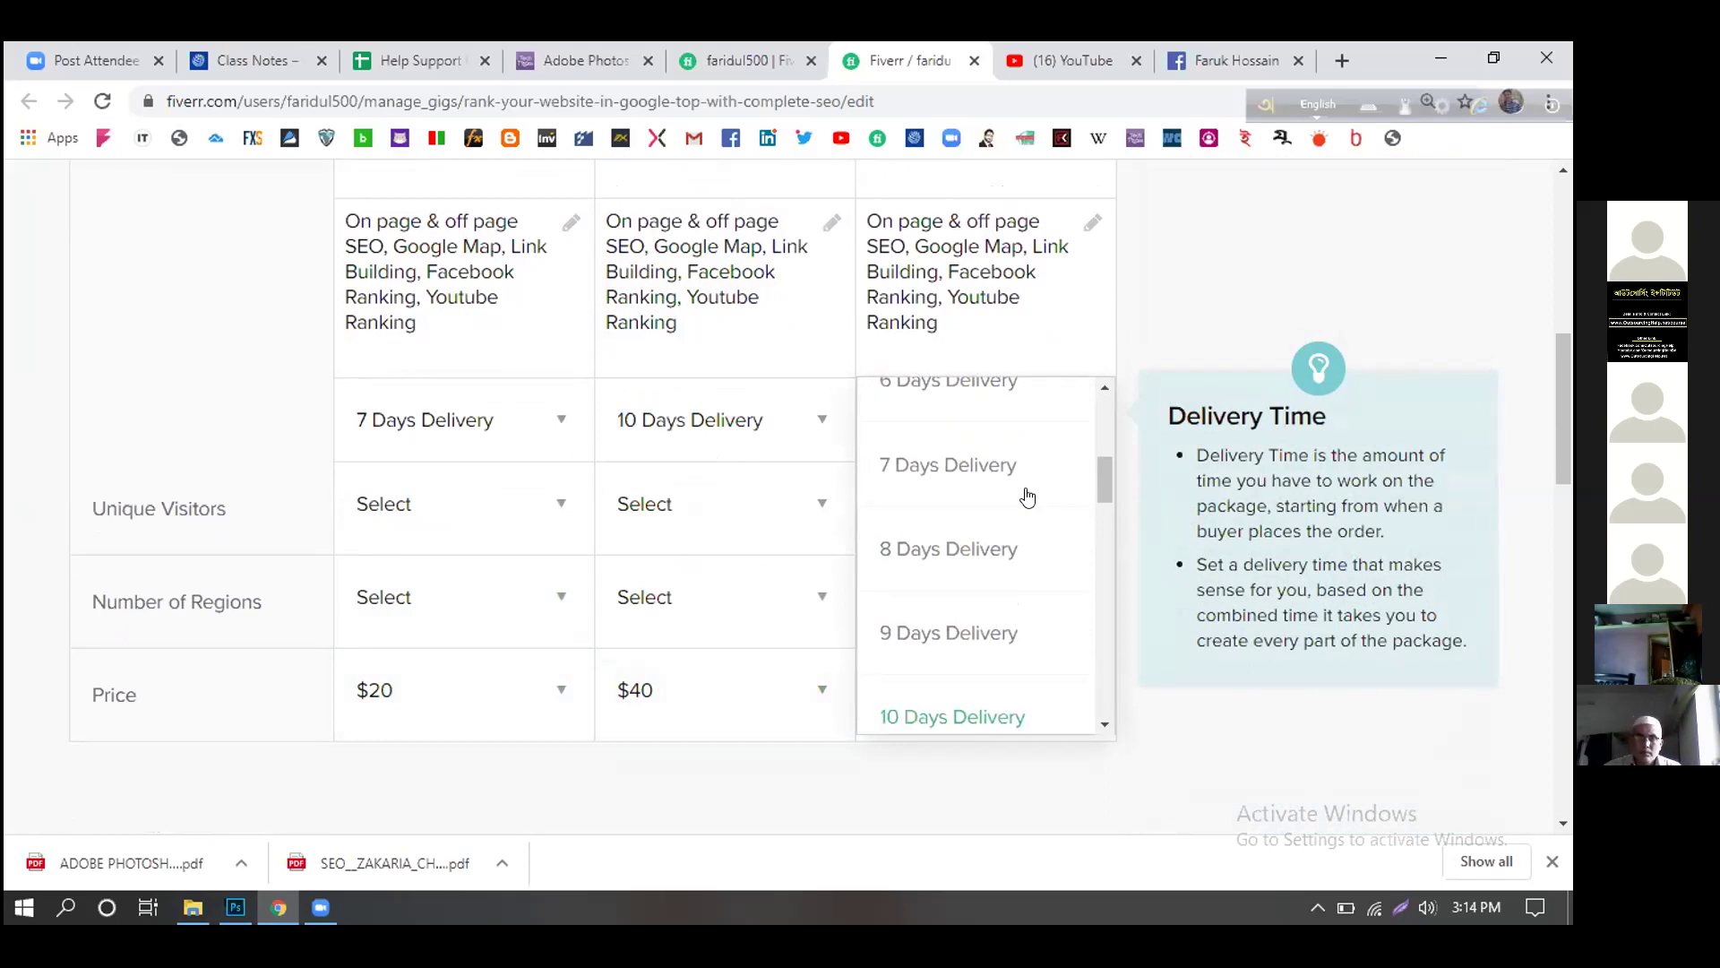
{"action": "scroll", "coordinate": [1026, 495], "scroll_direction": "down", "scroll_amount": 4}
{"action": "scroll", "coordinate": [1027, 495], "scroll_direction": "up", "scroll_amount": 2}
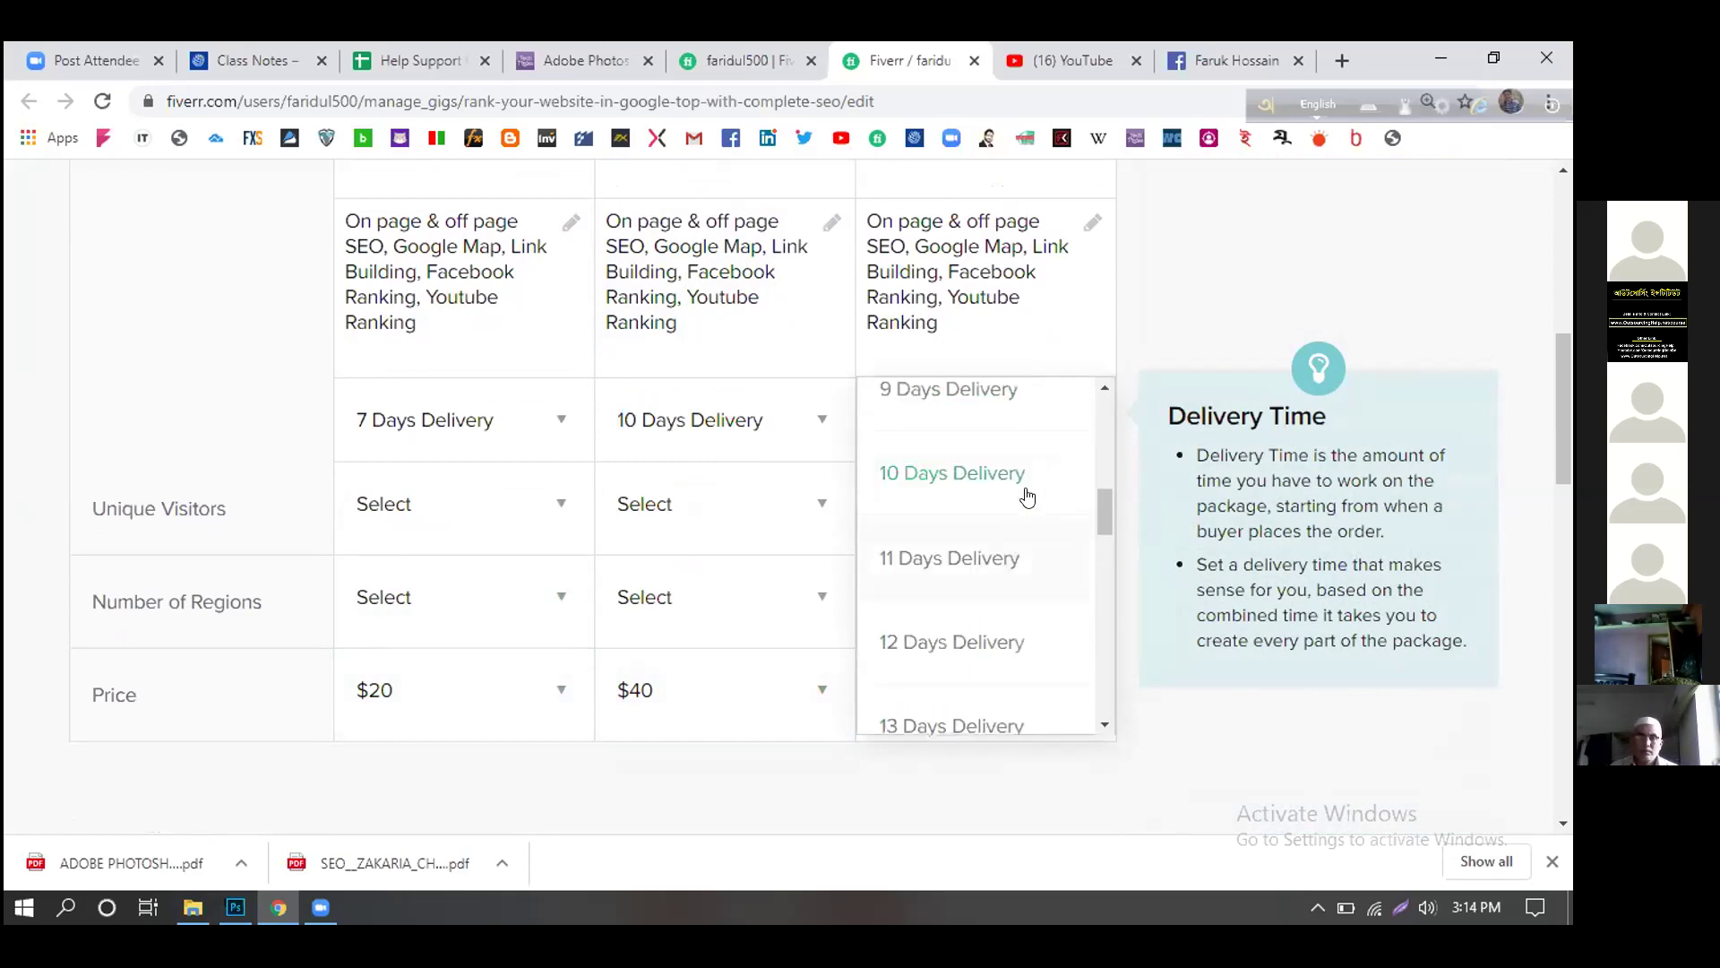
{"action": "left_click", "coordinate": [746, 421]}
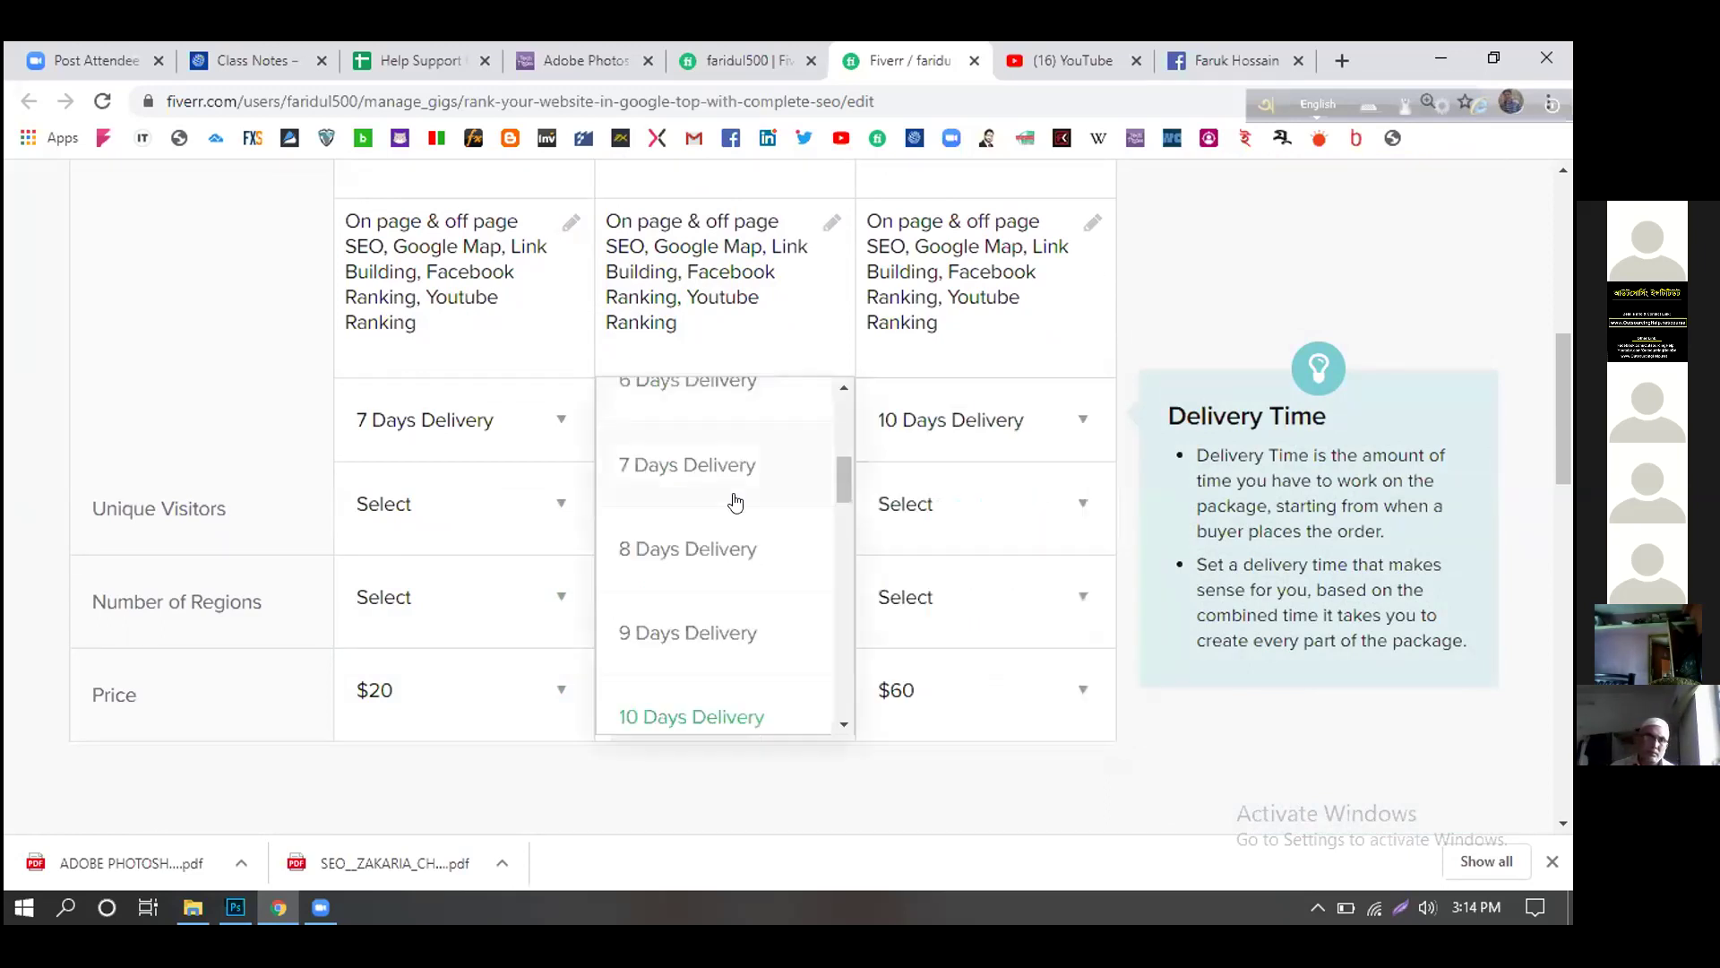
{"action": "left_click", "coordinate": [714, 634]}
{"action": "left_click", "coordinate": [1045, 419]}
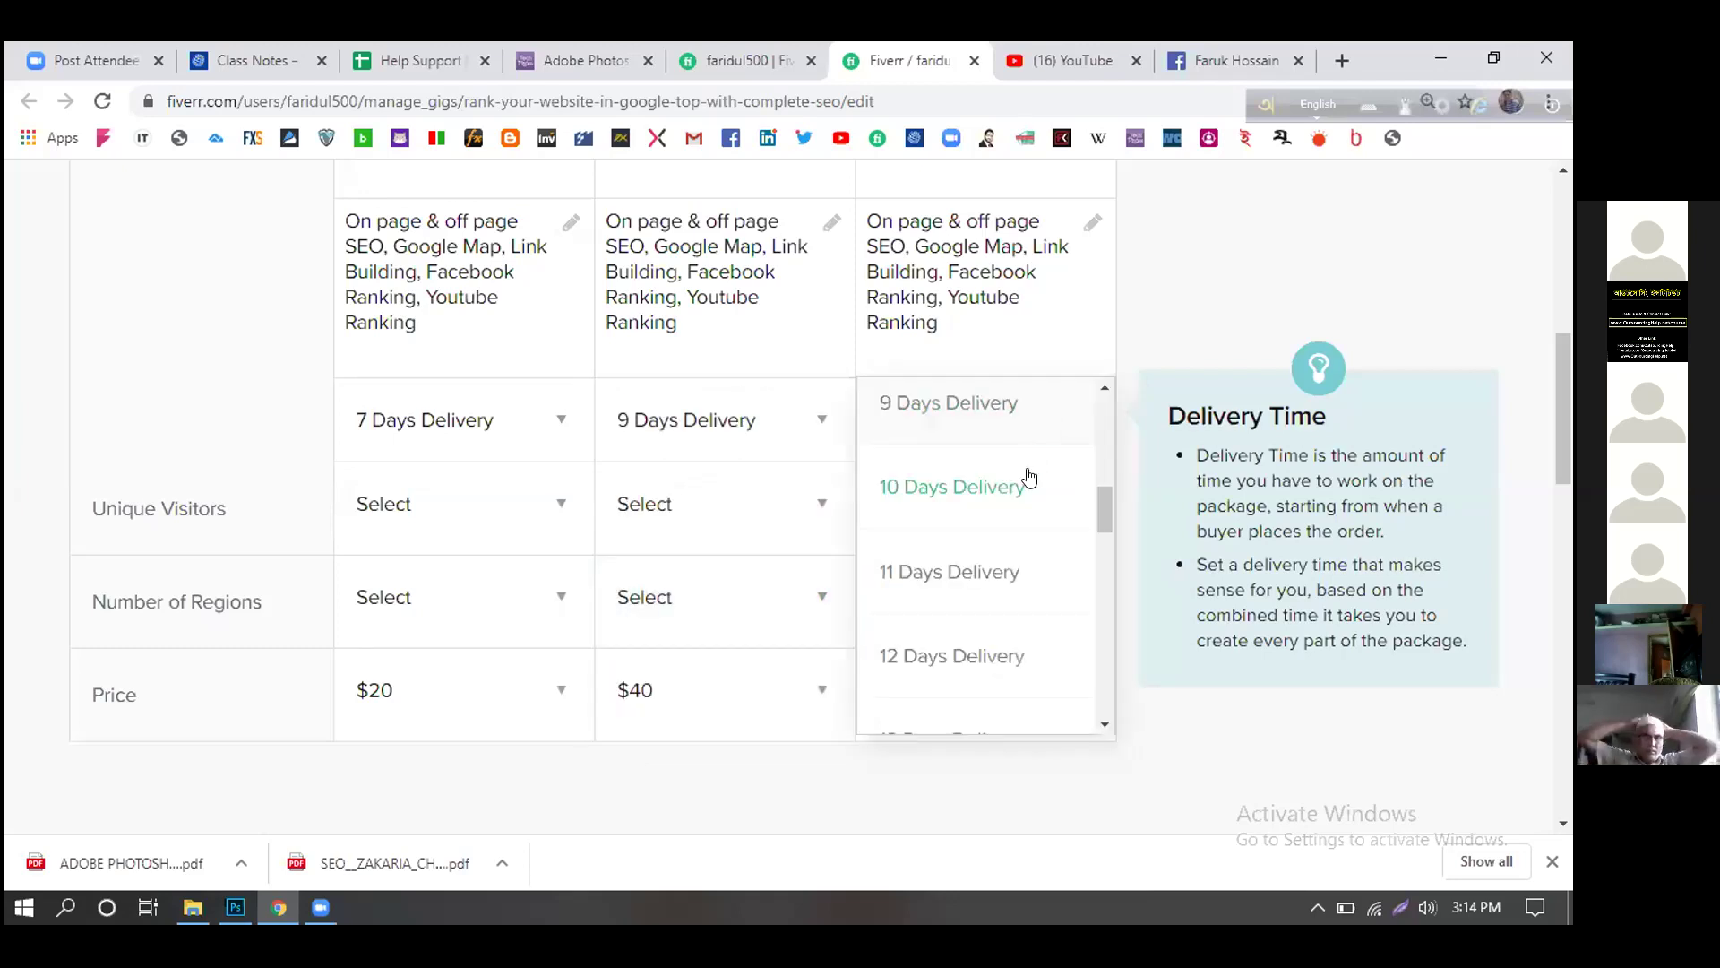
{"action": "left_click", "coordinate": [983, 657]}
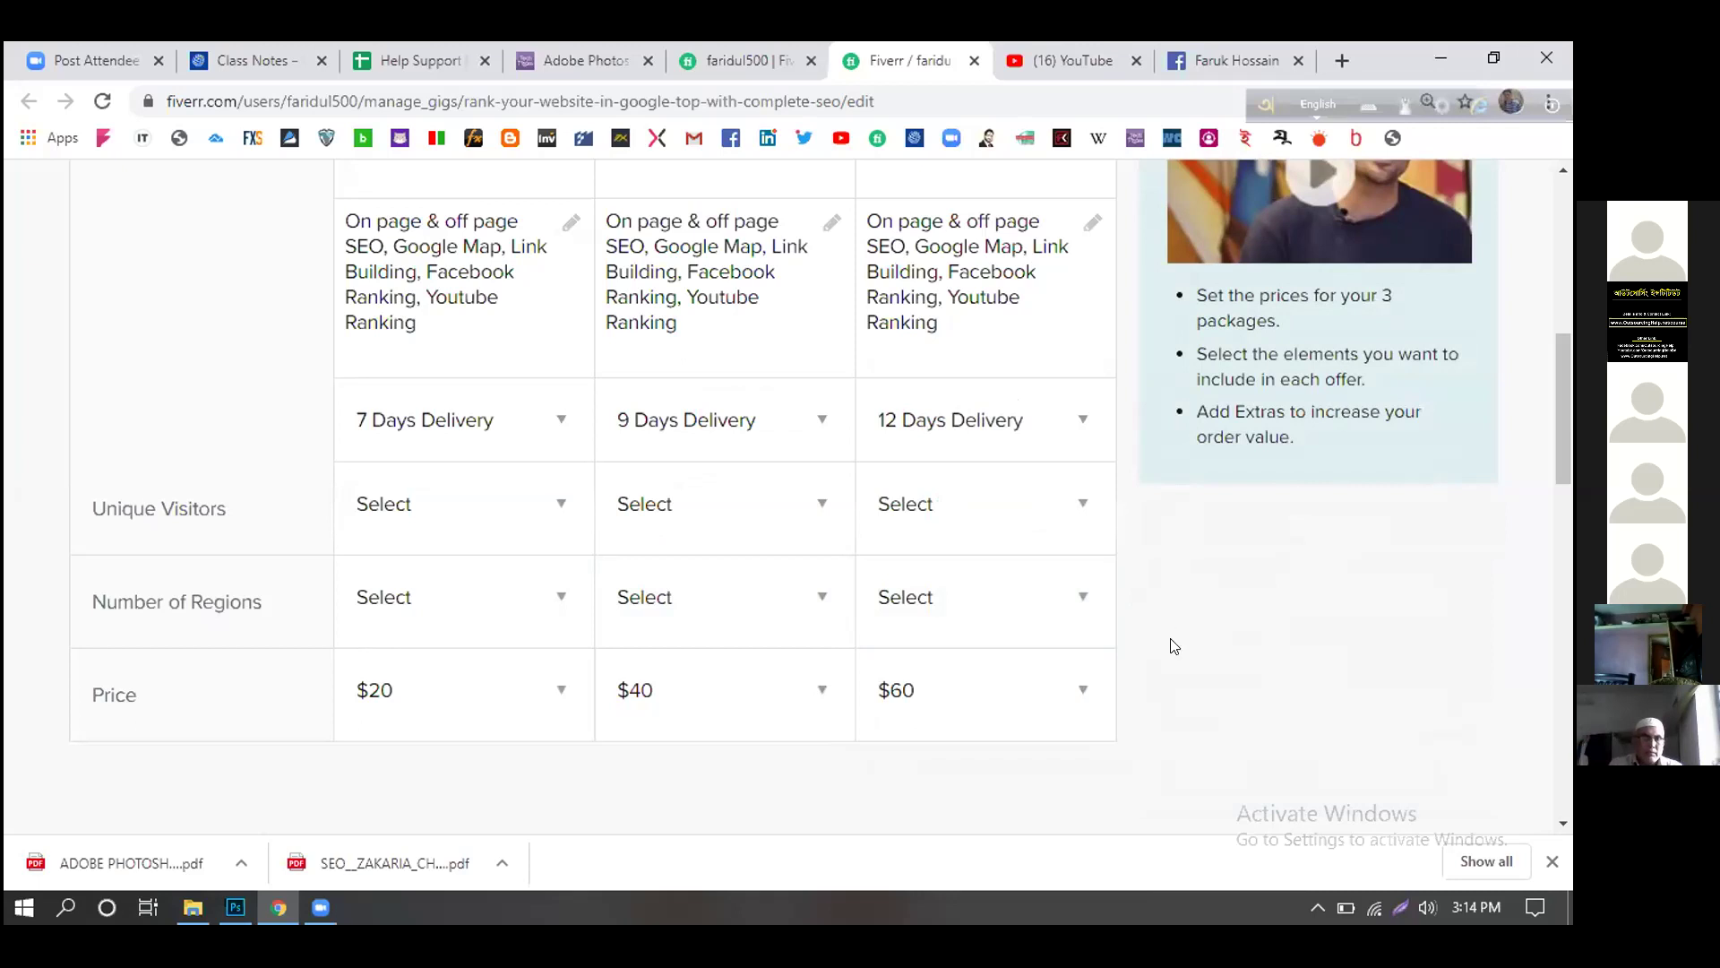
{"action": "scroll", "coordinate": [1176, 667], "scroll_direction": "up", "scroll_amount": 2}
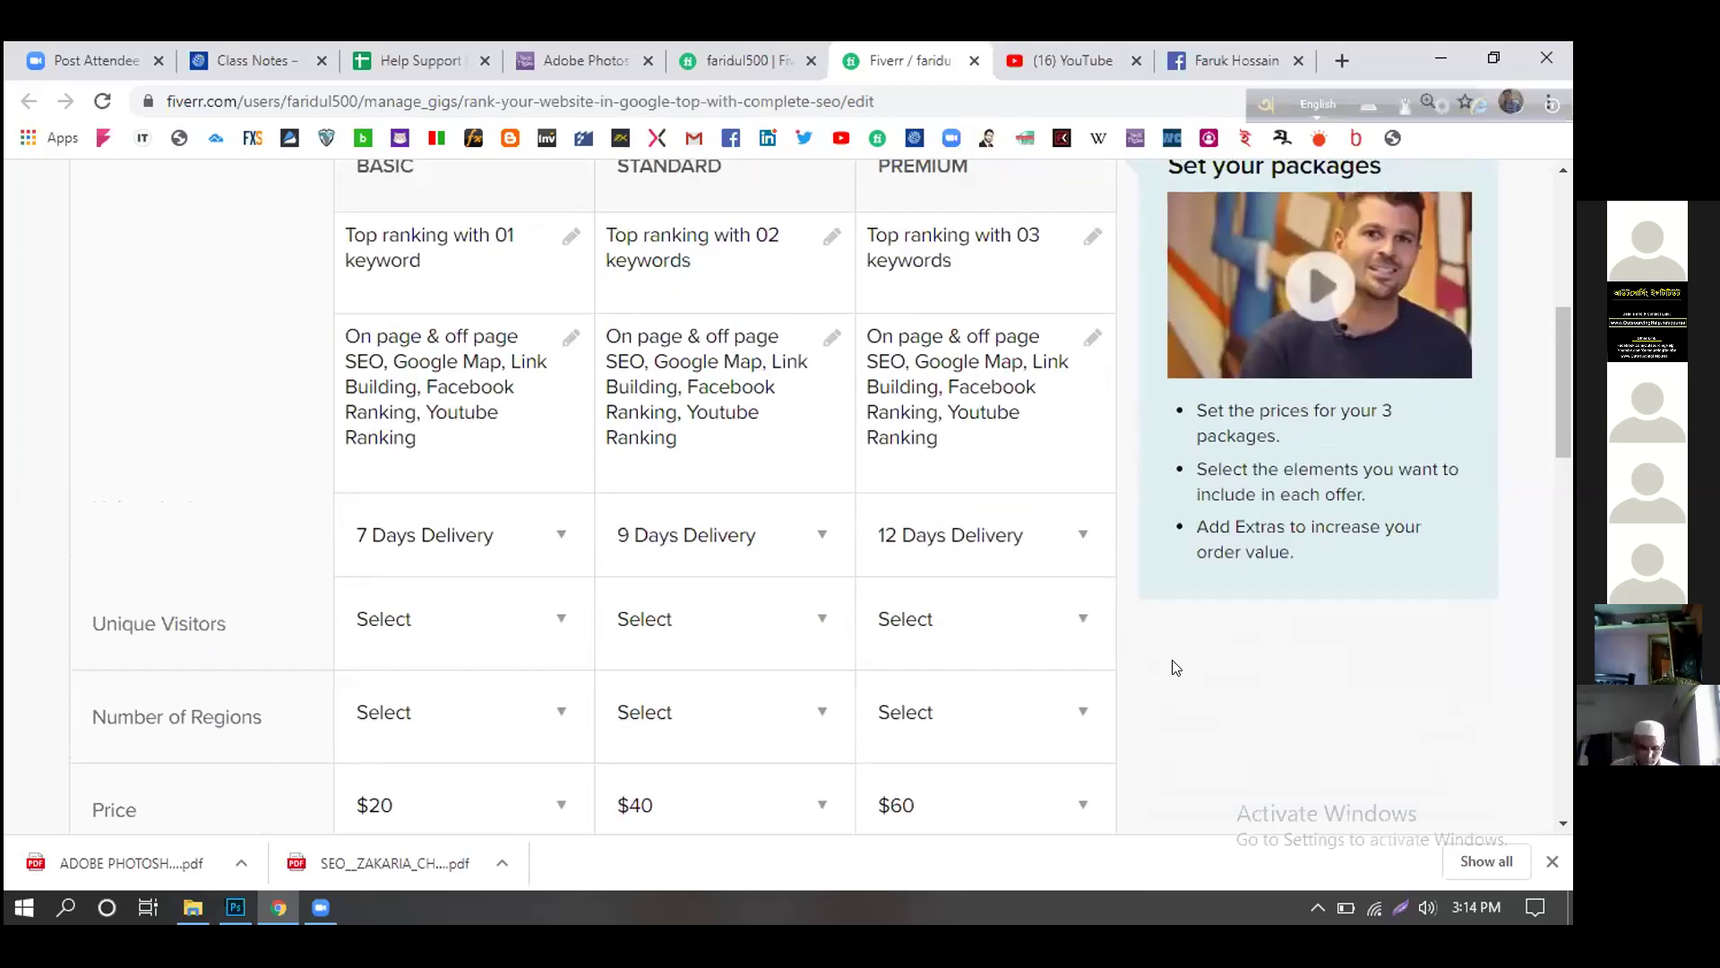
{"action": "scroll", "coordinate": [1176, 668], "scroll_direction": "up", "scroll_amount": 2}
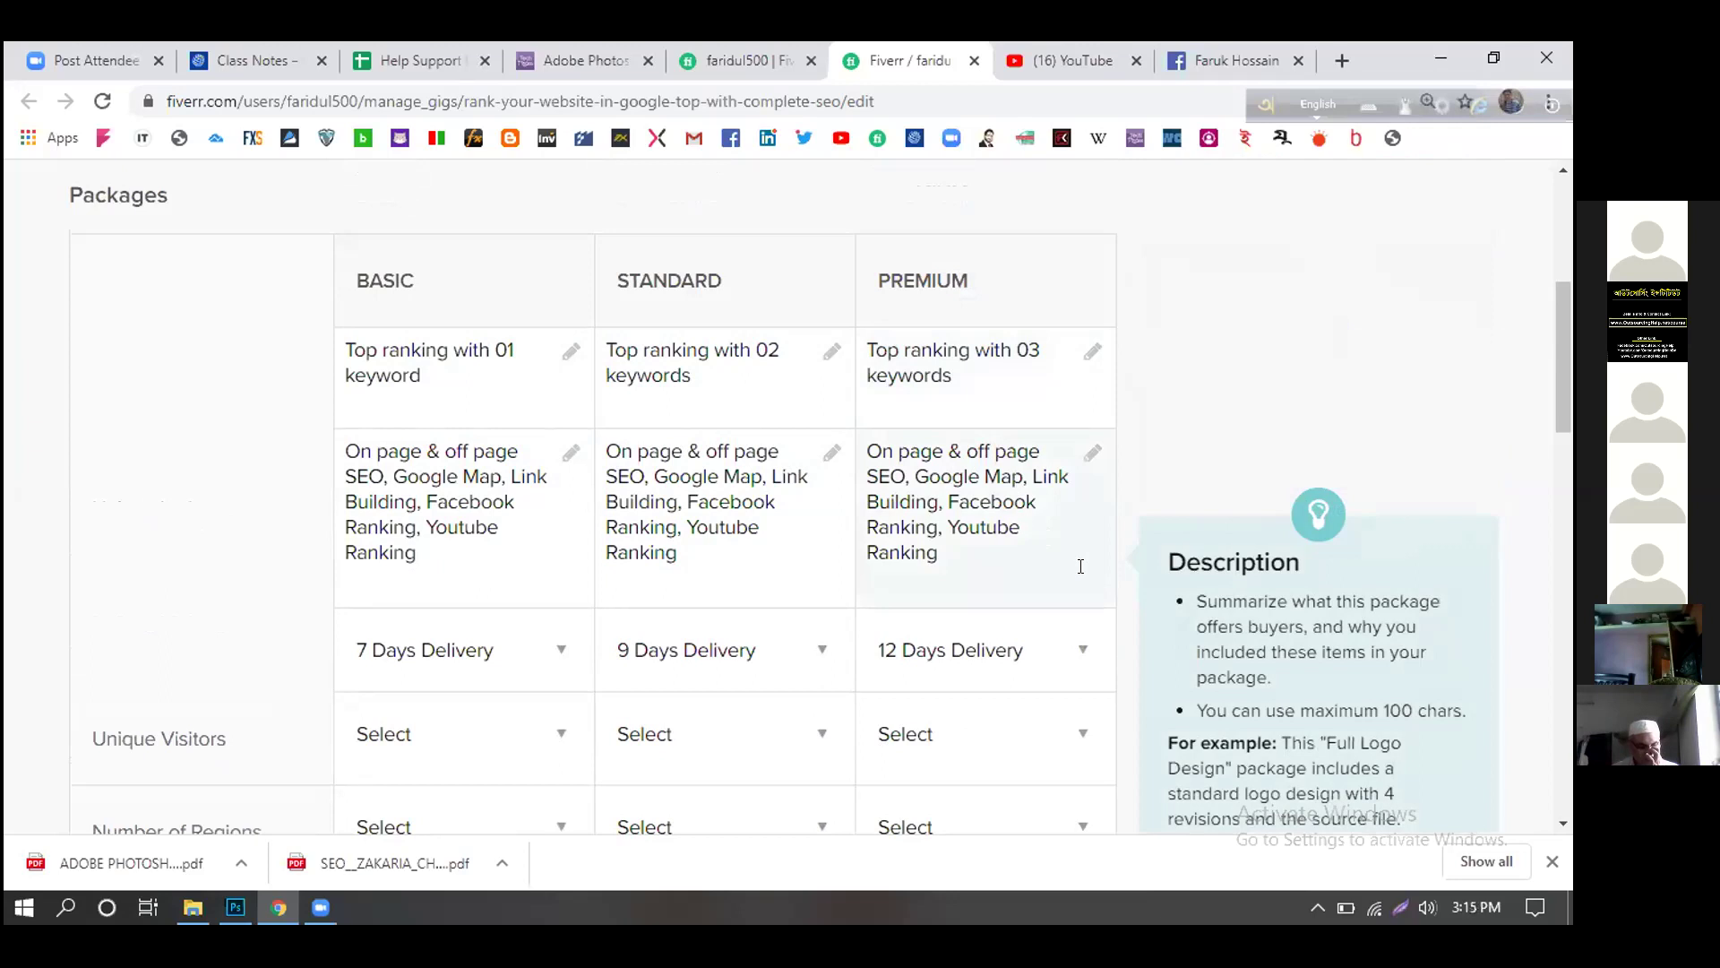
{"action": "scroll", "coordinate": [1106, 622], "scroll_direction": "down", "scroll_amount": 6}
{"action": "scroll", "coordinate": [1083, 628], "scroll_direction": "down", "scroll_amount": 4}
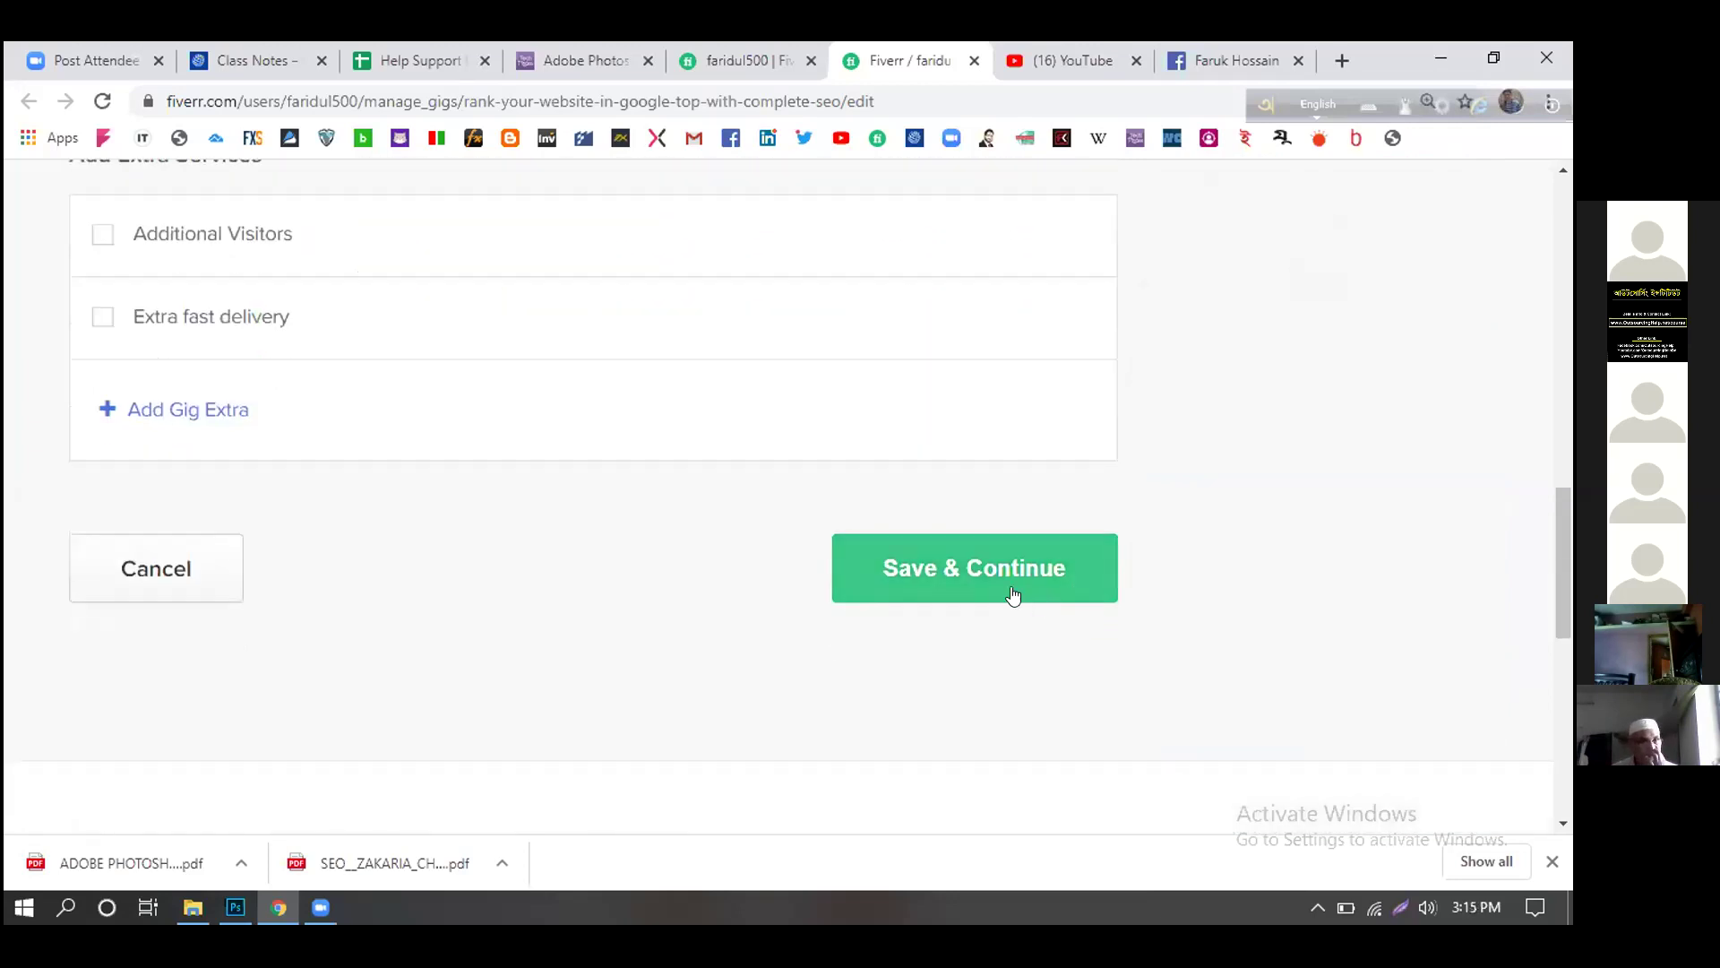
{"action": "left_click", "coordinate": [1003, 584]}
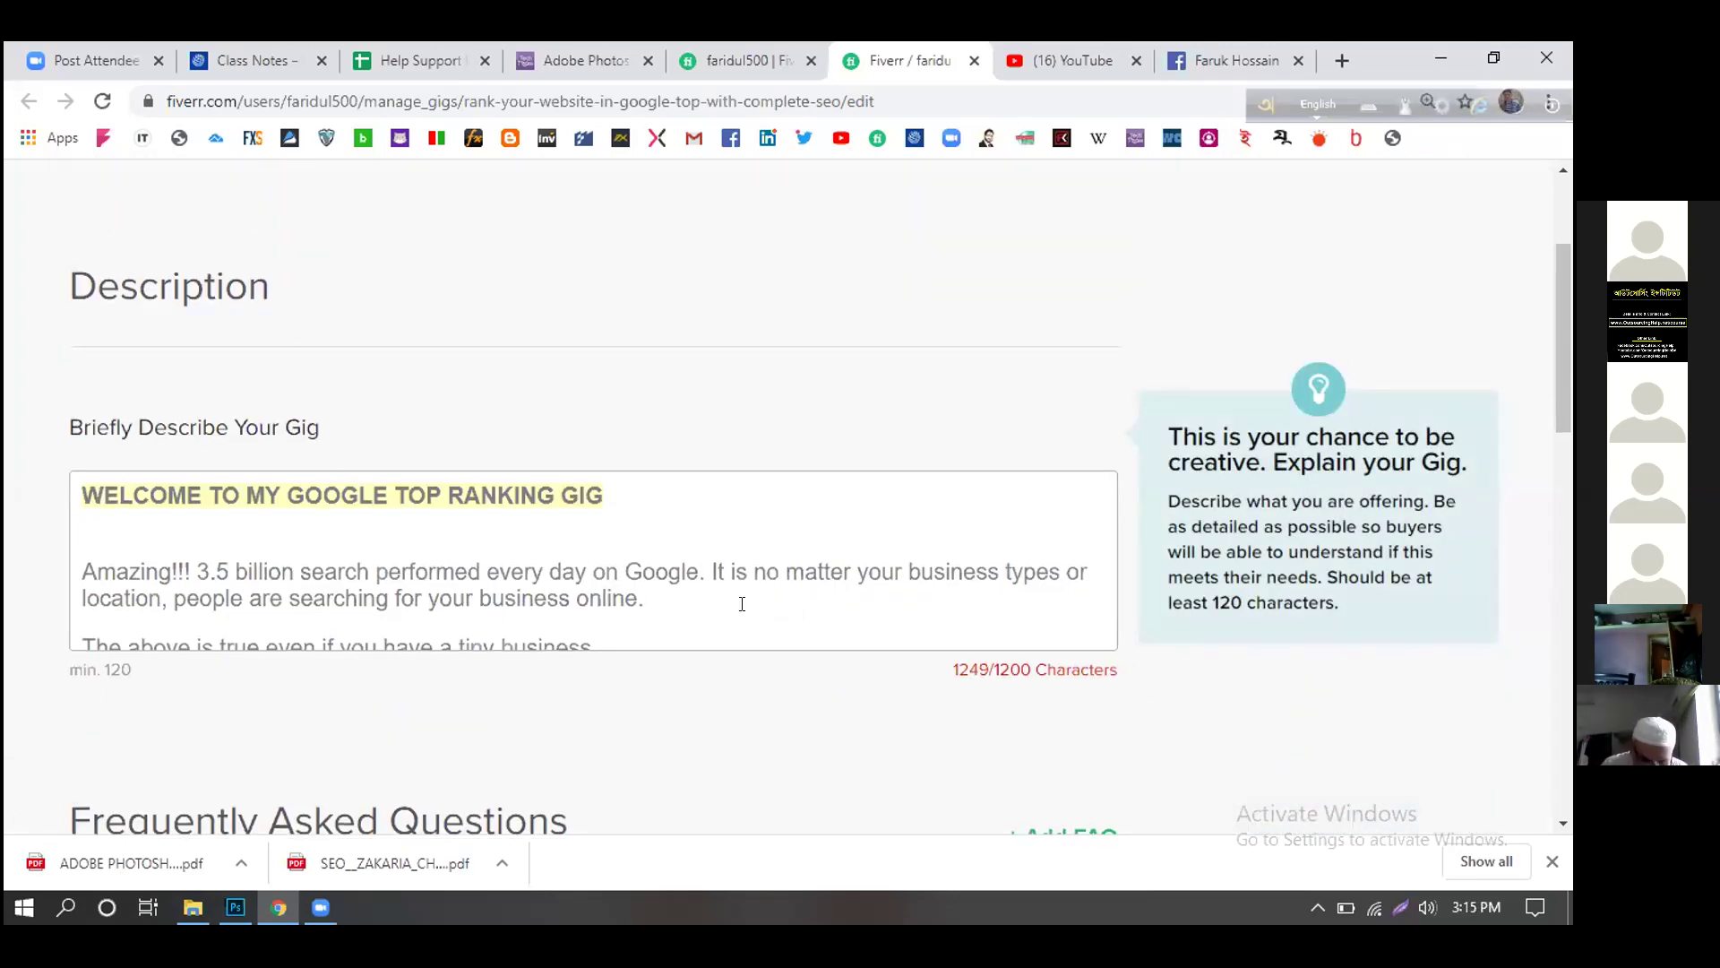
{"action": "left_click", "coordinate": [742, 602]}
{"action": "scroll", "coordinate": [1041, 592], "scroll_direction": "down", "scroll_amount": 1}
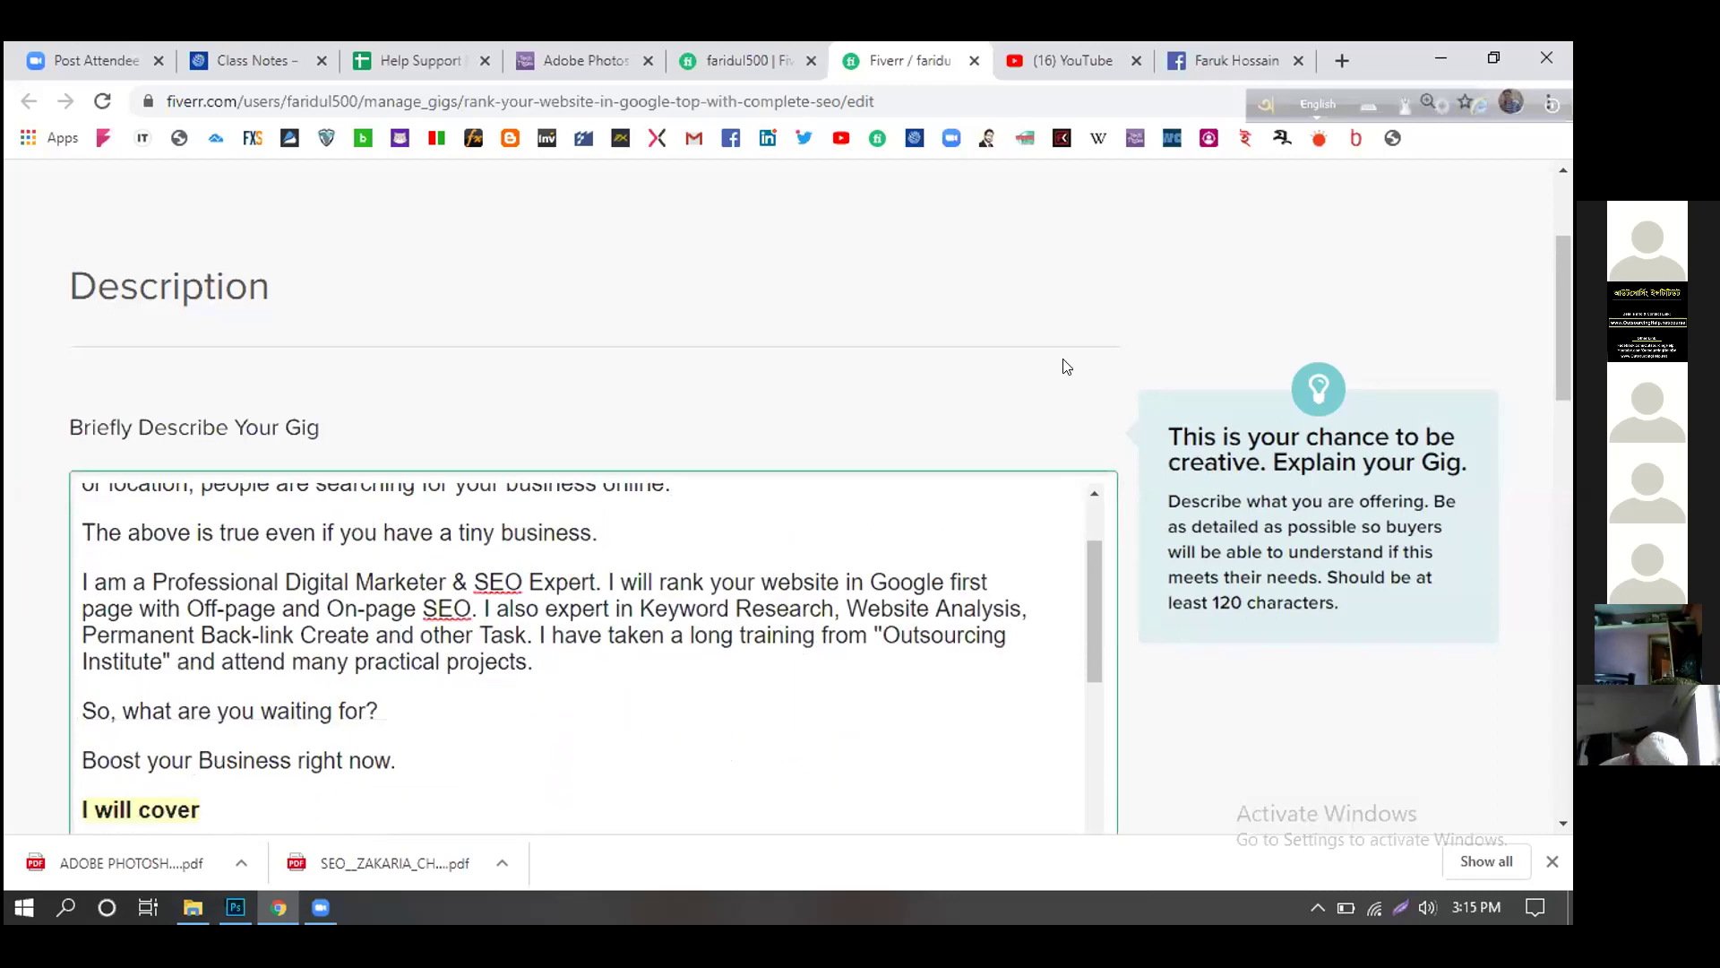
{"action": "scroll", "coordinate": [1114, 268], "scroll_direction": "down", "scroll_amount": 1}
{"action": "scroll", "coordinate": [986, 626], "scroll_direction": "up", "scroll_amount": 2}
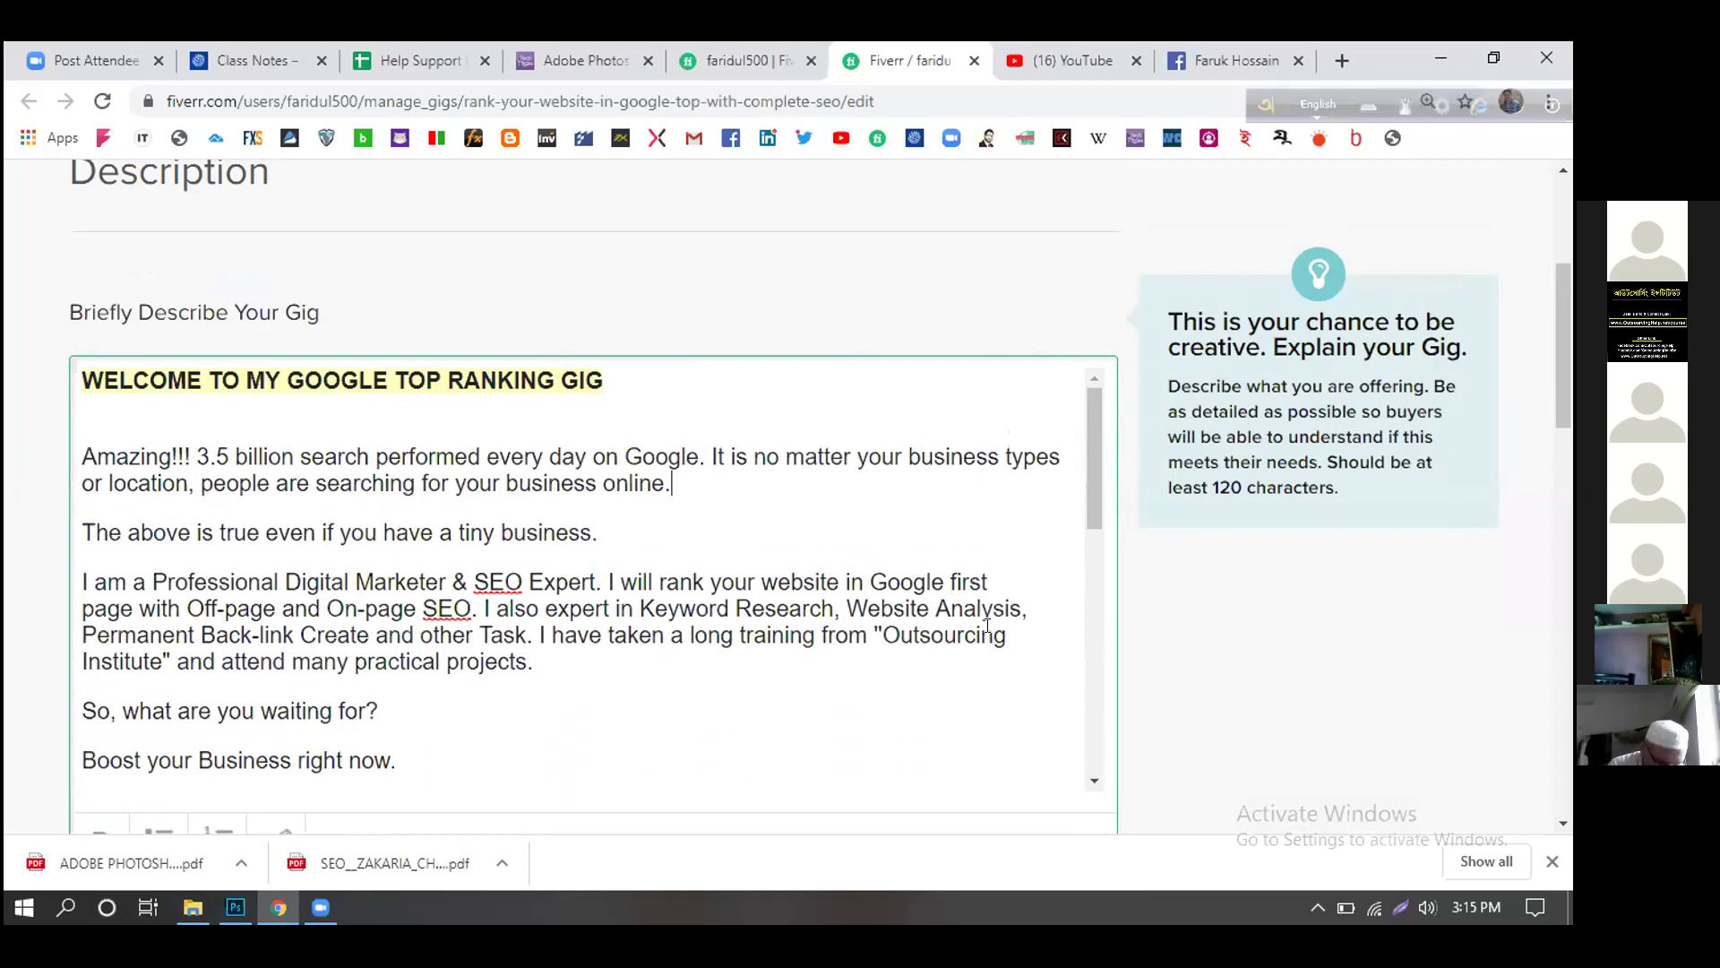
{"action": "scroll", "coordinate": [987, 626], "scroll_direction": "down", "scroll_amount": 1}
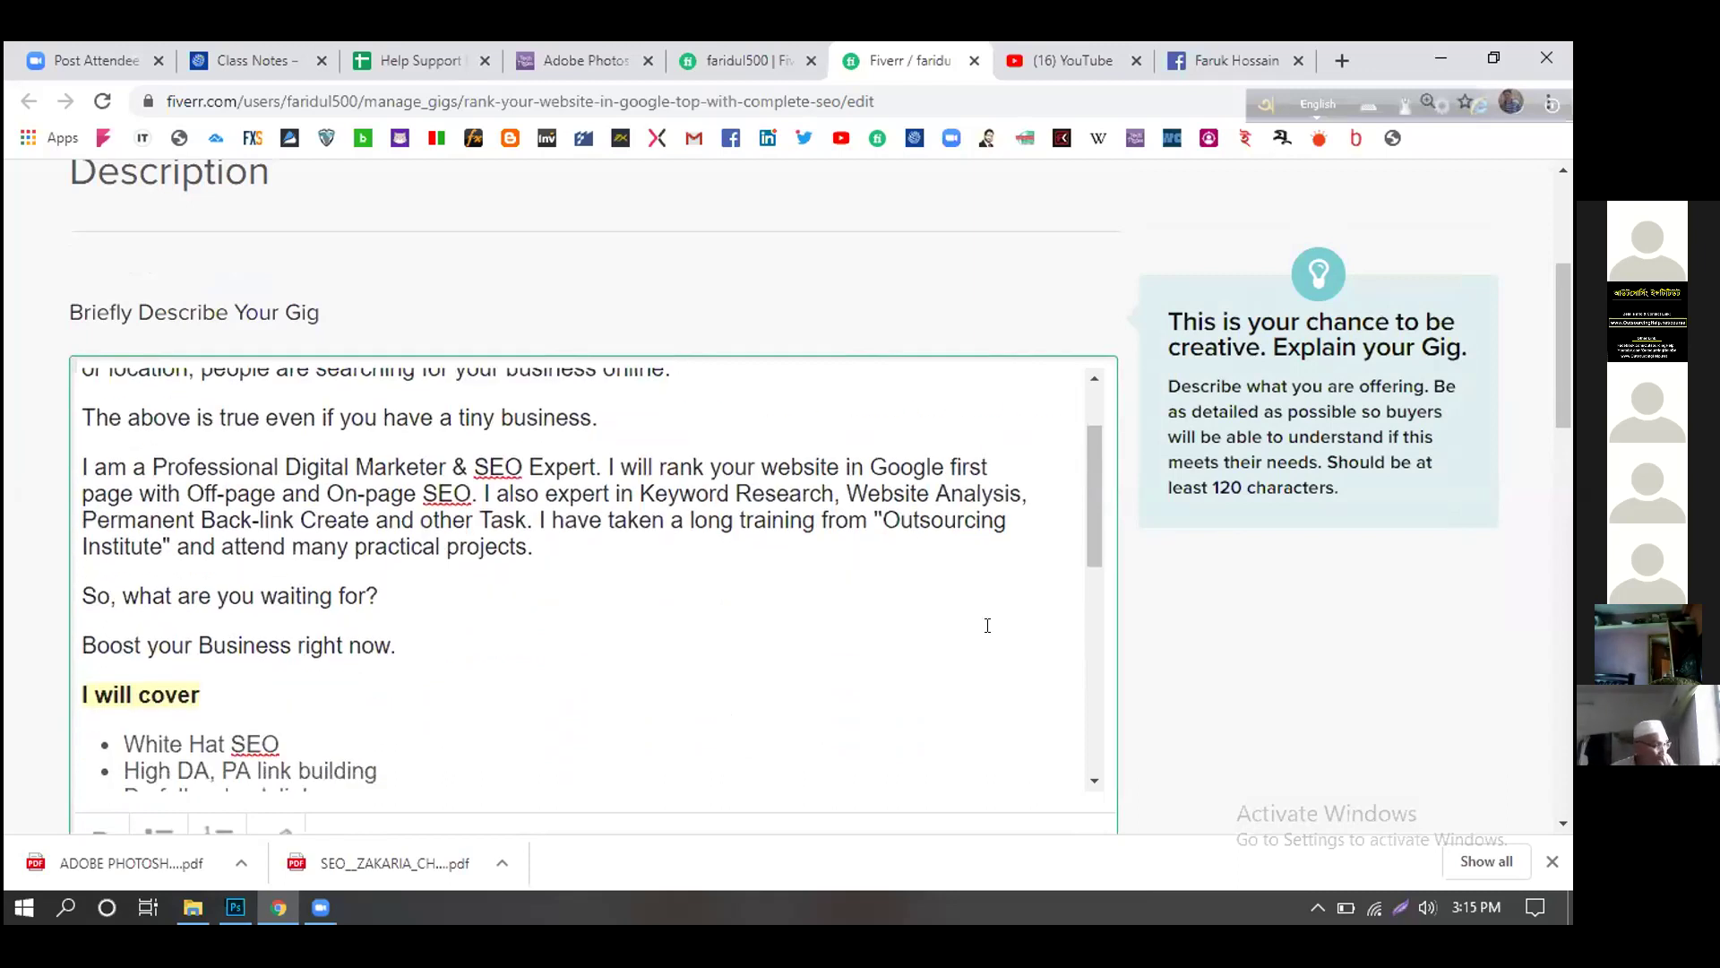
{"action": "scroll", "coordinate": [986, 625], "scroll_direction": "up", "scroll_amount": 1}
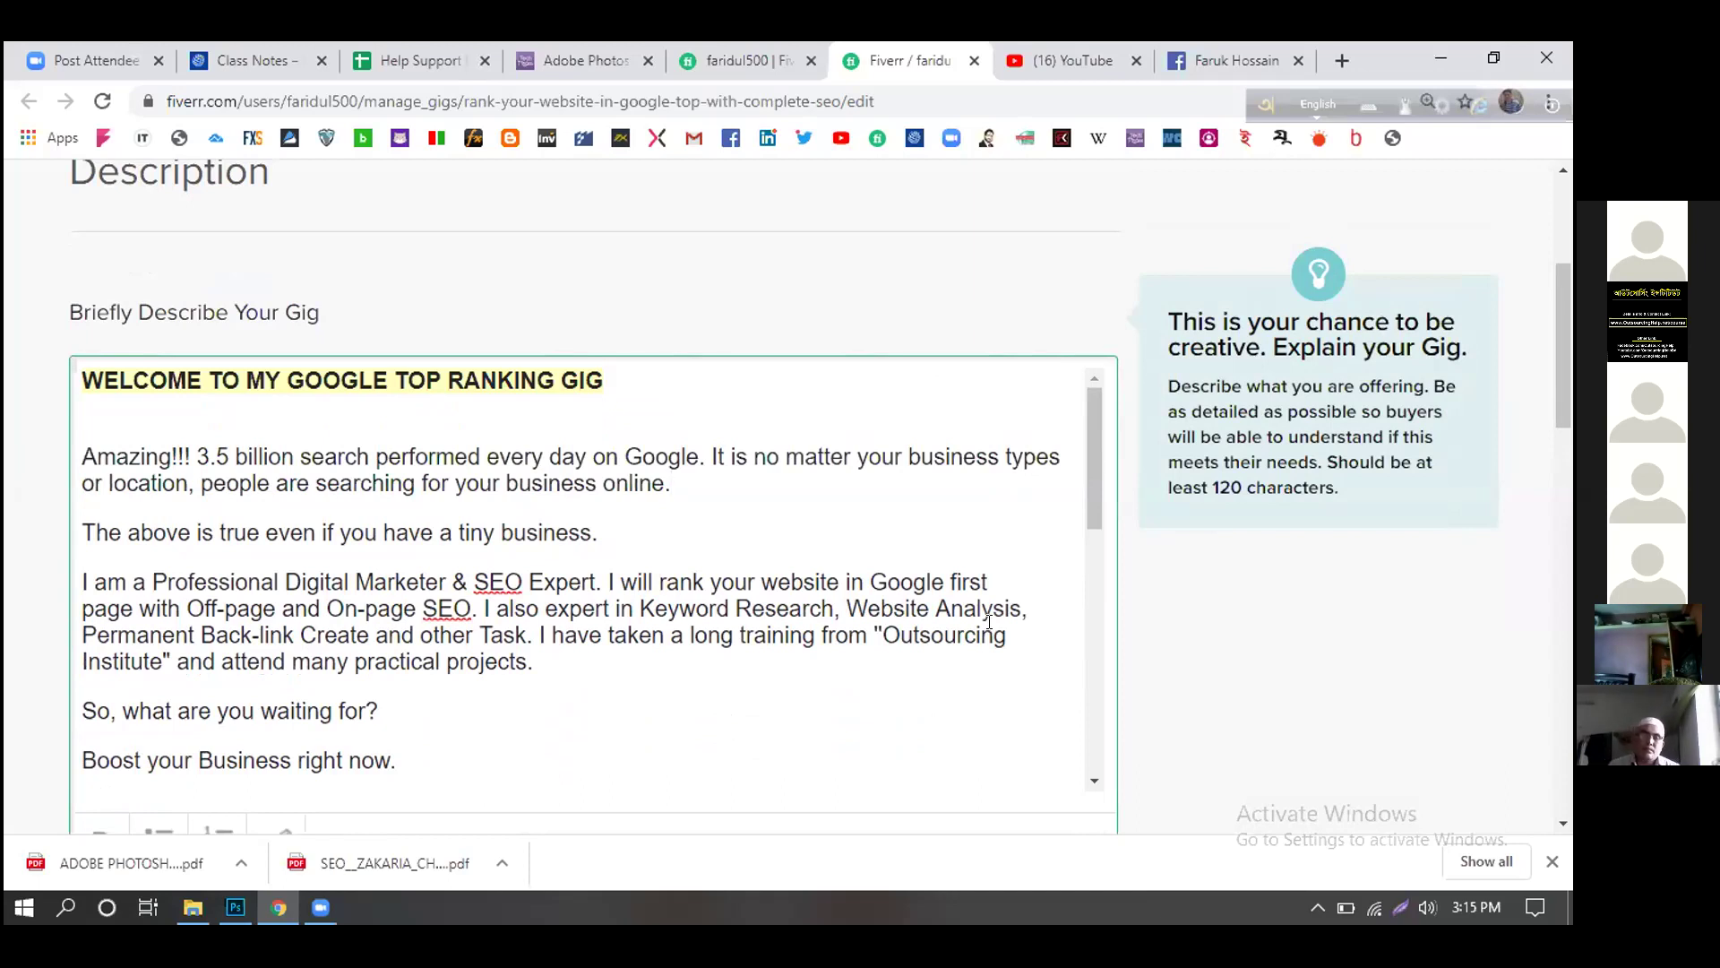
{"action": "scroll", "coordinate": [986, 622], "scroll_direction": "down", "scroll_amount": 1}
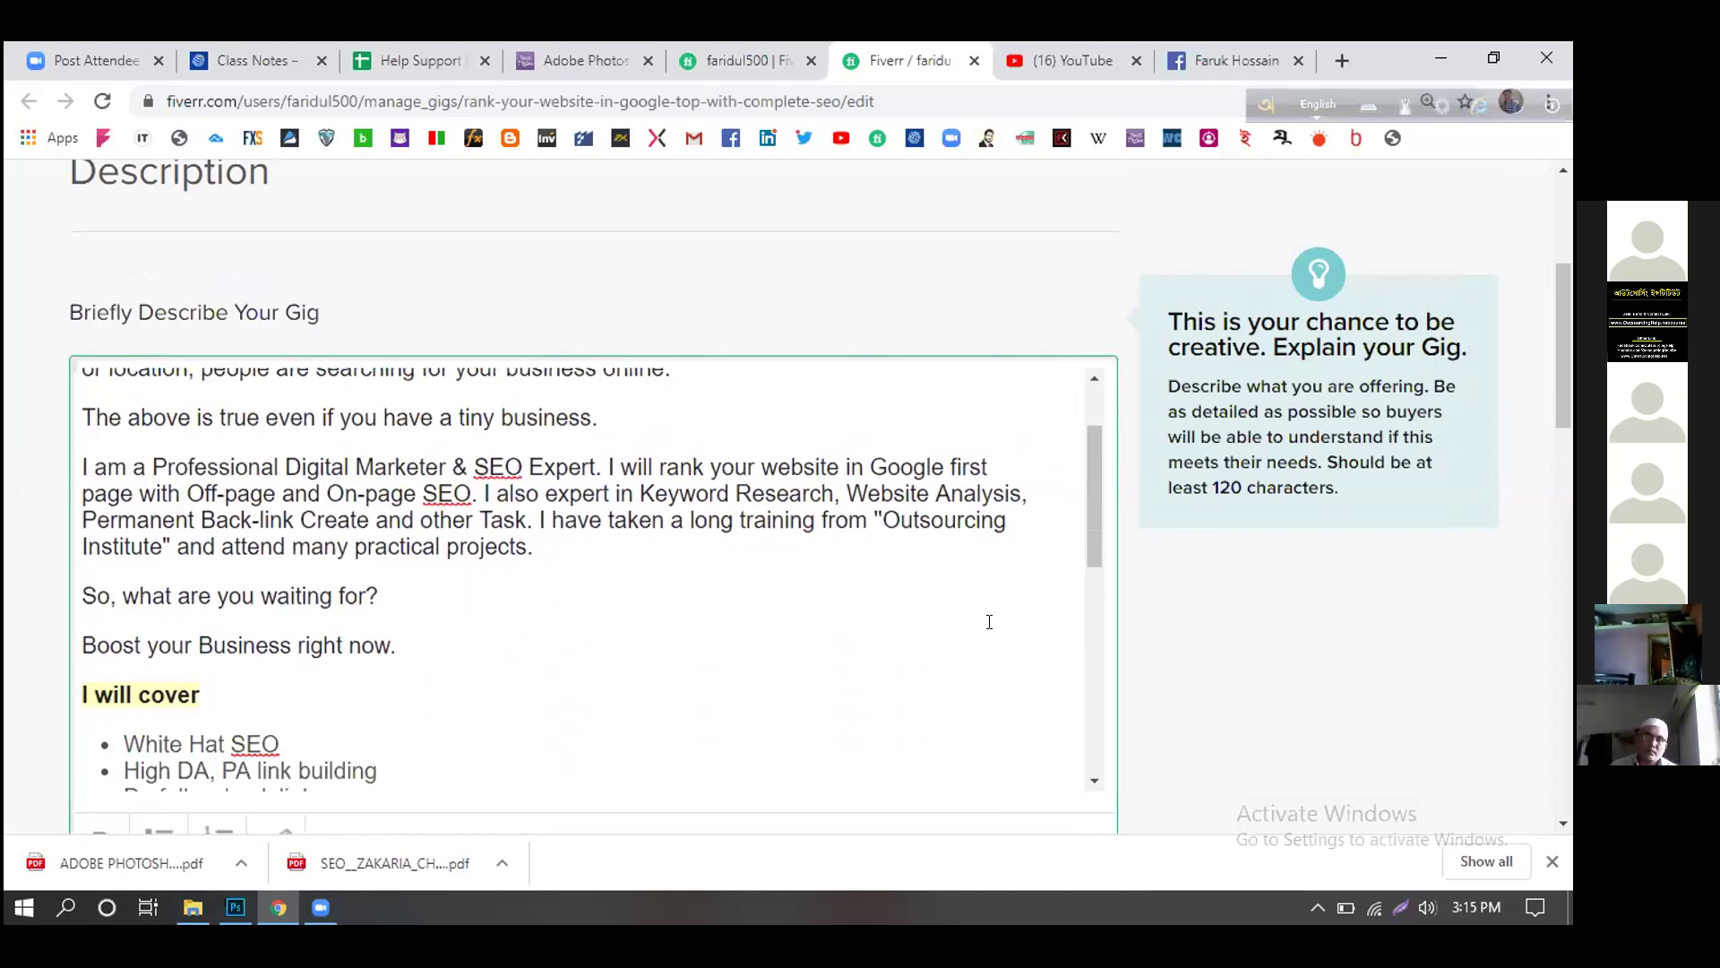
{"action": "scroll", "coordinate": [989, 622], "scroll_direction": "up", "scroll_amount": 1}
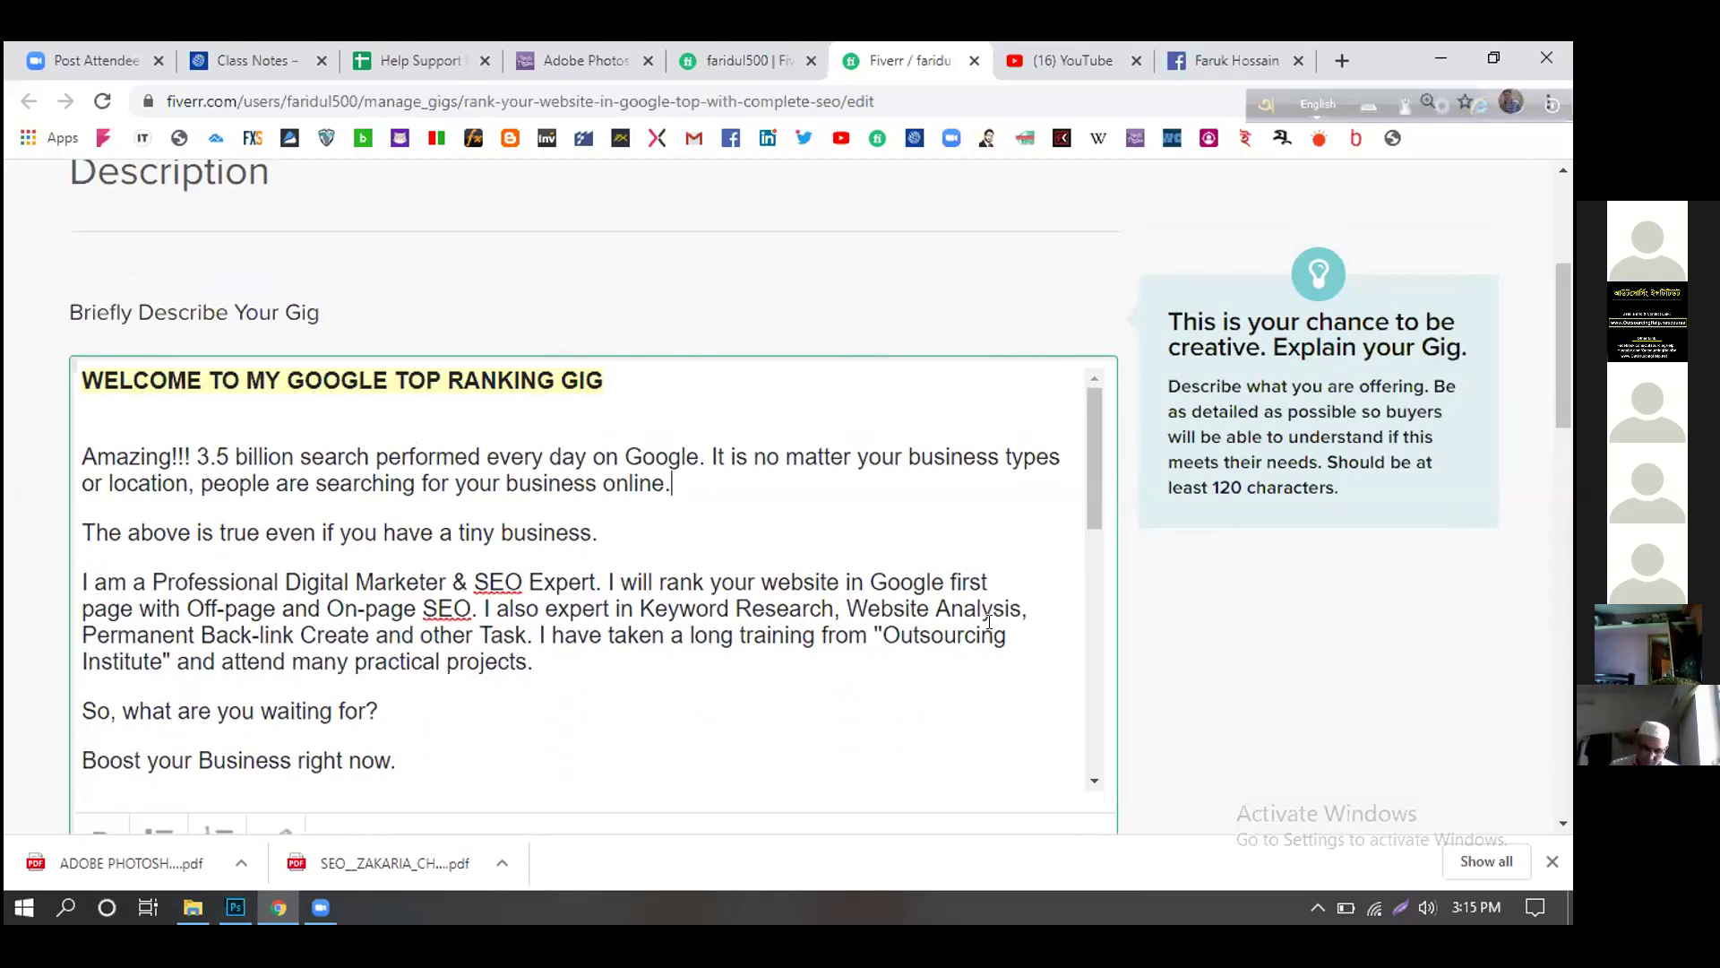
{"action": "scroll", "coordinate": [986, 621], "scroll_direction": "down", "scroll_amount": 5}
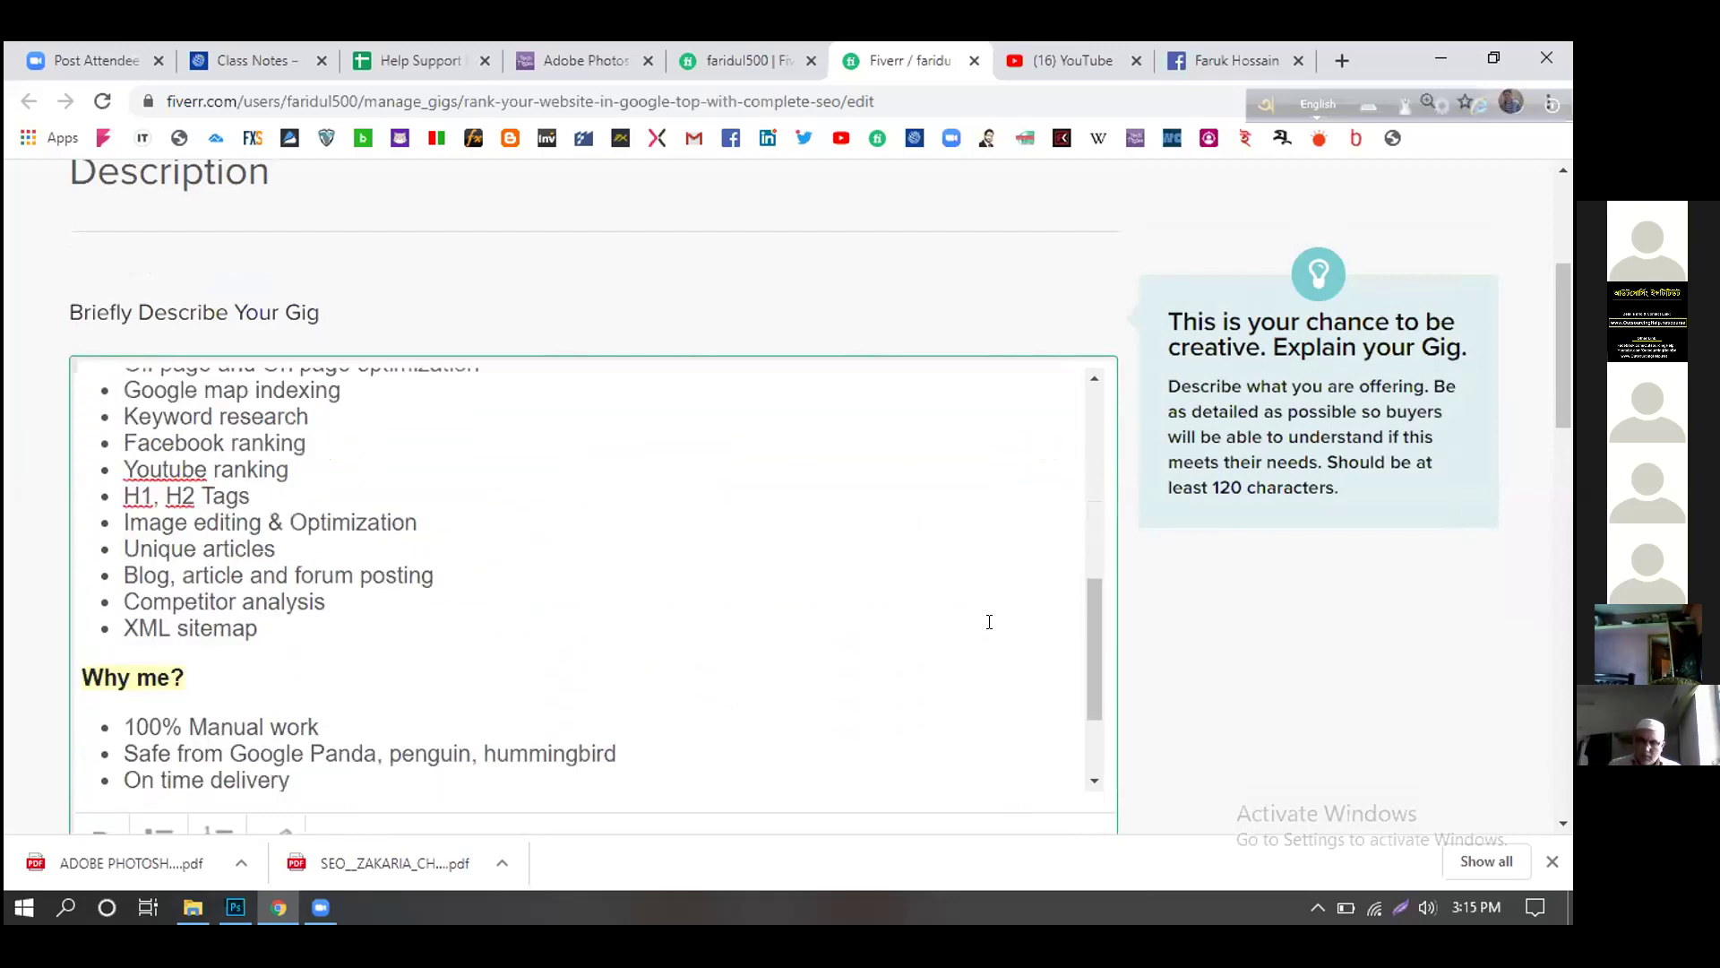
{"action": "scroll", "coordinate": [989, 621], "scroll_direction": "up", "scroll_amount": 1}
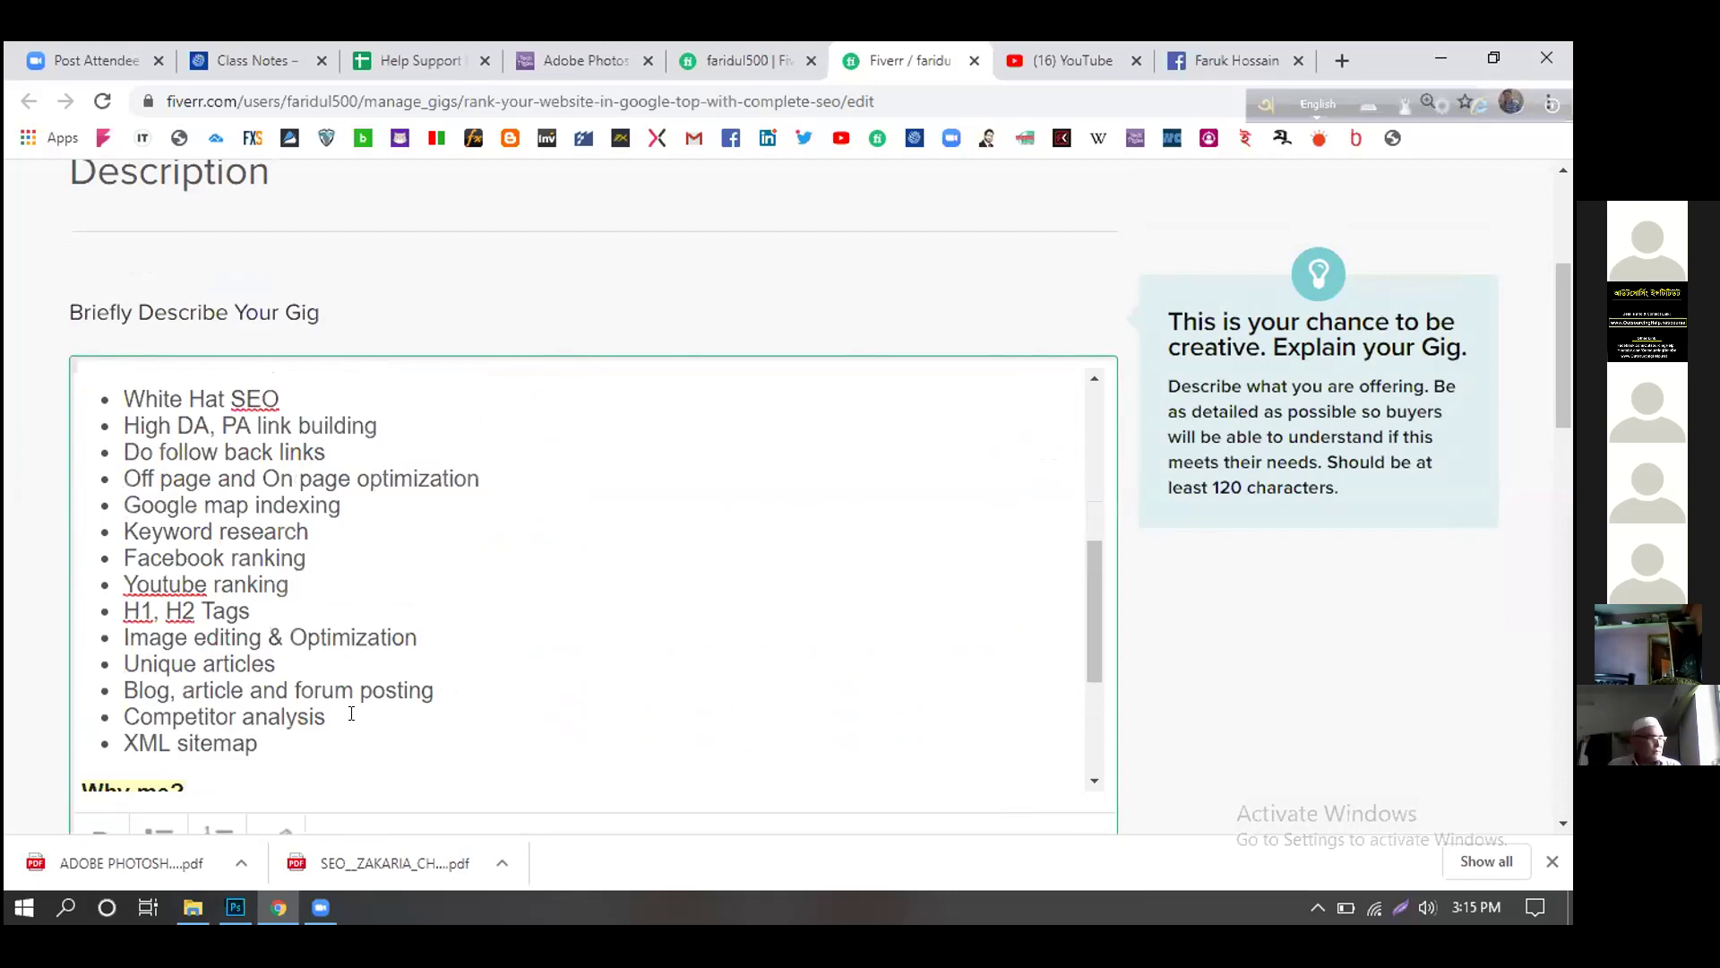
{"action": "scroll", "coordinate": [507, 683], "scroll_direction": "up", "scroll_amount": 3}
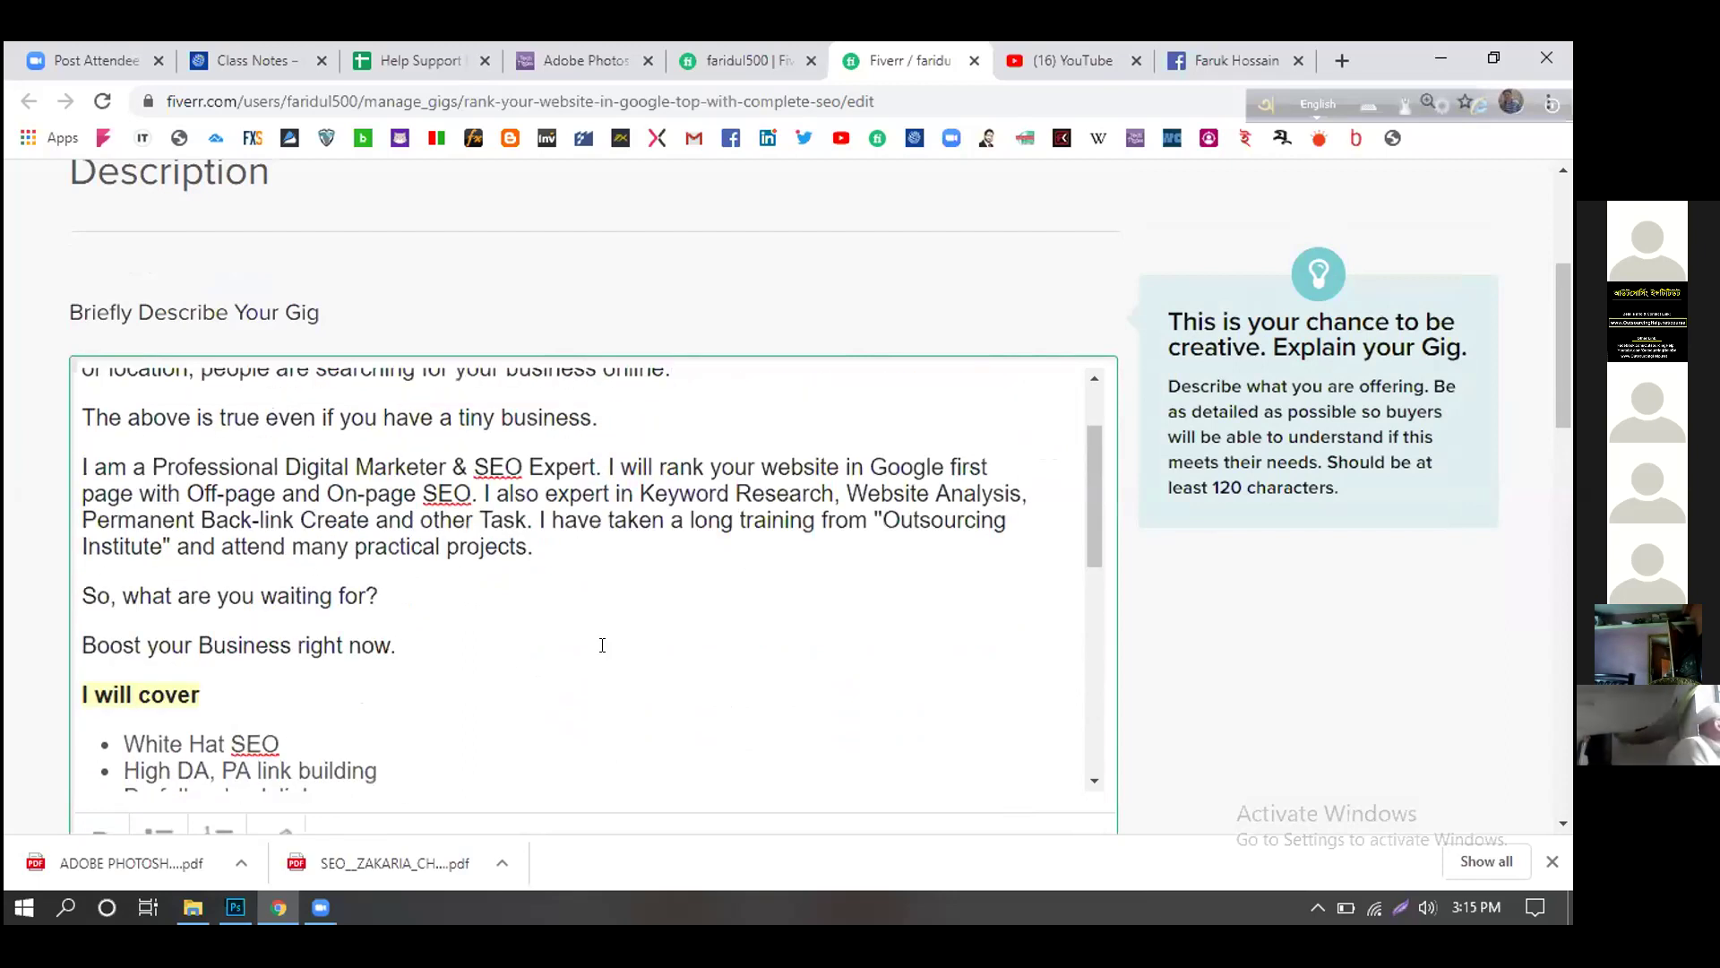
{"action": "scroll", "coordinate": [752, 687], "scroll_direction": "down", "scroll_amount": 2}
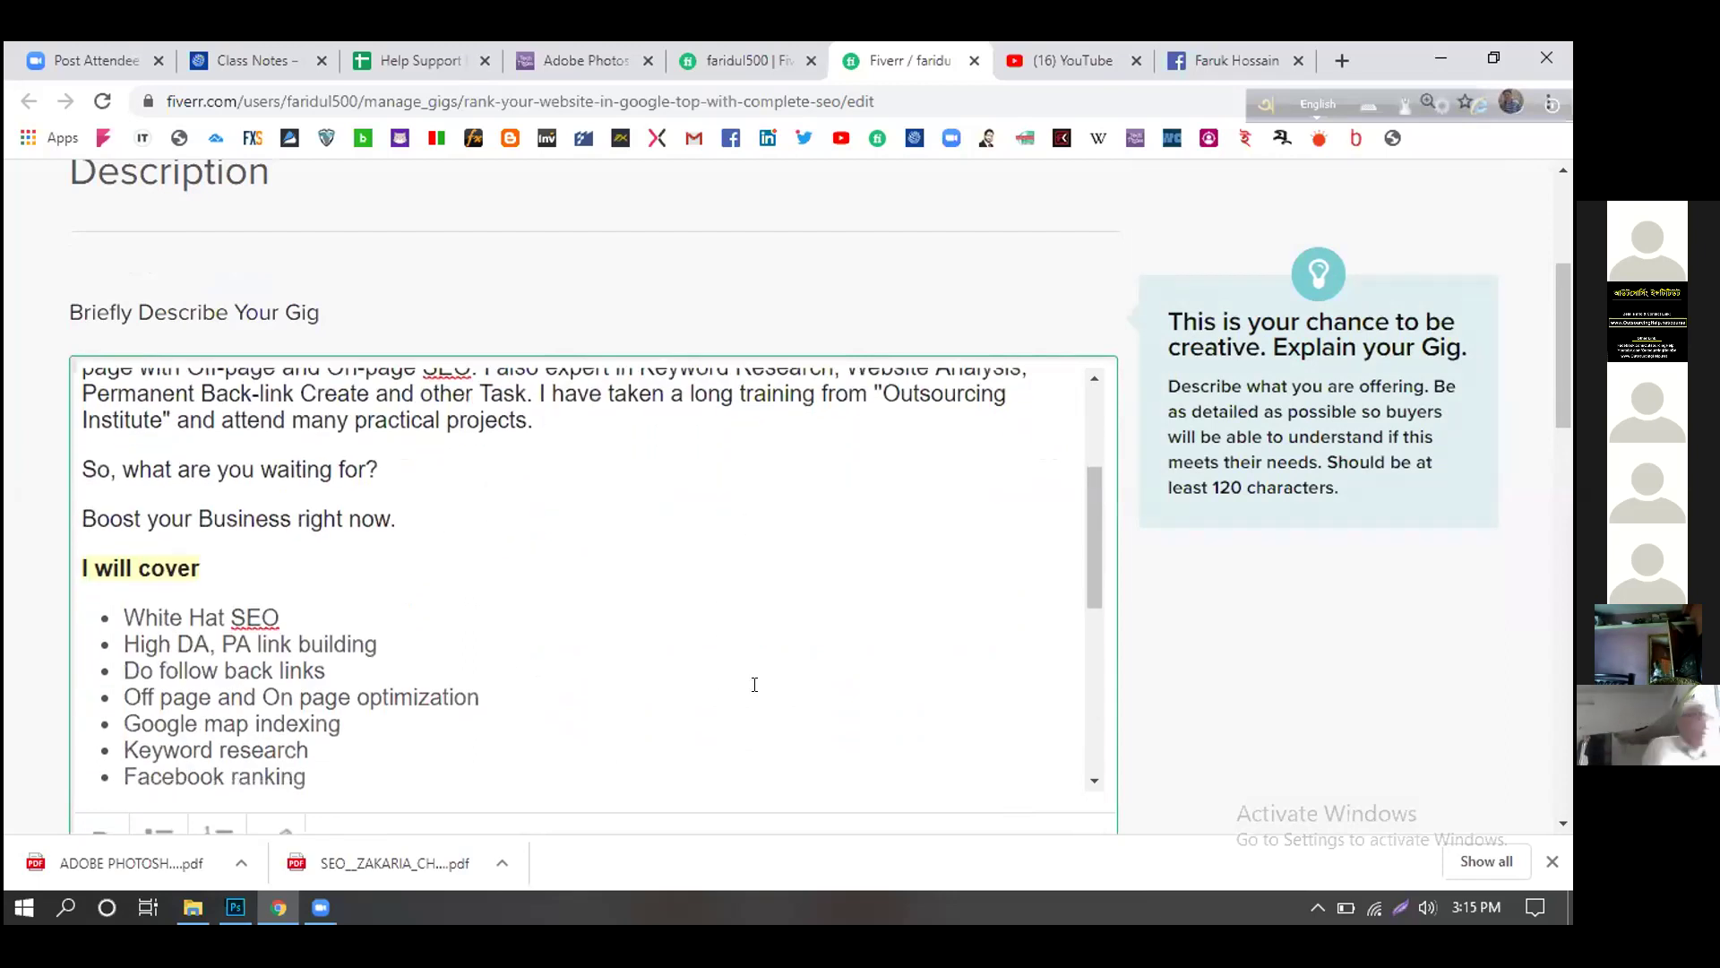
{"action": "scroll", "coordinate": [754, 684], "scroll_direction": "down", "scroll_amount": 2}
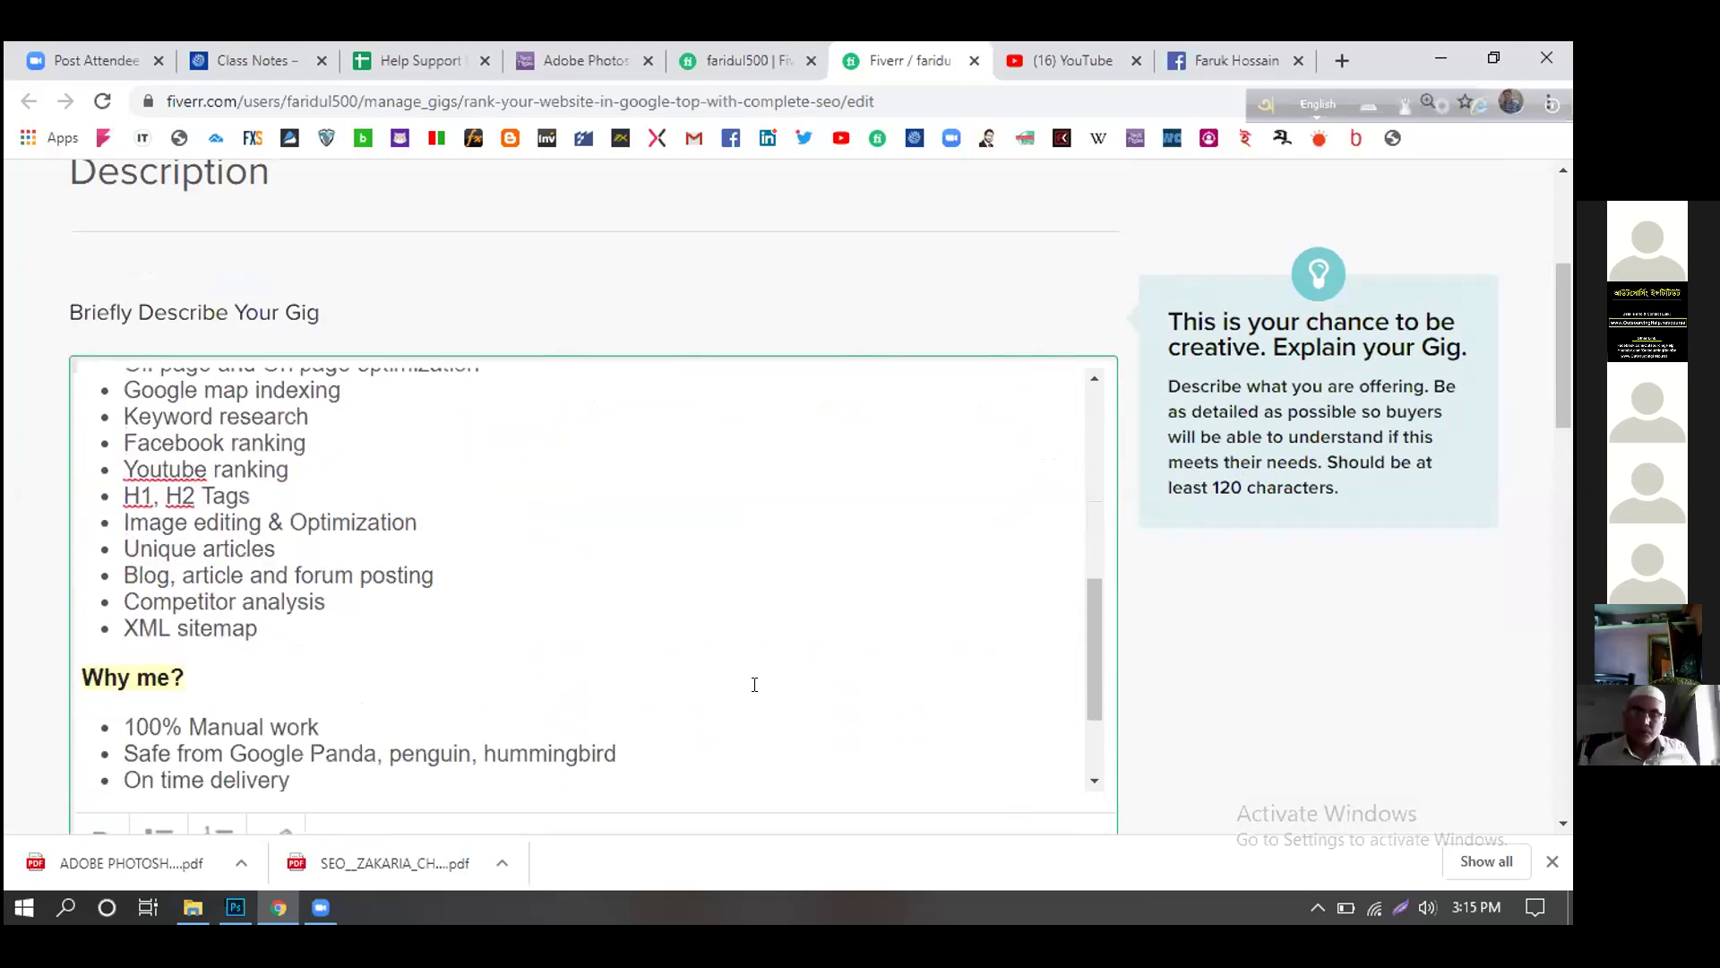
{"action": "scroll", "coordinate": [754, 677], "scroll_direction": "up", "scroll_amount": 1}
- Make the service items listed under 'I will cover' bold
{"action": "left_click", "coordinate": [258, 504]}
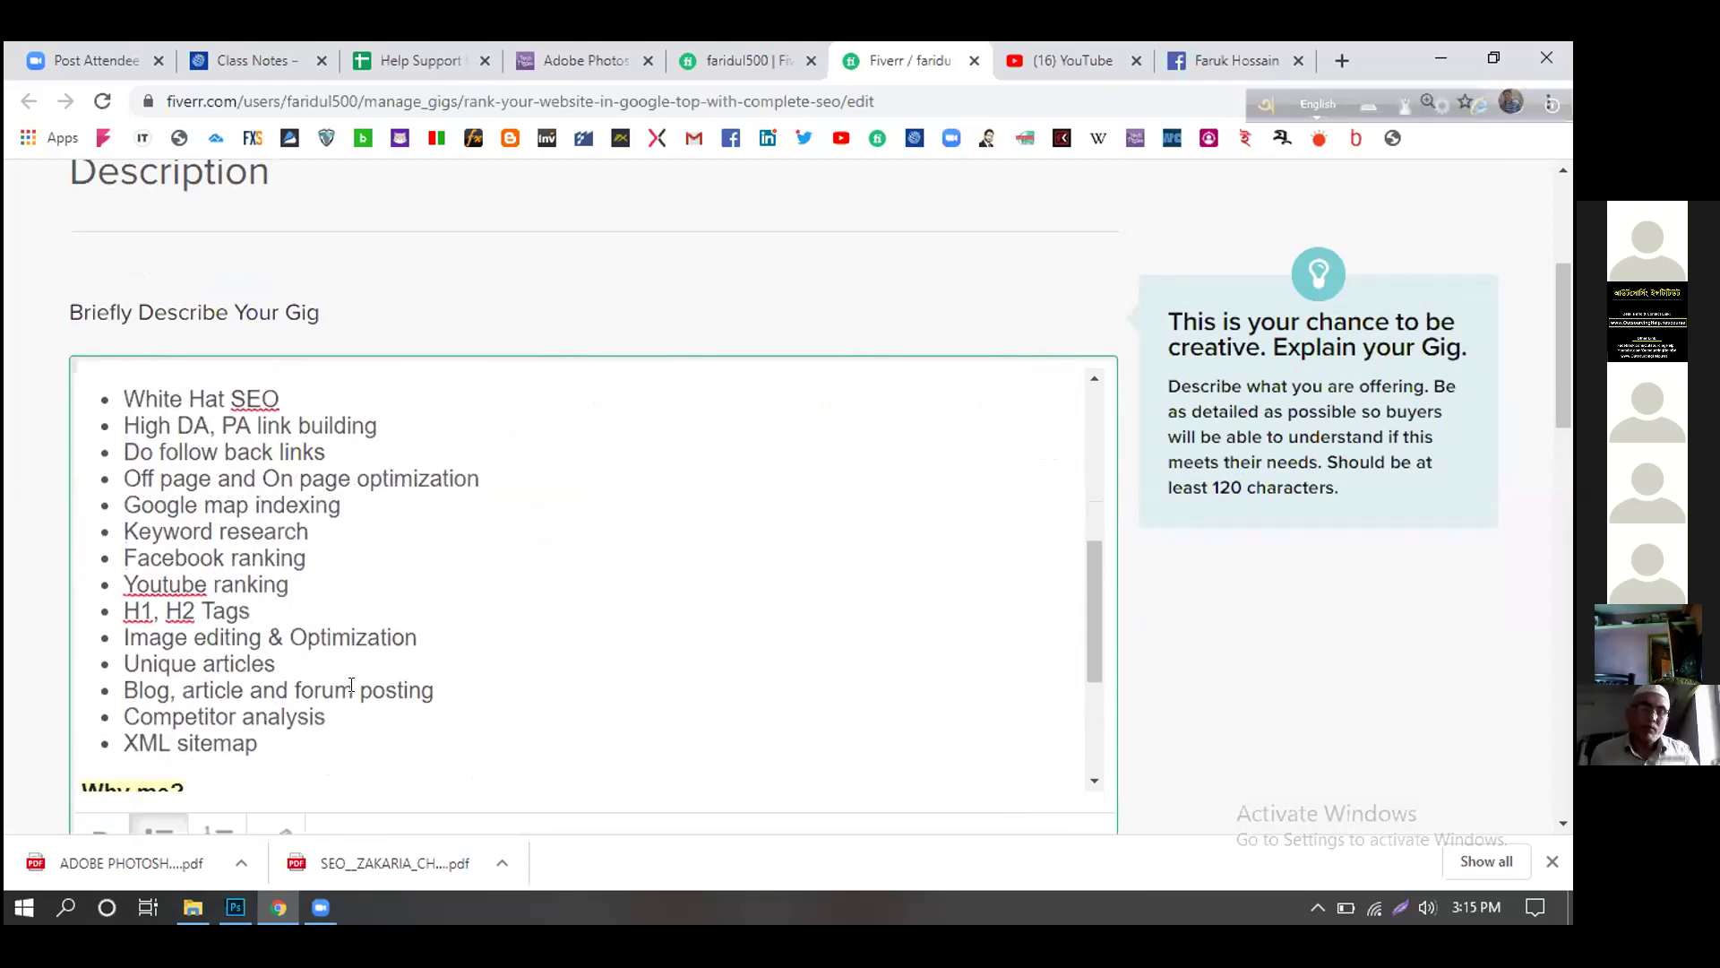
{"action": "left_click_drag", "start_coordinate": [260, 743], "coordinate": [127, 400]}
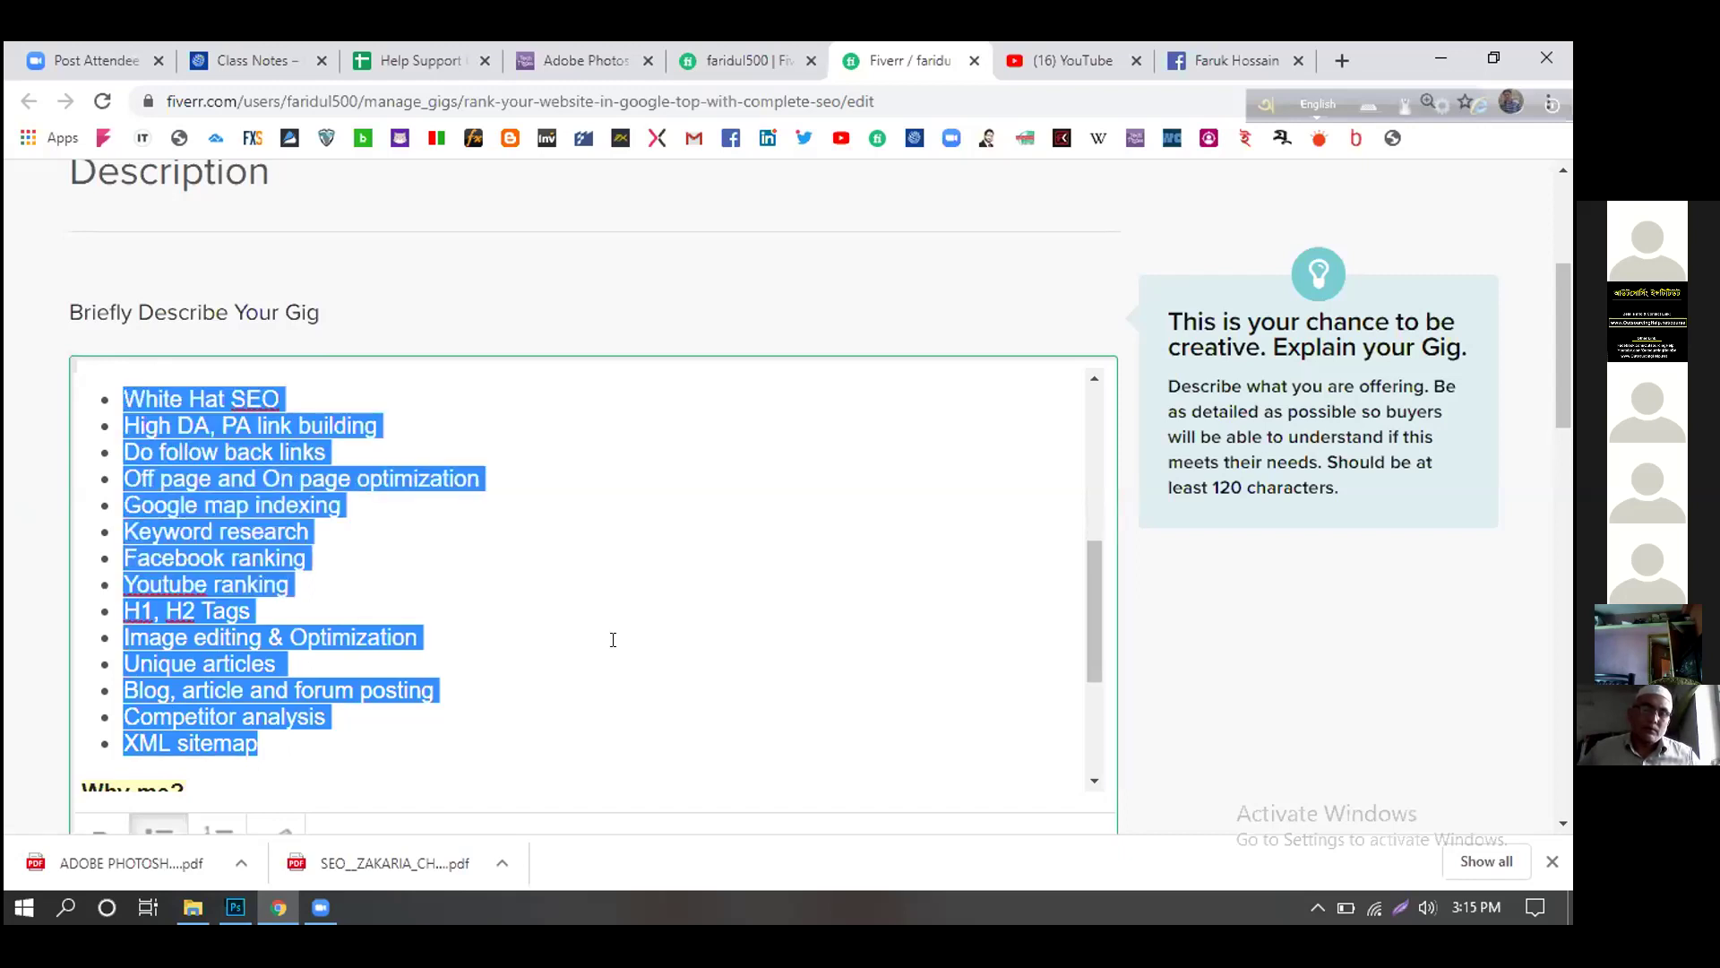
{"action": "scroll", "coordinate": [565, 714], "scroll_direction": "down", "scroll_amount": 2}
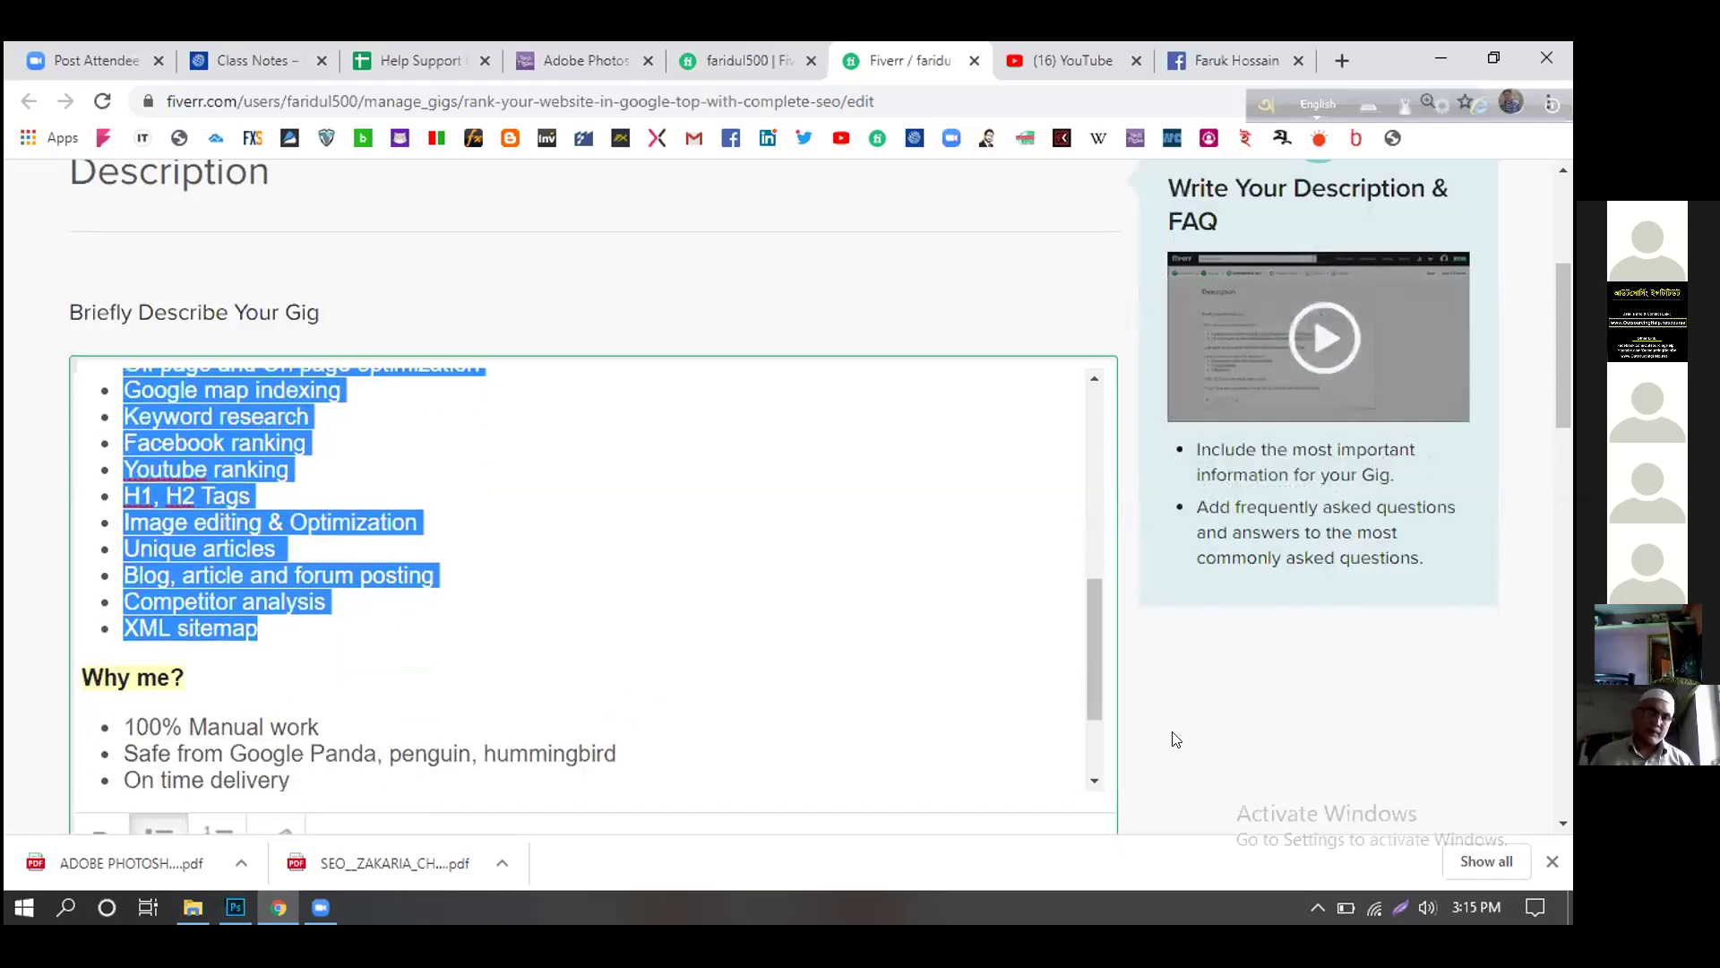
{"action": "scroll", "coordinate": [1171, 737], "scroll_direction": "down", "scroll_amount": 3}
{"action": "left_click", "coordinate": [100, 610]}
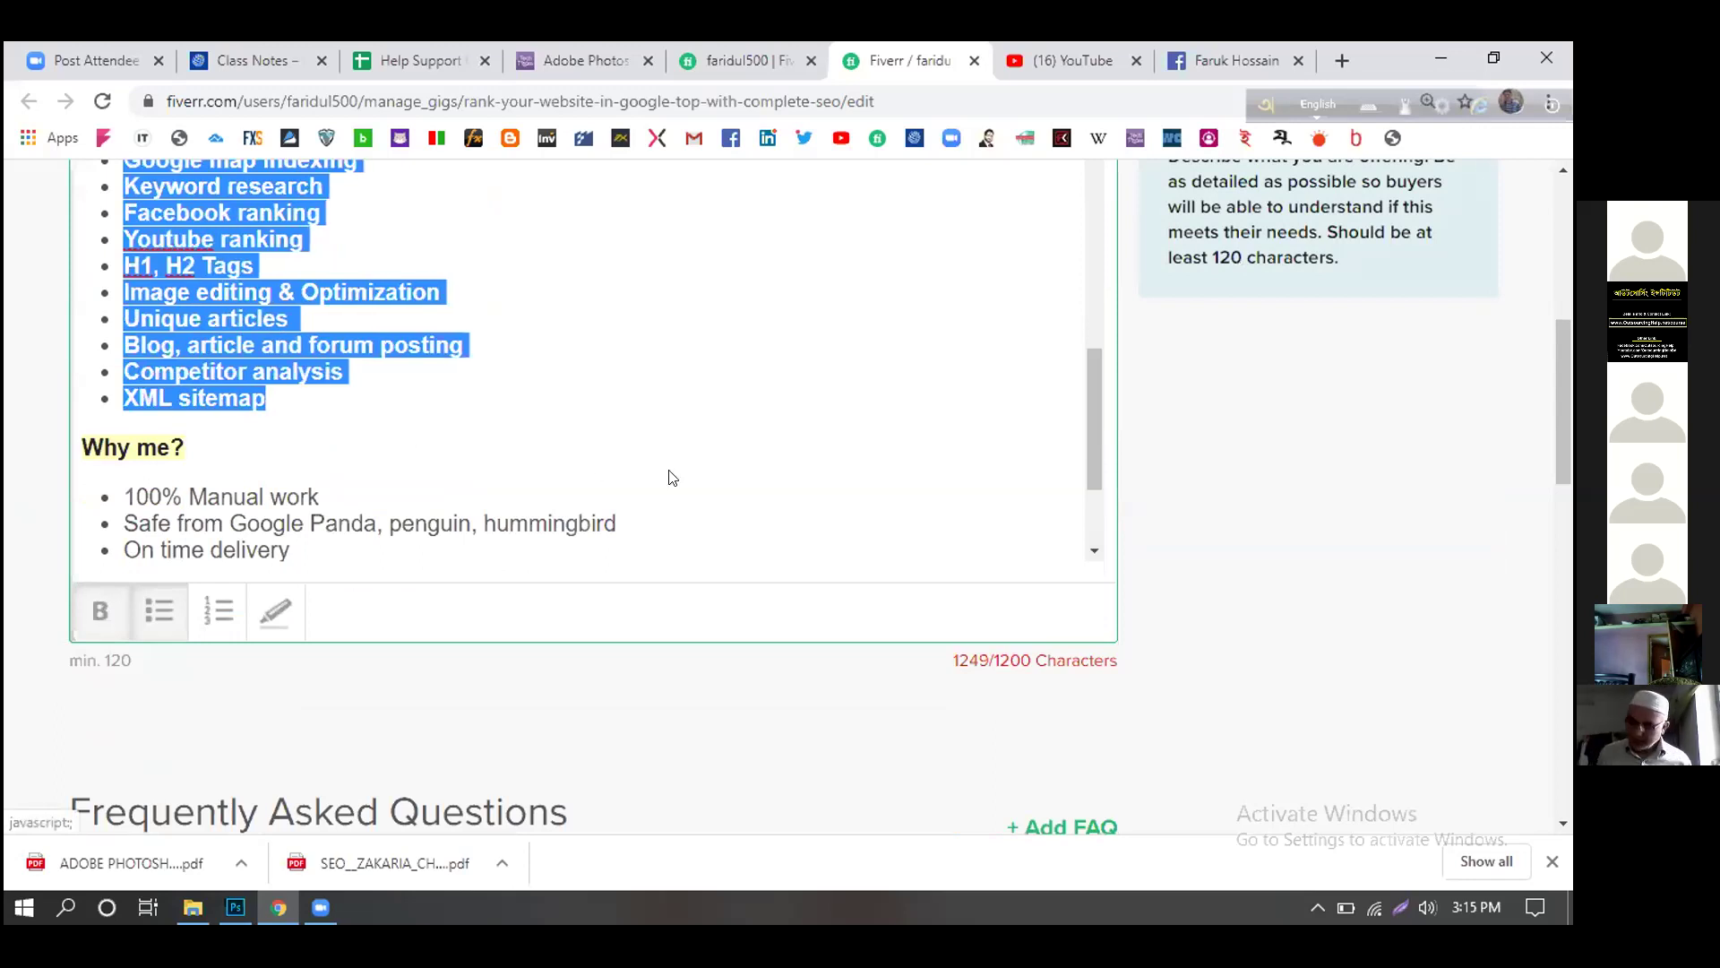
{"action": "left_click", "coordinate": [714, 457]}
{"action": "scroll", "coordinate": [788, 463], "scroll_direction": "up", "scroll_amount": 3}
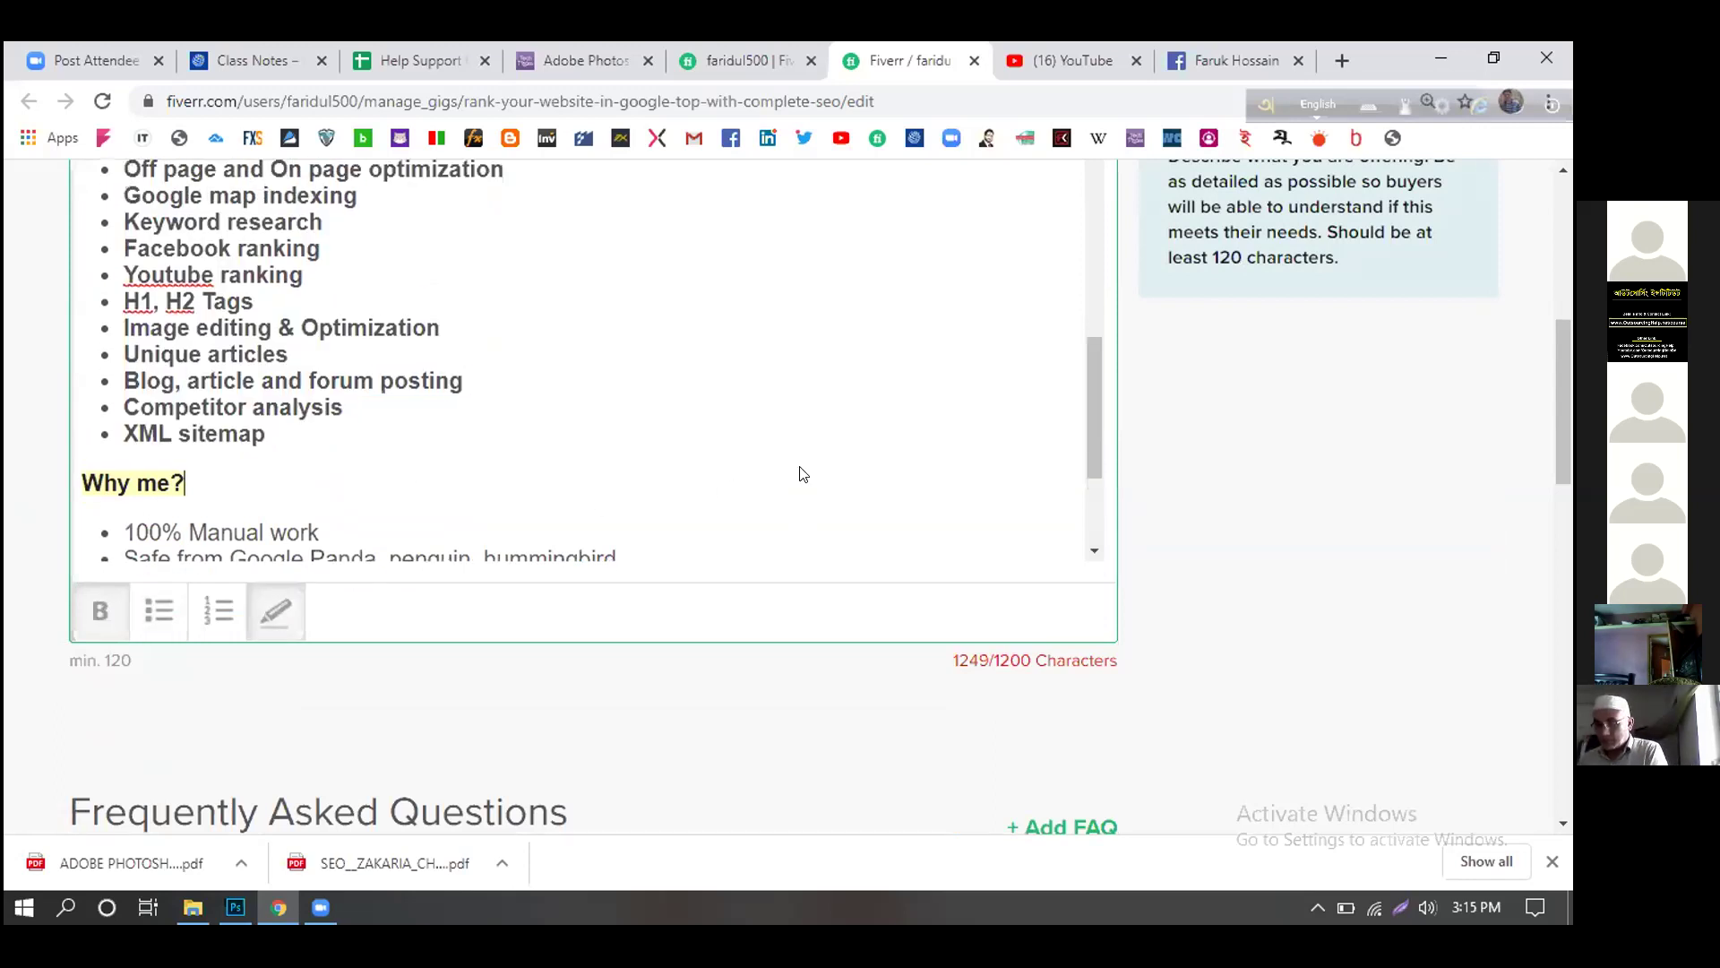
{"action": "scroll", "coordinate": [795, 462], "scroll_direction": "up", "scroll_amount": 1}
{"action": "scroll", "coordinate": [795, 461], "scroll_direction": "down", "scroll_amount": 1}
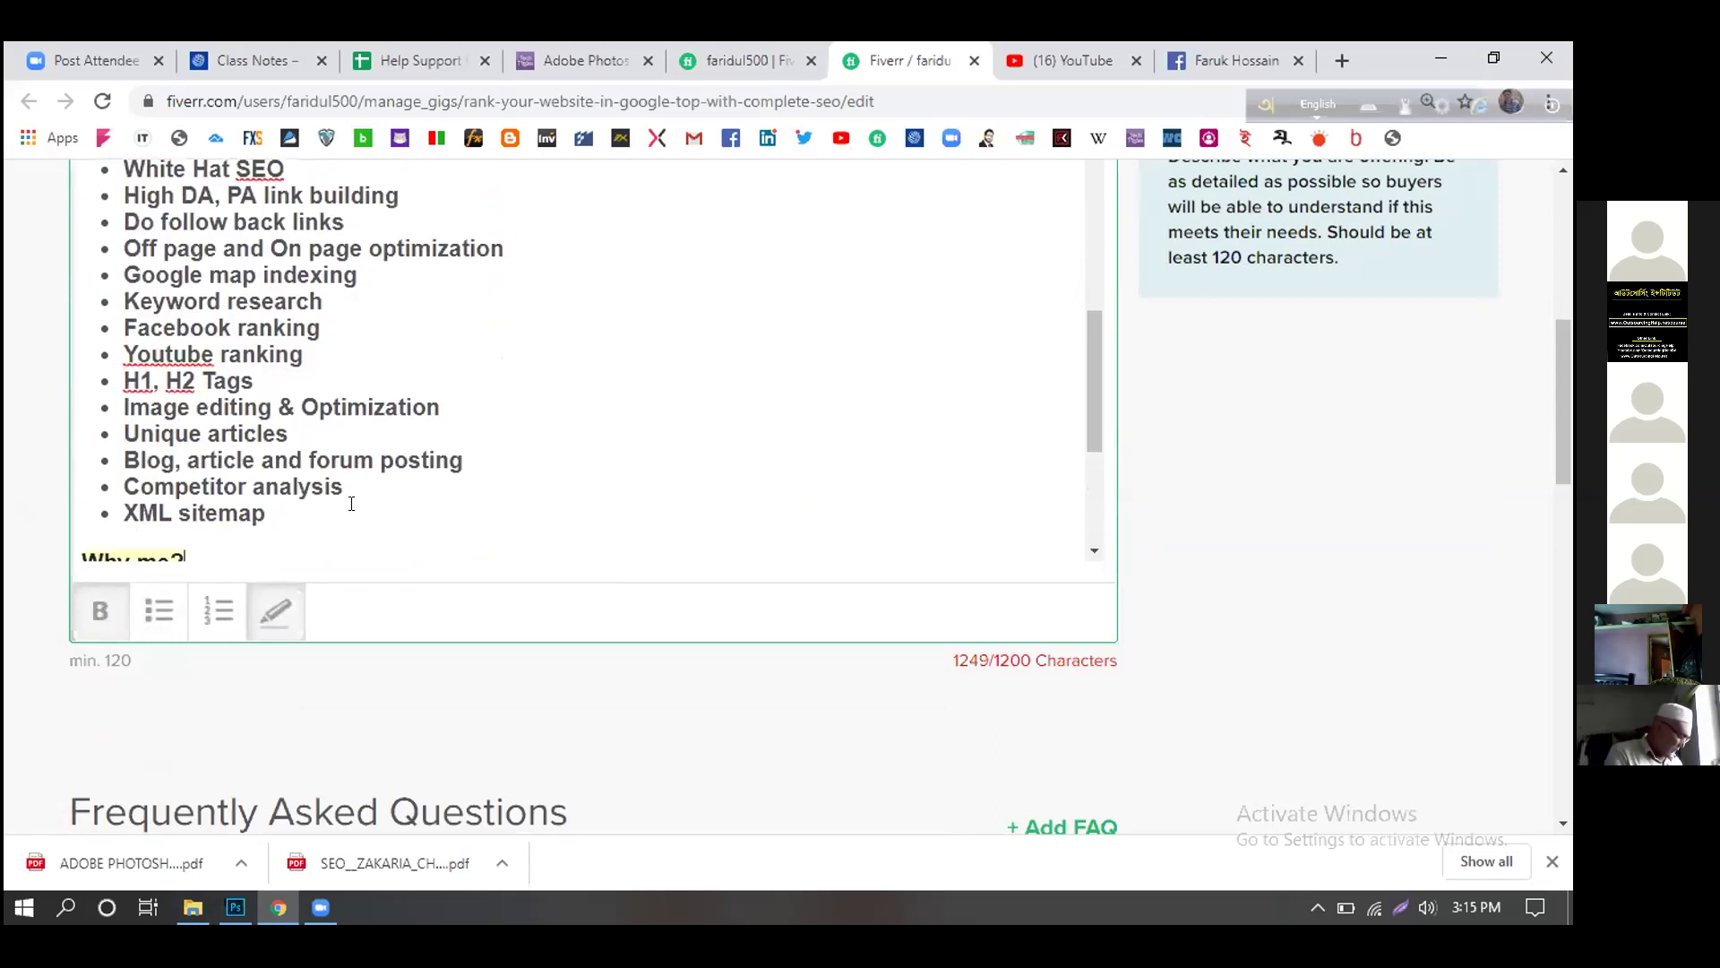
{"action": "left_click_drag", "start_coordinate": [268, 515], "coordinate": [116, 157]}
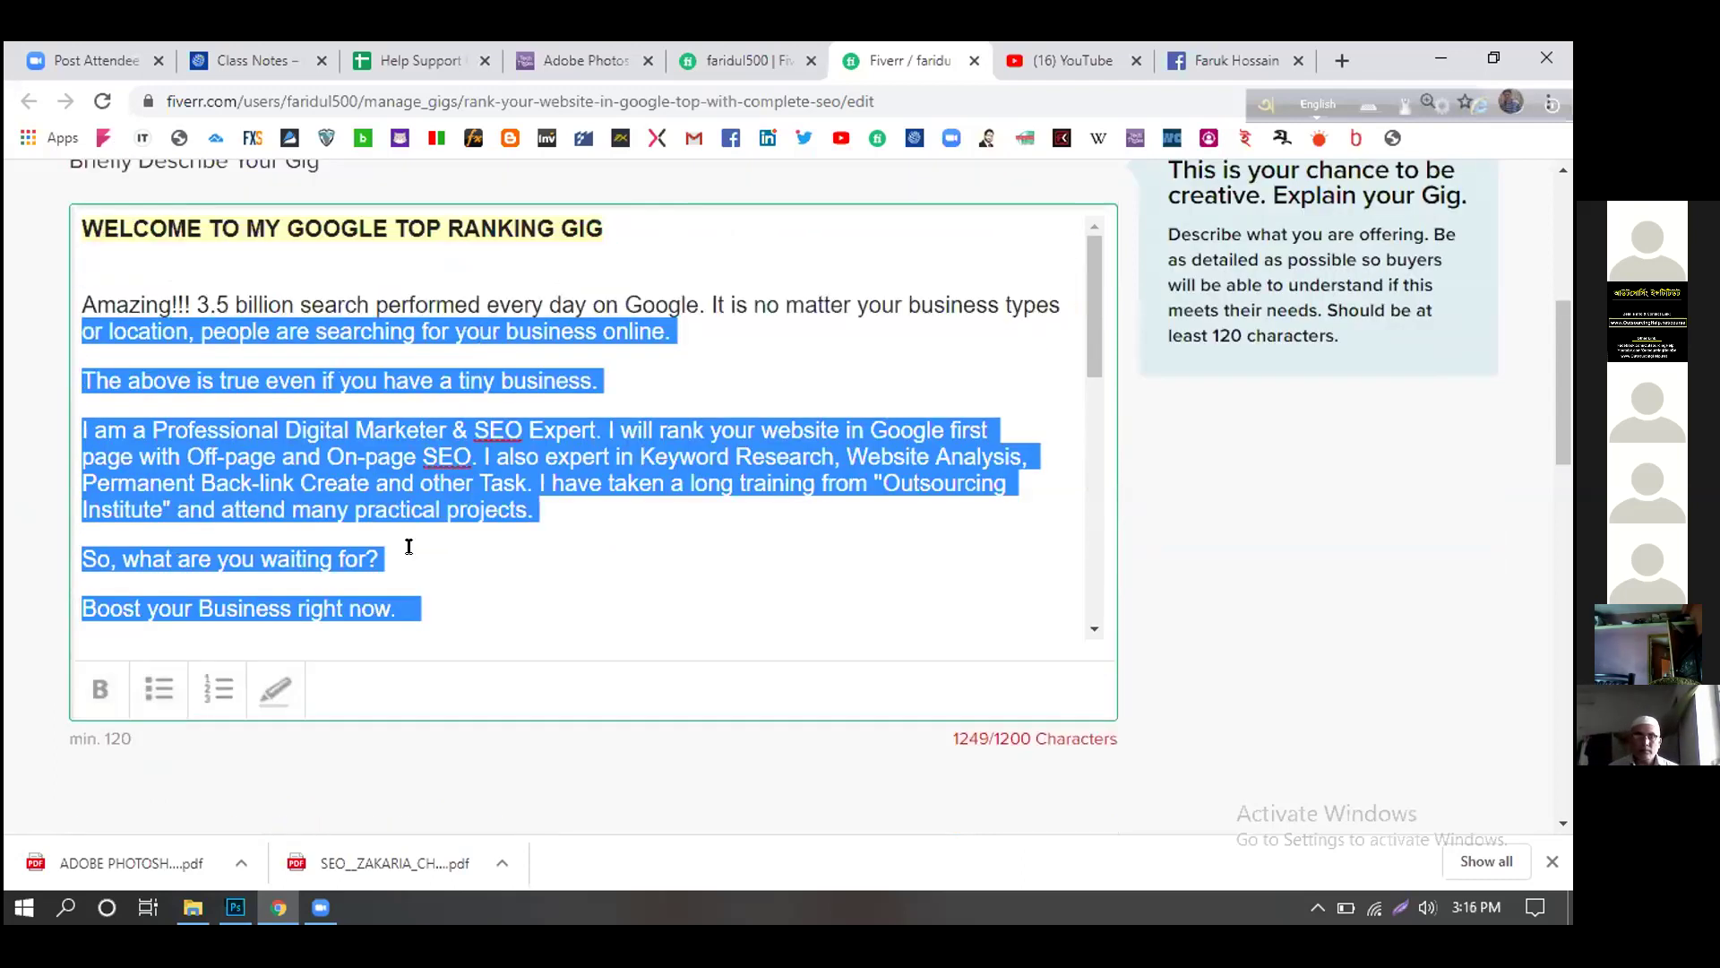
{"action": "scroll", "coordinate": [690, 484], "scroll_direction": "down", "scroll_amount": 3}
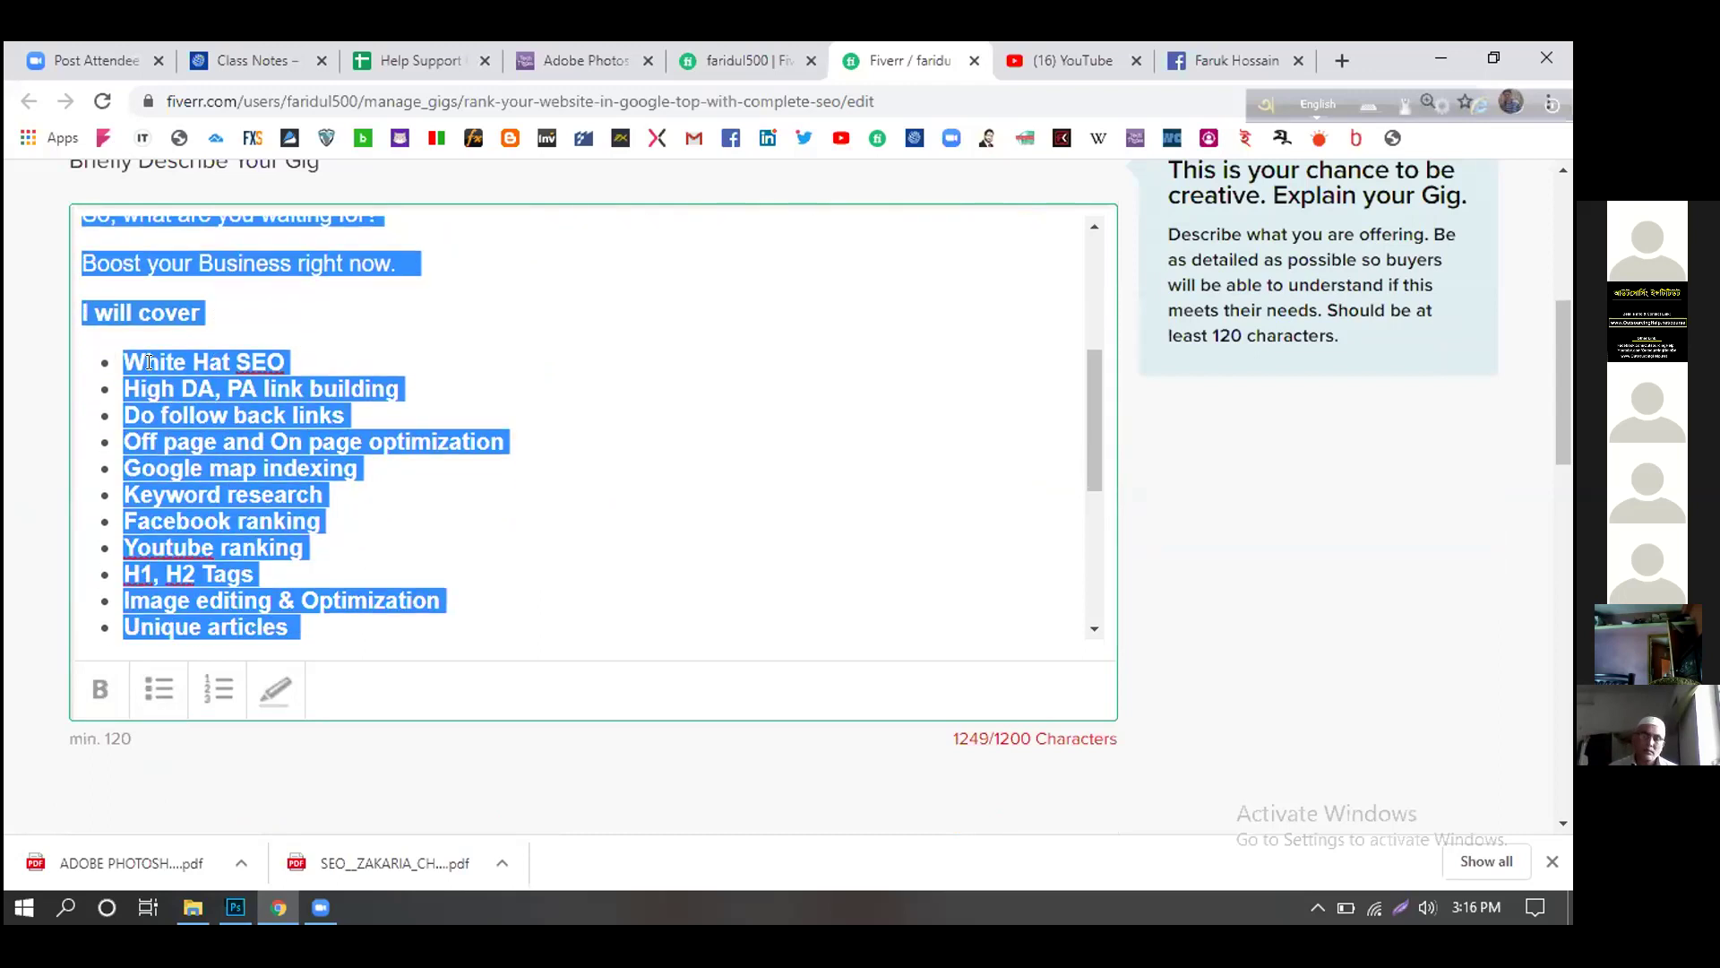
{"action": "left_click", "coordinate": [690, 453]}
{"action": "scroll", "coordinate": [268, 385], "scroll_direction": "down", "scroll_amount": 1}
- Replace the bullets with a numbered list 1–14 across all fourteen service lines
{"action": "left_click_drag", "start_coordinate": [120, 240], "coordinate": [315, 592]}
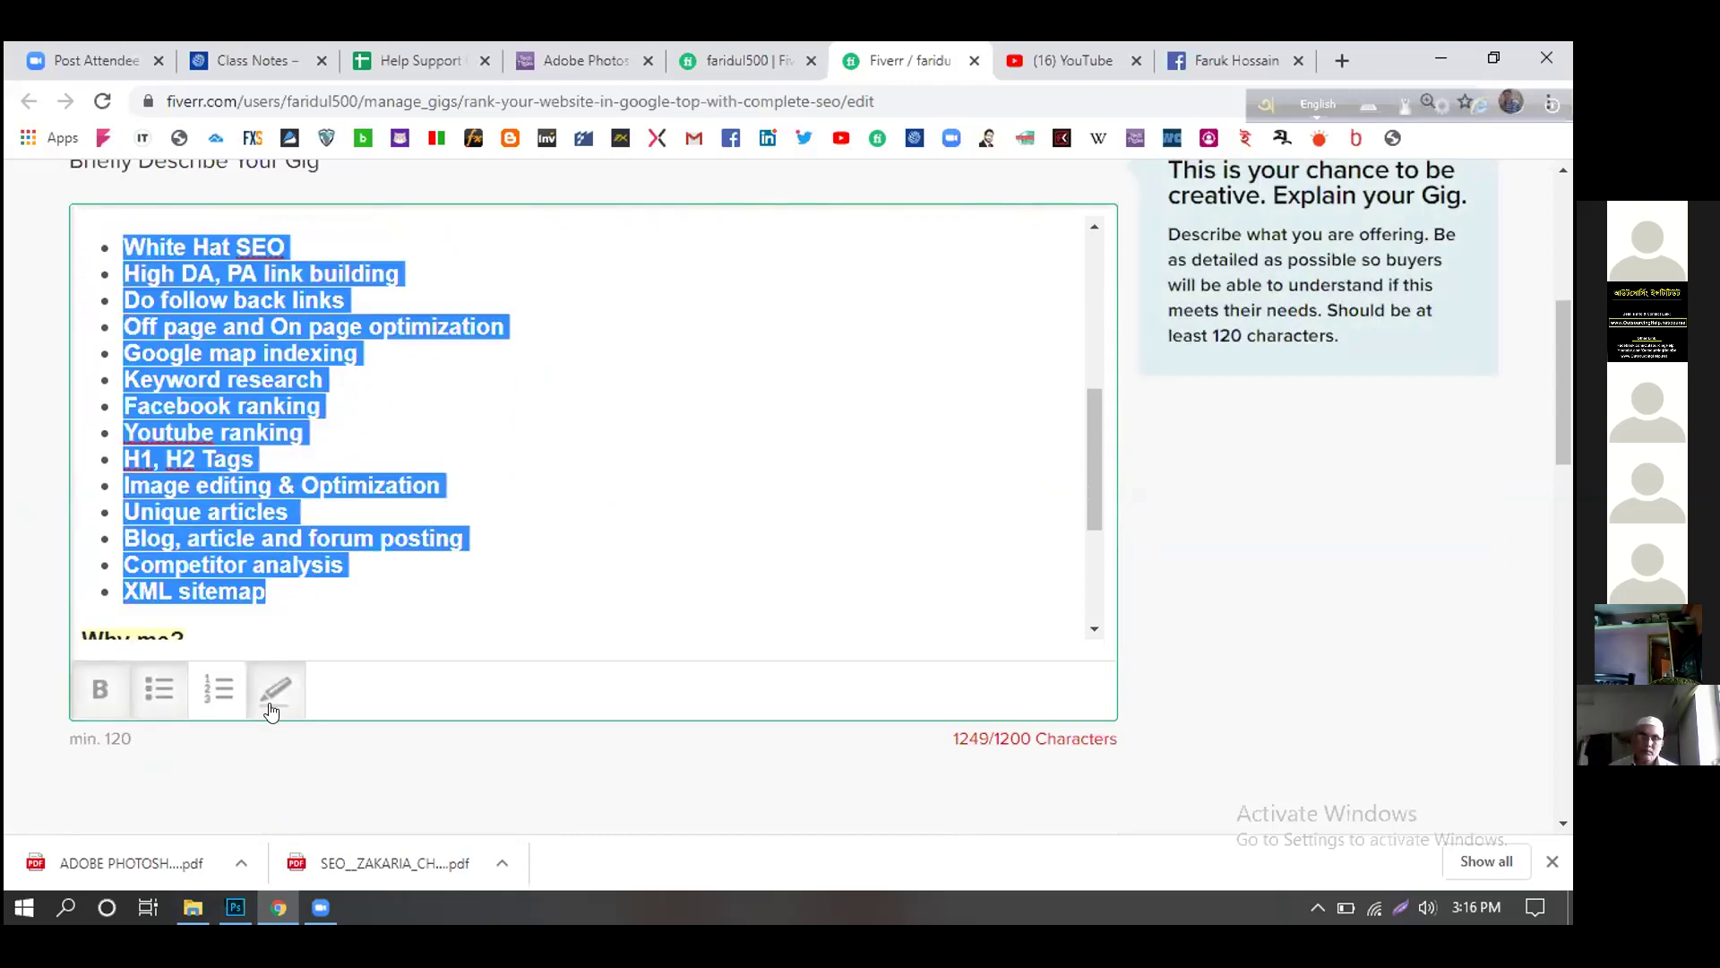
{"action": "left_click", "coordinate": [161, 690]}
{"action": "left_click", "coordinate": [219, 691]}
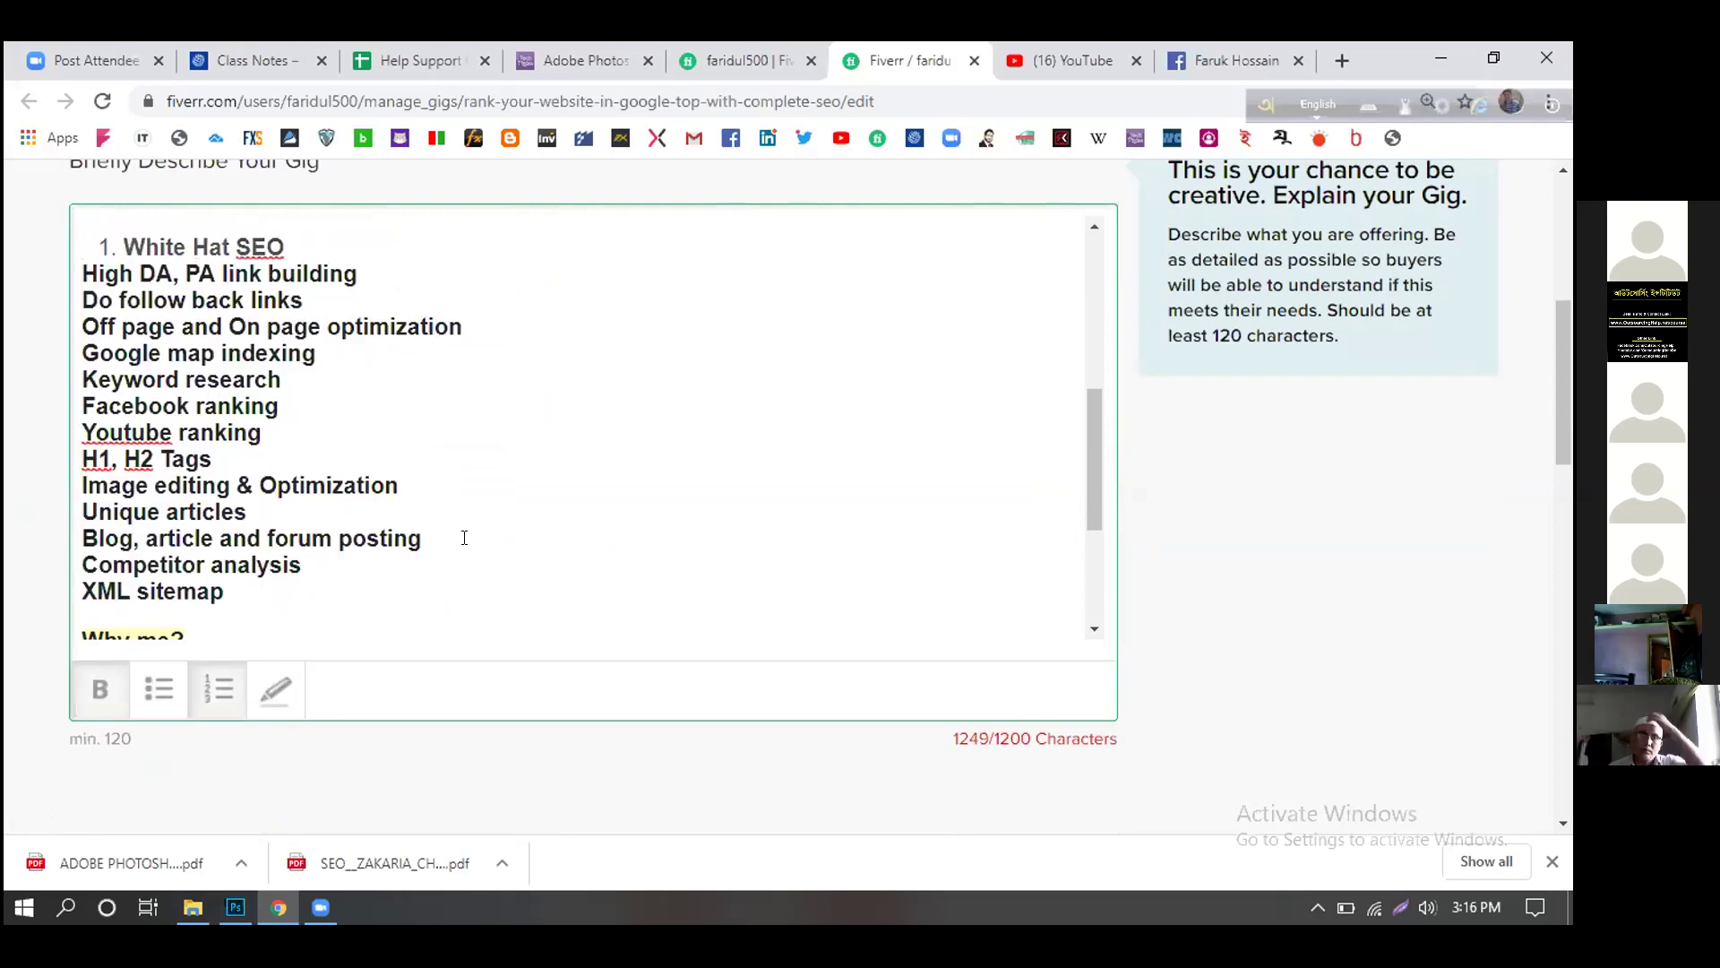
{"action": "key", "text": "ctrl+z"}
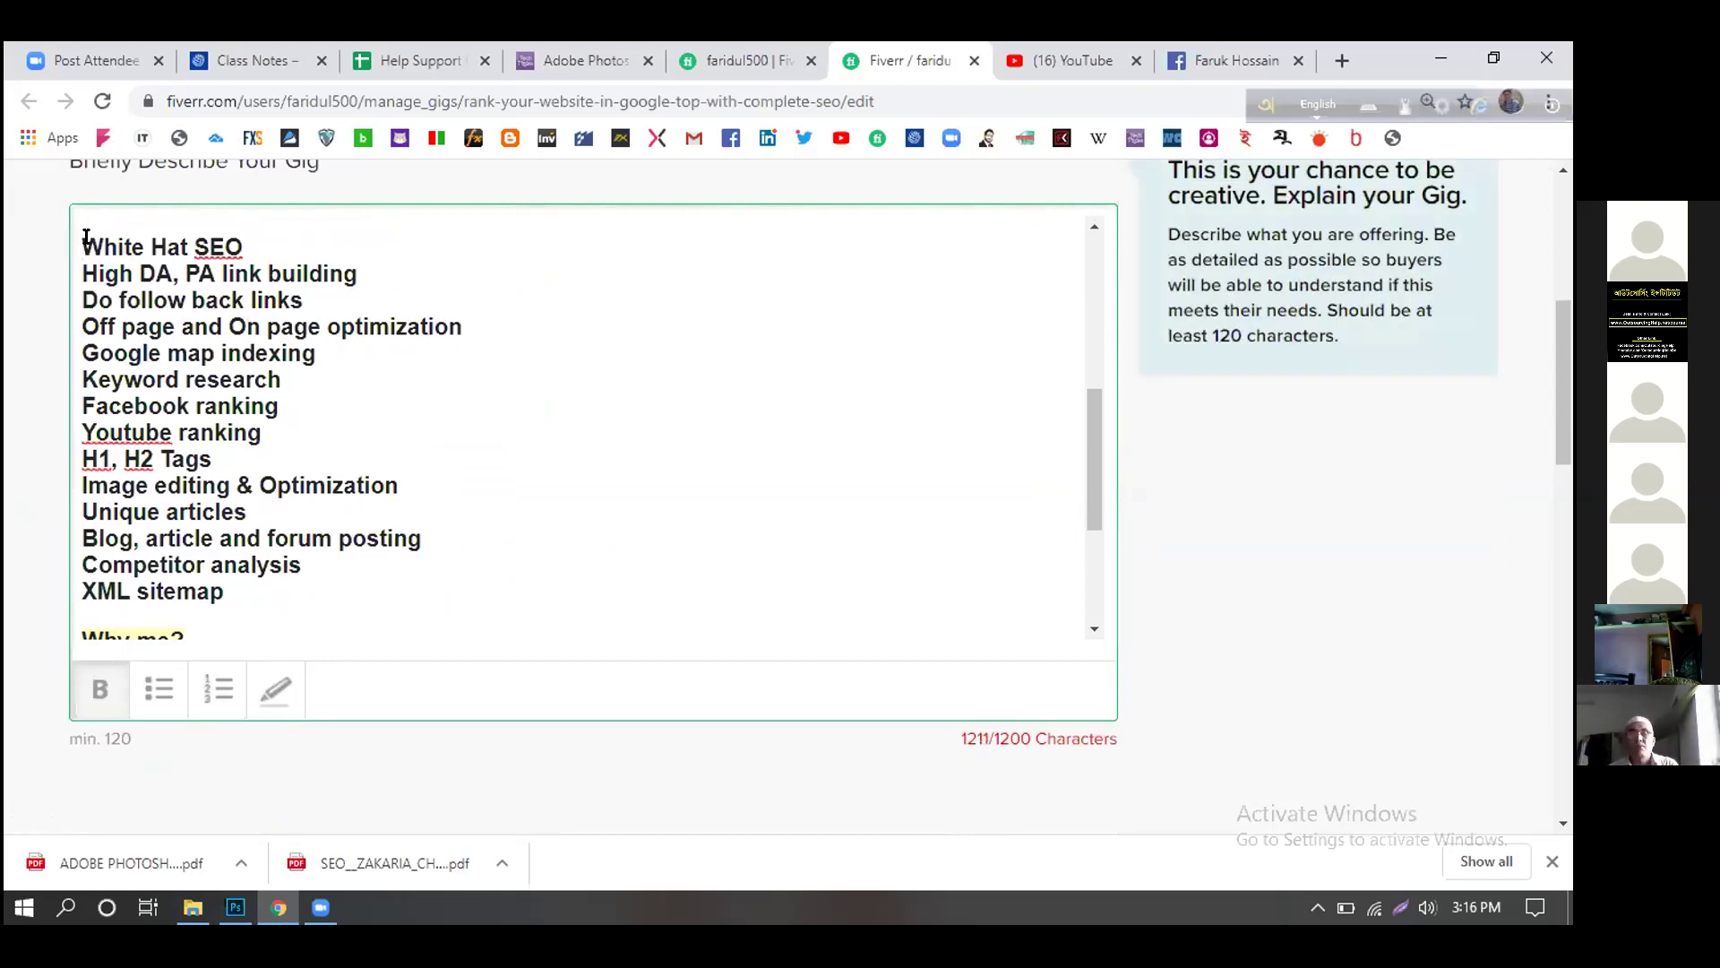
{"action": "left_click_drag", "start_coordinate": [85, 237], "coordinate": [233, 622]}
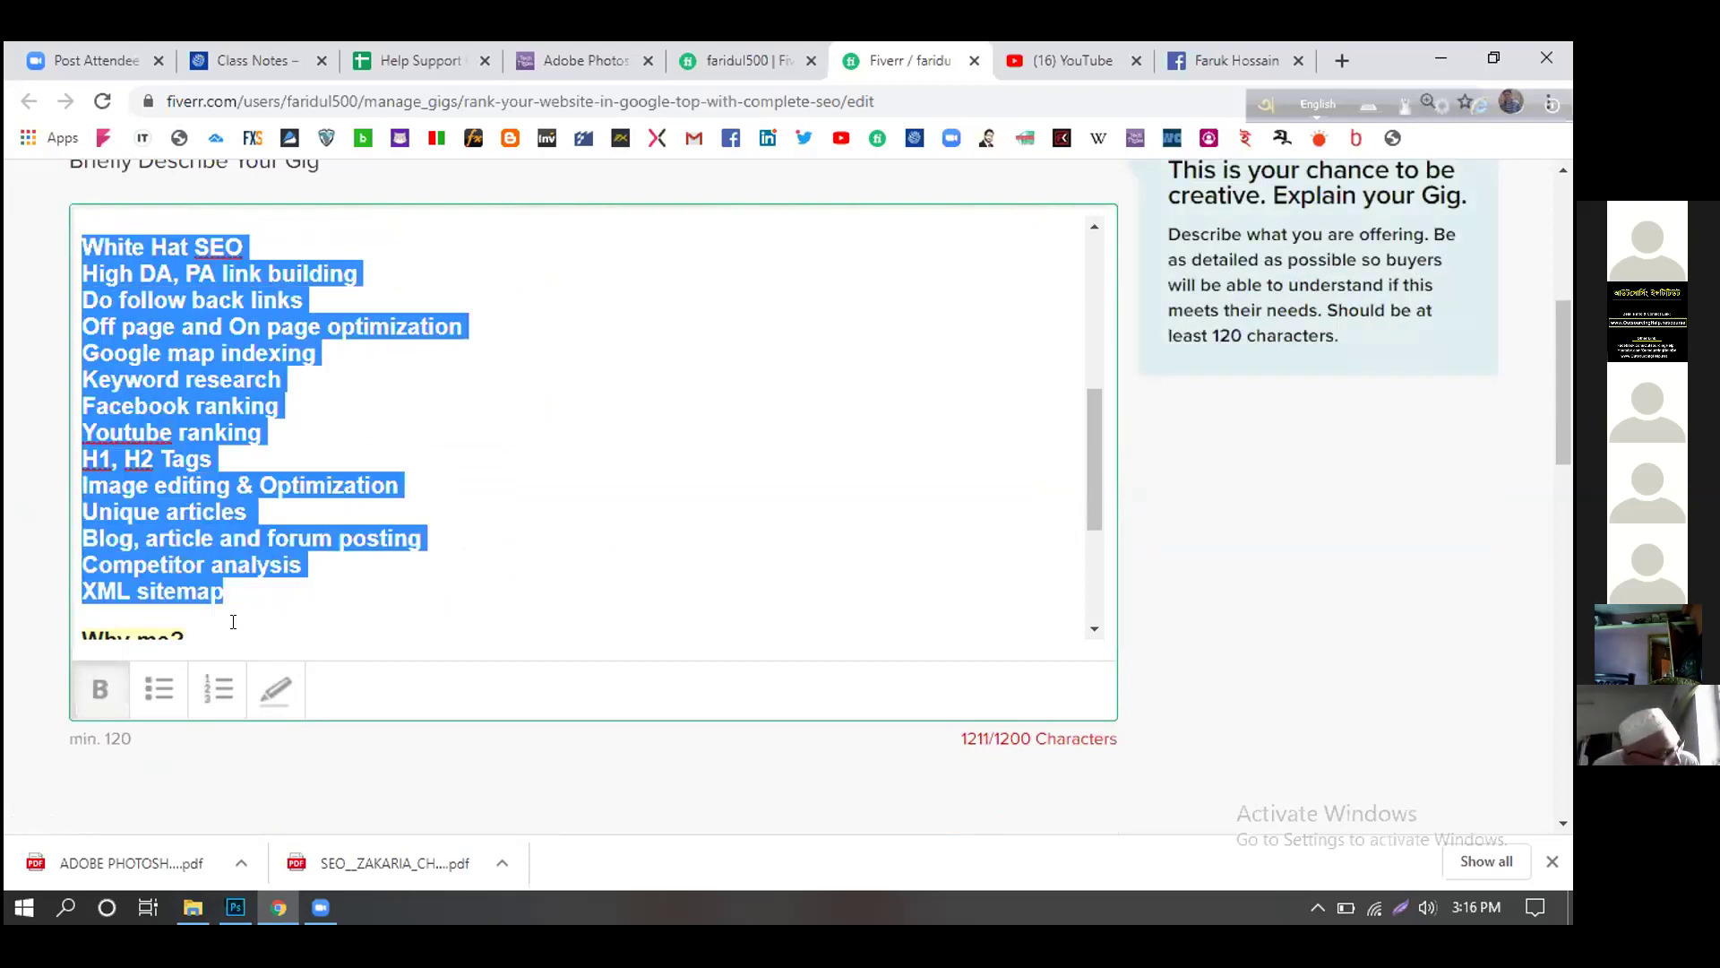
{"action": "left_click", "coordinate": [218, 688]}
{"action": "left_click", "coordinate": [611, 535]}
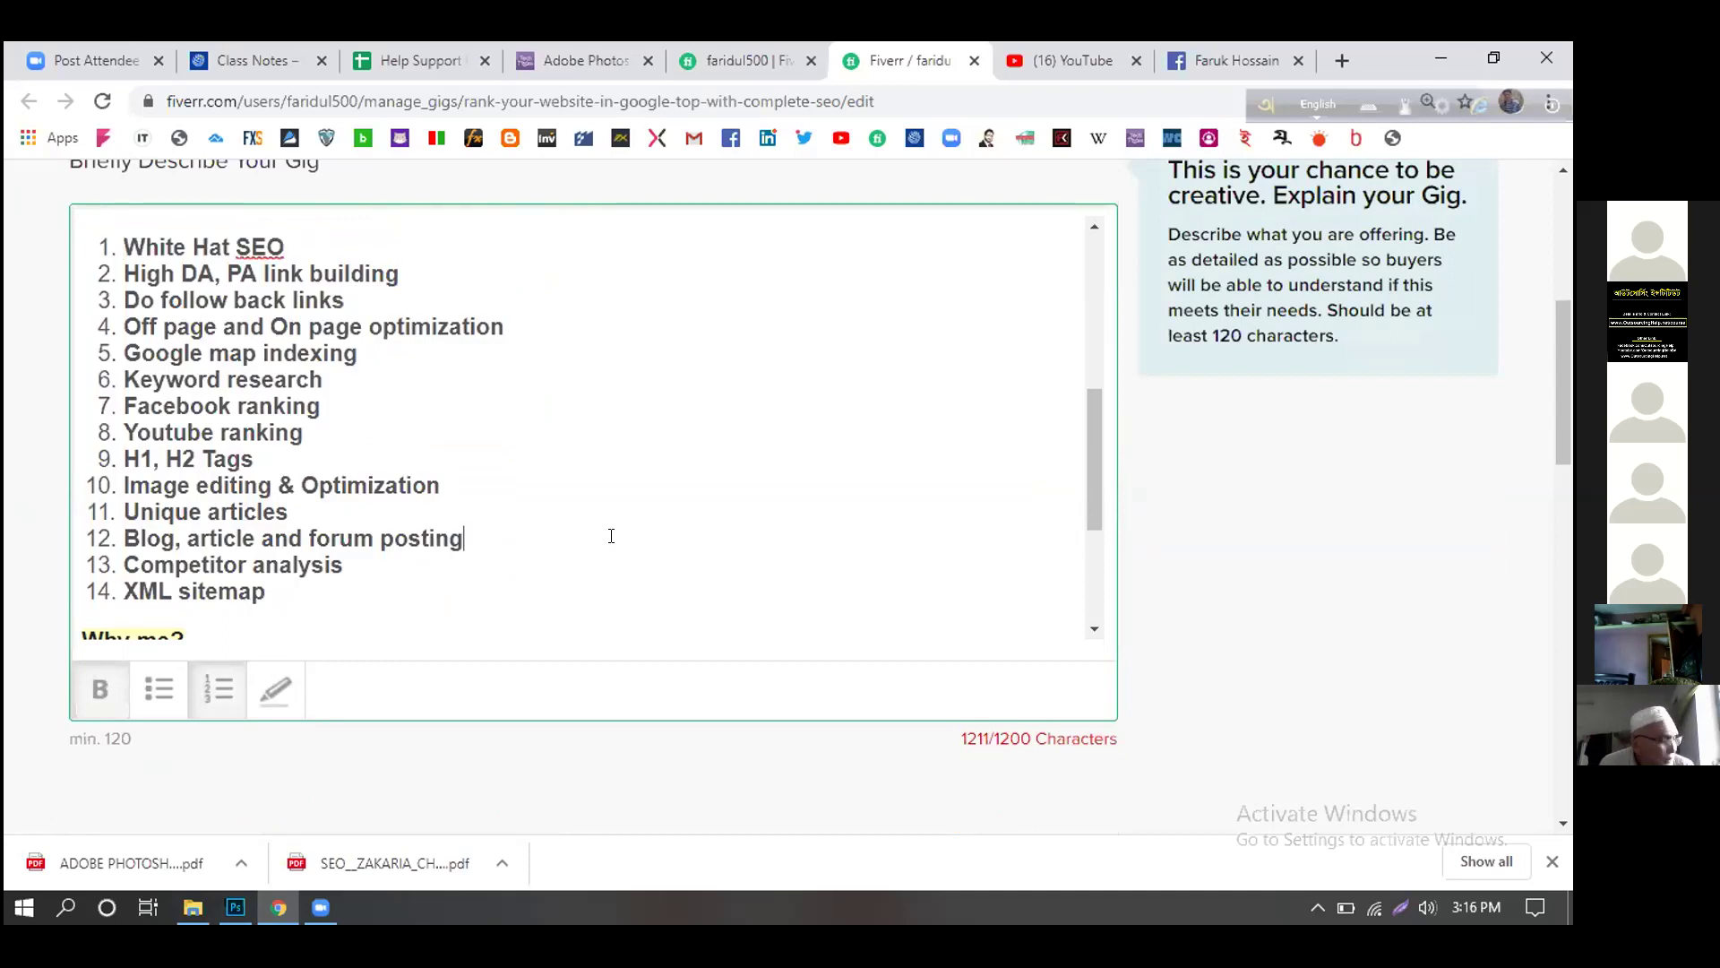
{"action": "scroll", "coordinate": [677, 494], "scroll_direction": "down", "scroll_amount": 1}
{"action": "scroll", "coordinate": [678, 500], "scroll_direction": "up", "scroll_amount": 1}
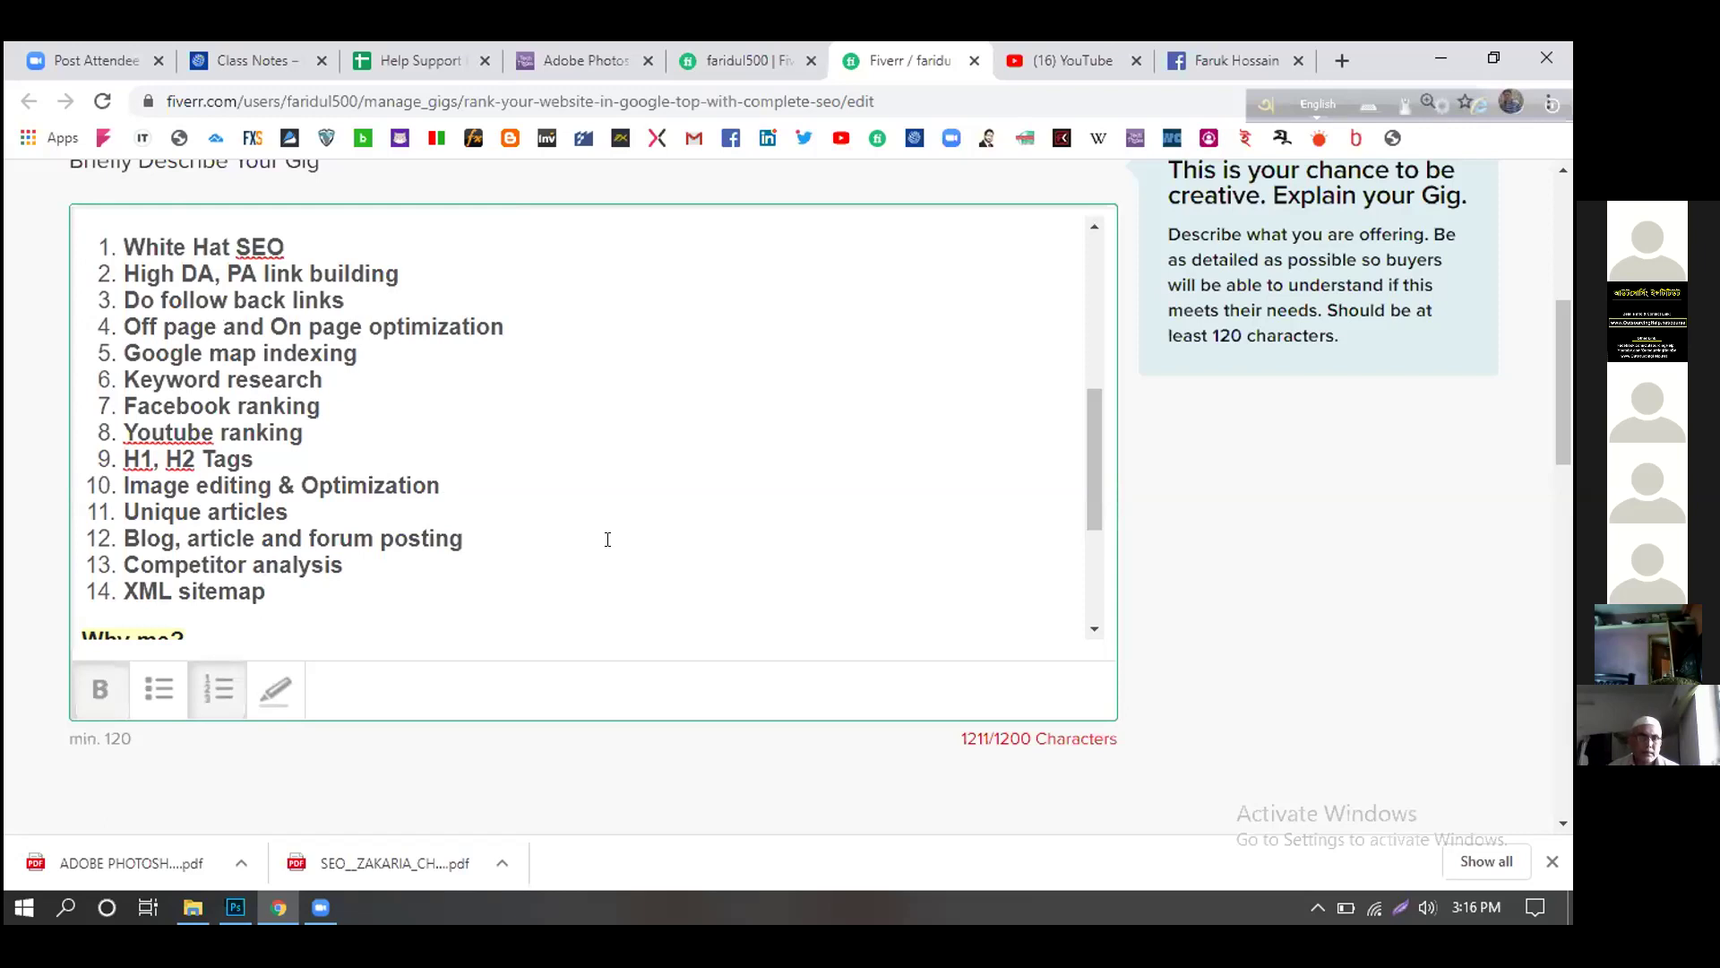
{"action": "scroll", "coordinate": [607, 539], "scroll_direction": "down", "scroll_amount": 3}
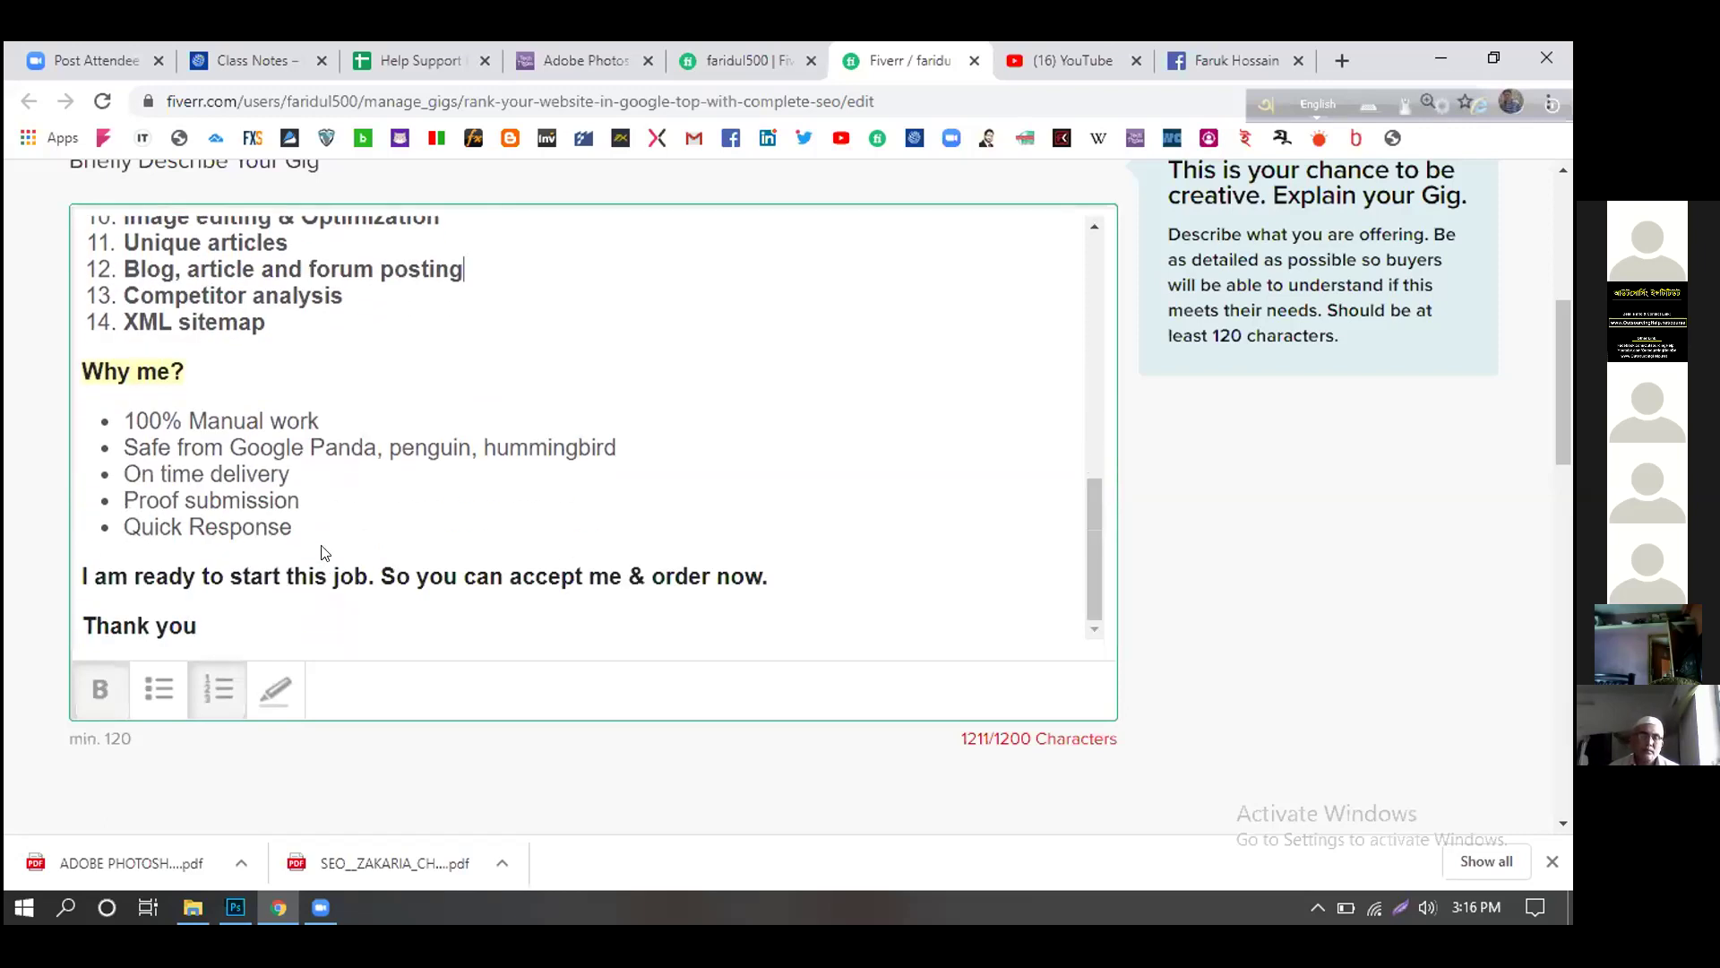
{"action": "left_click_drag", "start_coordinate": [290, 518], "coordinate": [127, 421]}
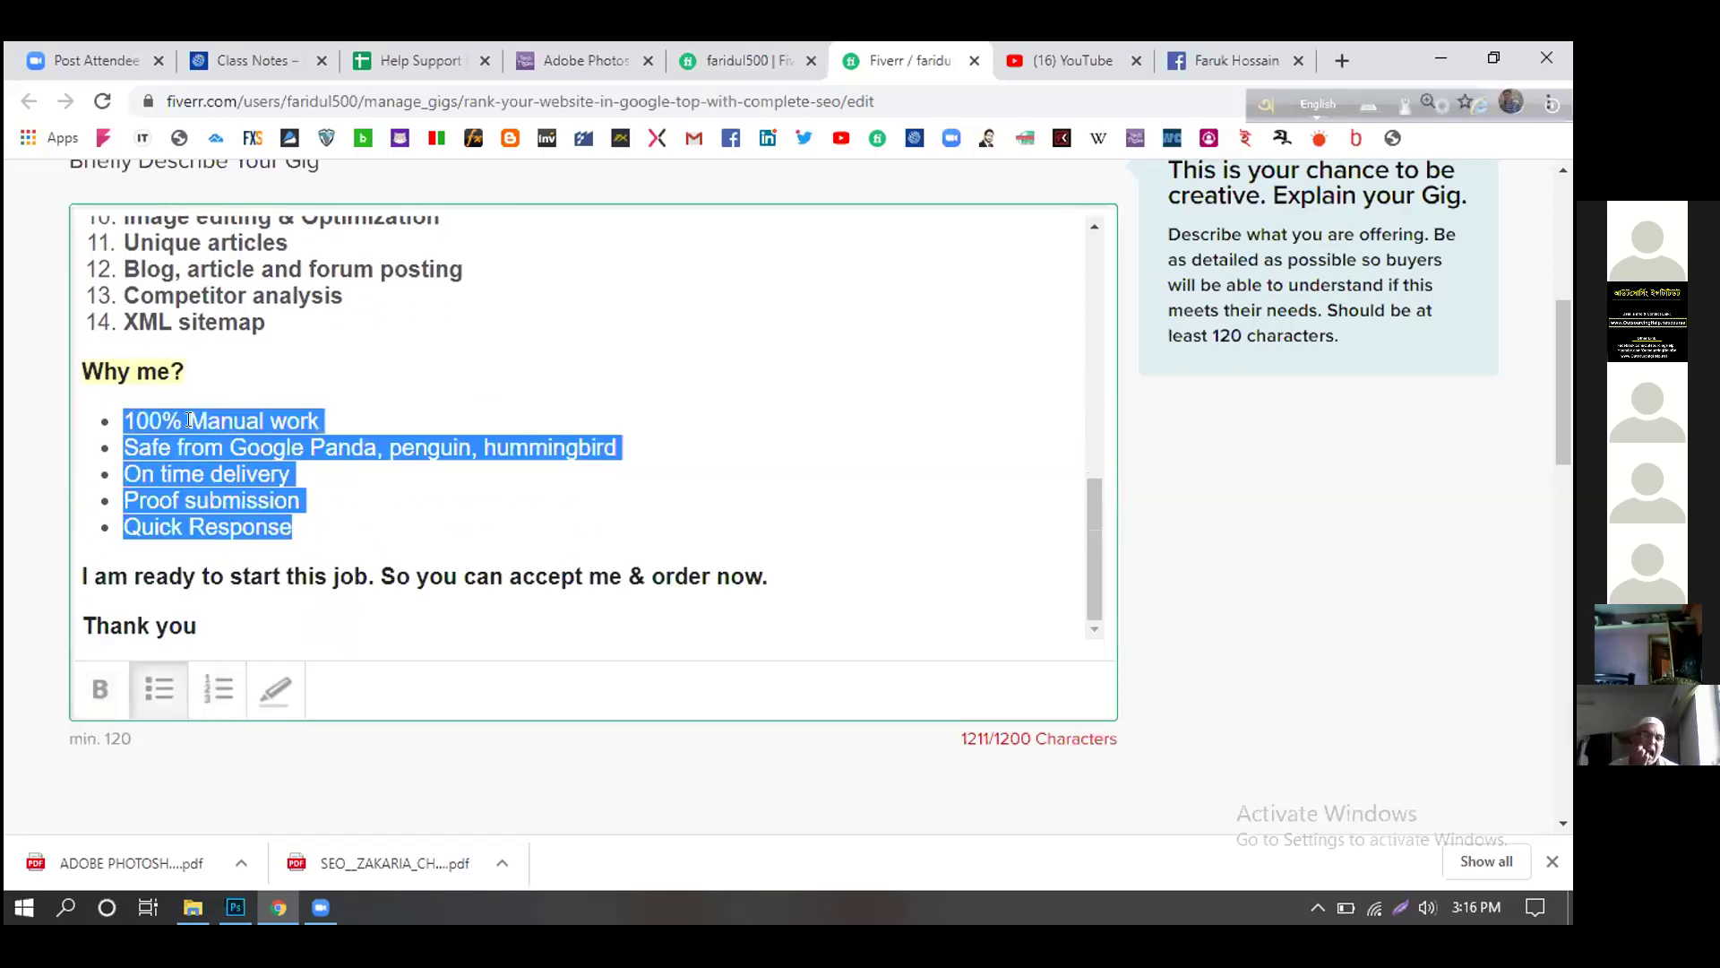
{"action": "left_click", "coordinate": [100, 688]}
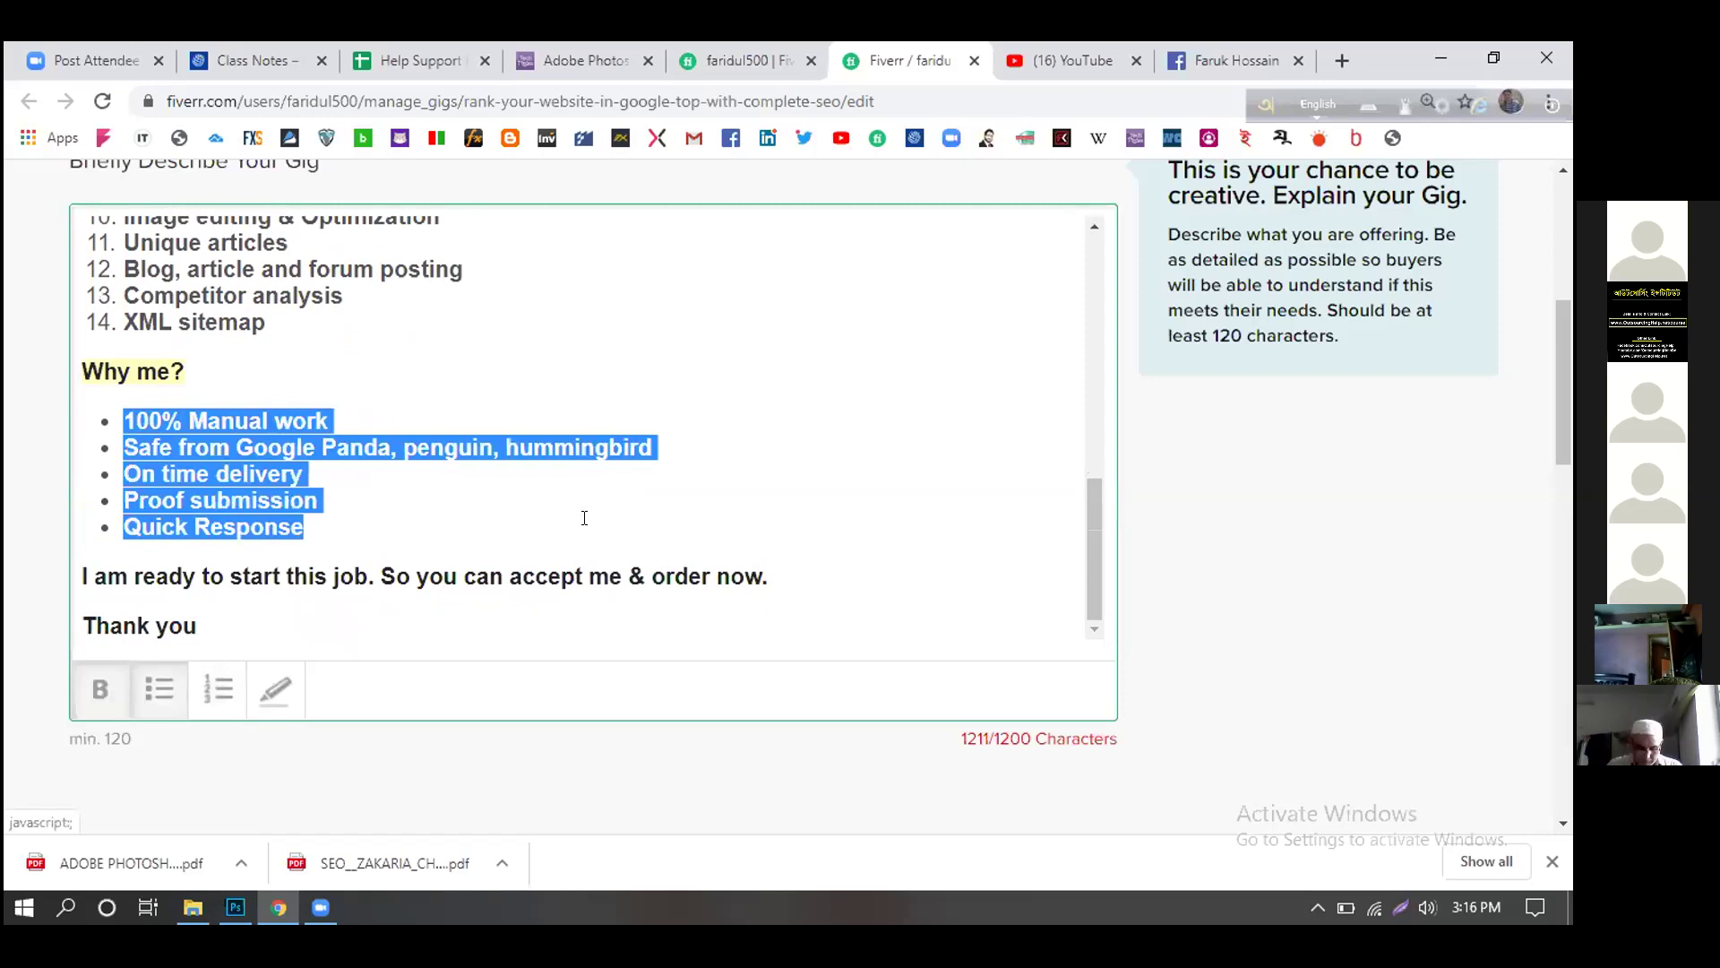
{"action": "left_click", "coordinate": [792, 473]}
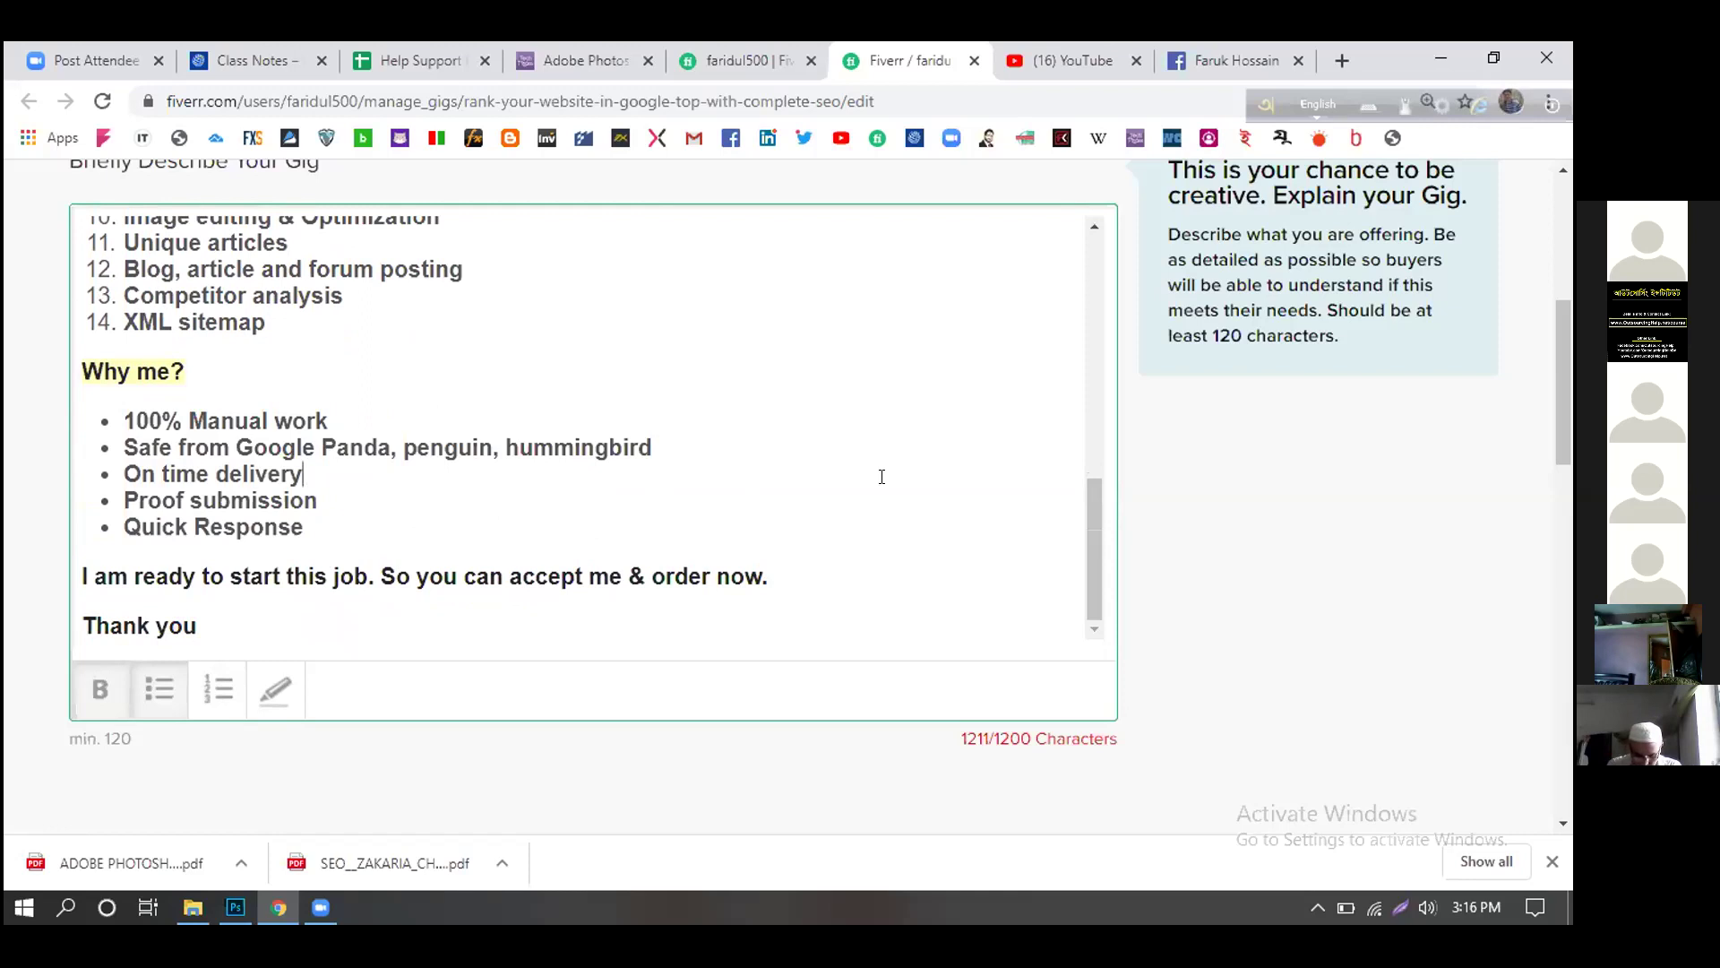
{"action": "scroll", "coordinate": [882, 477], "scroll_direction": "down", "scroll_amount": 1}
{"action": "scroll", "coordinate": [882, 520], "scroll_direction": "up", "scroll_amount": 5}
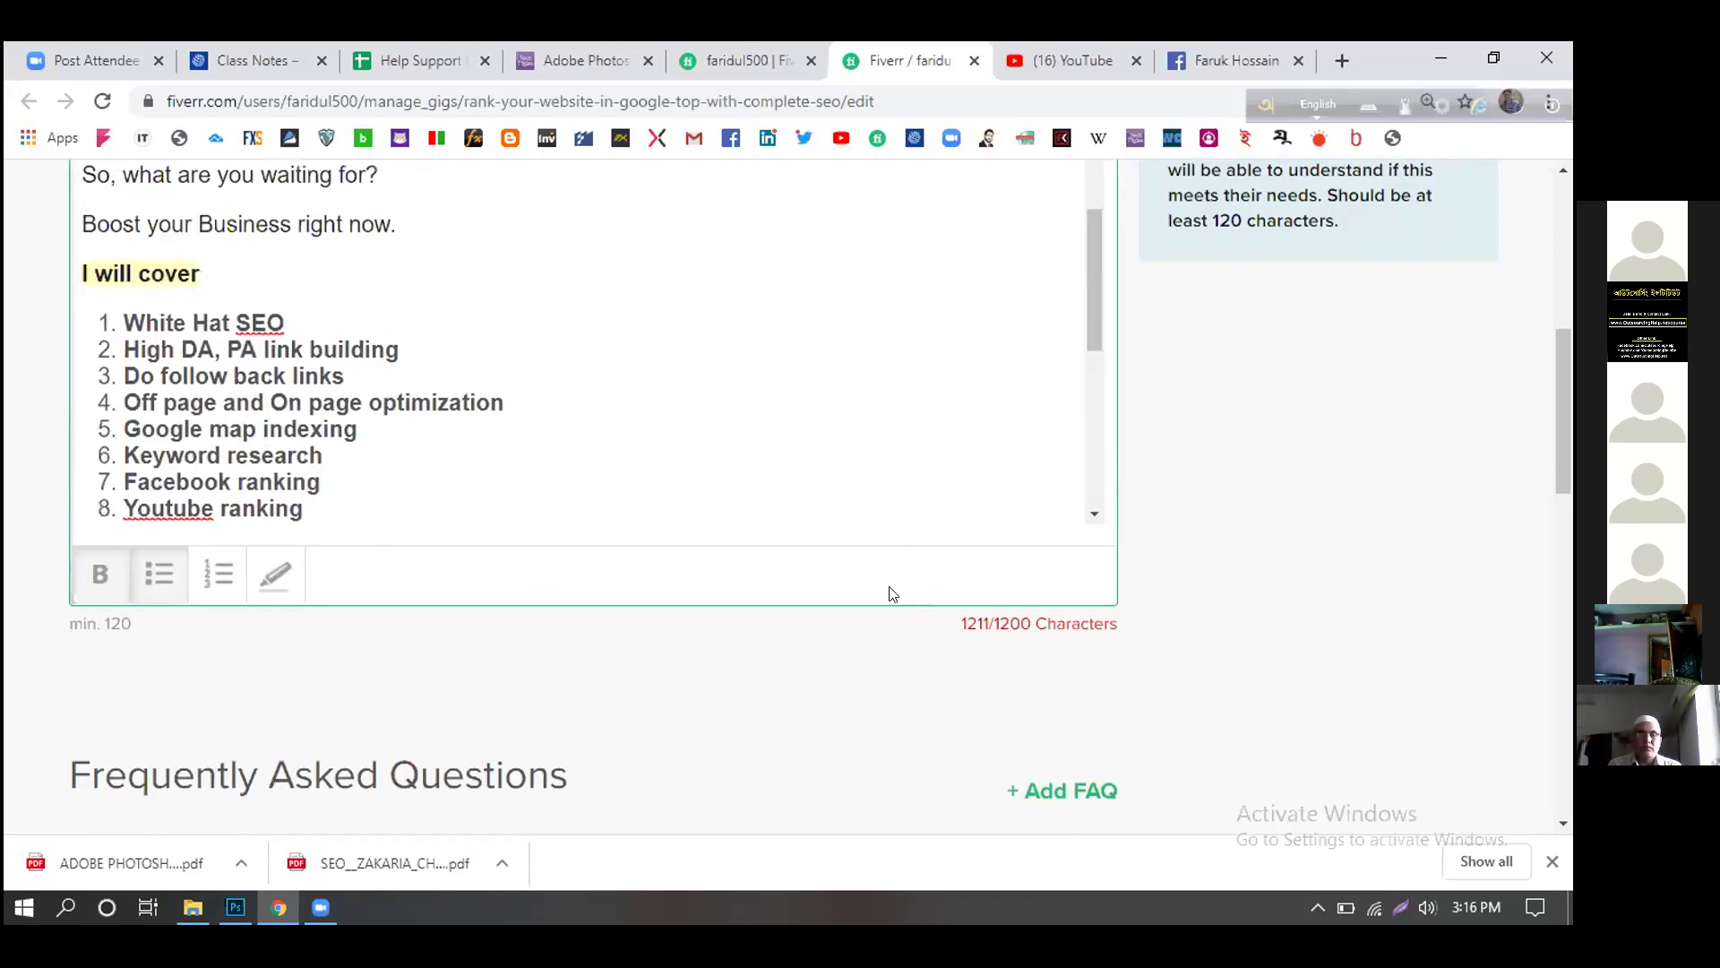
{"action": "scroll", "coordinate": [1206, 603], "scroll_direction": "down", "scroll_amount": 3}
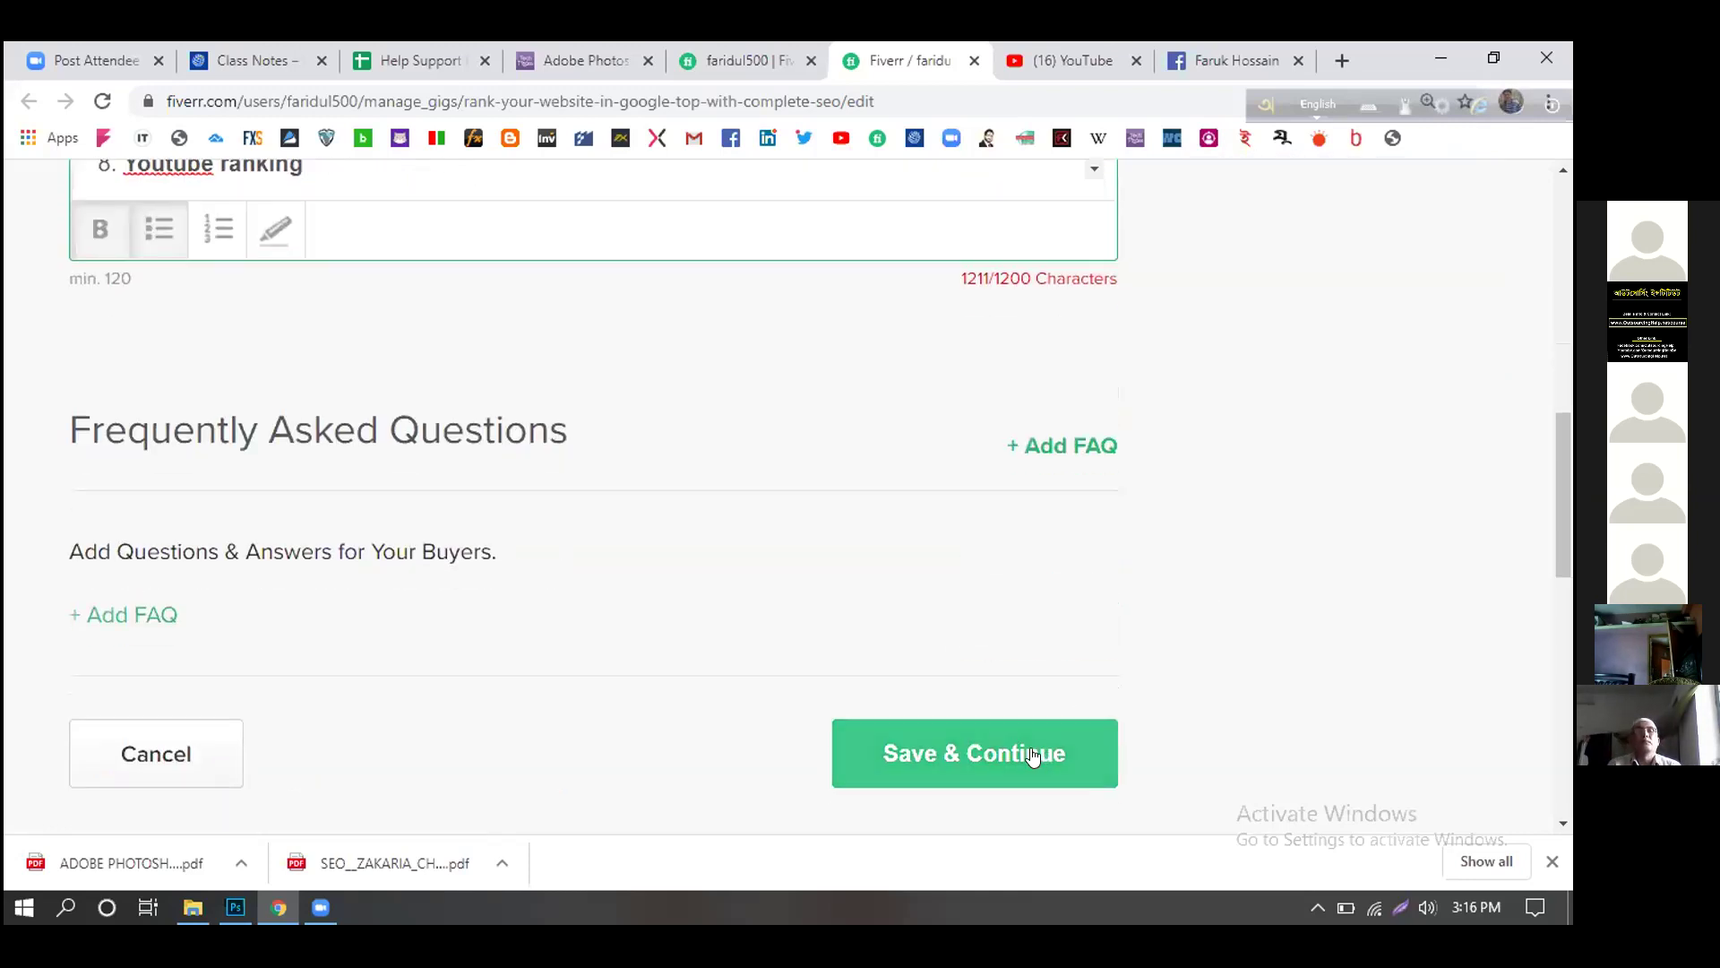
{"action": "scroll", "coordinate": [1163, 613], "scroll_direction": "up", "scroll_amount": 3}
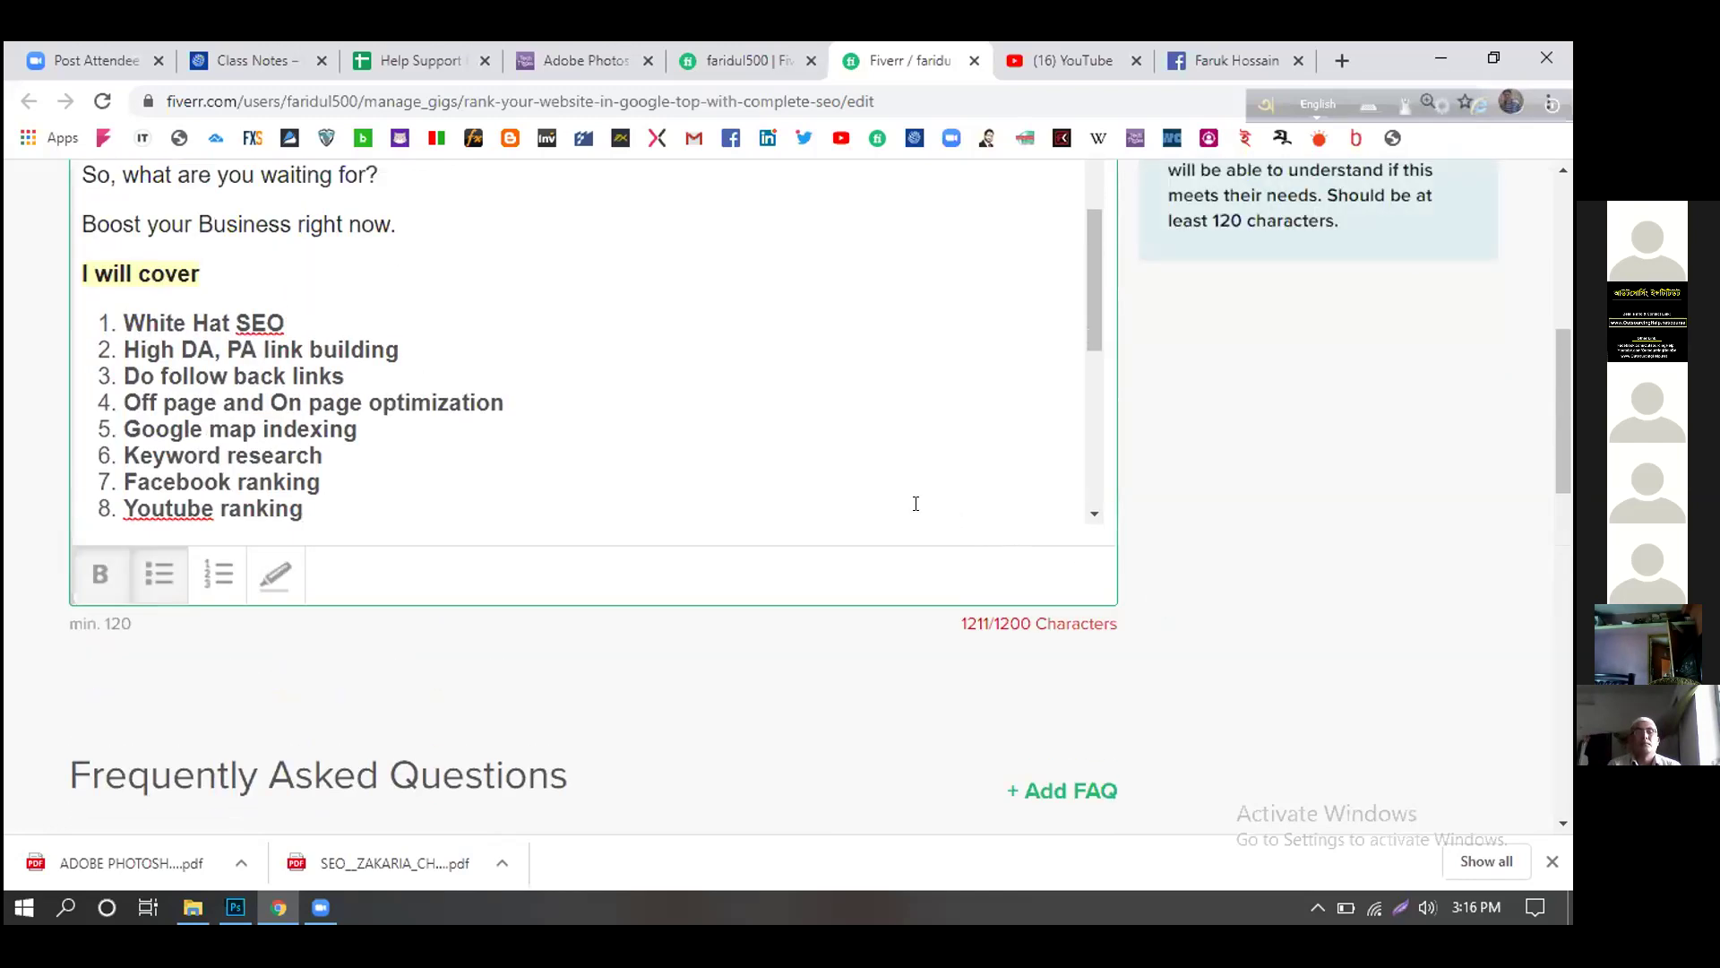
{"action": "scroll", "coordinate": [915, 504], "scroll_direction": "up", "scroll_amount": 3}
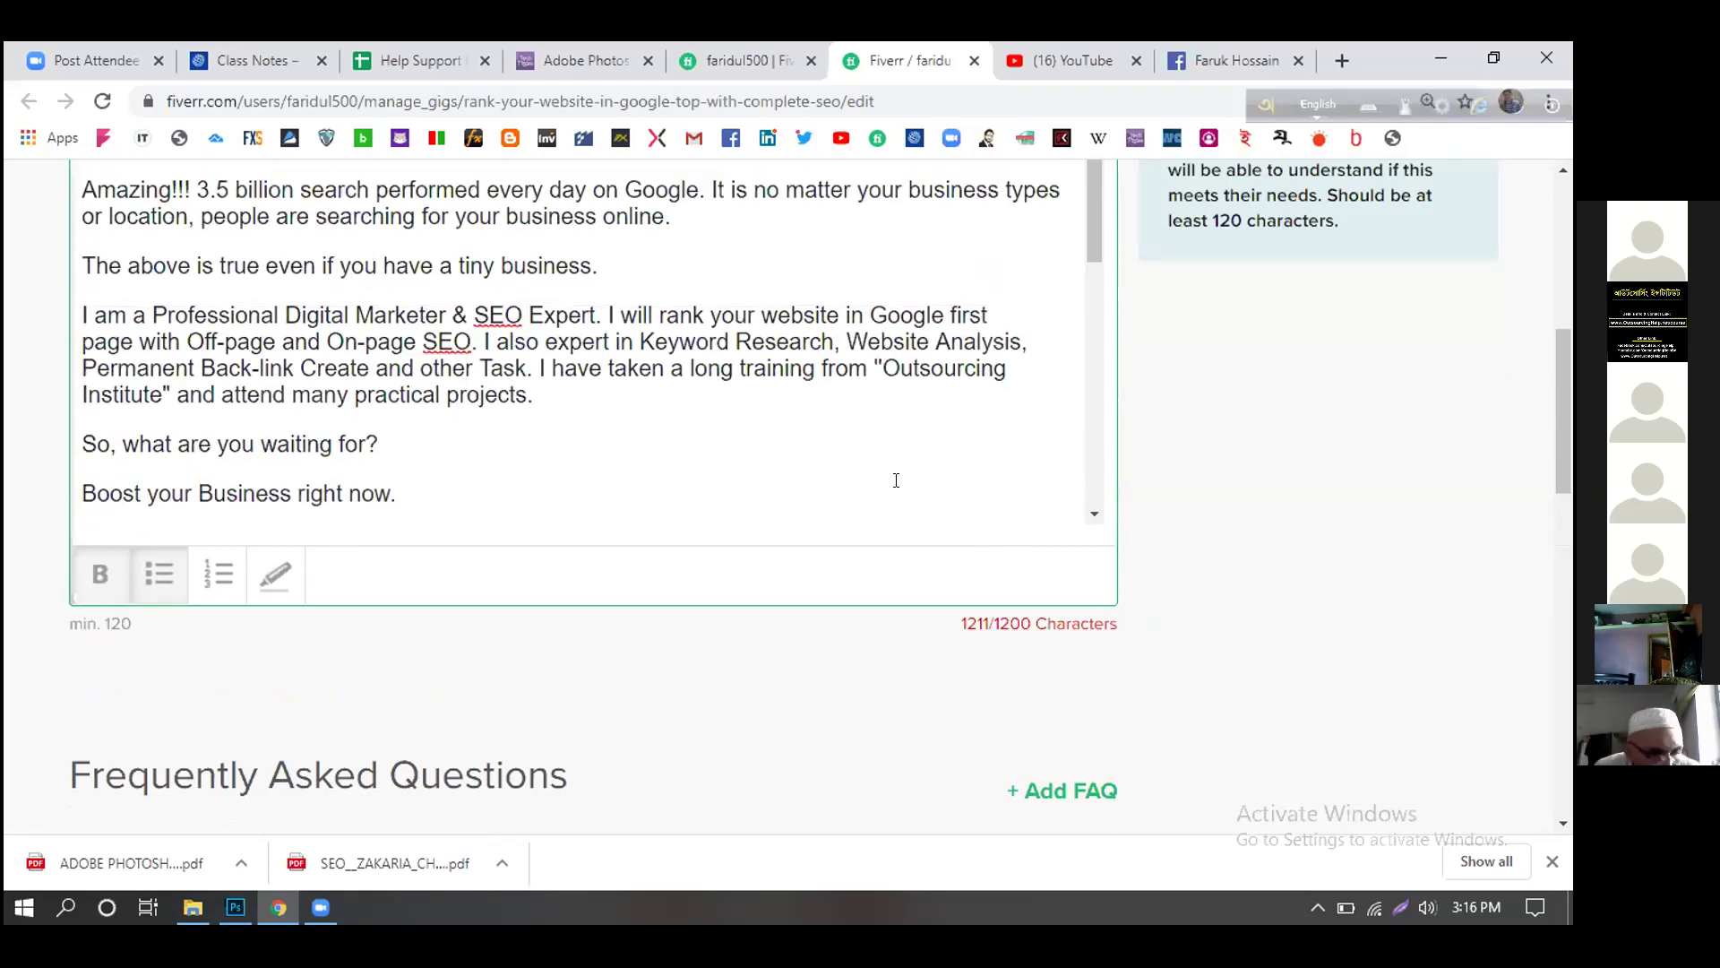
{"action": "scroll", "coordinate": [896, 480], "scroll_direction": "down", "scroll_amount": 1}
- Delete the closing lines 'So, what are you waiting for?' and 'Boost your Business right now.'
{"action": "left_click_drag", "start_coordinate": [421, 378], "coordinate": [80, 333]}
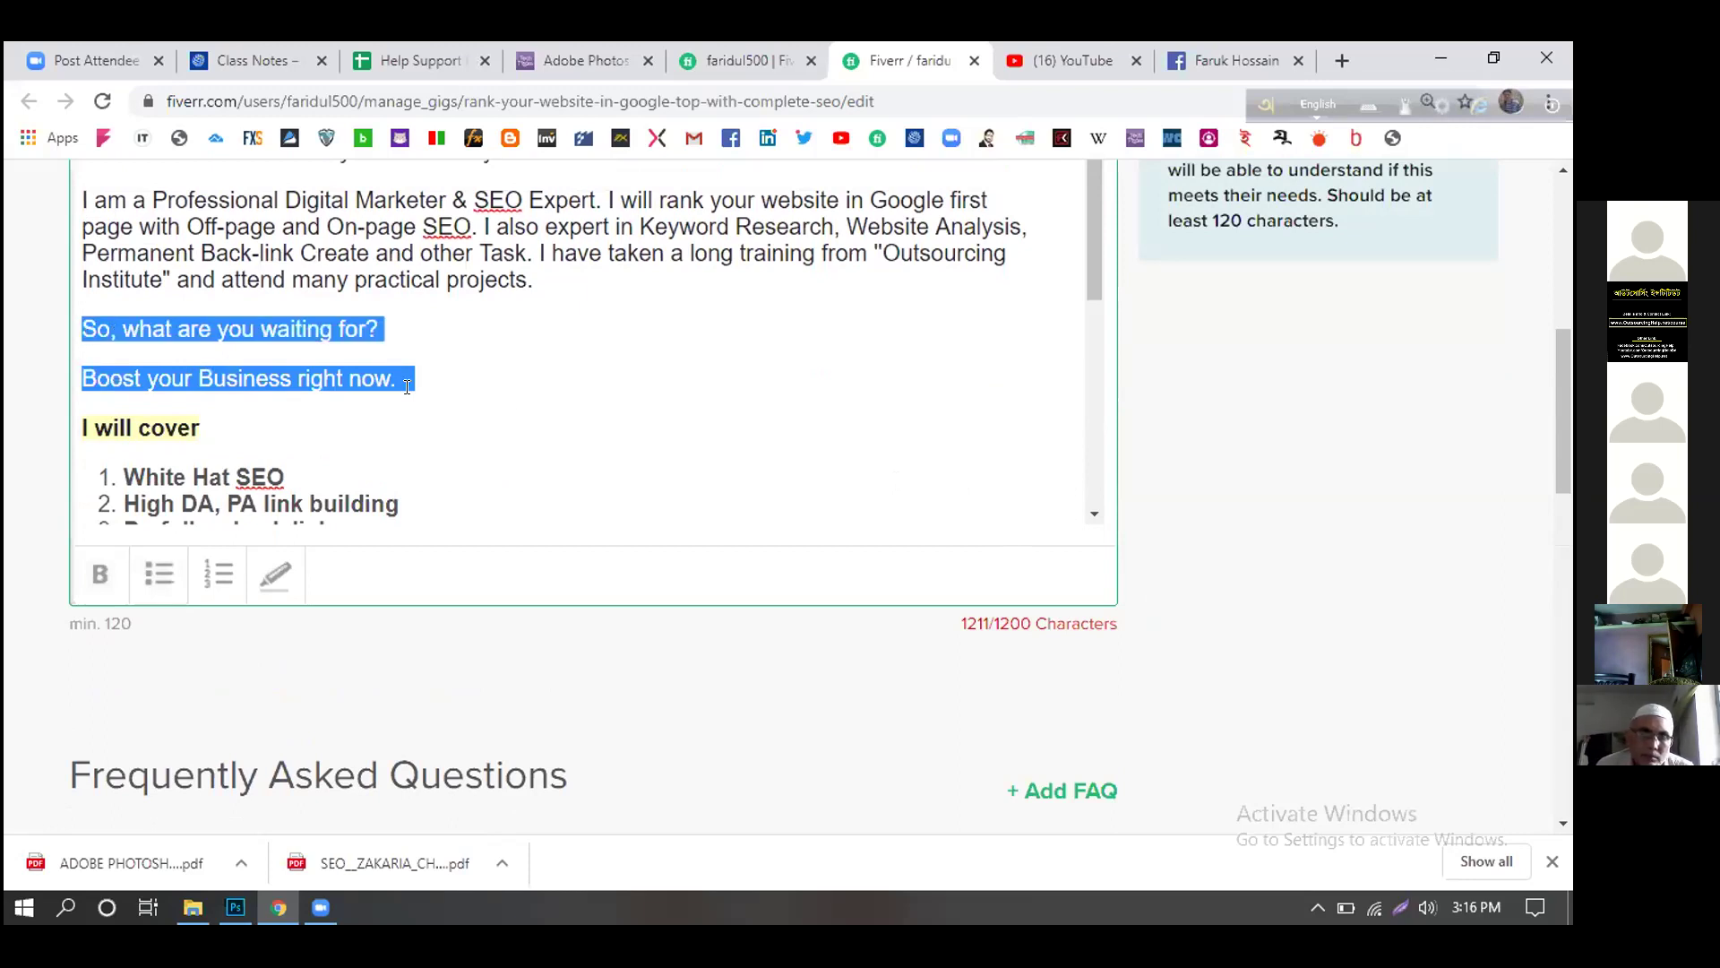
{"action": "key", "text": "BackSpace"}
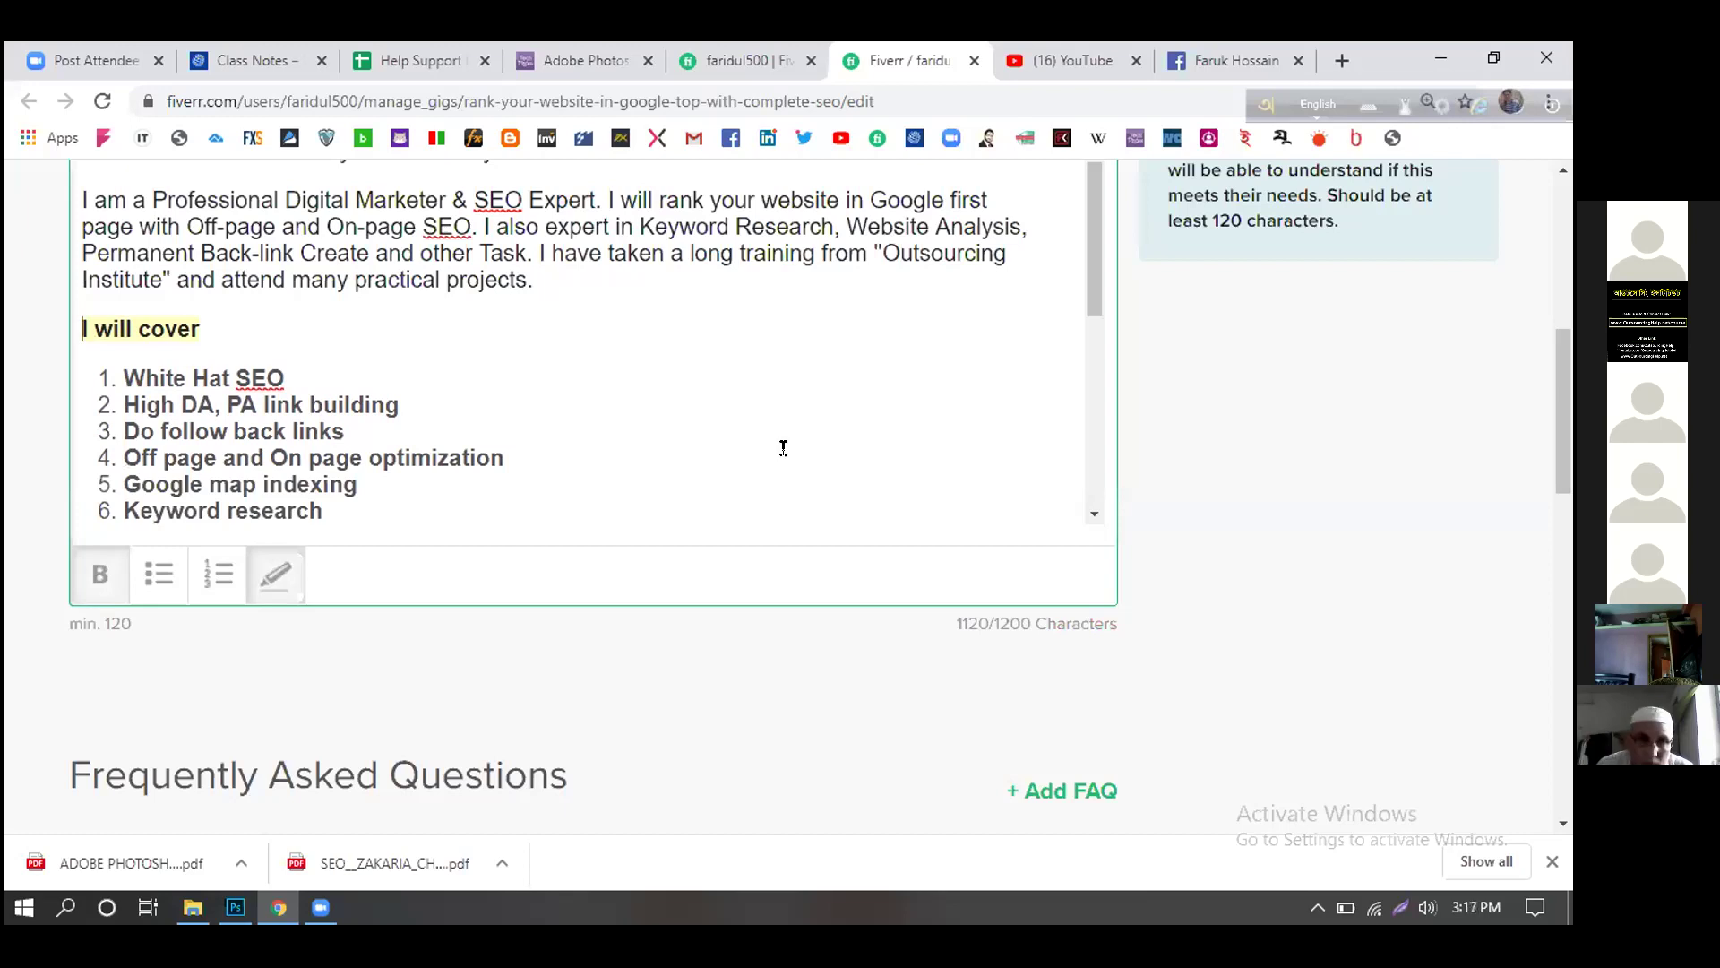
{"action": "scroll", "coordinate": [826, 426], "scroll_direction": "up", "scroll_amount": 1}
{"action": "scroll", "coordinate": [826, 426], "scroll_direction": "up", "scroll_amount": 1}
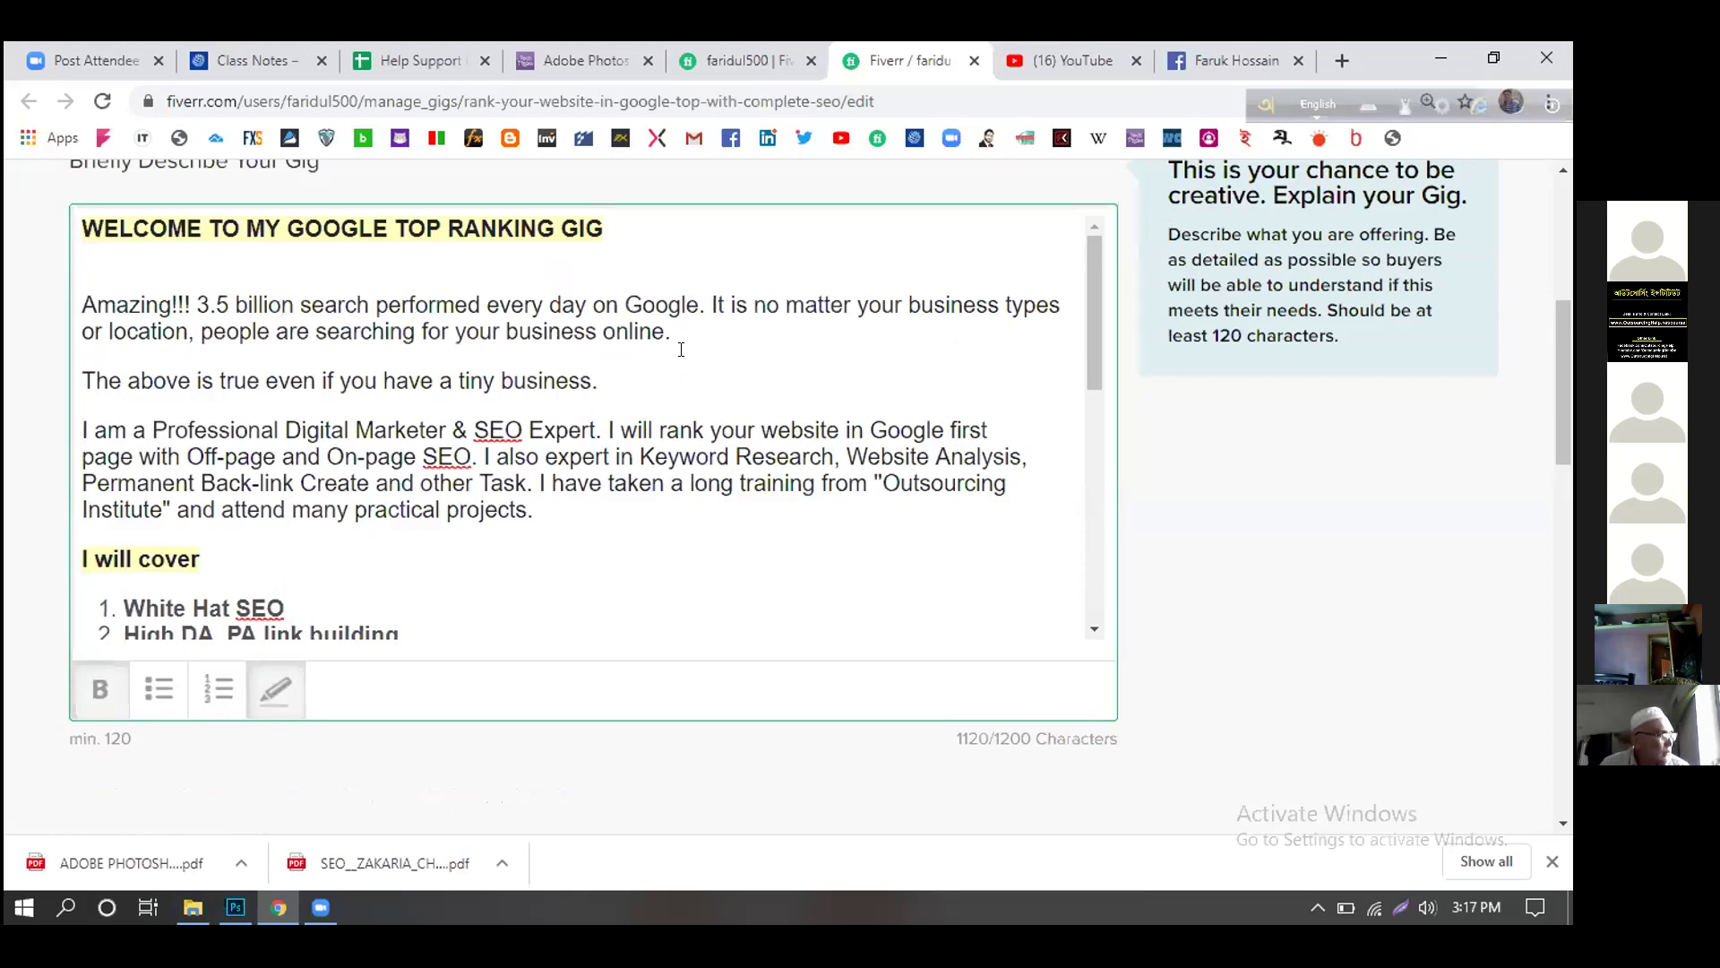
{"action": "left_click", "coordinate": [495, 302]}
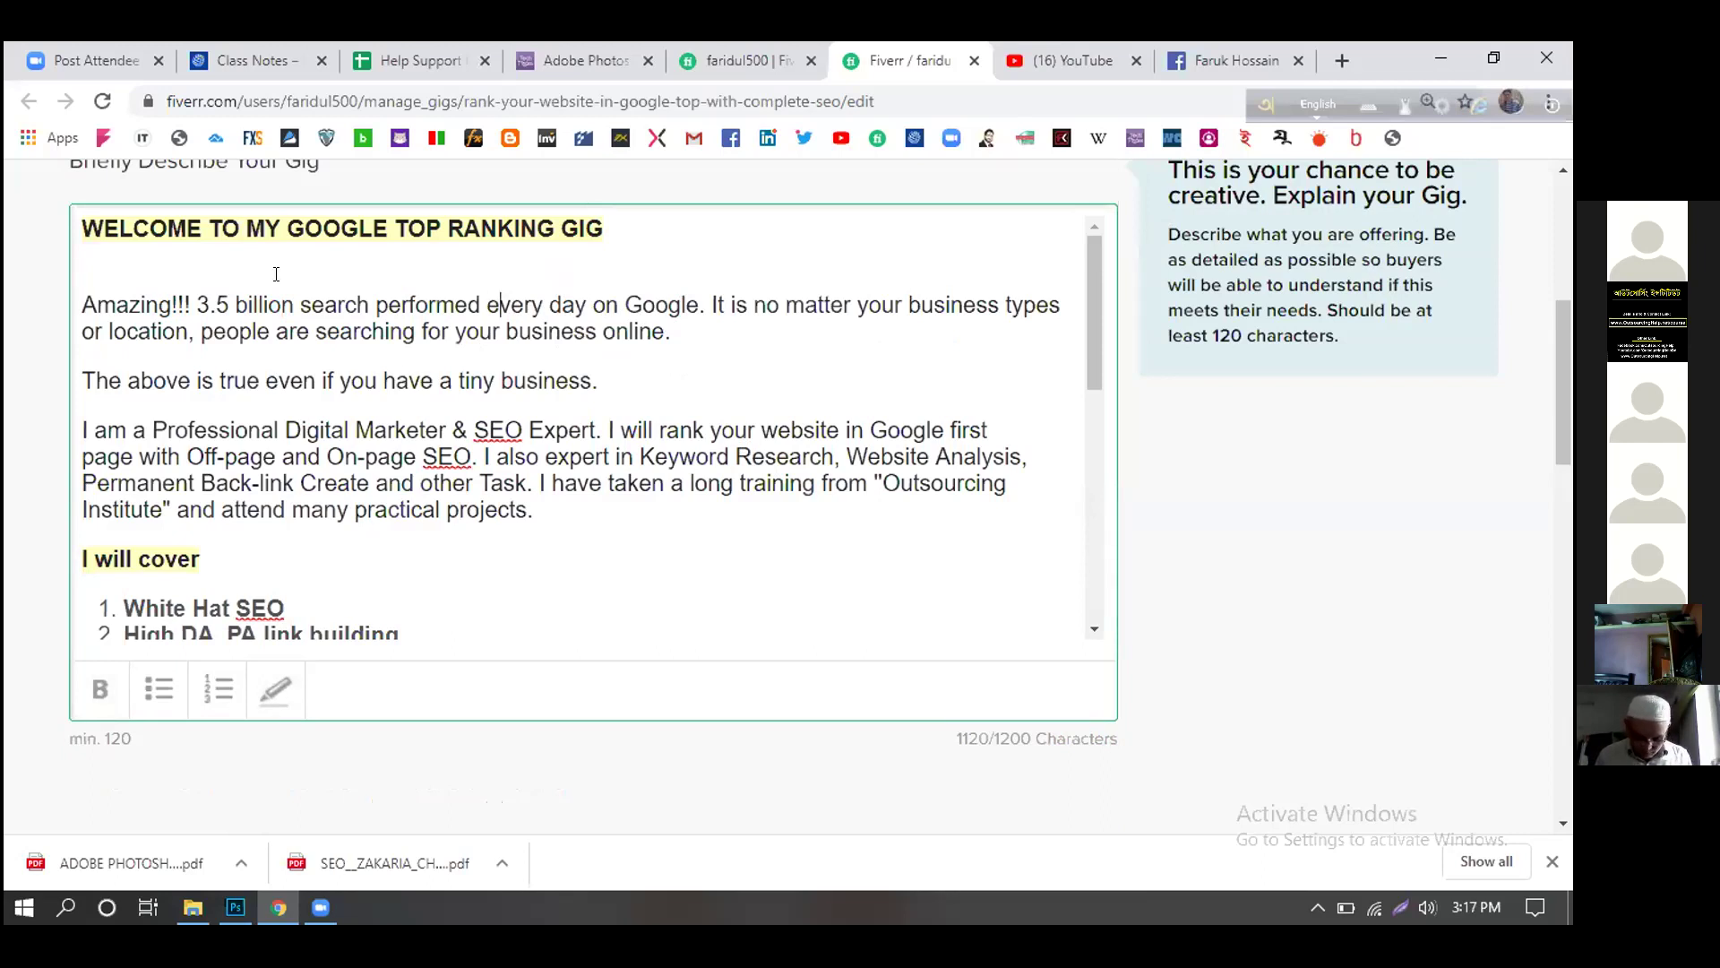
{"action": "left_click_drag", "start_coordinate": [196, 305], "coordinate": [250, 305]}
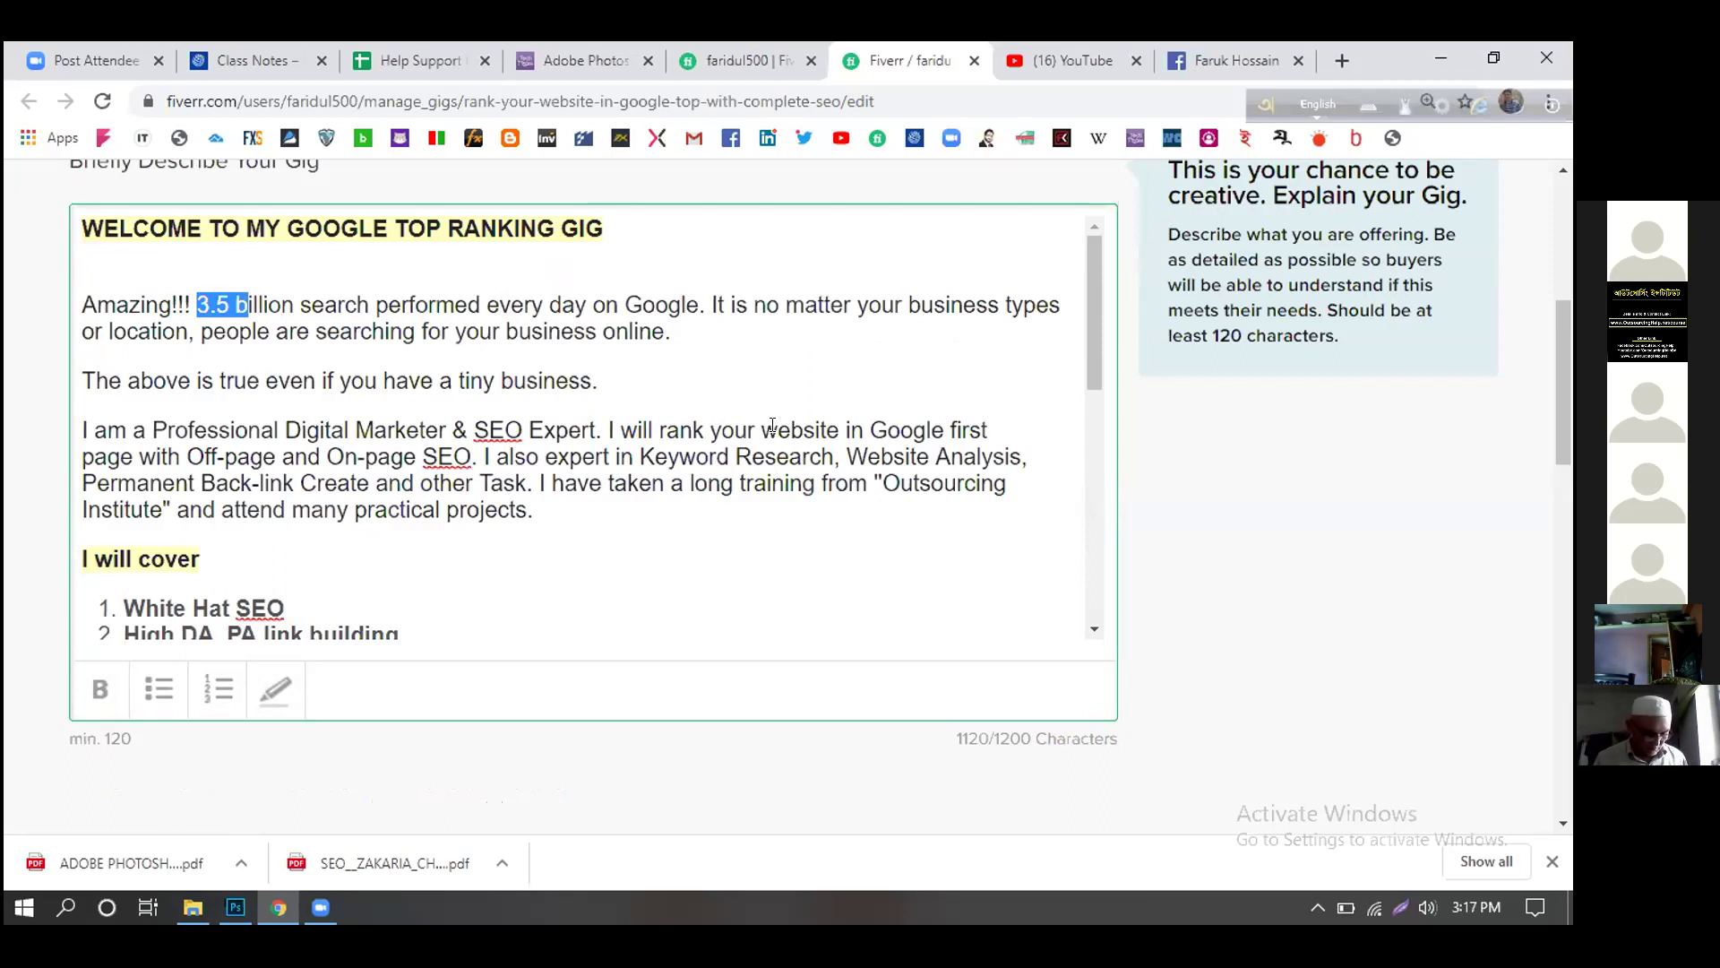
- Replace 'Off-page and On-page SEO' in the description with 'white hat SEO'
{"action": "left_click", "coordinate": [606, 375]}
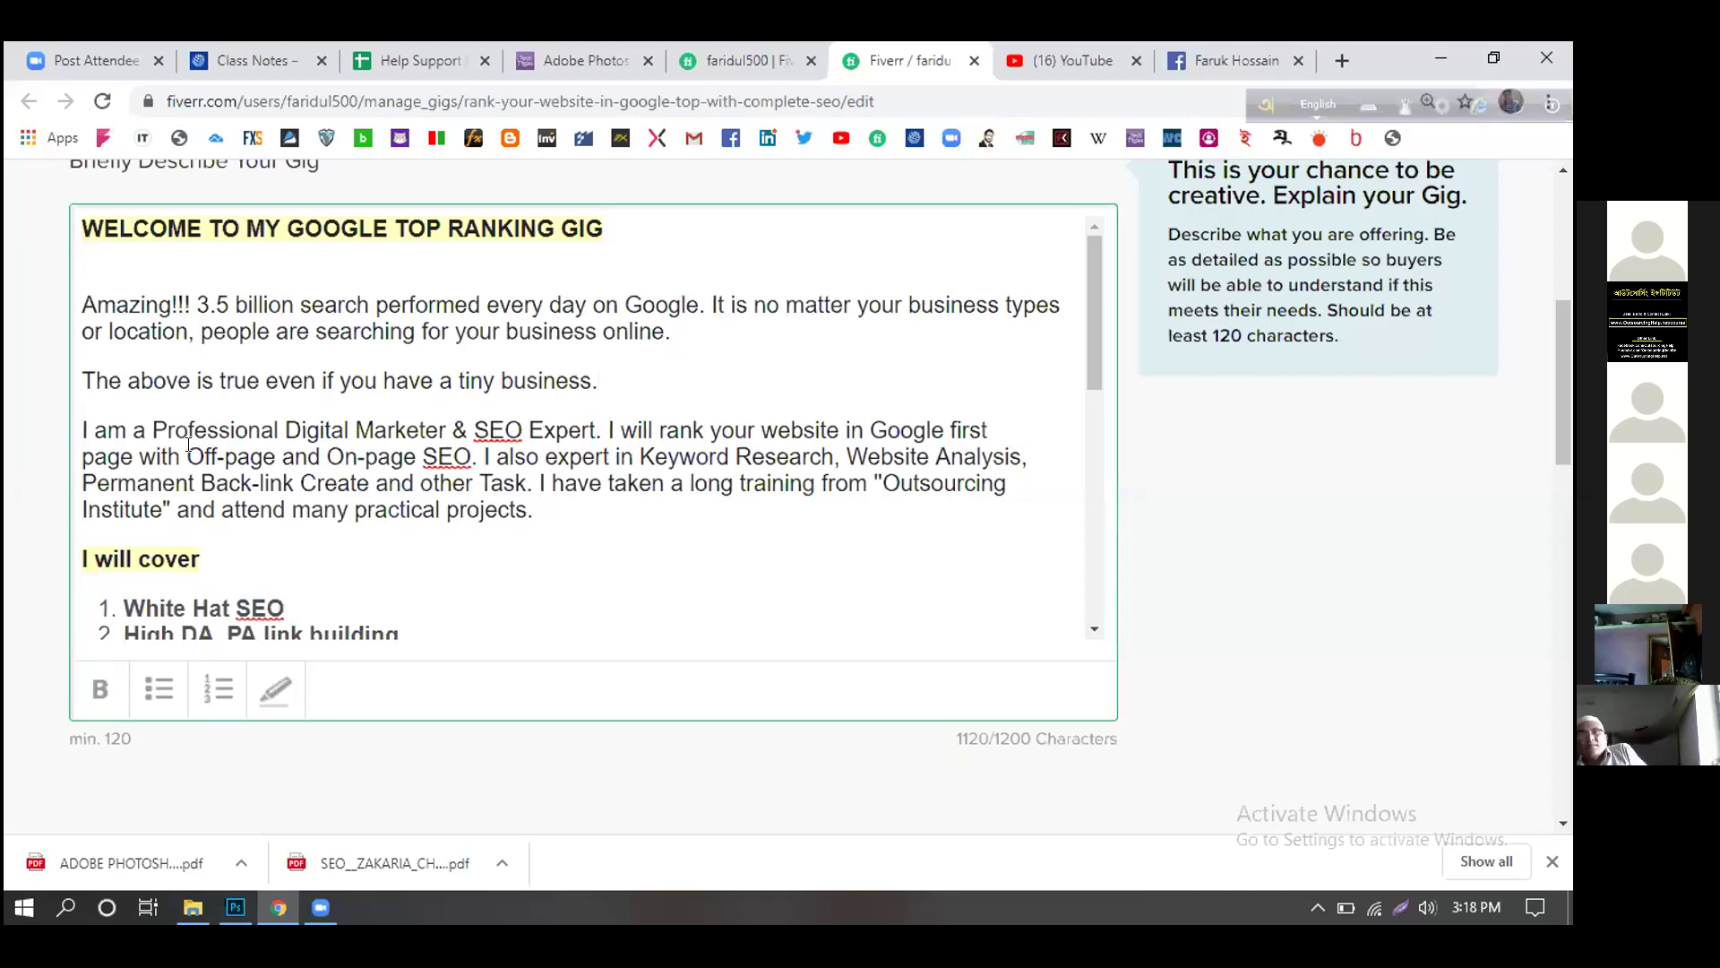
{"action": "left_click_drag", "start_coordinate": [189, 446], "coordinate": [461, 457]}
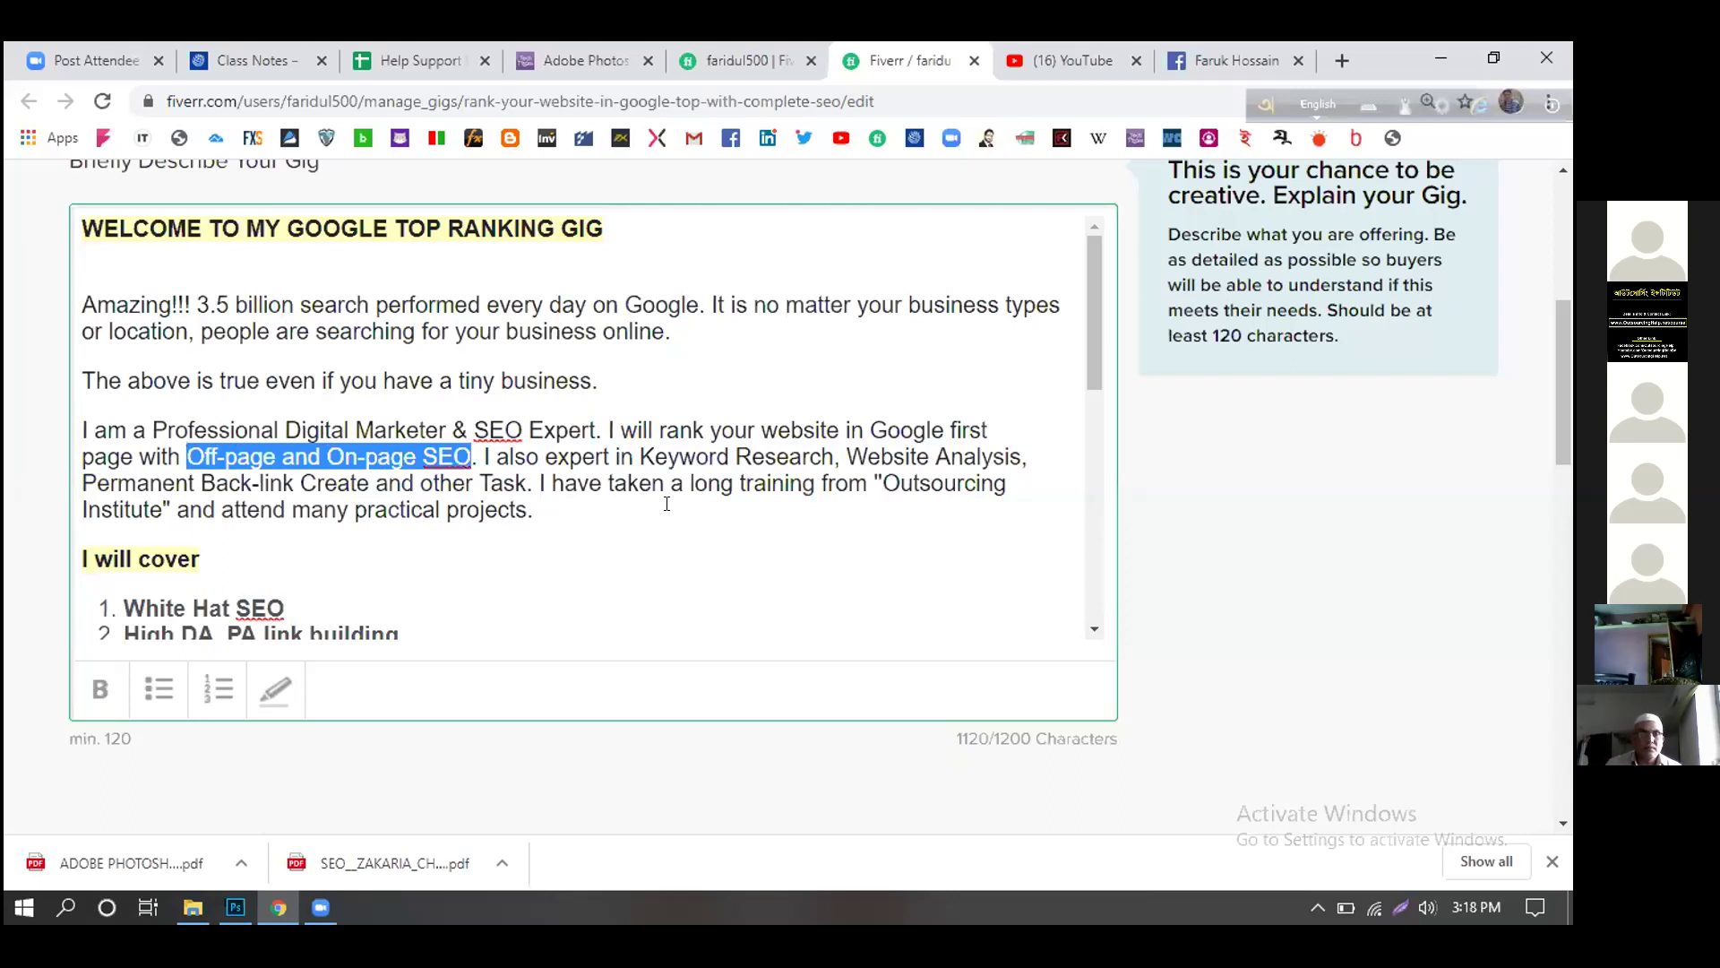
{"action": "type", "text": "white"}
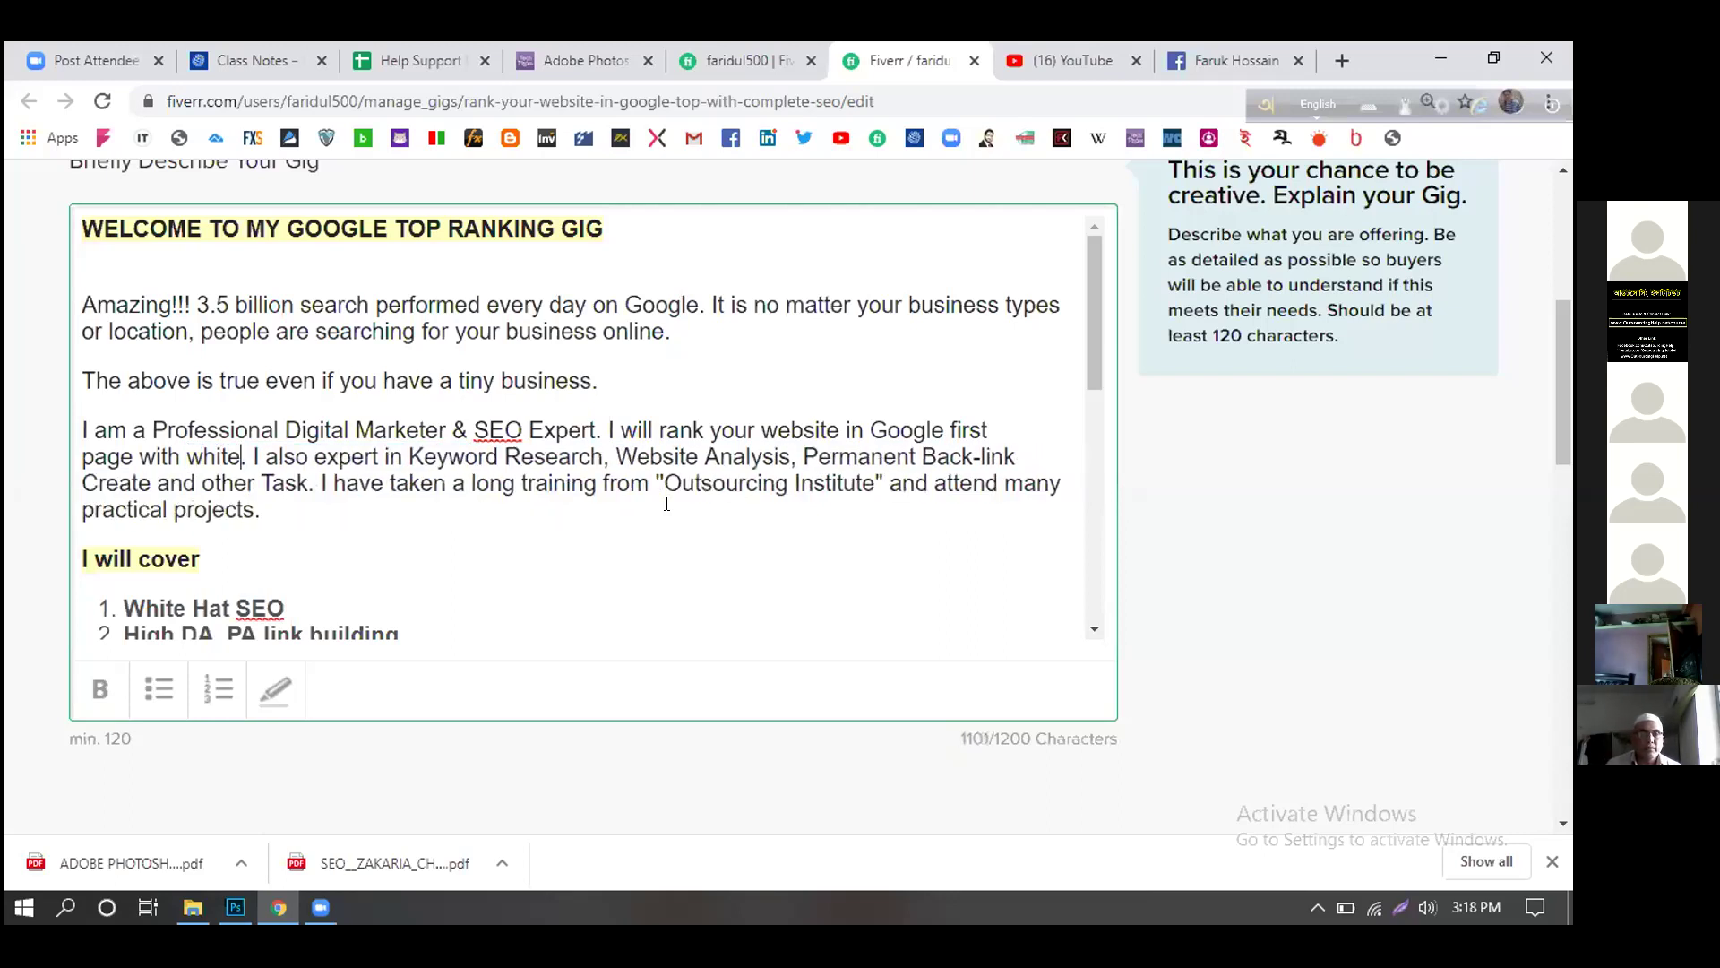
{"action": "type", "text": " hat se"}
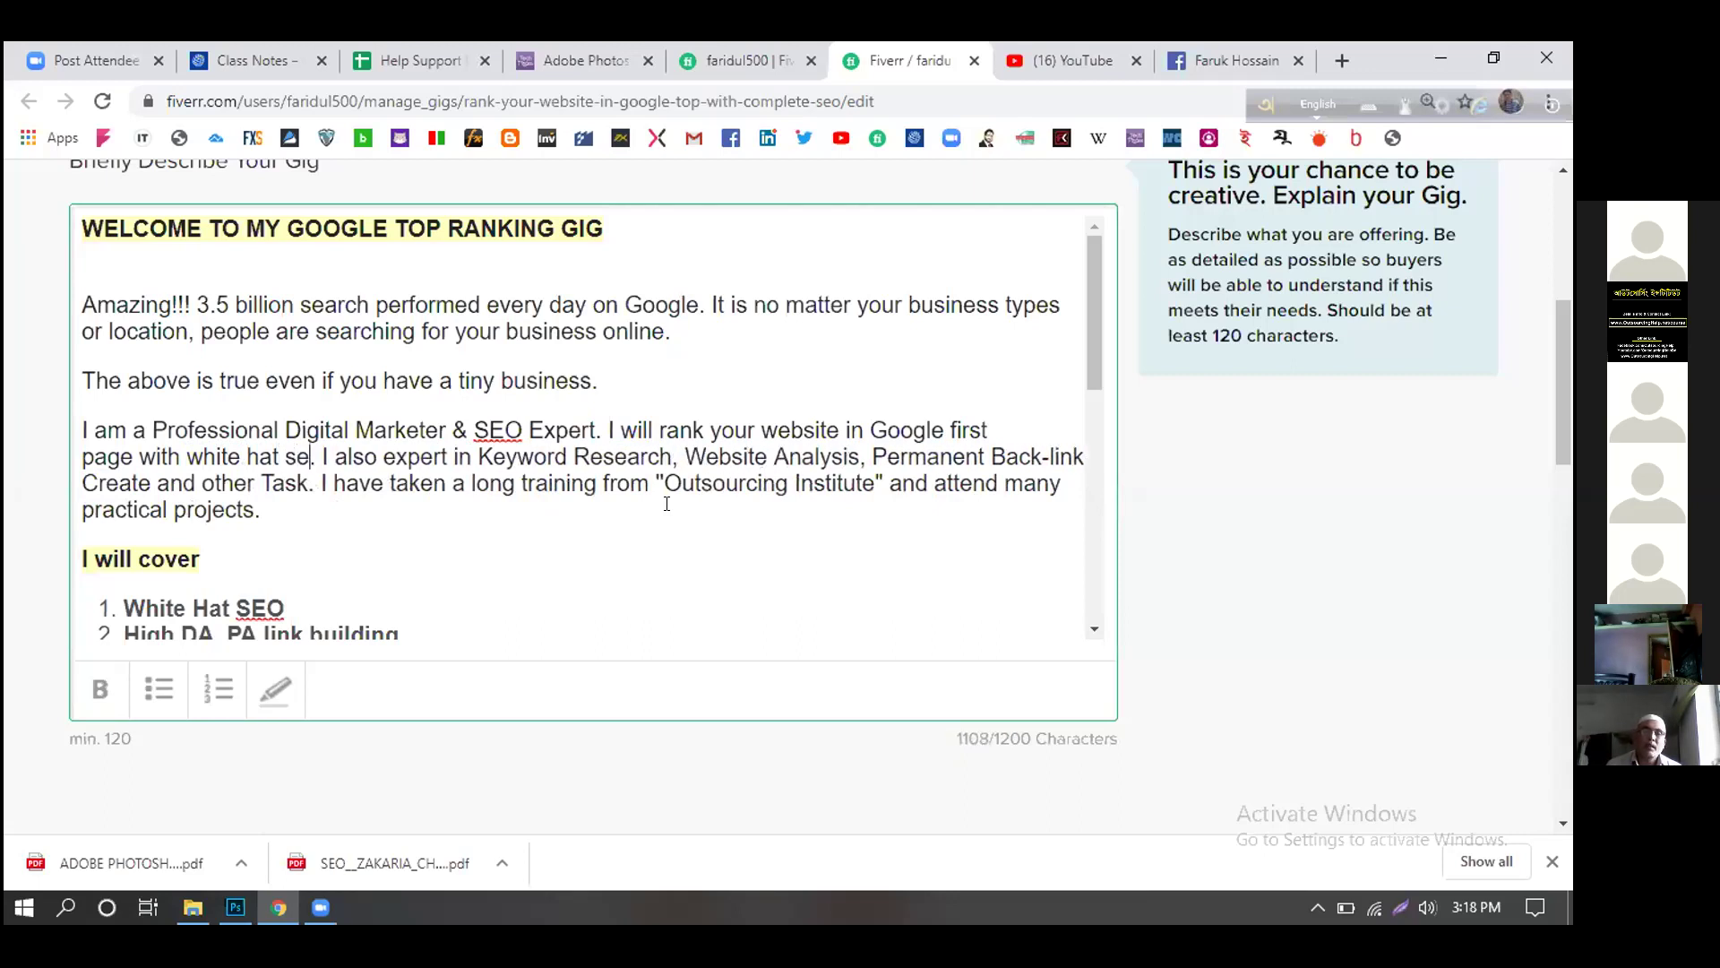
{"action": "type", "text": "o"}
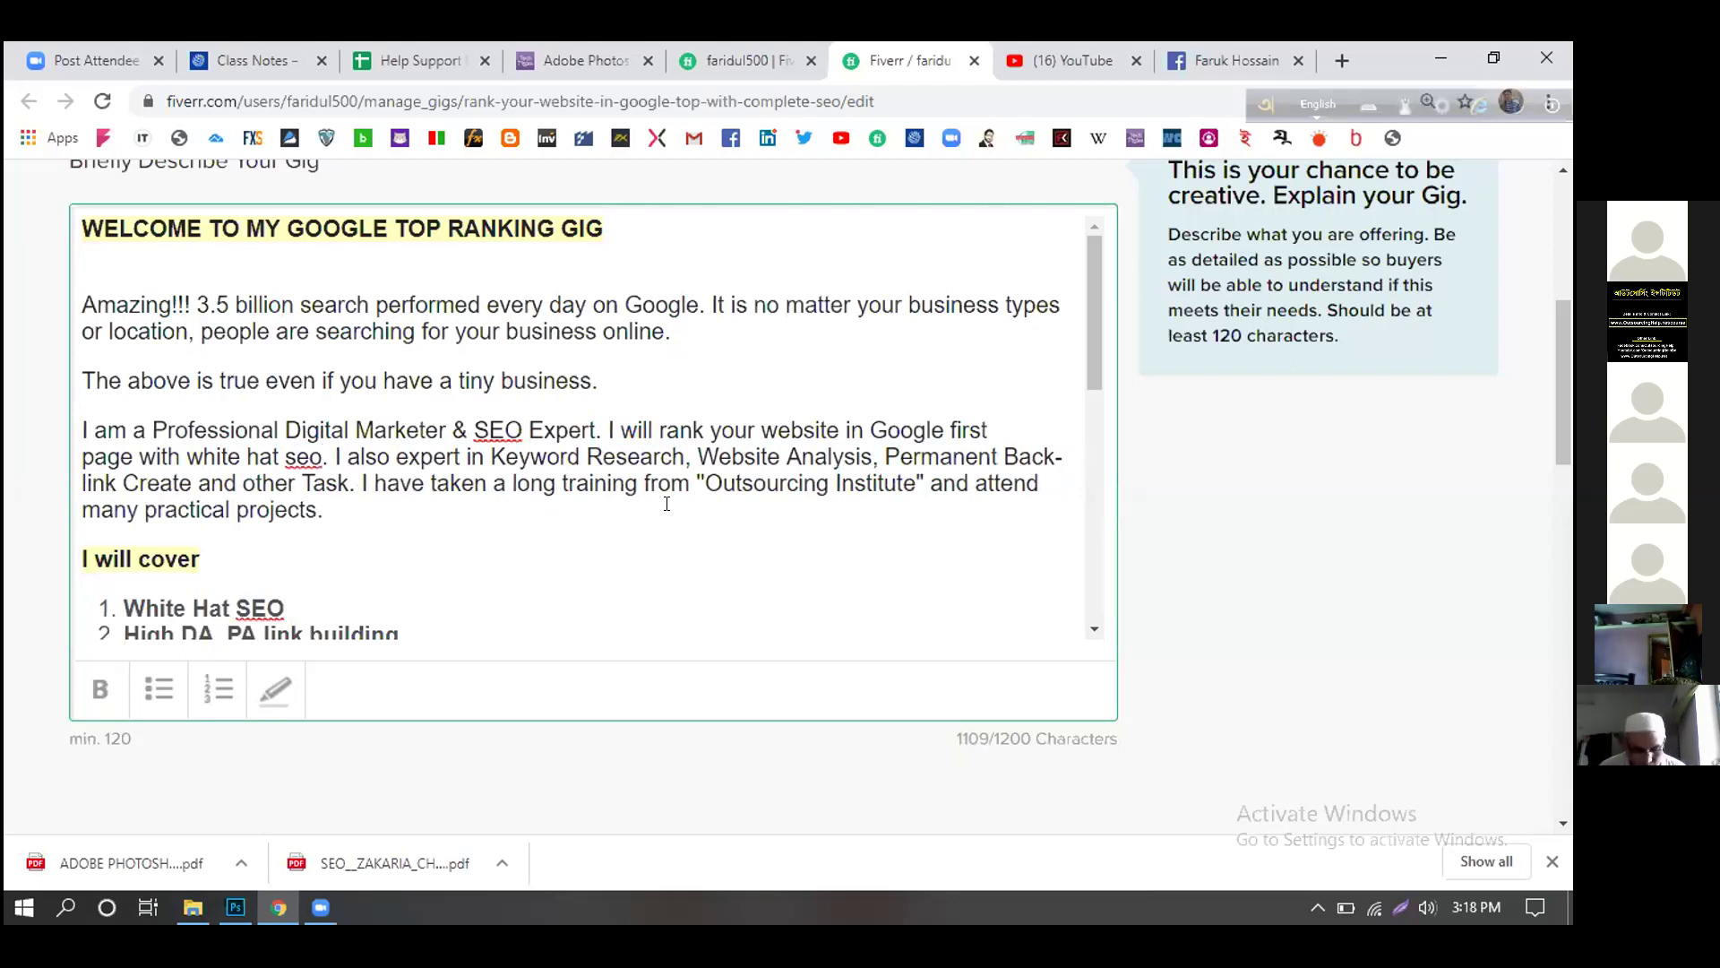
{"action": "key", "text": "BackSpace"}
{"action": "key", "text": "BackSpace"}
{"action": "key", "text": "BackSpace"}
{"action": "type", "text": "SE"}
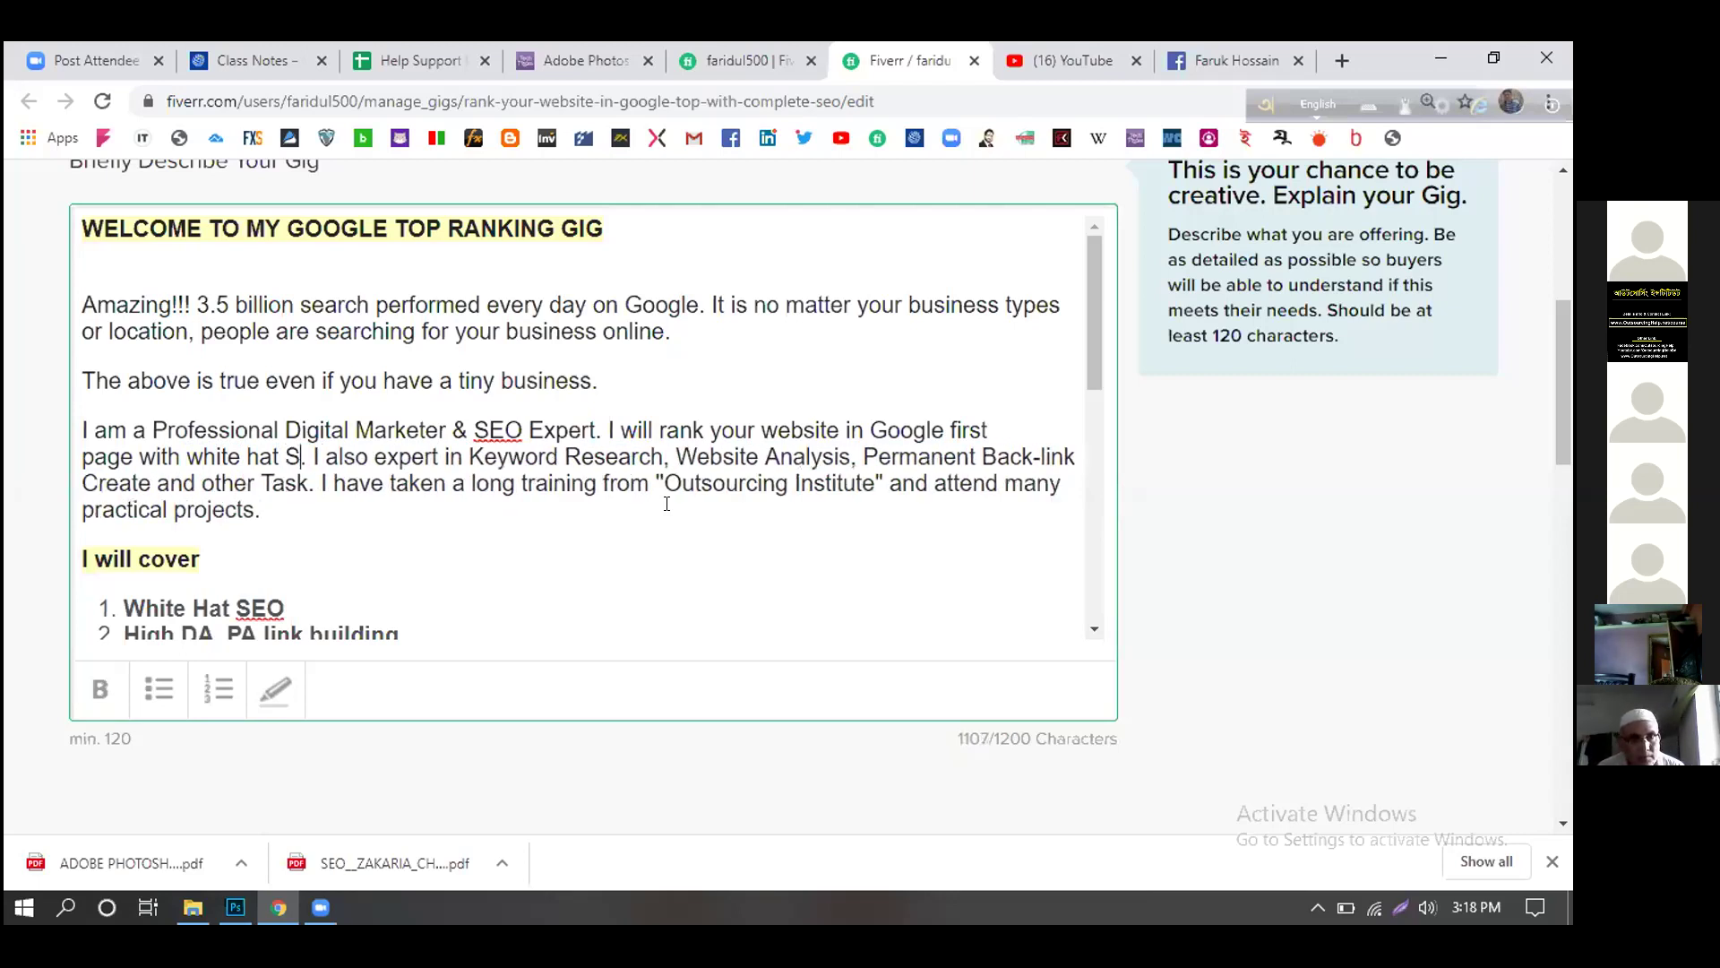
{"action": "type", "text": "O"}
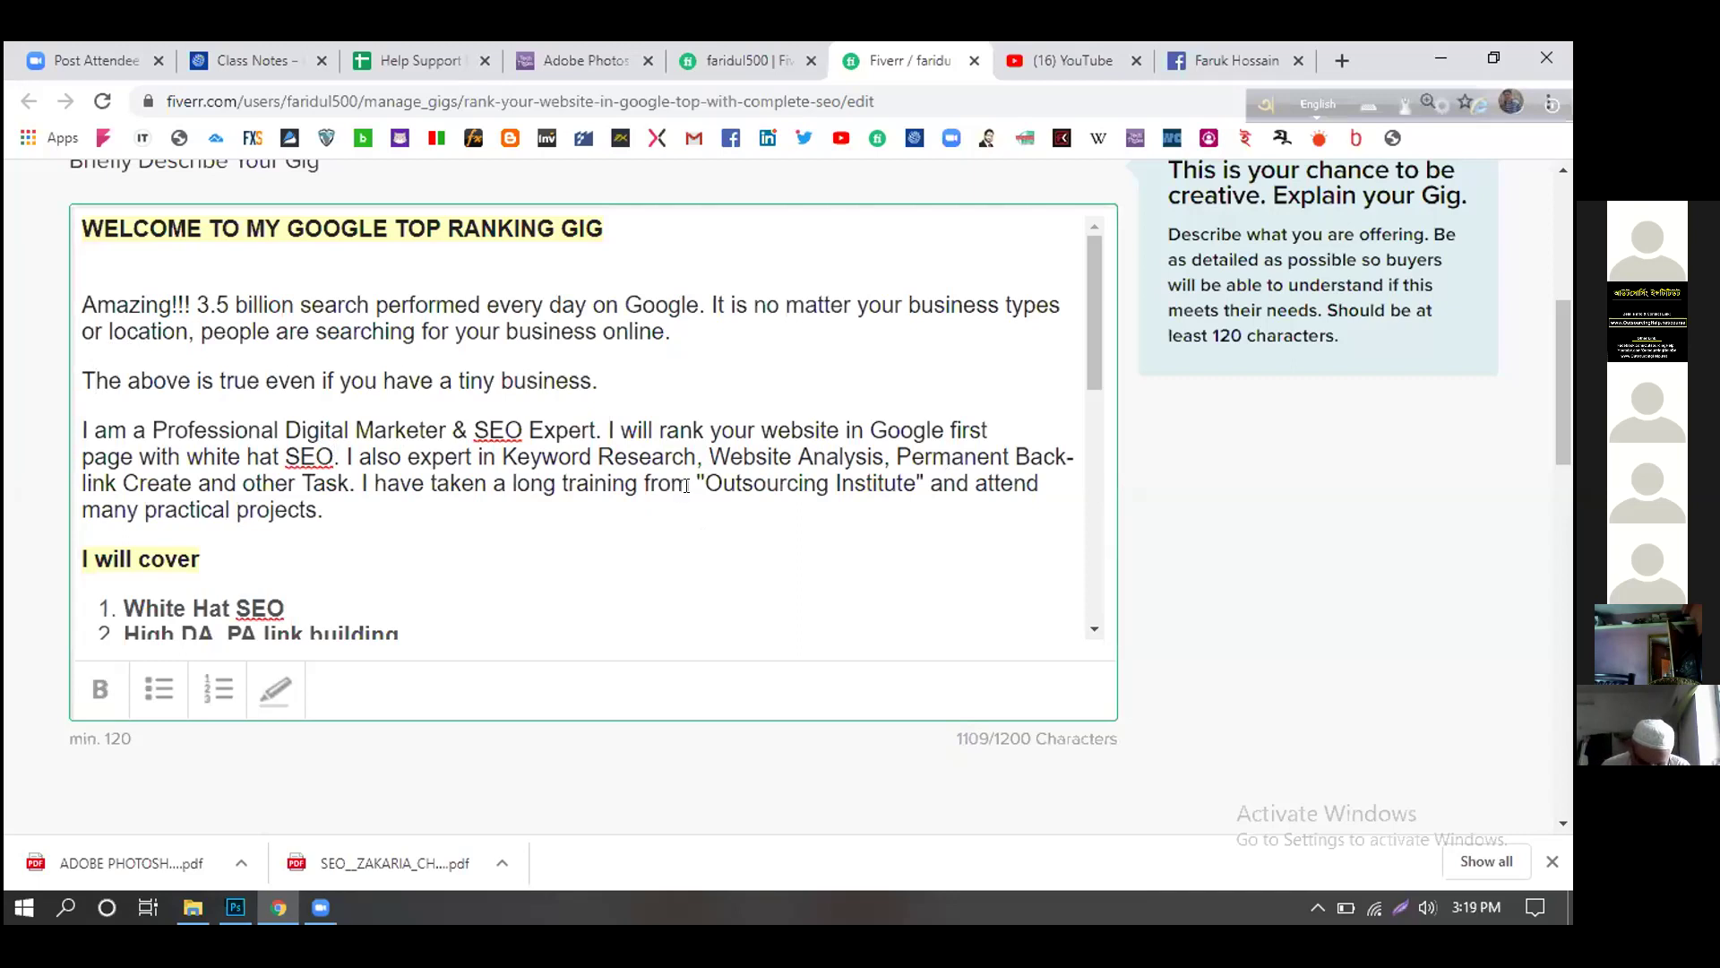
- Save the description and go to Requirements, asking for link, key words and product description
{"action": "scroll", "coordinate": [685, 485], "scroll_direction": "down", "scroll_amount": 5}
{"action": "scroll", "coordinate": [1155, 774], "scroll_direction": "down", "scroll_amount": 2}
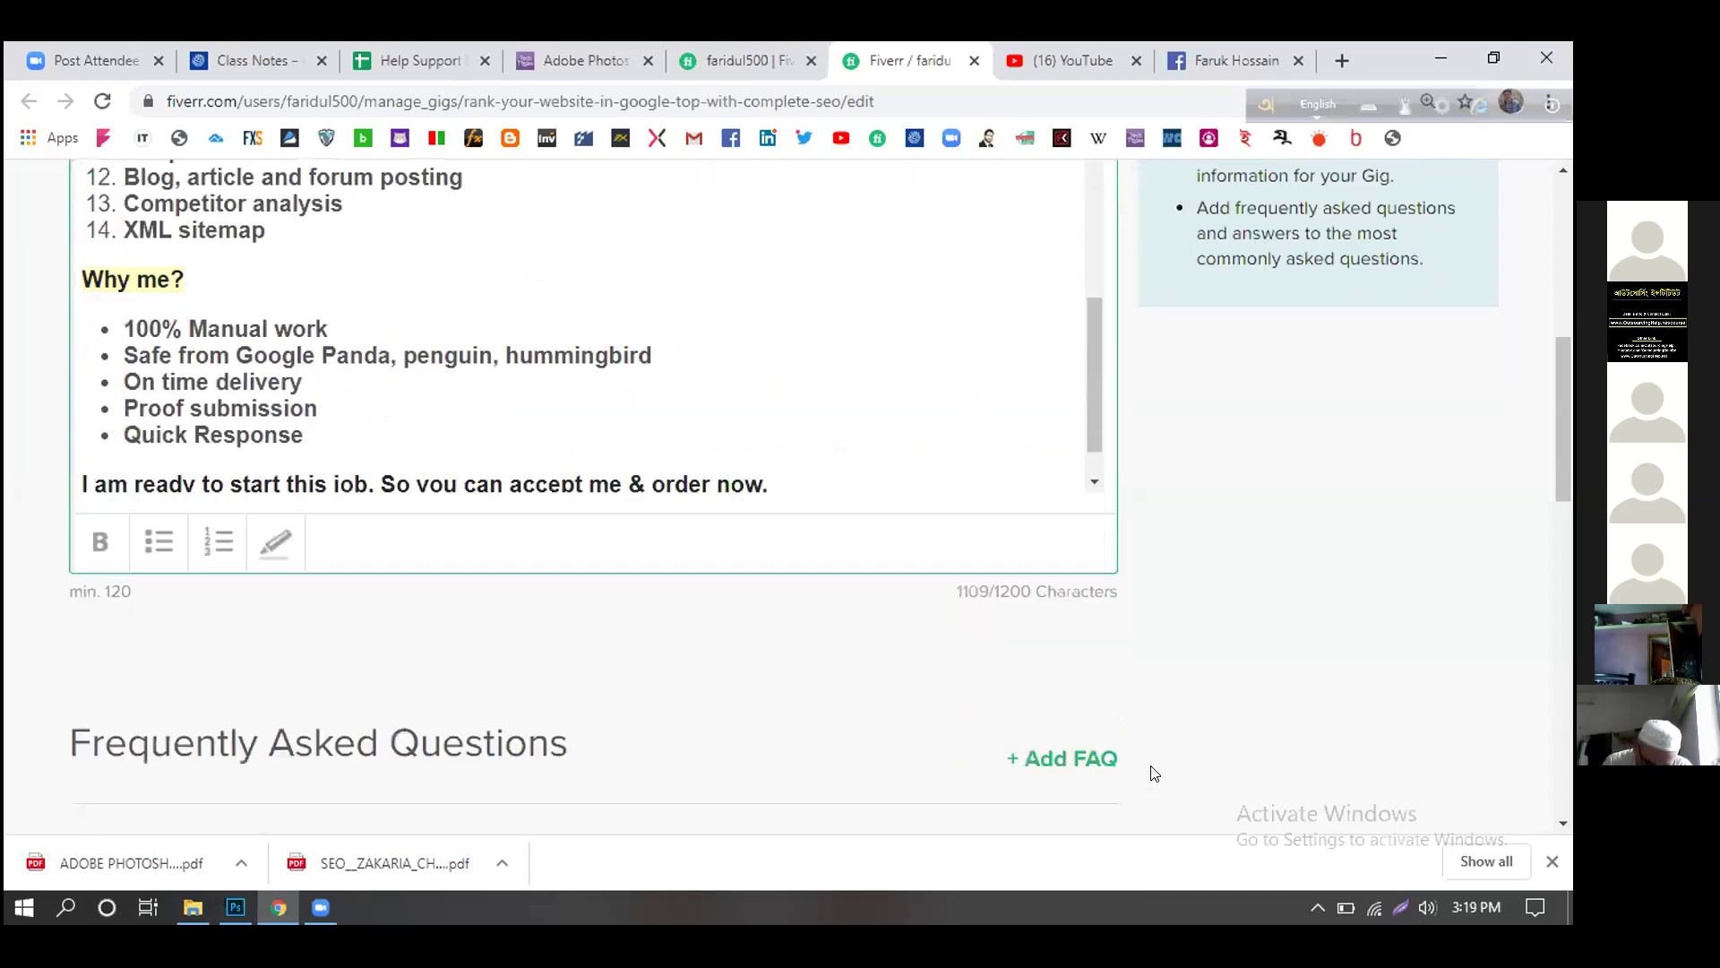
{"action": "scroll", "coordinate": [1155, 773], "scroll_direction": "down", "scroll_amount": 7}
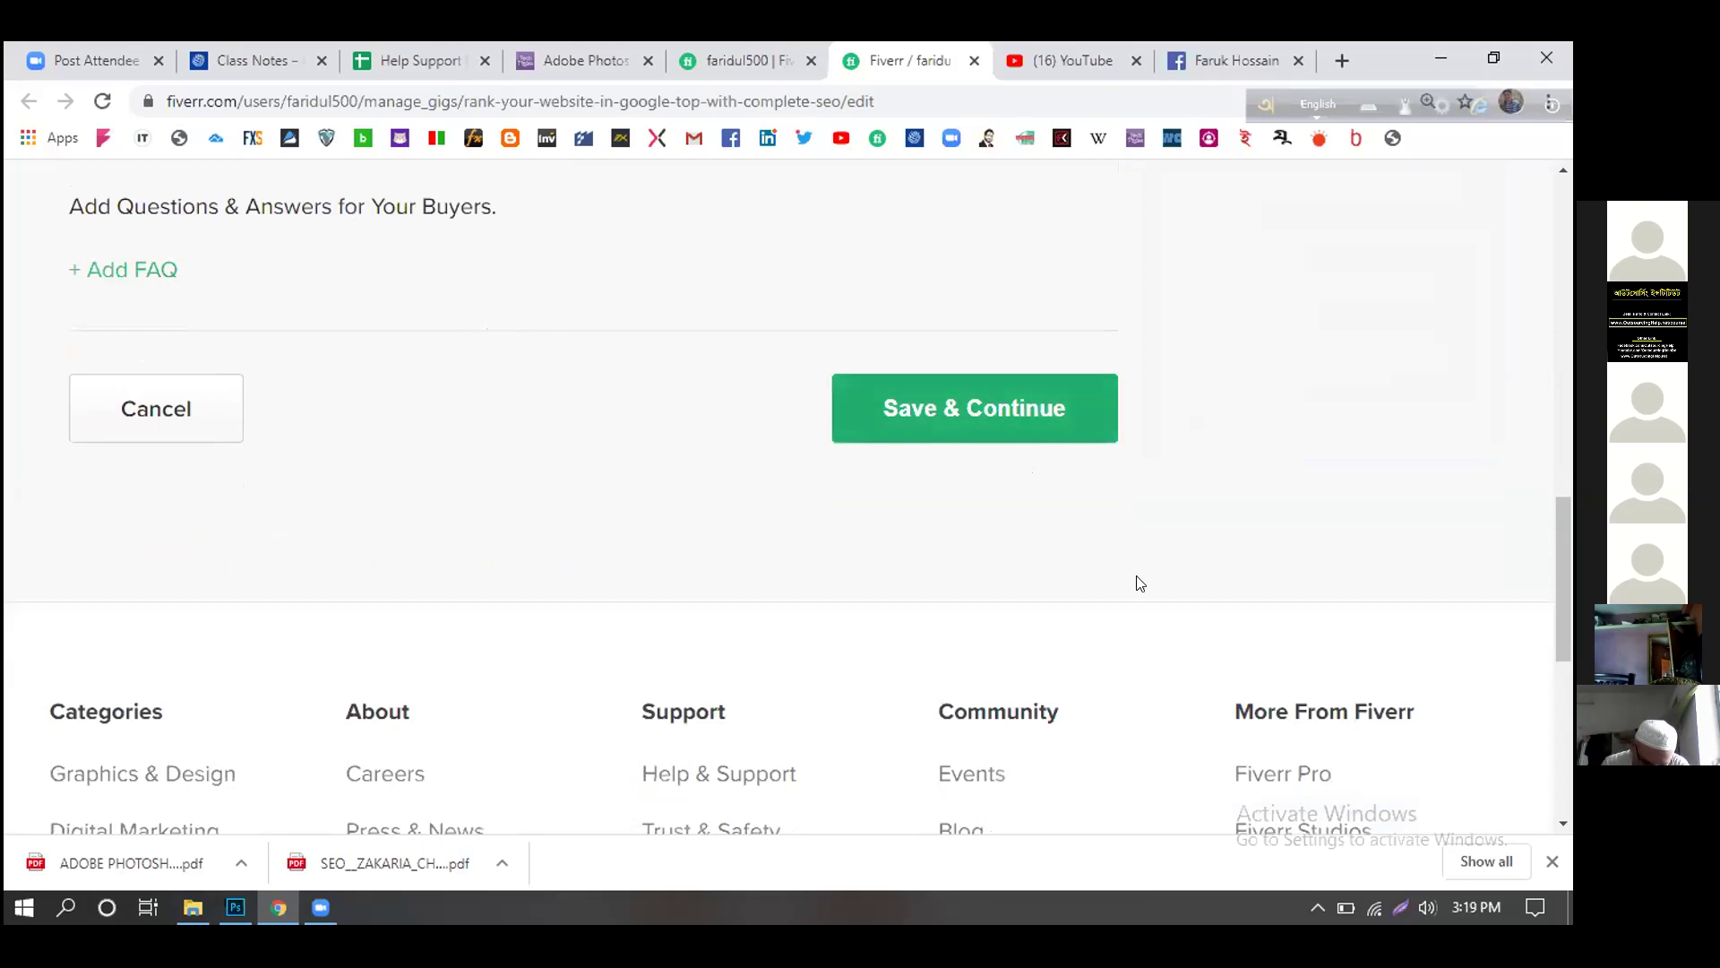
{"action": "key", "text": "Return"}
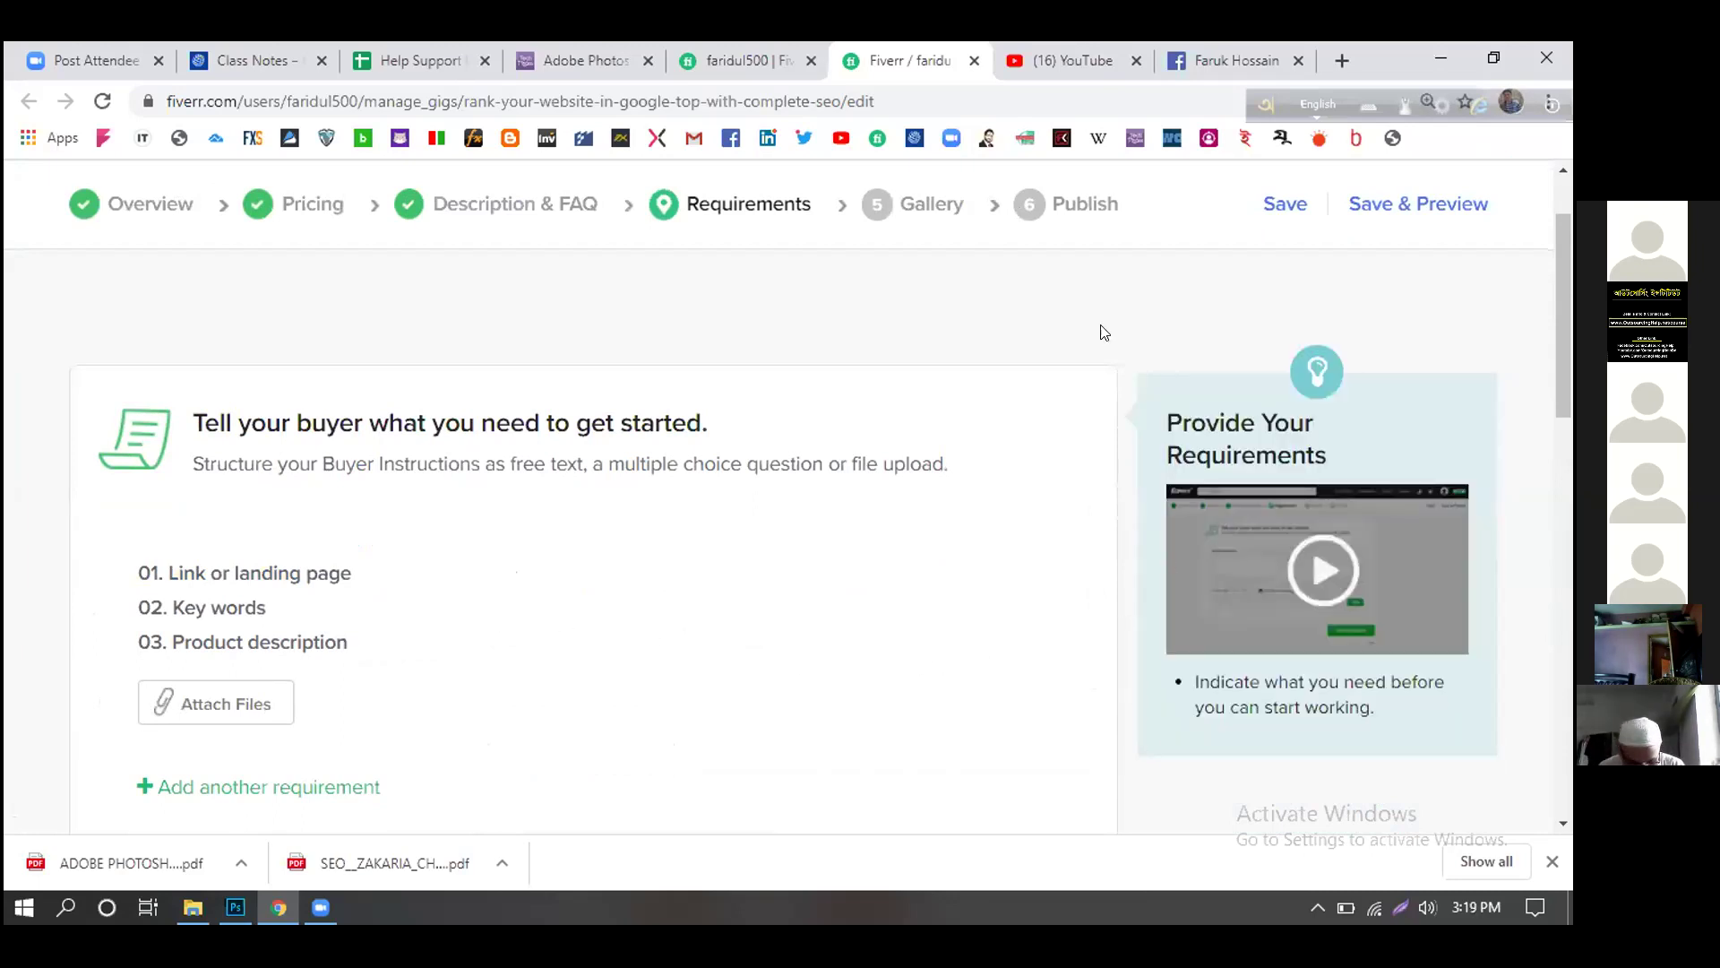
{"action": "scroll", "coordinate": [1156, 779], "scroll_direction": "down", "scroll_amount": 1}
- Save the gig's requirements and move on to the Gallery step
{"action": "scroll", "coordinate": [1167, 787], "scroll_direction": "down", "scroll_amount": 2}
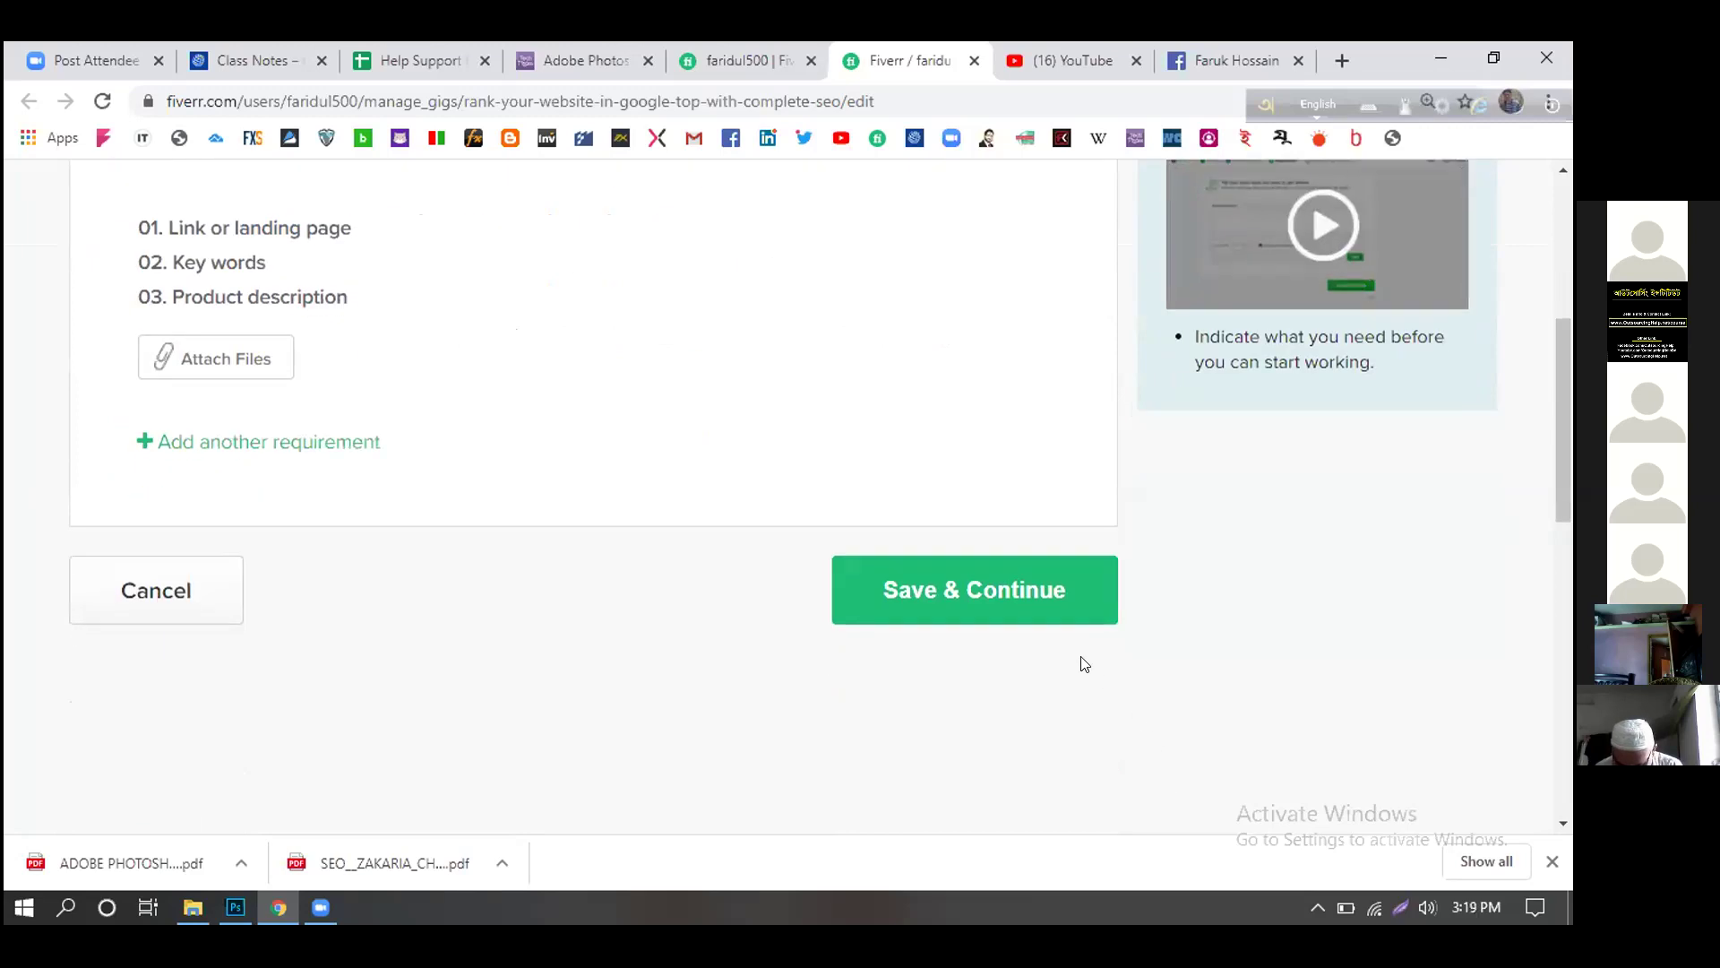
{"action": "left_click", "coordinate": [1015, 609]}
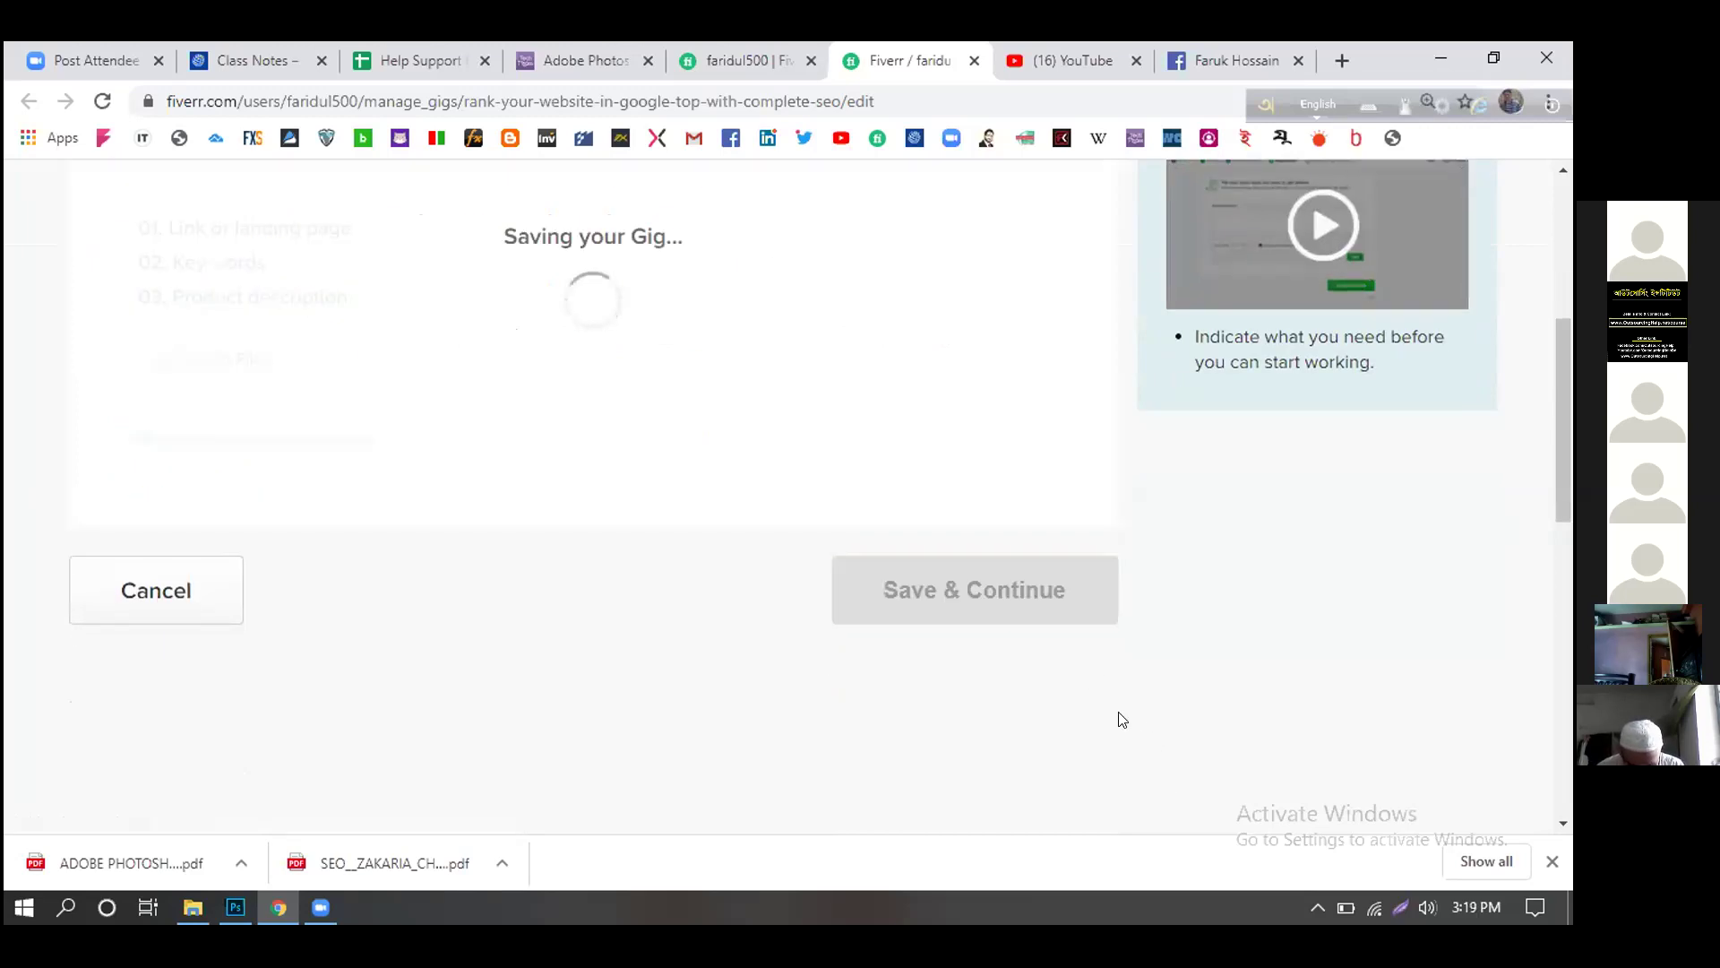
{"action": "scroll", "coordinate": [1138, 721], "scroll_direction": "down", "scroll_amount": 2}
{"action": "scroll", "coordinate": [1134, 715], "scroll_direction": "down", "scroll_amount": 5}
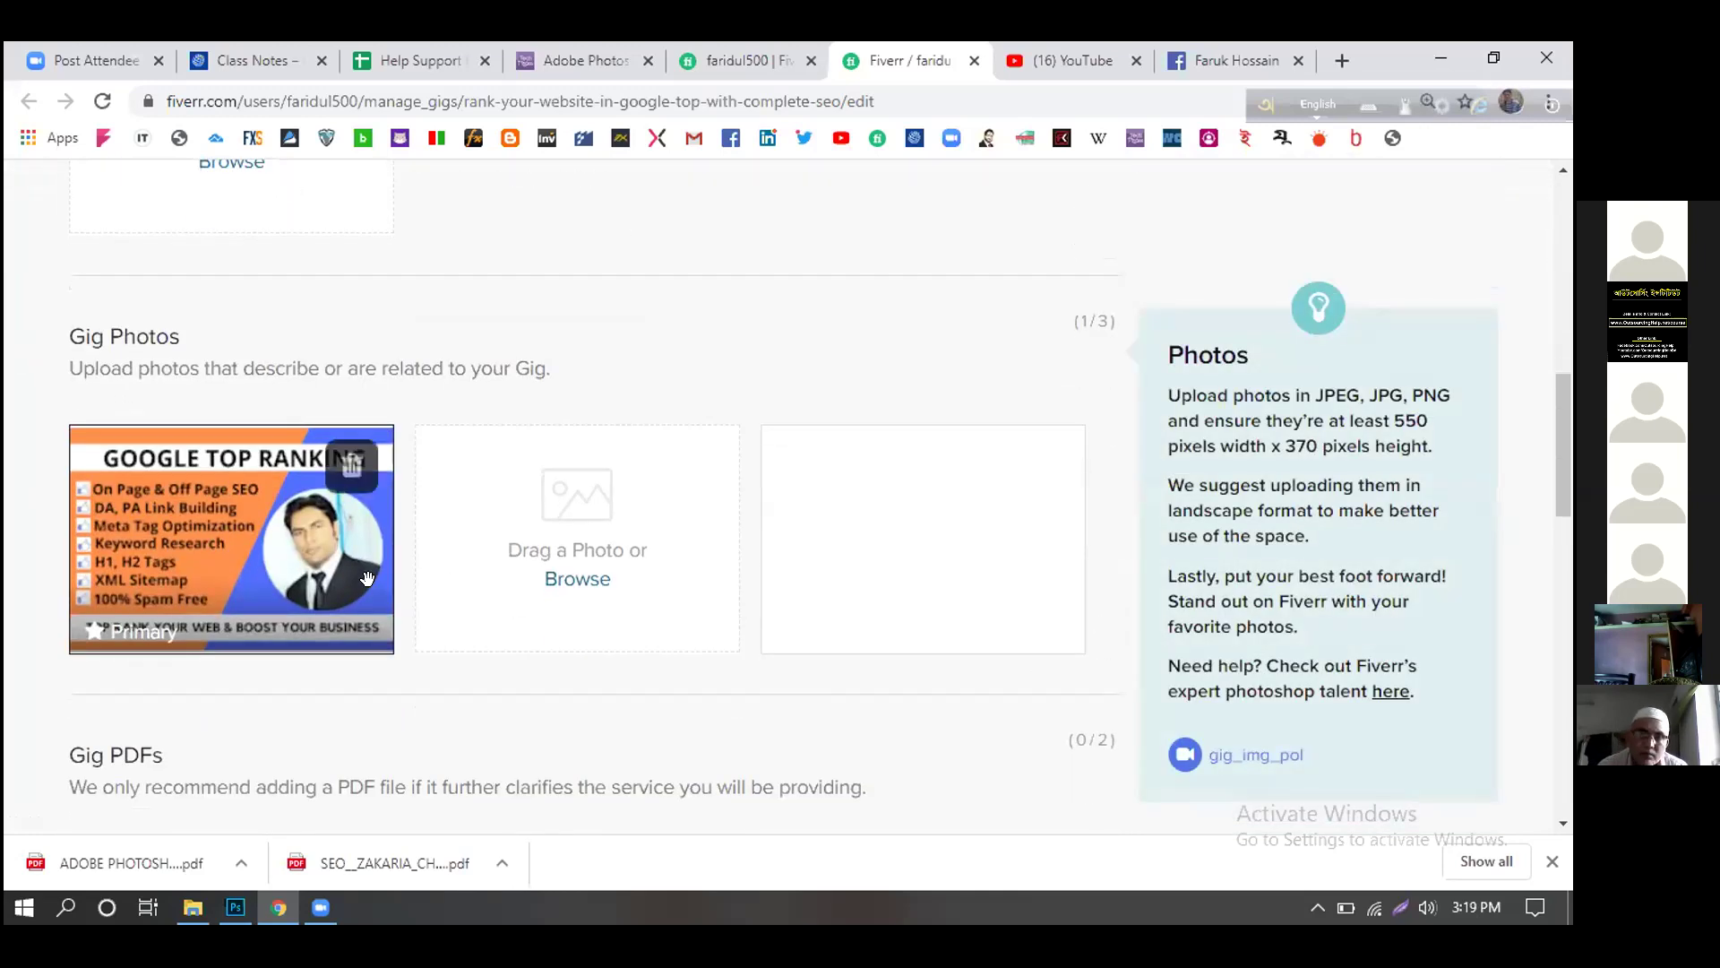
- Review the Gallery's single gig photo and save it to reach the Publish step
{"action": "mouse_move", "coordinate": [806, 807]}
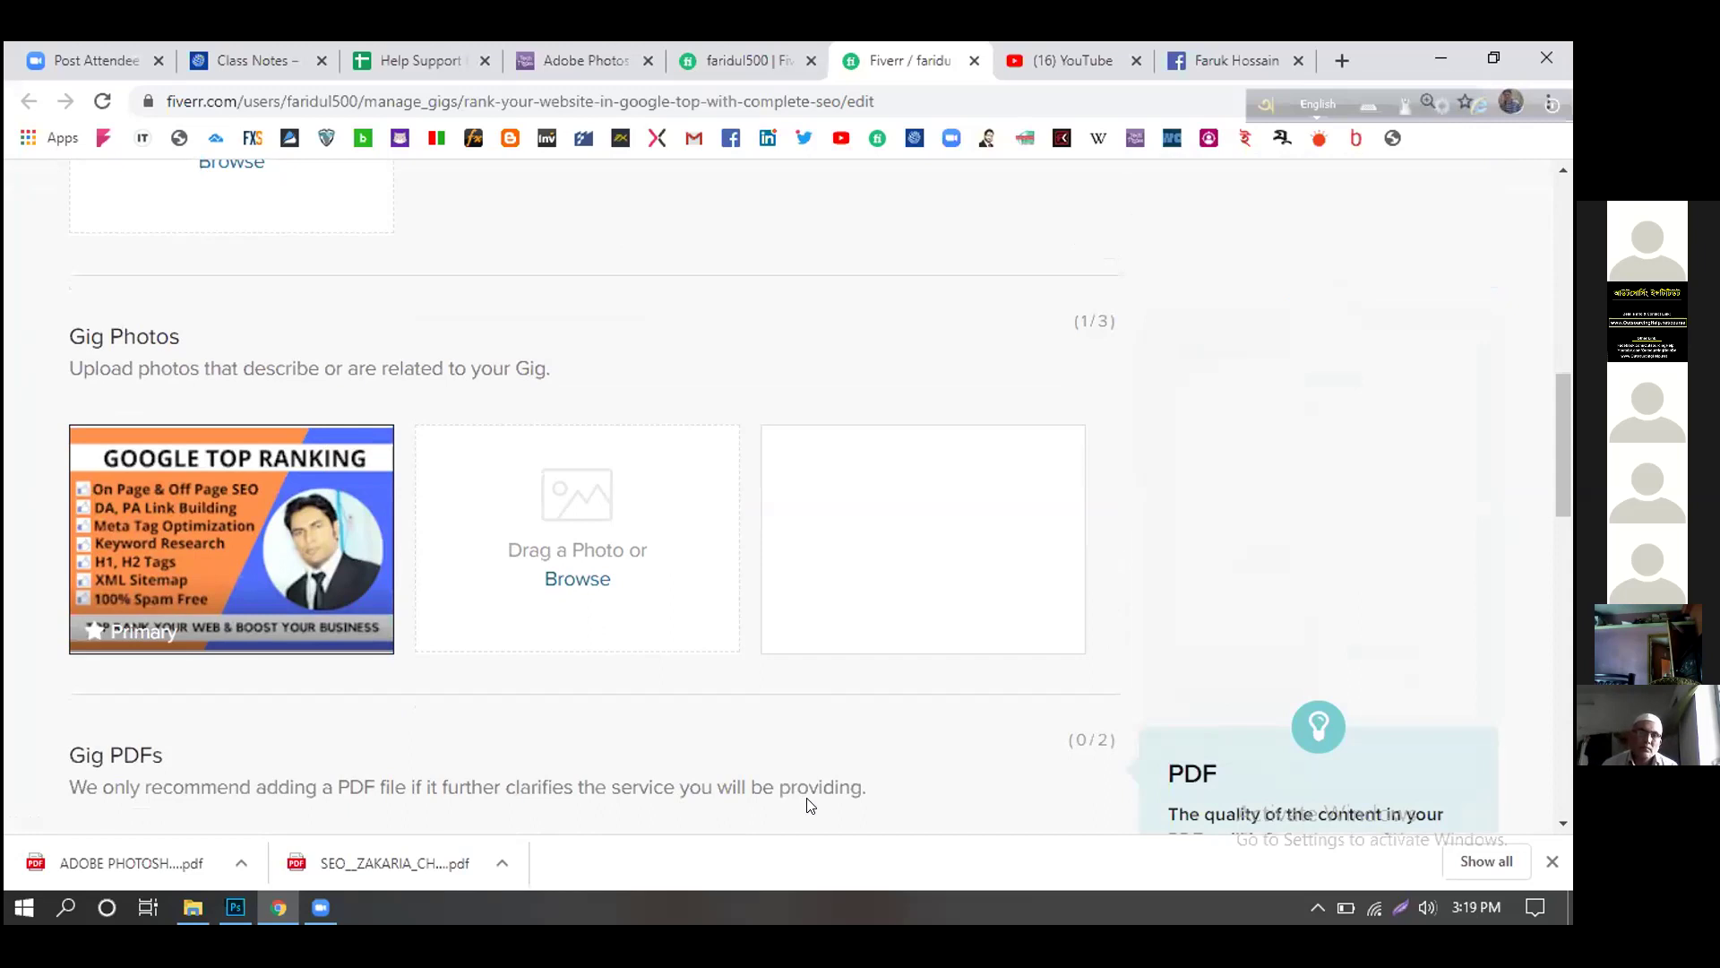
{"action": "scroll", "coordinate": [976, 762], "scroll_direction": "up", "scroll_amount": 6}
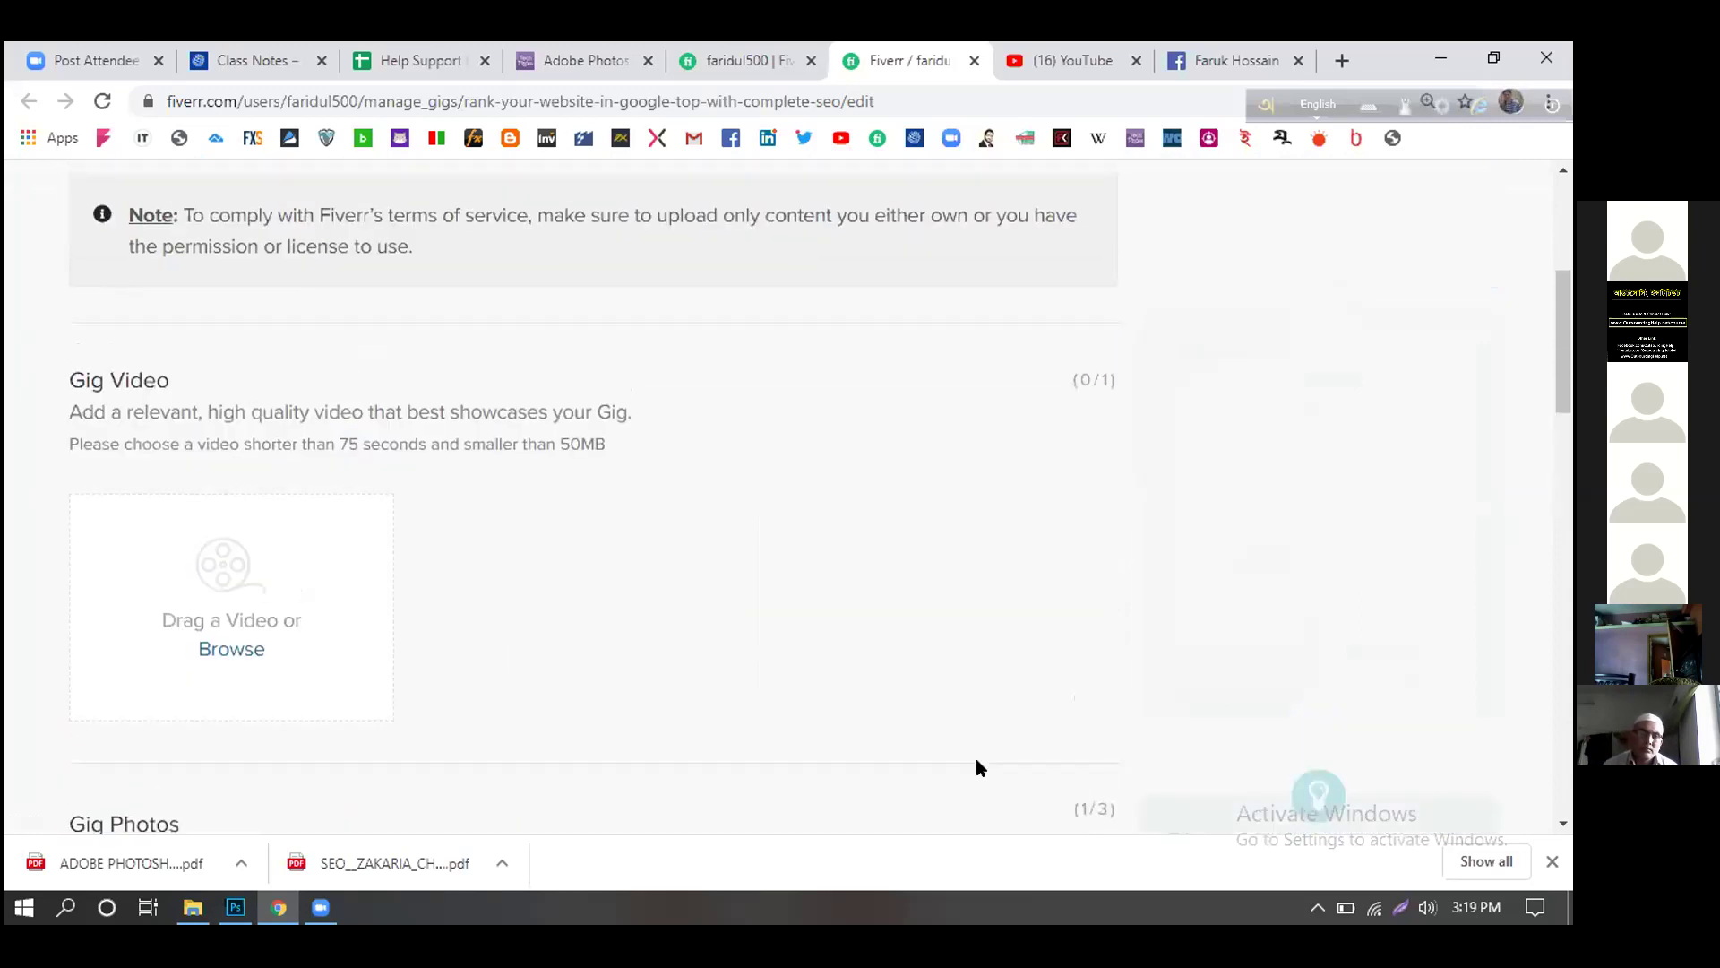
{"action": "scroll", "coordinate": [966, 735], "scroll_direction": "up", "scroll_amount": 2}
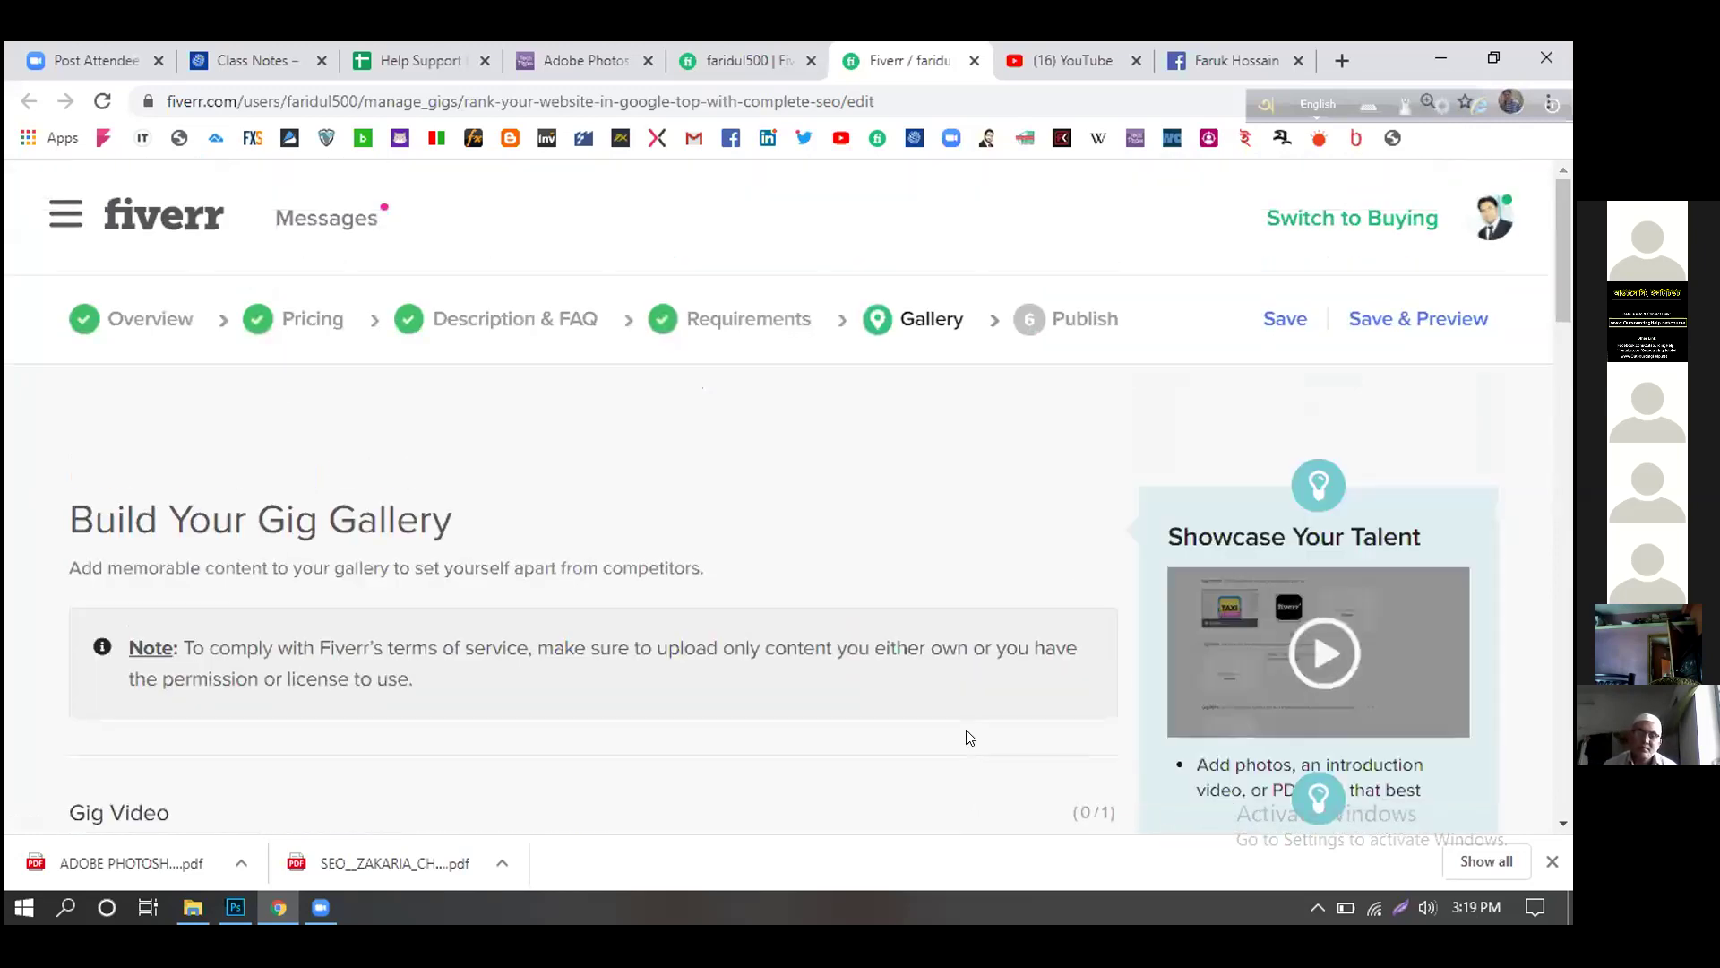
{"action": "scroll", "coordinate": [968, 728], "scroll_direction": "down", "scroll_amount": 10}
{"action": "scroll", "coordinate": [970, 728], "scroll_direction": "down", "scroll_amount": 5}
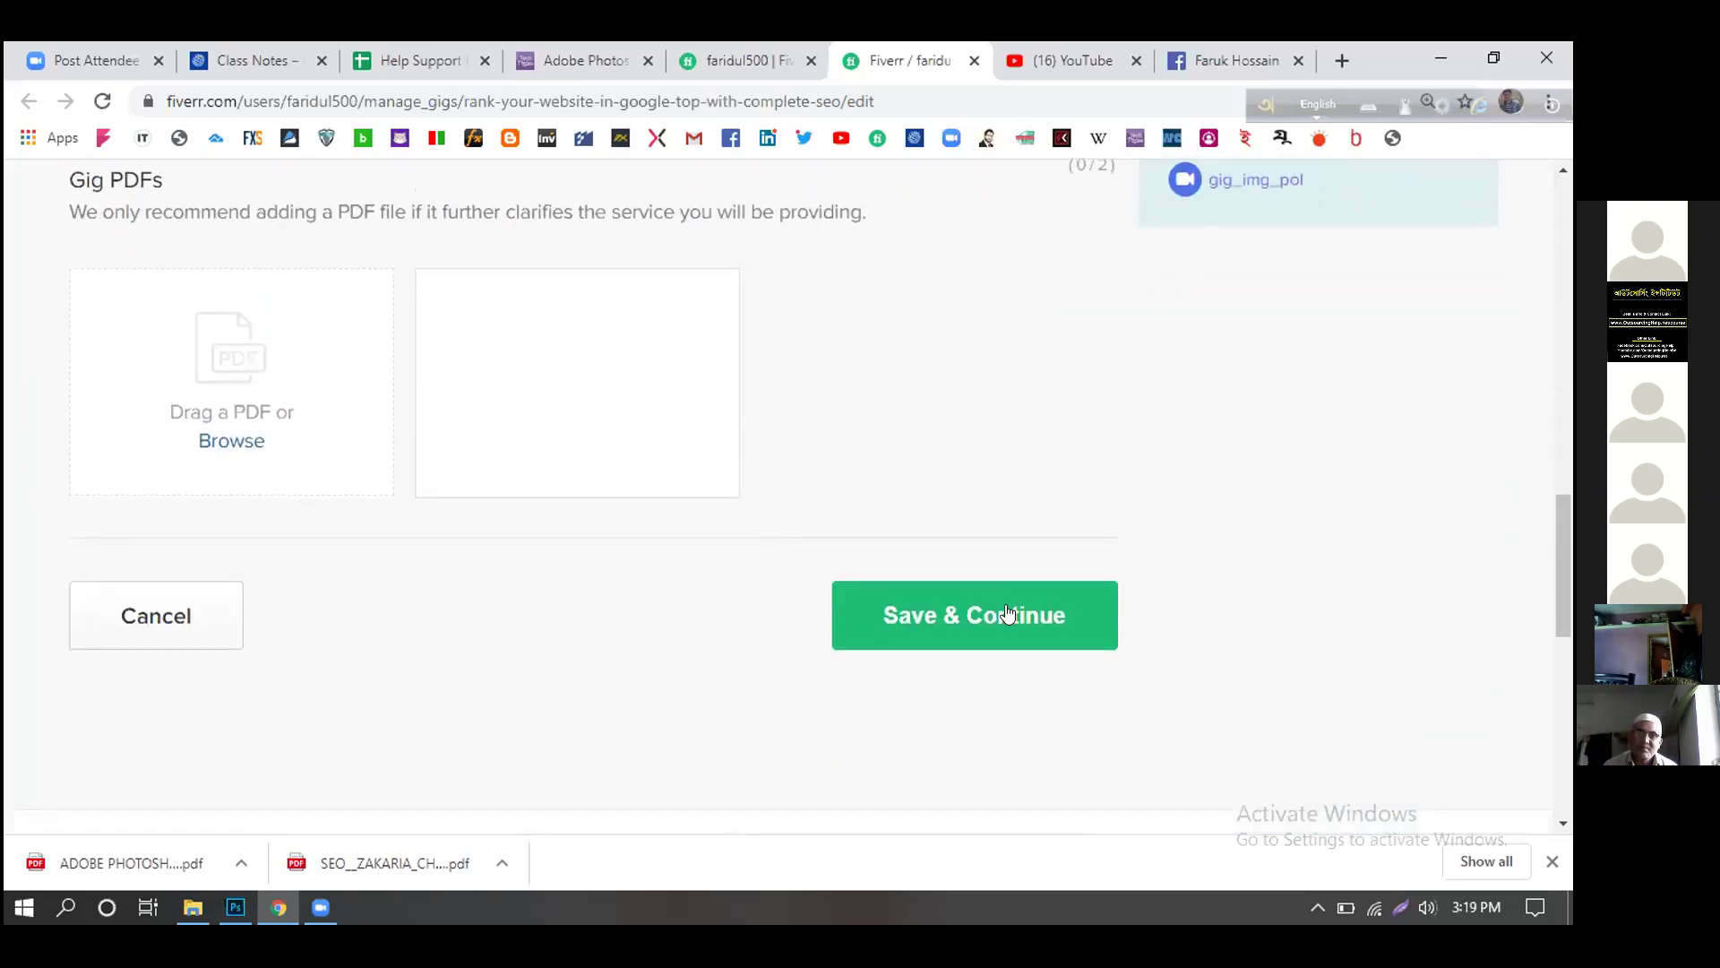
{"action": "left_click", "coordinate": [1004, 616]}
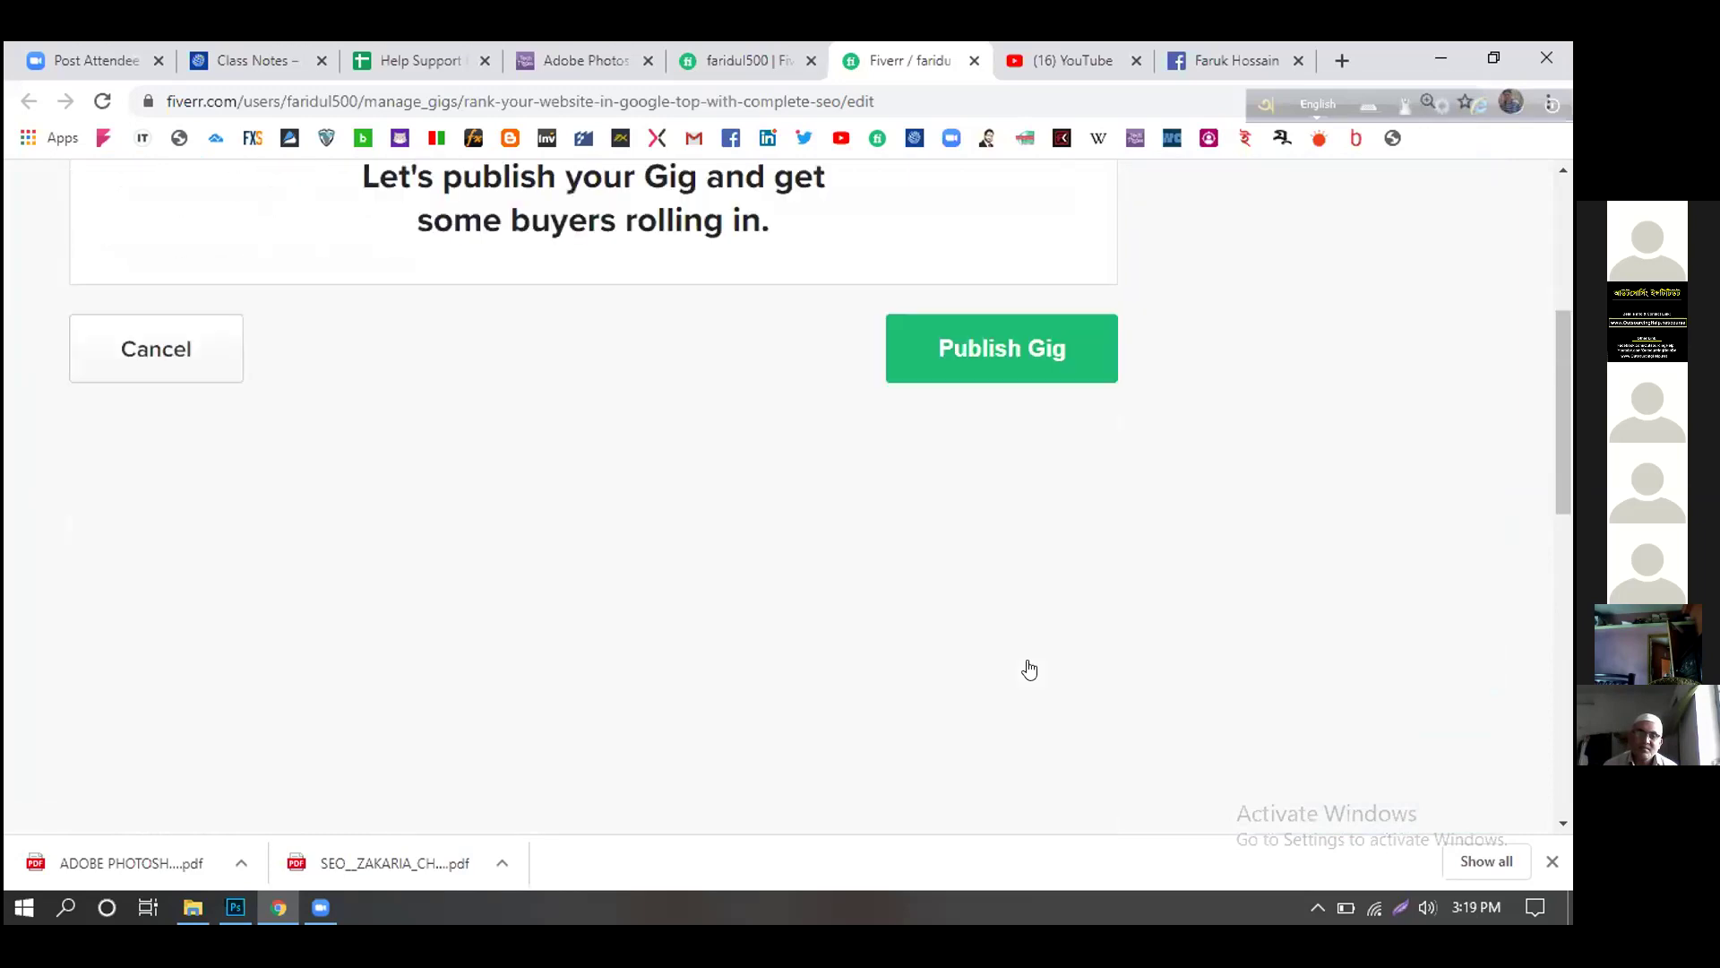
{"action": "scroll", "coordinate": [1154, 667], "scroll_direction": "down", "scroll_amount": 1}
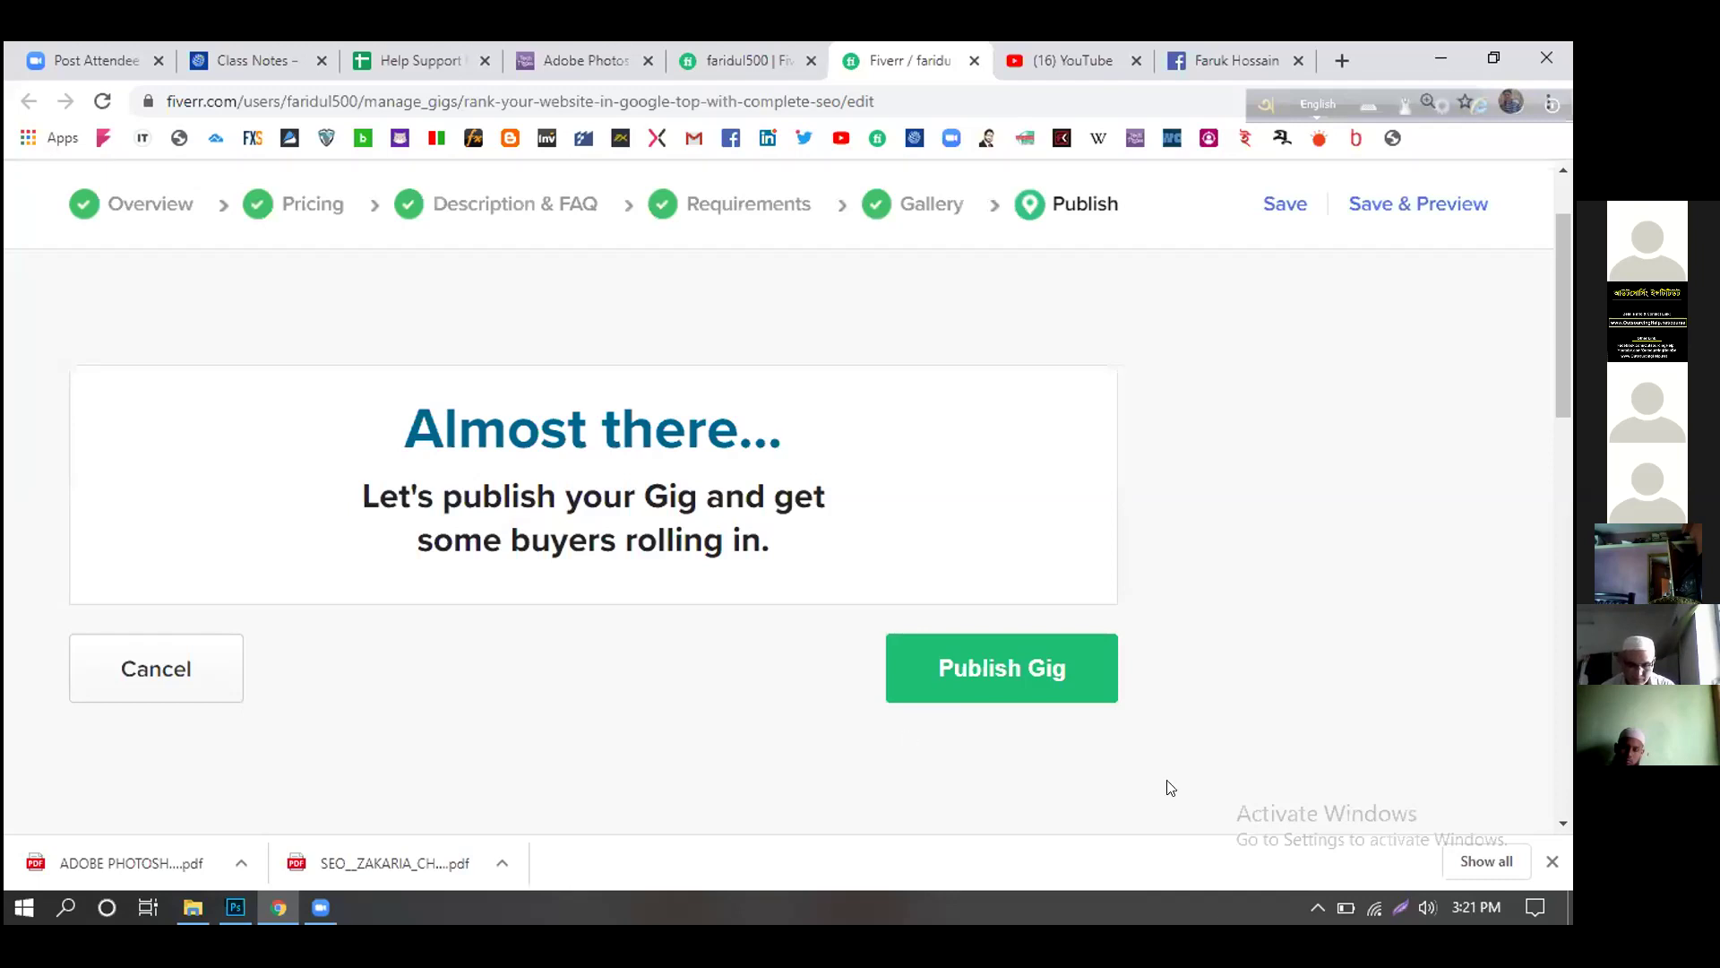
- Scroll the gig's Publish page before the meeting's participant view takes over
{"action": "scroll", "coordinate": [1190, 679], "scroll_direction": "down", "scroll_amount": 5}
{"action": "scroll", "coordinate": [1190, 683], "scroll_direction": "up", "scroll_amount": 5}
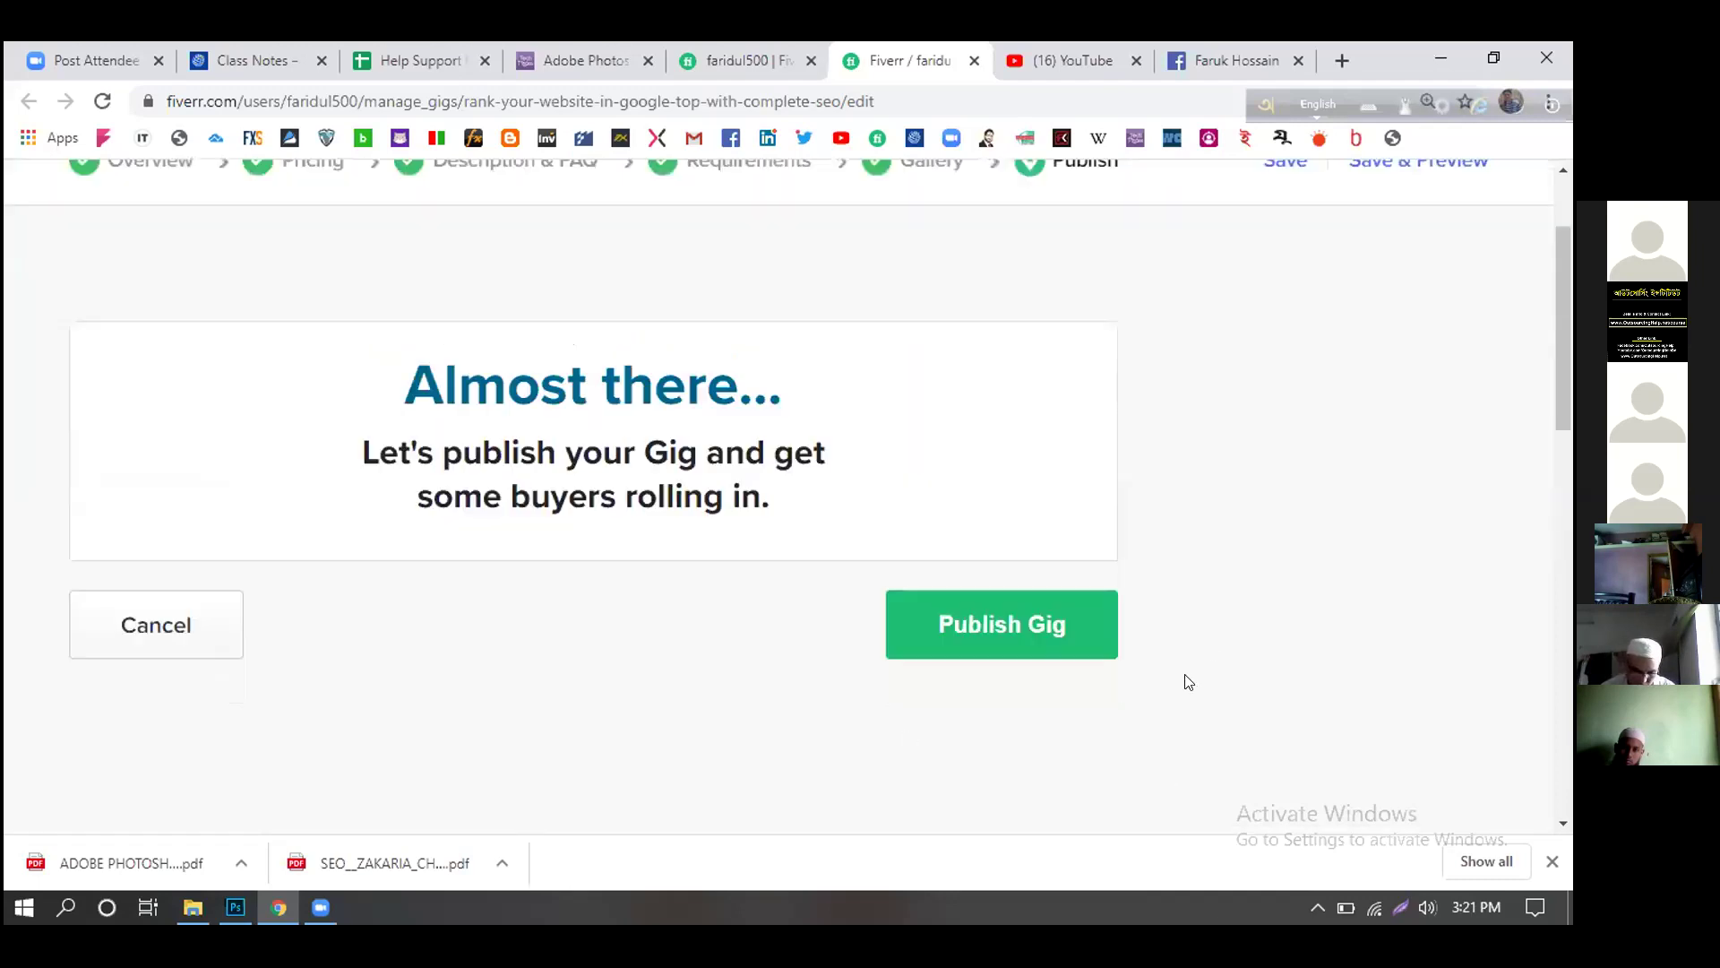
{"action": "scroll", "coordinate": [1191, 681], "scroll_direction": "up", "scroll_amount": 2}
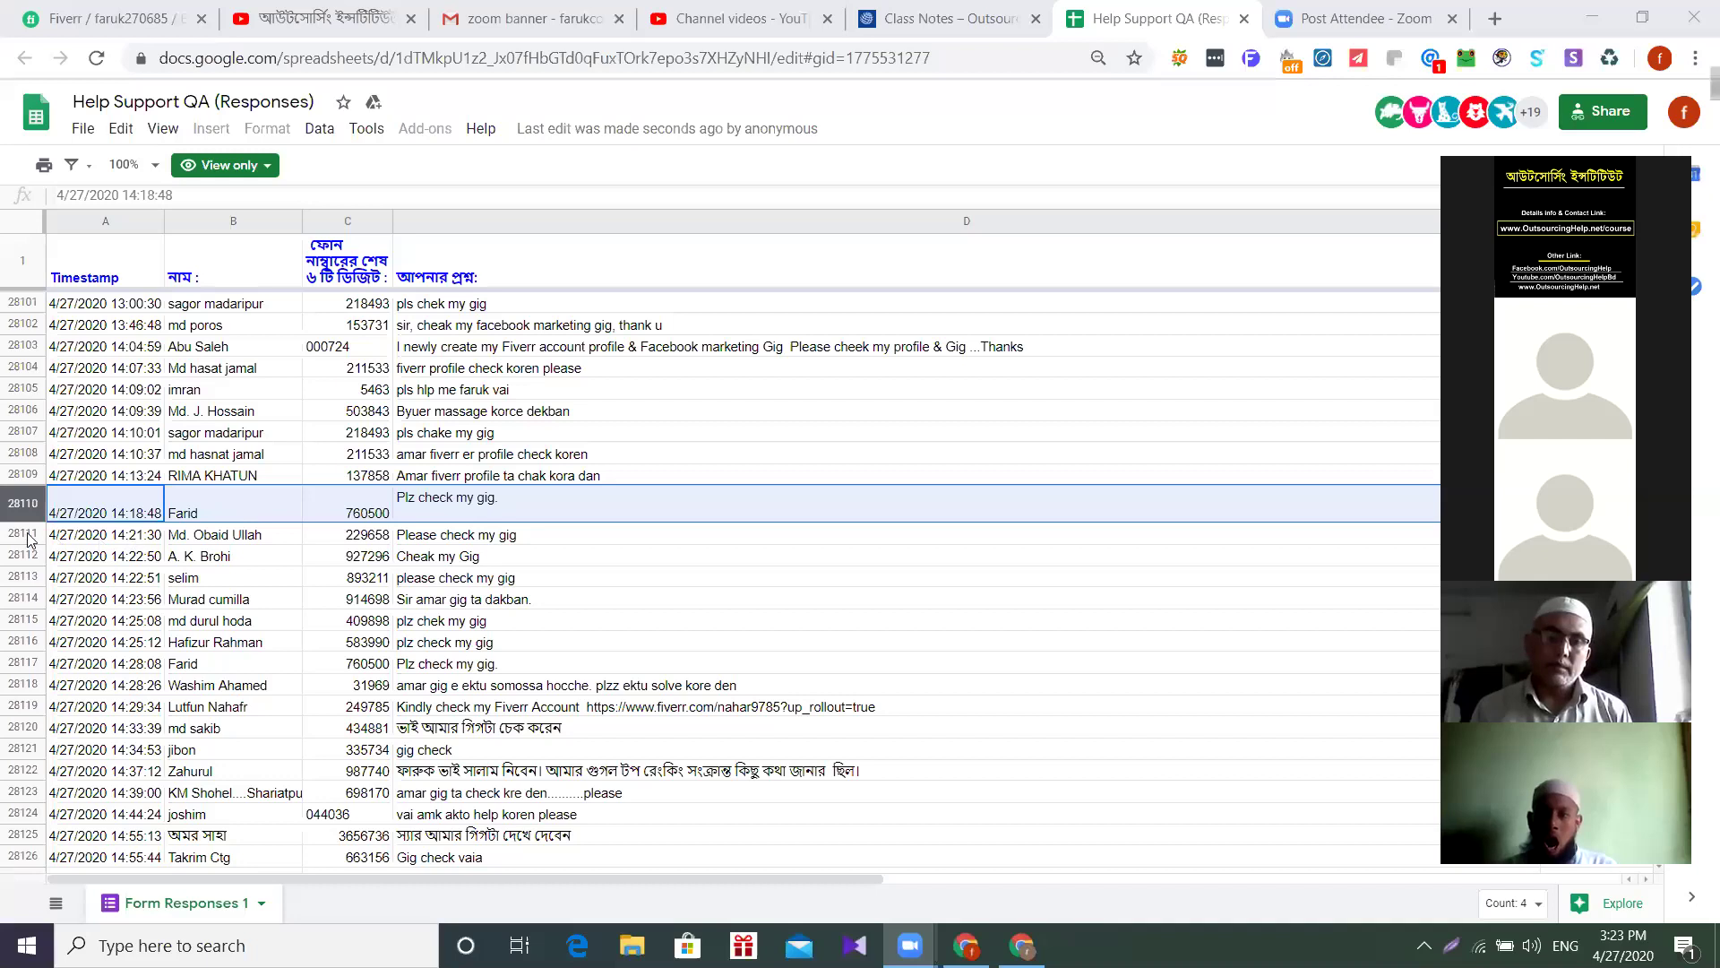
- Show the student's shared screen with the Facebook gig's Requirements: website link, Facebook link, product image, description
{"action": "left_click", "coordinate": [26, 537]}
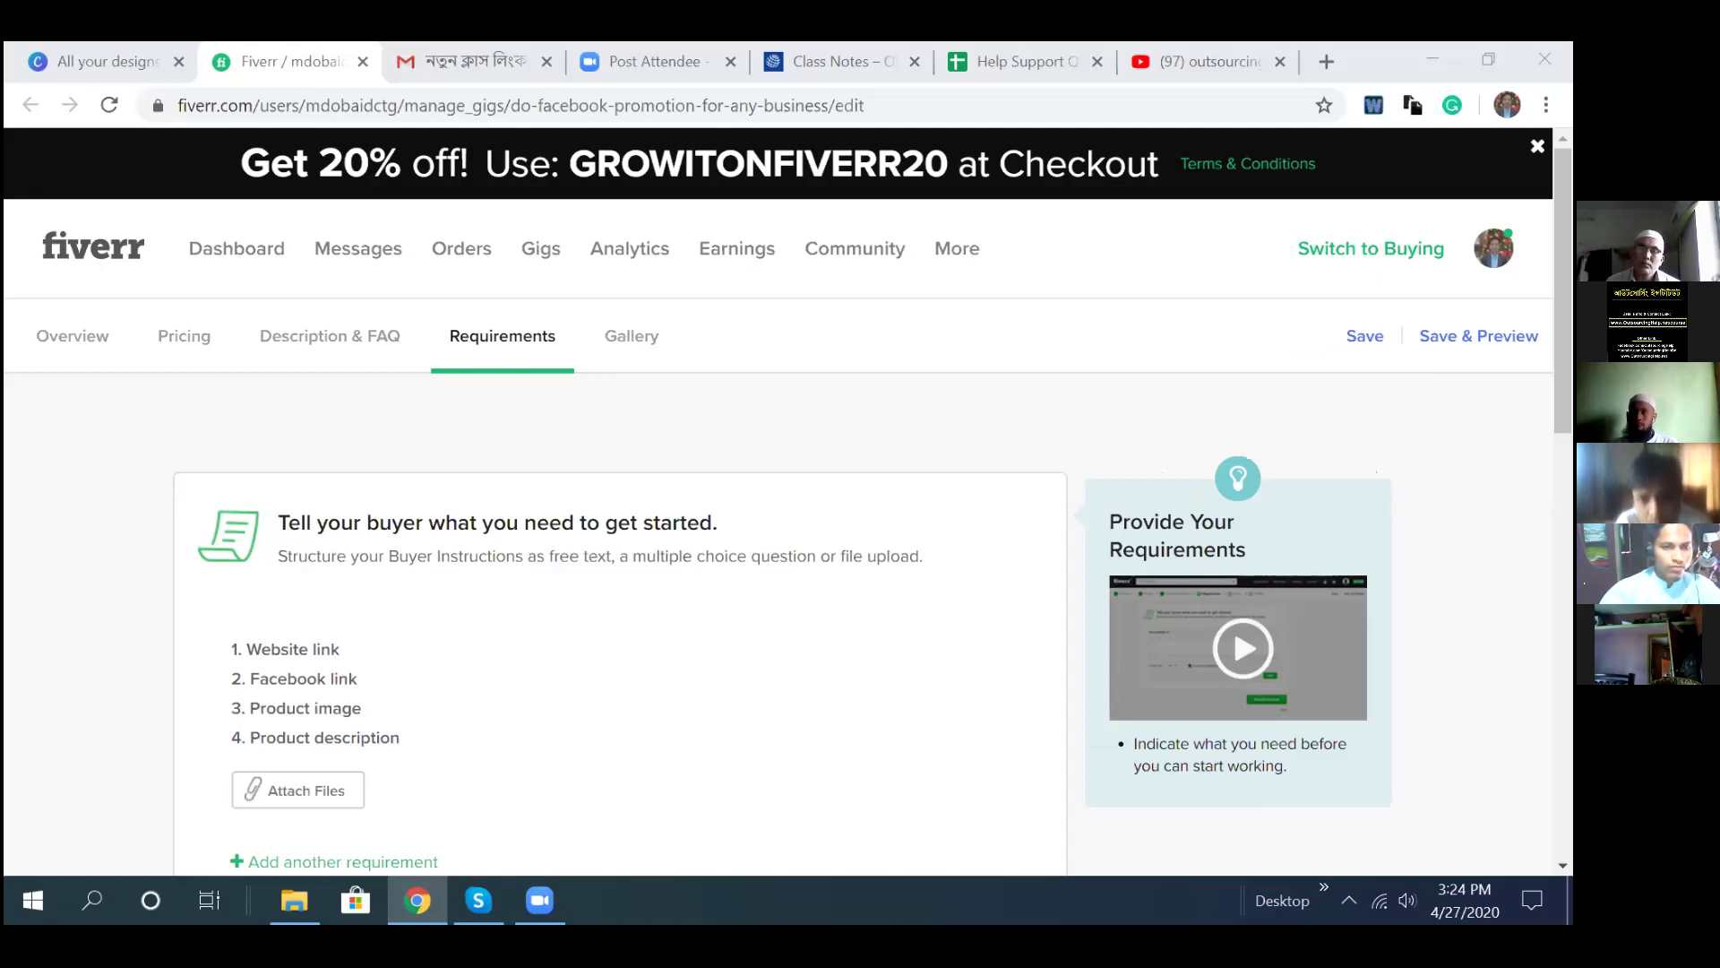
- Review the Facebook gig's buyer requirements, then reach the Gallery step with no gig video yet (0/1)
{"action": "mouse_move", "coordinate": [672, 615]}
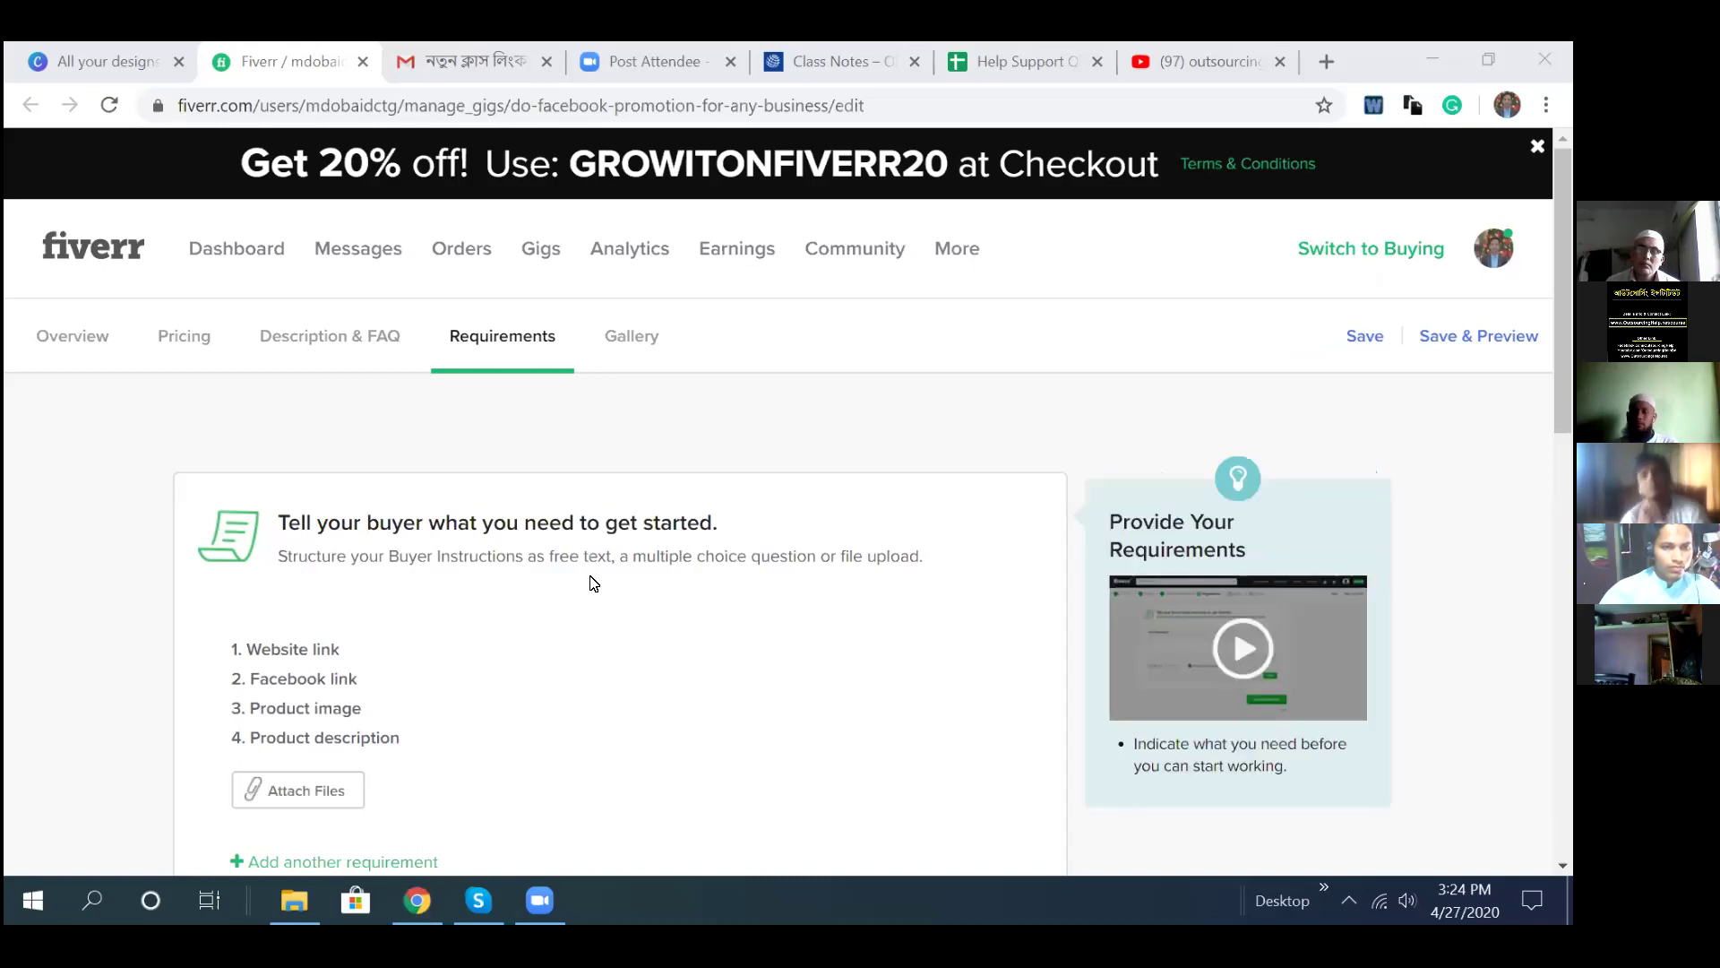
{"action": "mouse_move", "coordinate": [683, 707]}
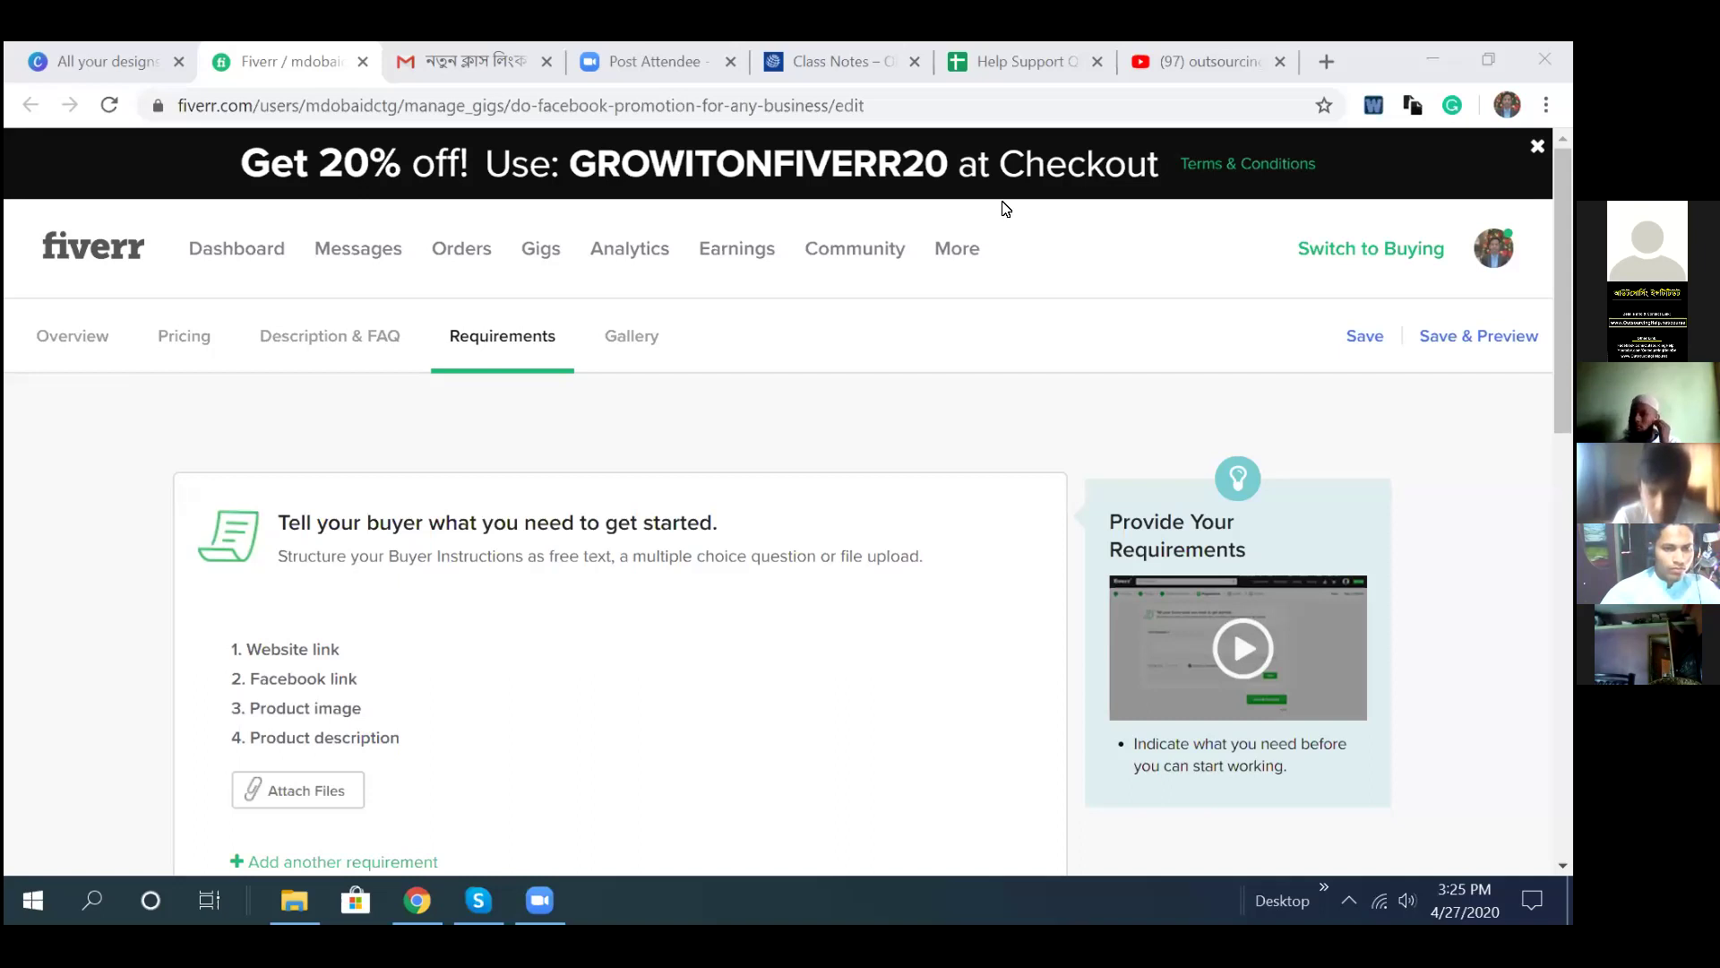
{"action": "mouse_move", "coordinate": [277, 831]}
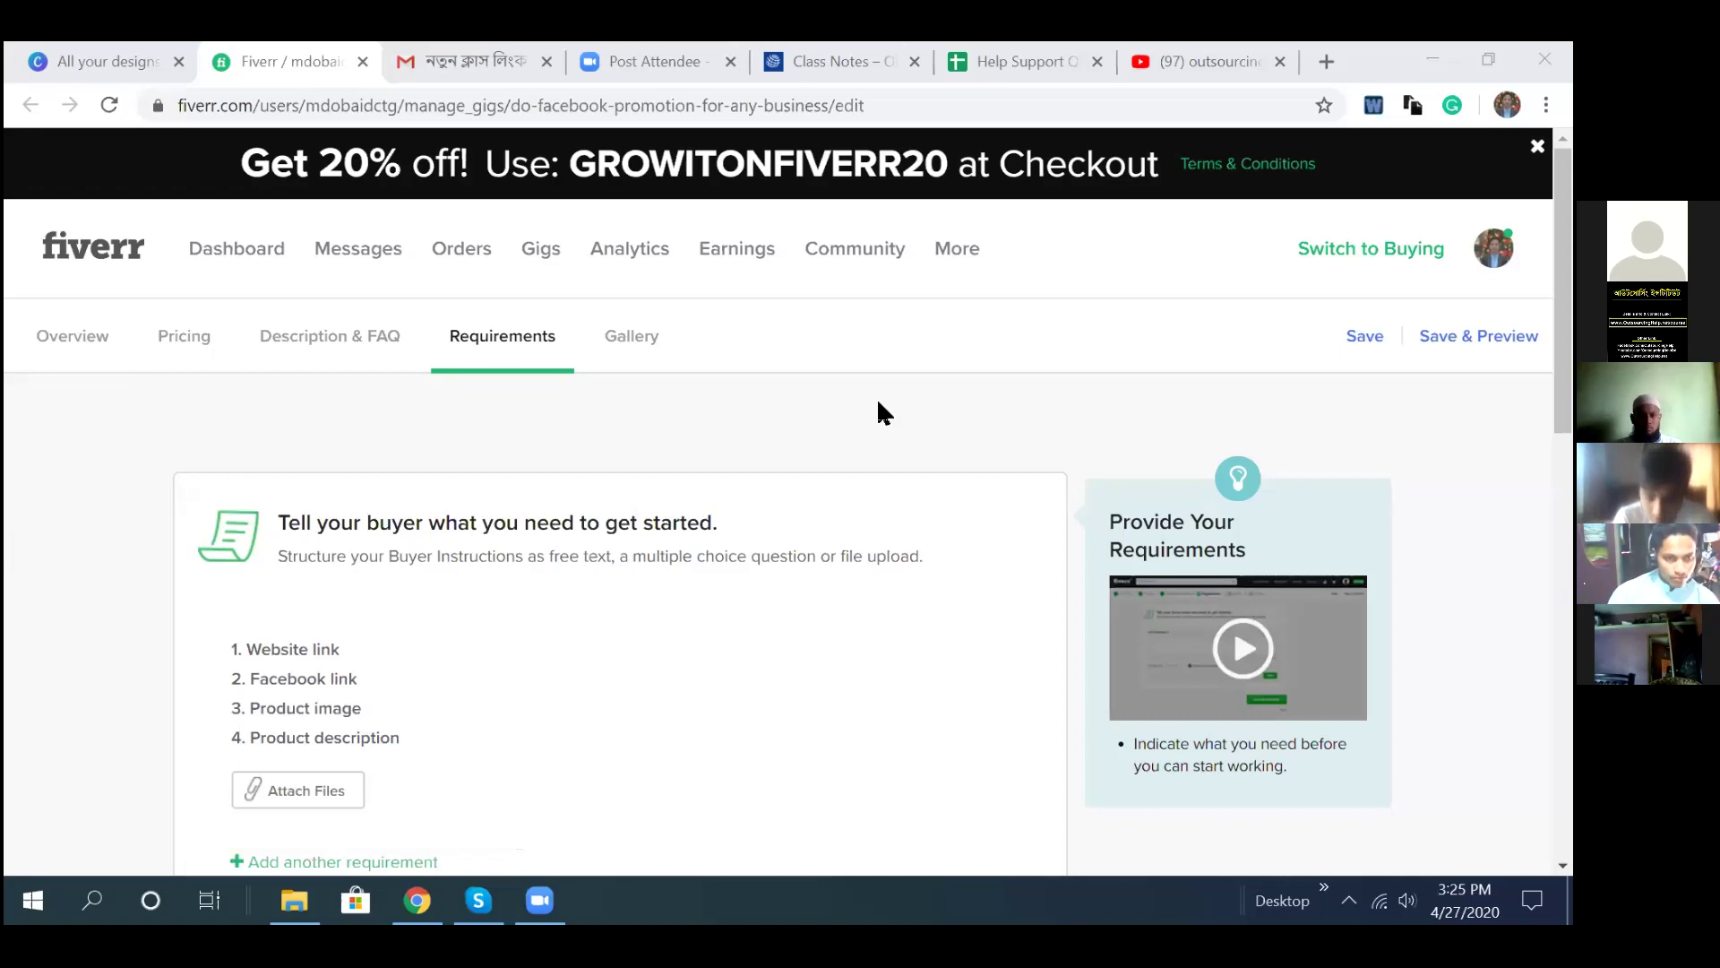
{"action": "scroll", "coordinate": [879, 407], "scroll_direction": "down", "scroll_amount": 5}
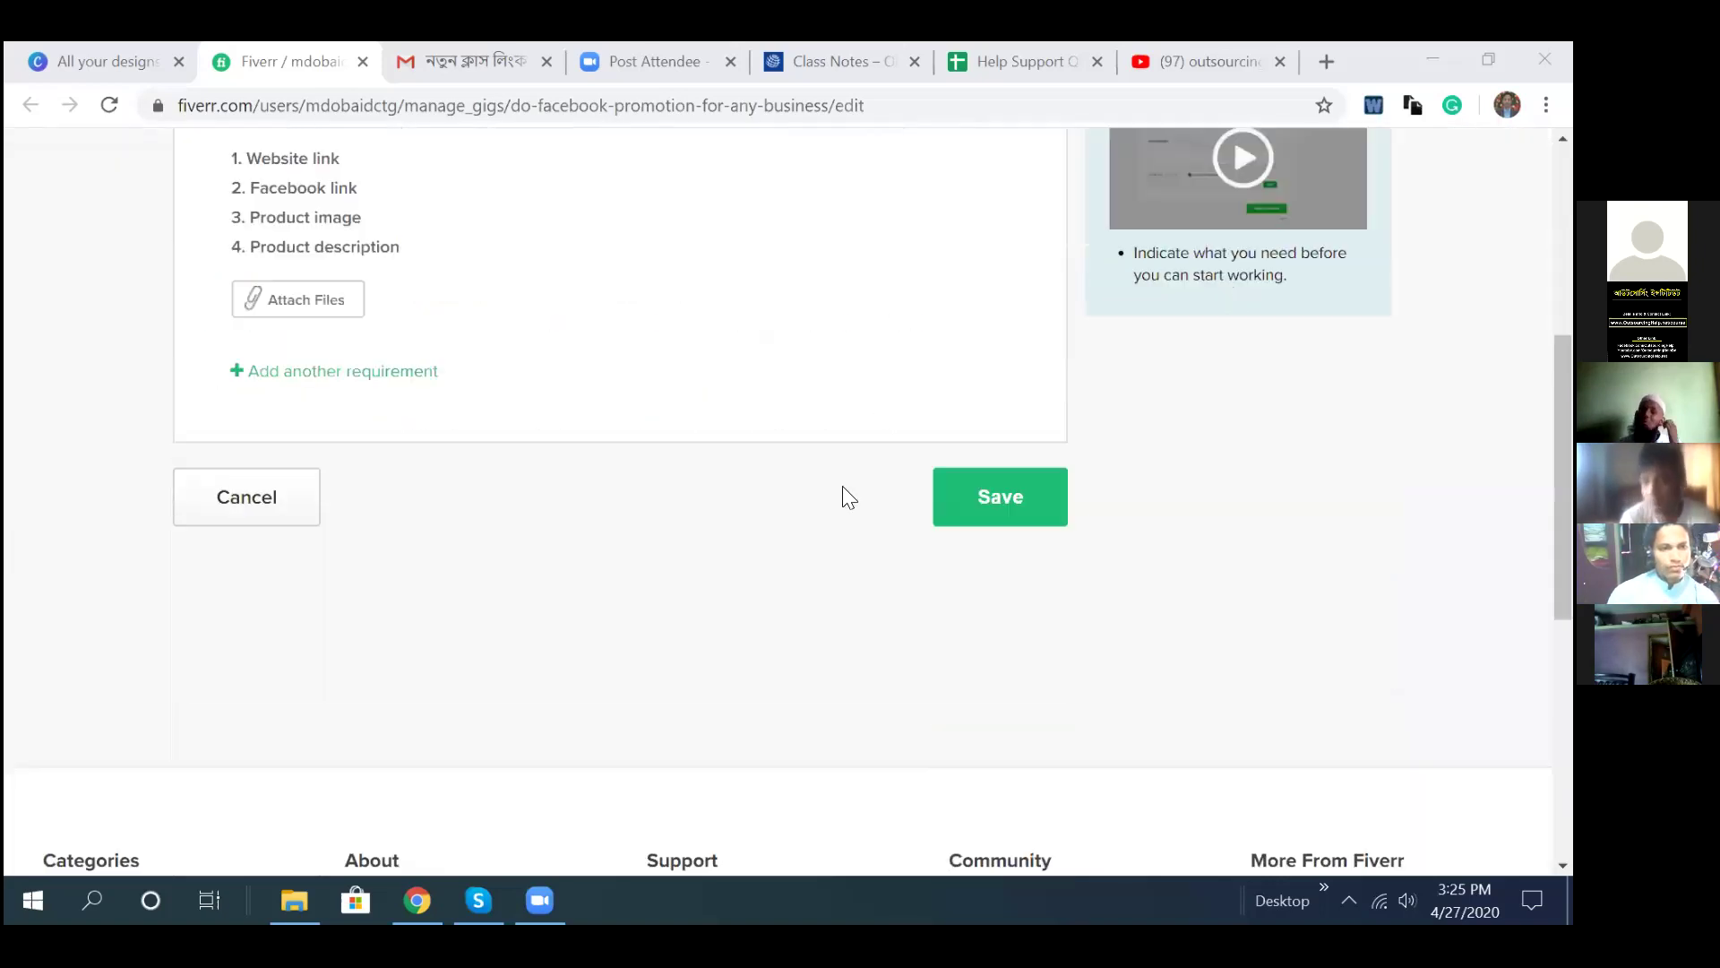
{"action": "scroll", "coordinate": [843, 485], "scroll_direction": "up", "scroll_amount": 5}
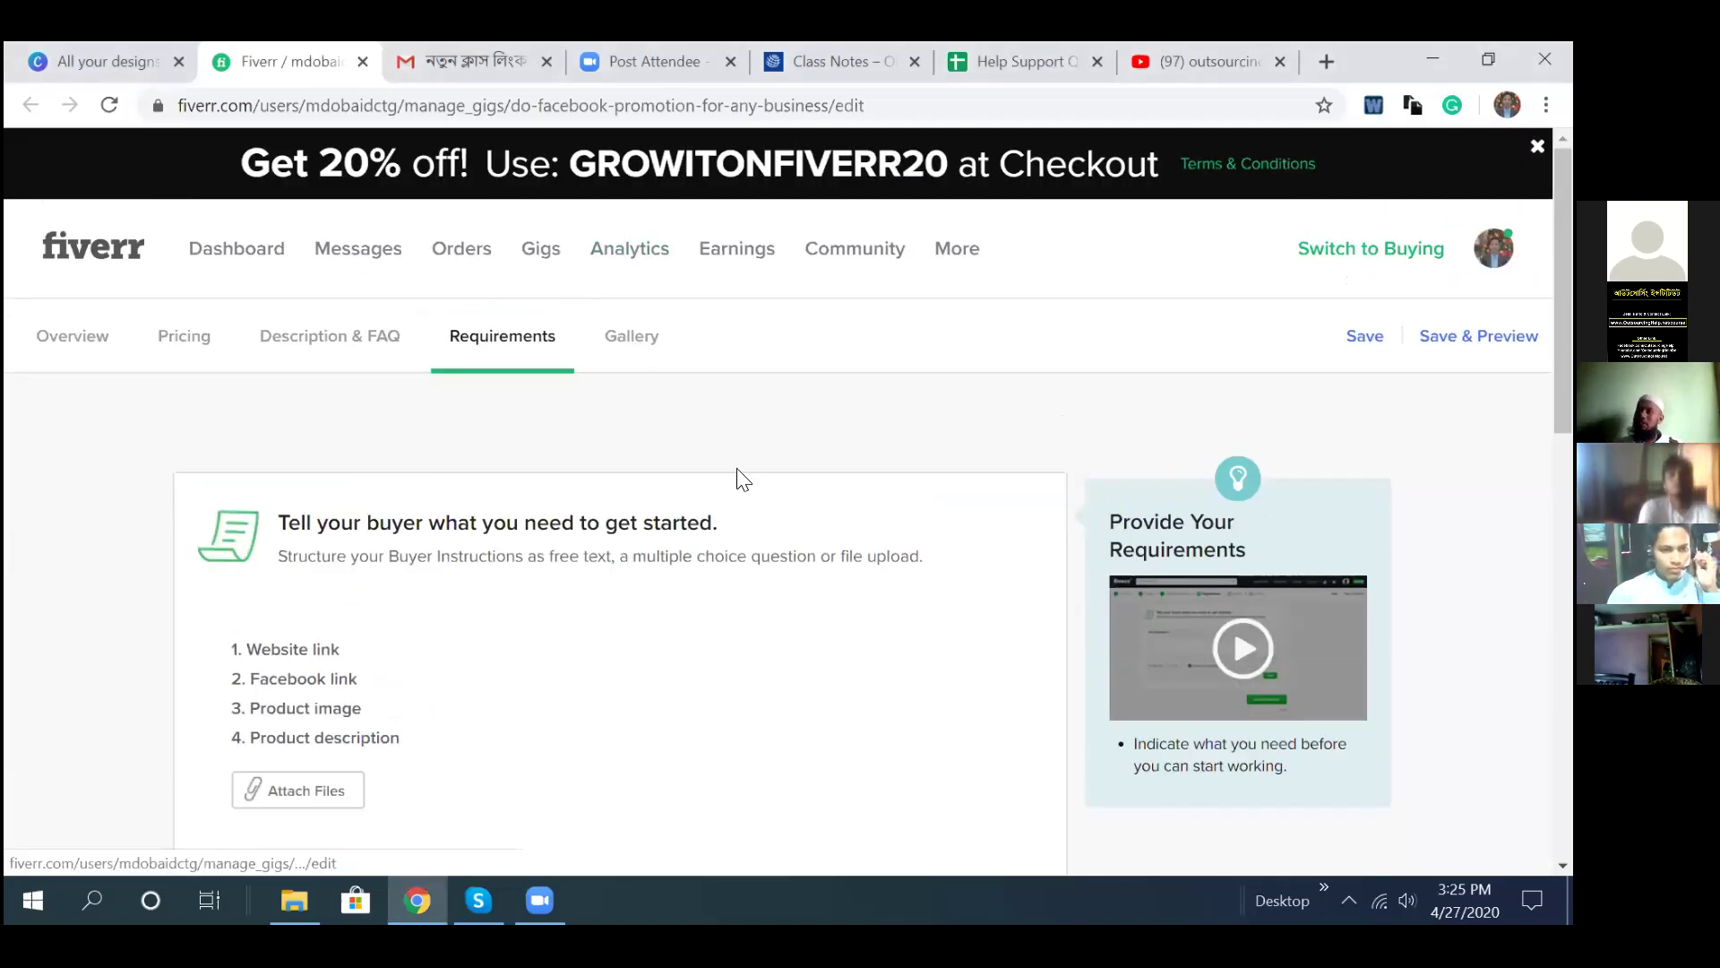
{"action": "scroll", "coordinate": [810, 600], "scroll_direction": "down", "scroll_amount": 5}
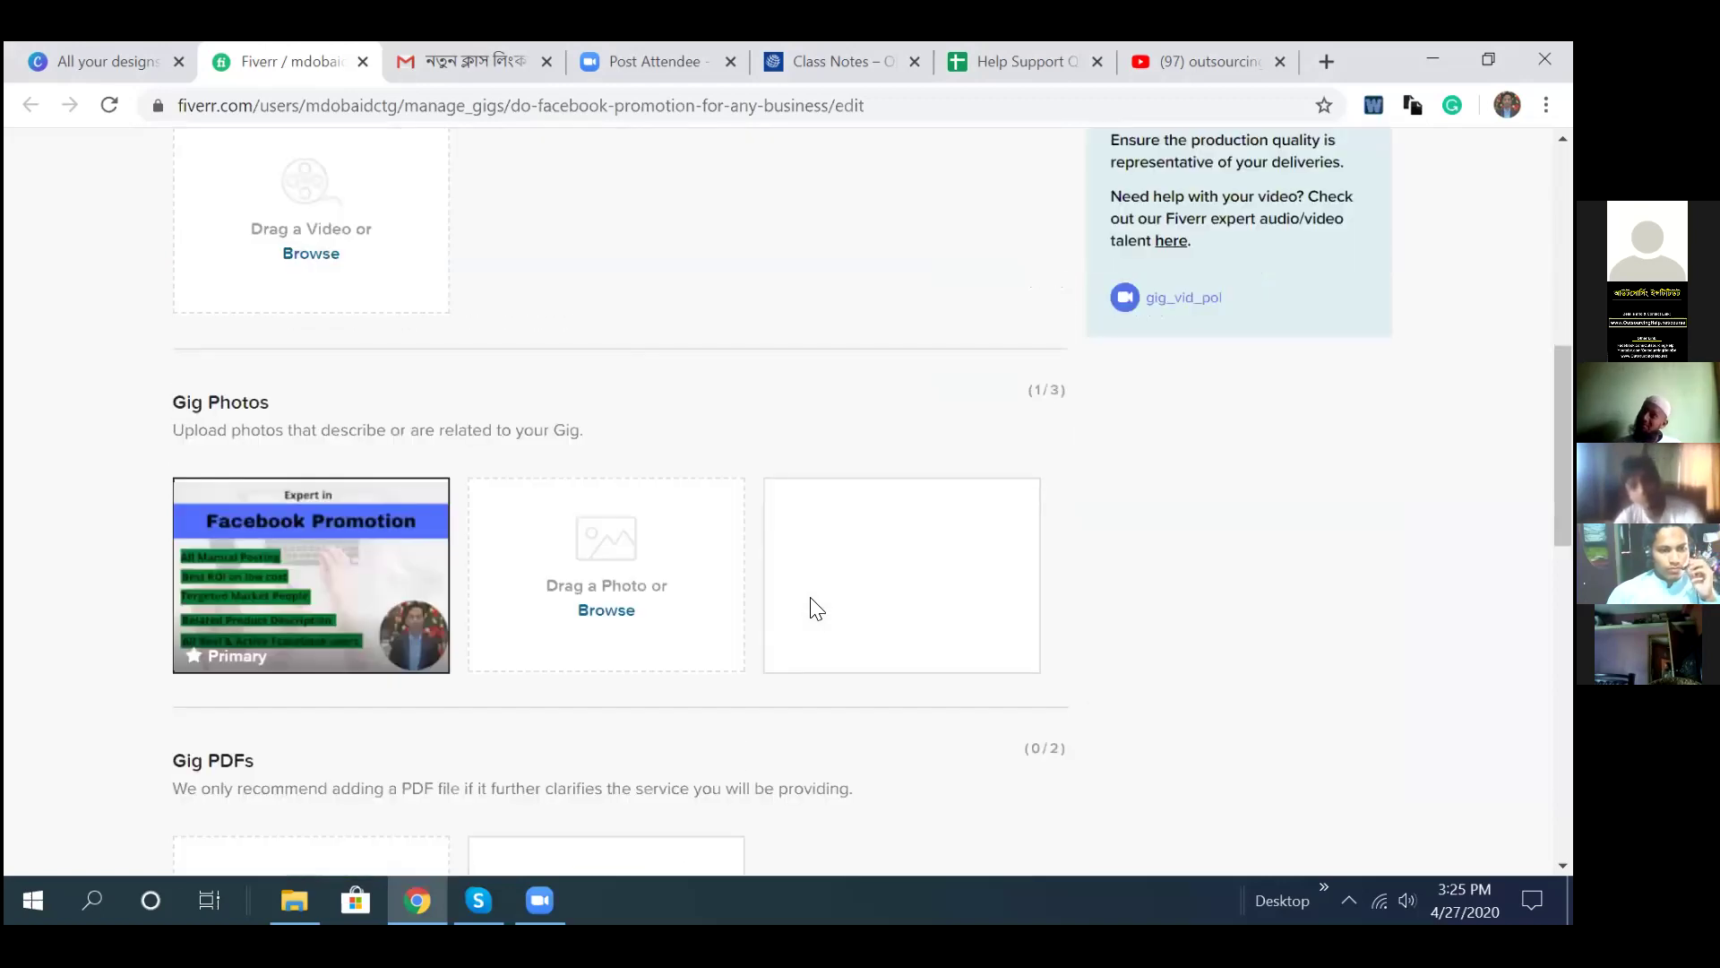
{"action": "scroll", "coordinate": [813, 607], "scroll_direction": "up", "scroll_amount": 8}
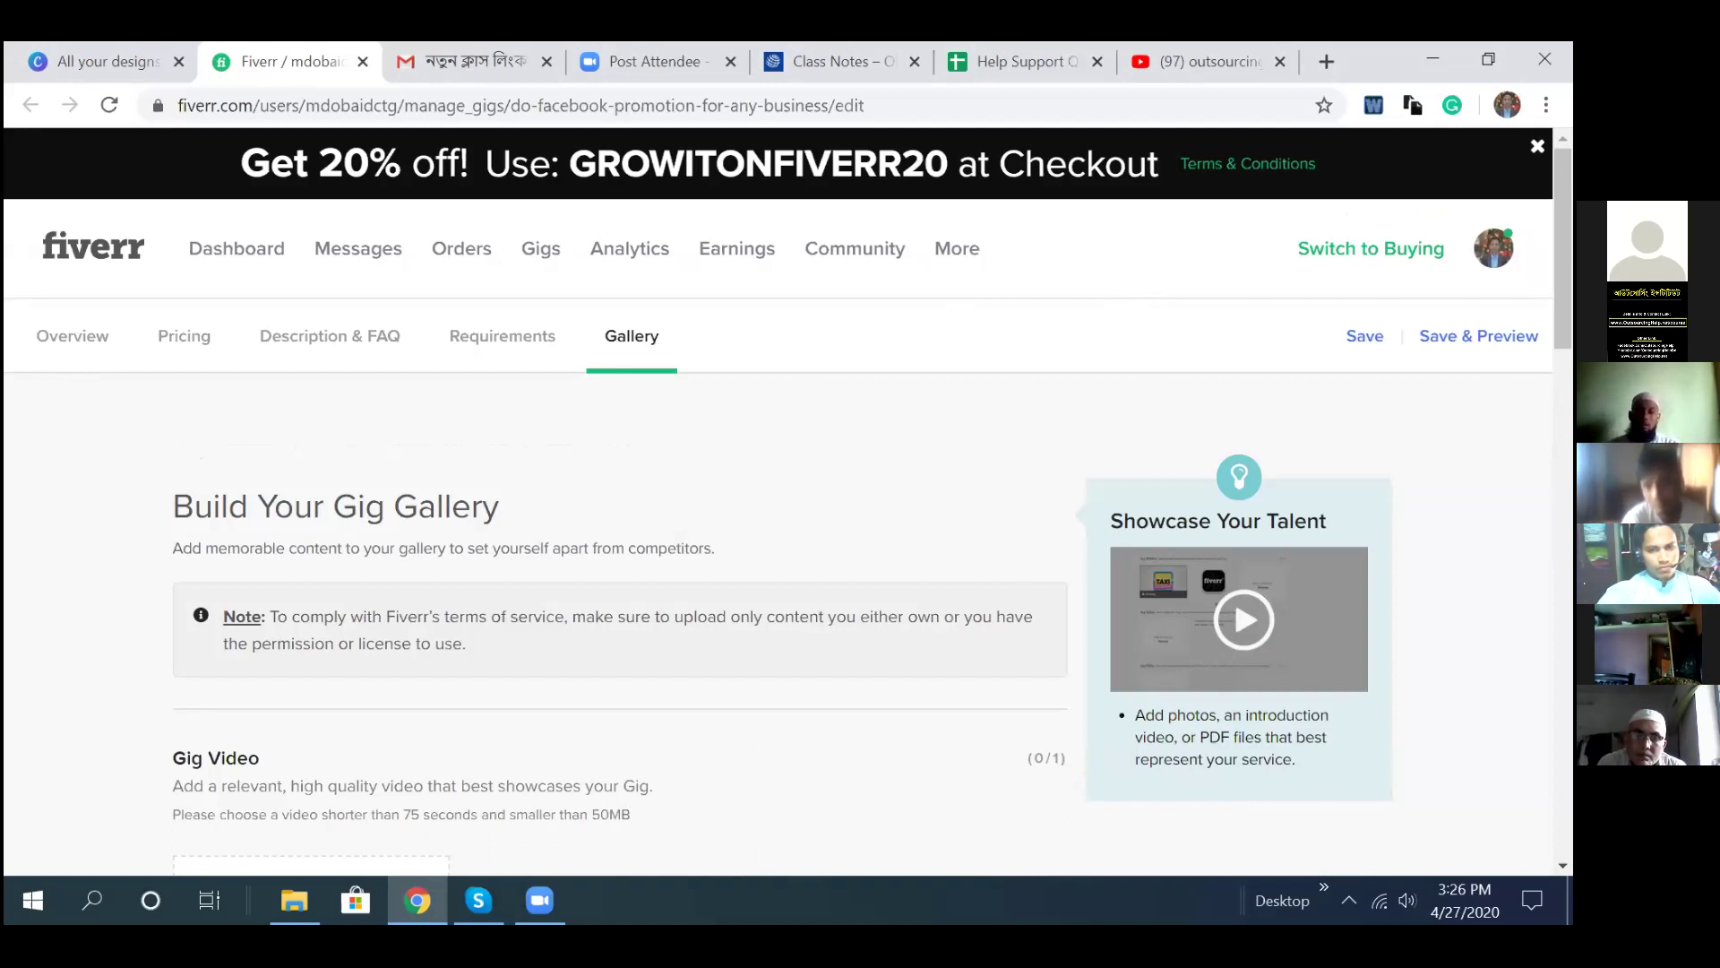
- Go to your seller profile to find the paused Facebook promotion gig starting at $10
{"action": "right_click", "coordinate": [1247, 246]}
{"action": "left_click", "coordinate": [1141, 383]}
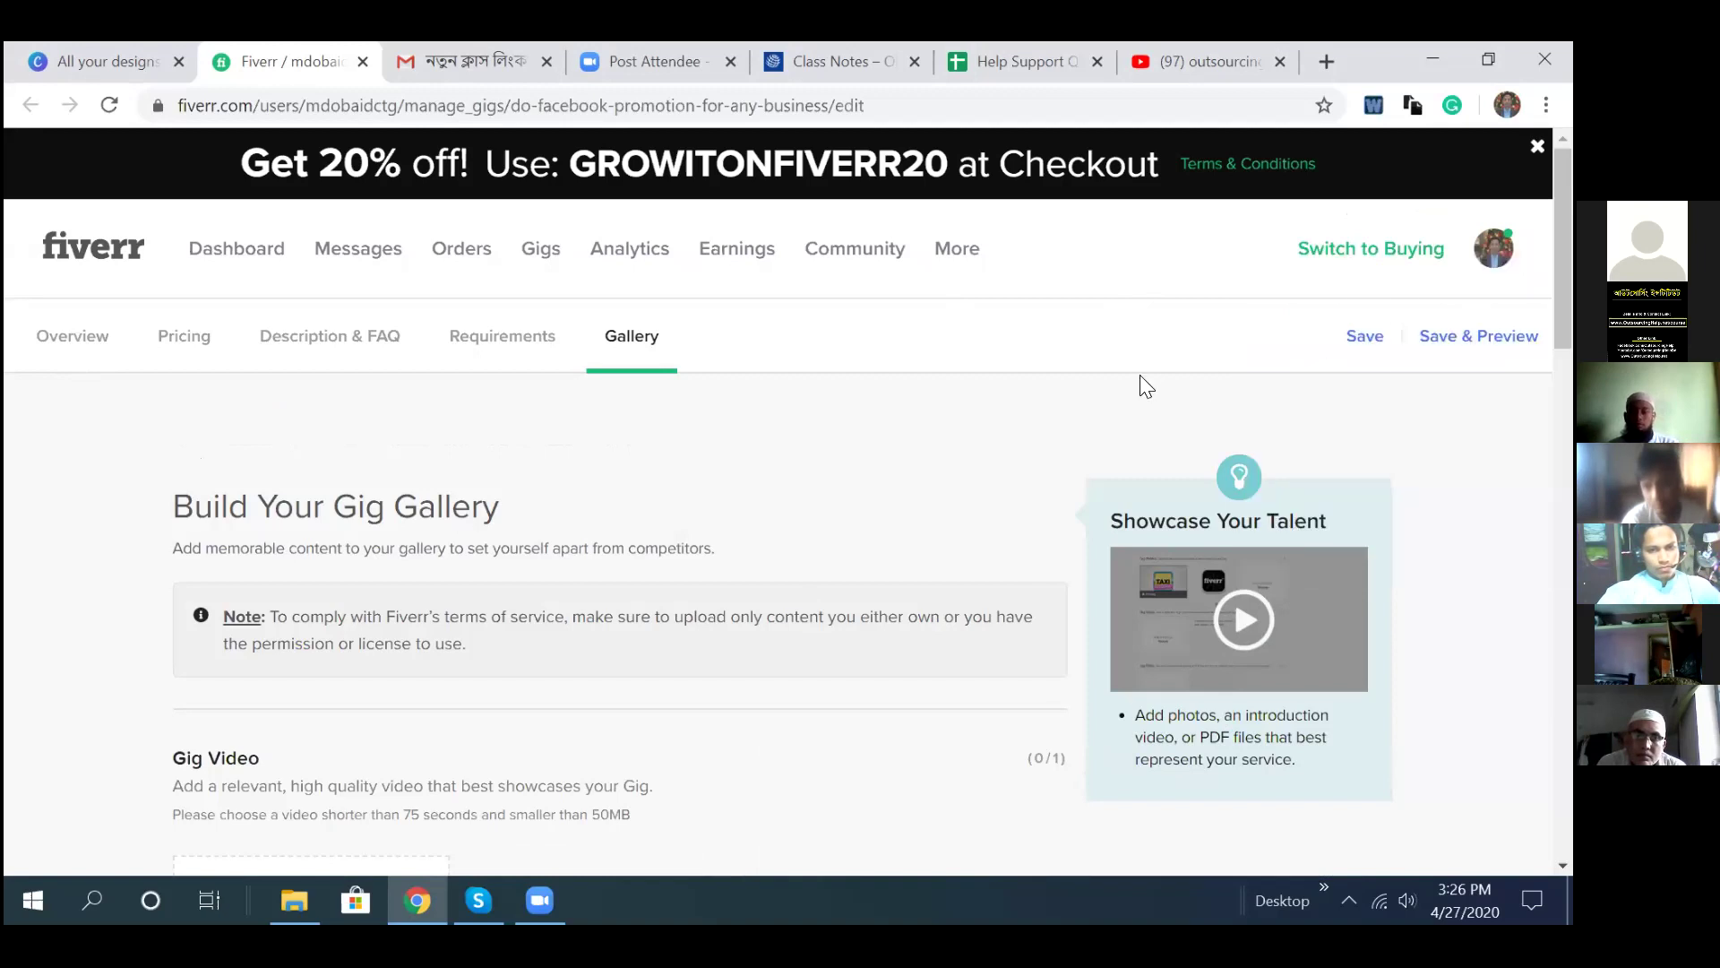
{"action": "key", "text": "ctrl+a"}
{"action": "left_click", "coordinate": [1493, 248]}
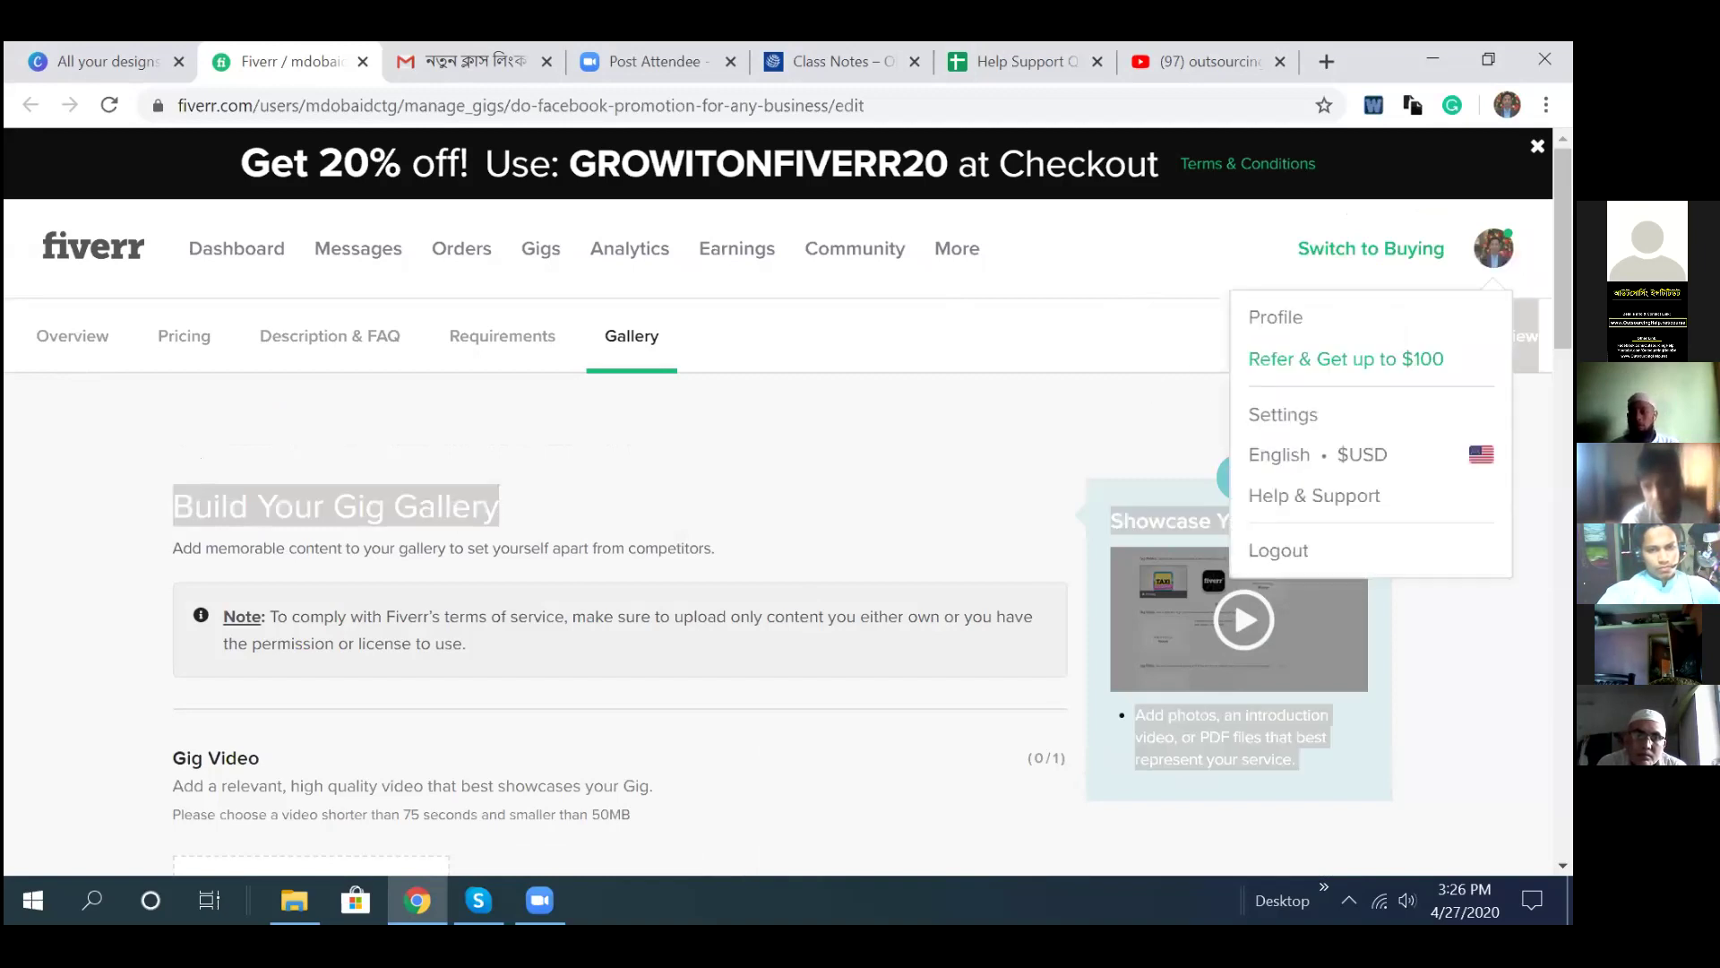
{"action": "left_click", "coordinate": [1288, 316]}
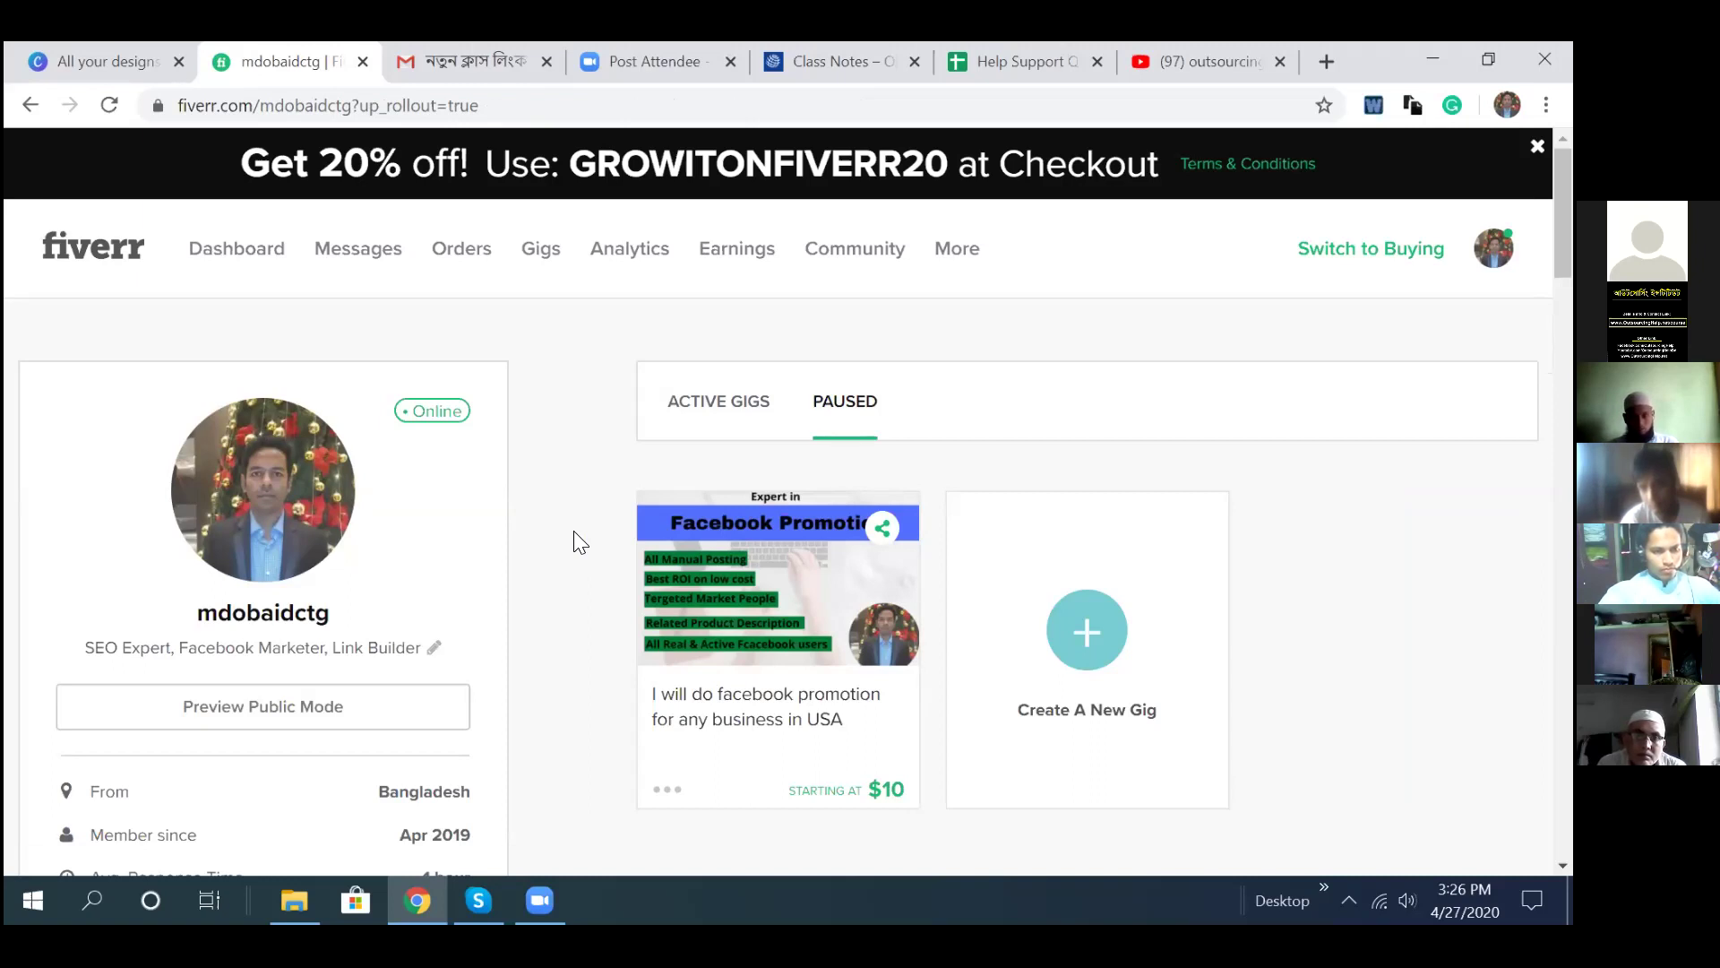
{"action": "scroll", "coordinate": [576, 540], "scroll_direction": "down", "scroll_amount": 3}
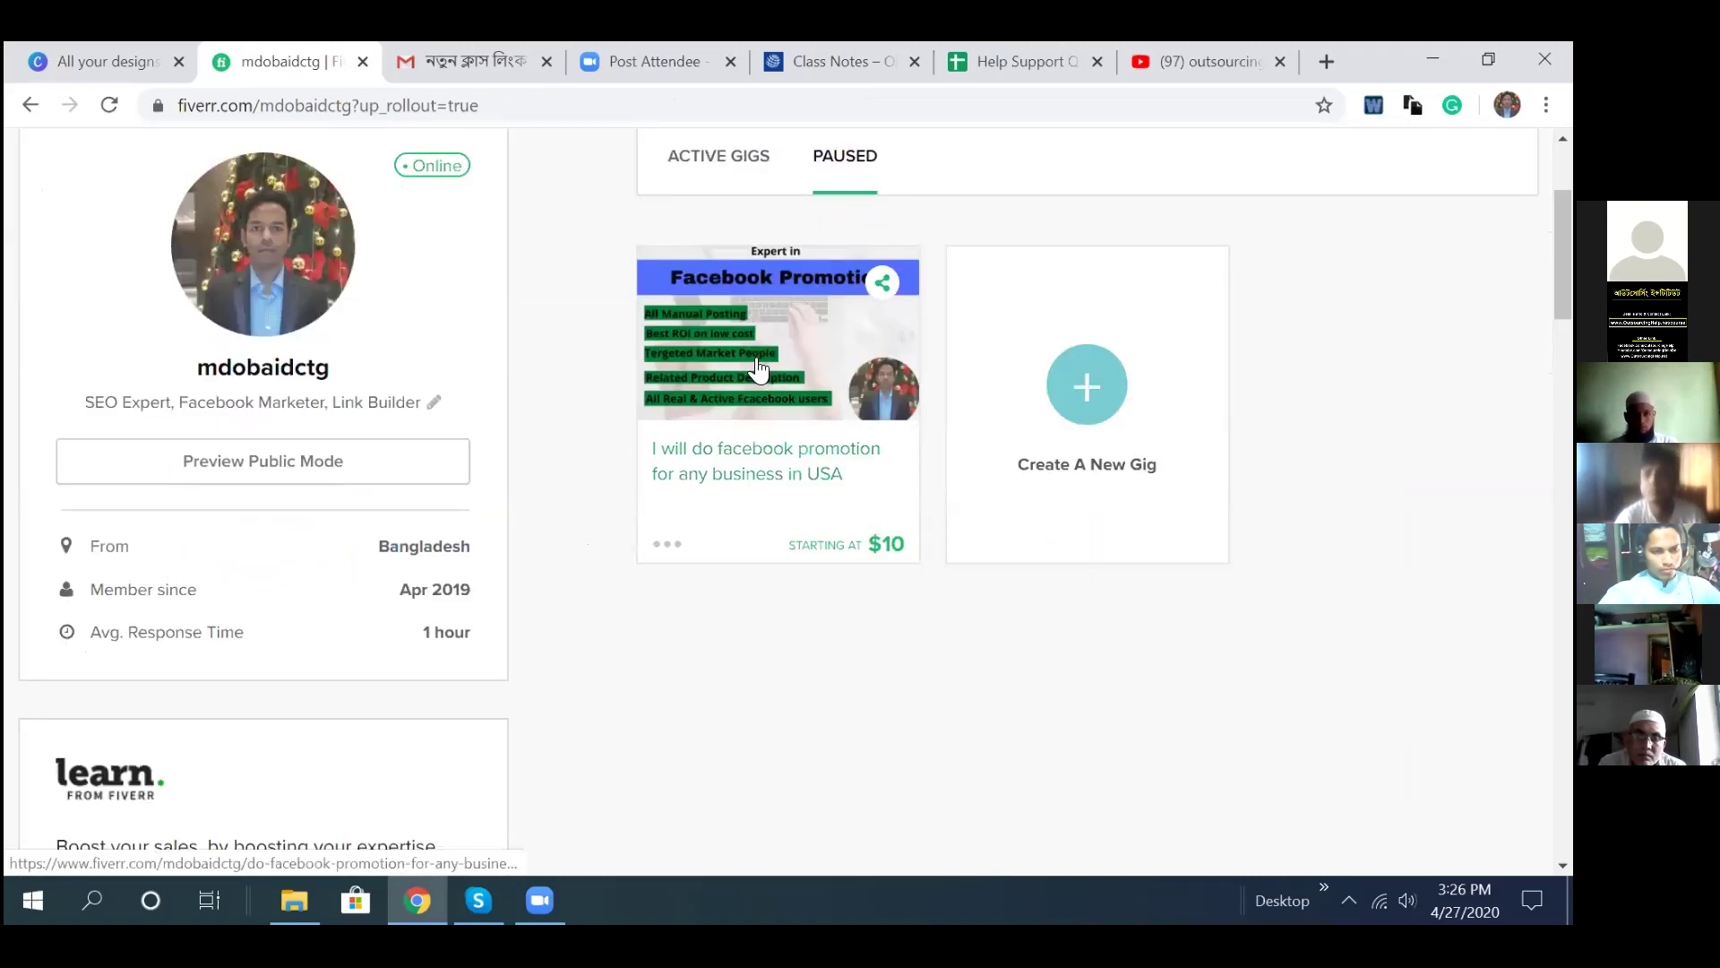
{"action": "scroll", "coordinate": [589, 535], "scroll_direction": "down", "scroll_amount": 1}
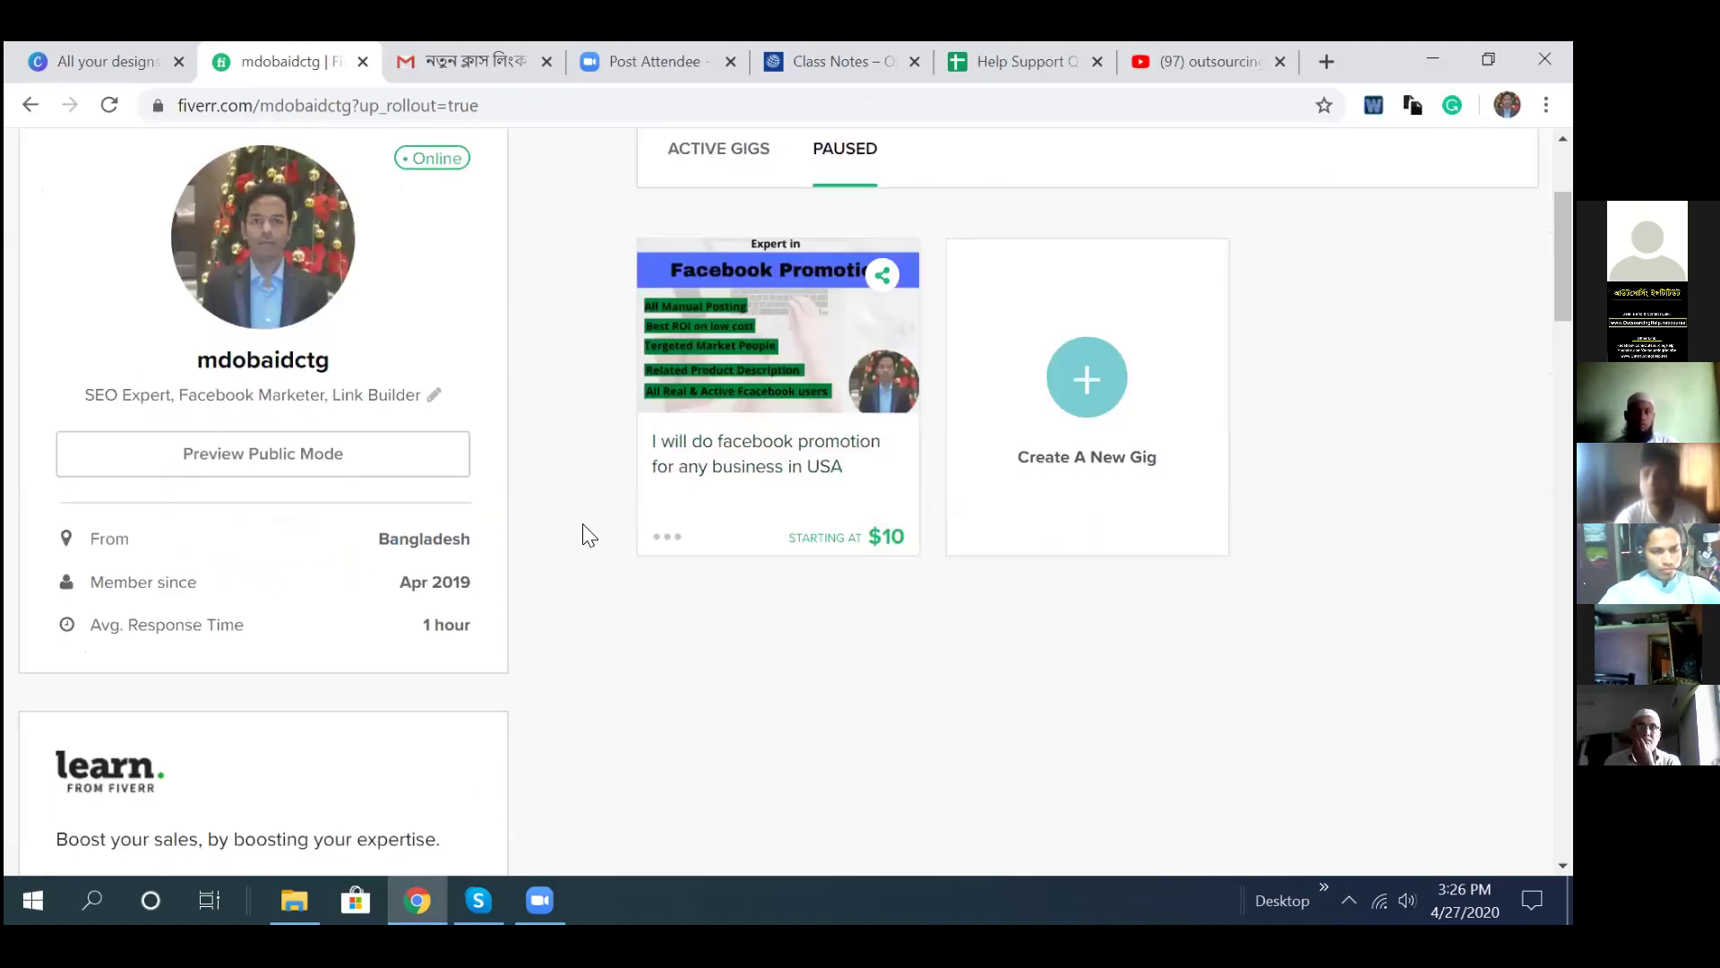
{"action": "scroll", "coordinate": [584, 531], "scroll_direction": "down", "scroll_amount": 4}
{"action": "scroll", "coordinate": [584, 530], "scroll_direction": "up", "scroll_amount": 6}
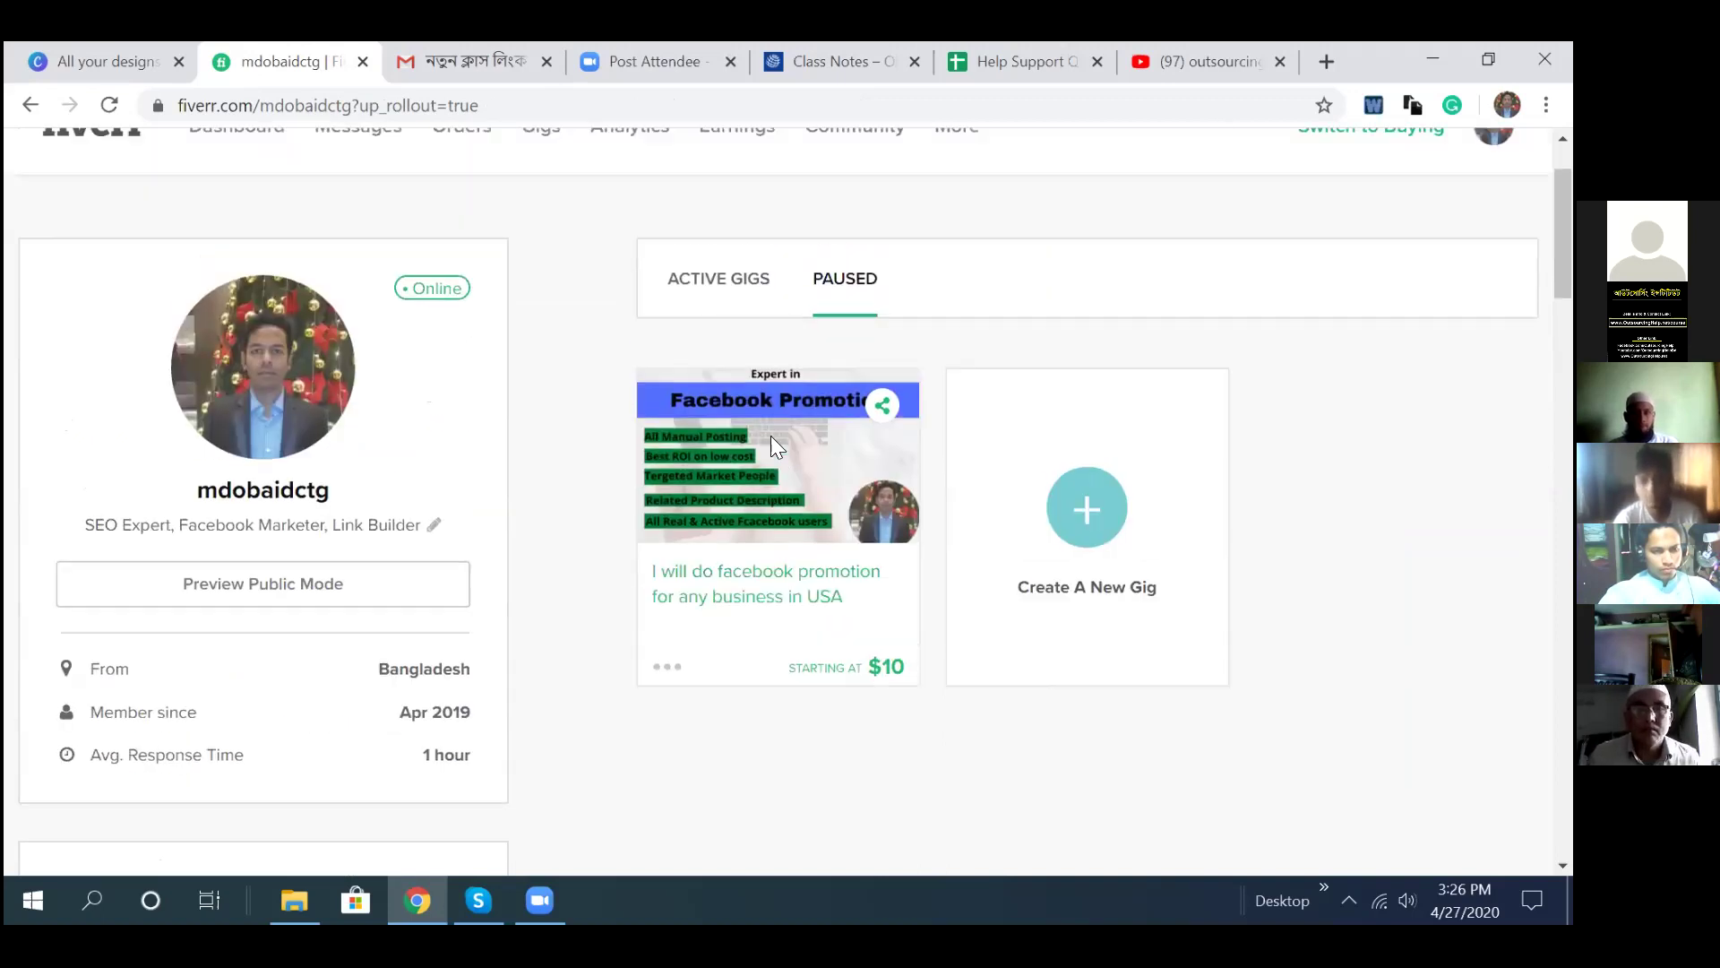
- Review the paused gig's public page: title, gallery image and $10 Basic package (10 posts, 3 days)
{"action": "left_click", "coordinate": [762, 460]}
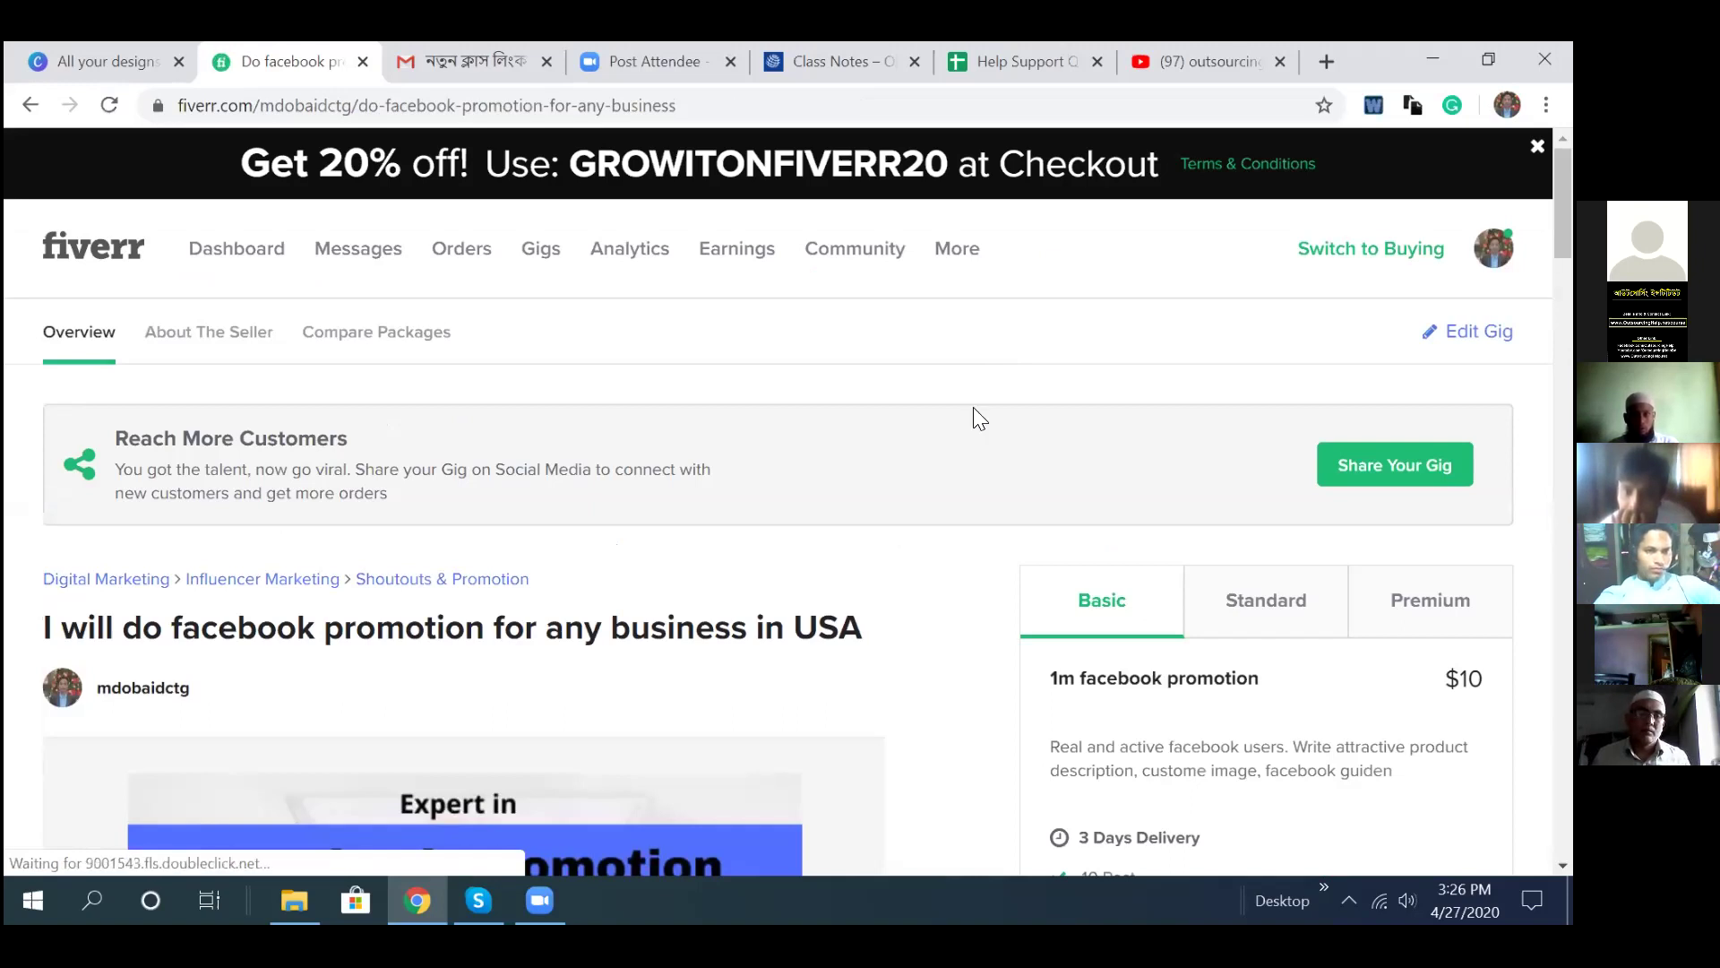
{"action": "scroll", "coordinate": [973, 412], "scroll_direction": "down", "scroll_amount": 5}
{"action": "scroll", "coordinate": [959, 407], "scroll_direction": "up", "scroll_amount": 2}
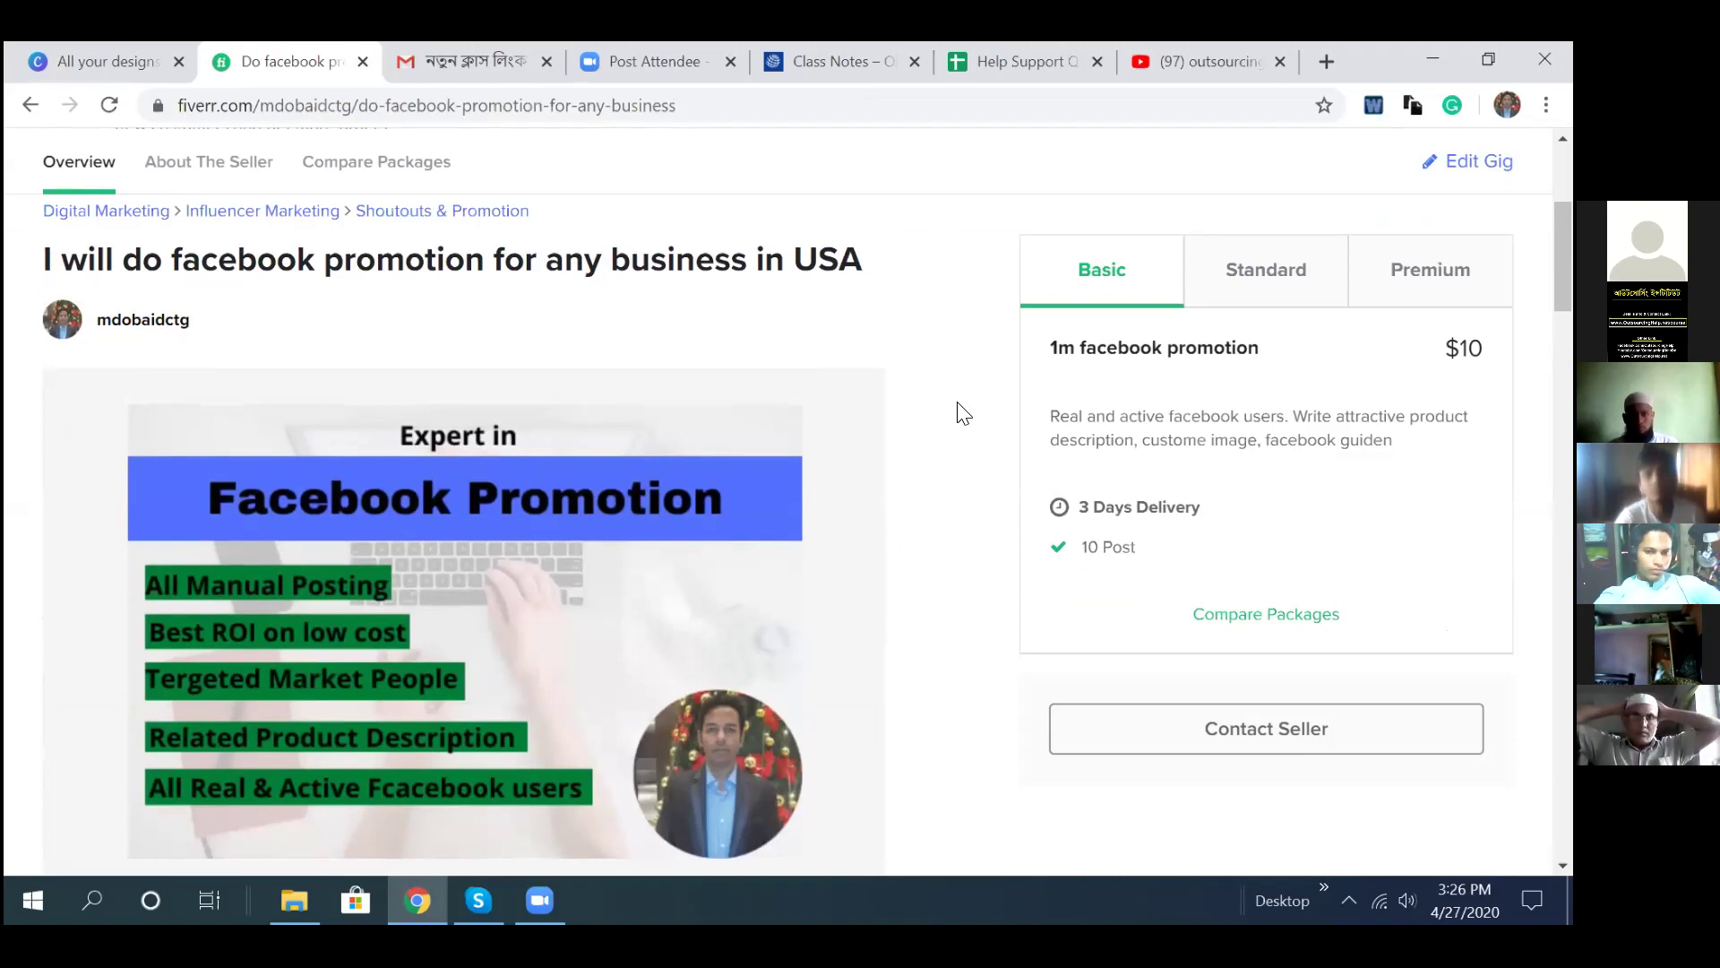
{"action": "scroll", "coordinate": [961, 412], "scroll_direction": "down", "scroll_amount": 1}
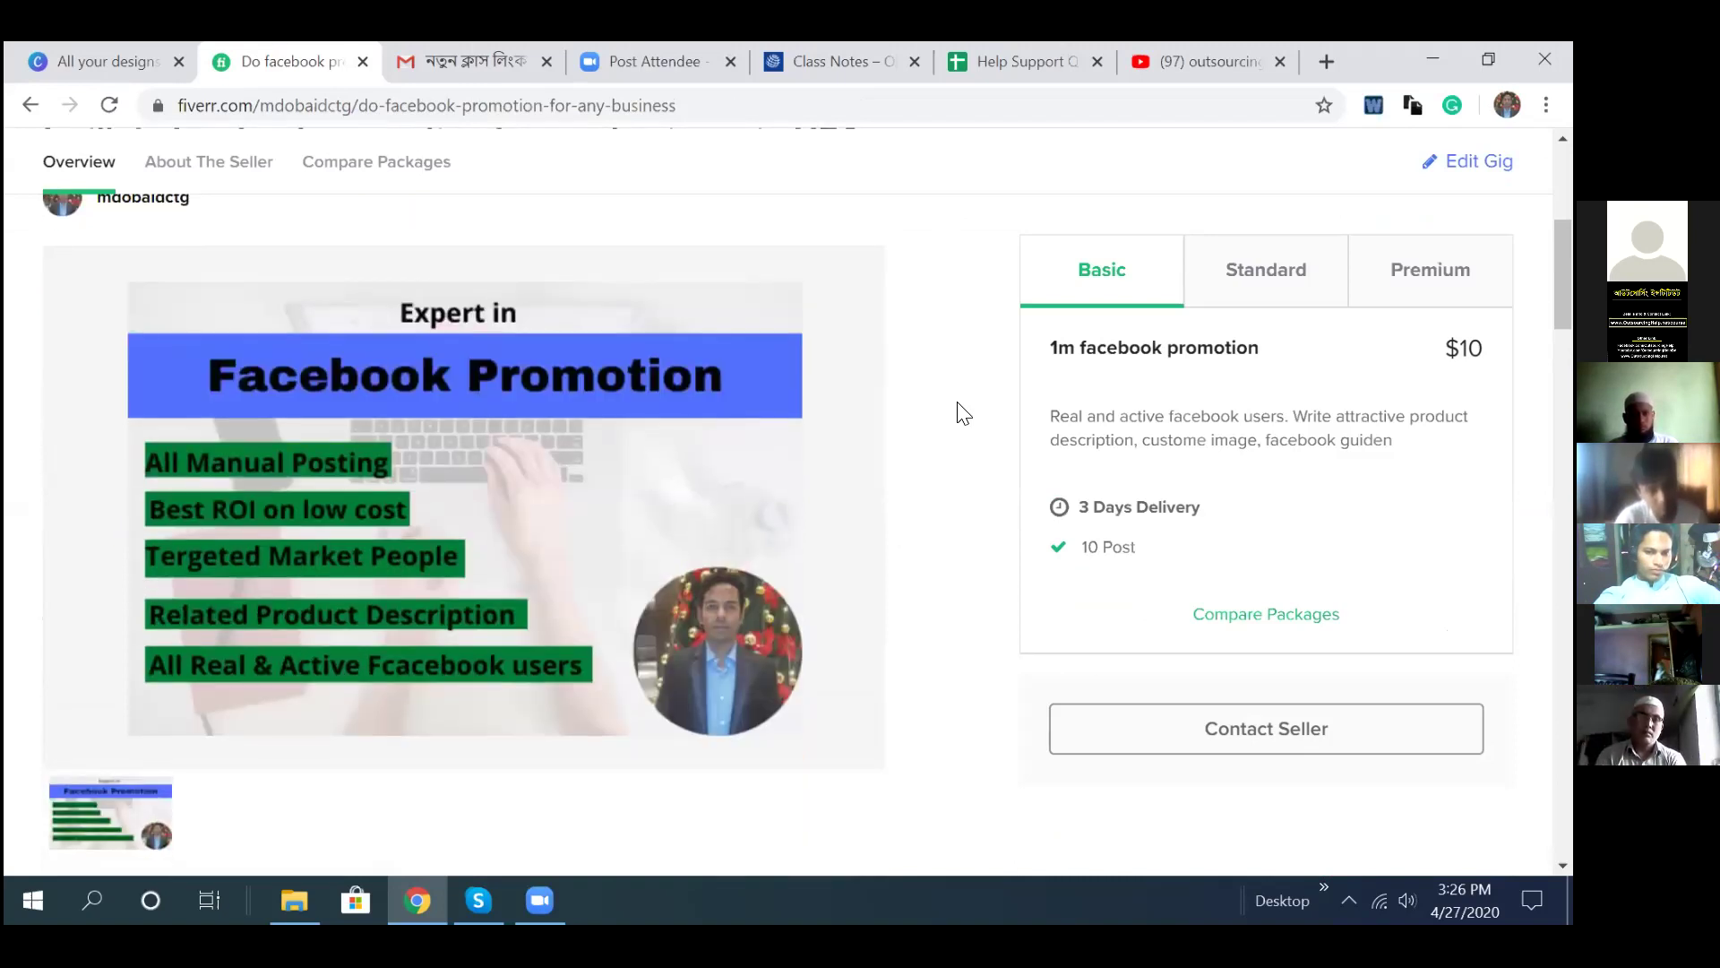
{"action": "scroll", "coordinate": [896, 502], "scroll_direction": "up", "scroll_amount": 1}
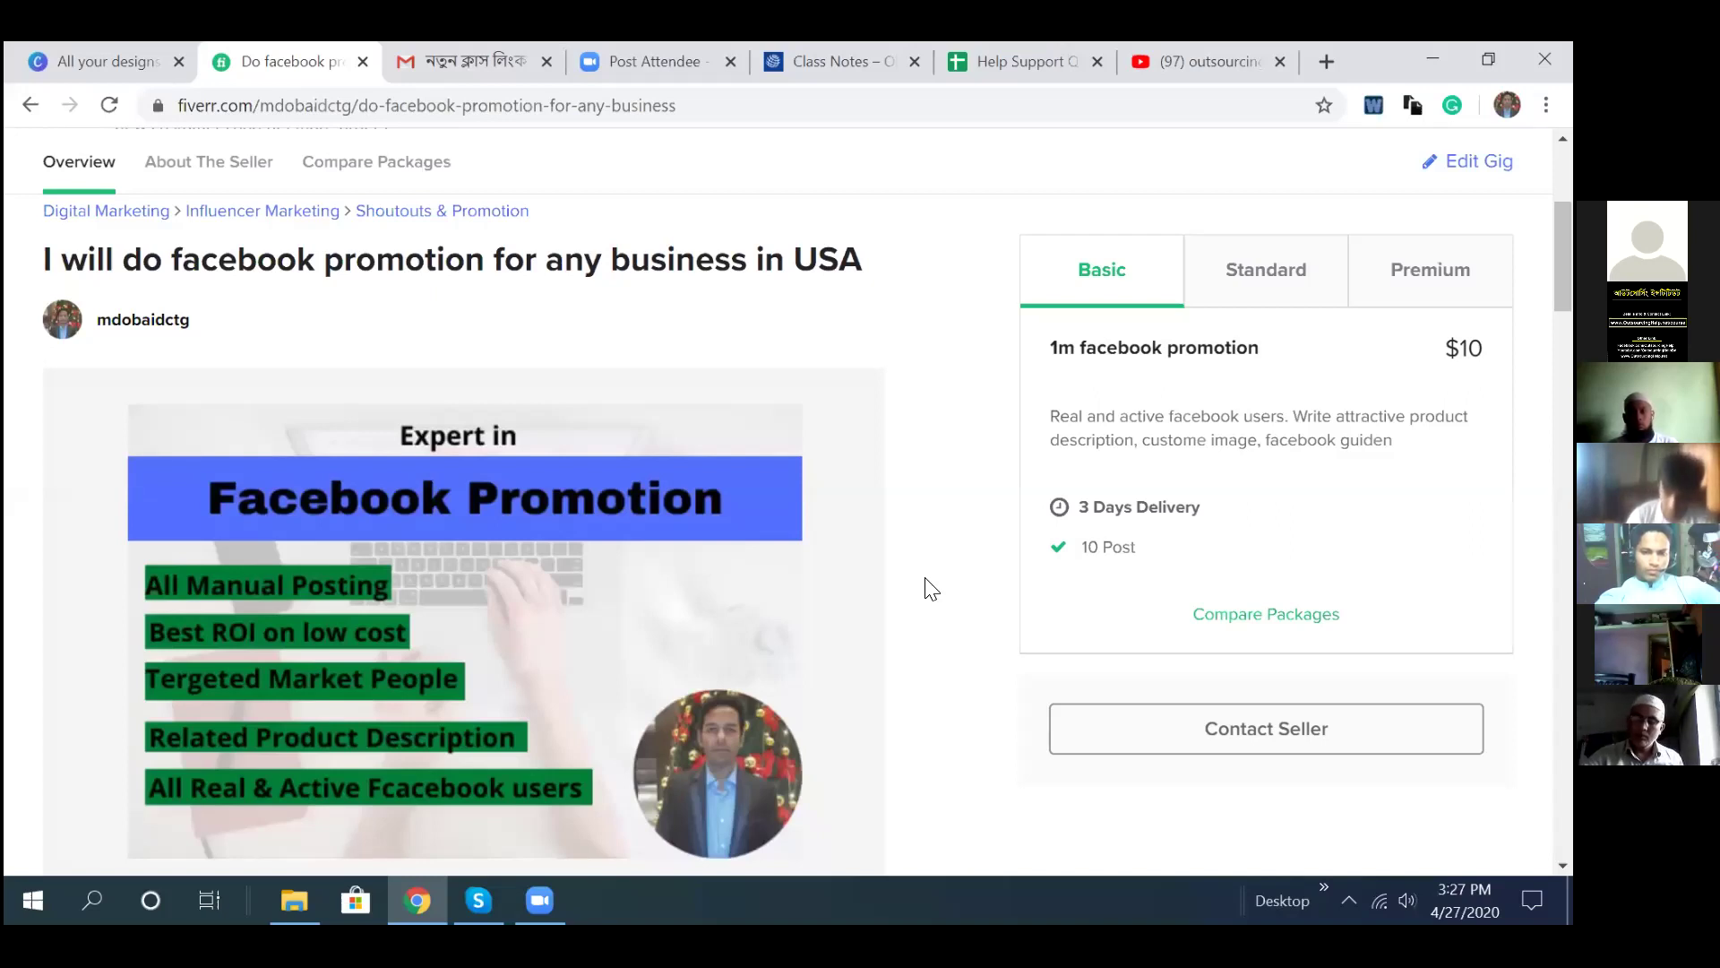
{"action": "scroll", "coordinate": [434, 449], "scroll_direction": "up", "scroll_amount": 1}
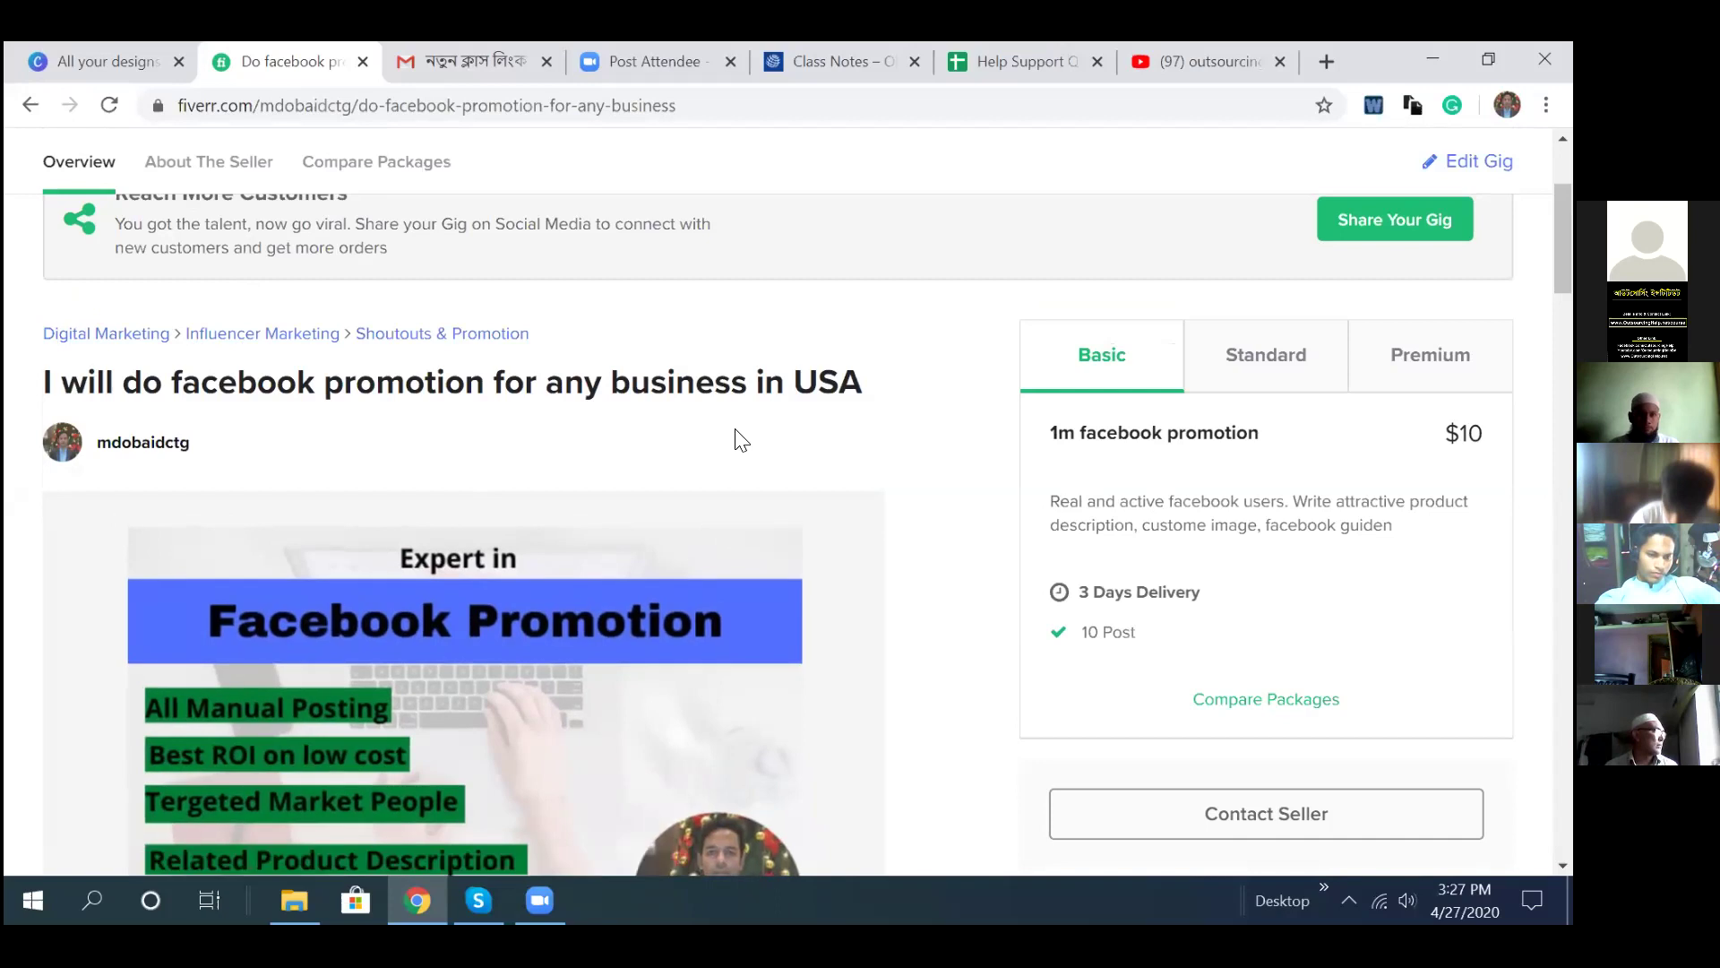
{"action": "scroll", "coordinate": [735, 457], "scroll_direction": "down", "scroll_amount": 4}
{"action": "scroll", "coordinate": [755, 479], "scroll_direction": "up", "scroll_amount": 1}
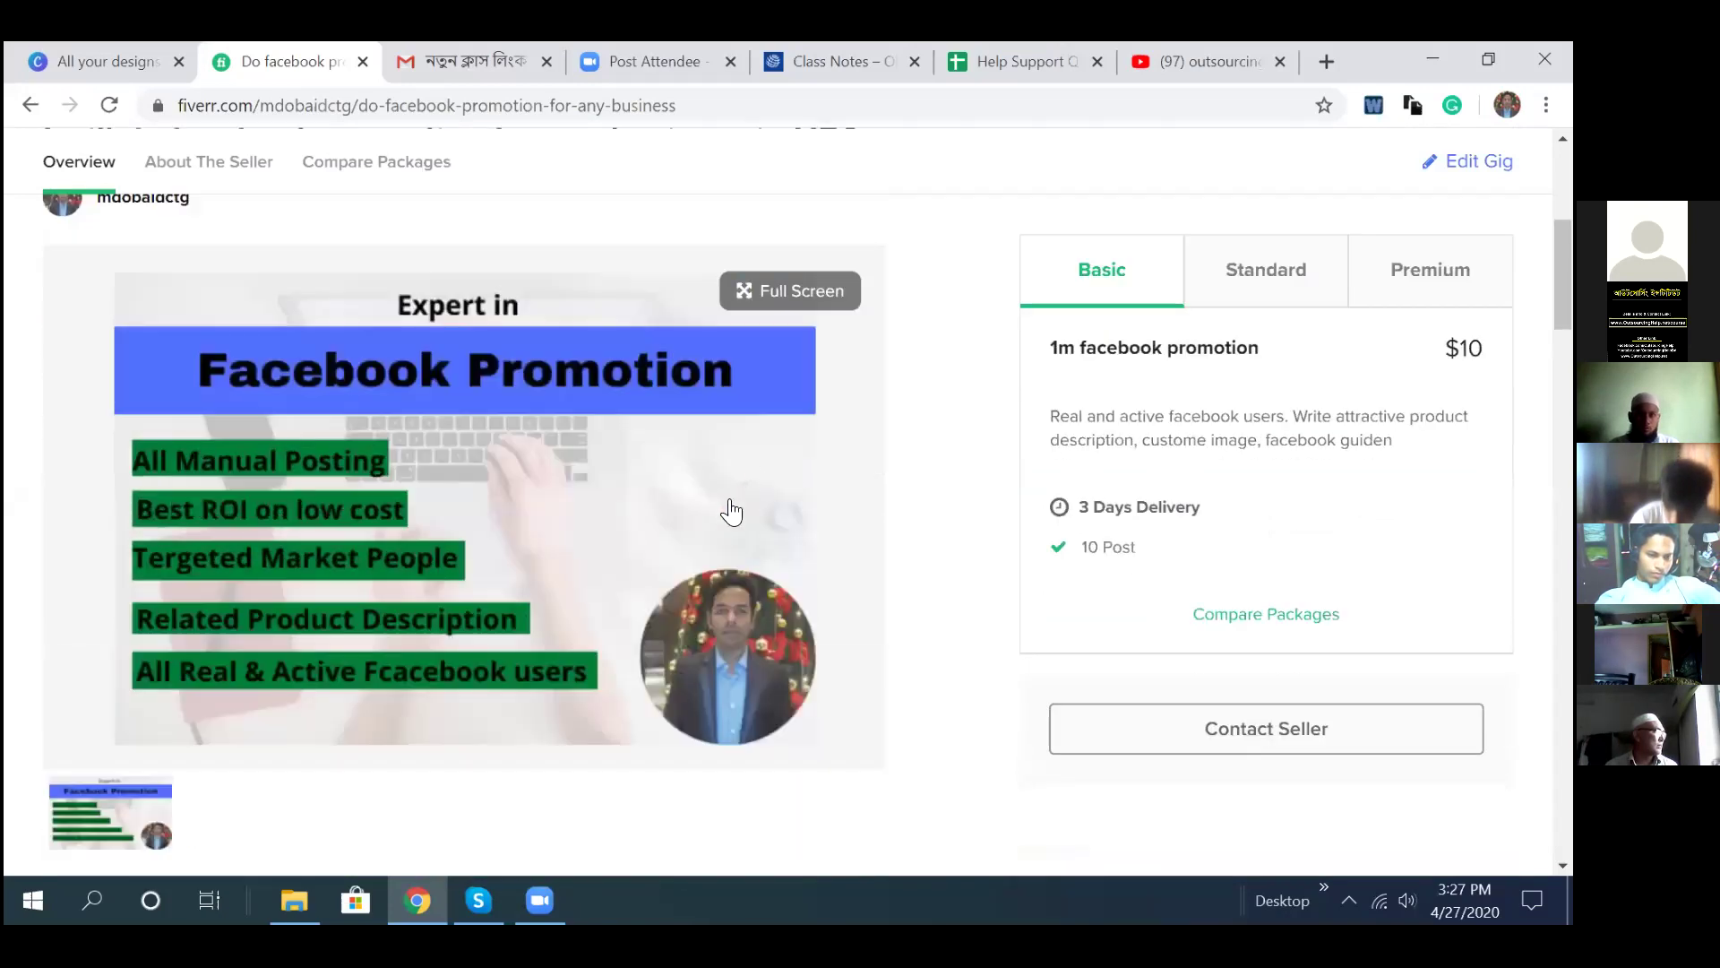